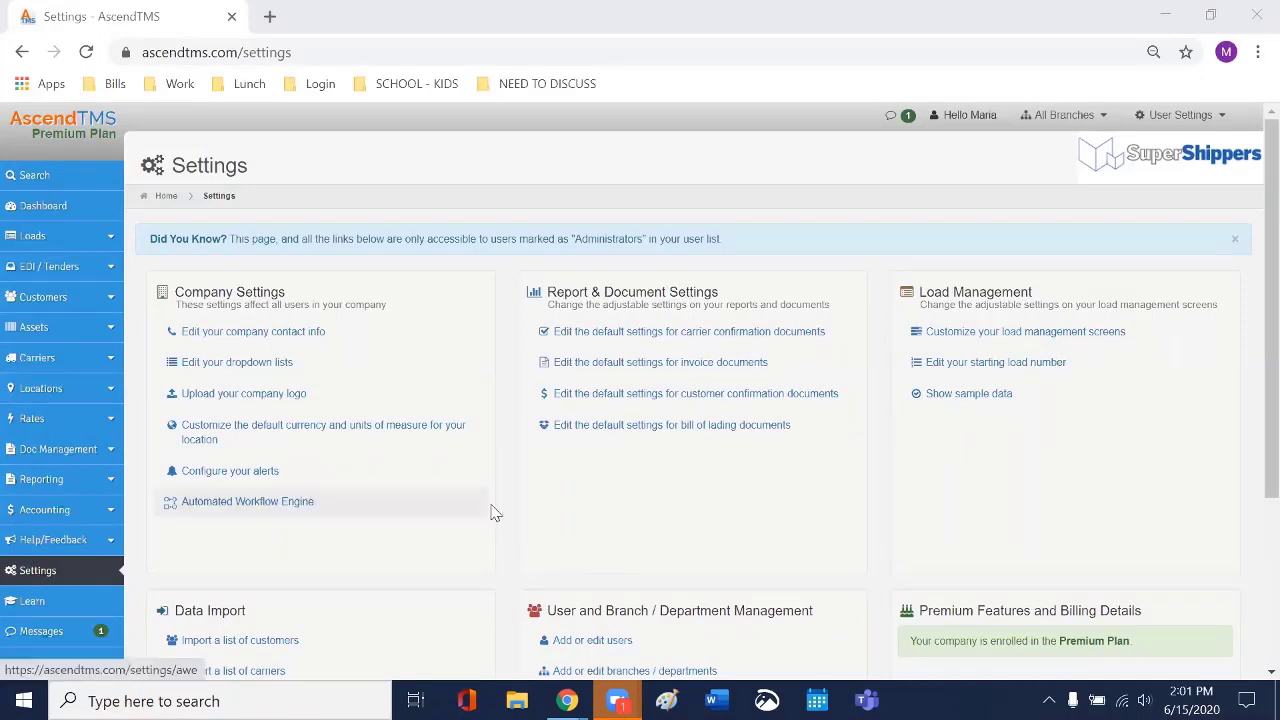
Step: Open the company contact information from the settings and review the organization's details, logo and feature options
scroll(525, 503, down, 1)
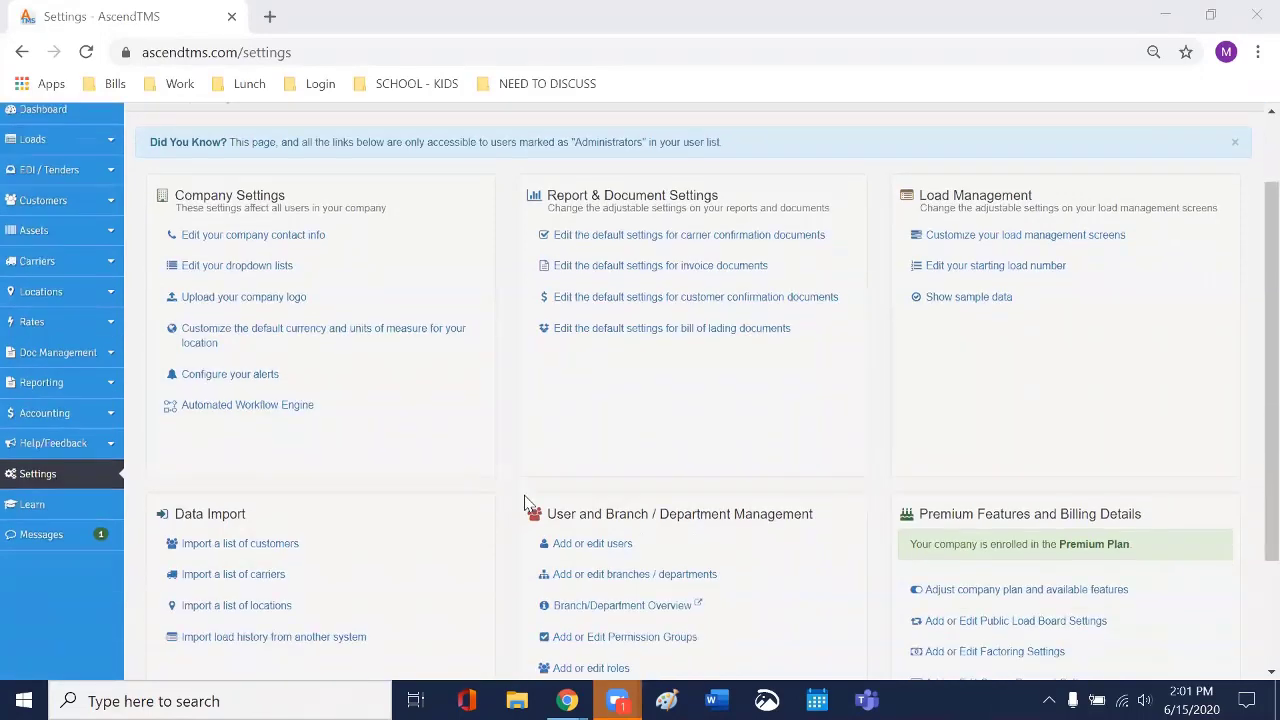
scroll(530, 437, up, 1)
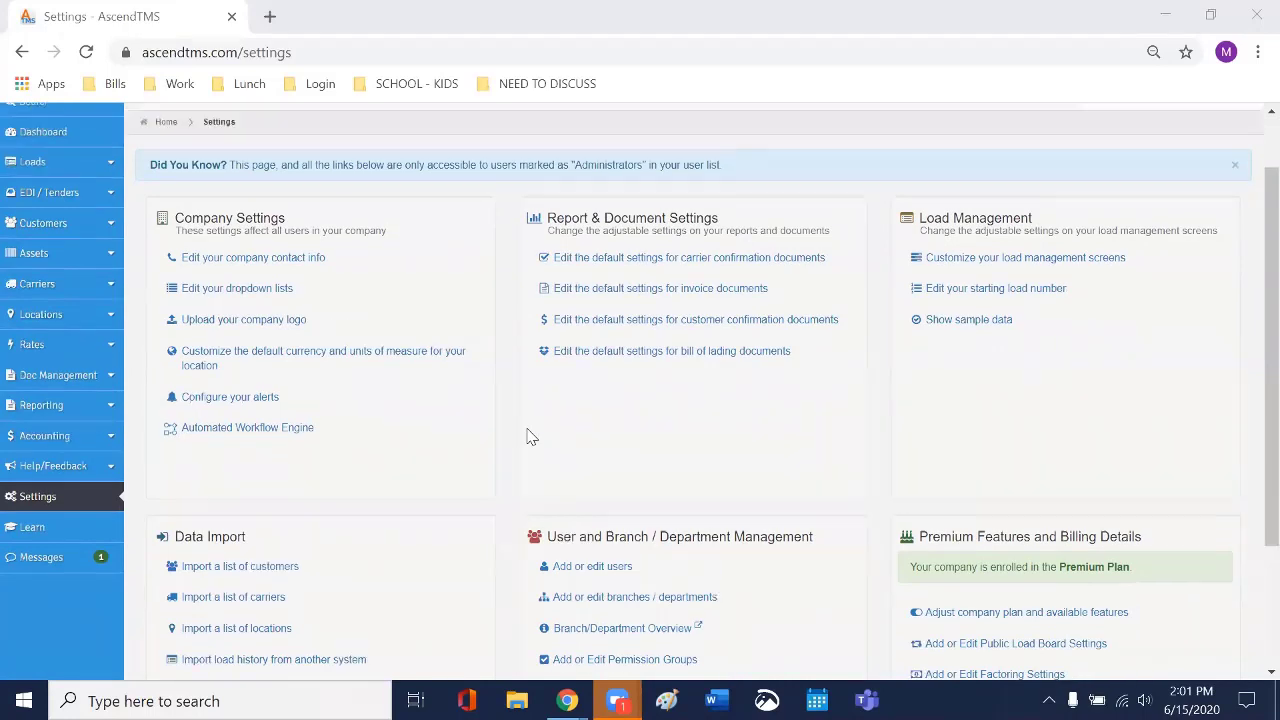
scroll(530, 437, up, 1)
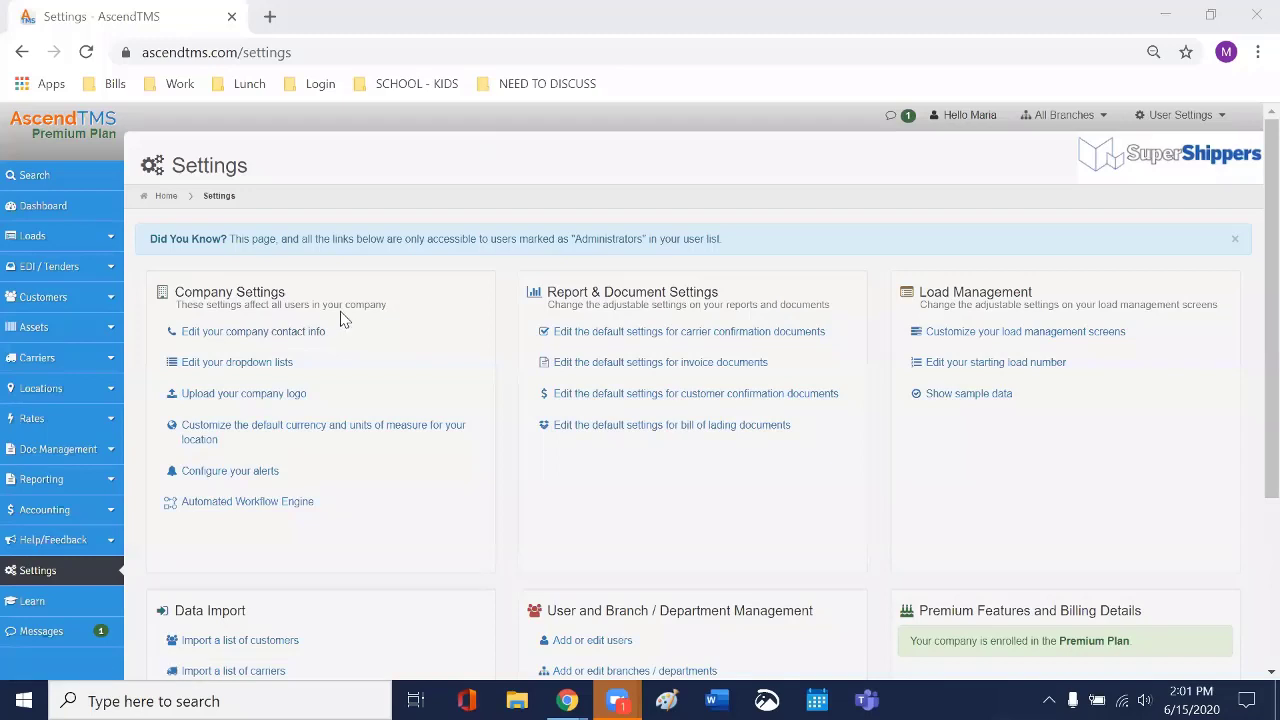
click(240, 333)
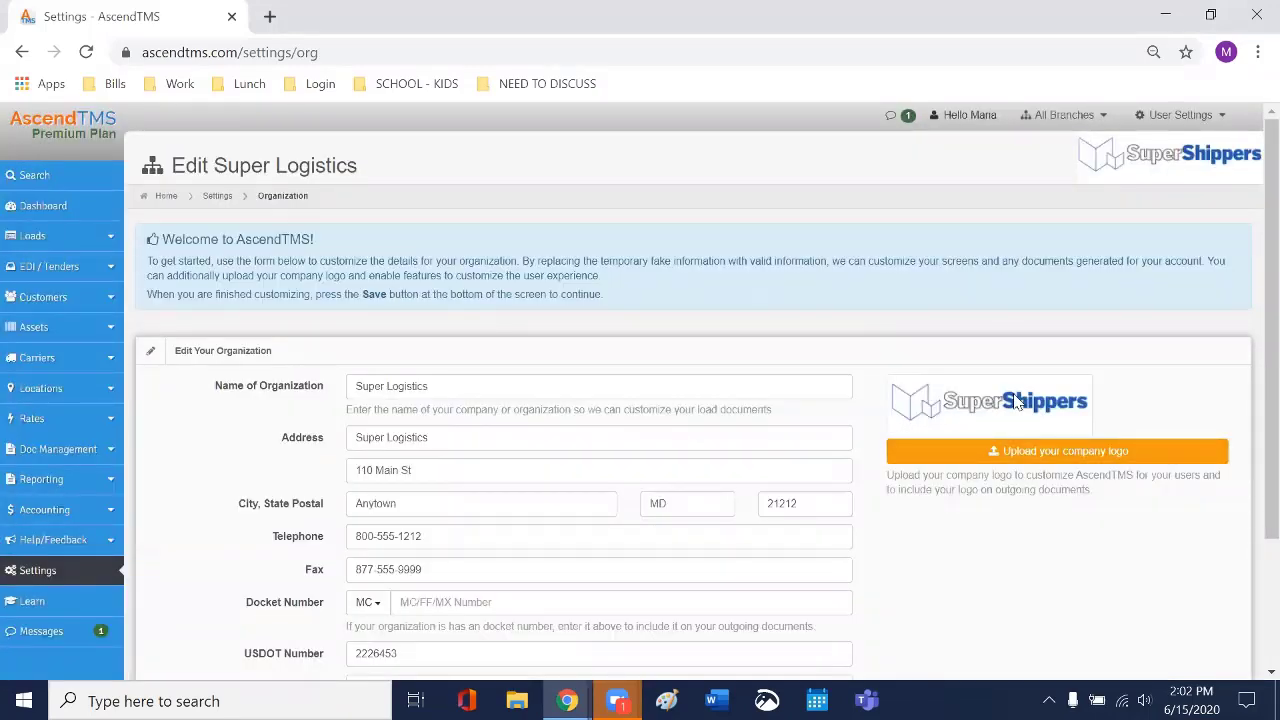
scroll(1071, 514, down, 1)
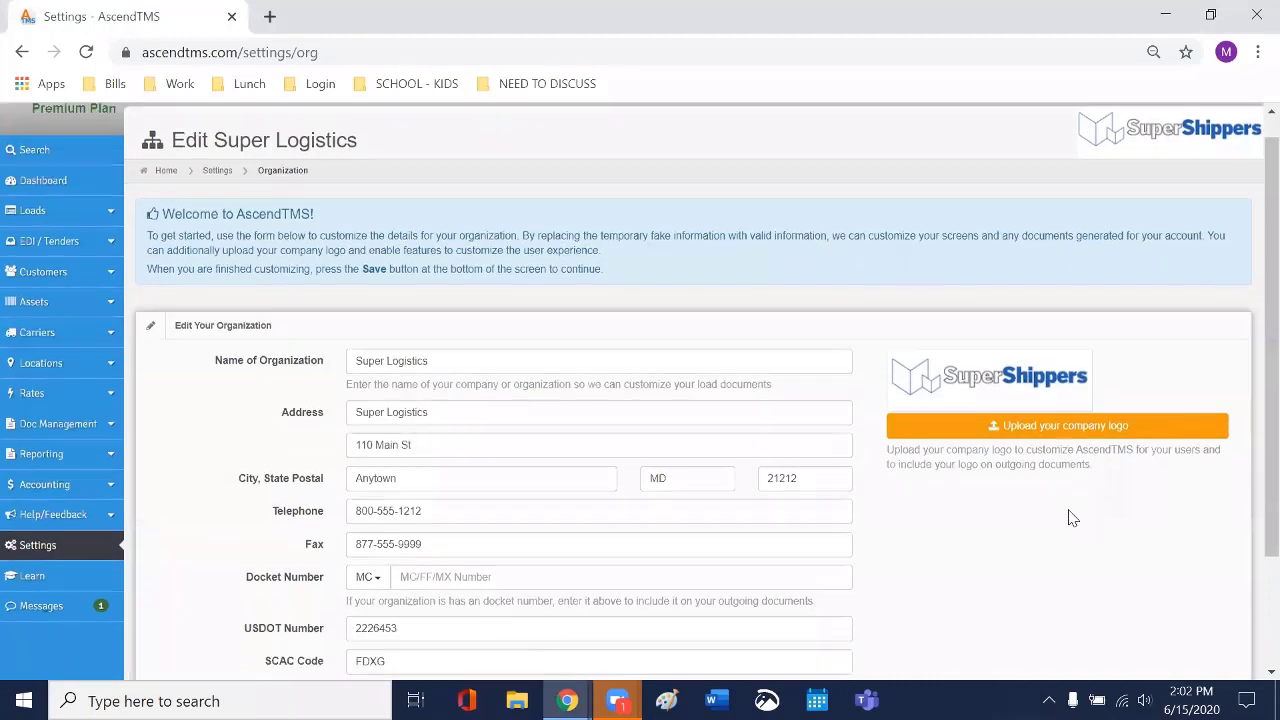
scroll(1071, 510, down, 1)
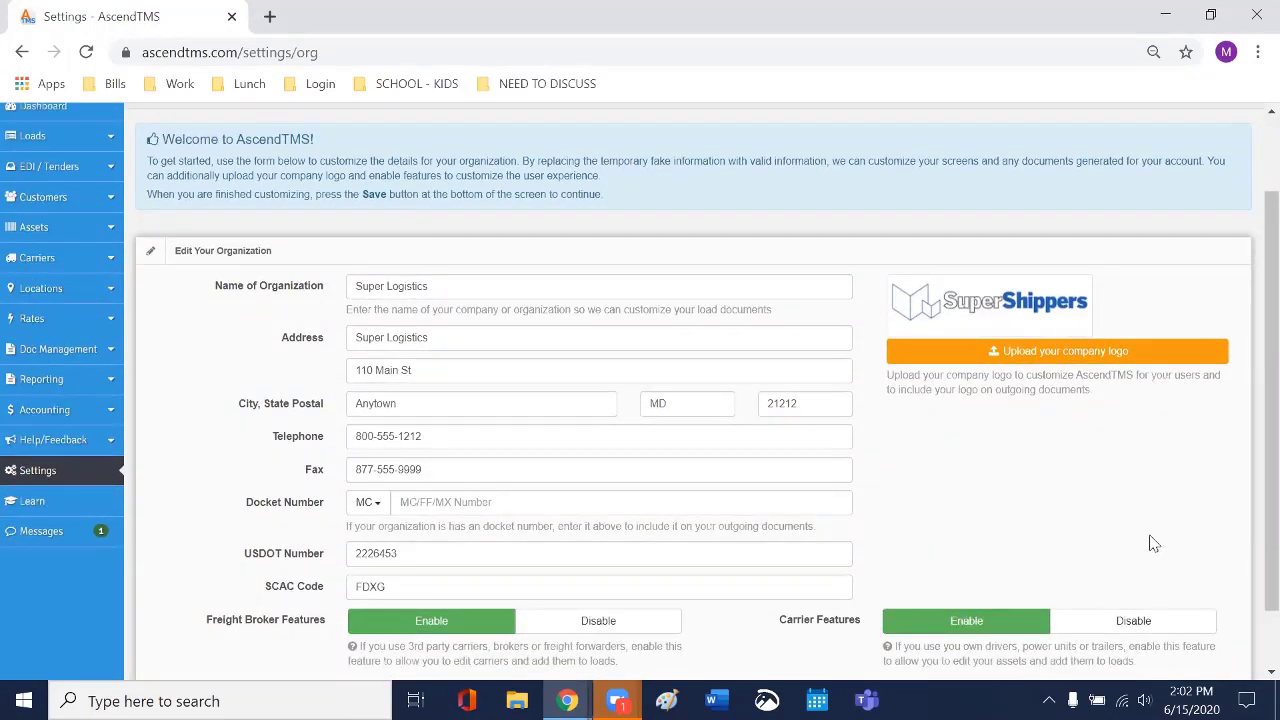
scroll(1097, 515, down, 1)
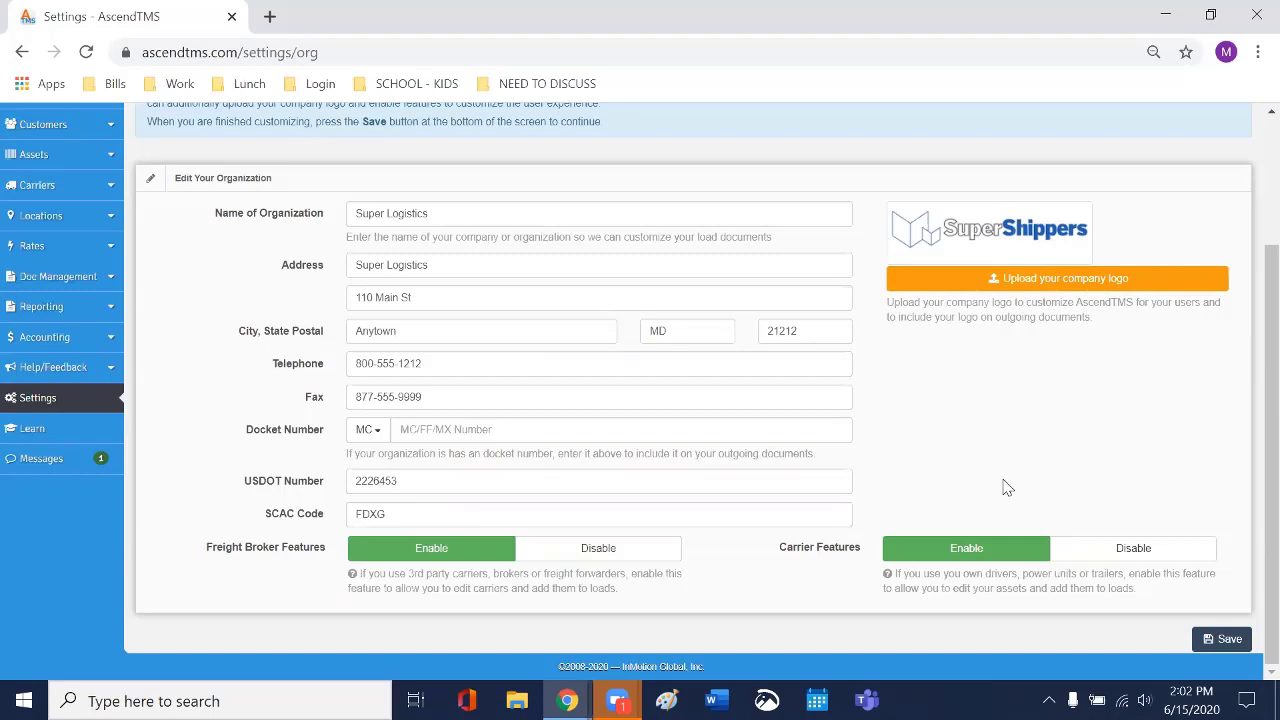
scroll(1025, 505, up, 1)
scroll(1025, 505, down, 1)
scroll(831, 563, up, 1)
scroll(827, 568, down, 1)
scroll(680, 553, up, 1)
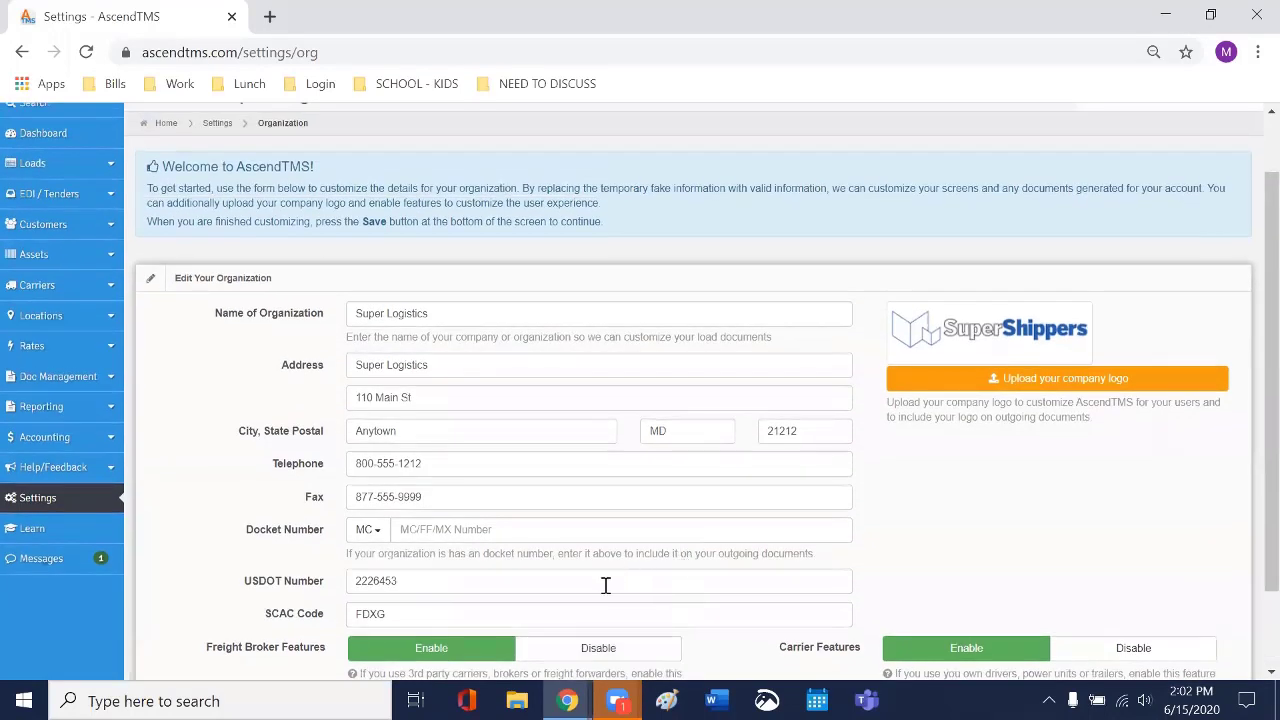
Step: Disable and re-enable Freight Broker Features, and do the same with Carrier Features
click(590, 649)
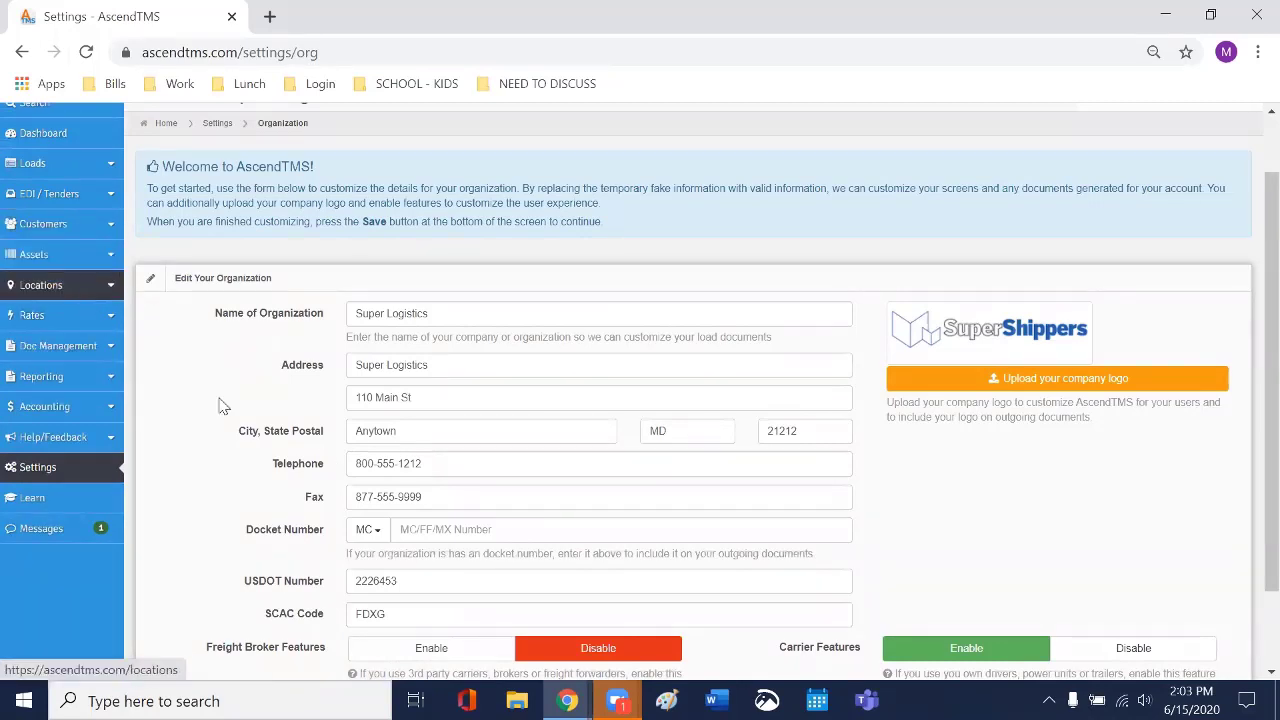
click(423, 647)
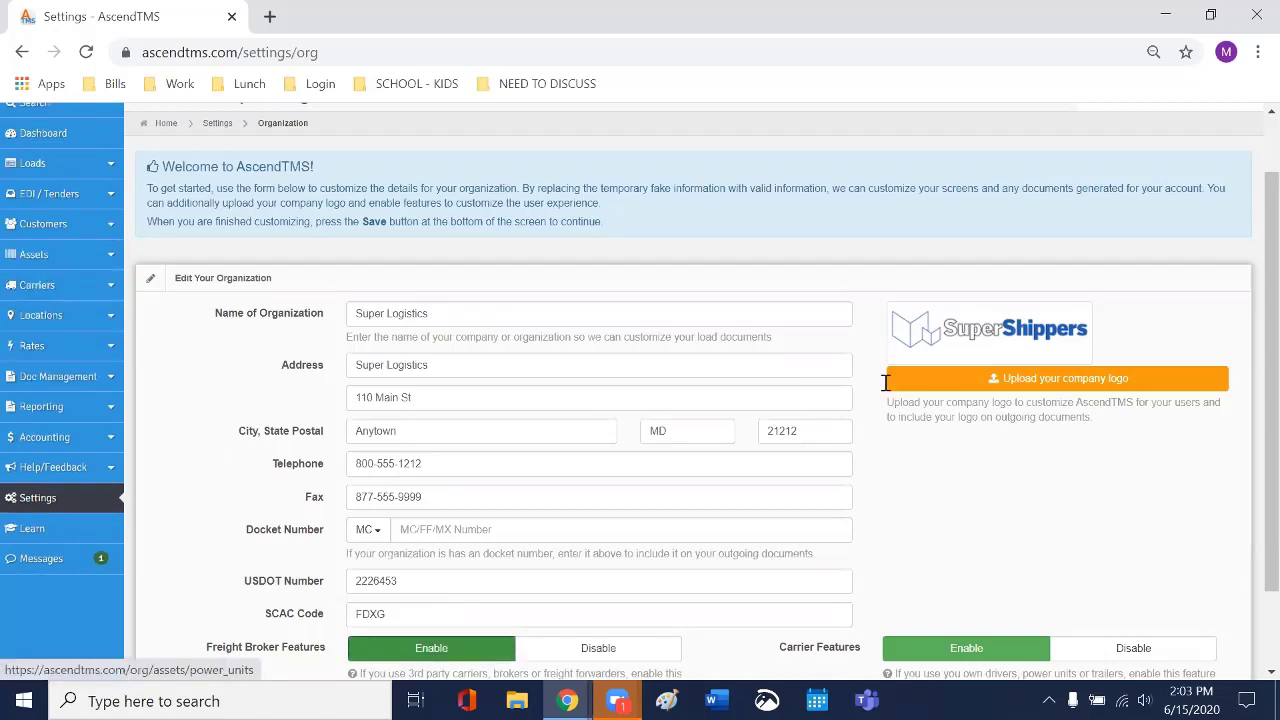
click(1145, 652)
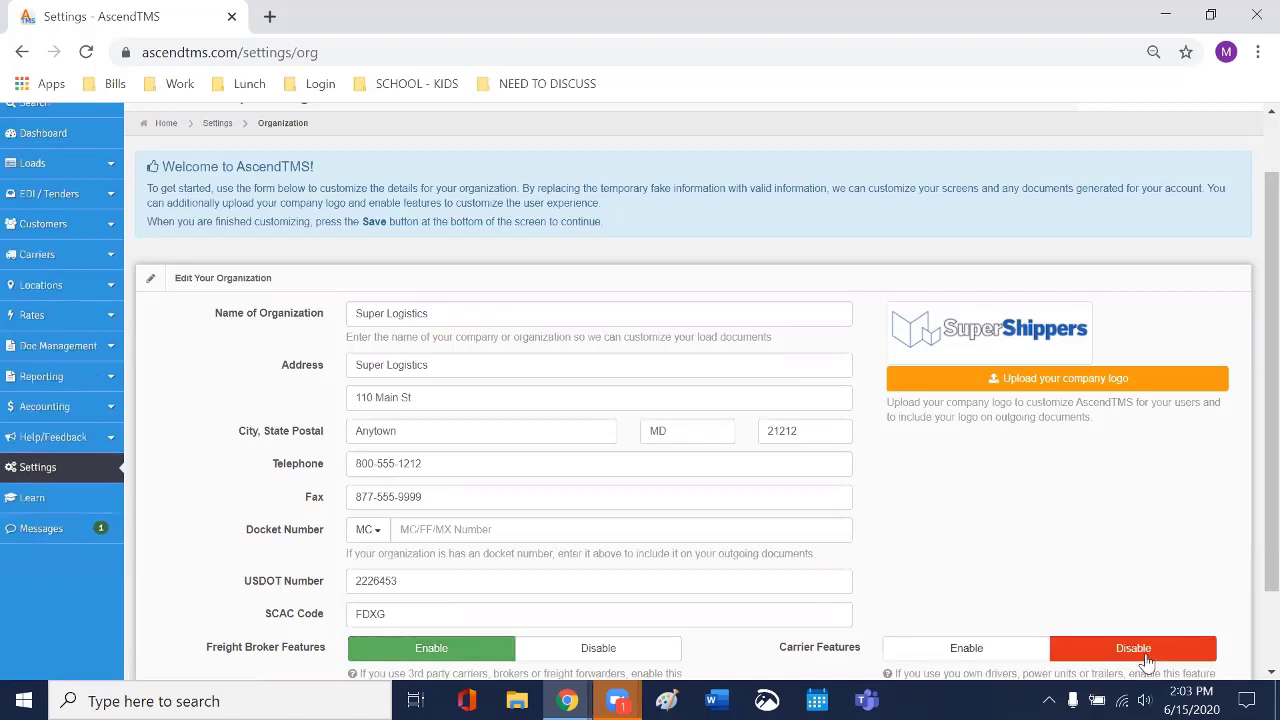
click(1006, 660)
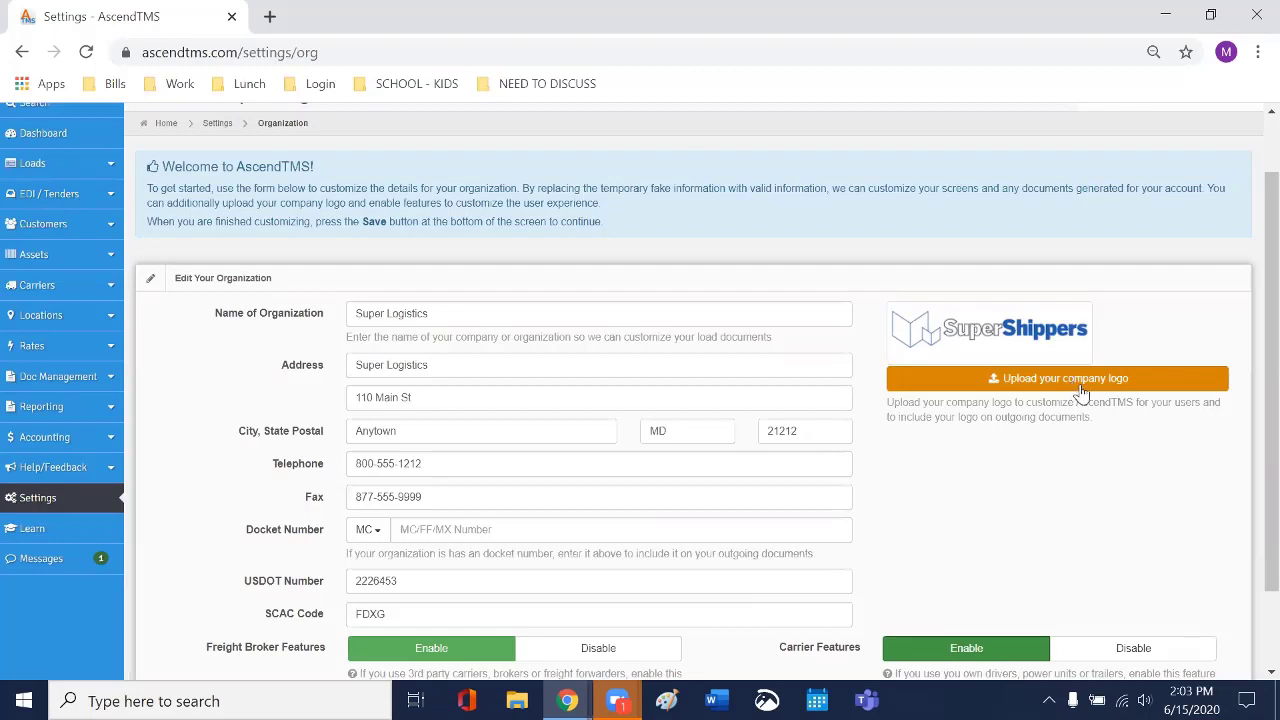
Step: Save the organization details
scroll(1082, 392, down, 2)
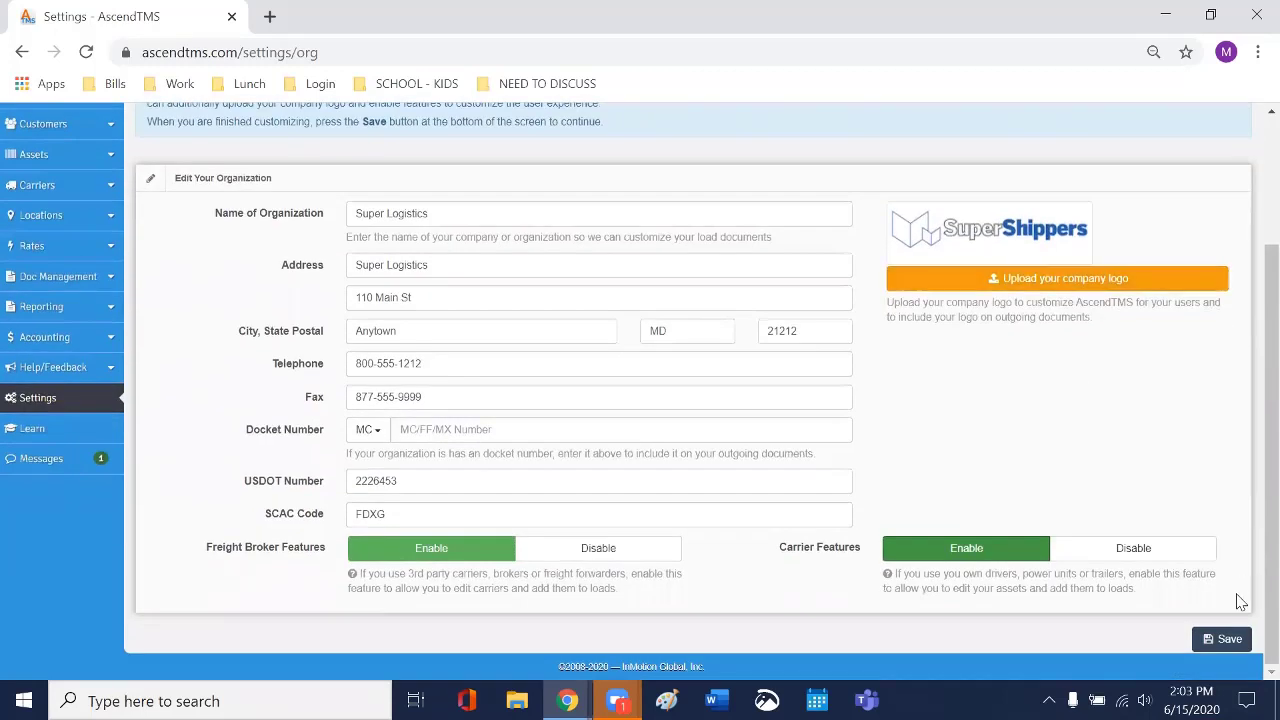
click(1232, 647)
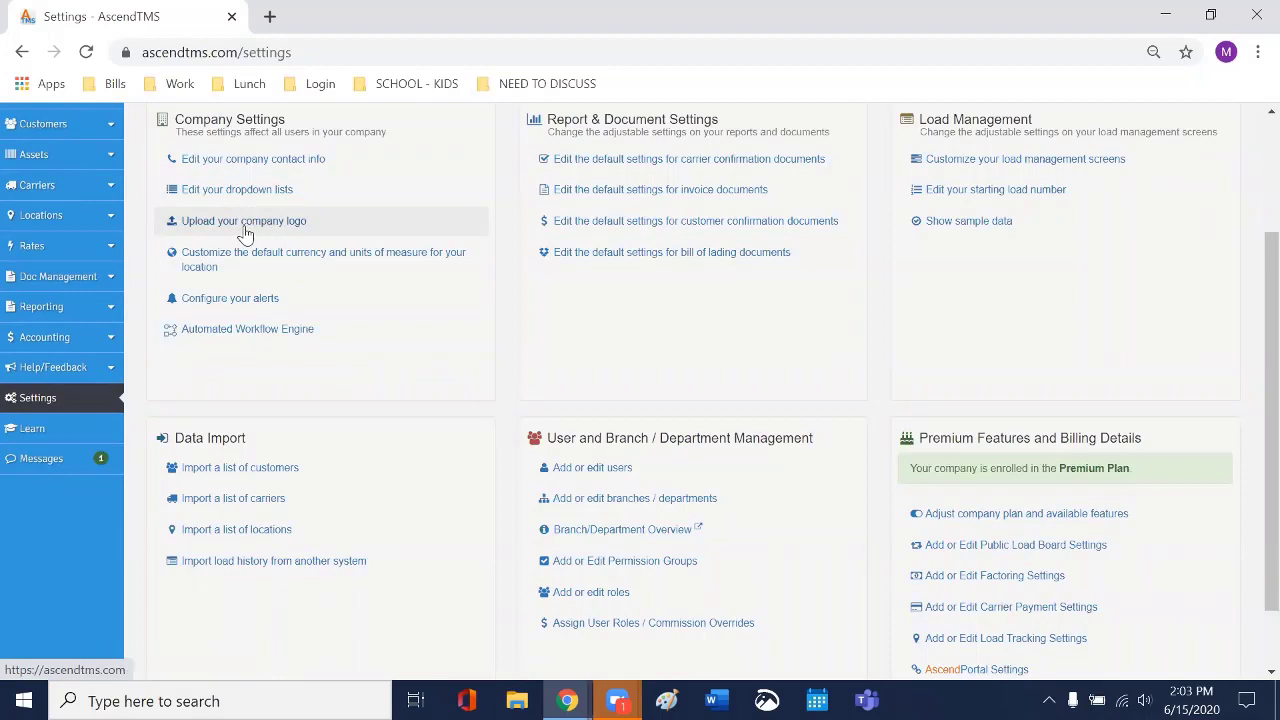
Step: Open the company dropdown lists for editing and look through the values of the Commodity list
scroll(245, 233, up, 1)
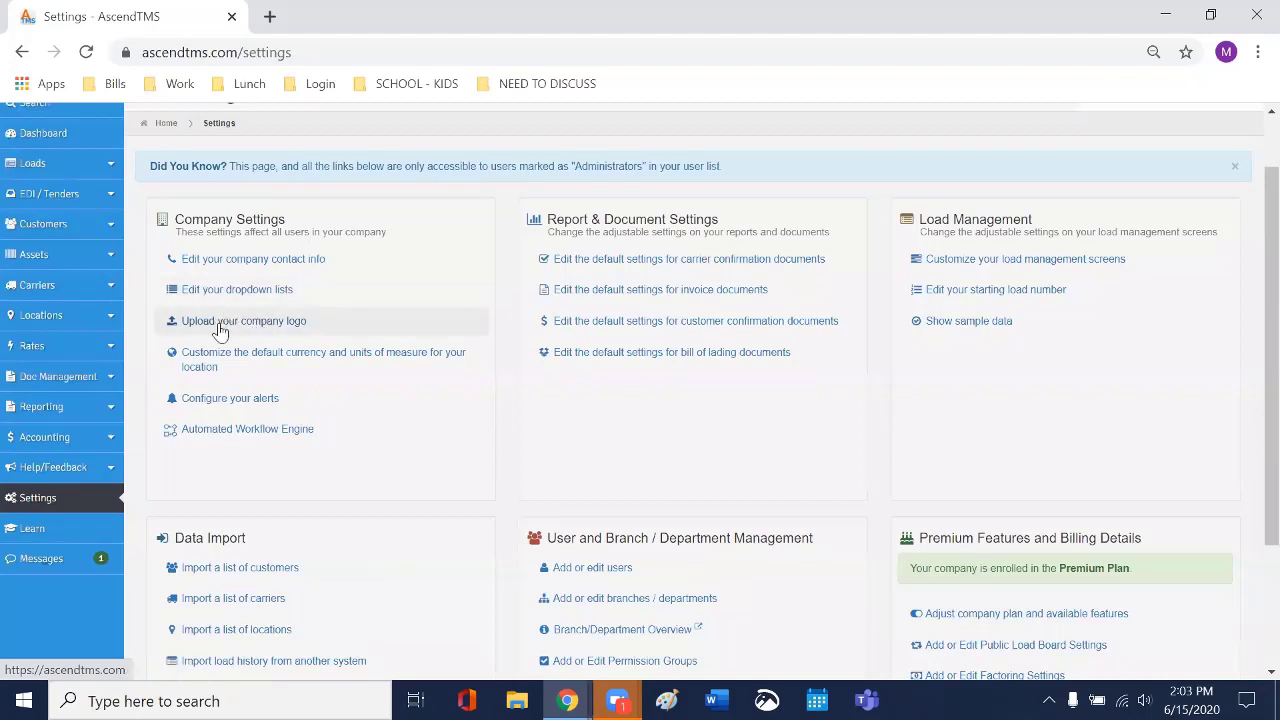
click(288, 296)
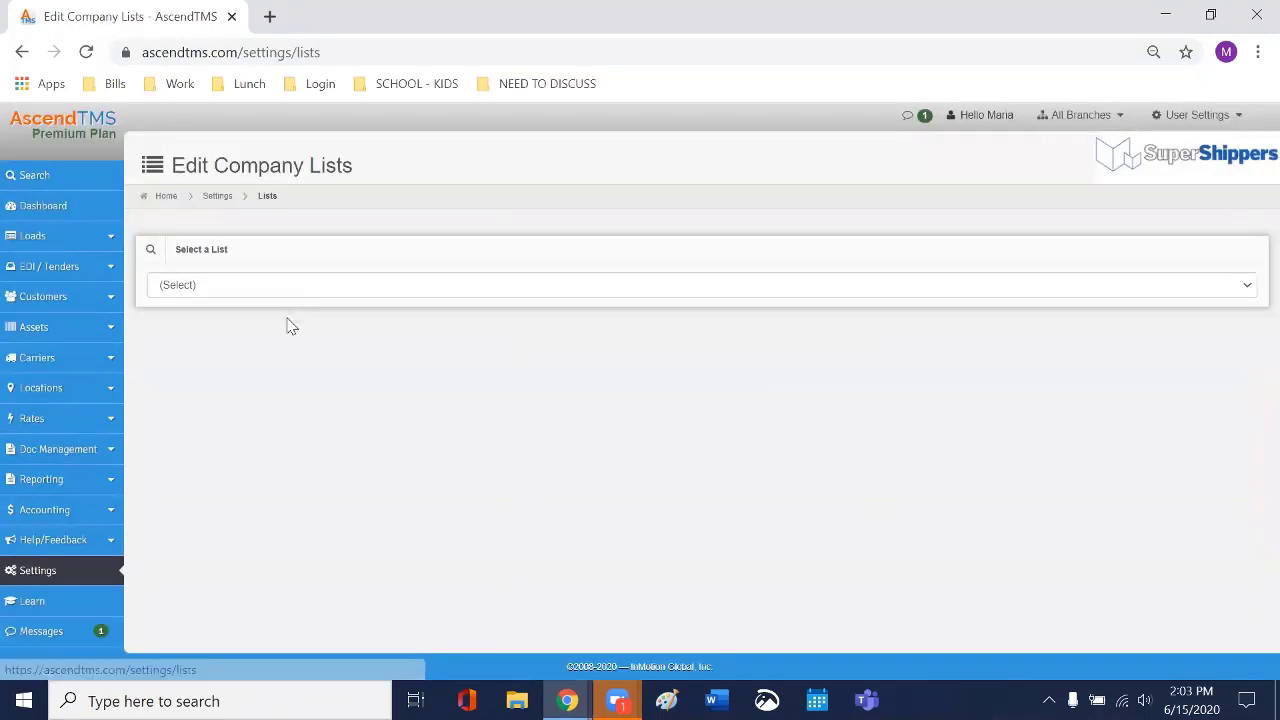
click(336, 290)
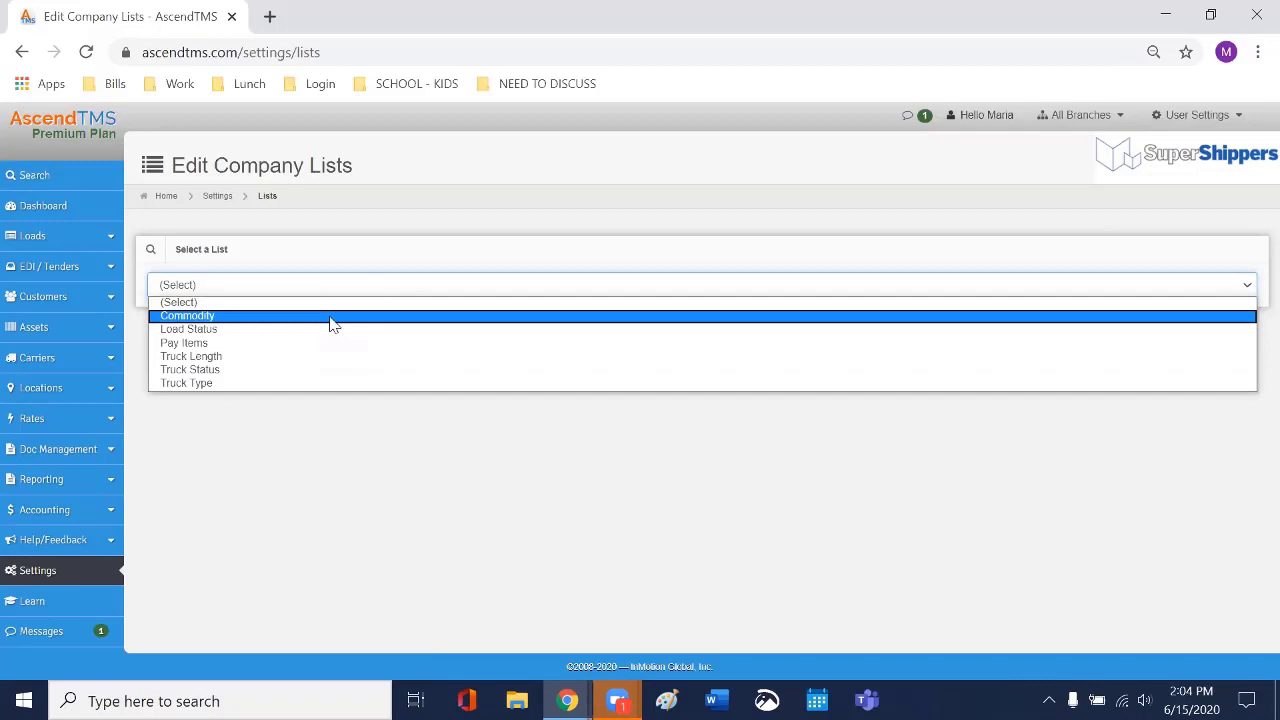
click(333, 316)
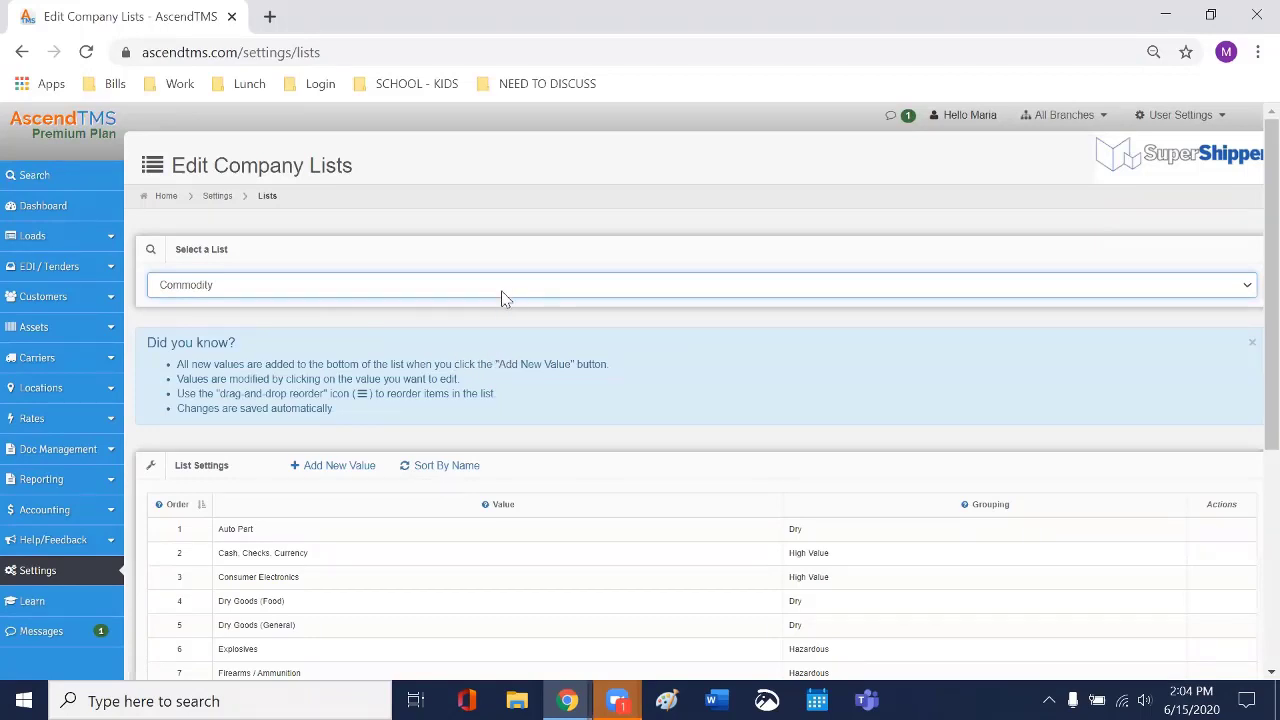
scroll(523, 486, down, 1)
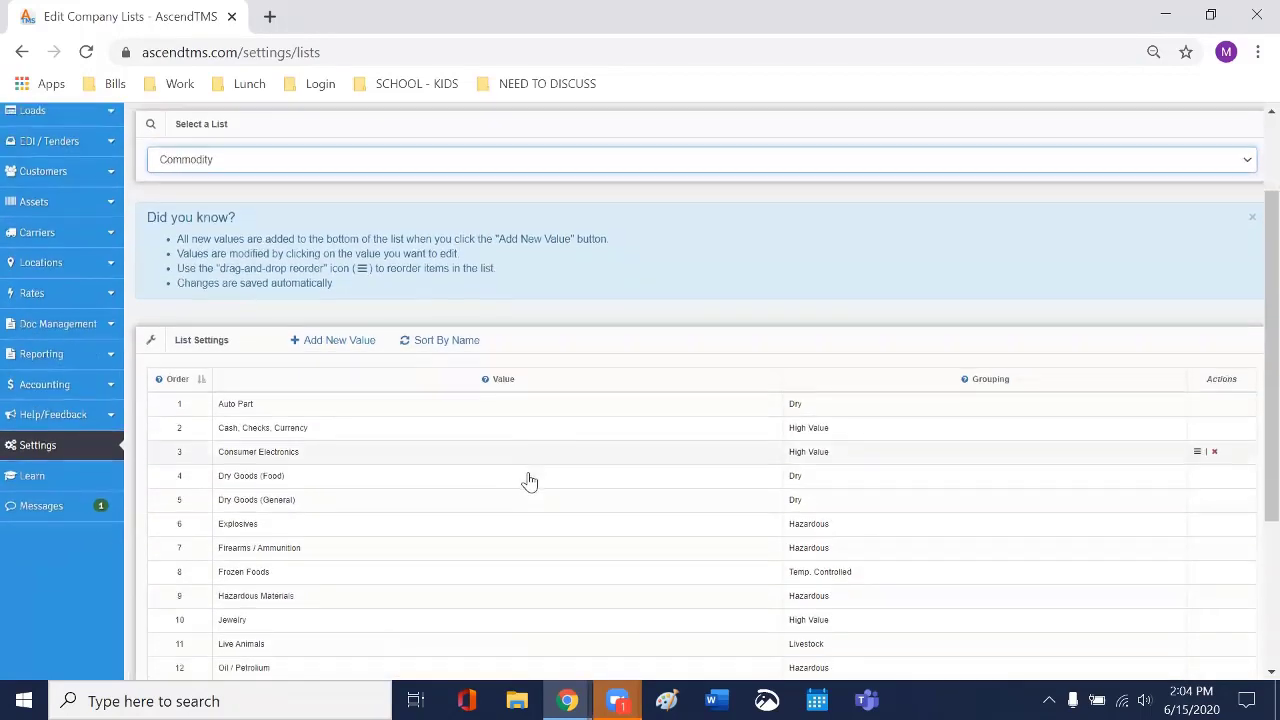
scroll(530, 483, down, 1)
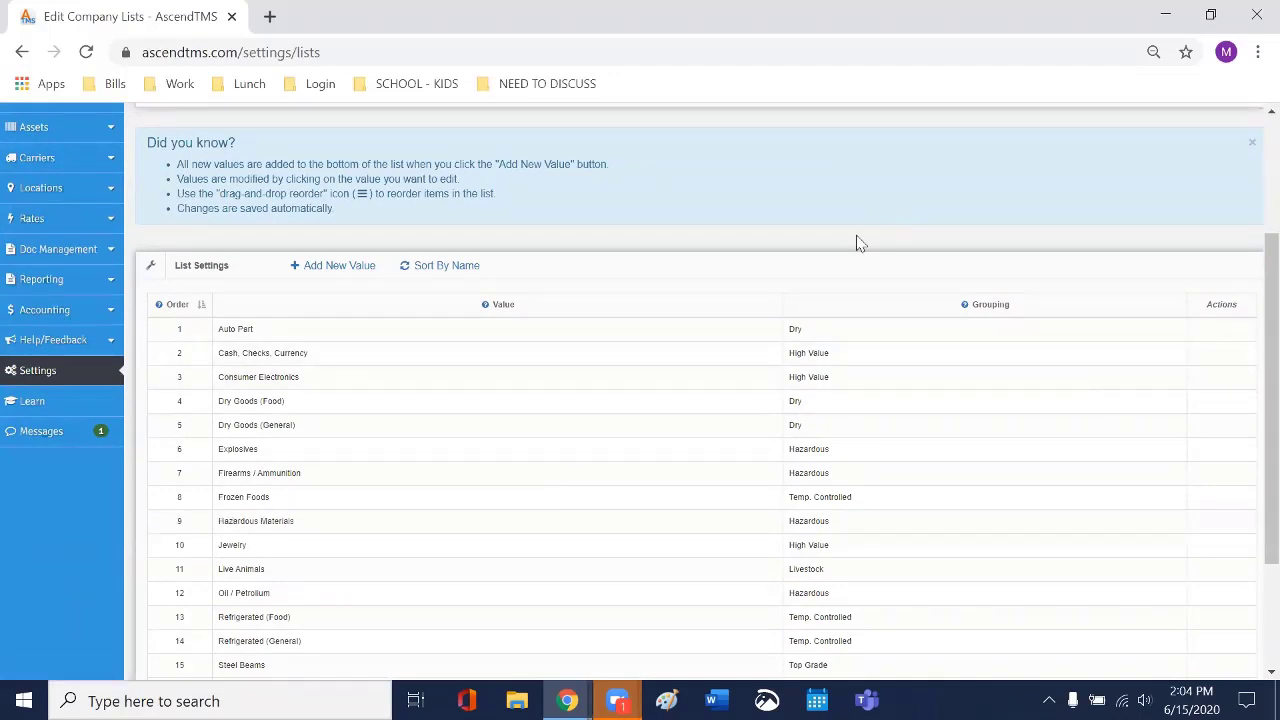
scroll(775, 450, up, 1)
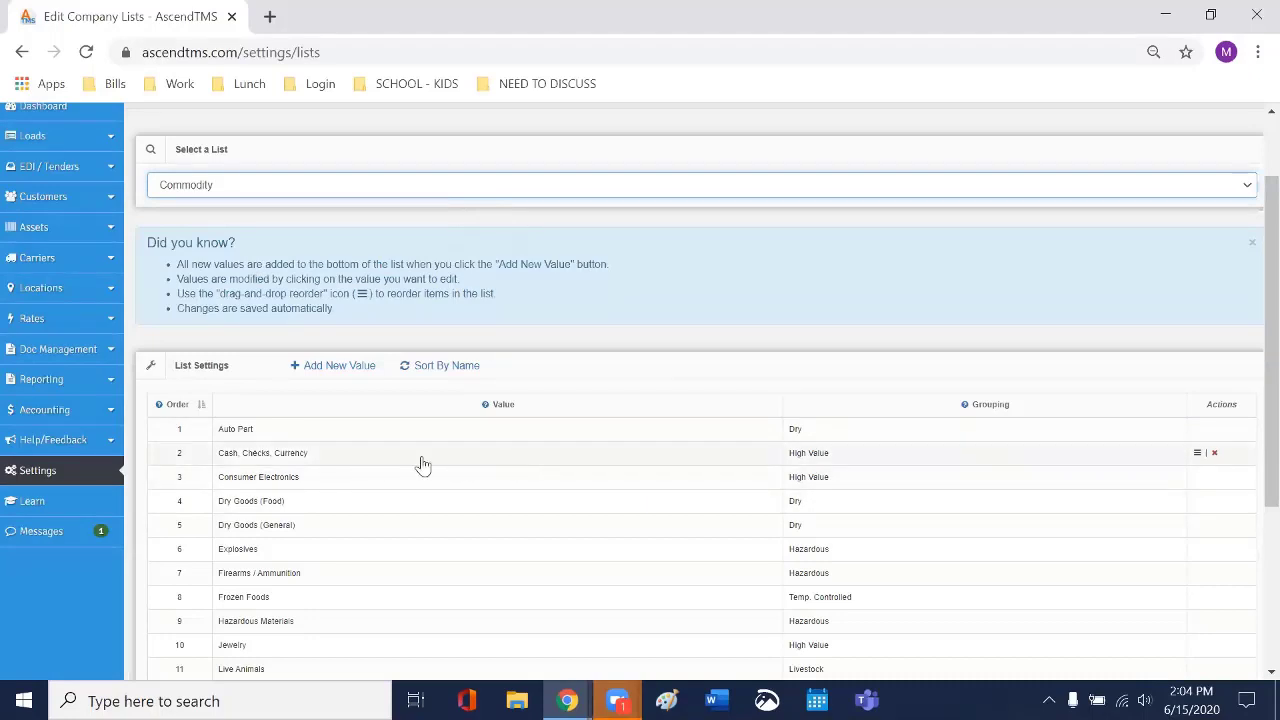
Step: Open the "Cash, Checks, Currency" commodity value for editing and save it without changing its text
click(318, 460)
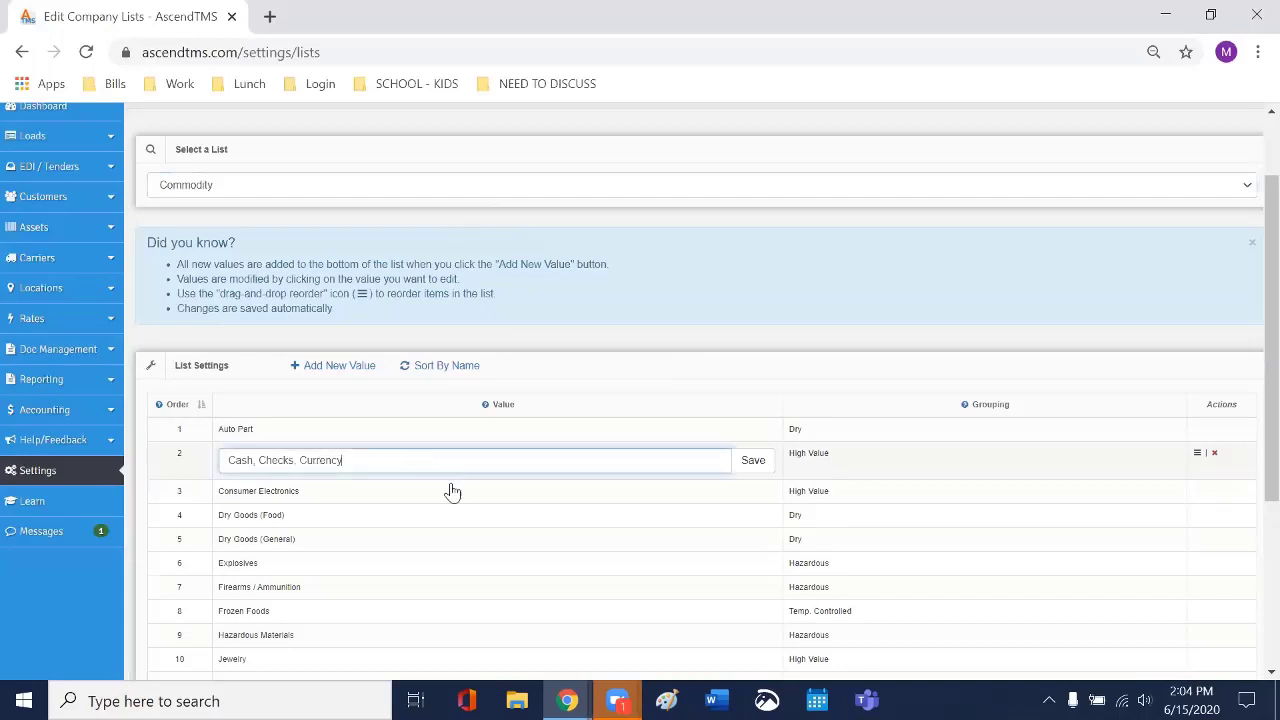
click(755, 461)
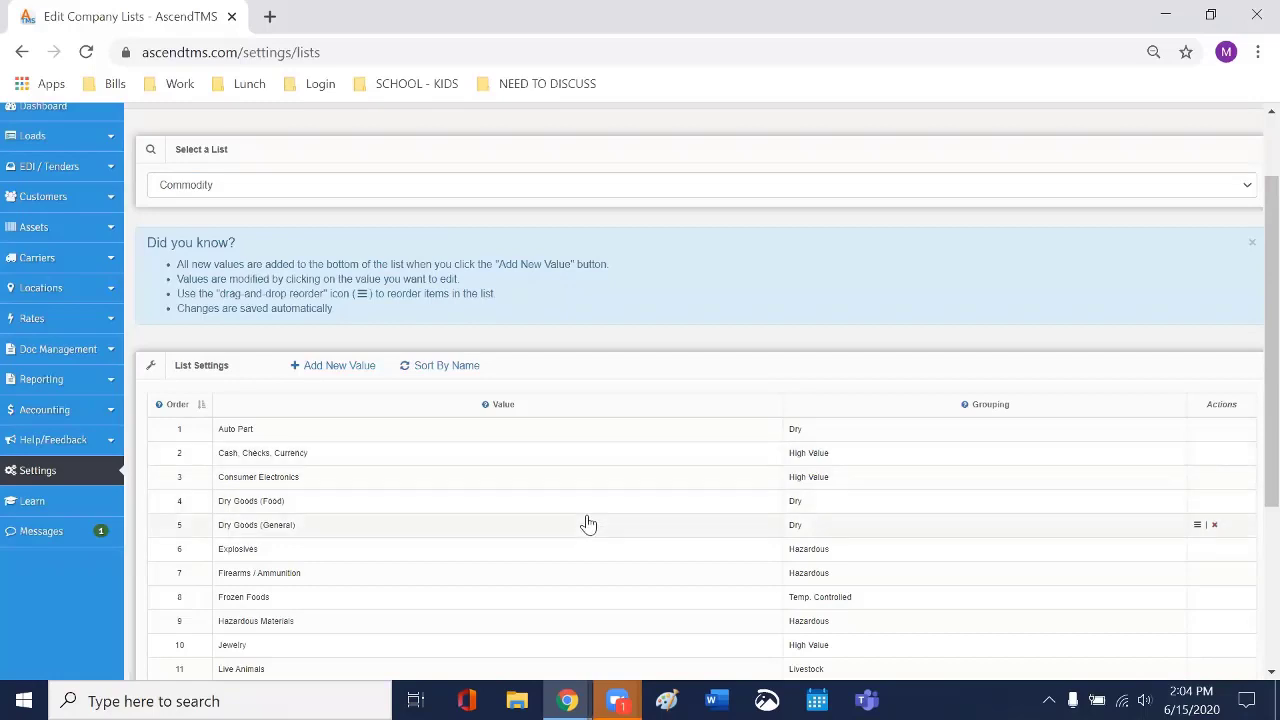
Step: Check which company lists can be selected and examine the Commodity list down to its last value
scroll(560, 518, down, 1)
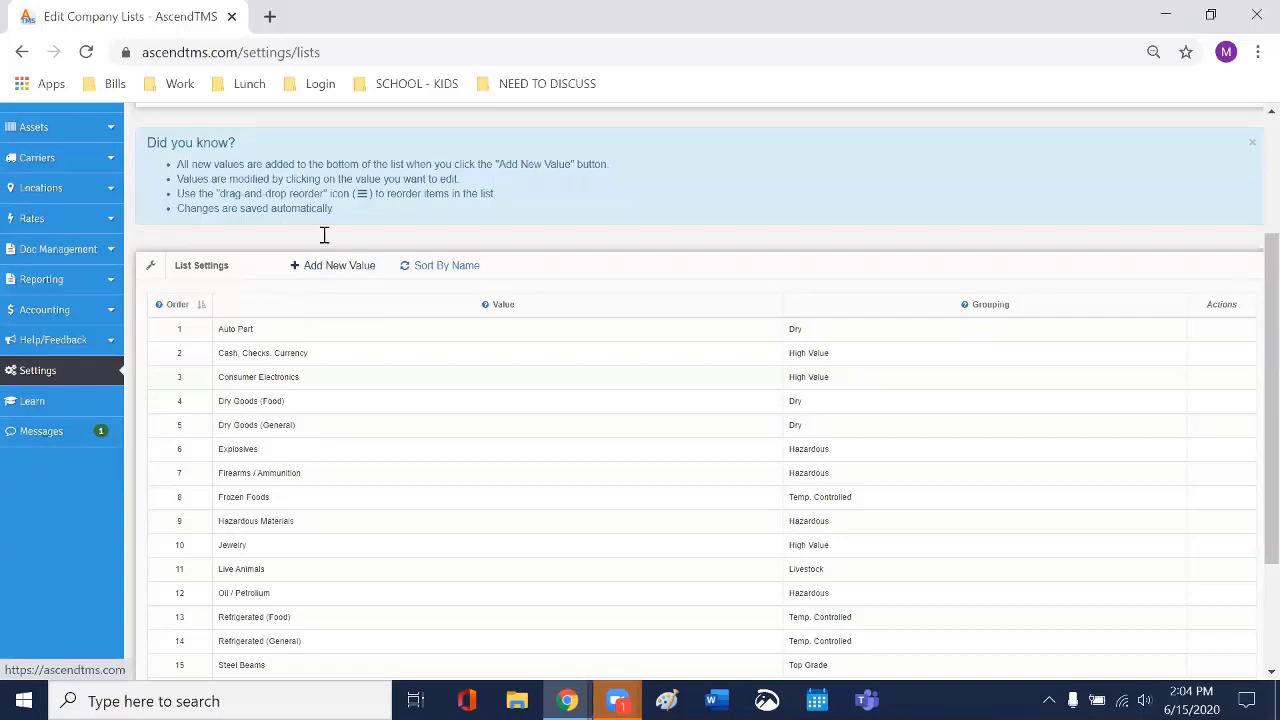
scroll(340, 230, up, 2)
click(349, 290)
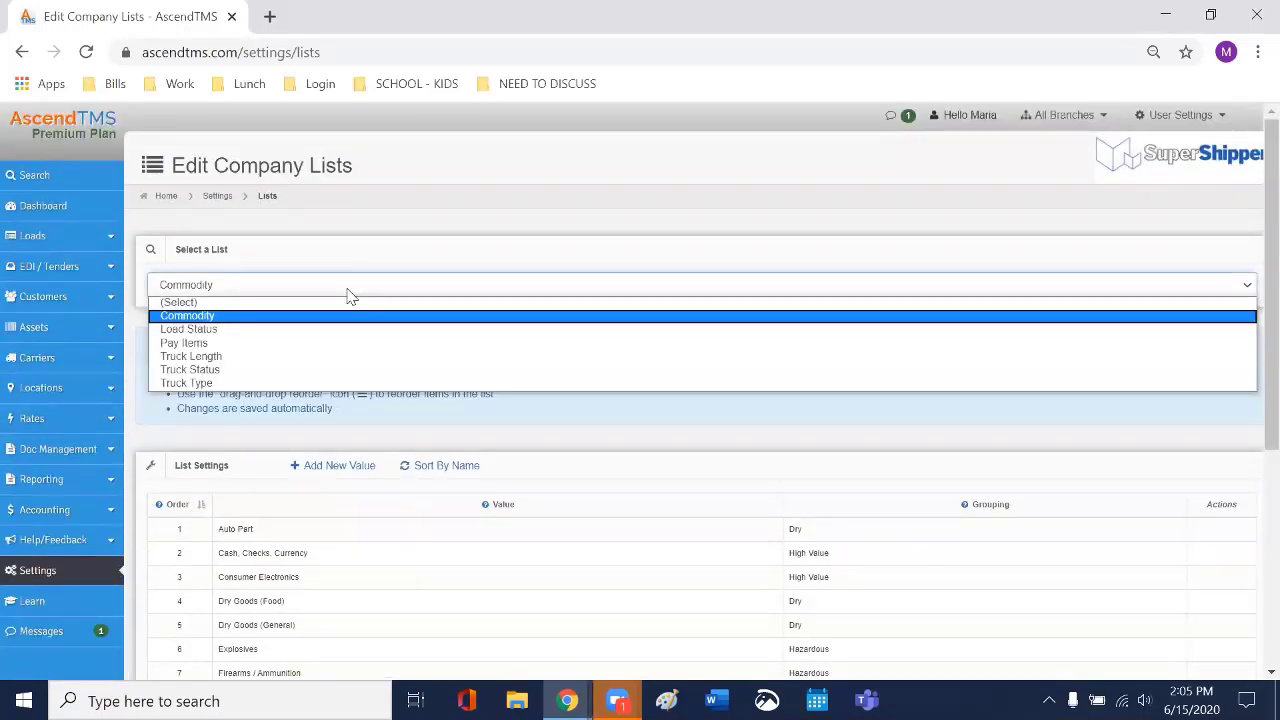
click(356, 300)
scroll(362, 420, down, 1)
scroll(362, 420, down, 2)
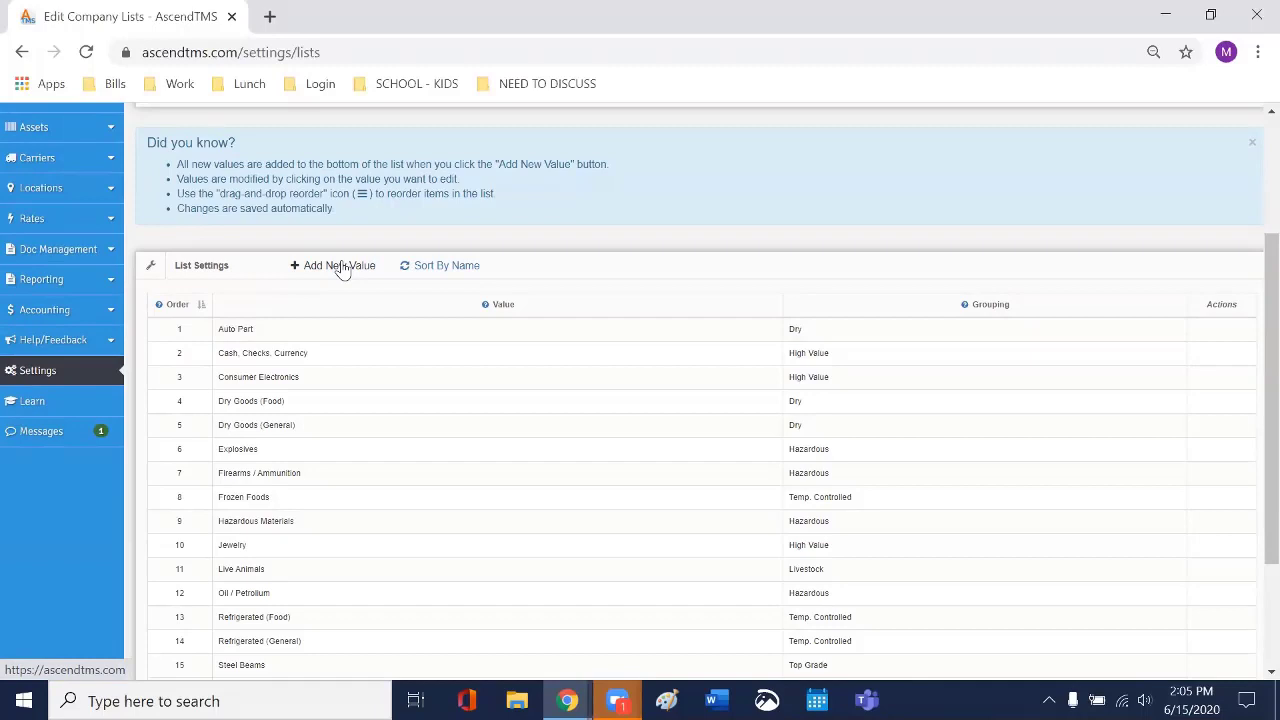
scroll(341, 270, down, 3)
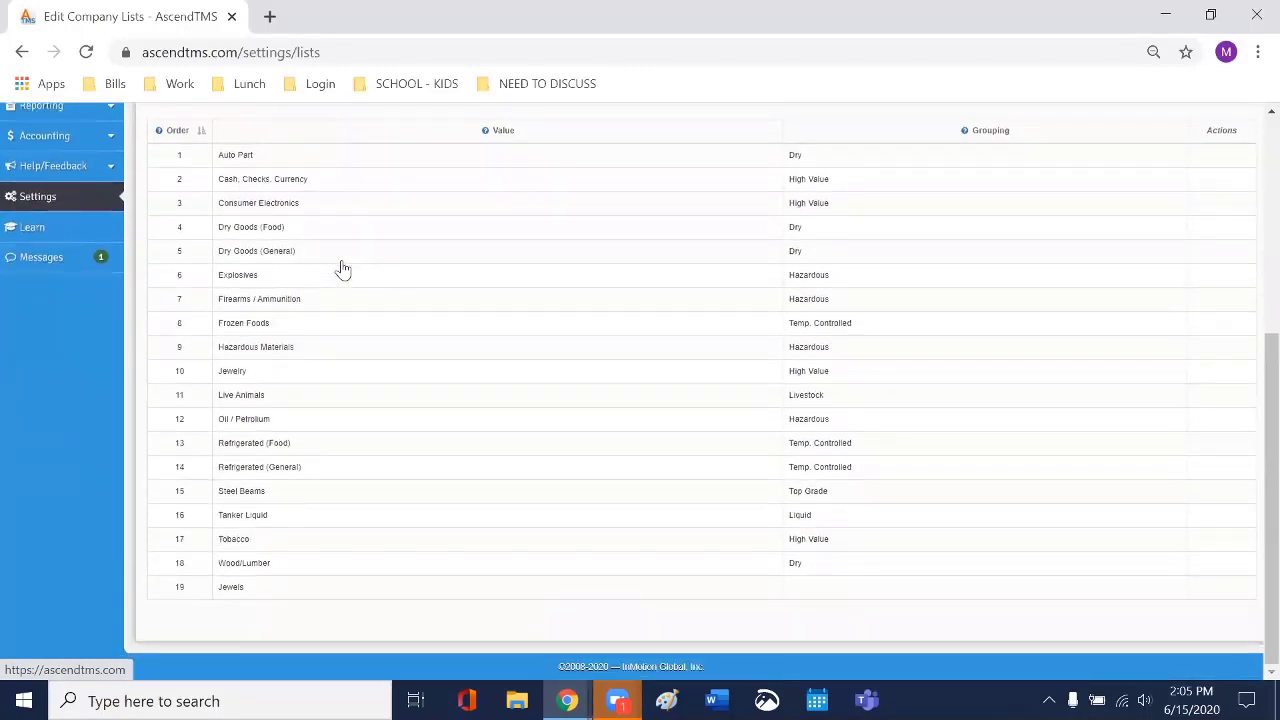
scroll(325, 403, up, 5)
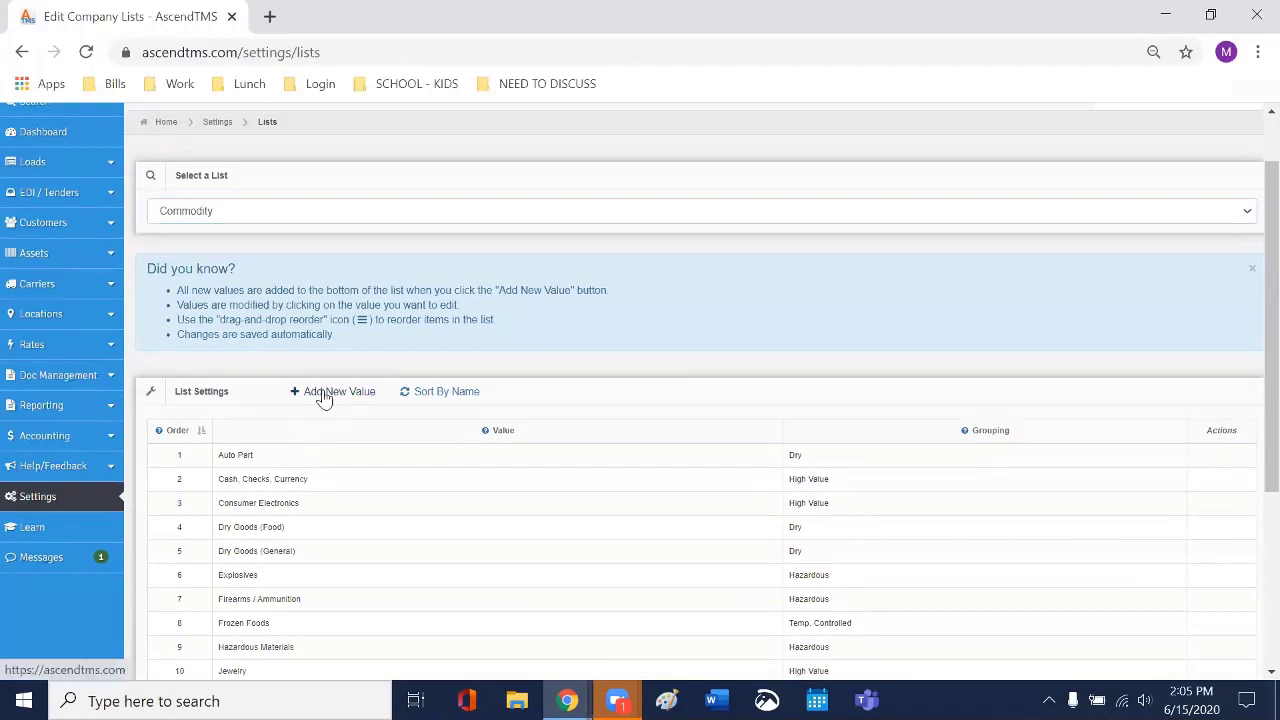
Step: Add a new value to the Commodity list and open its name for editing
click(323, 395)
scroll(333, 425, down, 1)
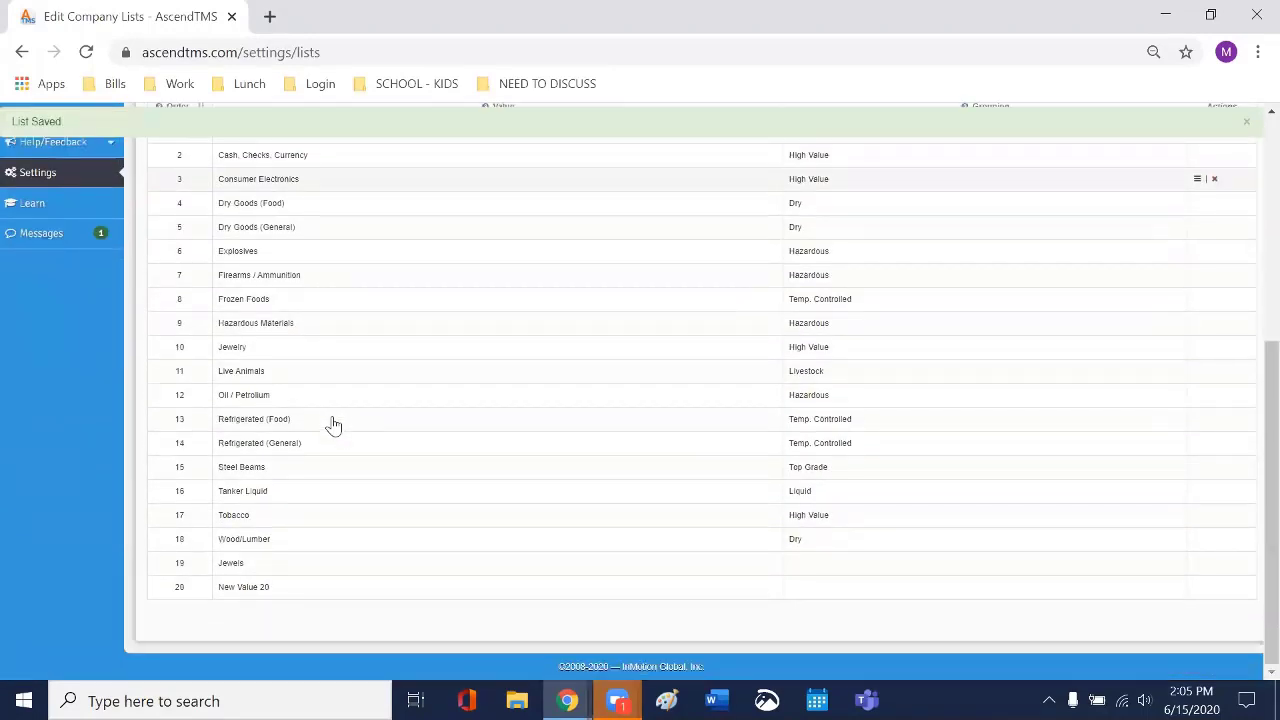
click(272, 595)
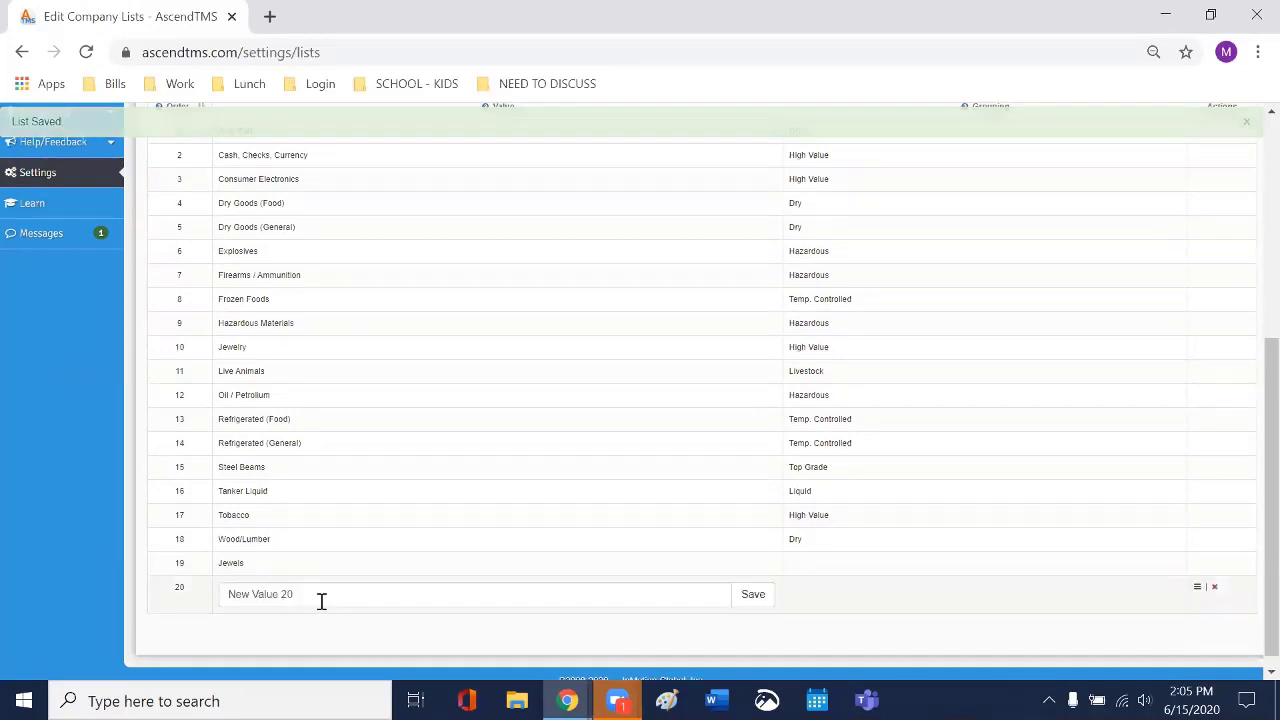
Step: Delete the newly added value from the end of the Commodity list
mouse_move(1213, 603)
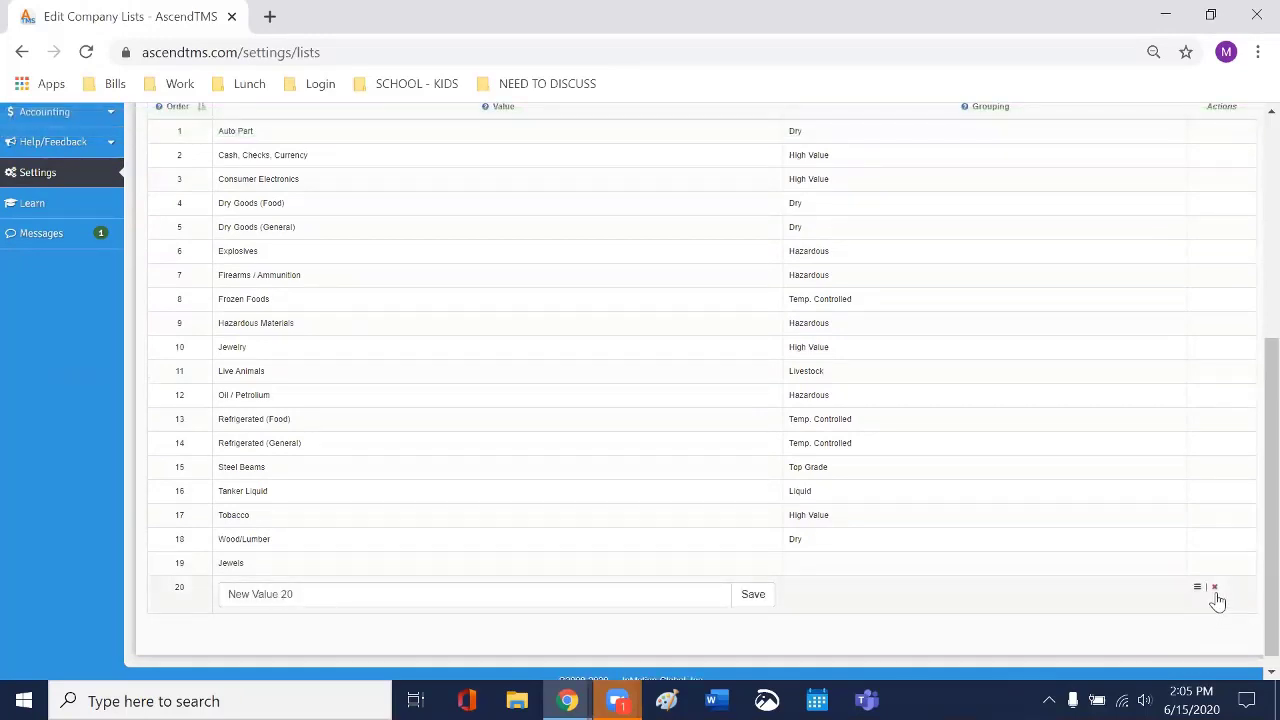
click(1215, 589)
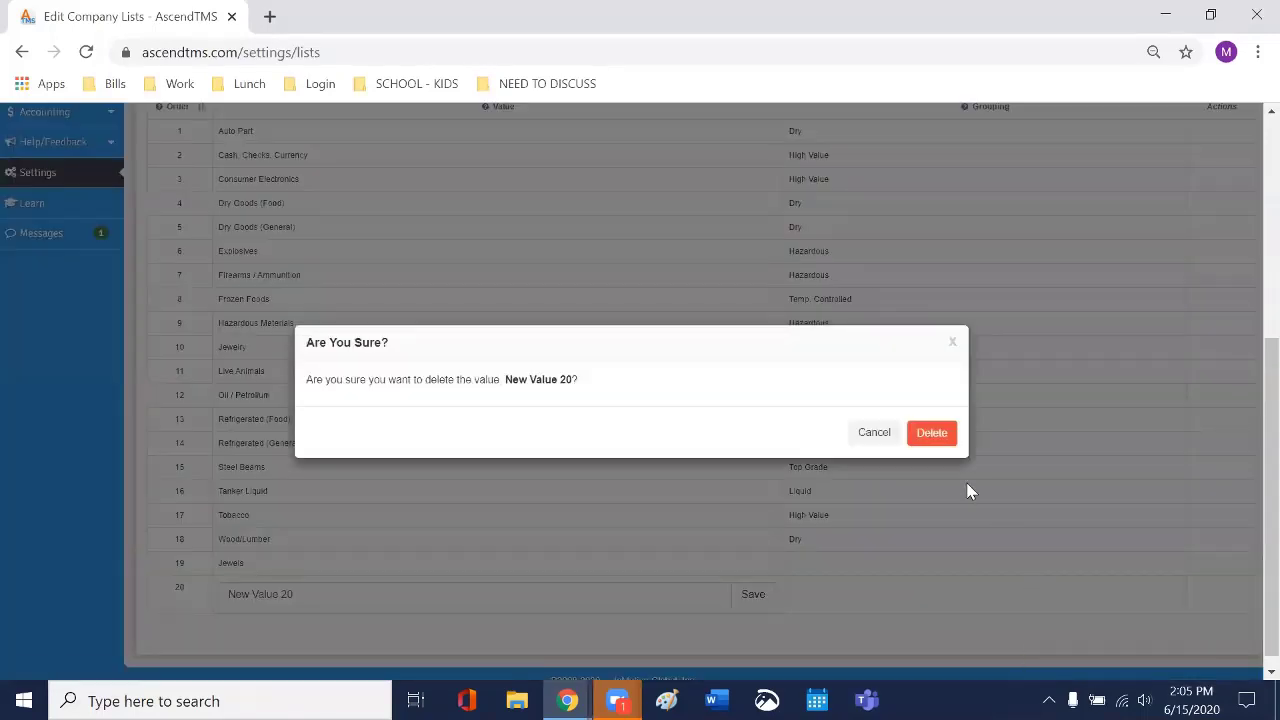
click(931, 432)
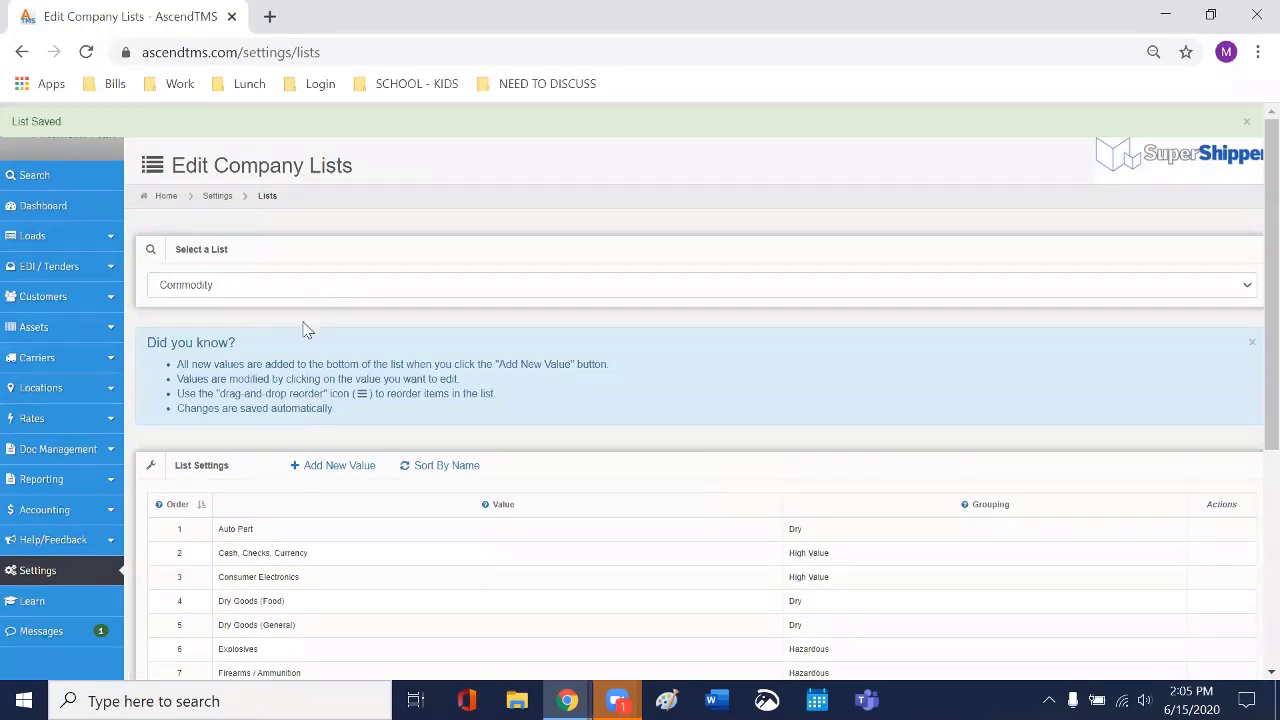
Step: Check which company lists can be selected, and open the first Pending load from the list of all loads
click(251, 288)
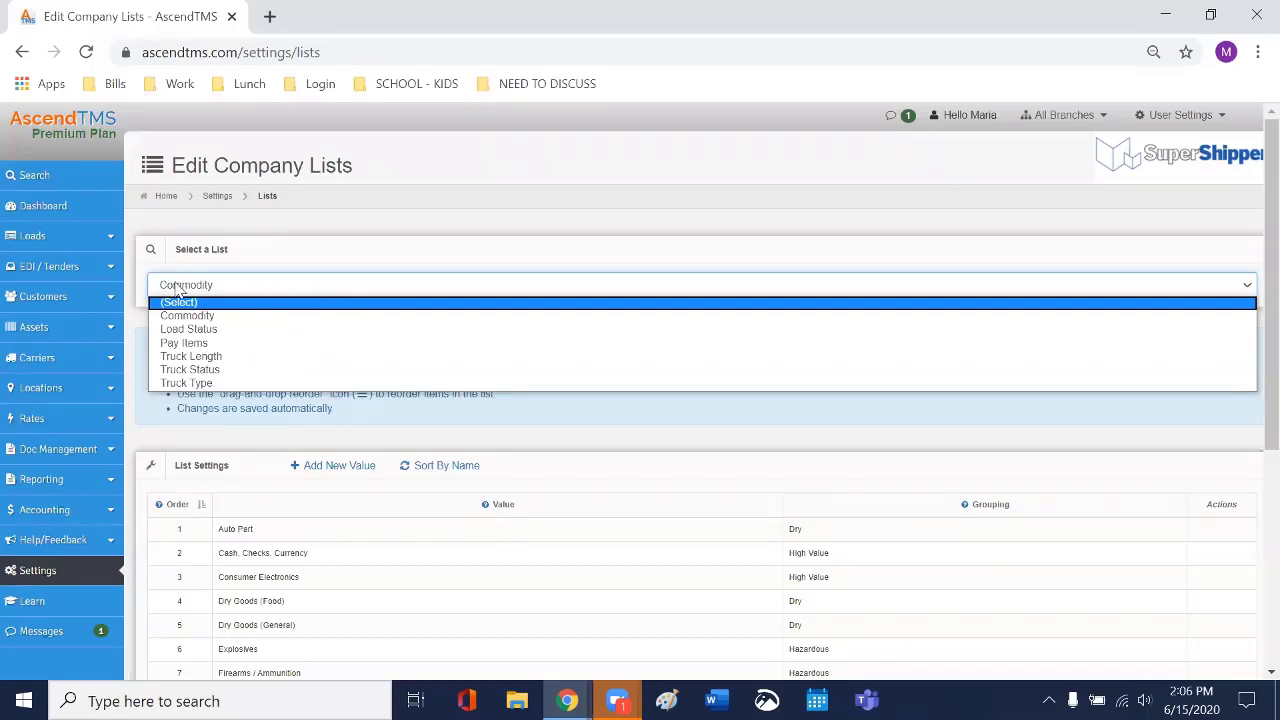
click(57, 240)
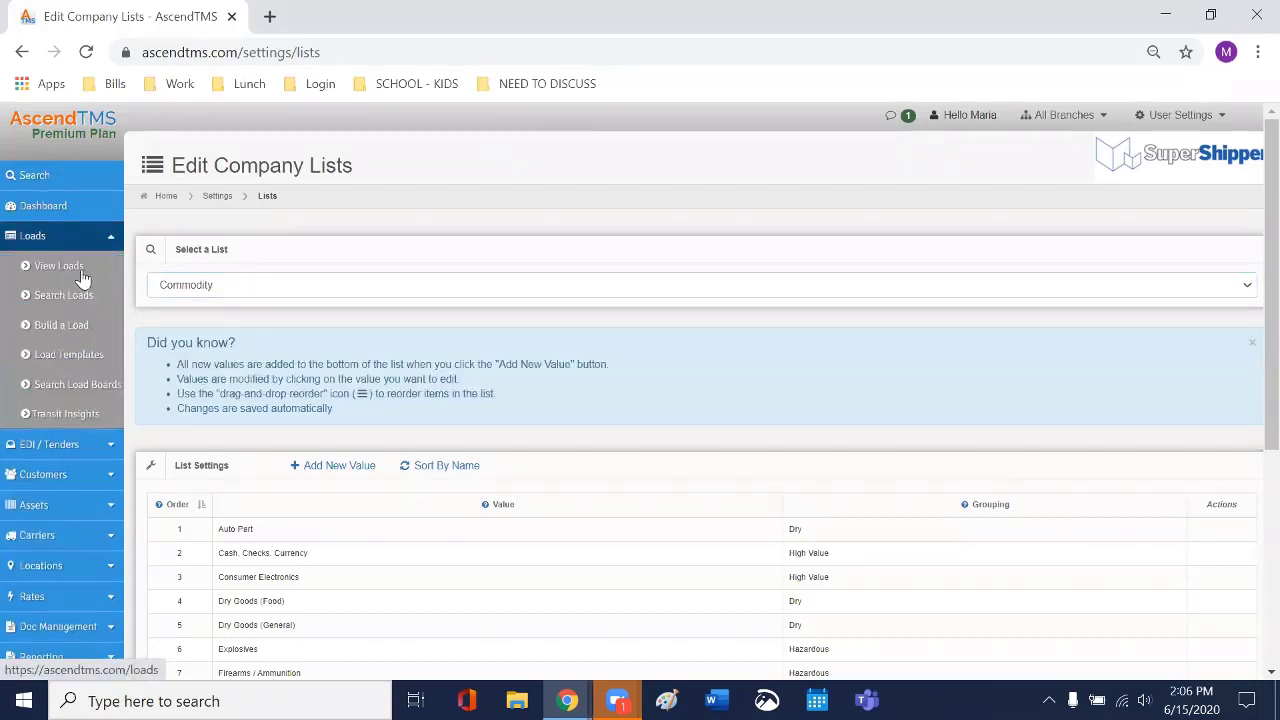
click(79, 274)
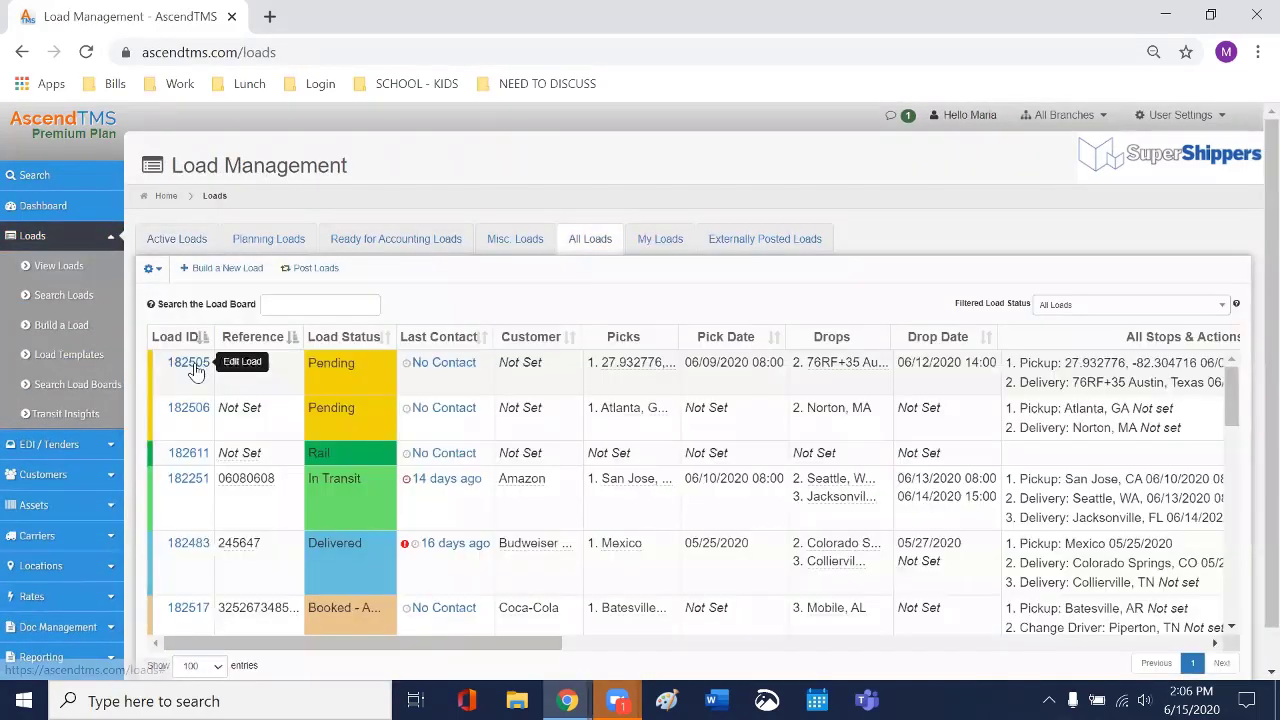
click(197, 366)
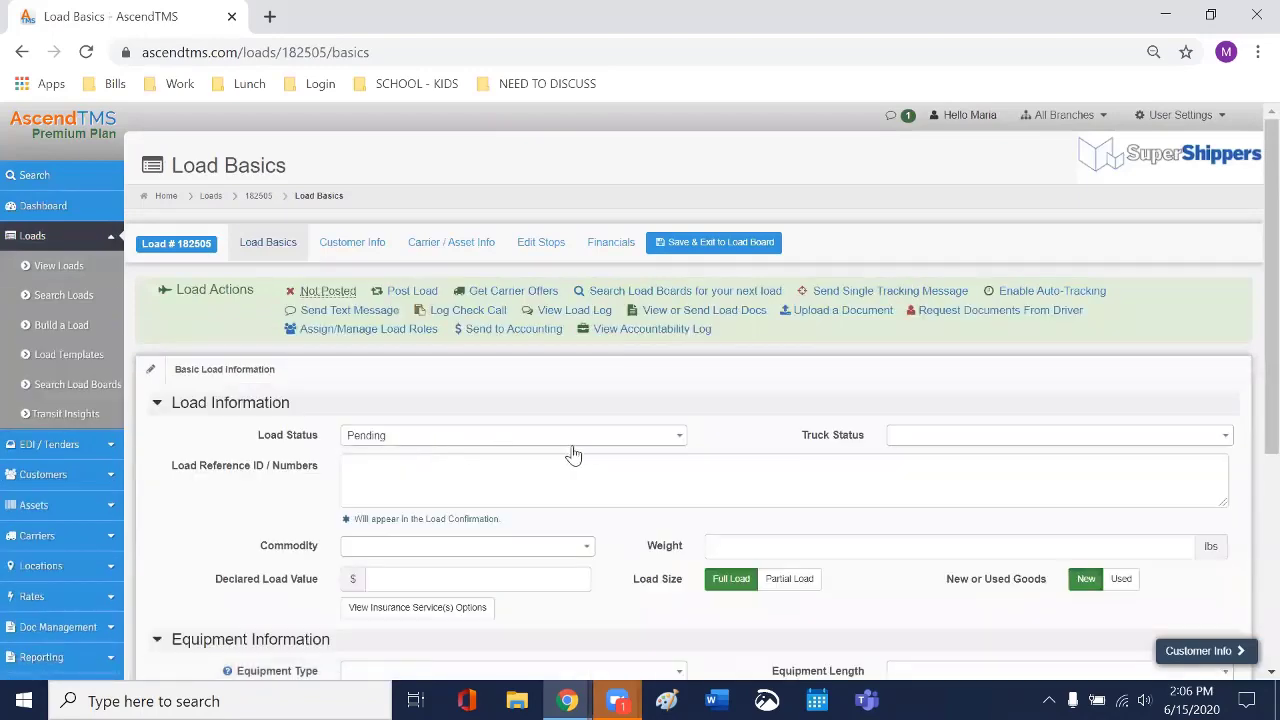
Step: Examine the options offered for the load's Commodity through the High Value group, and leave the field empty
scroll(575, 455, down, 3)
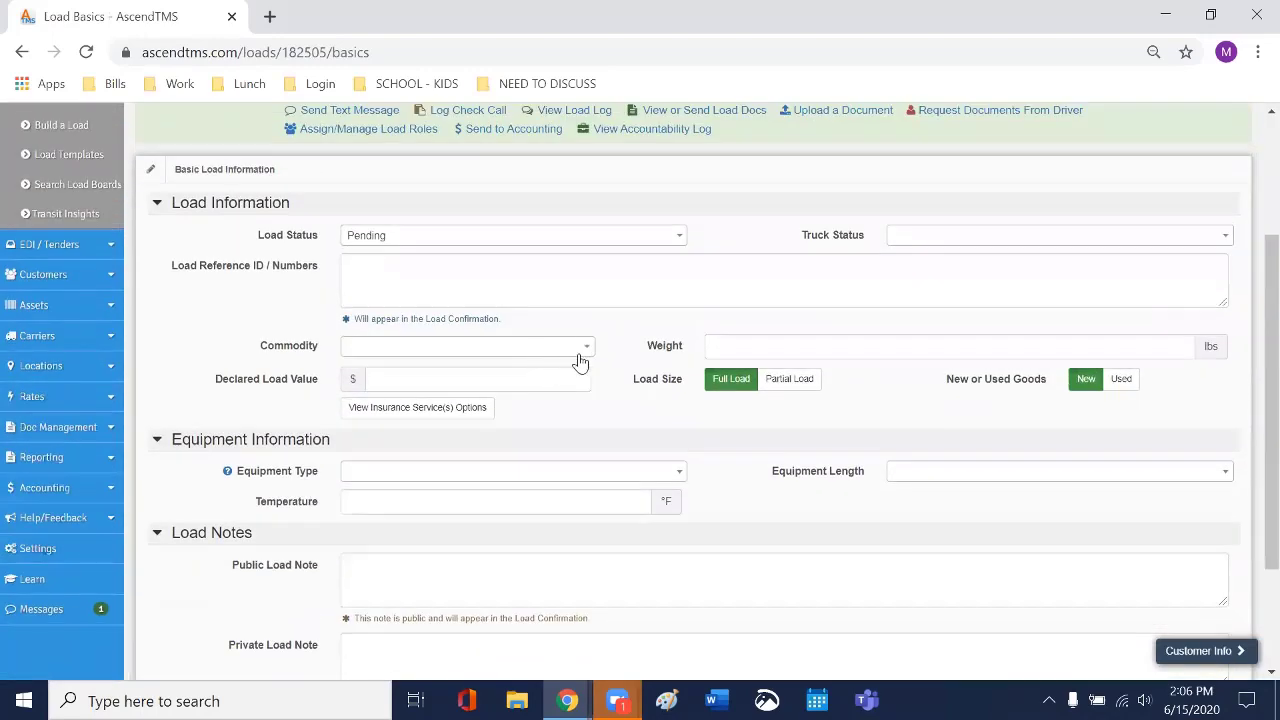
click(584, 356)
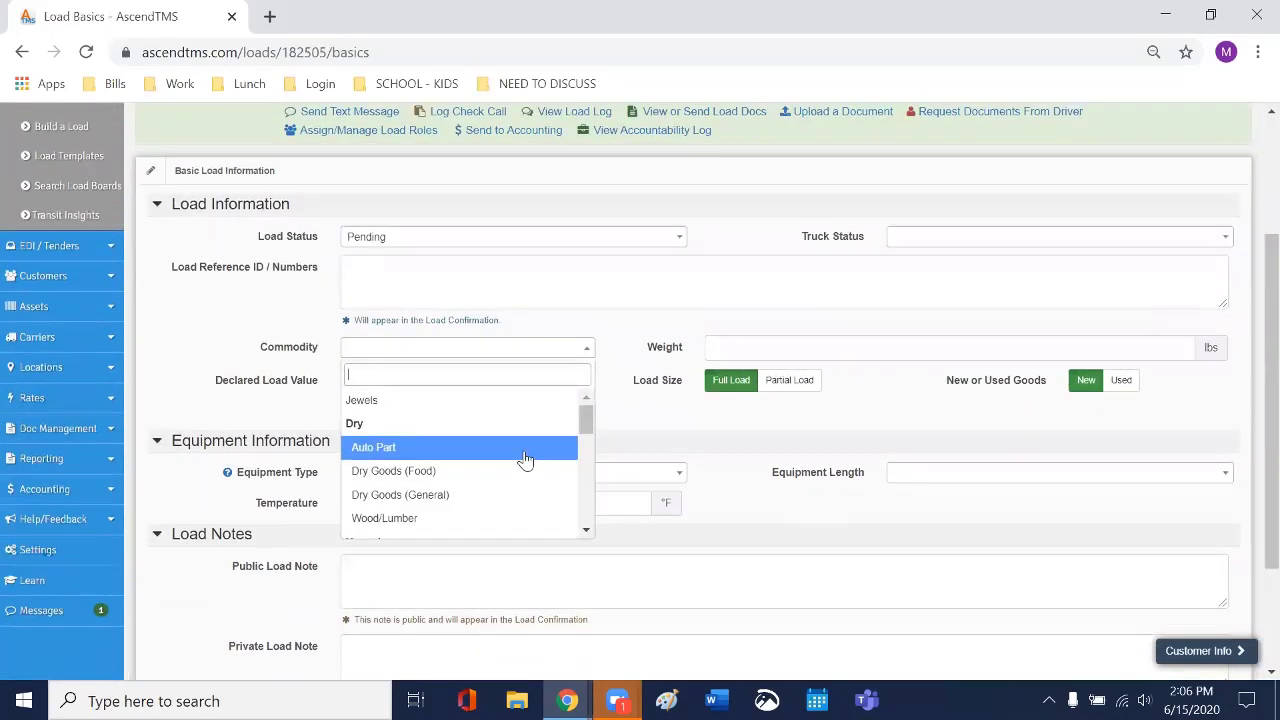
scroll(525, 459, up, 1)
scroll(514, 514, down, 3)
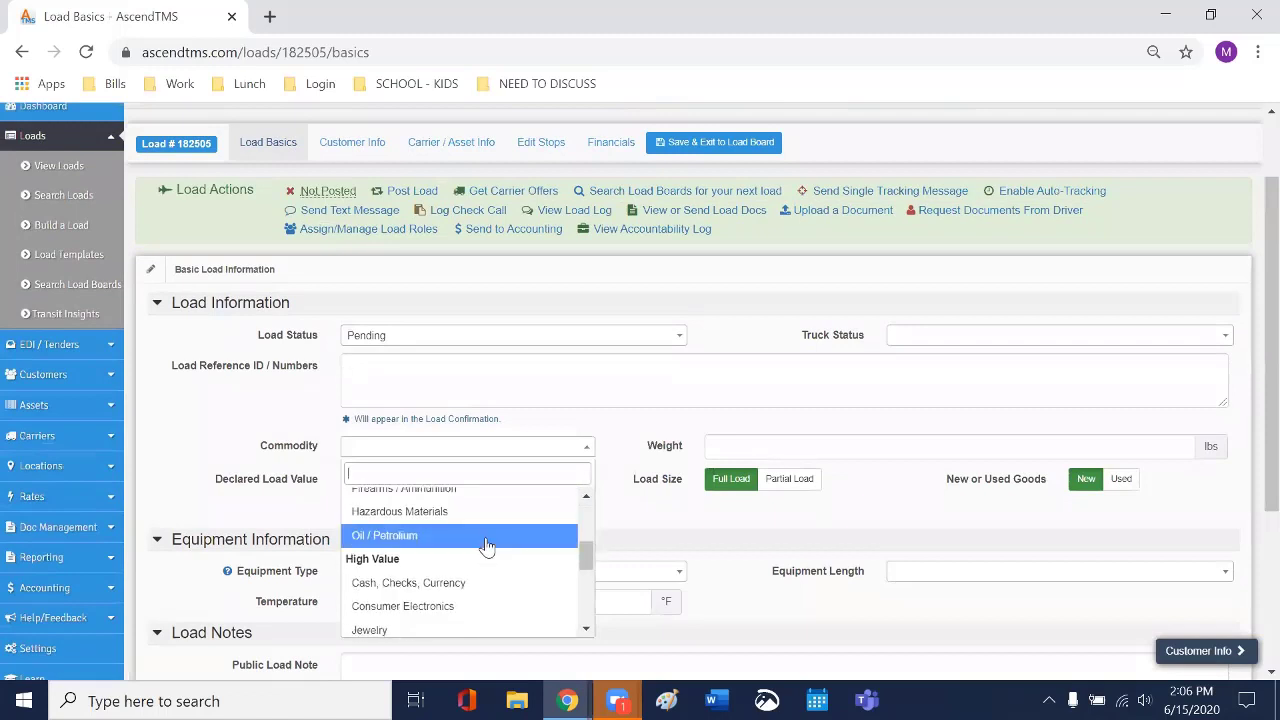
scroll(491, 584, down, 1)
scroll(491, 583, up, 1)
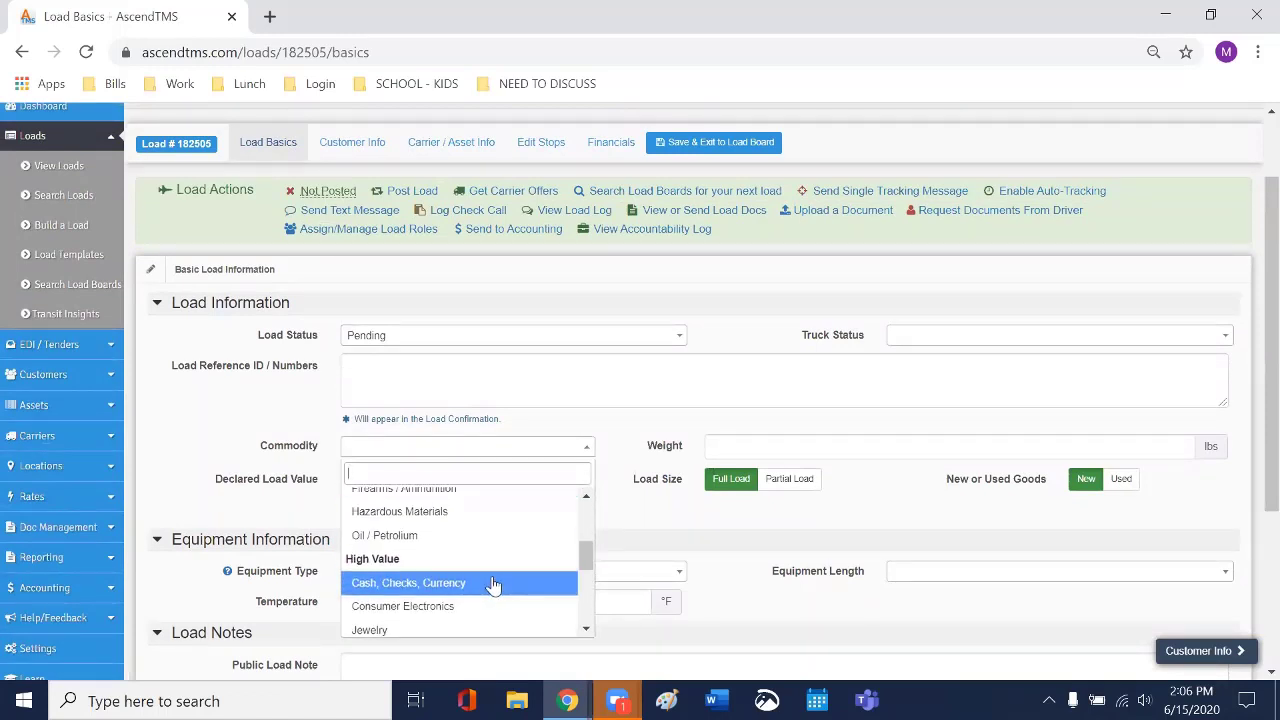
click(652, 514)
Step: Open the company dropdown list settings and select the Load Status list
scroll(195, 500, down, 1)
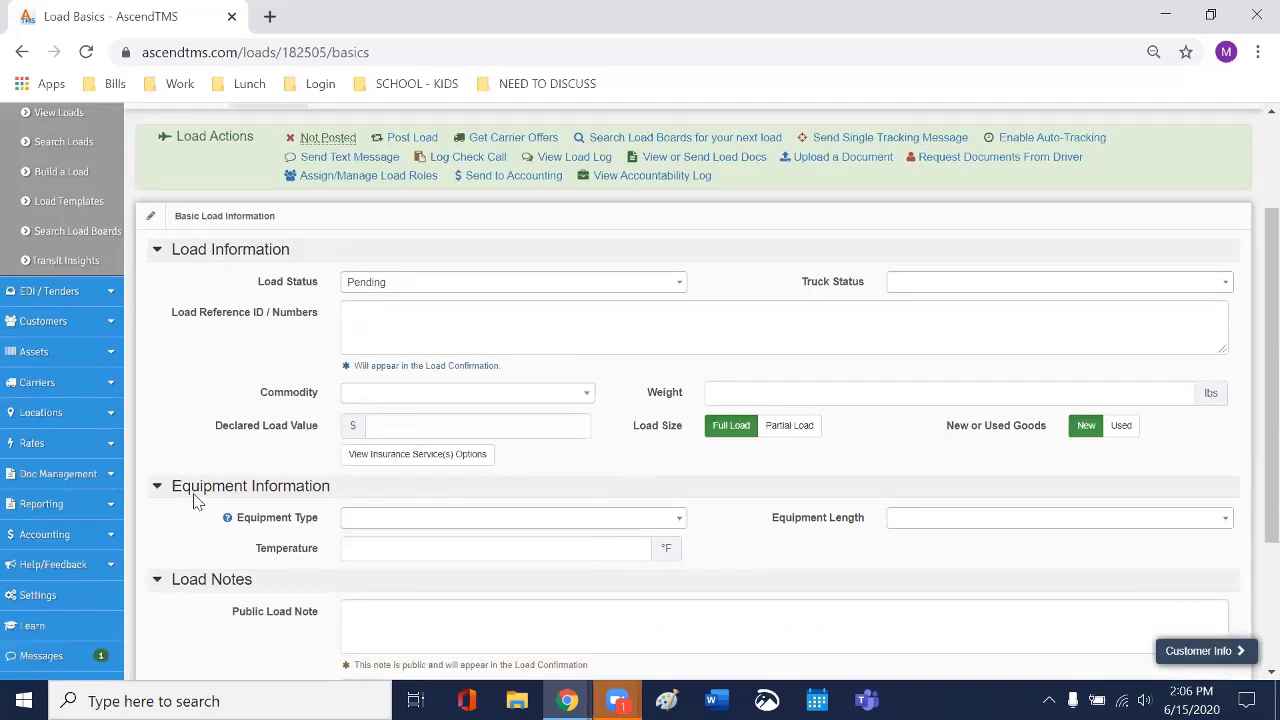
scroll(195, 500, down, 3)
click(75, 389)
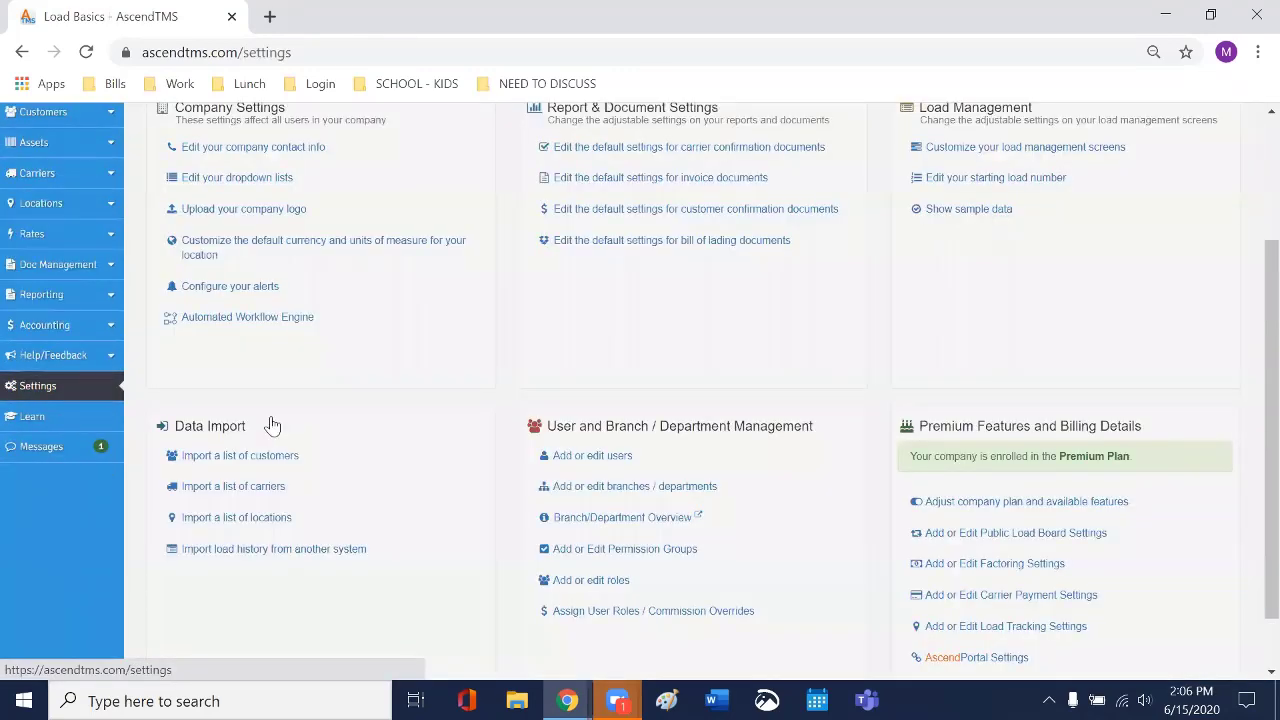
click(246, 283)
click(306, 289)
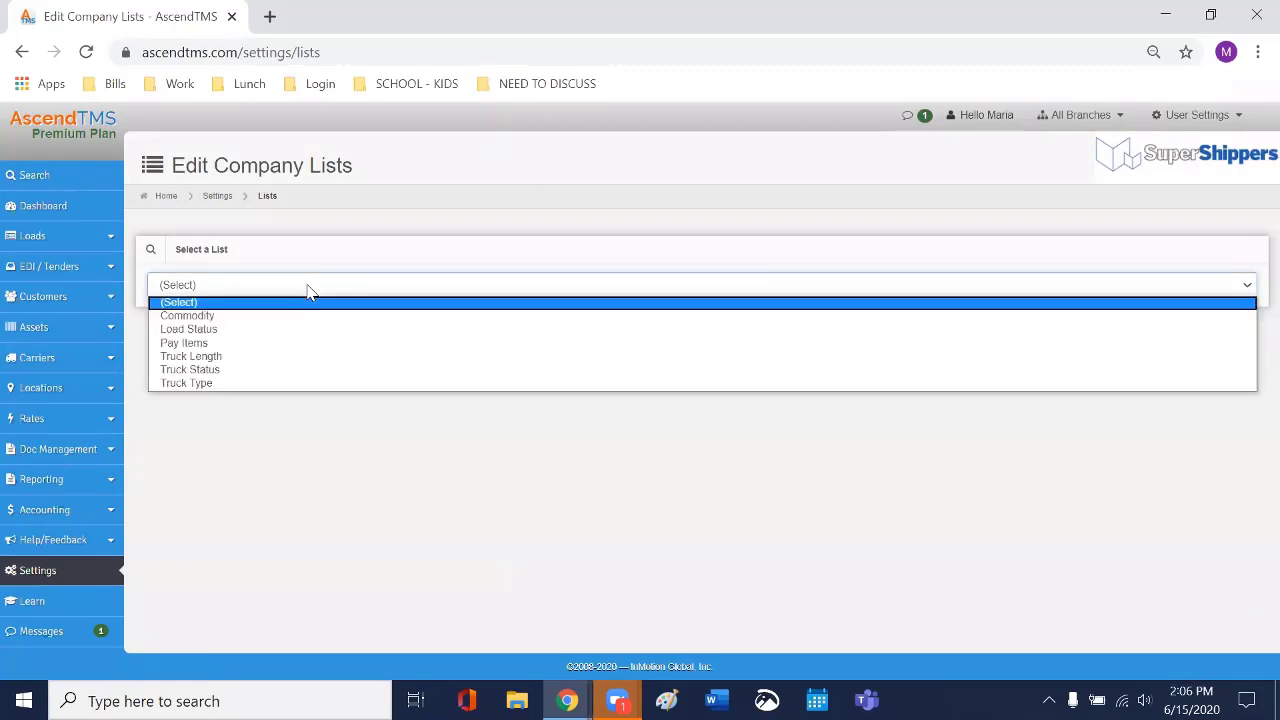
click(310, 330)
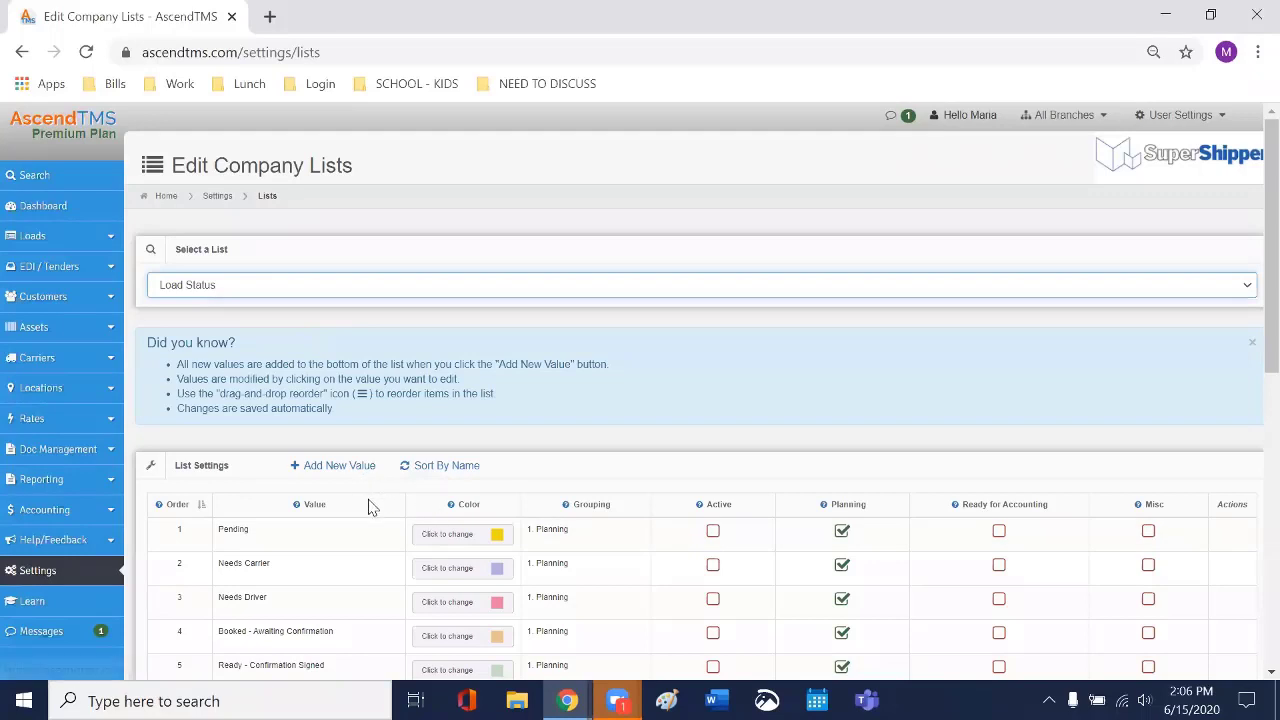
Step: Open the "Needs Carrier" load status value for editing and save it without changing its text
scroll(1194, 520, down, 1)
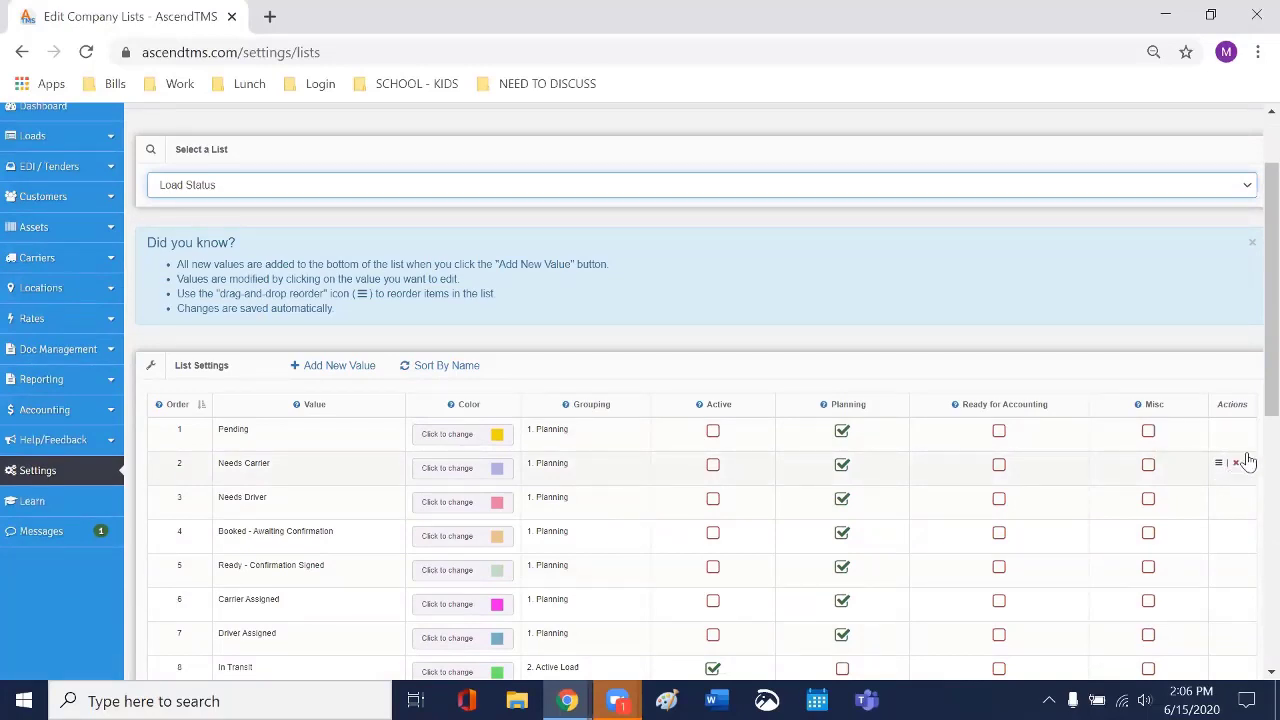
click(276, 466)
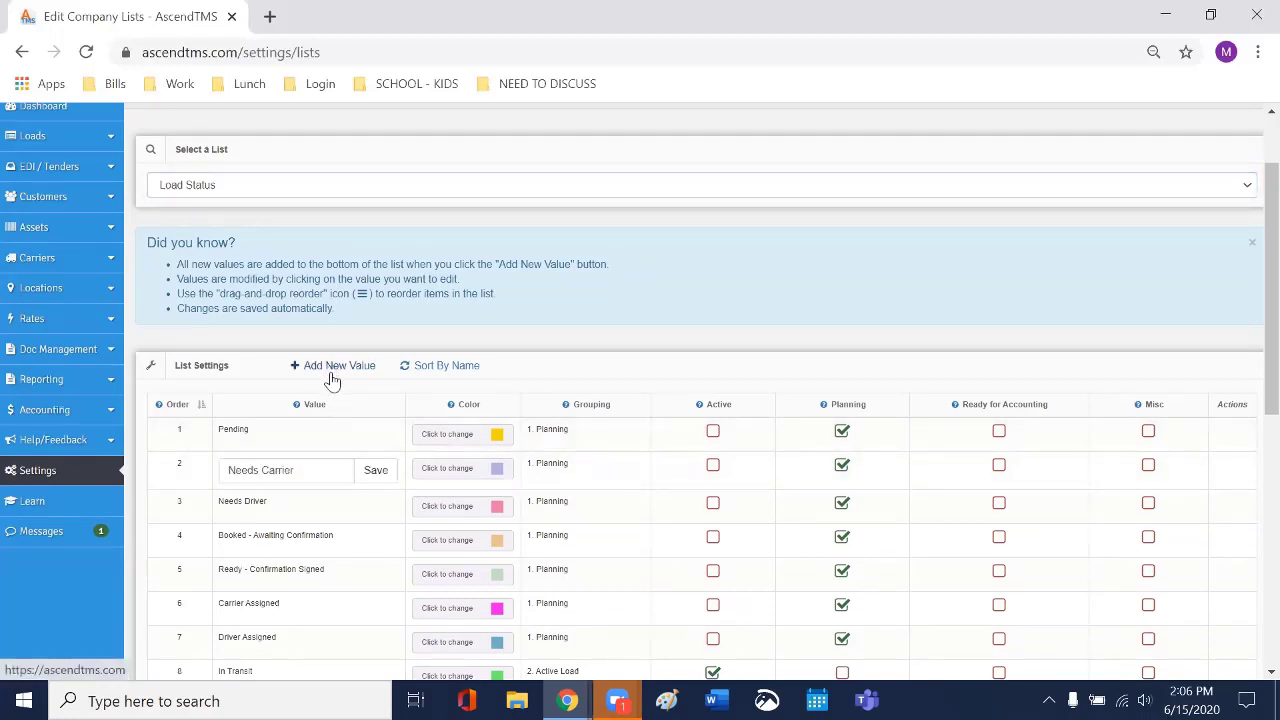
click(368, 470)
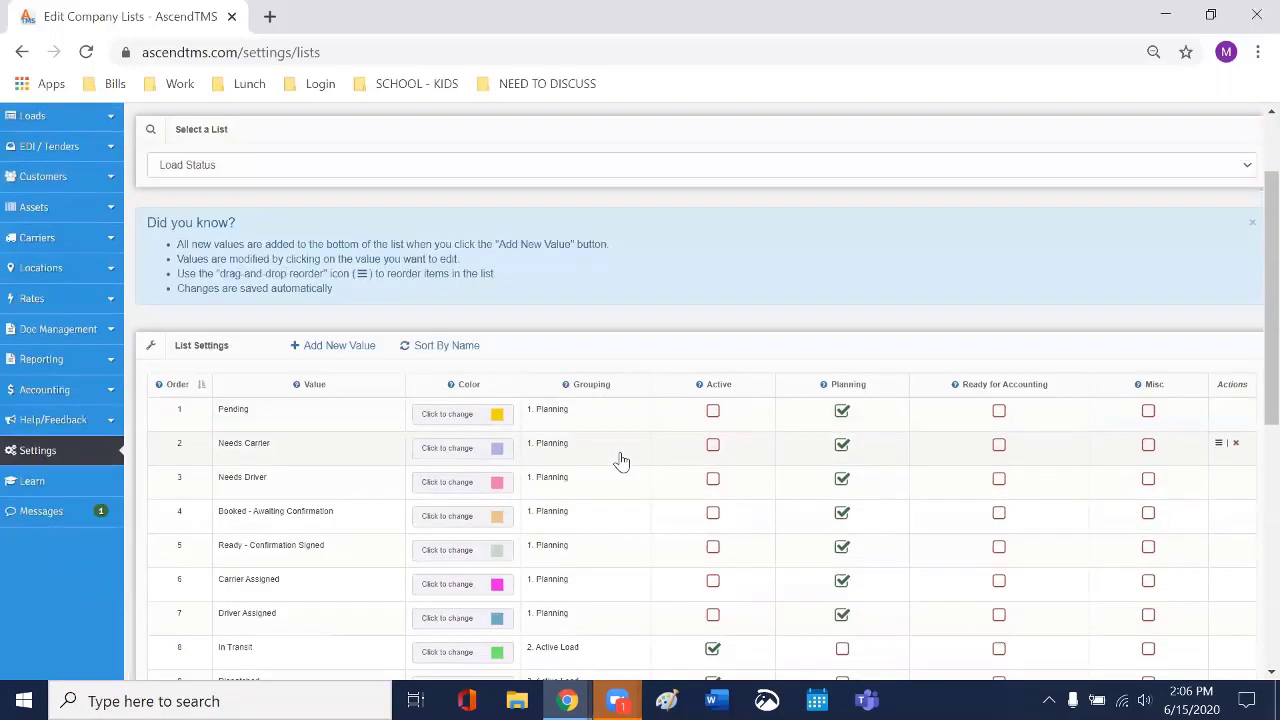
Step: View the load board's Active, Planning, Ready for Accounting and Misc. loads, and return to the Active Loads
scroll(620, 465, up, 2)
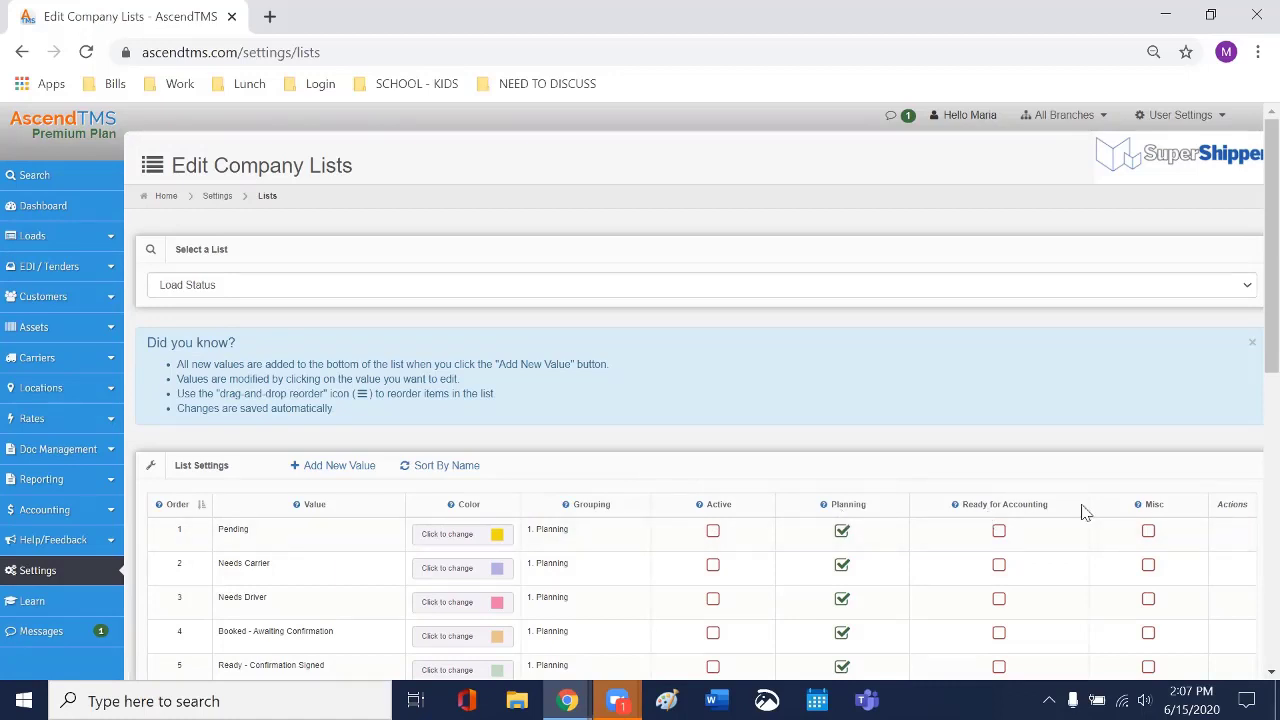
click(40, 243)
click(47, 267)
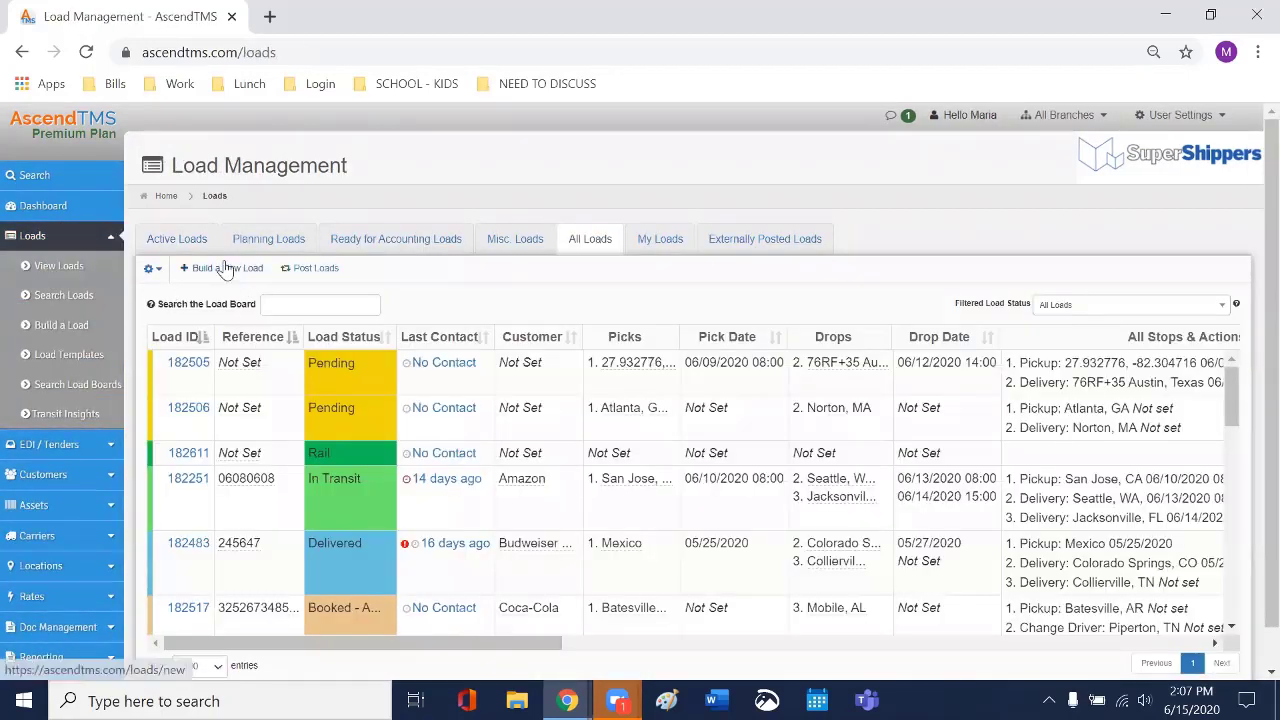
click(192, 246)
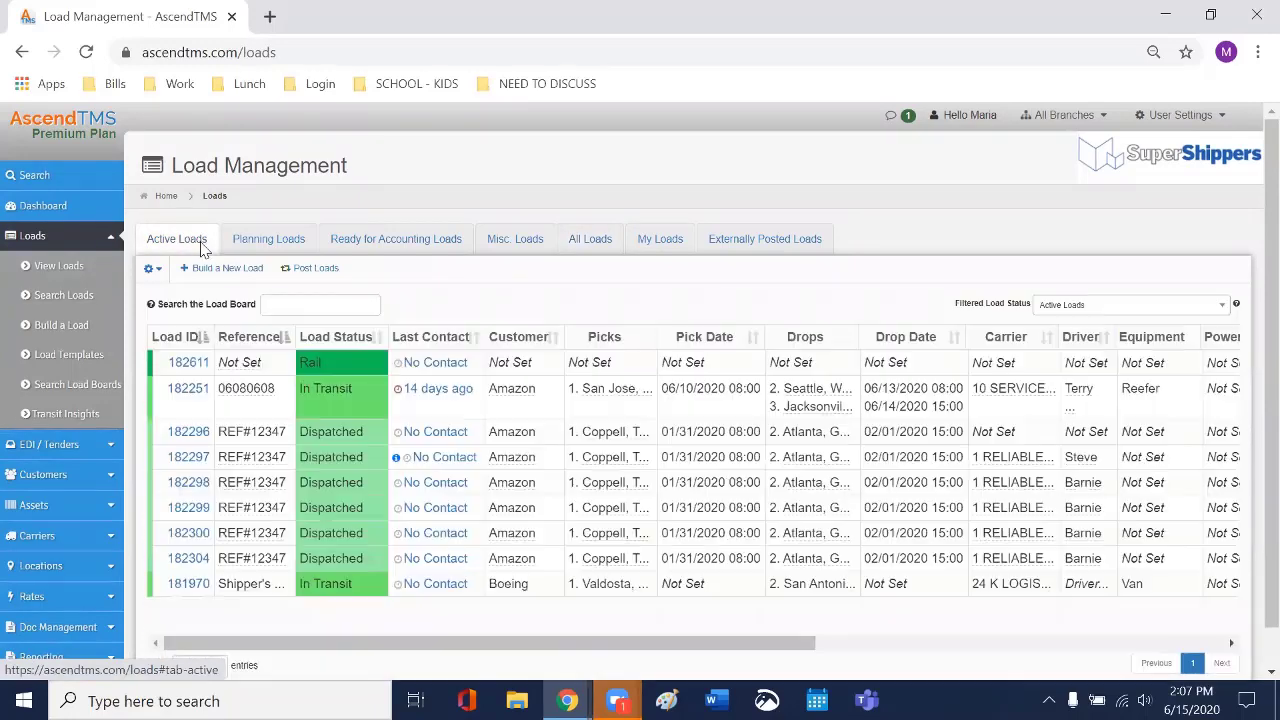
click(268, 244)
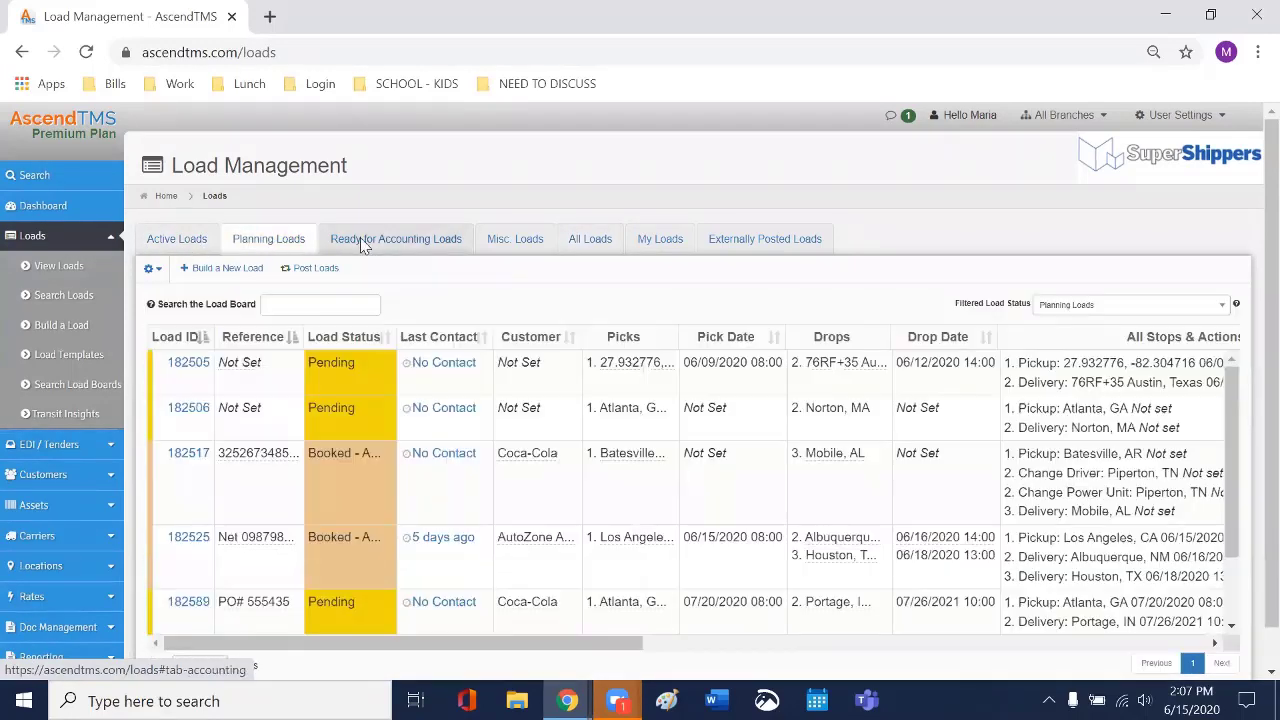
click(368, 246)
click(497, 244)
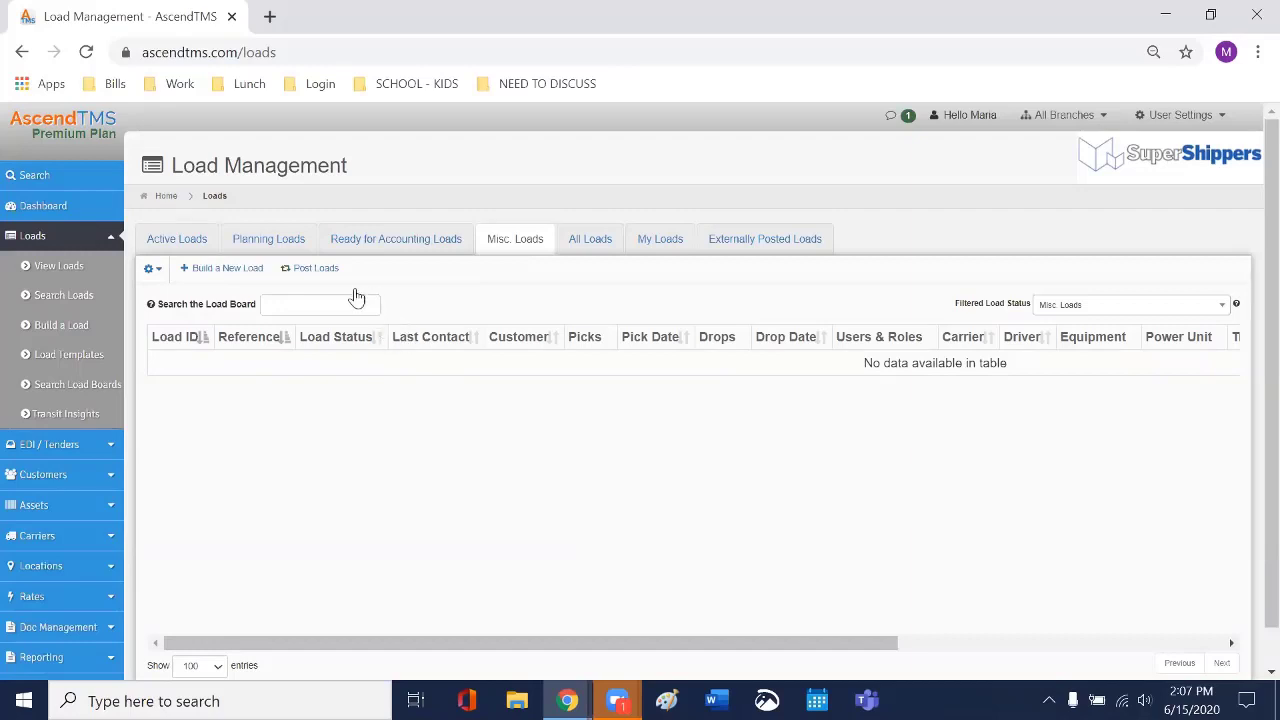
click(180, 245)
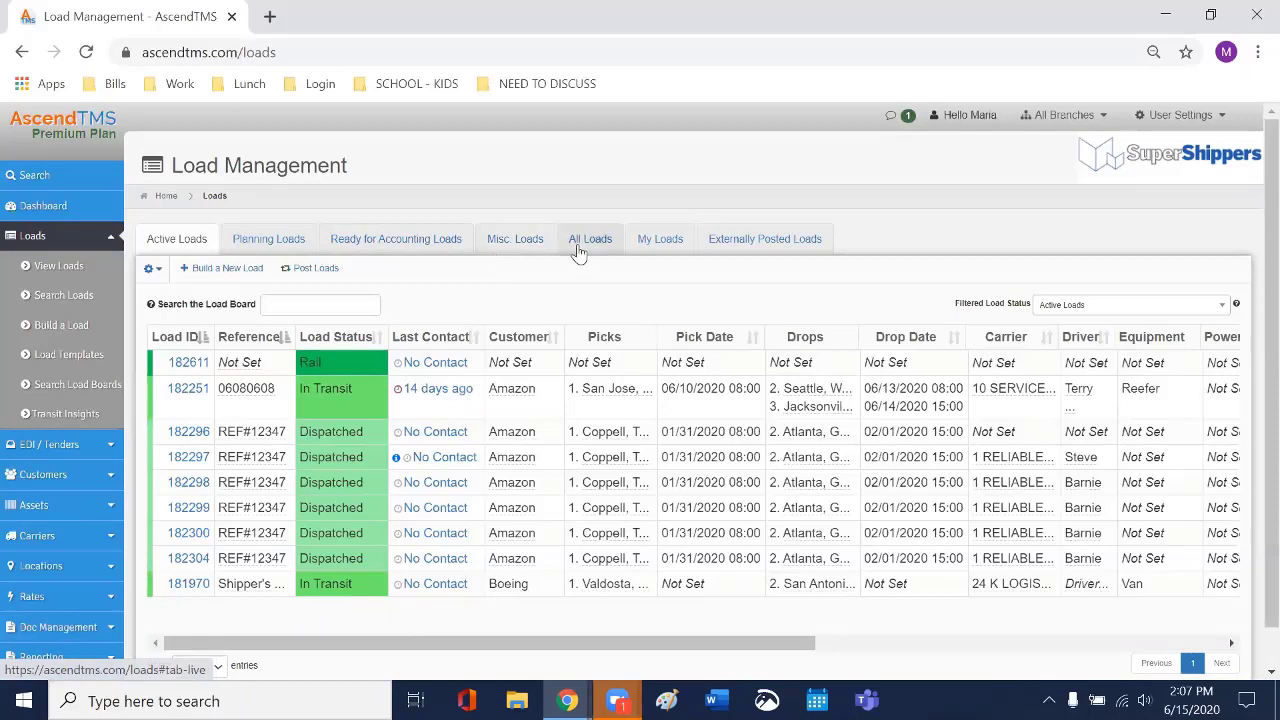
Step: Return from the load board to the company dropdown list settings and select the Load Status list again
scroll(8, 588, down, 1)
scroll(8, 588, down, 2)
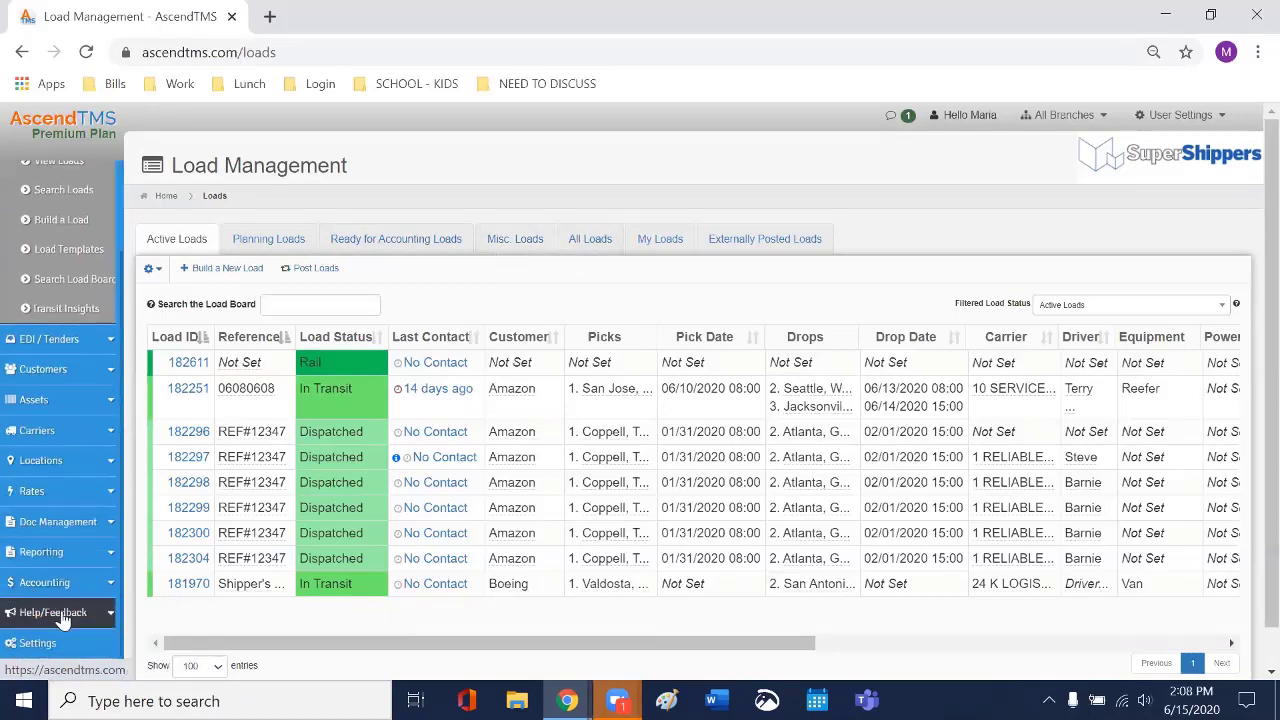
click(58, 605)
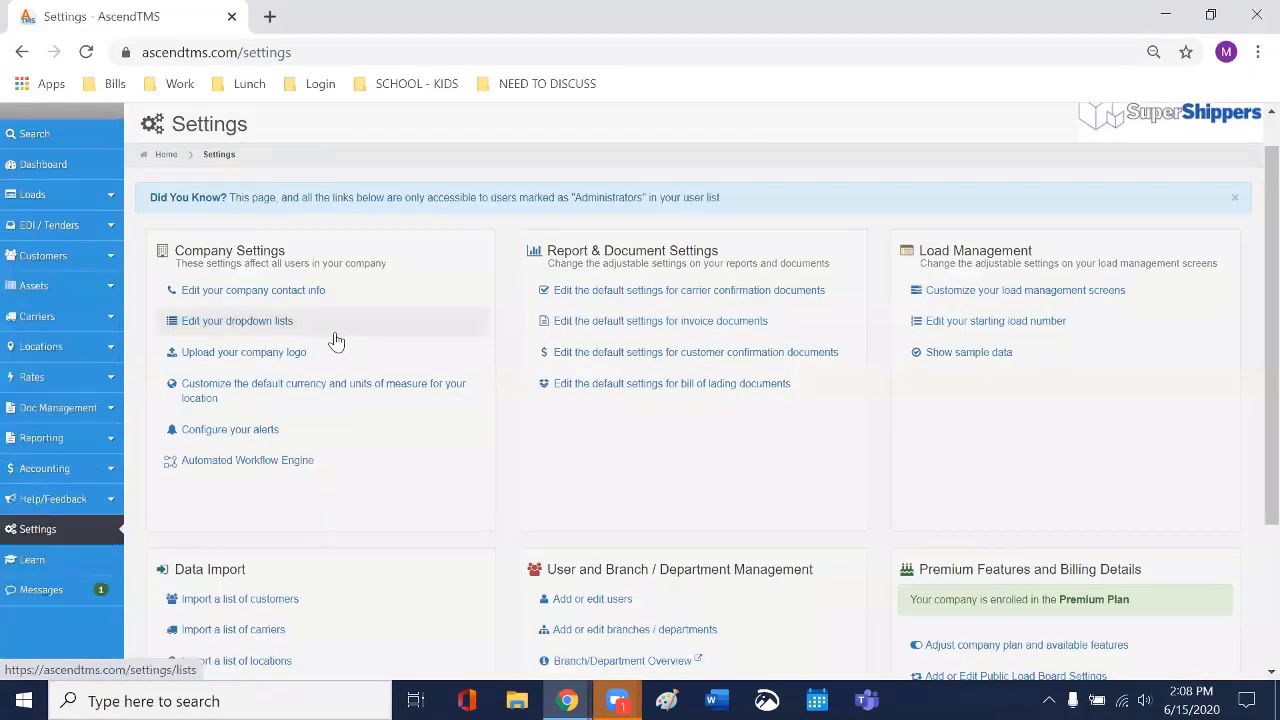
click(276, 327)
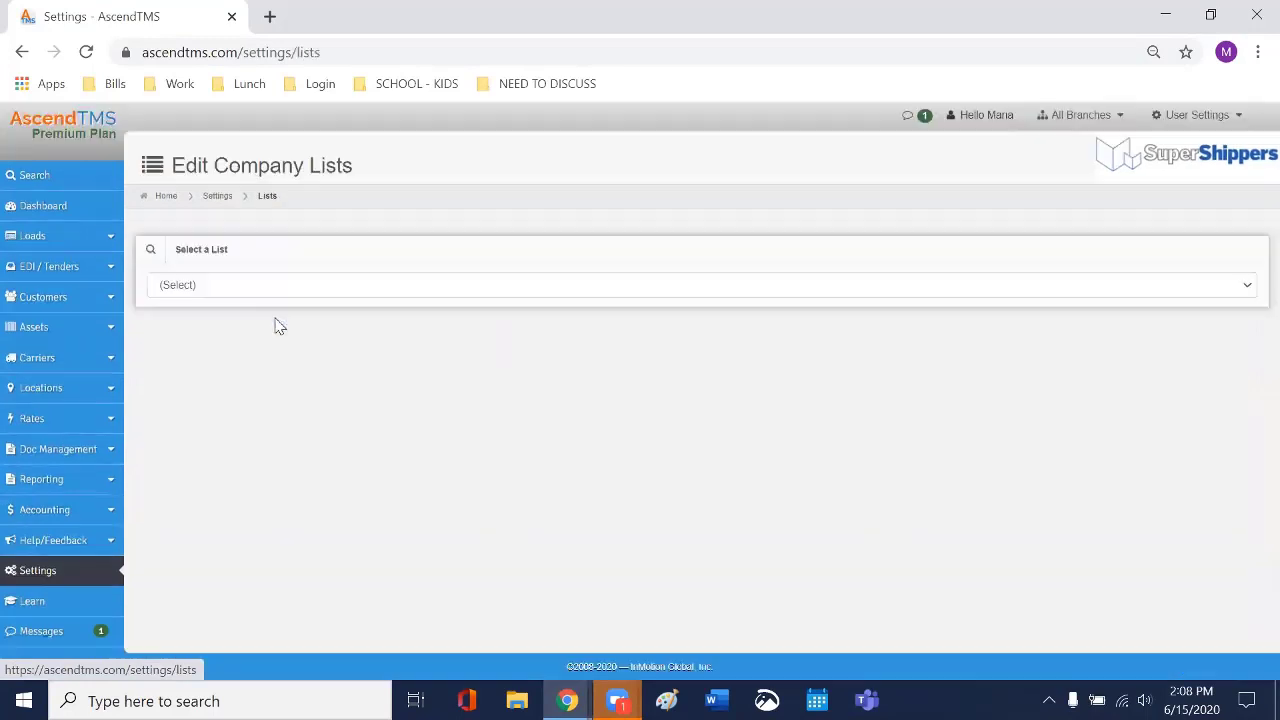
click(371, 284)
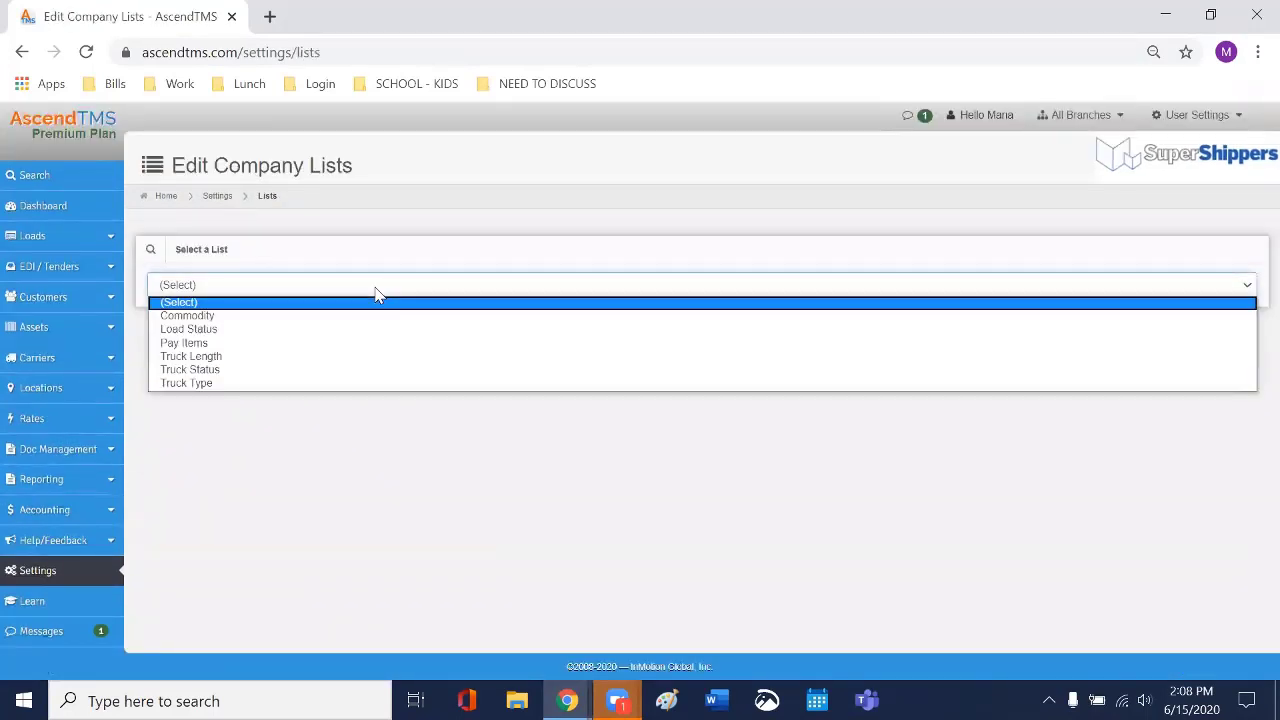
click(343, 330)
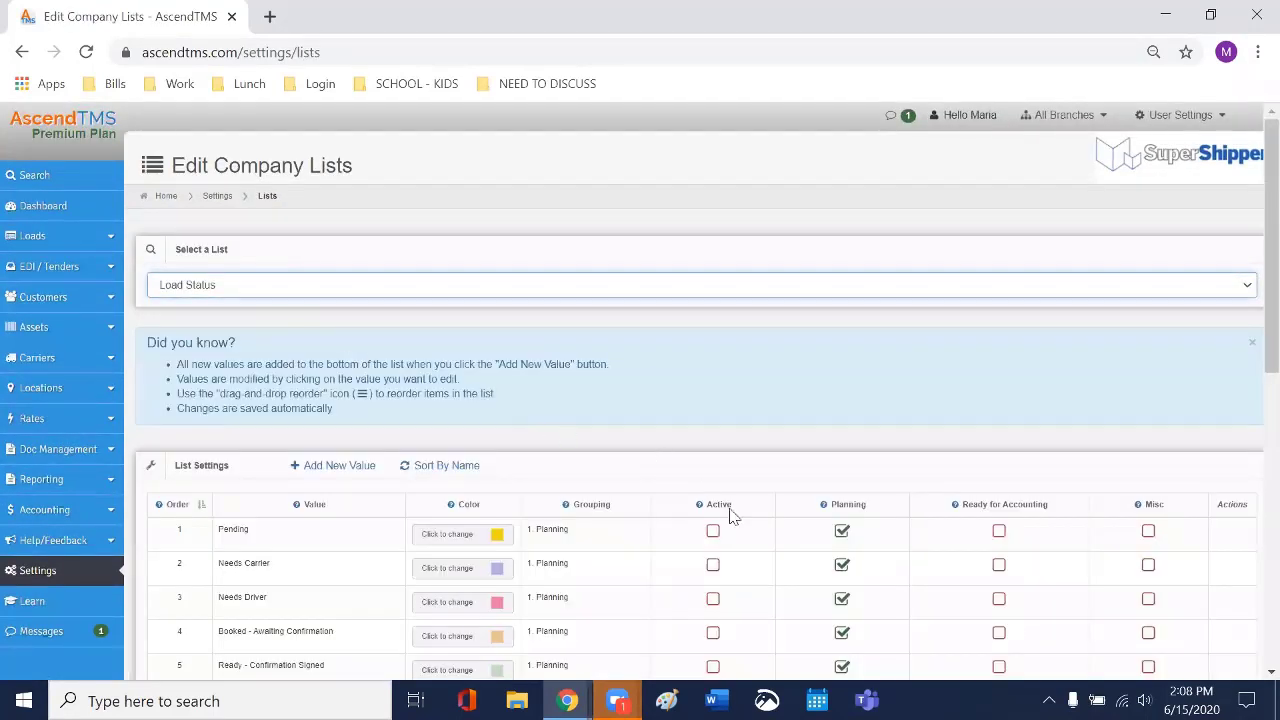
Step: Try assigning the In Transit status to Planning, Ready for Accounting and Misc as well, and clear those extra assignments
scroll(729, 512, down, 1)
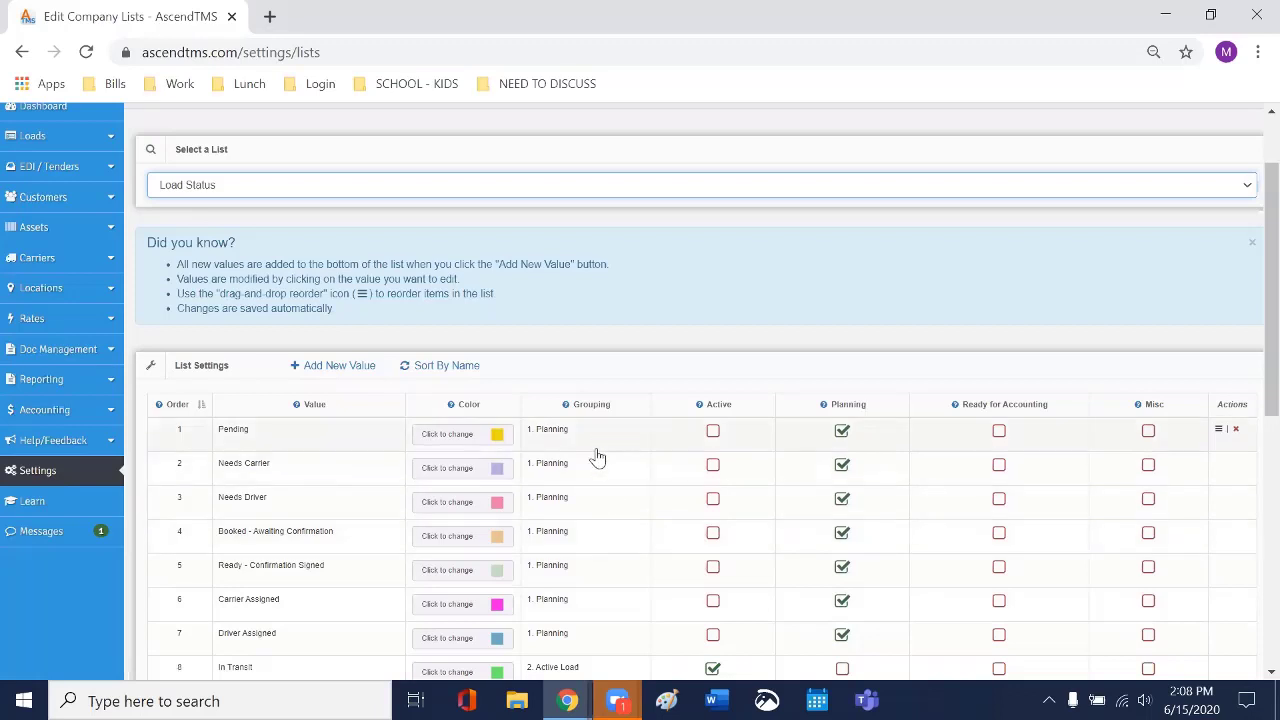
scroll(600, 465, down, 1)
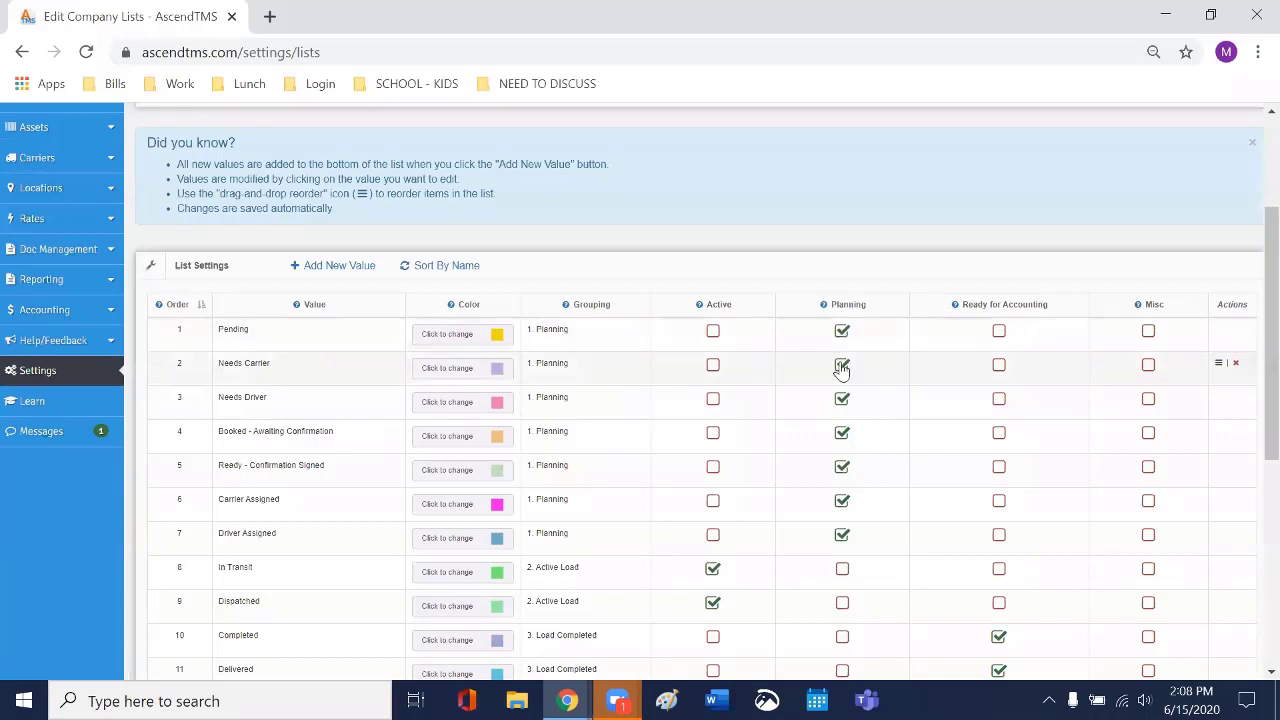
click(842, 535)
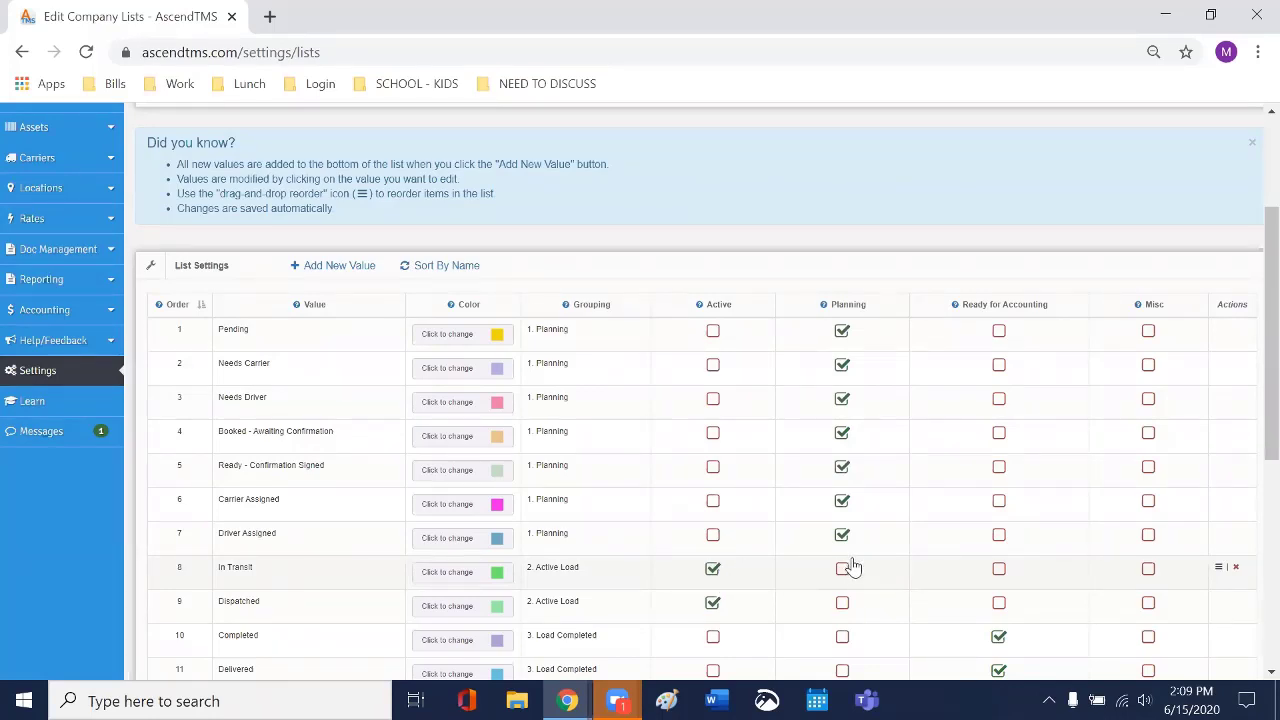
scroll(851, 567, down, 1)
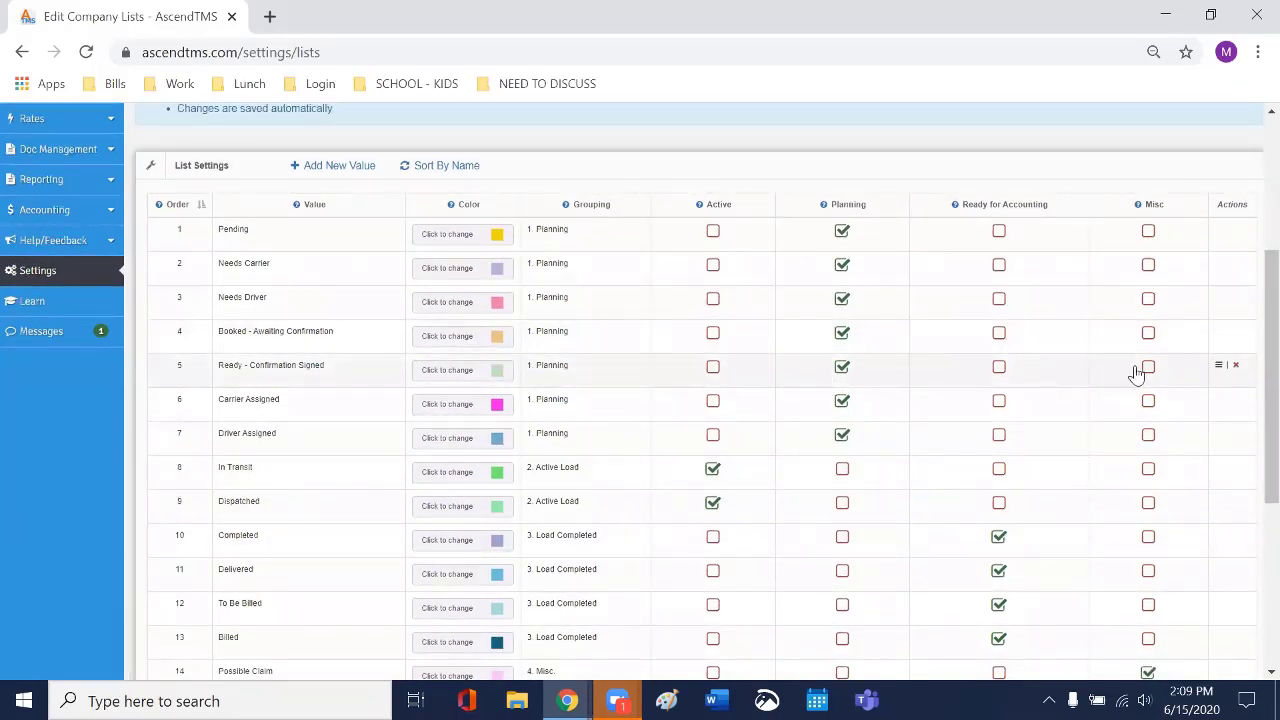
click(843, 468)
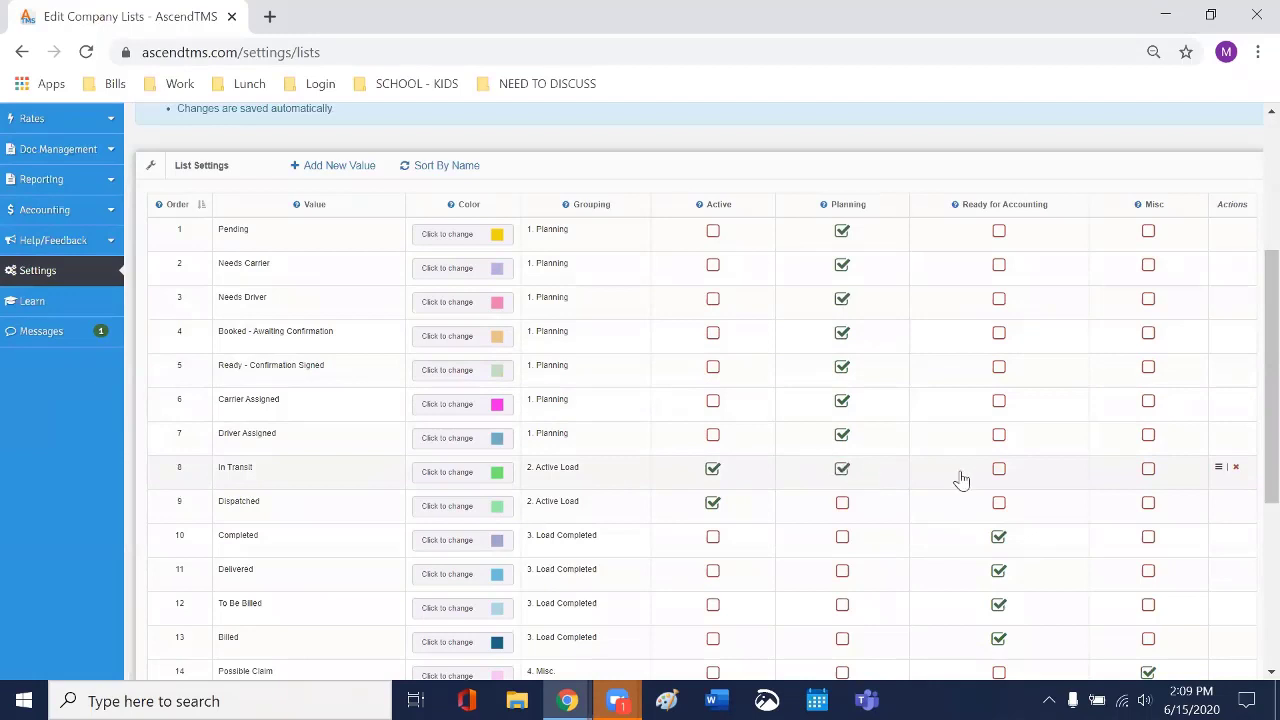
click(999, 470)
click(1148, 472)
click(1000, 472)
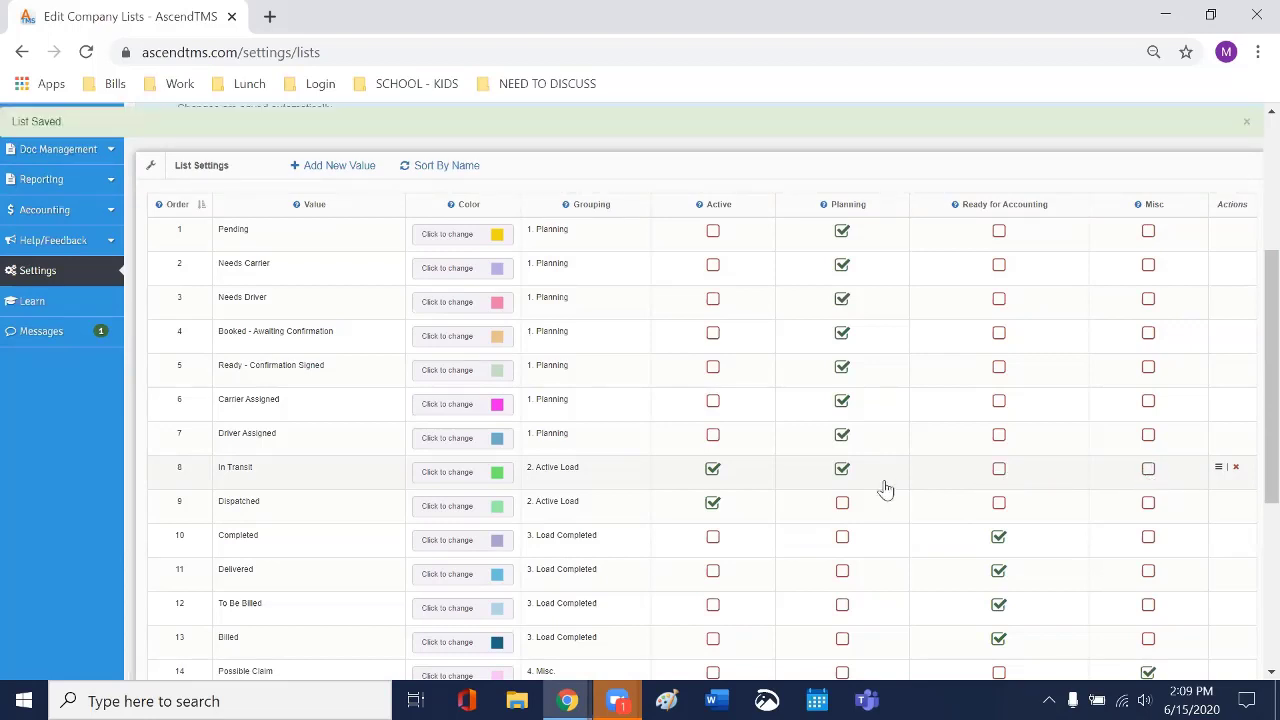
click(844, 474)
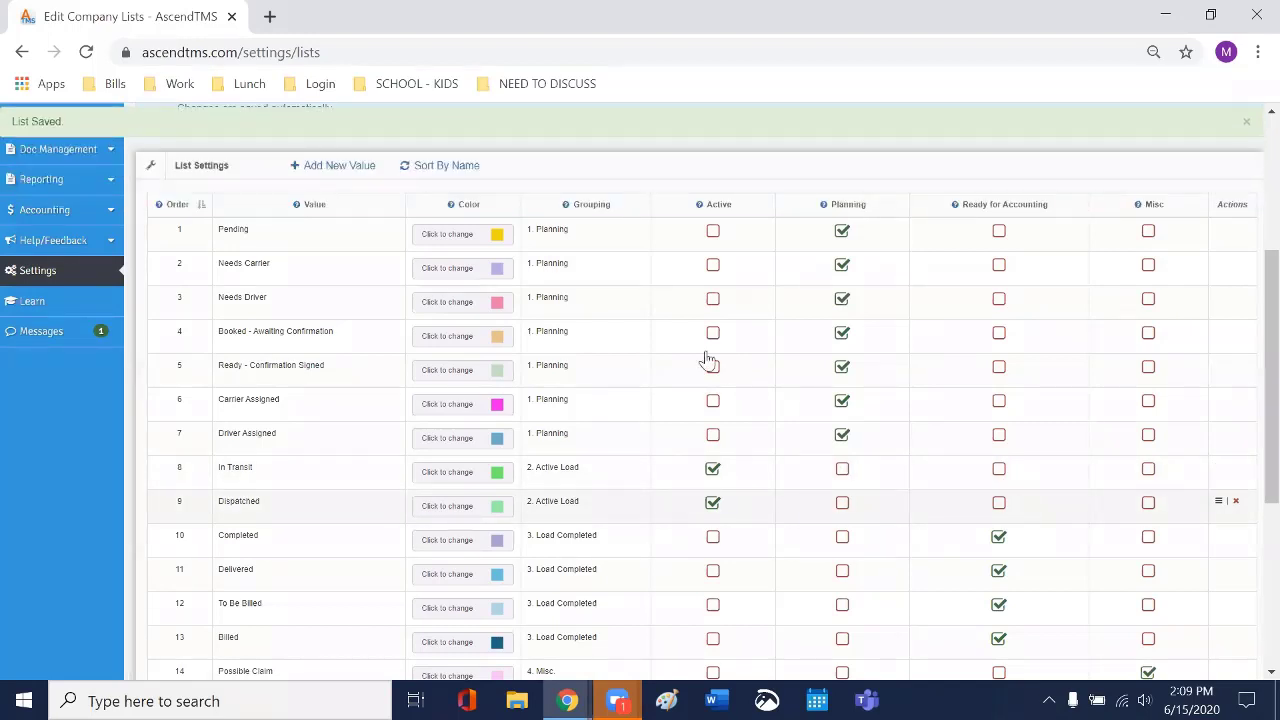
Step: Switch the company list being edited to Pay Items
scroll(641, 417, up, 2)
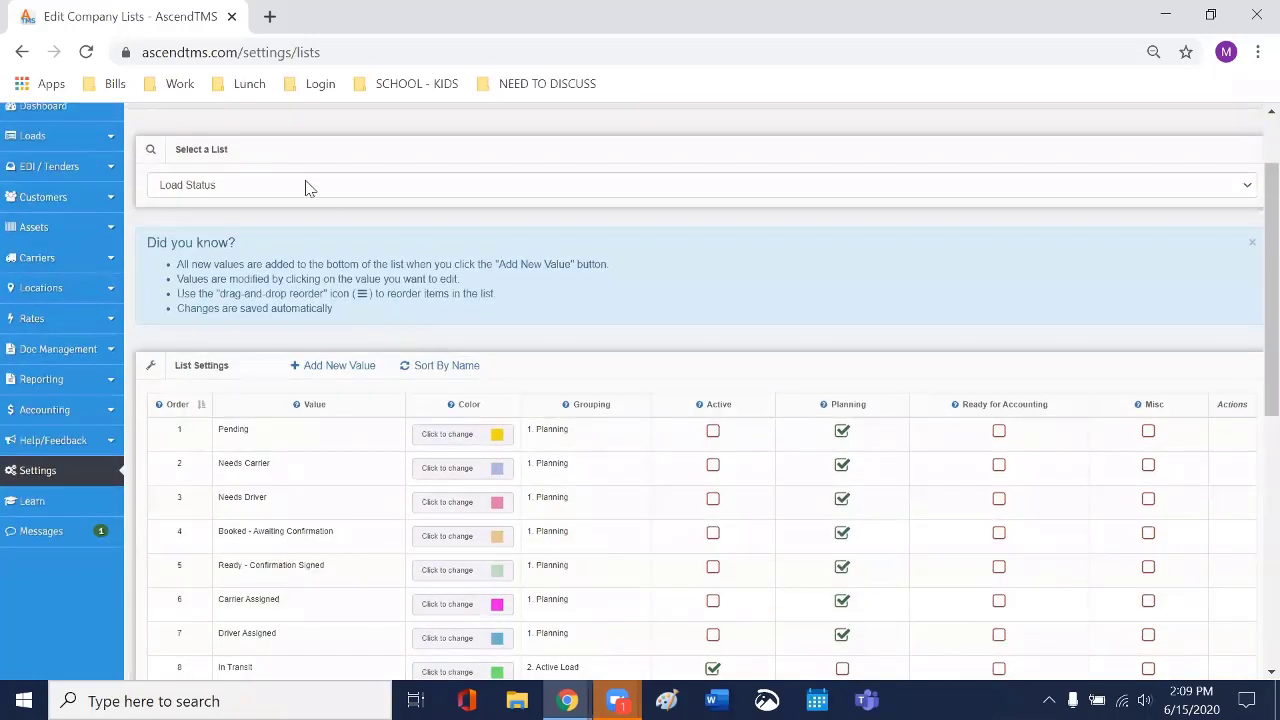
click(306, 185)
click(310, 245)
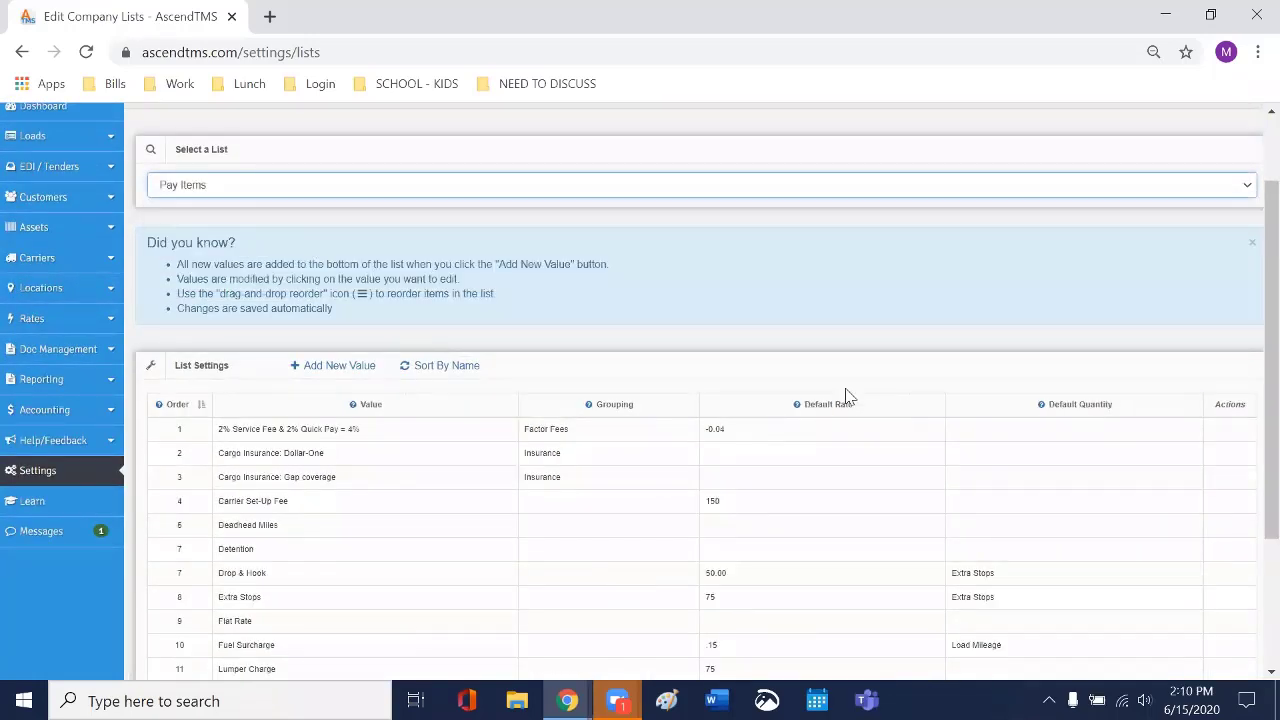
Step: Examine the Pay Items list's values, groupings, default rates and default quantities
scroll(864, 409, down, 1)
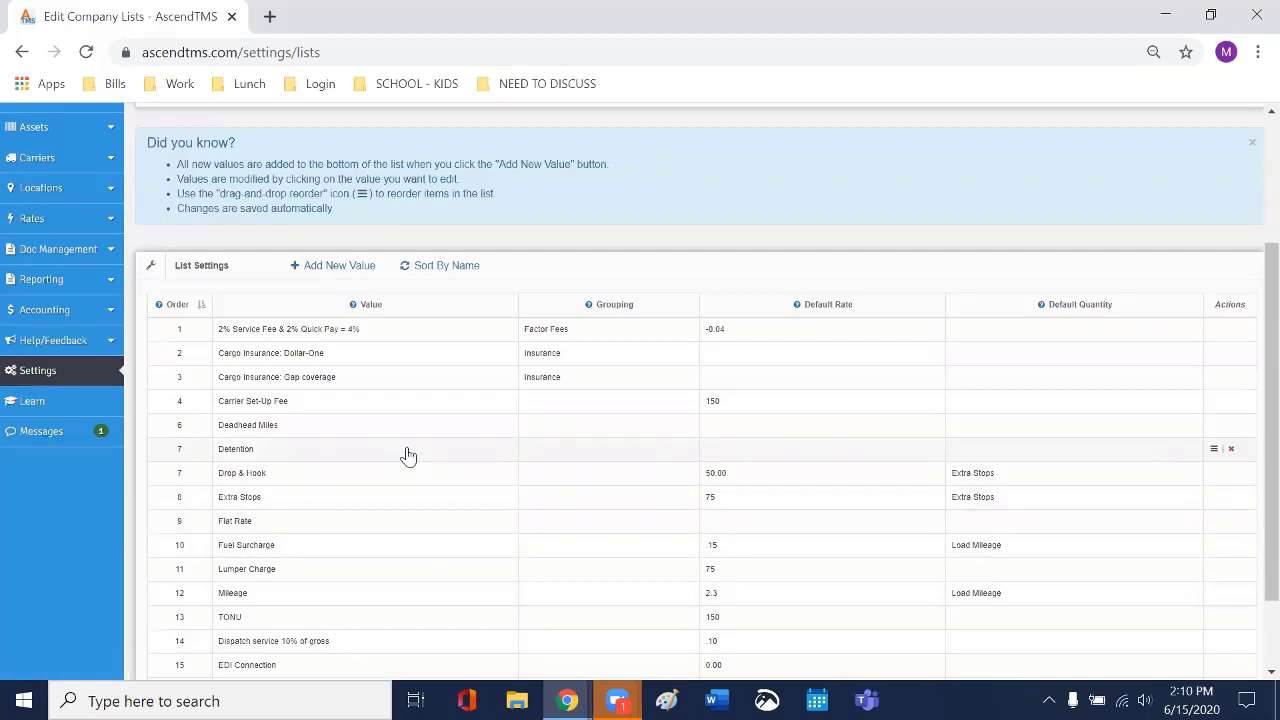
scroll(407, 445, up, 1)
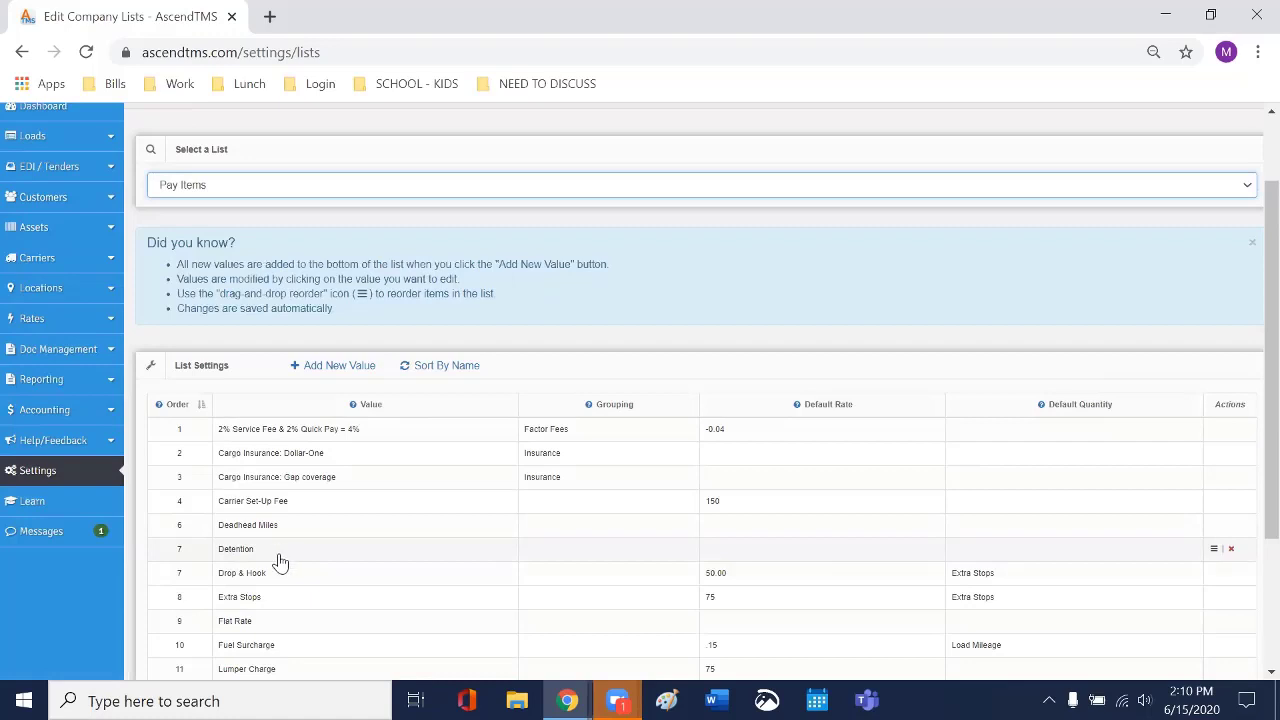
scroll(340, 575, up, 1)
scroll(340, 575, down, 1)
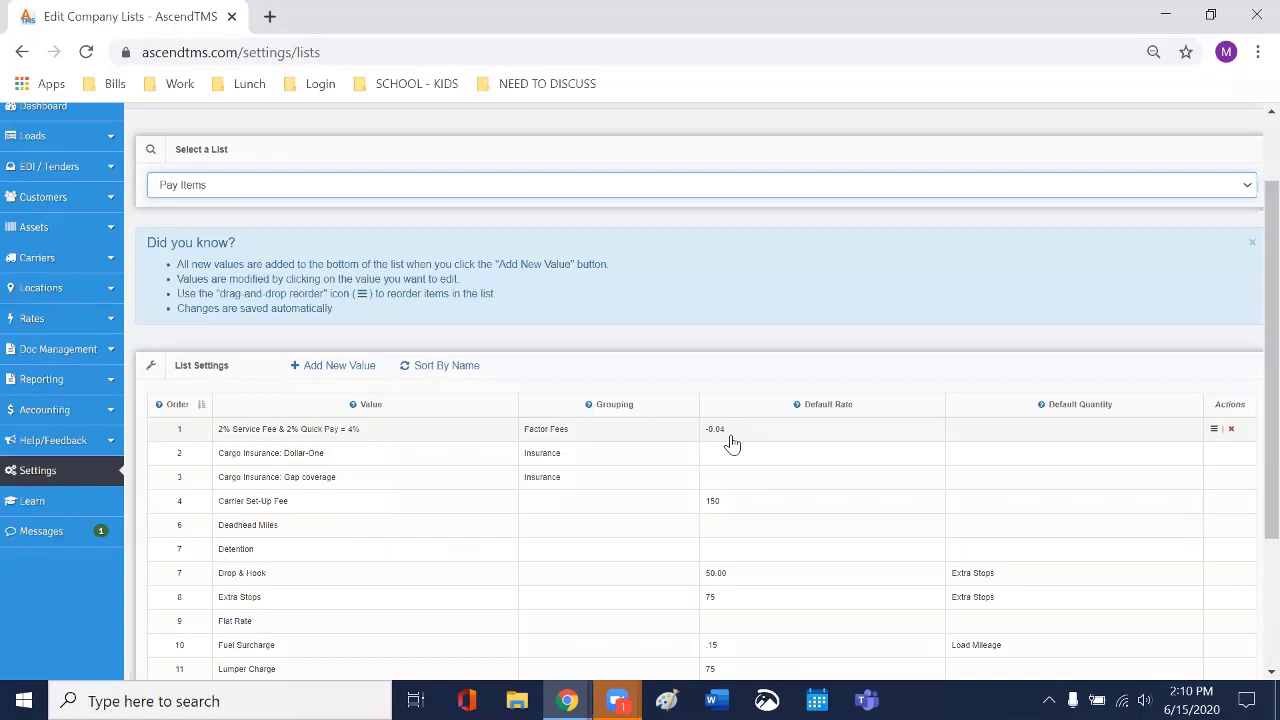
click(678, 96)
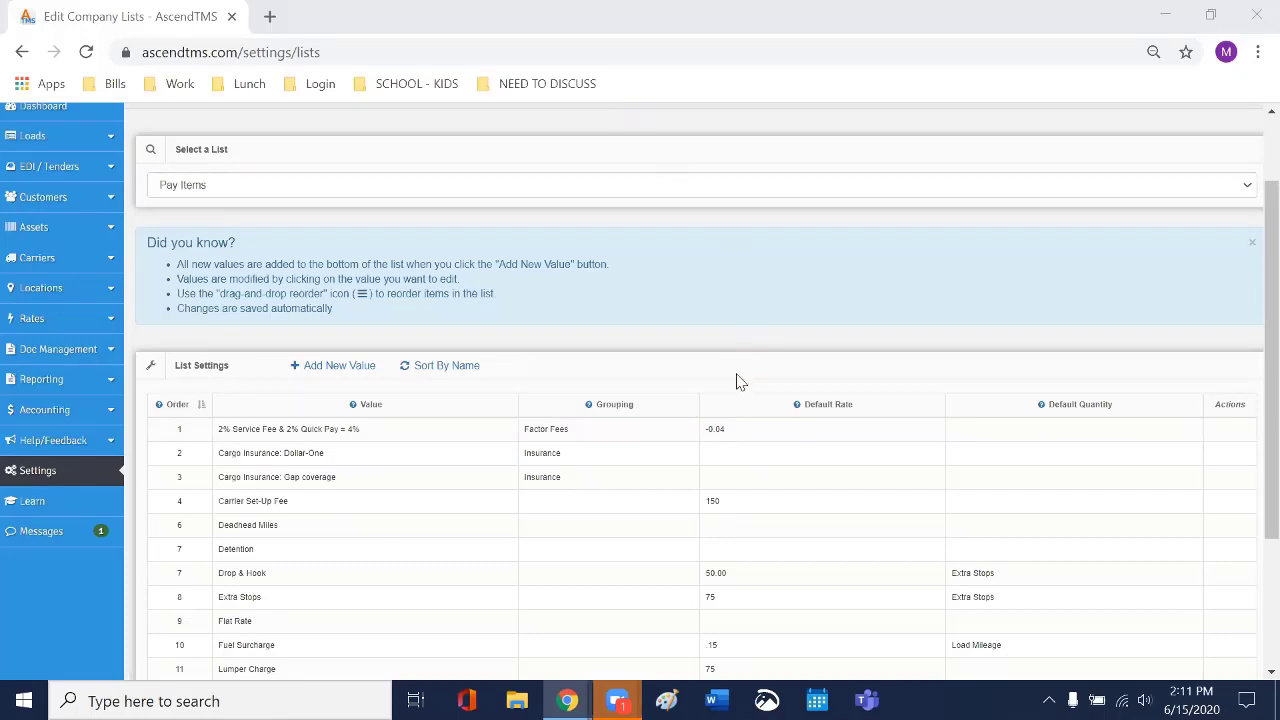
scroll(697, 390, up, 1)
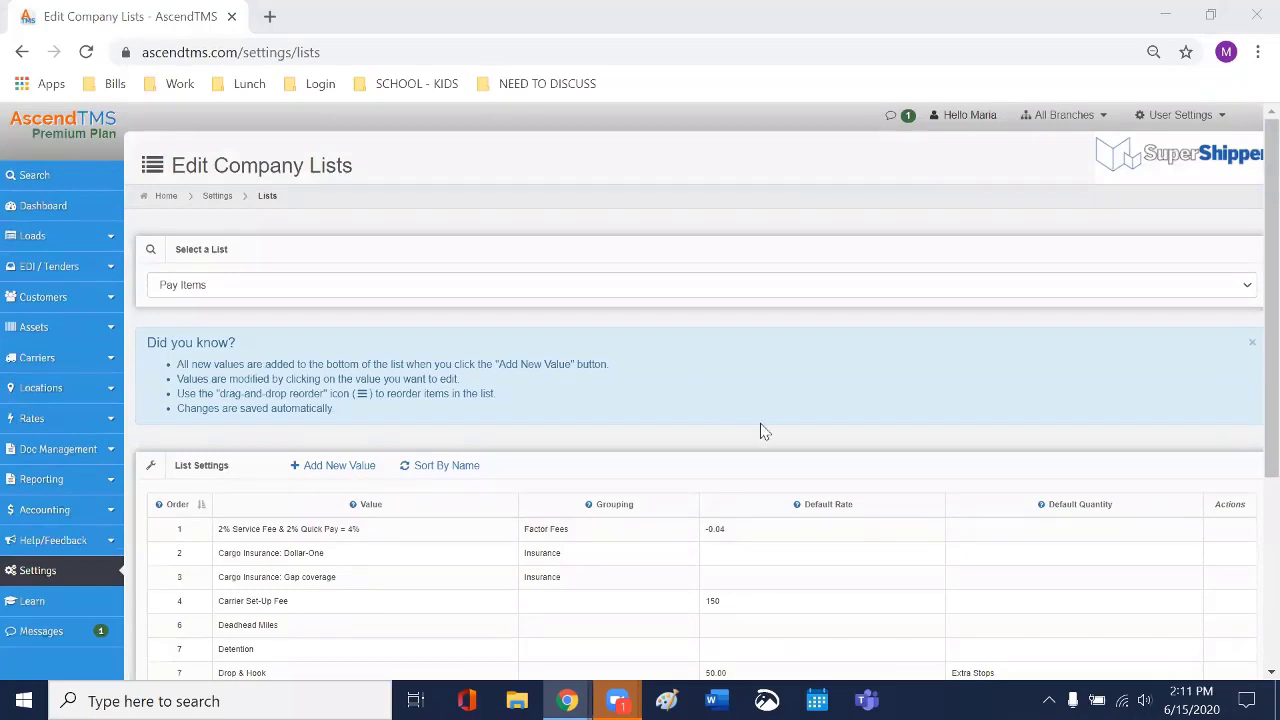
scroll(786, 410, down, 1)
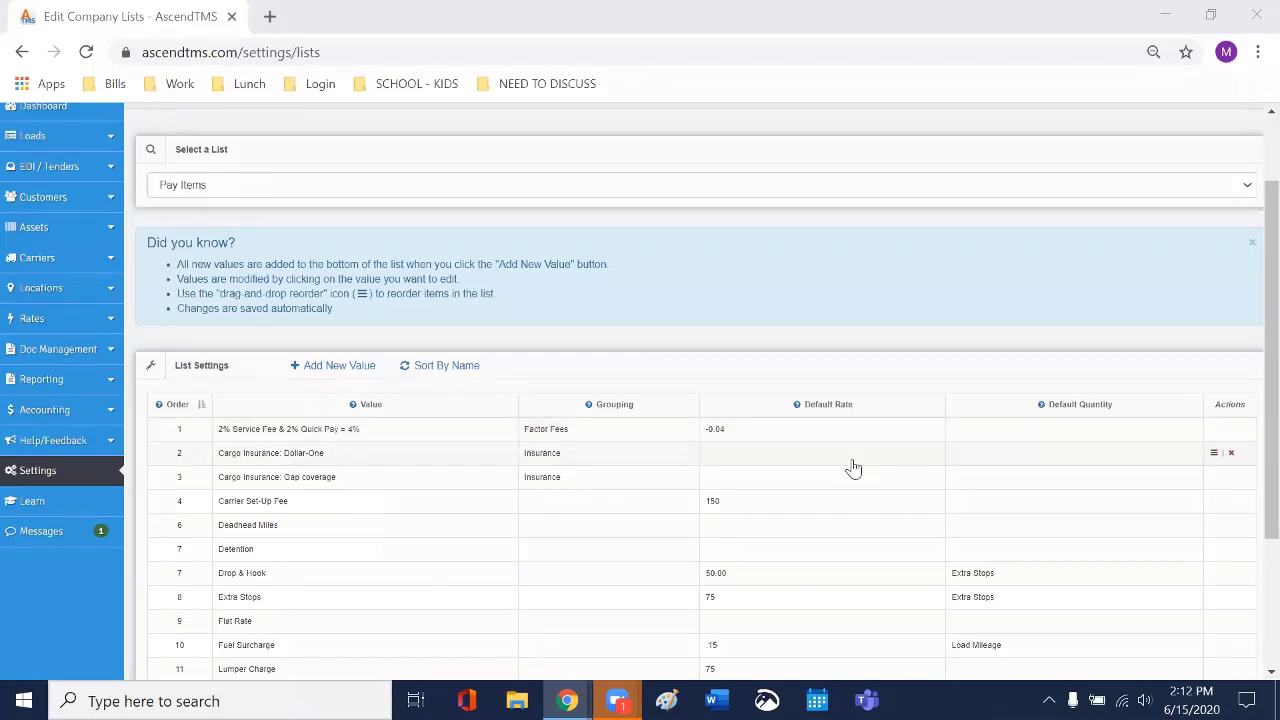
scroll(851, 466, down, 1)
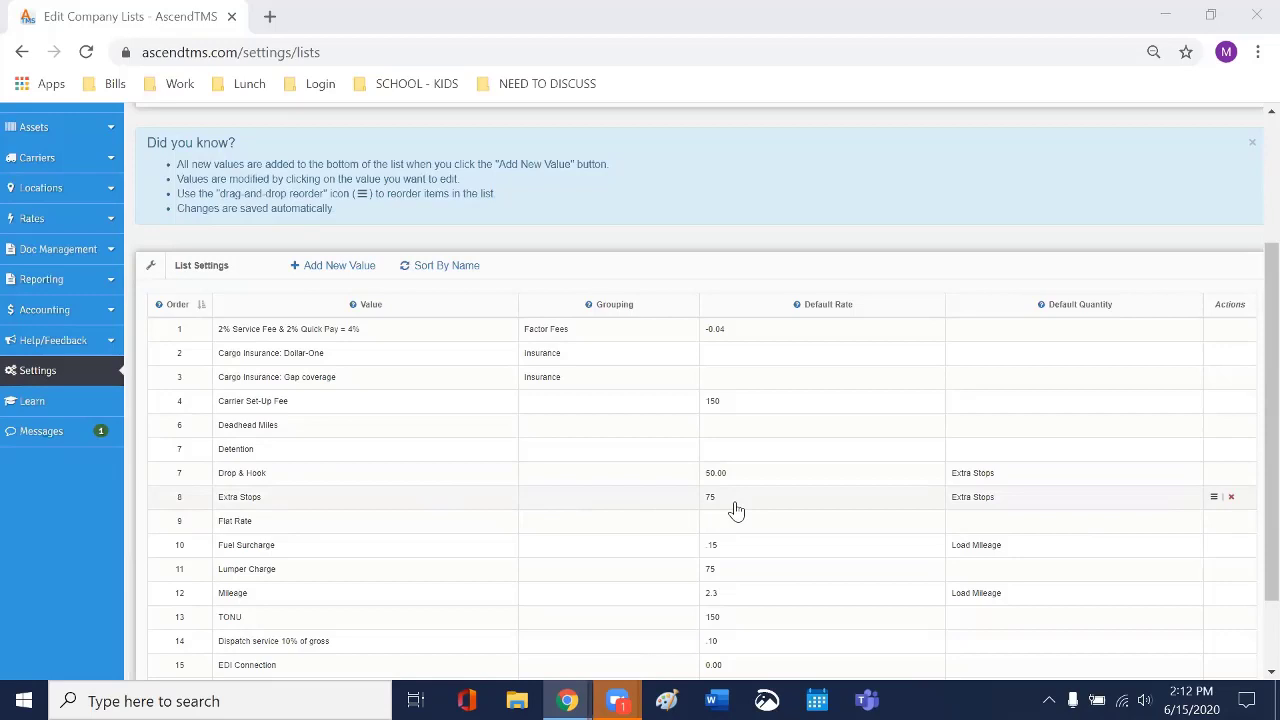
Step: Open the Extra Stops default quantity and the Mileage default rate for inspection, and check the help note on the Value column
click(1005, 521)
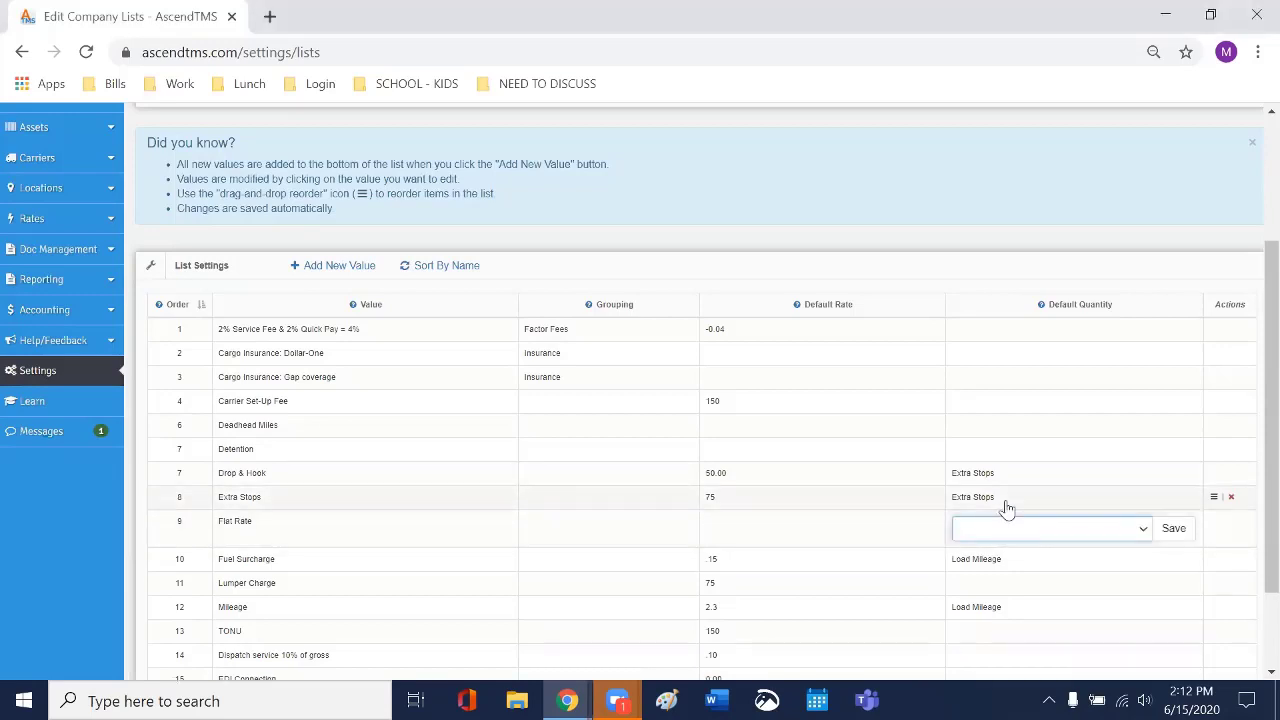
click(1020, 505)
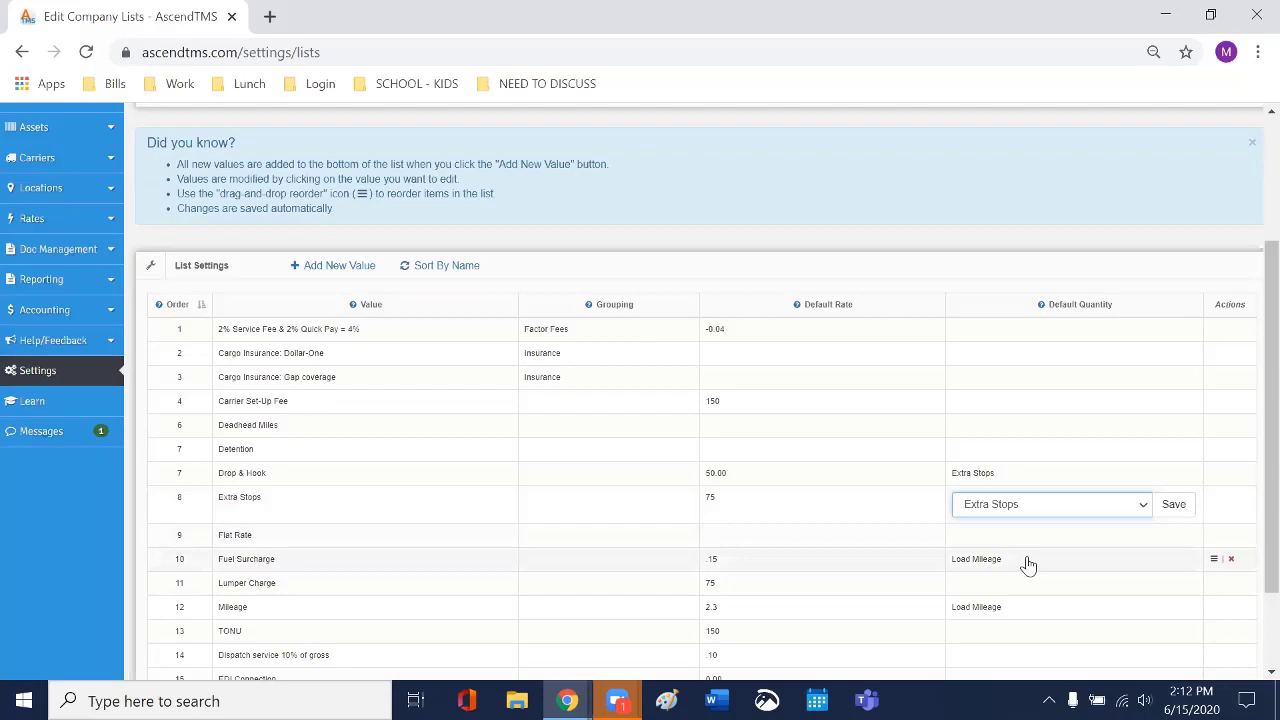
scroll(780, 600, down, 1)
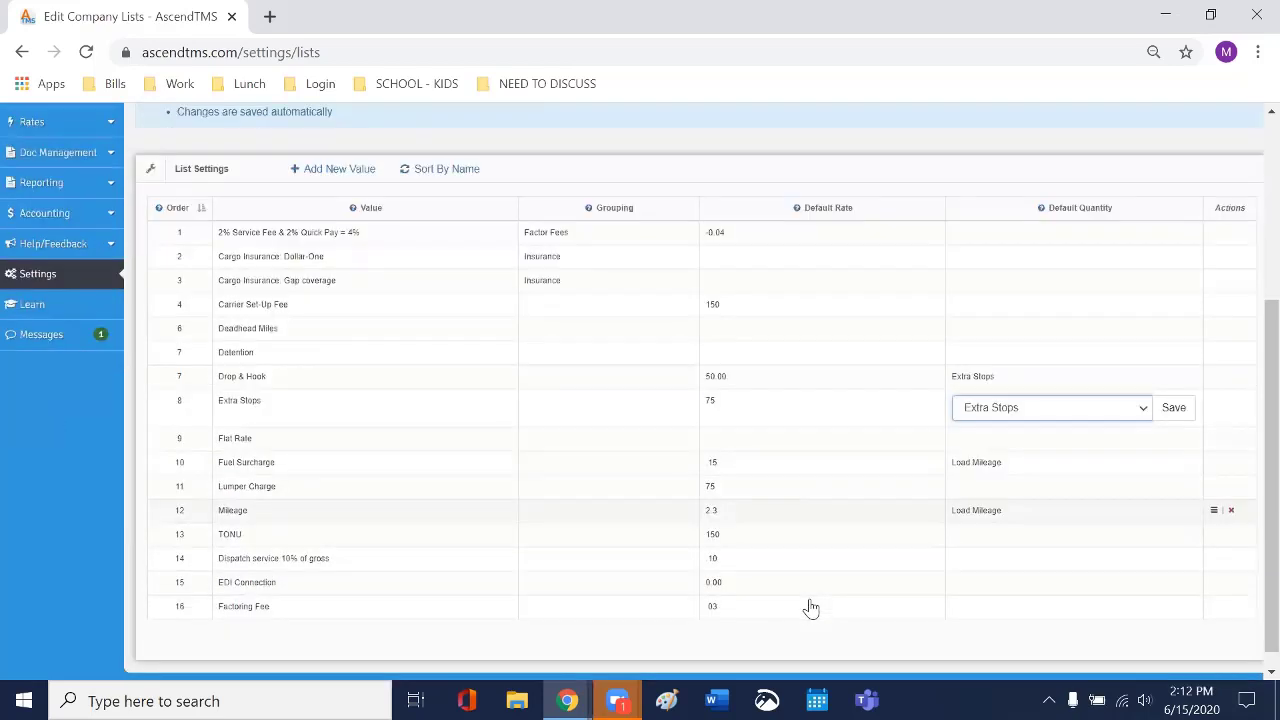
click(731, 508)
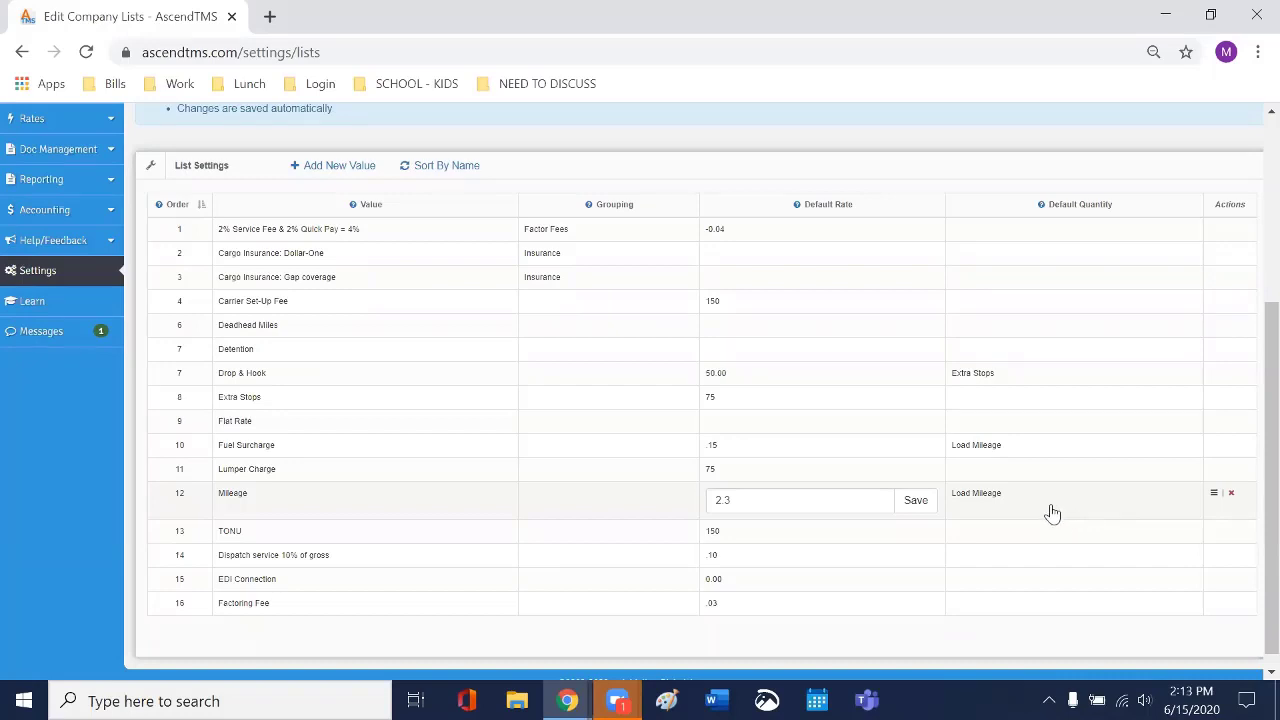
scroll(1052, 513, up, 3)
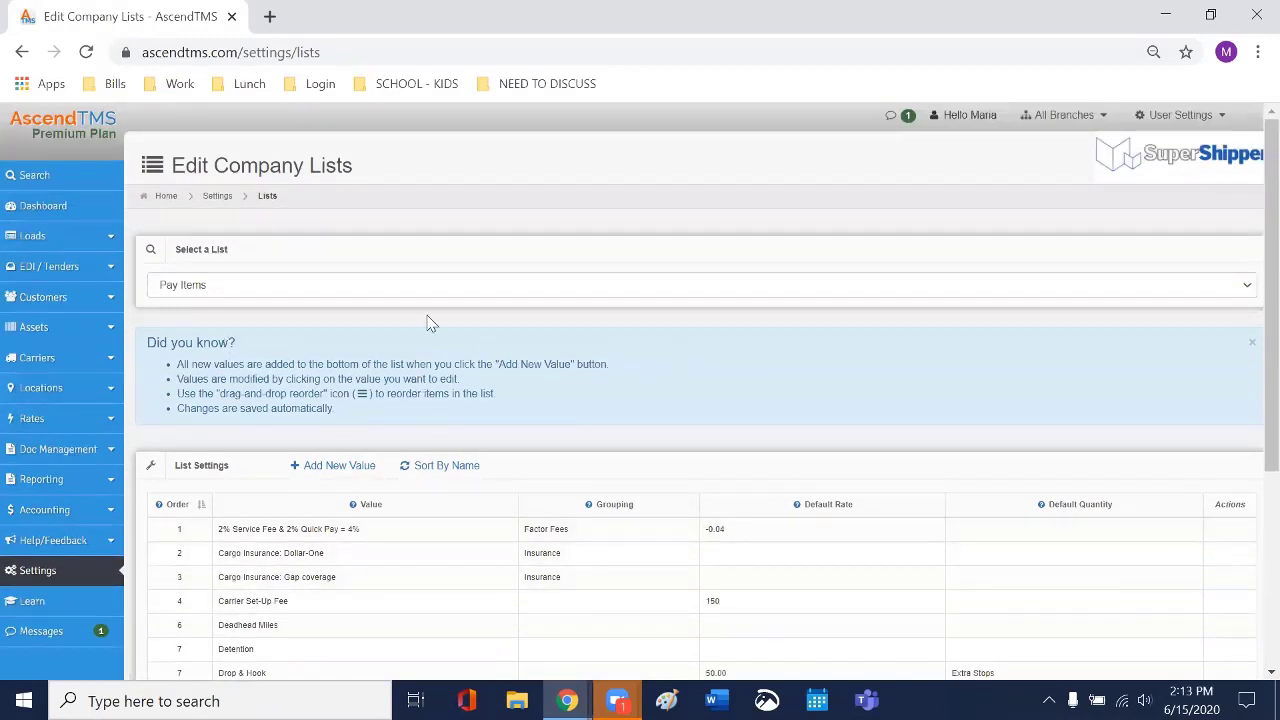
mouse_move(353, 510)
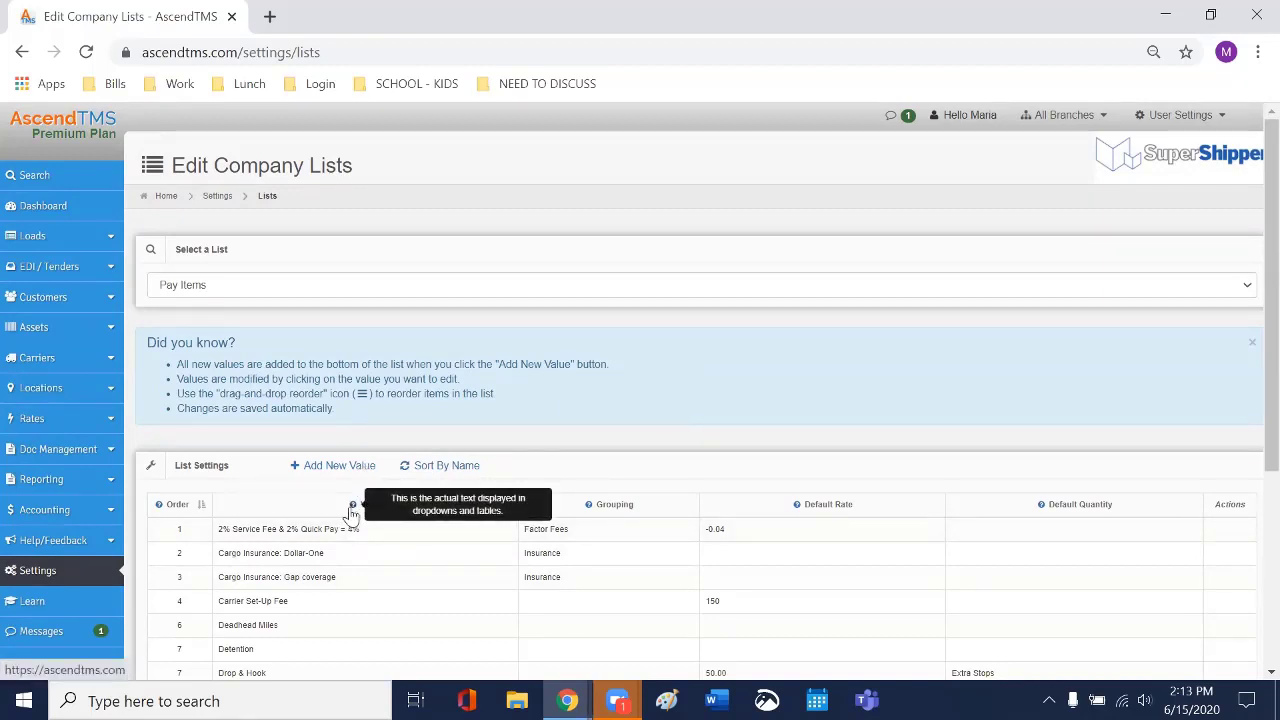
Step: View the Truck Length, Truck Status and Truck Type company lists one after another
click(392, 286)
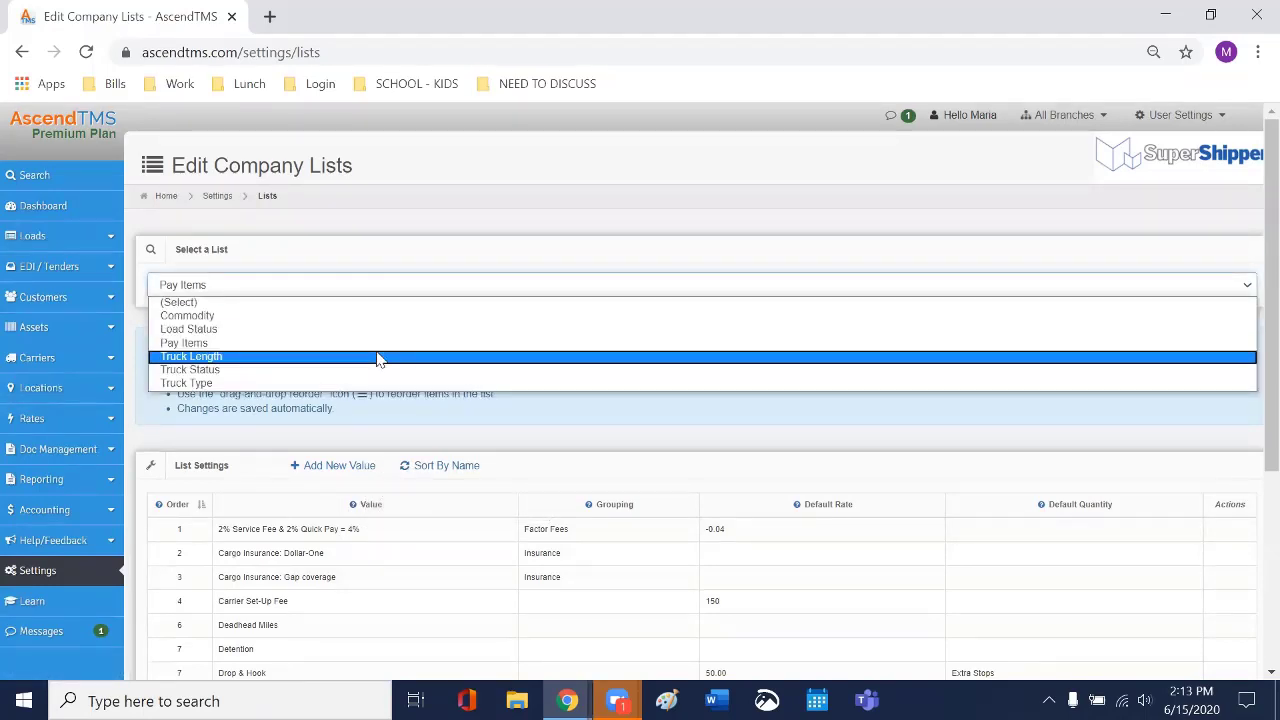
click(229, 357)
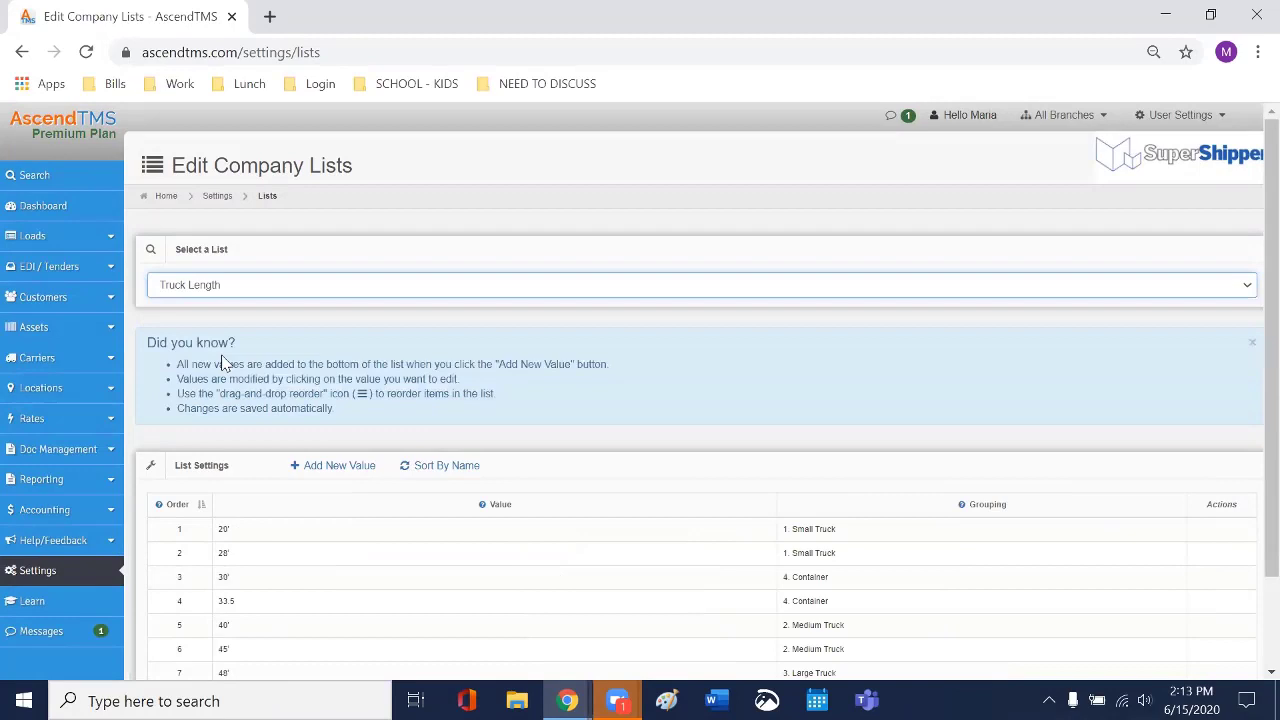
click(296, 288)
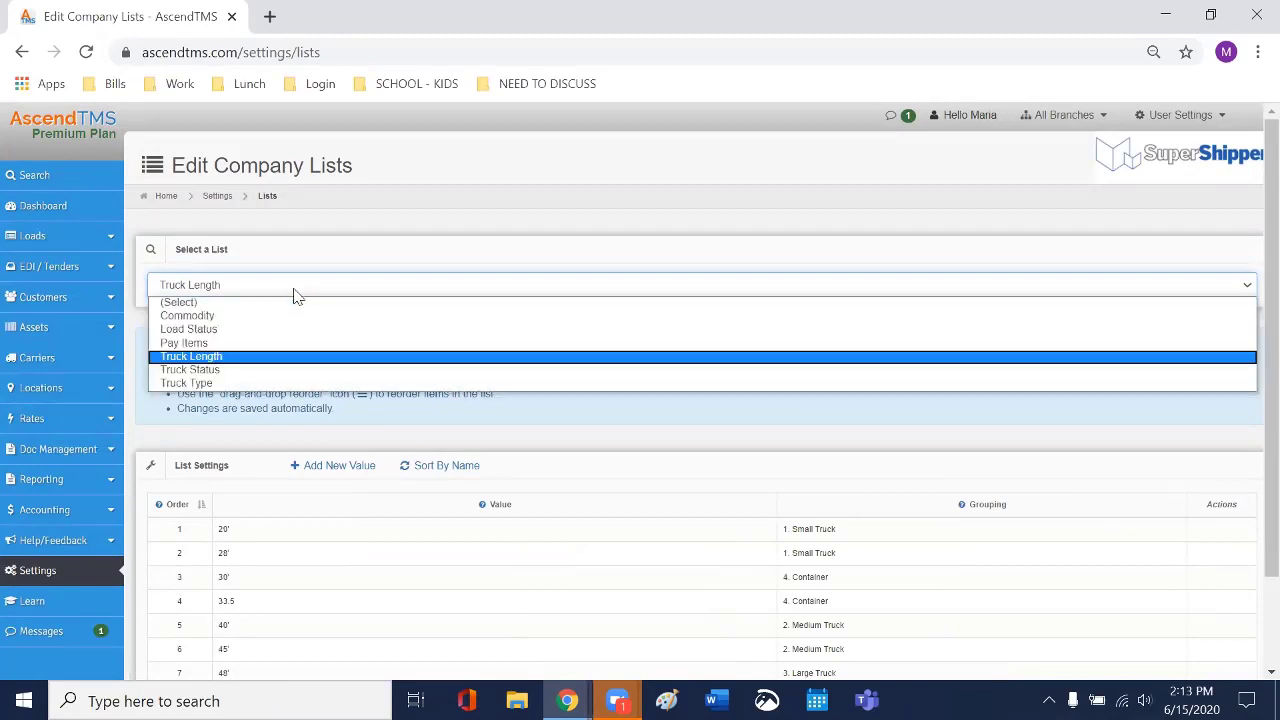
click(290, 373)
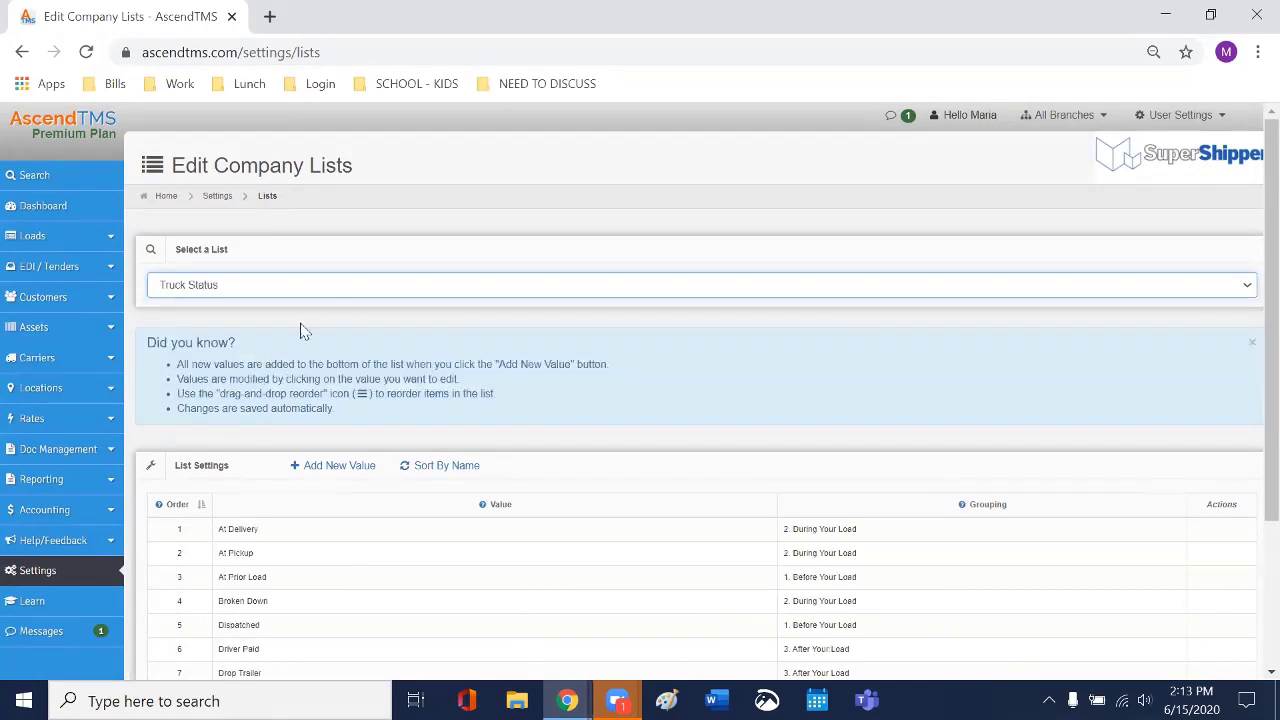
click(358, 288)
click(347, 383)
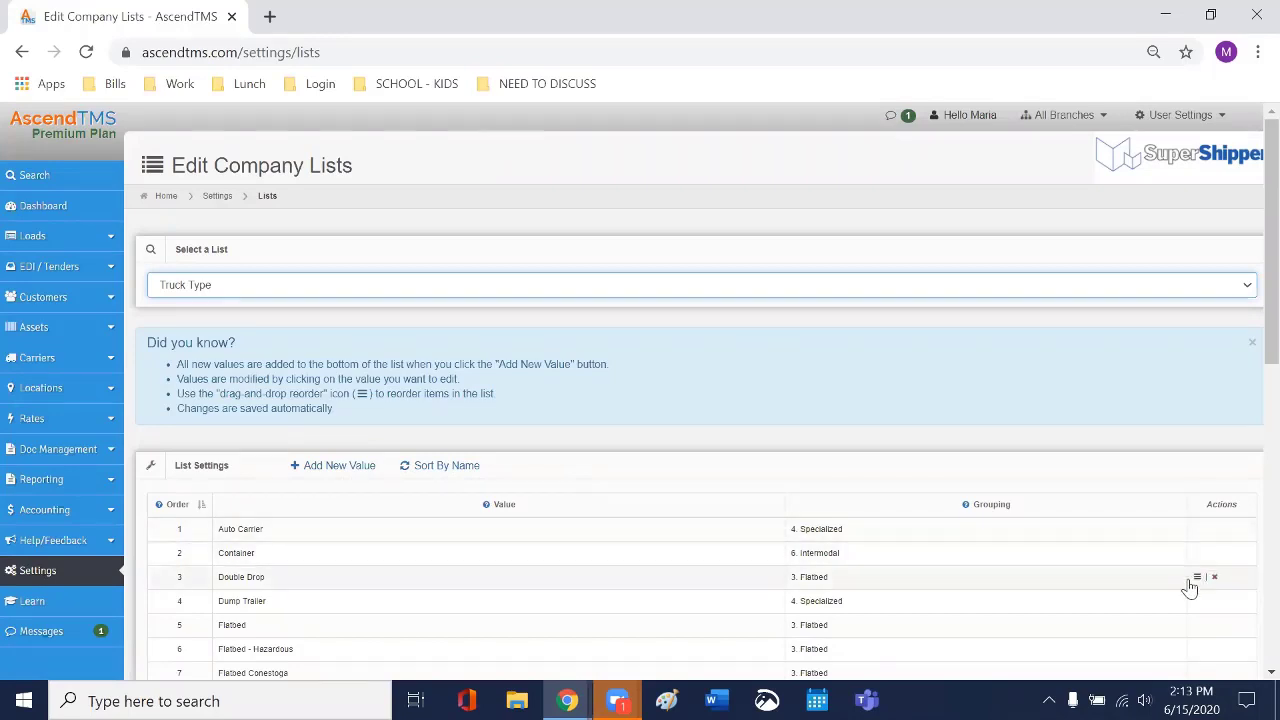
Step: Open the default currency and units of measure customization from the company settings and save it
click(62, 578)
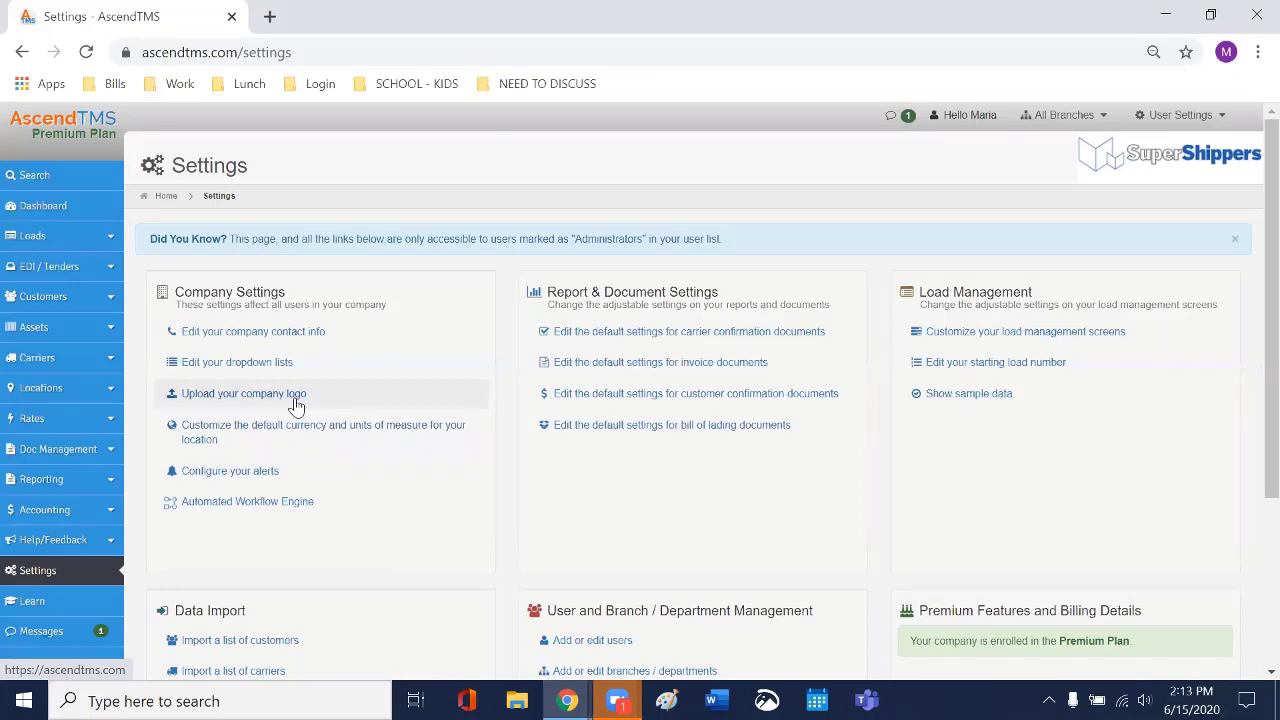
click(365, 432)
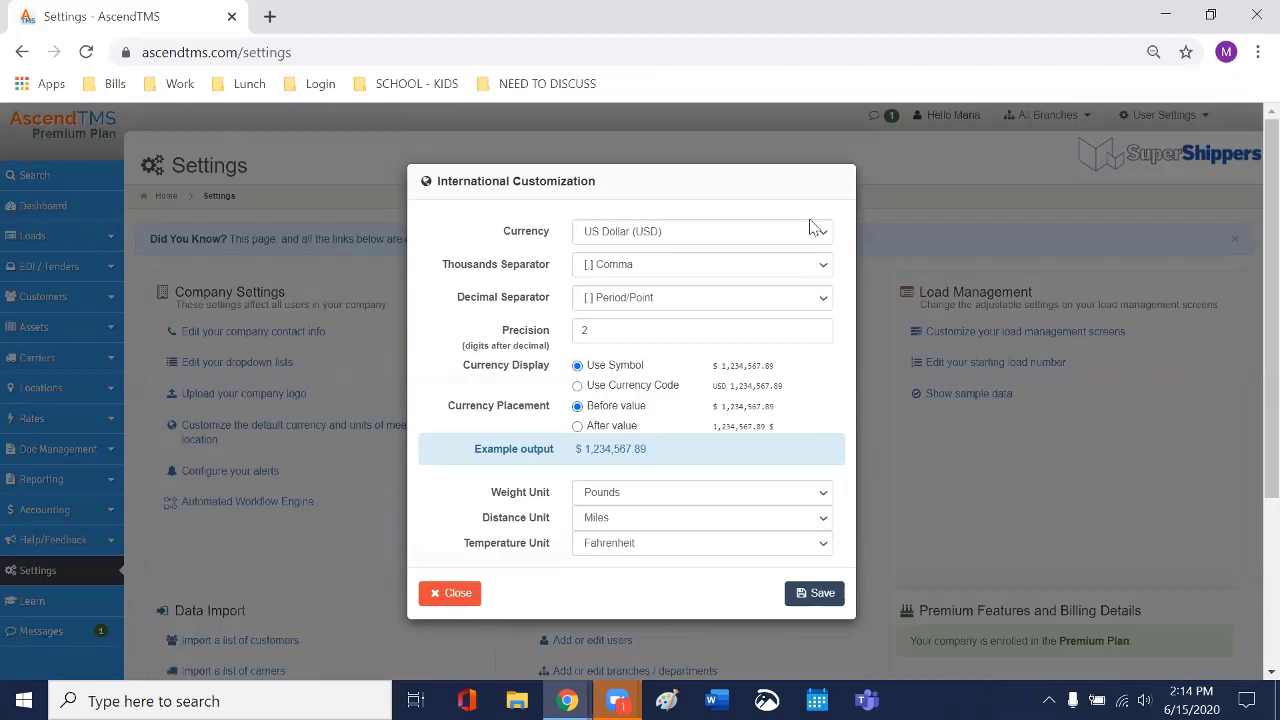
click(829, 600)
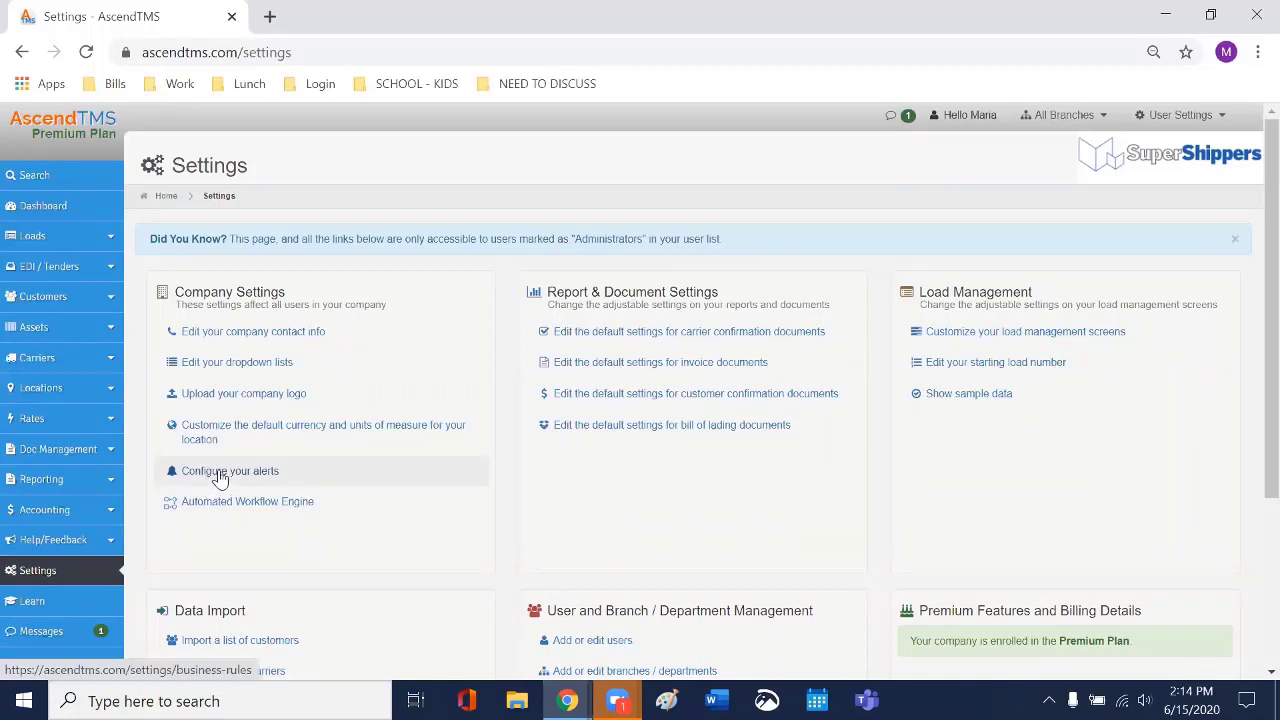
Step: View the configured company alerts, and return to the settings overview to look over its sections
click(220, 474)
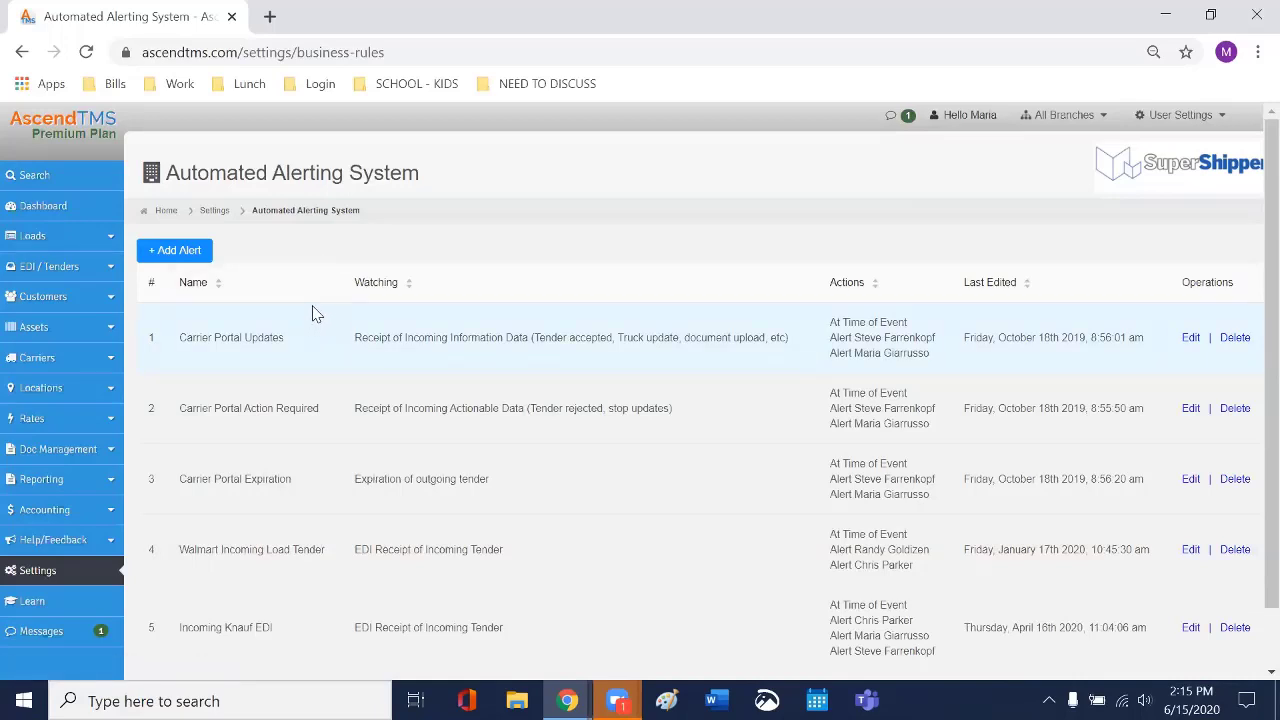
click(45, 570)
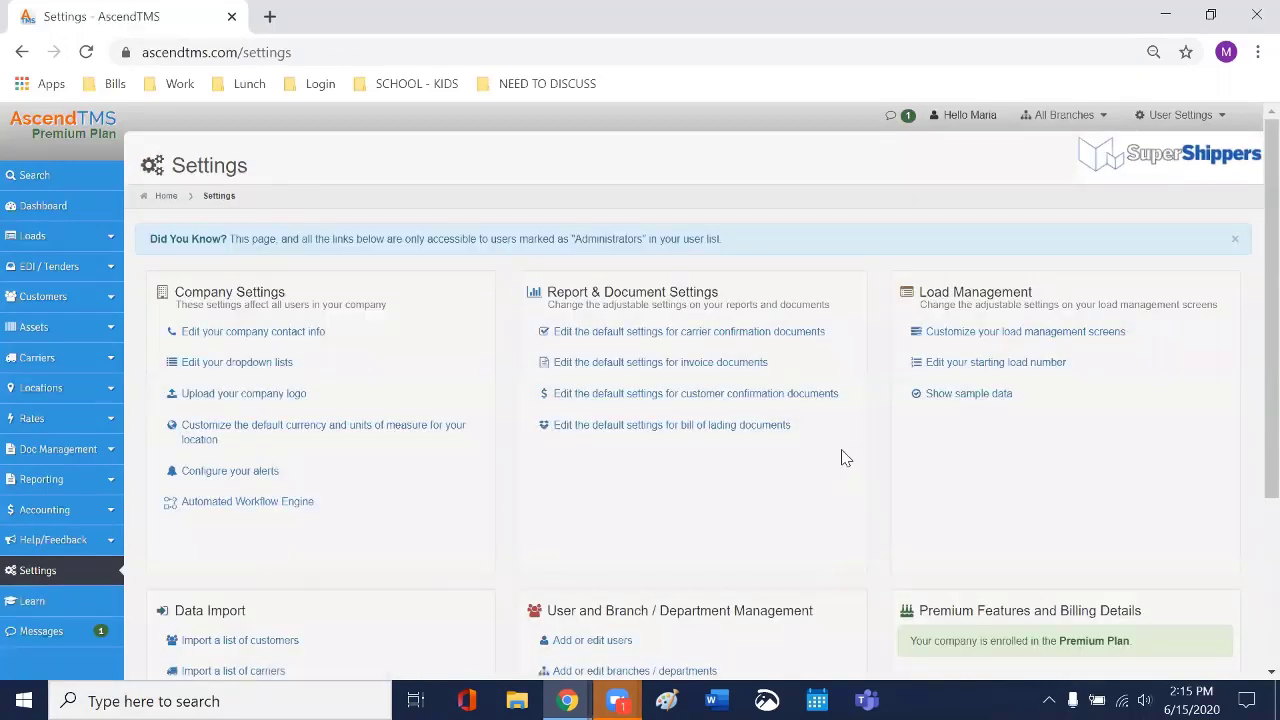
scroll(842, 457, down, 2)
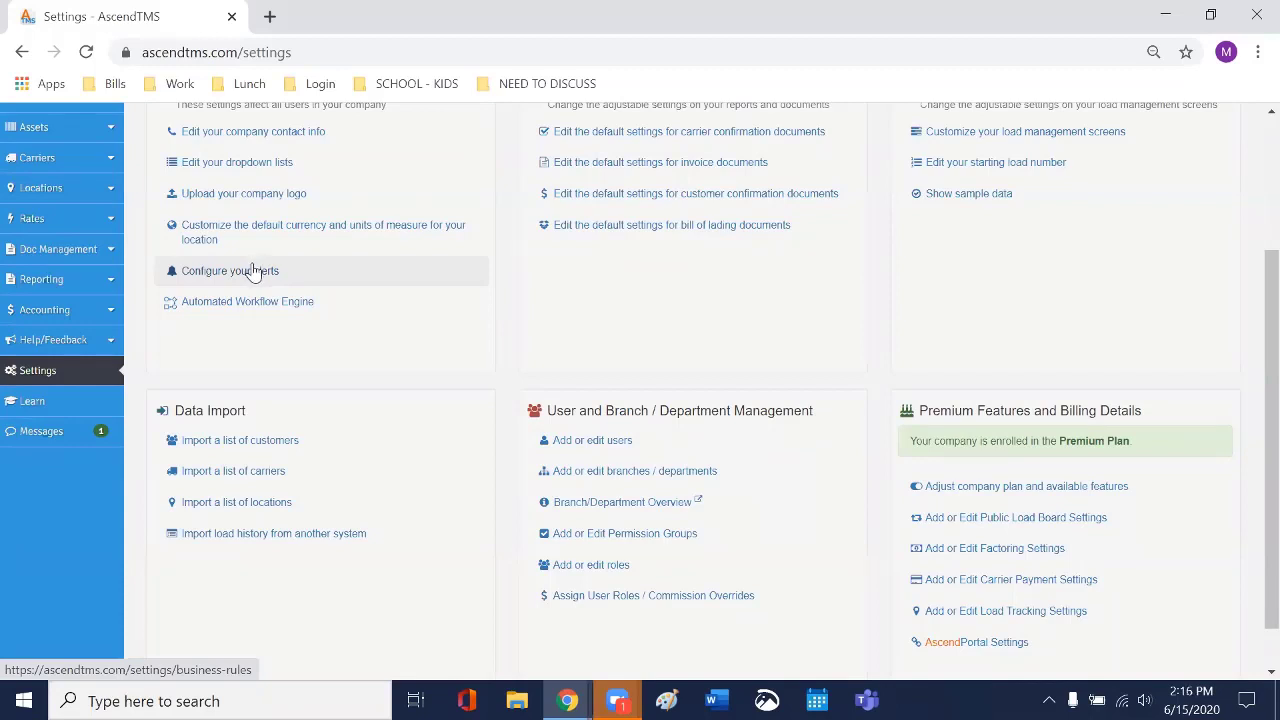
scroll(288, 376, up, 1)
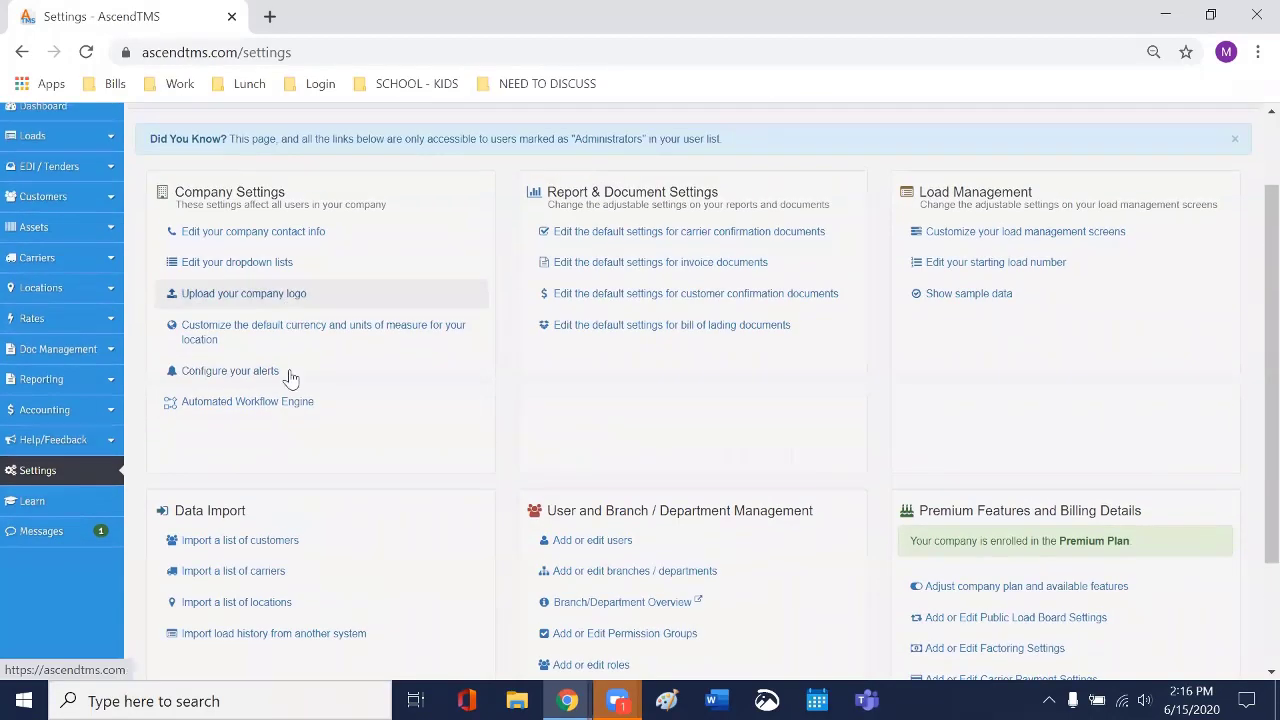
Step: Start a new alert in the alert configuration that triggers on Receipt of Incoming Information Data (Tender accepted, Truck update, document upload)
click(230, 372)
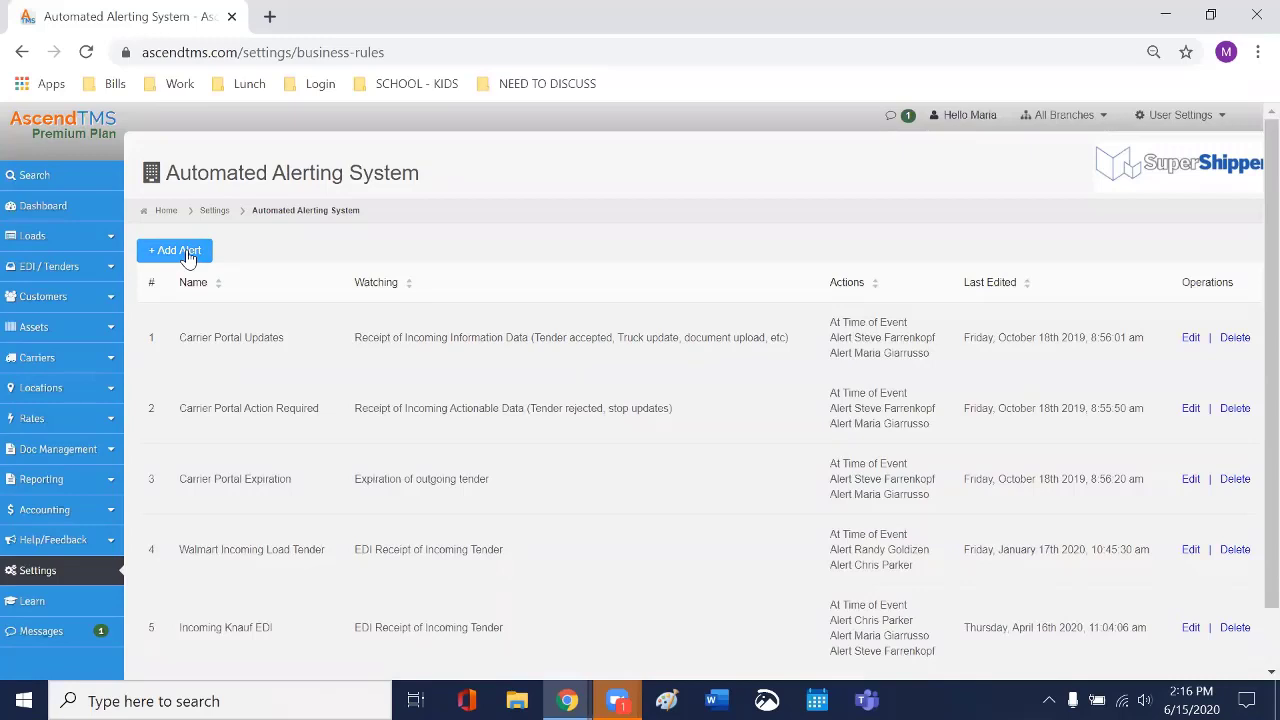
click(188, 255)
click(540, 370)
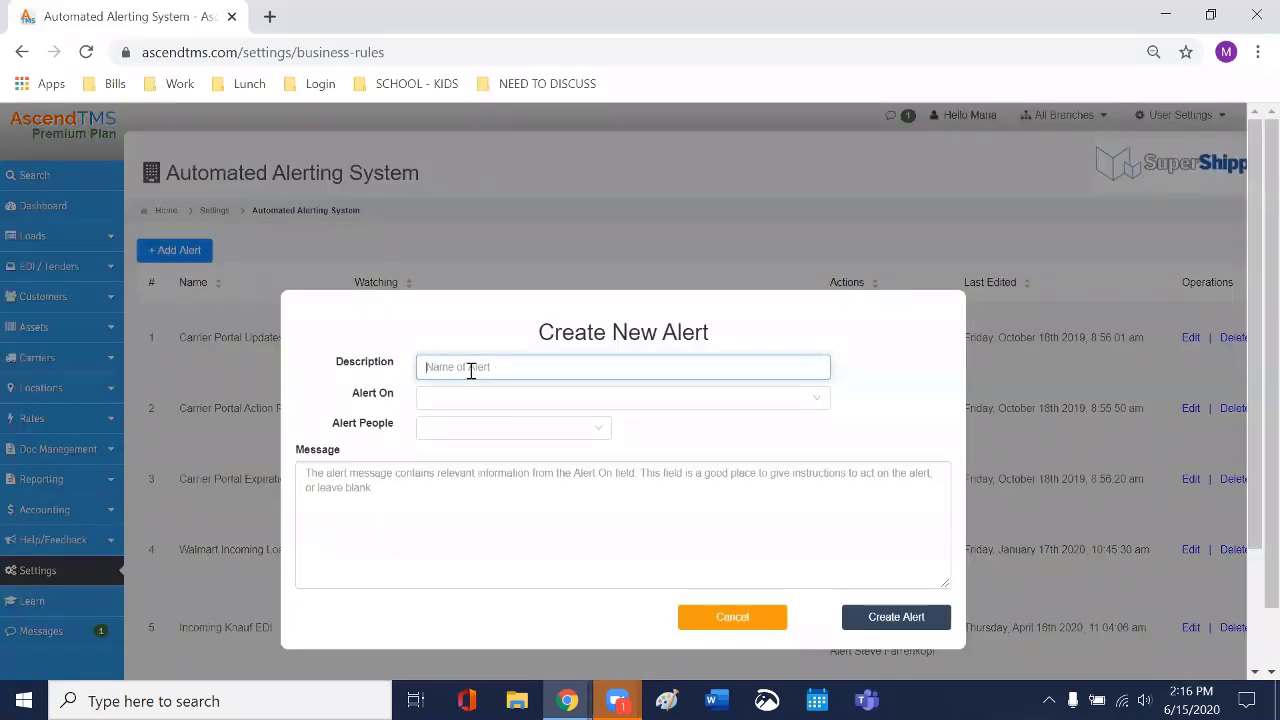
click(641, 400)
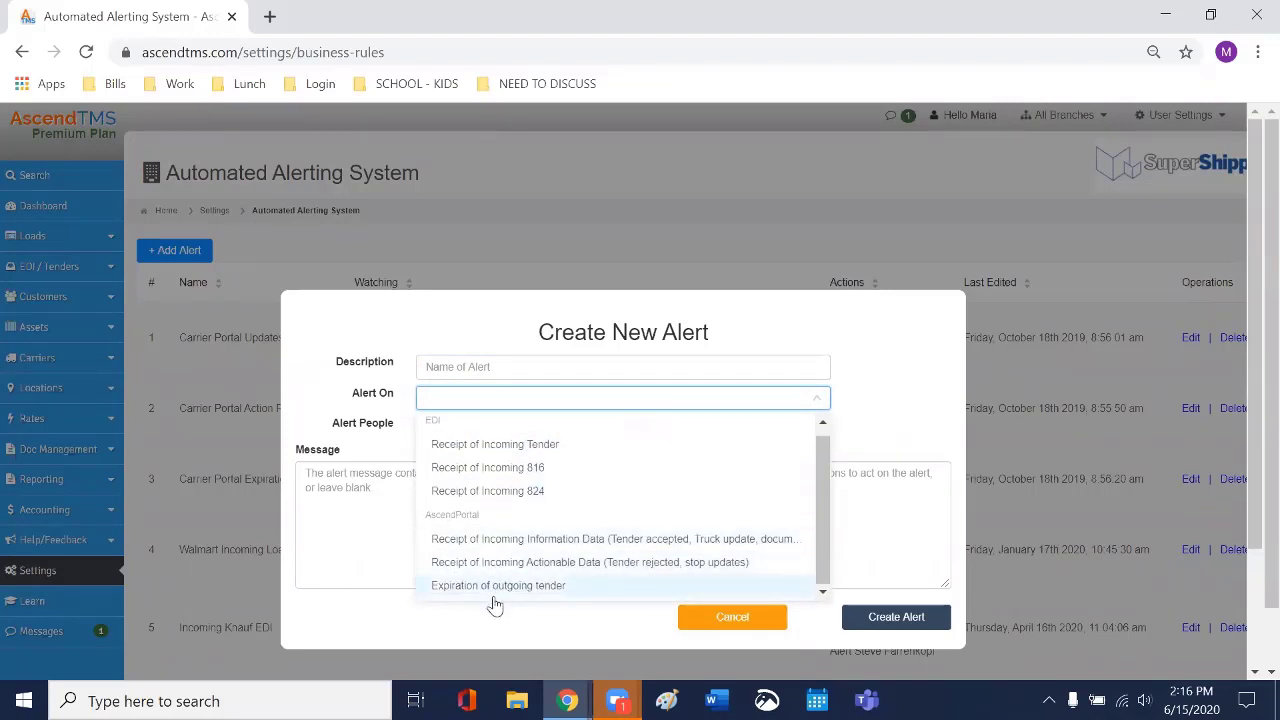
click(590, 542)
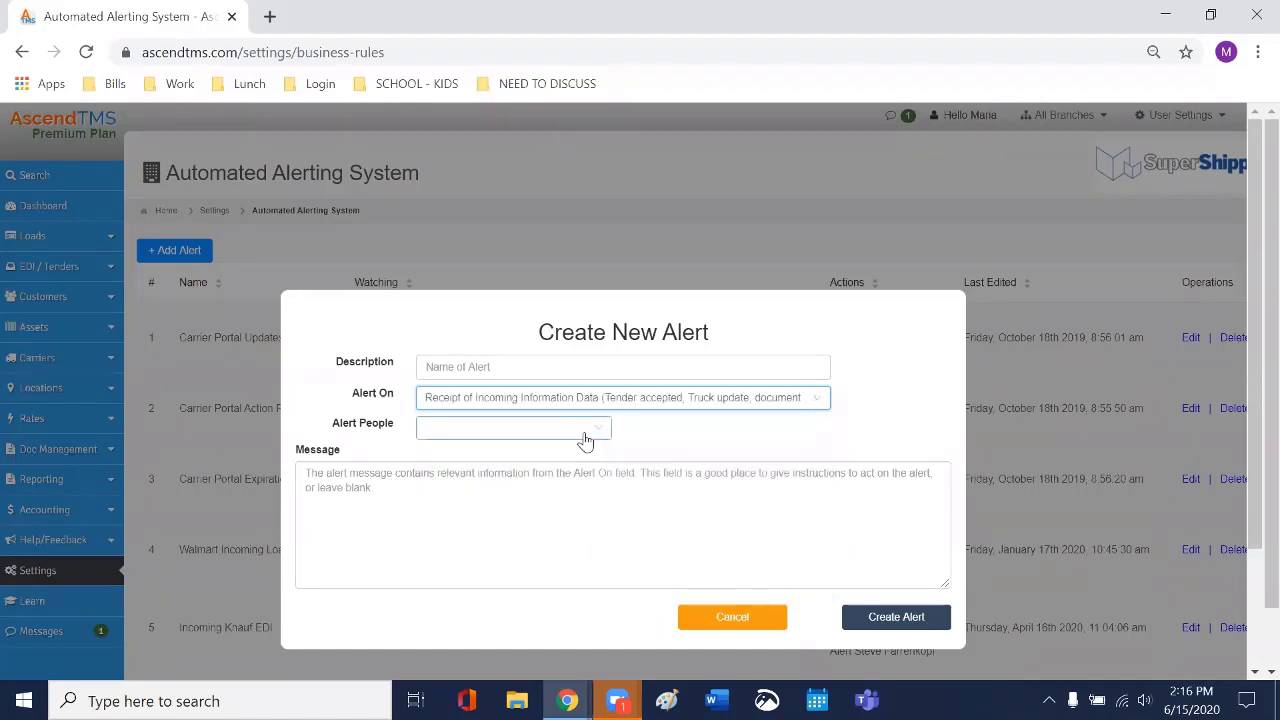
Step: Try choosing a user to notify by both Email and Alert, and cancel the new alert
click(585, 438)
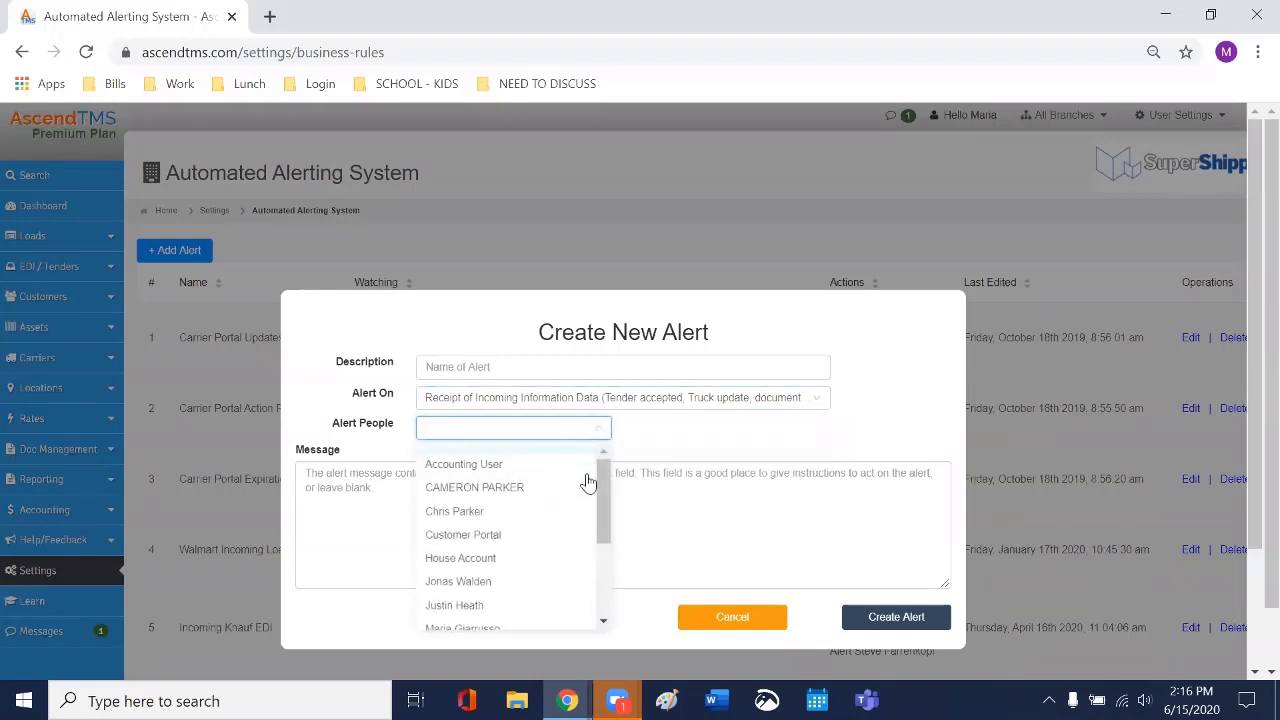
click(497, 619)
click(680, 424)
click(759, 425)
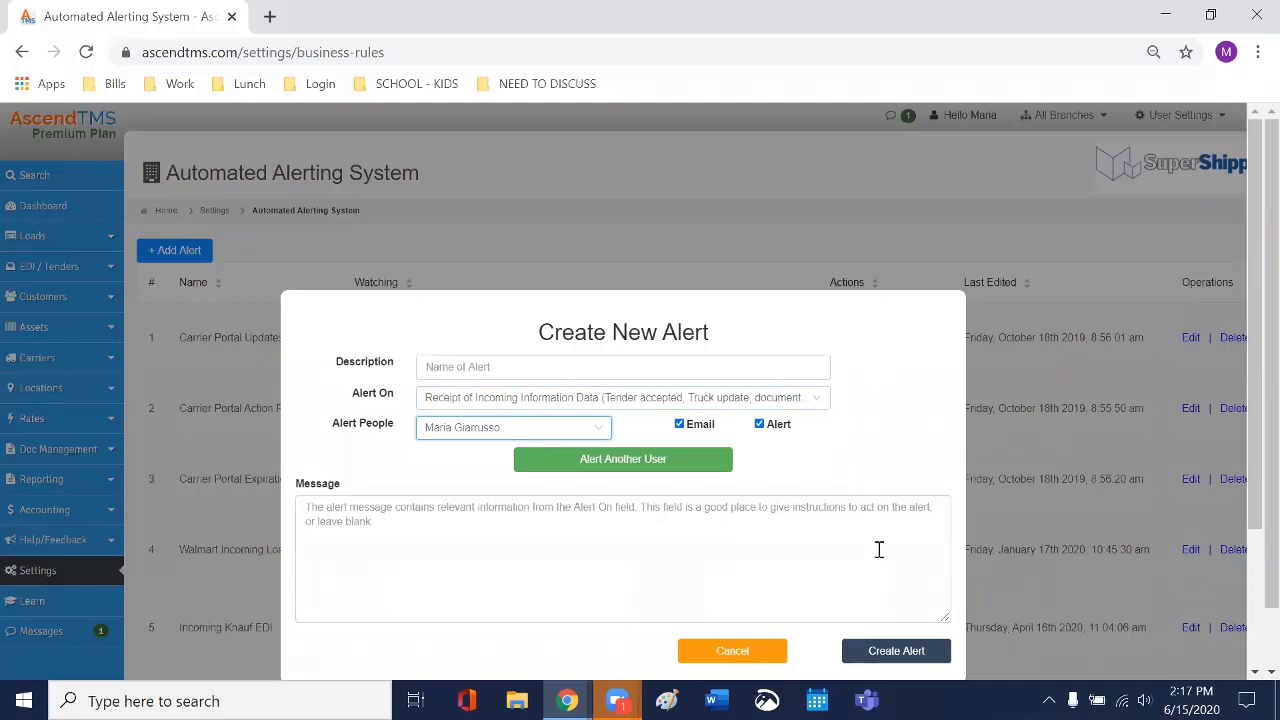
click(733, 651)
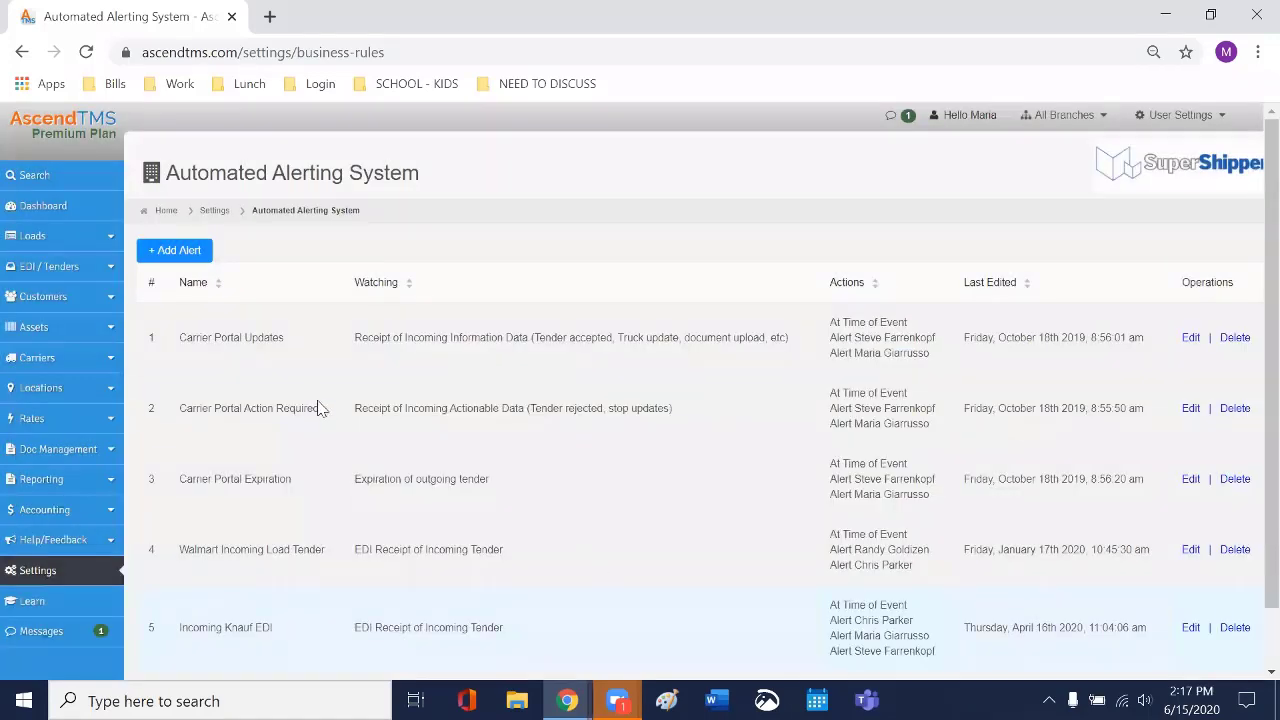
Step: Return to the settings overview and look over the Automated Workflow Engine and the Premium Features and Billing Details options
click(55, 571)
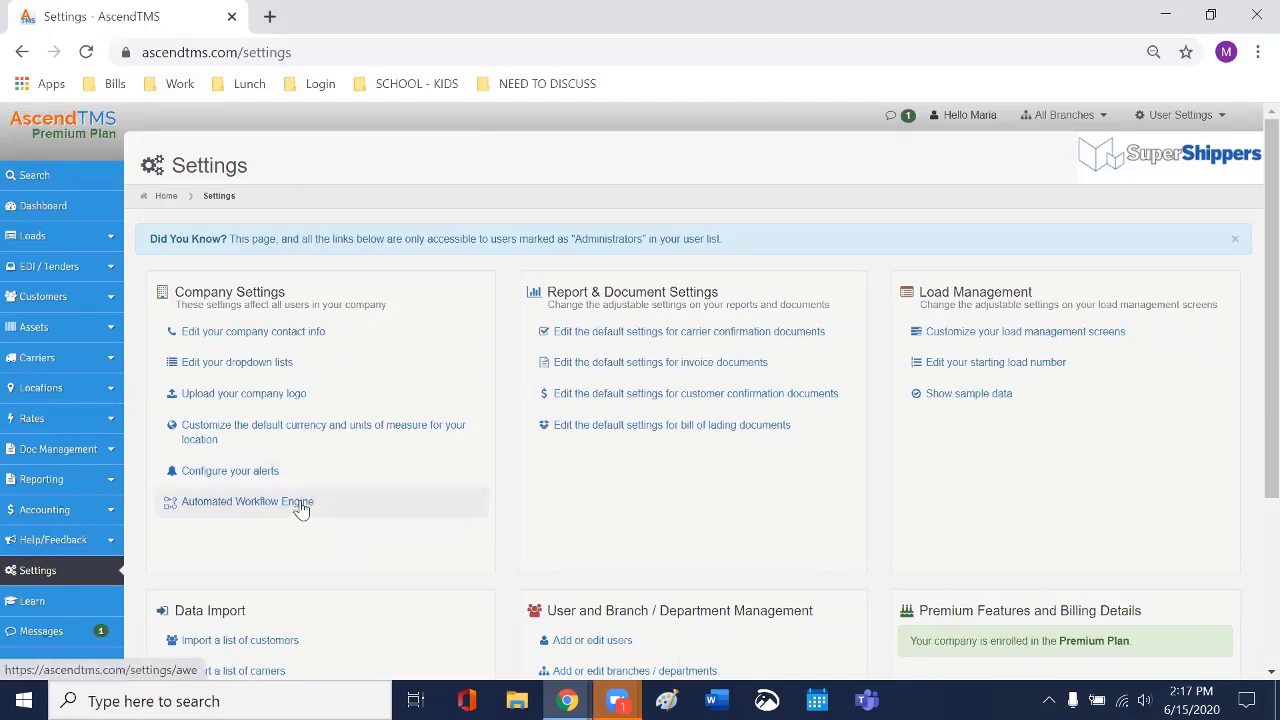
scroll(333, 476, down, 1)
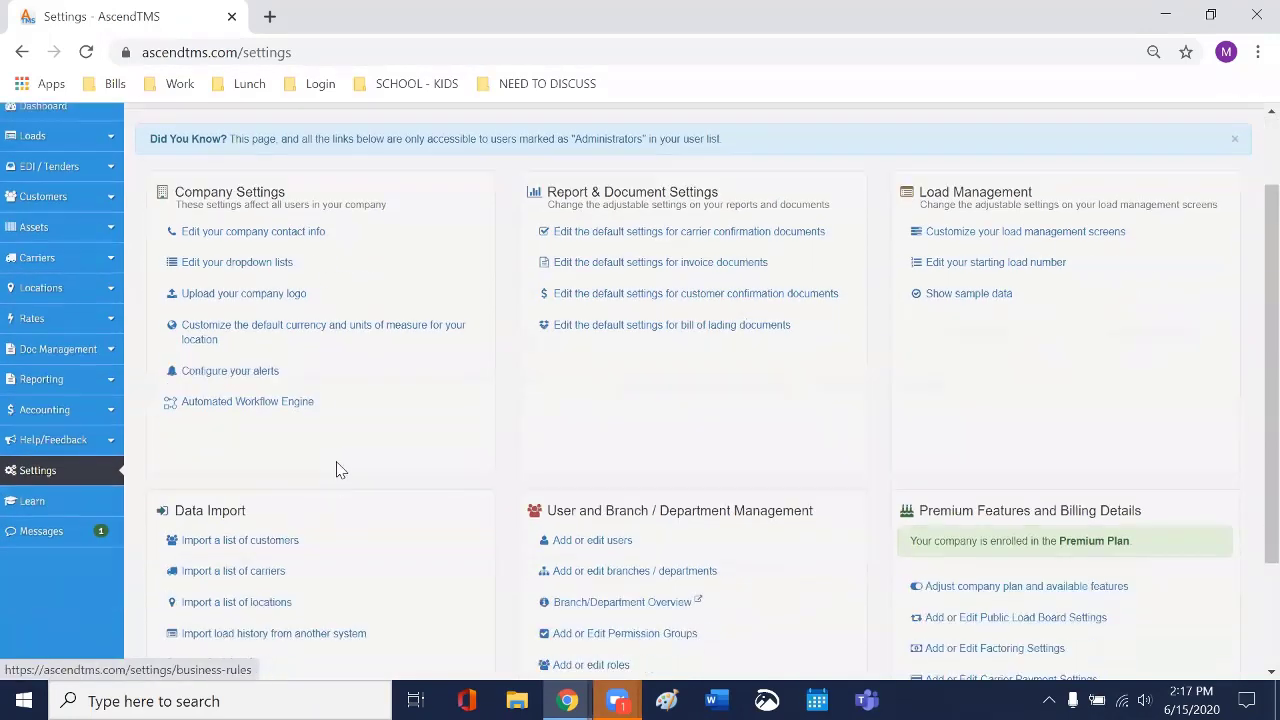
scroll(1086, 560, down, 1)
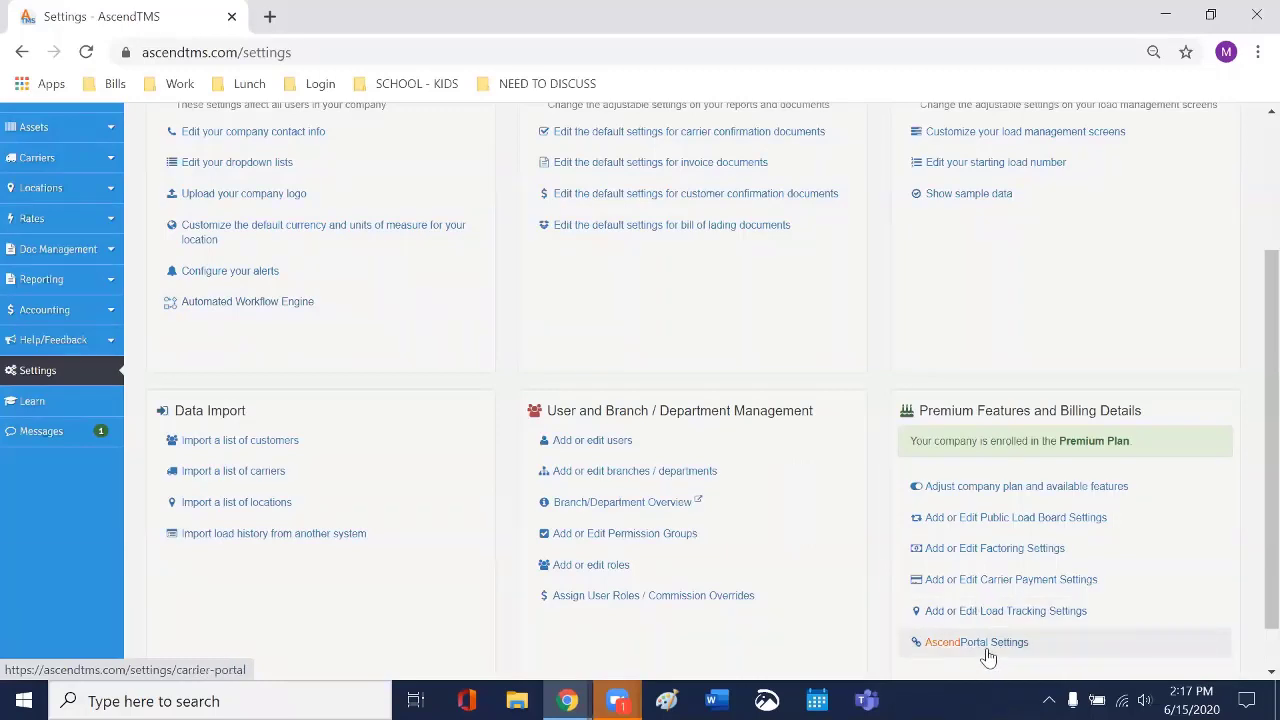
Step: Open the AscendPortal settings and, from the linked Knowledge Base, read the article "See How AscendPortal Can Automate Everyday Tasks"
scroll(985, 645, down, 1)
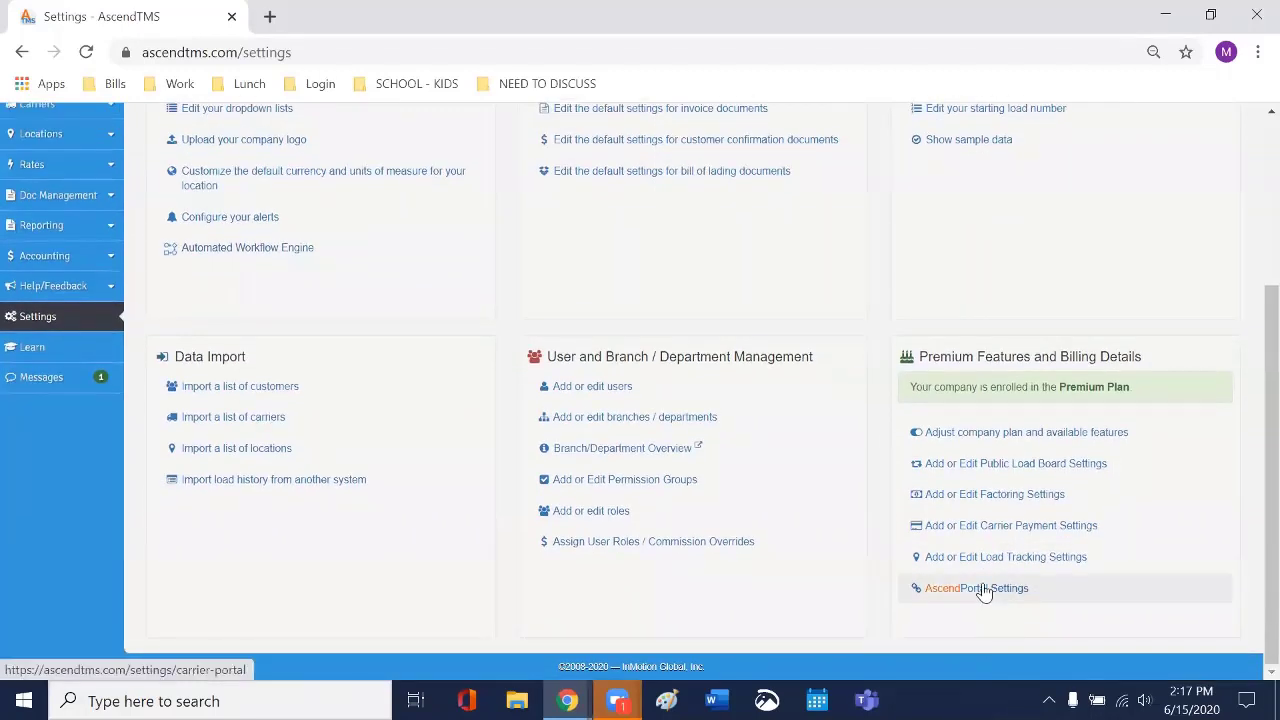
click(983, 590)
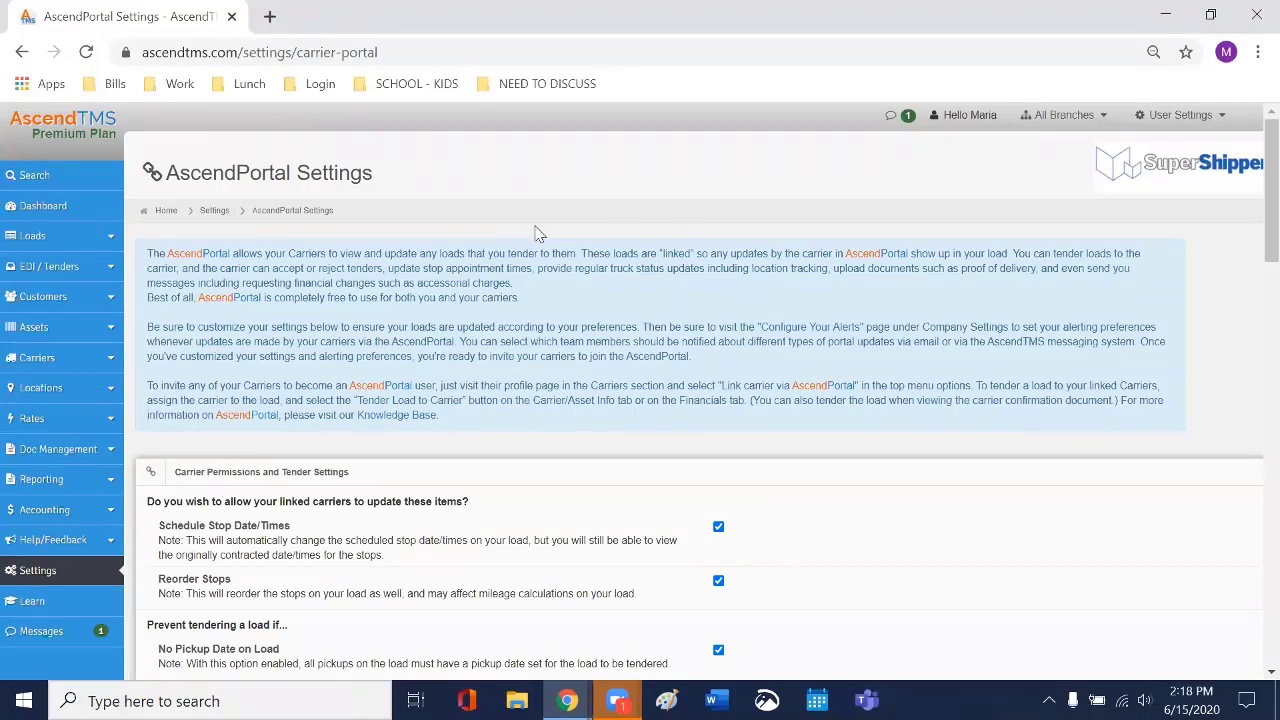
click(408, 418)
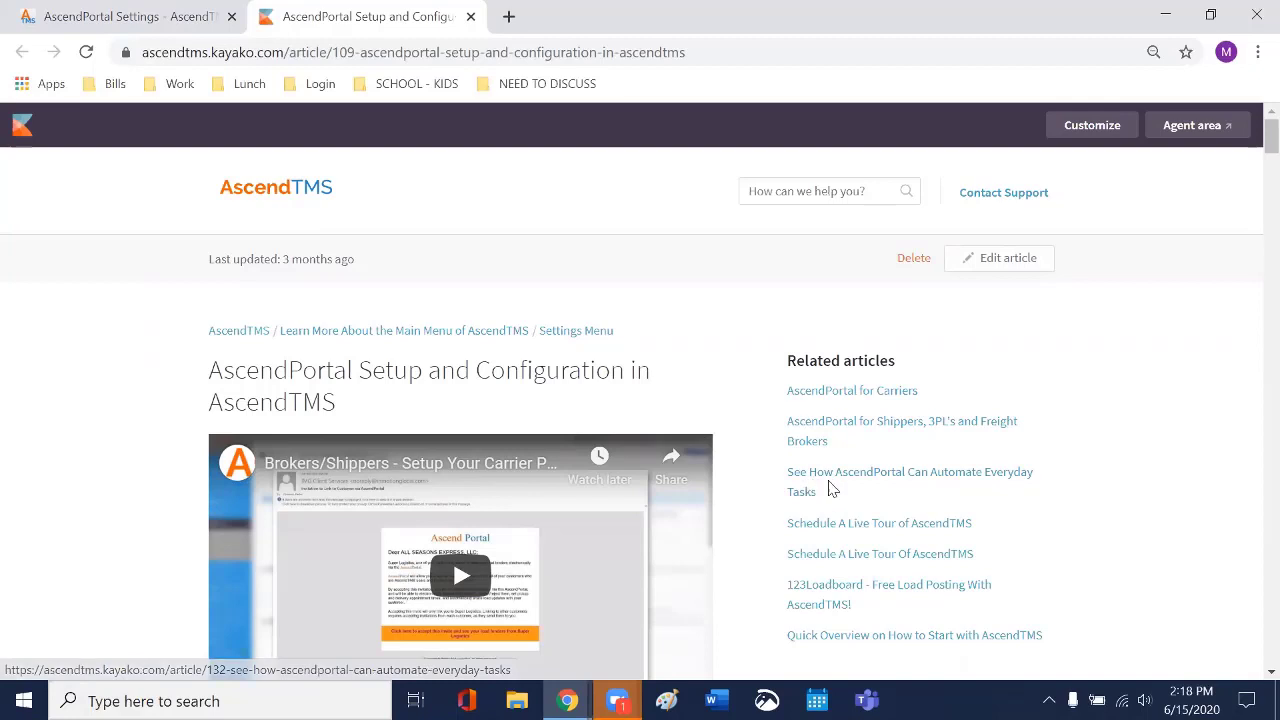
click(966, 483)
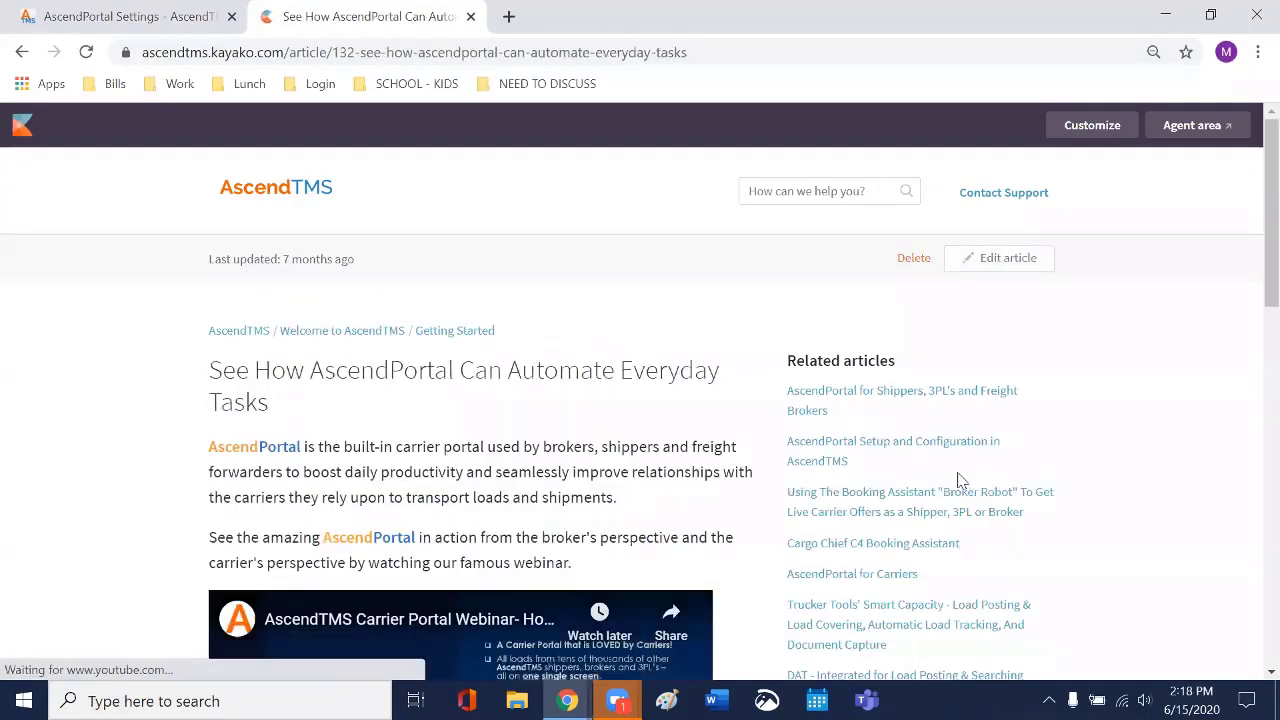
scroll(703, 471, down, 1)
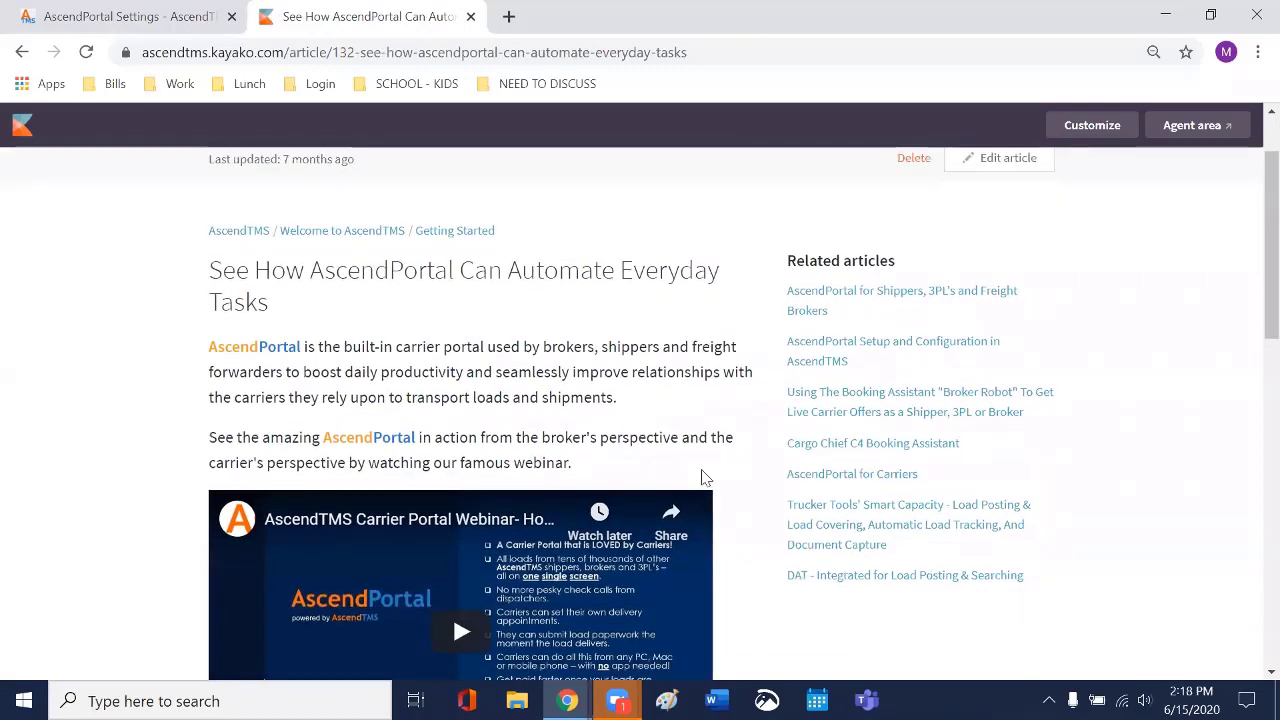
scroll(703, 478, down, 1)
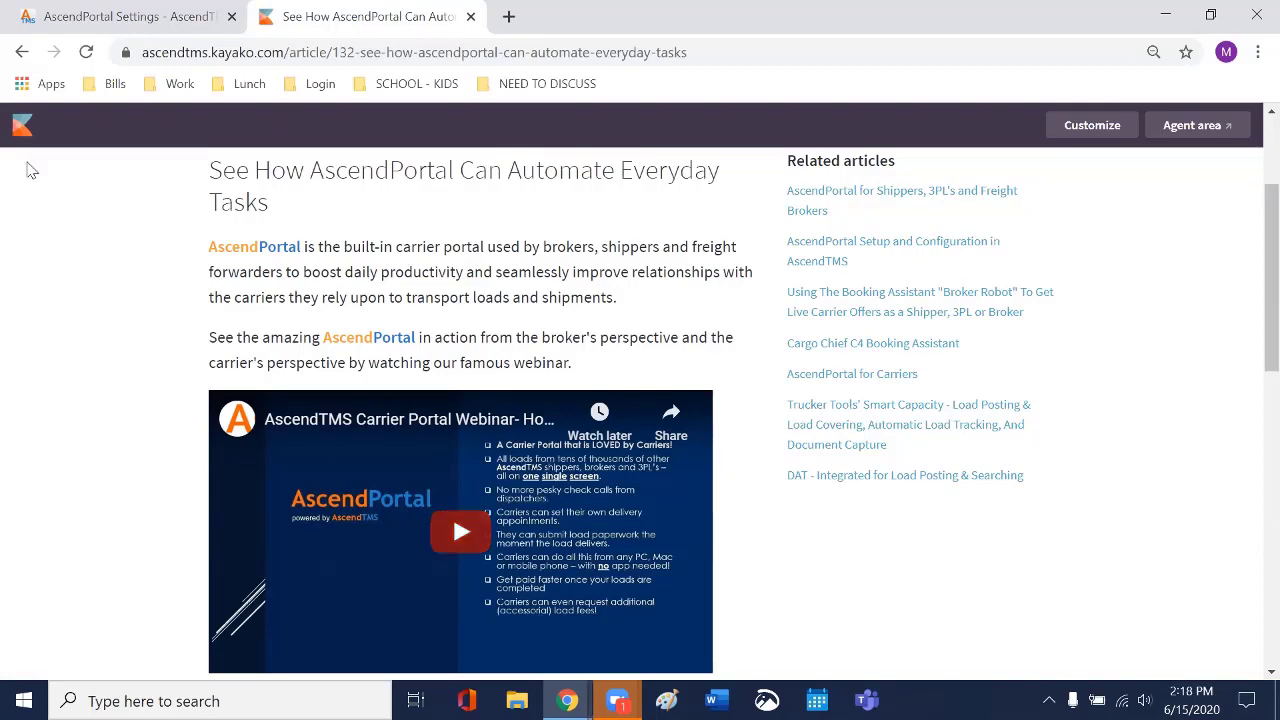
Step: Return to the AscendPortal settings and review the Carrier Permissions and Tender Settings and the Expiration Settings
click(58, 17)
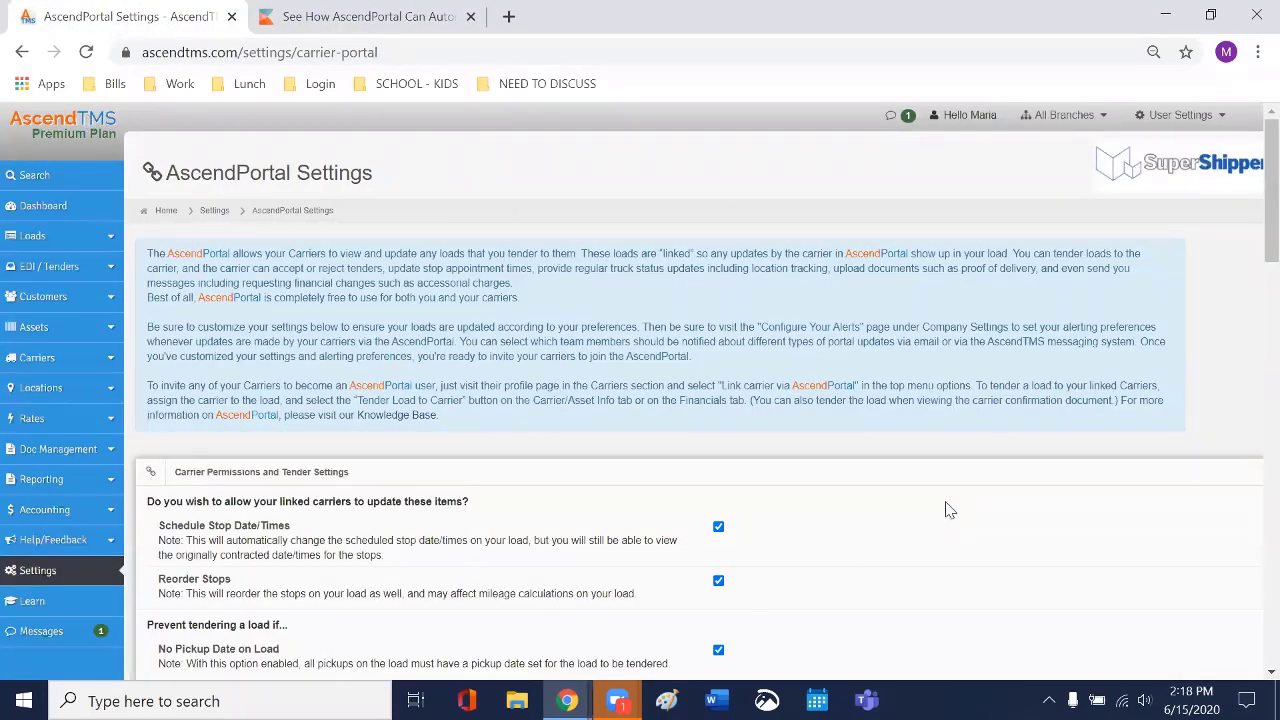
scroll(949, 510, down, 1)
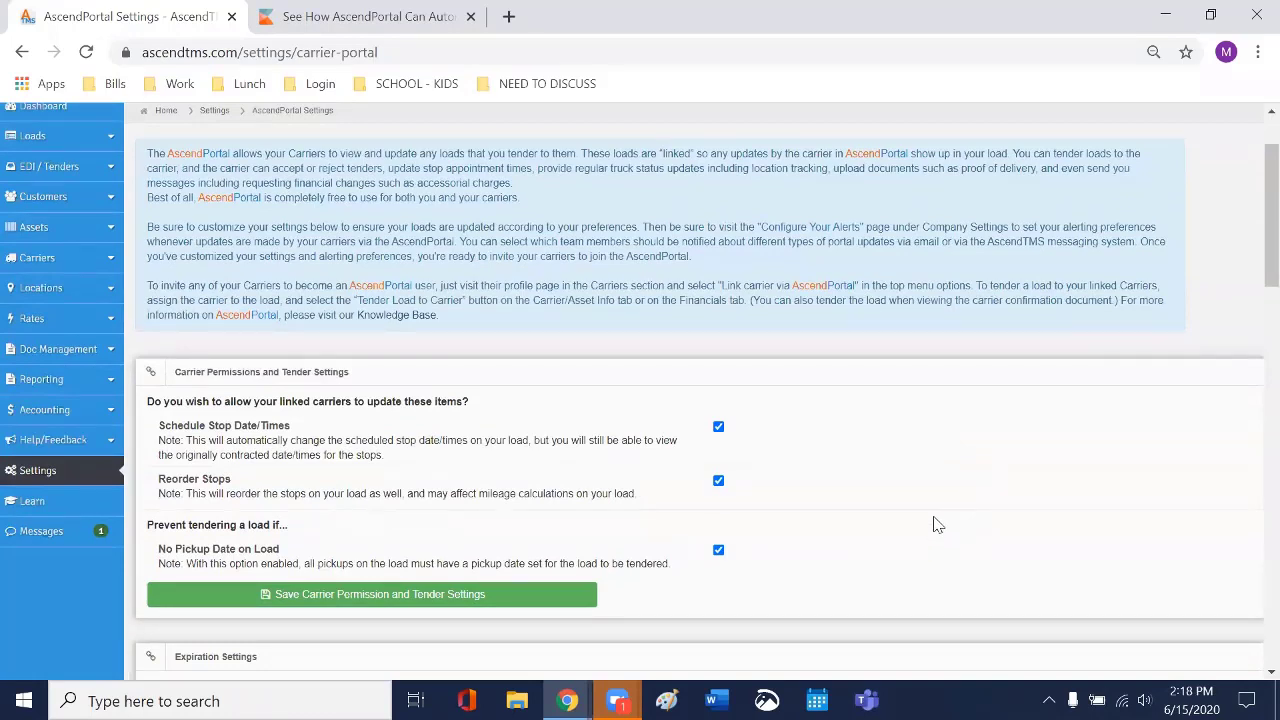
scroll(933, 520, down, 2)
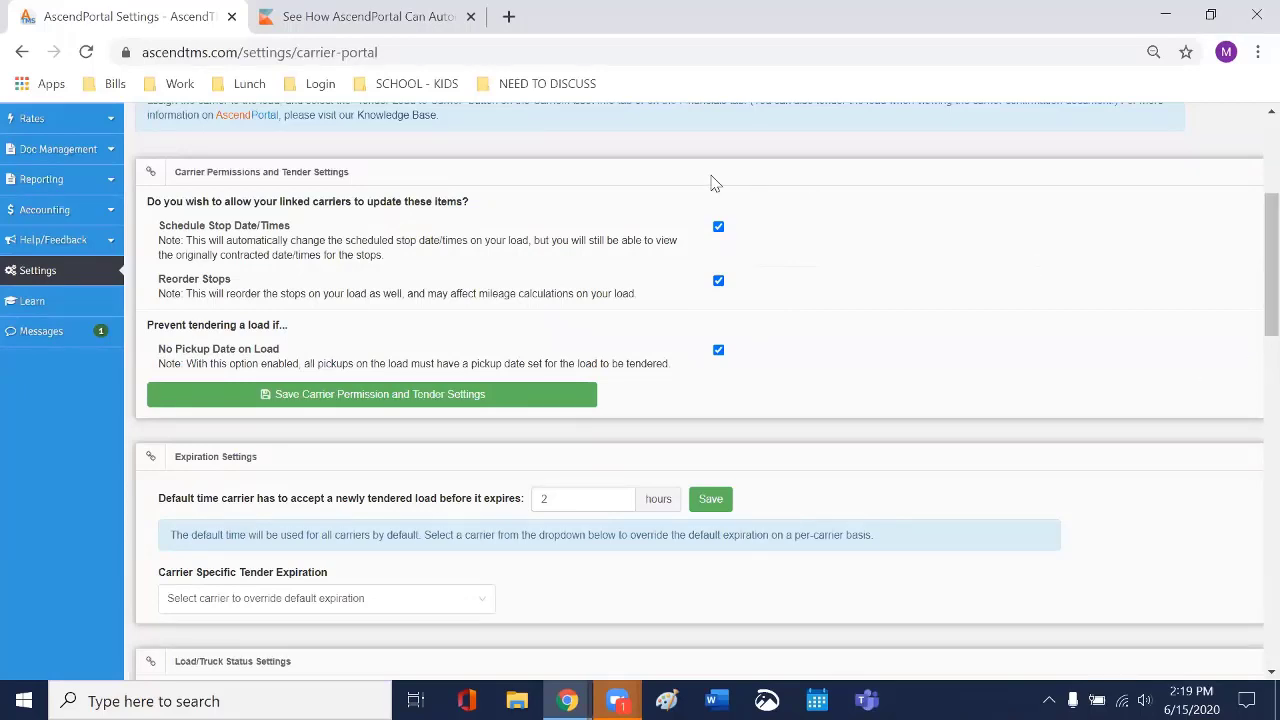
scroll(811, 485, down, 1)
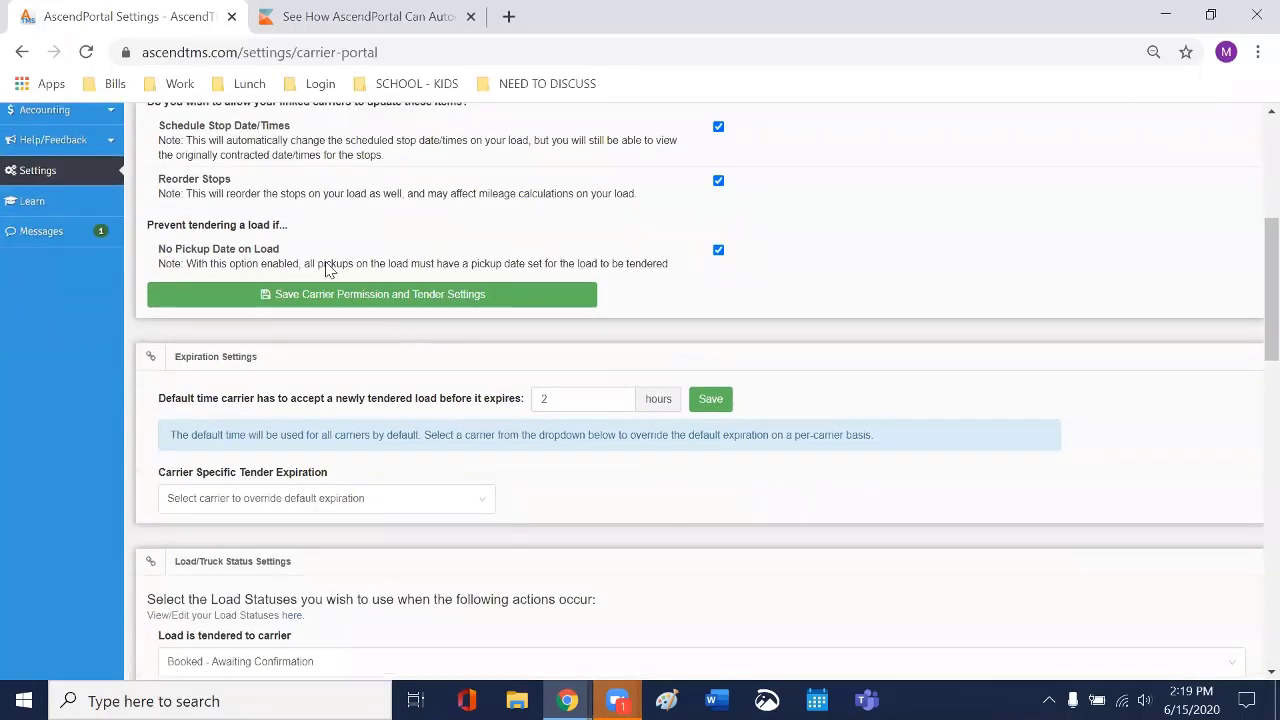
scroll(727, 486, down, 1)
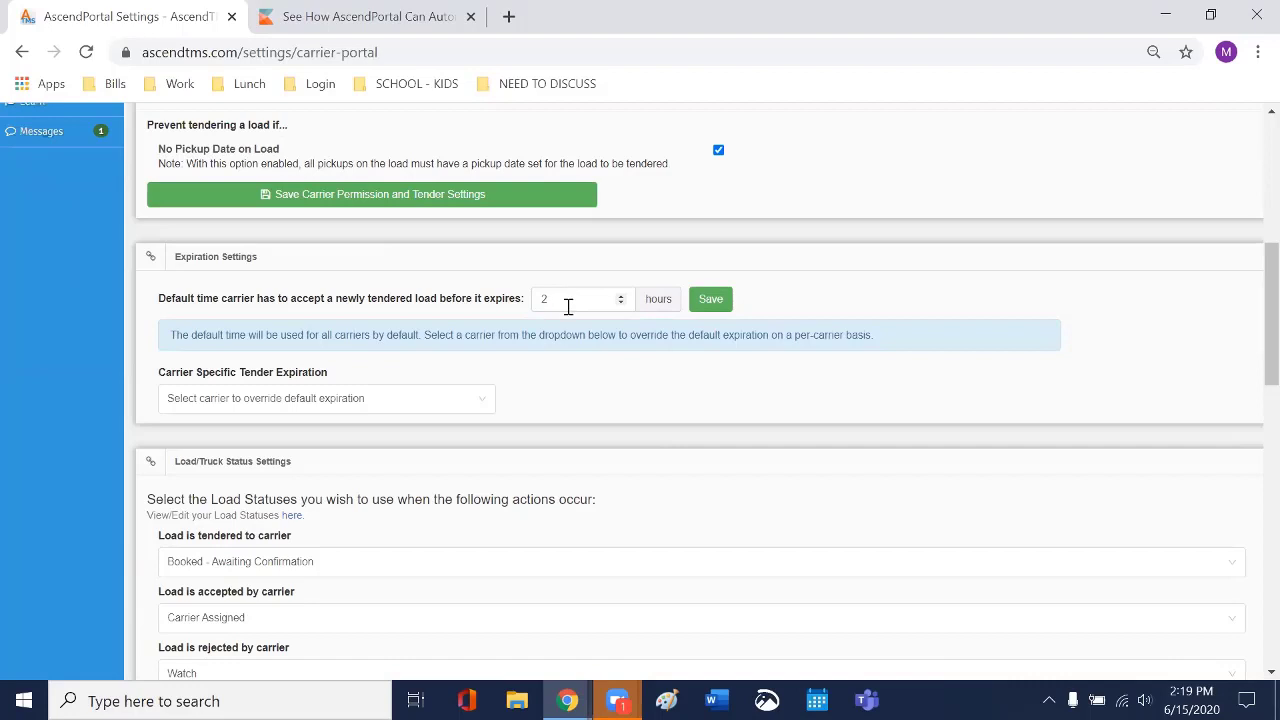
scroll(571, 300, down, 1)
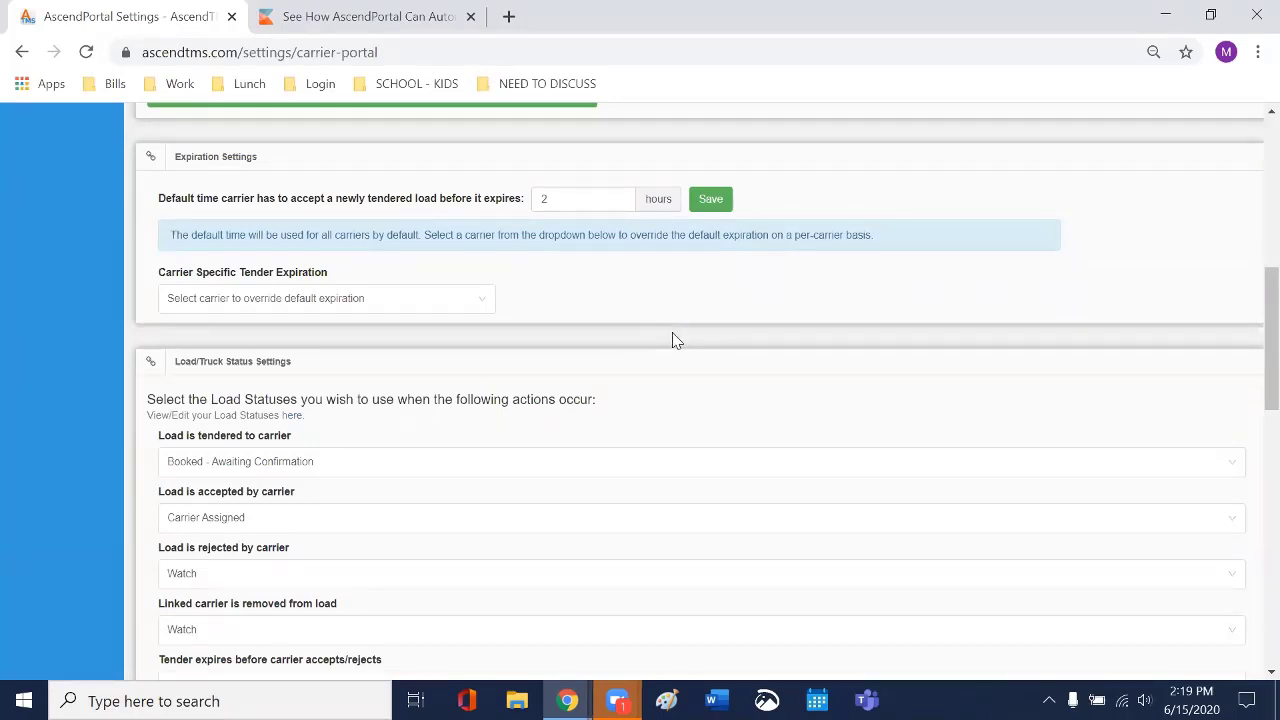
Step: Review the load statuses assigned to tender actions and the truck status update mappings in the Load/Truck Status Settings
scroll(675, 340, down, 2)
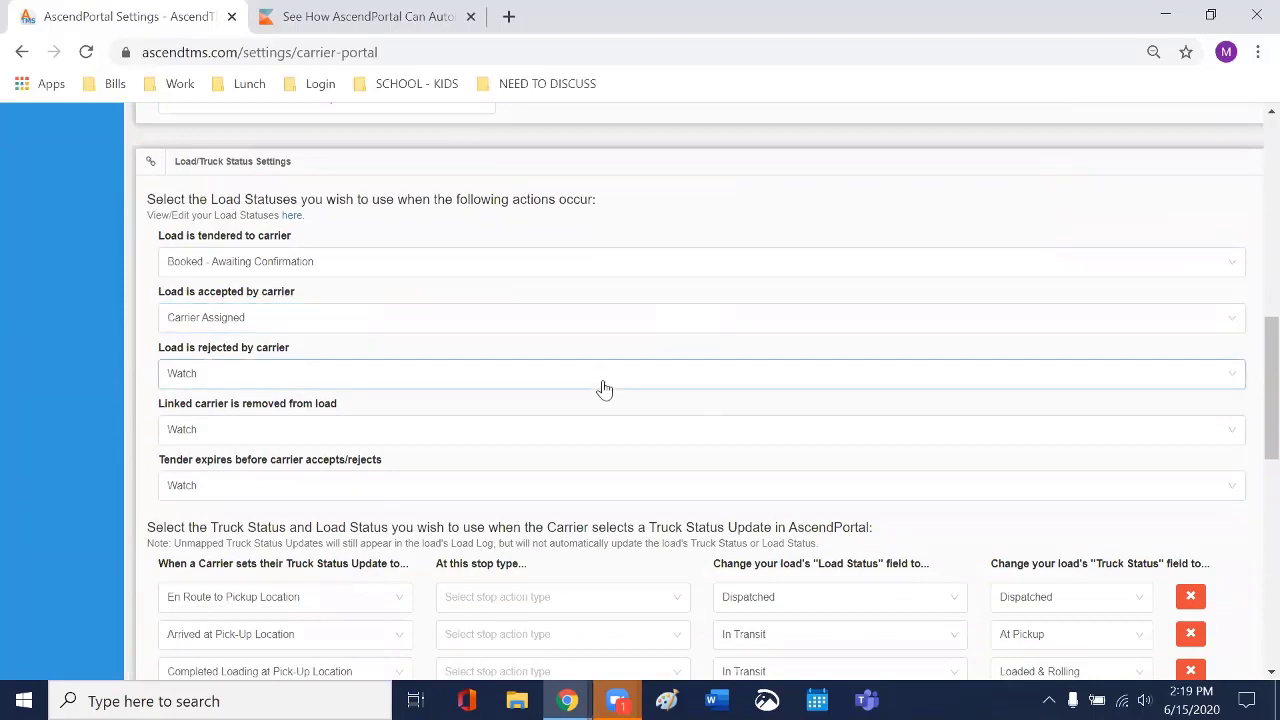
scroll(540, 298, down, 1)
scroll(535, 294, up, 1)
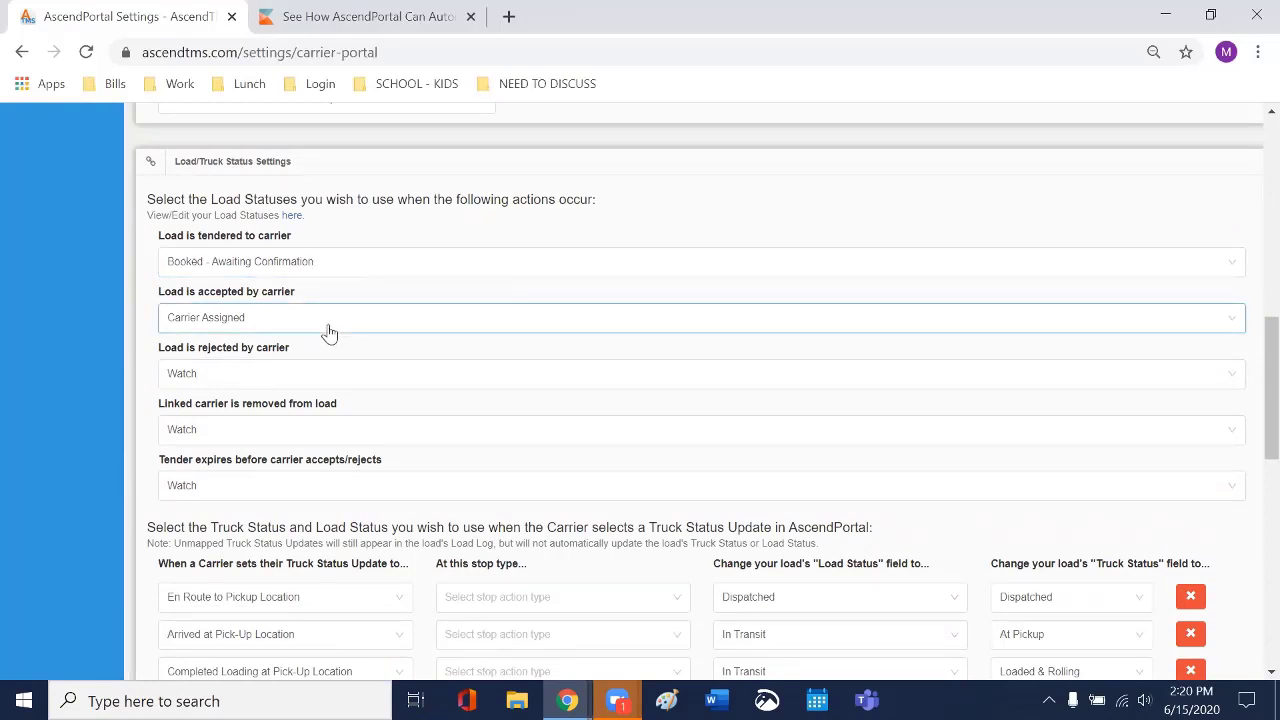
scroll(645, 570, down, 1)
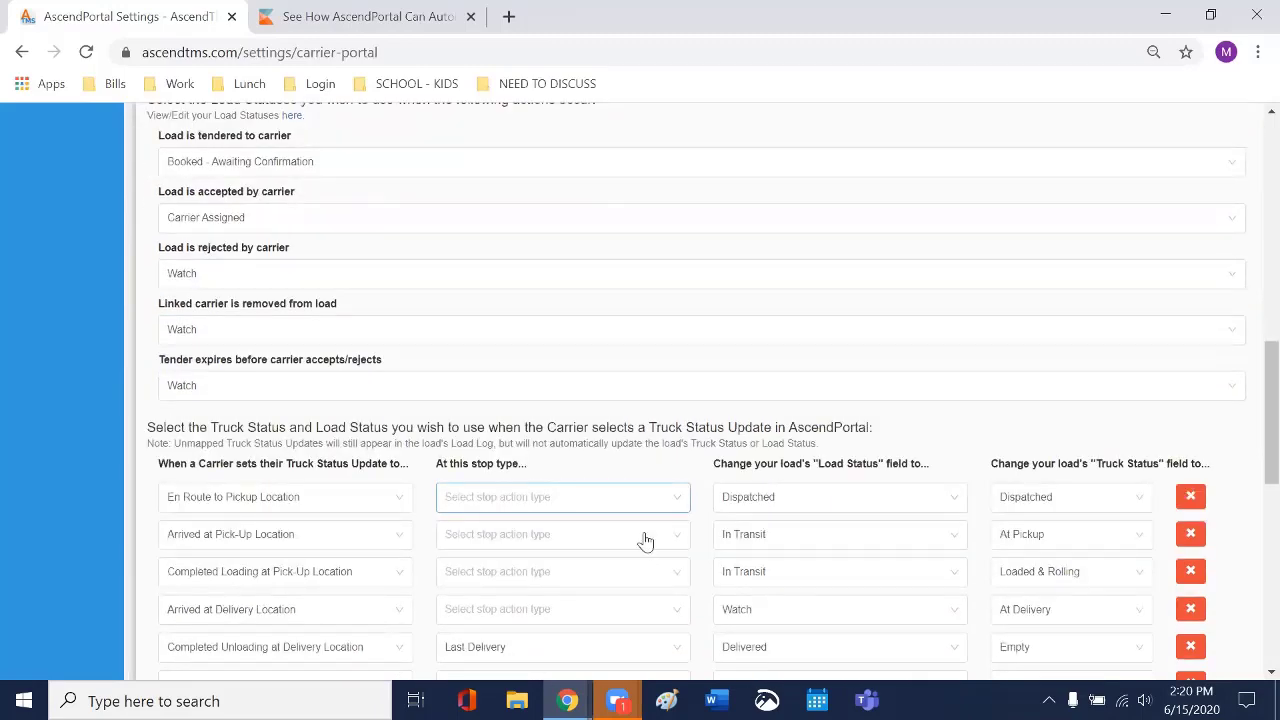
scroll(645, 541, down, 3)
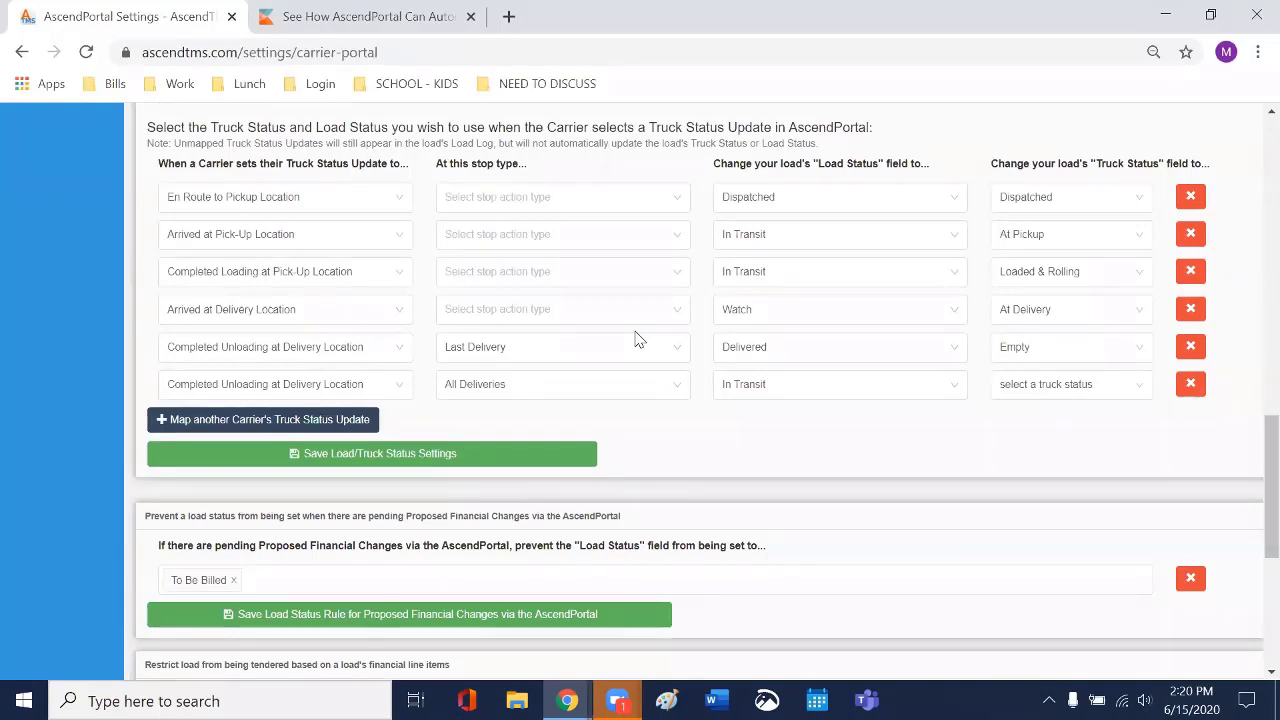
Step: Look through the carrier truck status updates available for the "En Route to Pickup Location" mapping, leaving the selection as it is
scroll(403, 303, up, 1)
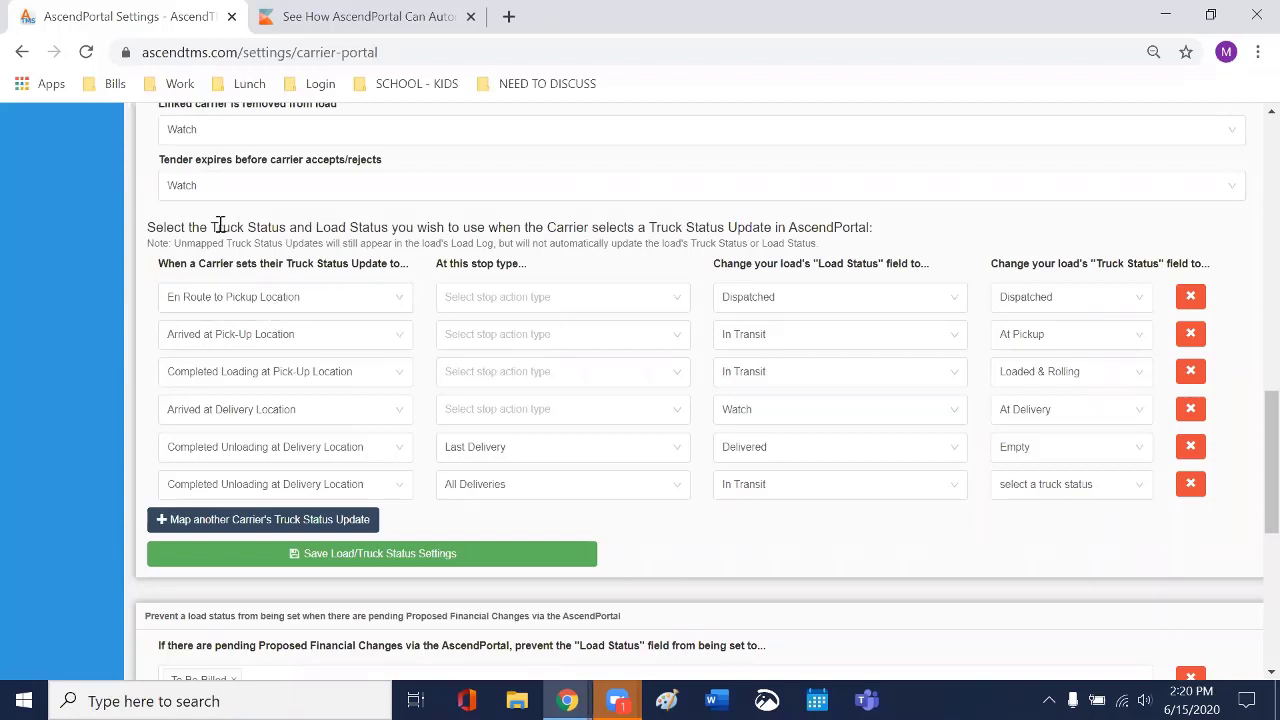
click(370, 310)
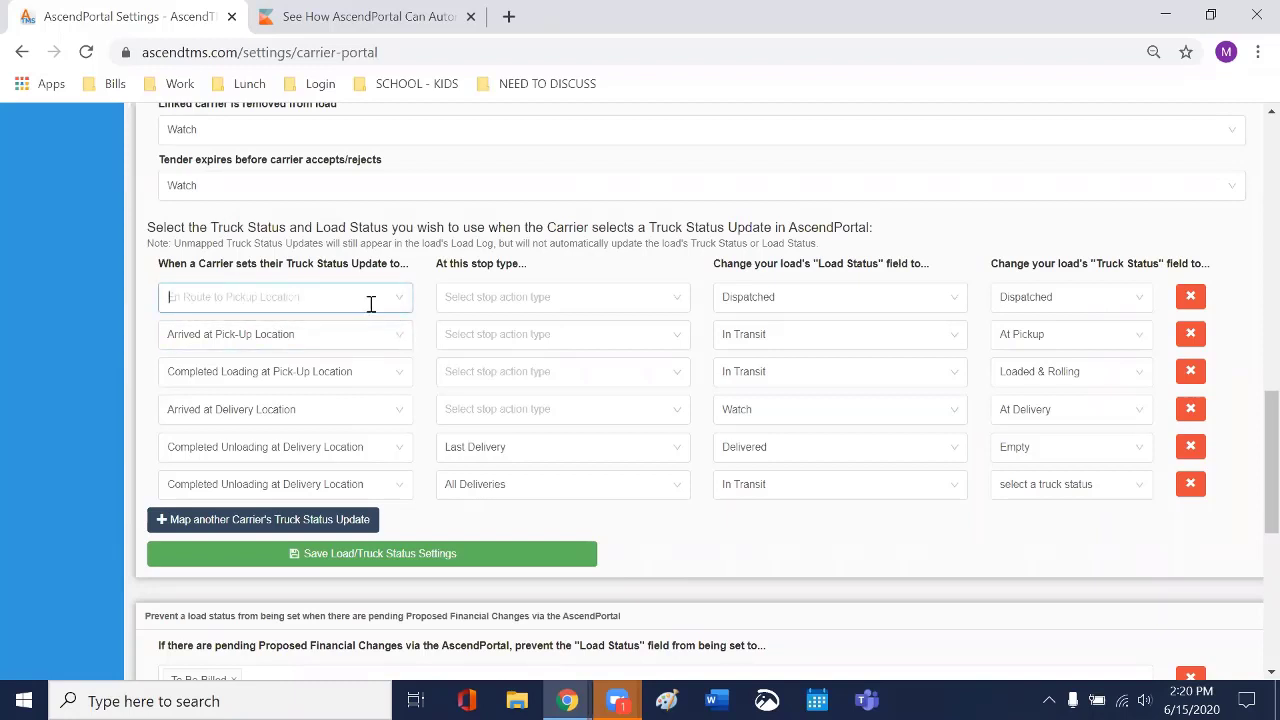
scroll(336, 375, up, 1)
scroll(336, 371, down, 3)
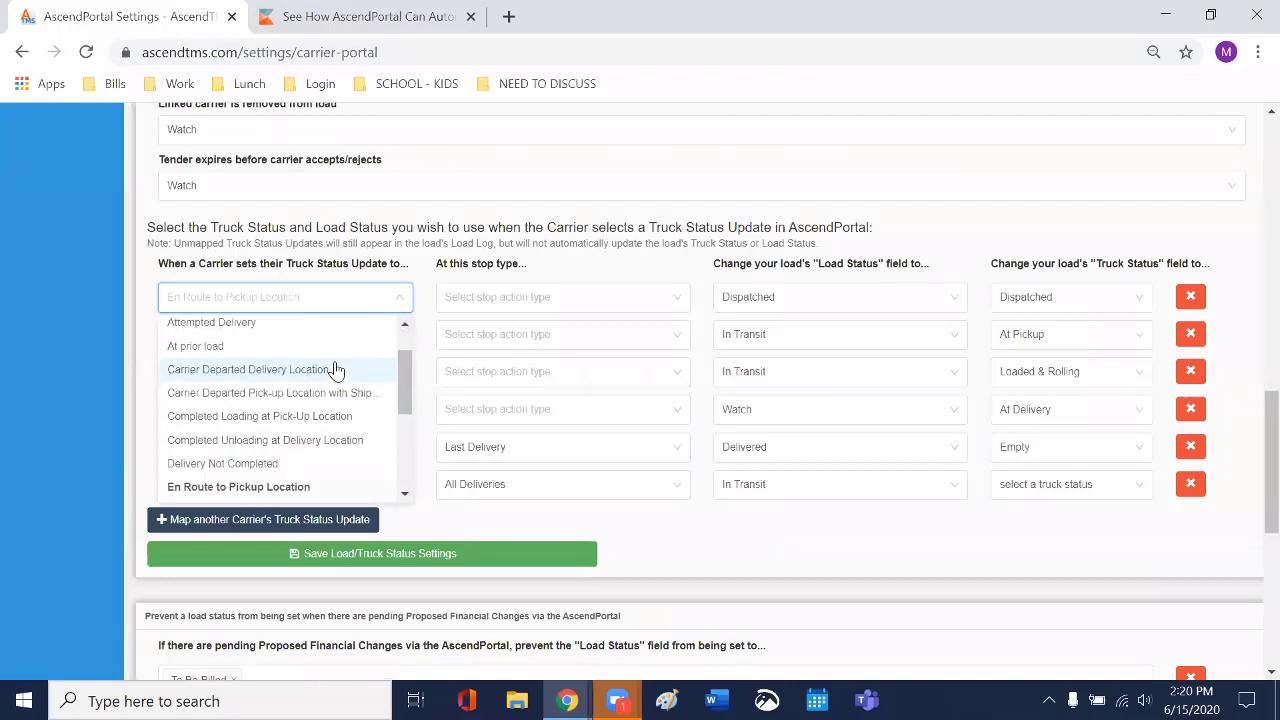
scroll(336, 371, up, 3)
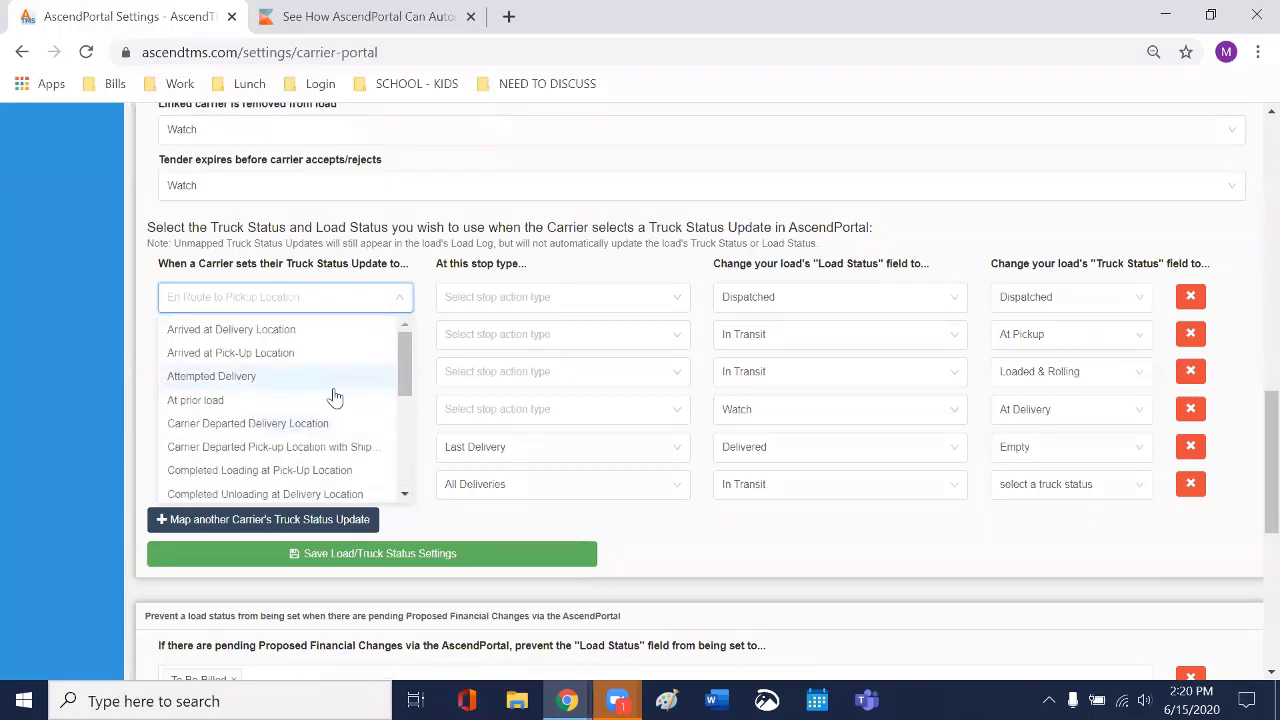
click(90, 346)
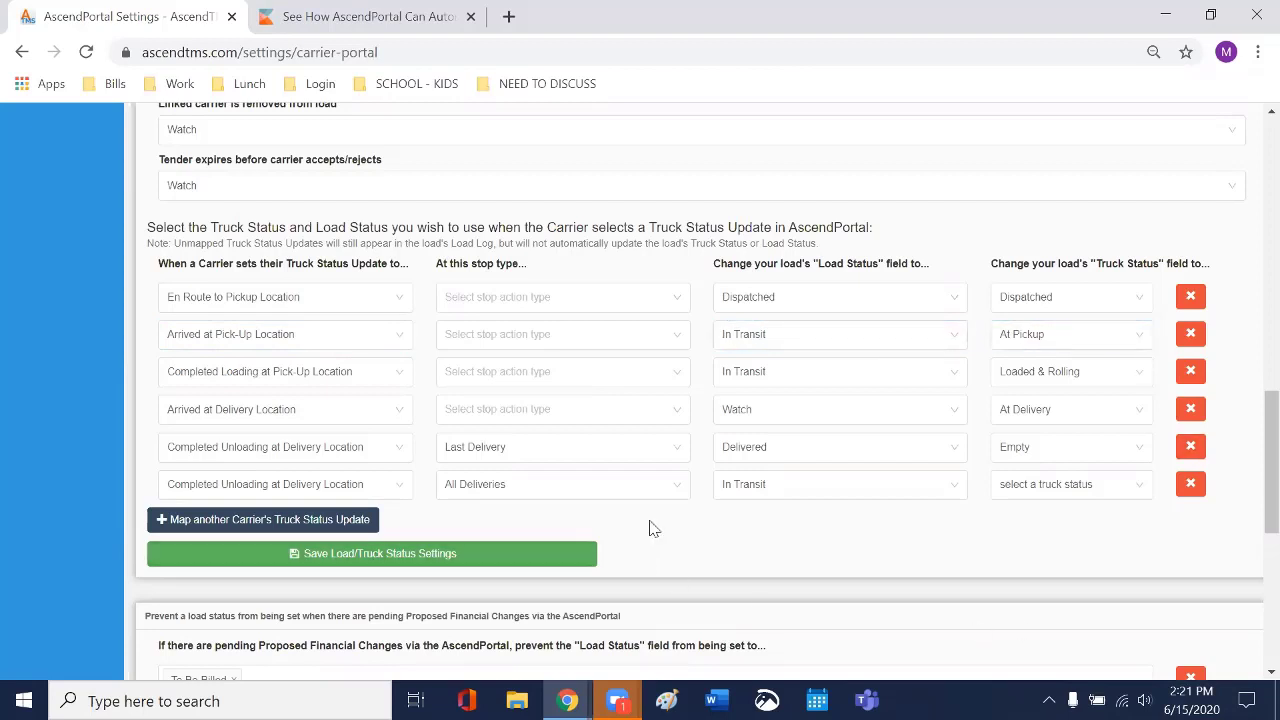
Step: Review the AscendPortal rules for pending Proposed Financial Changes, tender restrictions based on financial line items, and carrier stop scheduling
scroll(655, 537, down, 1)
scroll(660, 560, down, 4)
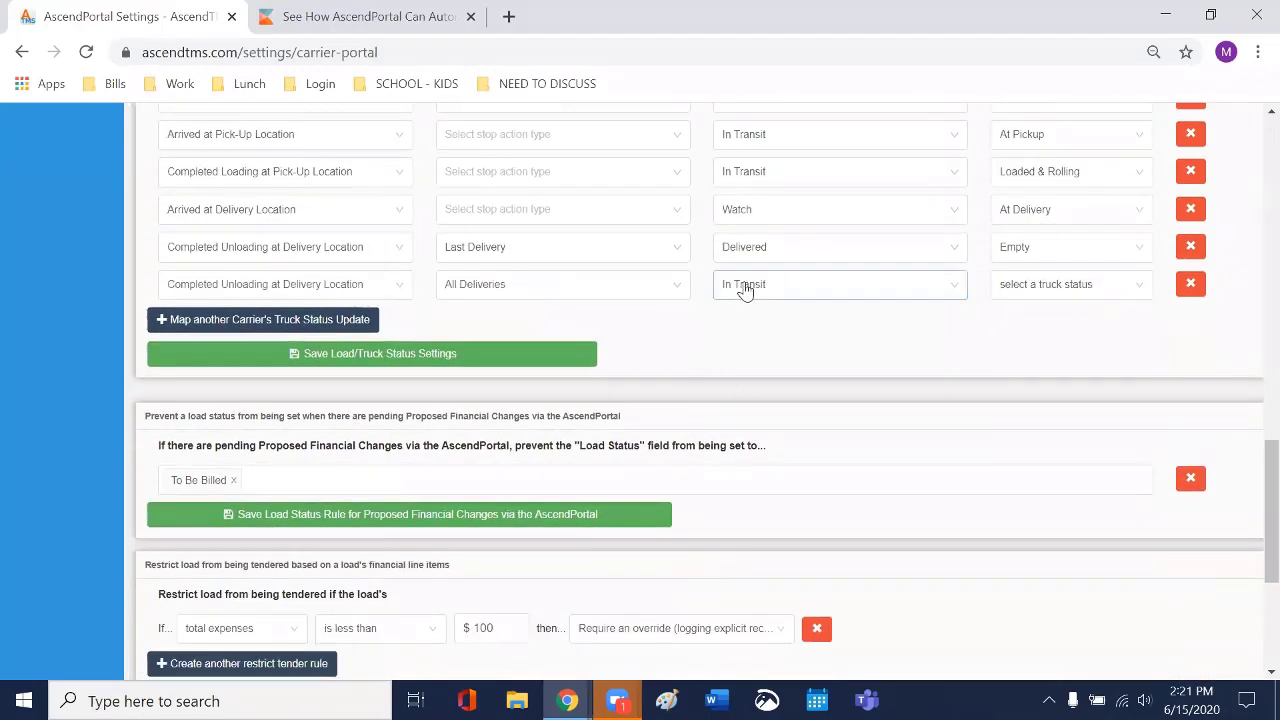
scroll(800, 340, down, 1)
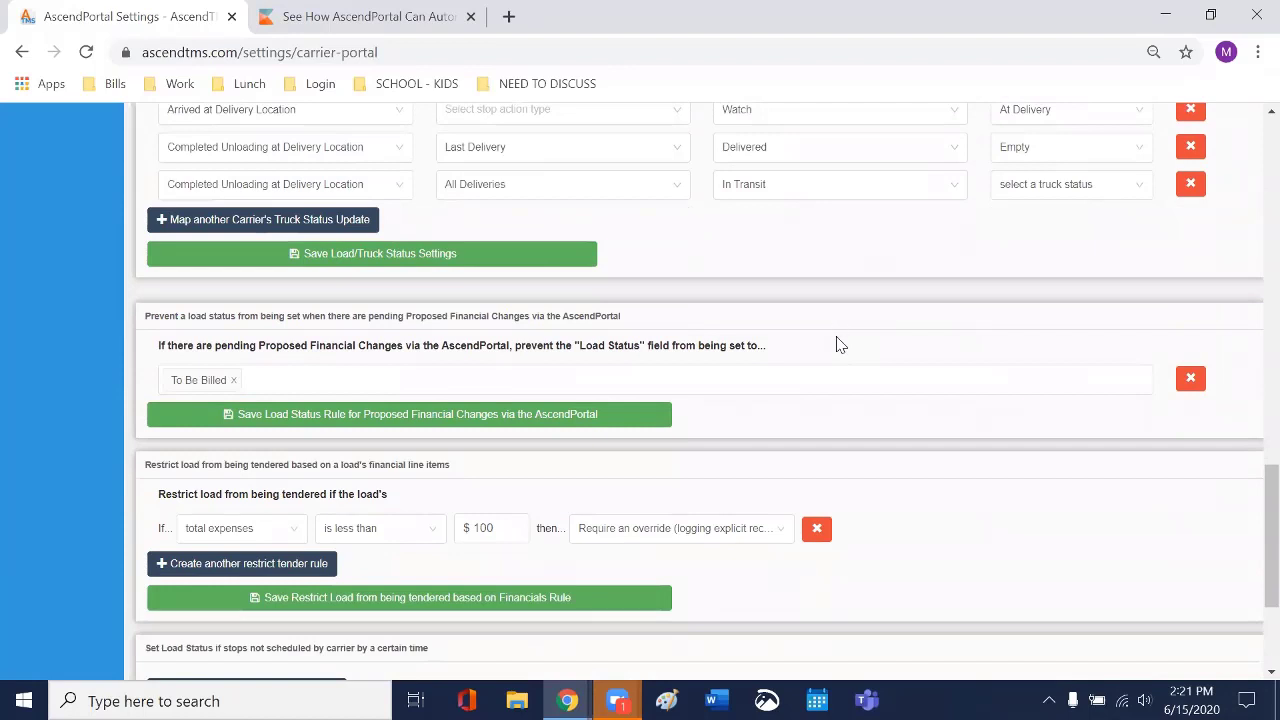
click(835, 379)
scroll(533, 325, down, 2)
scroll(533, 328, down, 1)
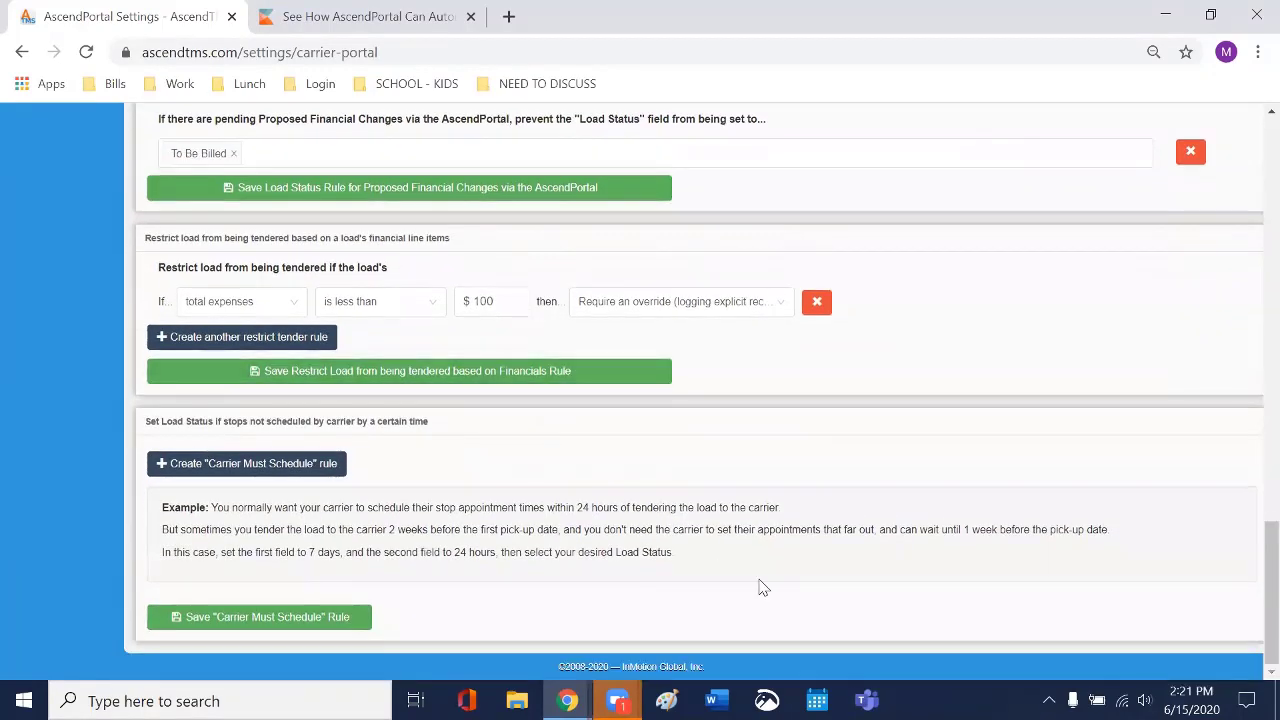
Step: Return to the settings overview and open the Automated Workflow Engine to view its check call status and carrier change rules
scroll(760, 582, up, 1)
scroll(760, 582, up, 15)
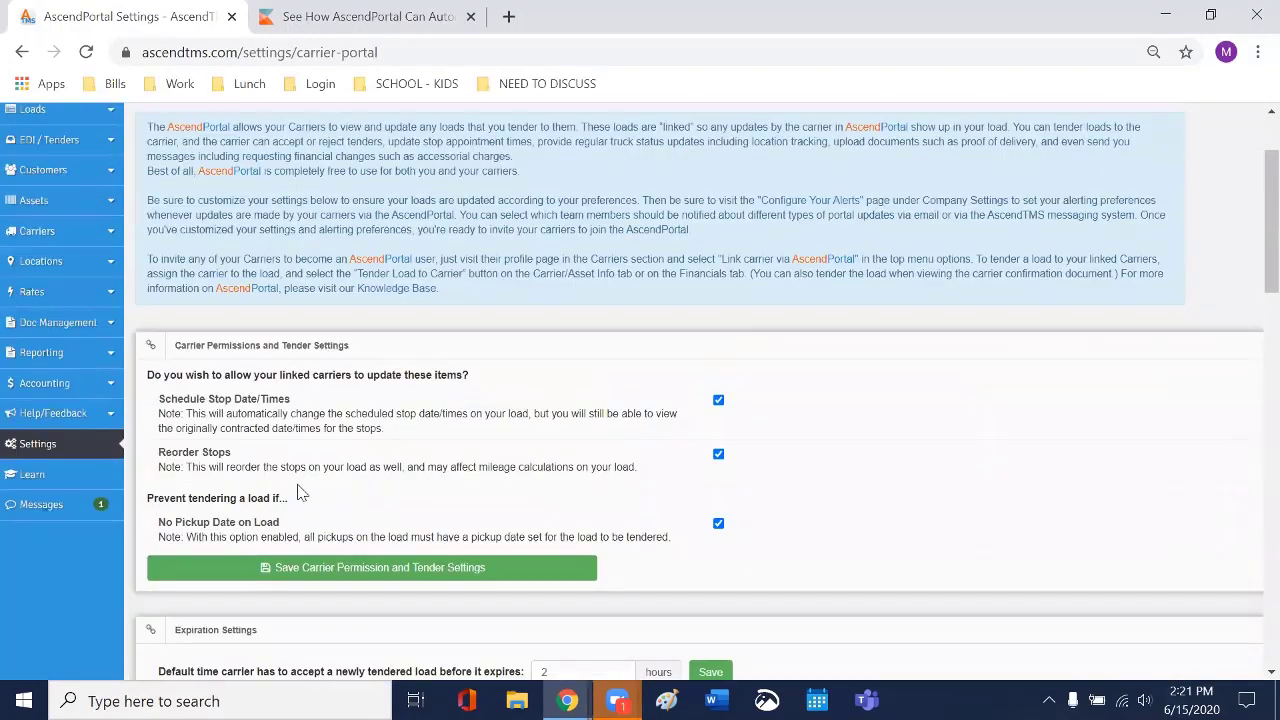
click(55, 443)
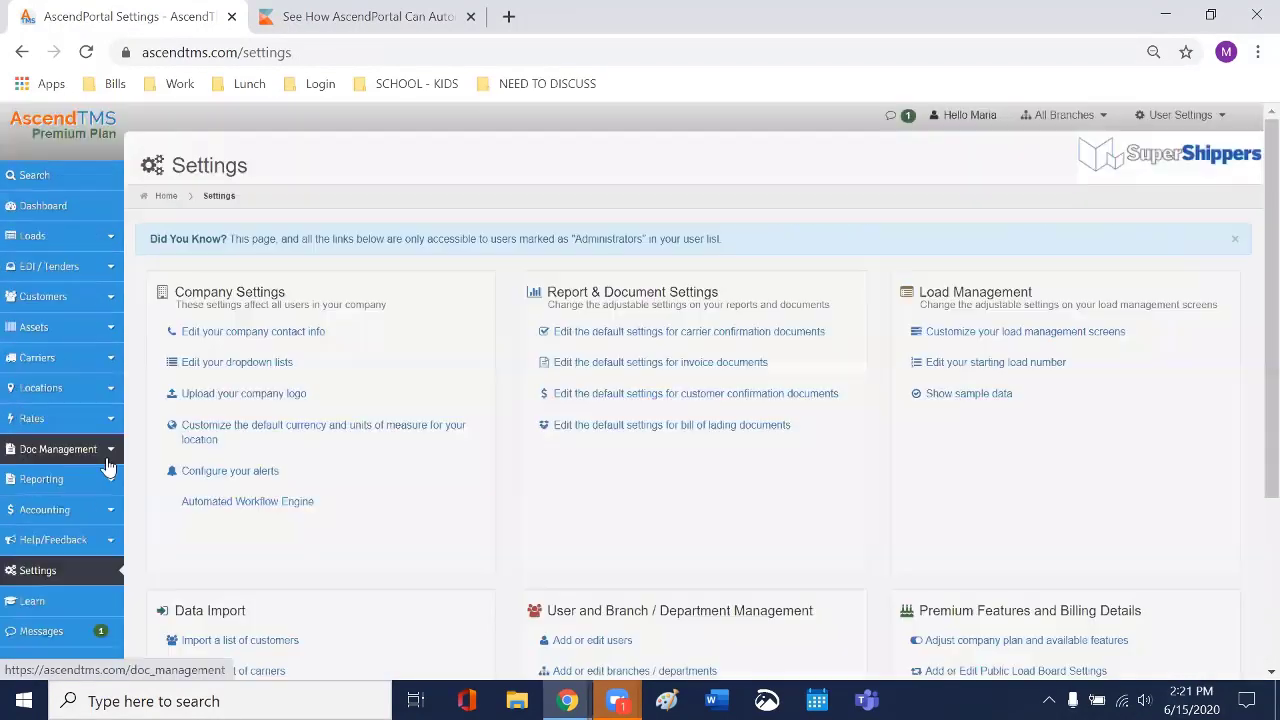
click(308, 510)
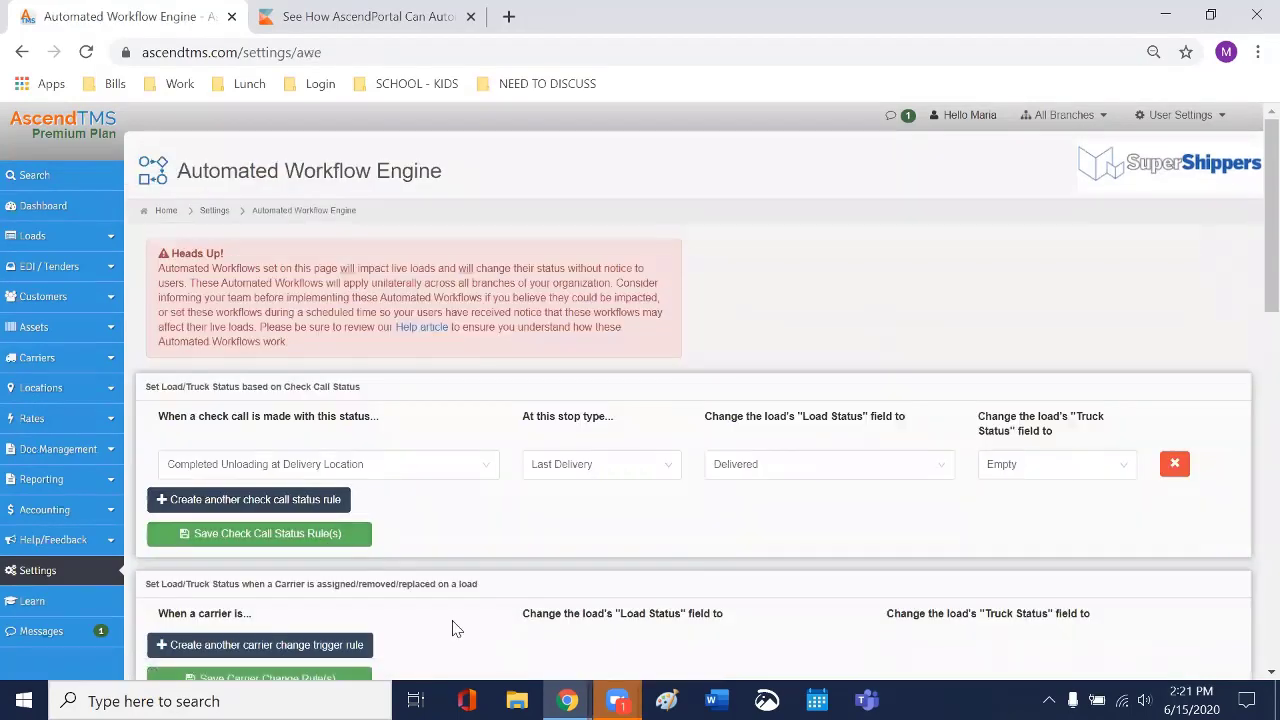
scroll(480, 590, down, 1)
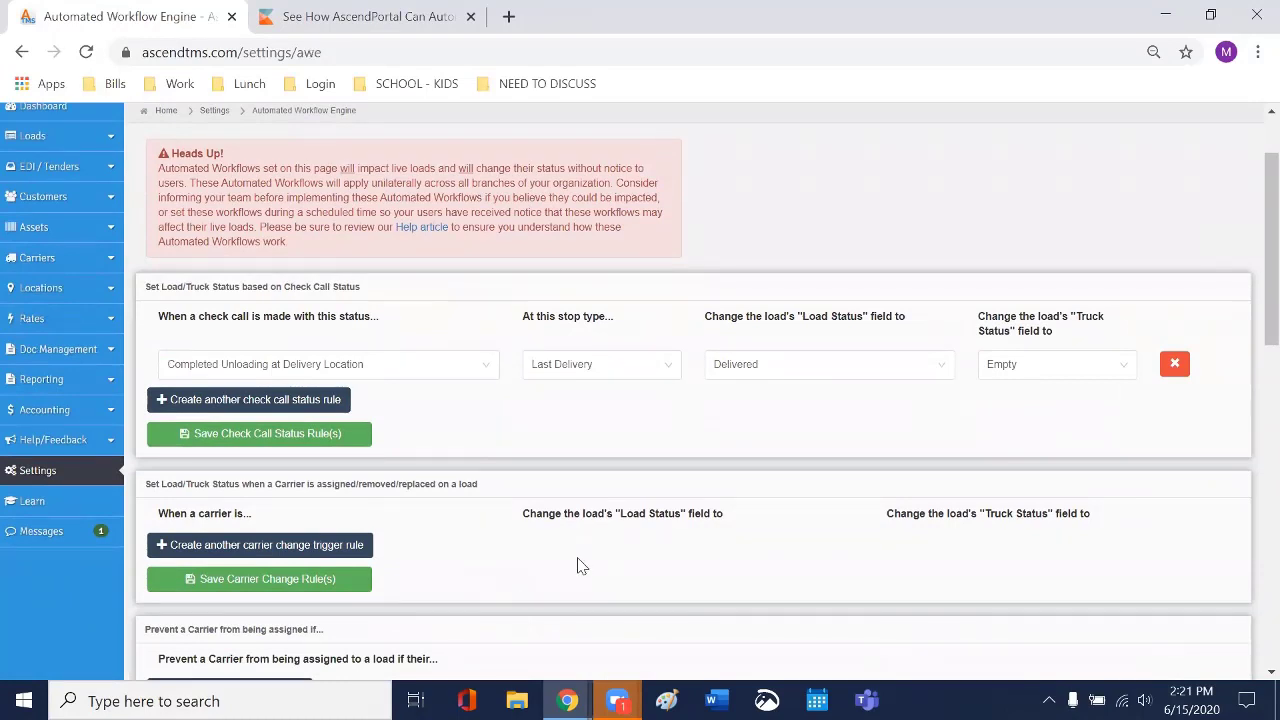
Step: Go back to the settings overview, reopen the Automated Workflow Engine, and review its rule sections through the carrier assignment restrictions
click(37, 472)
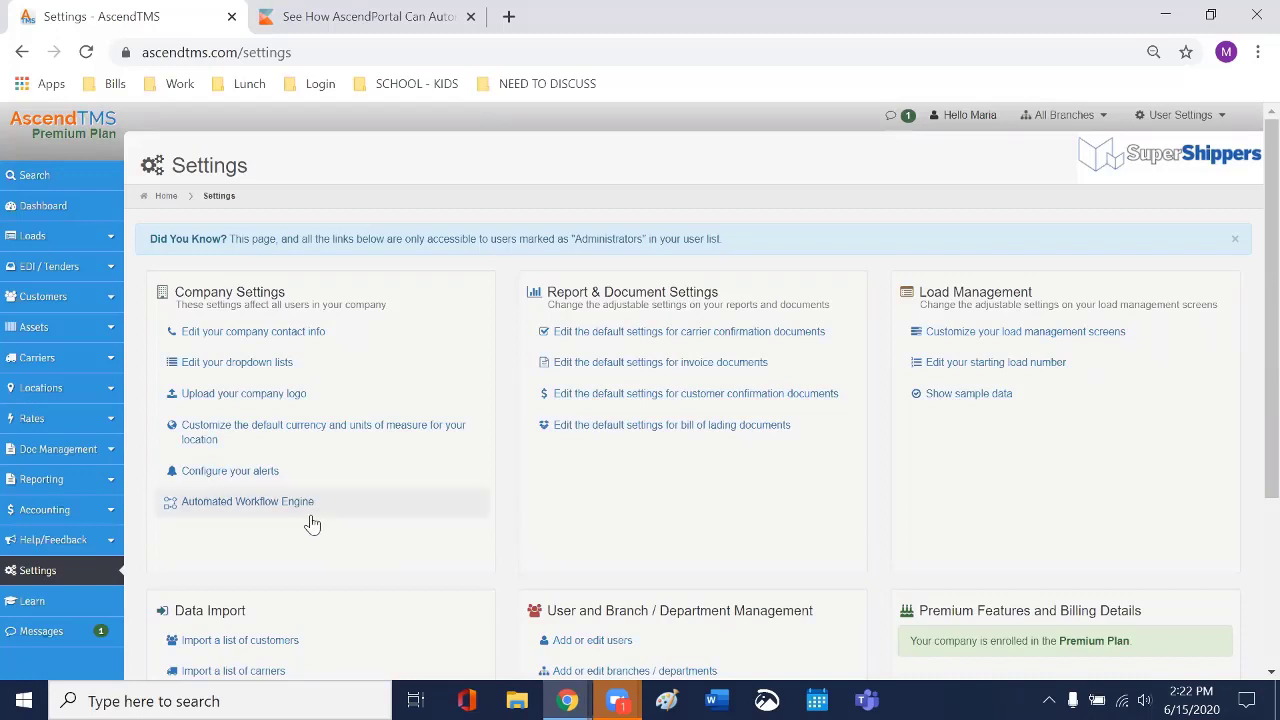
click(242, 509)
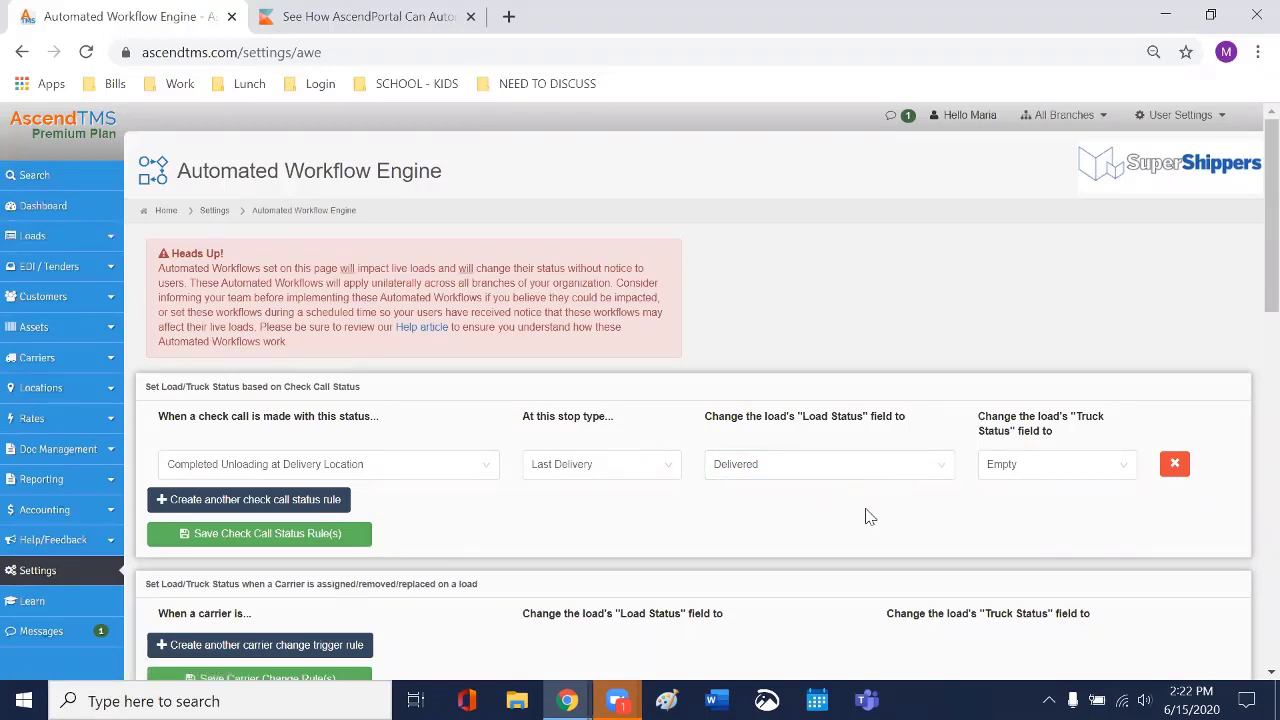
scroll(869, 516, down, 1)
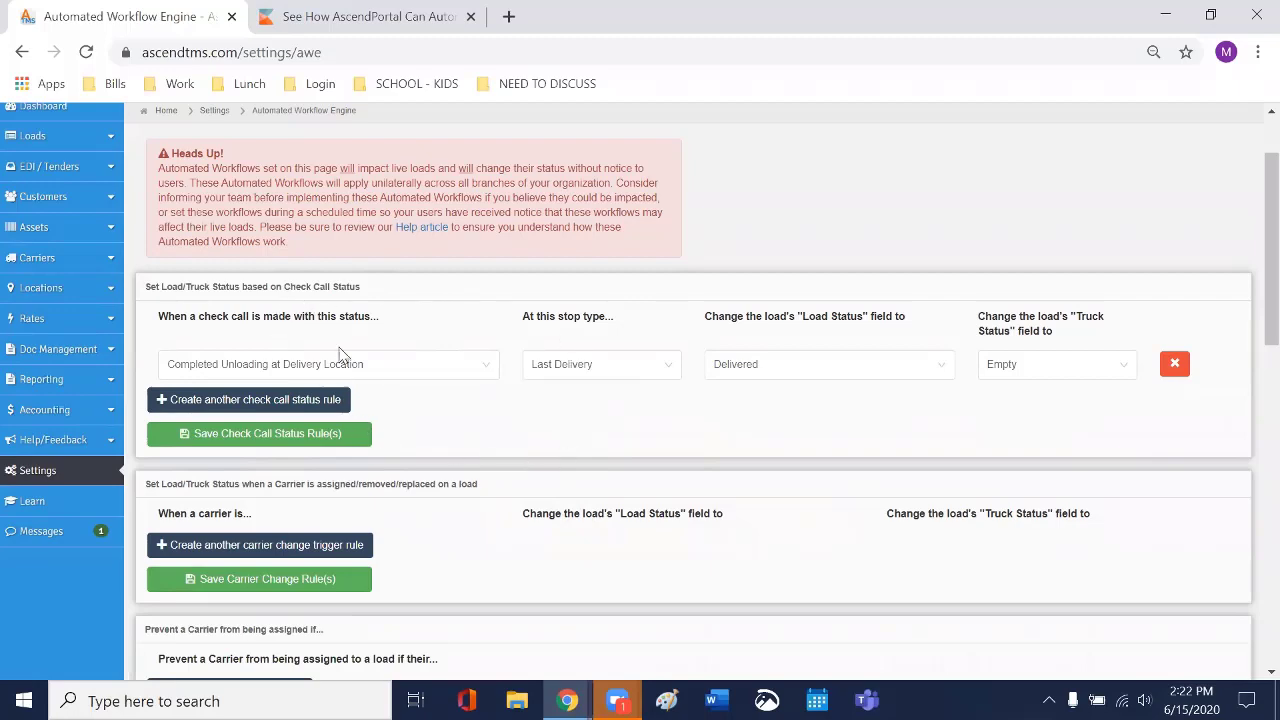
scroll(586, 450, down, 1)
scroll(588, 440, down, 2)
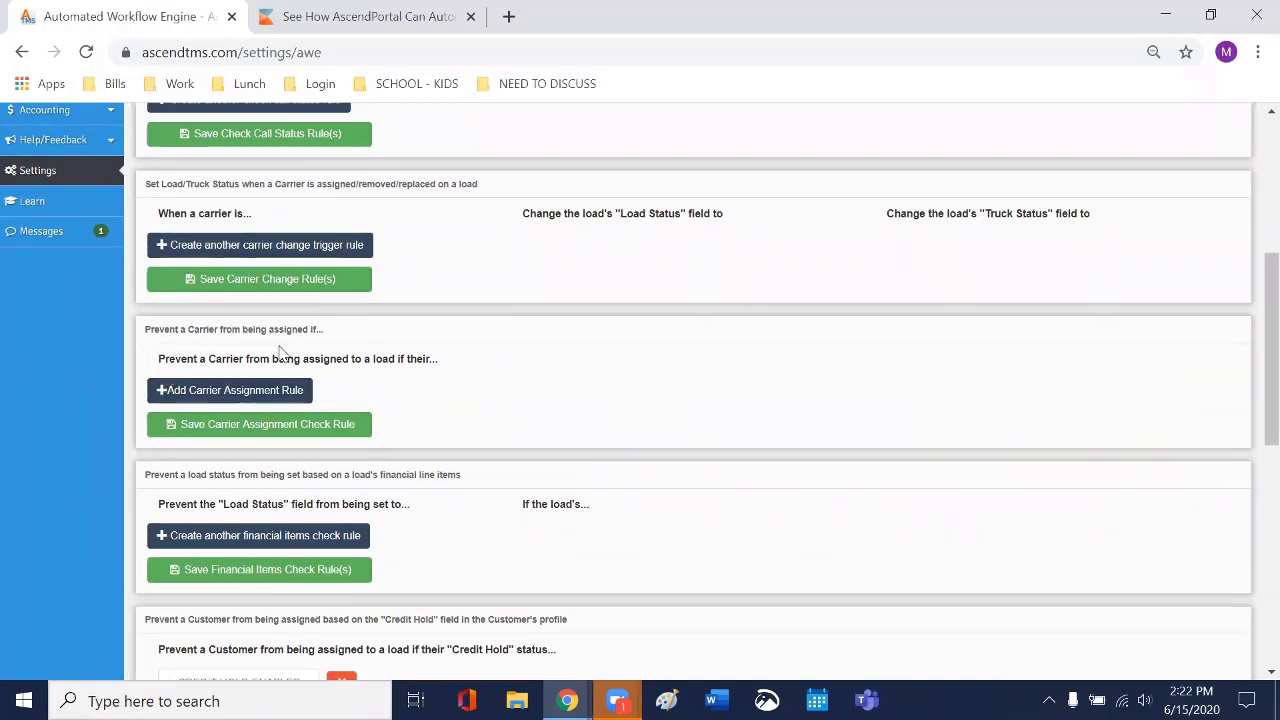
Step: Add a carrier assignment rule that prevents assigning a carrier to a load if "Primary Insurance has not been entered"
click(219, 393)
click(223, 393)
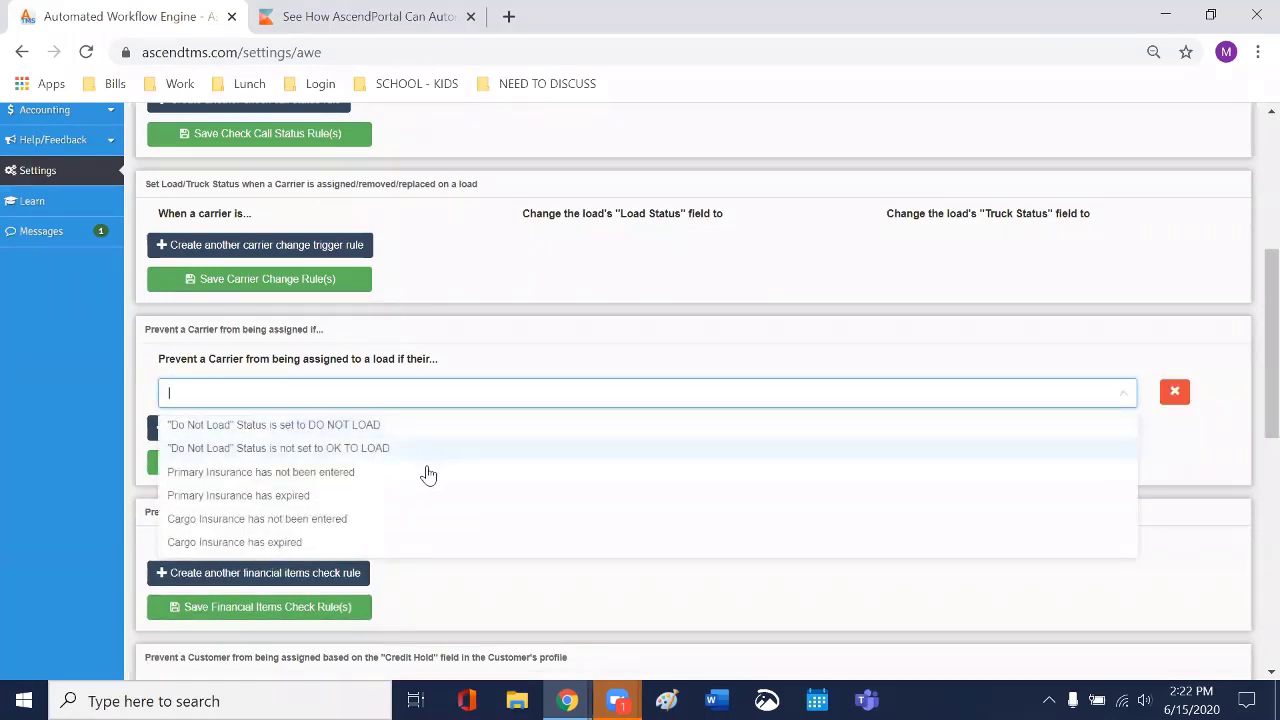
click(338, 480)
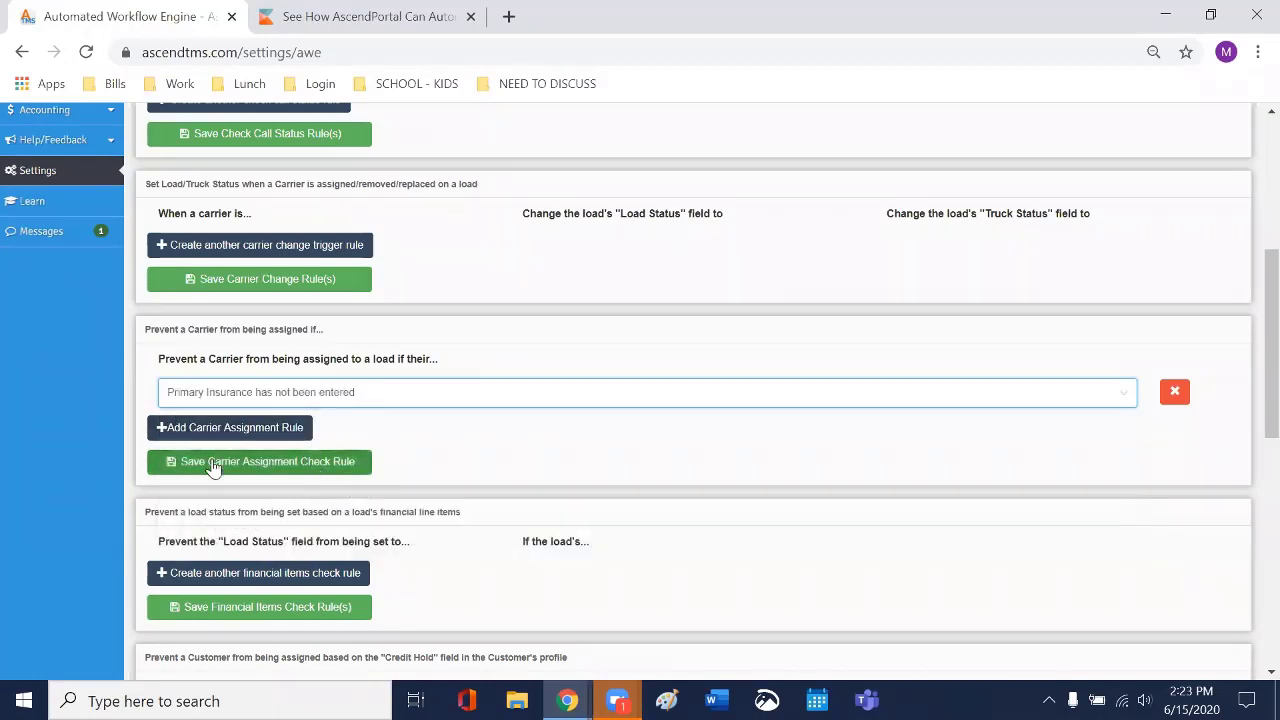
click(533, 404)
click(346, 478)
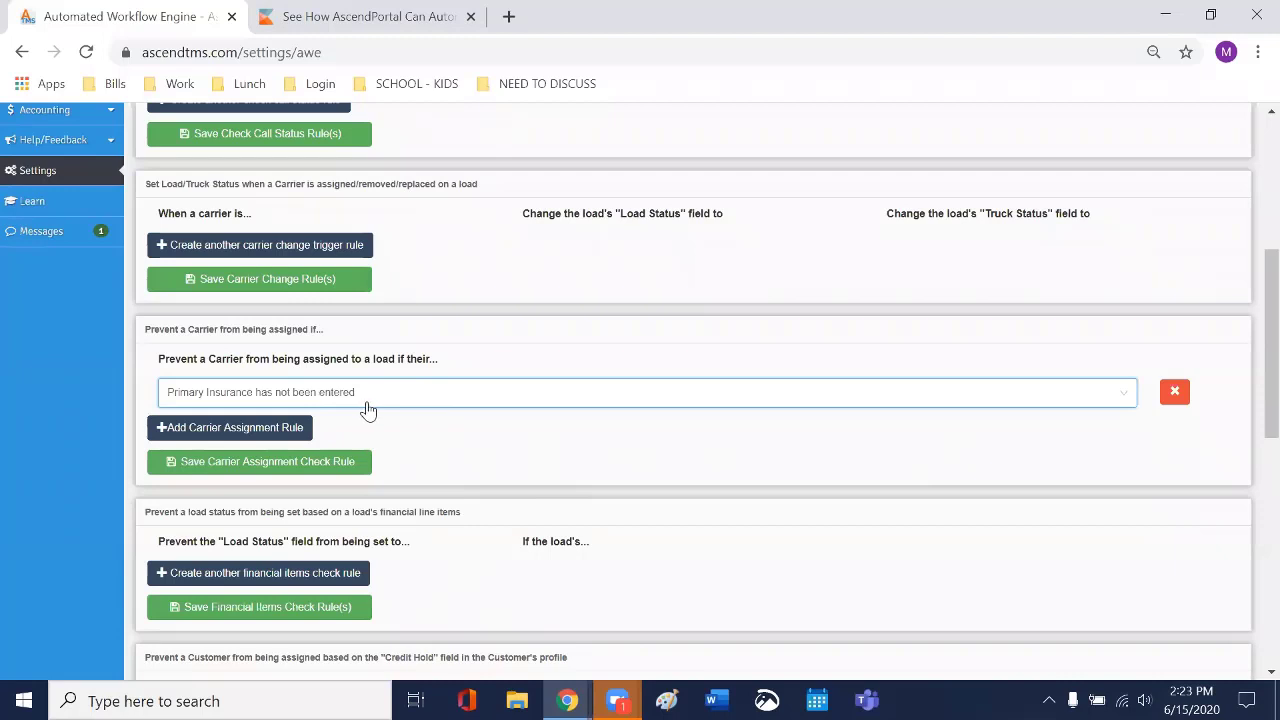
Step: Remove the carrier assignment rule and add a new one set to "Primary Insurance has not been entered"
click(1175, 393)
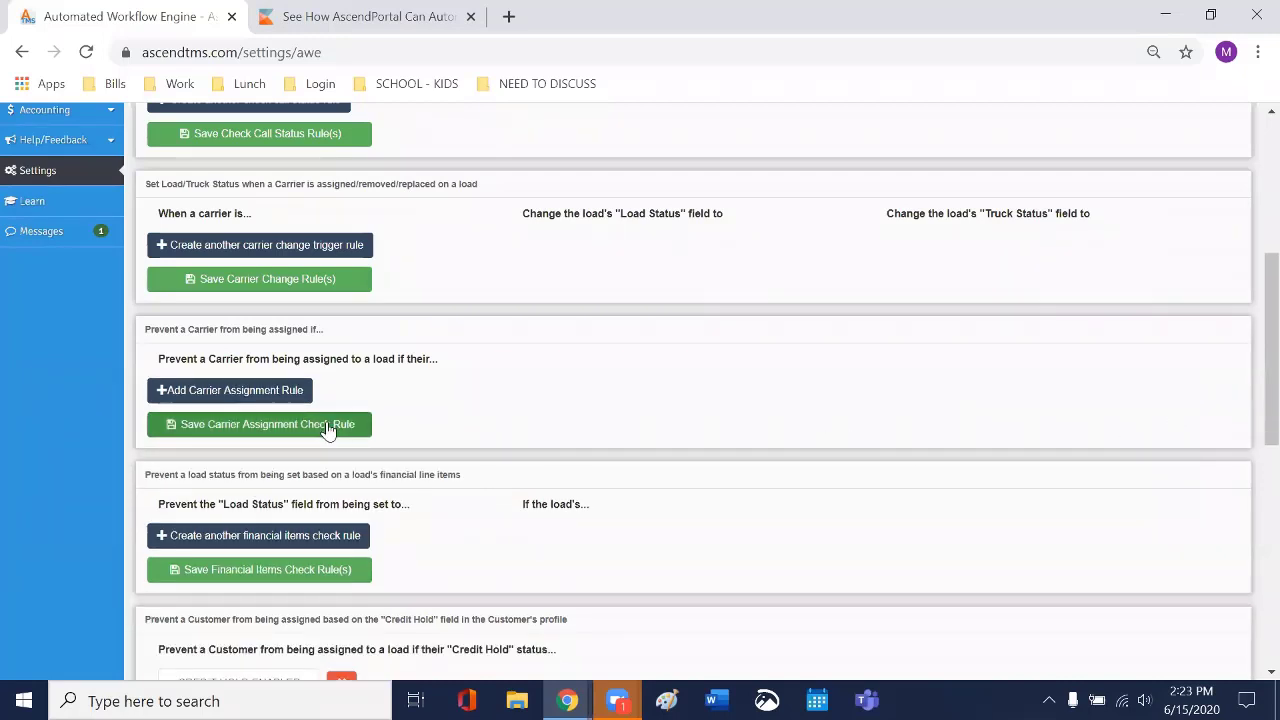
click(203, 389)
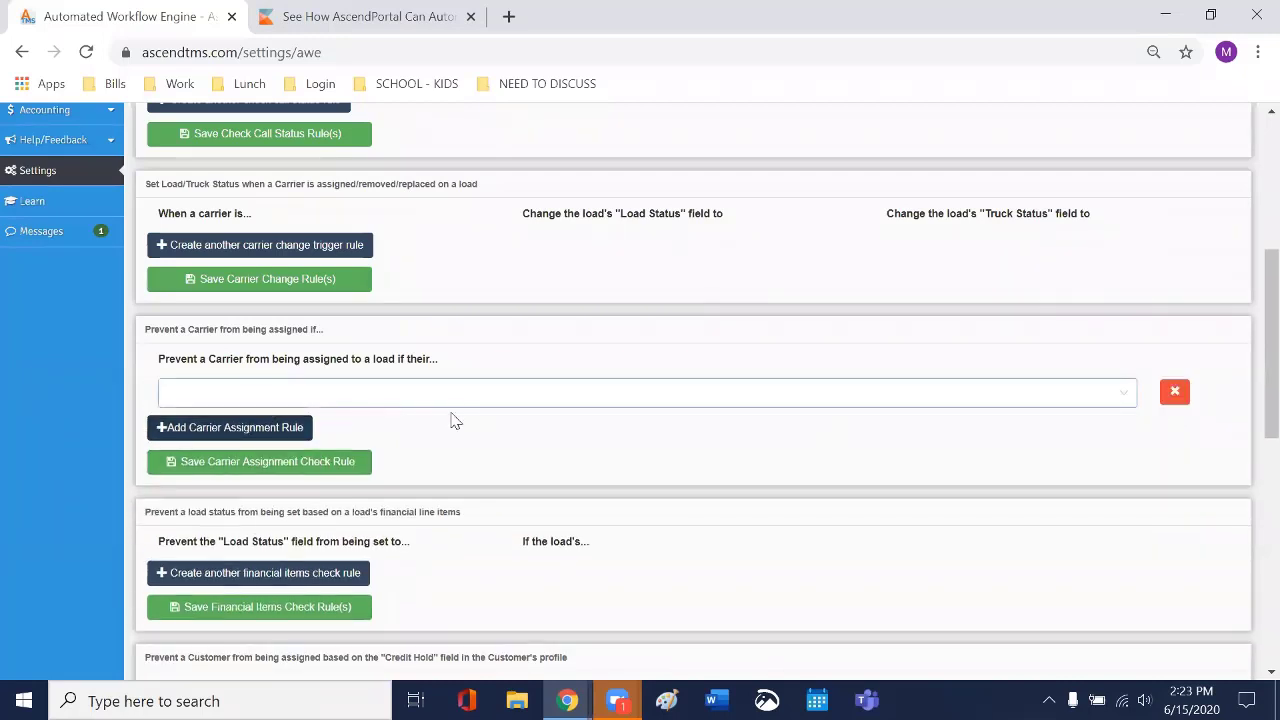
click(448, 400)
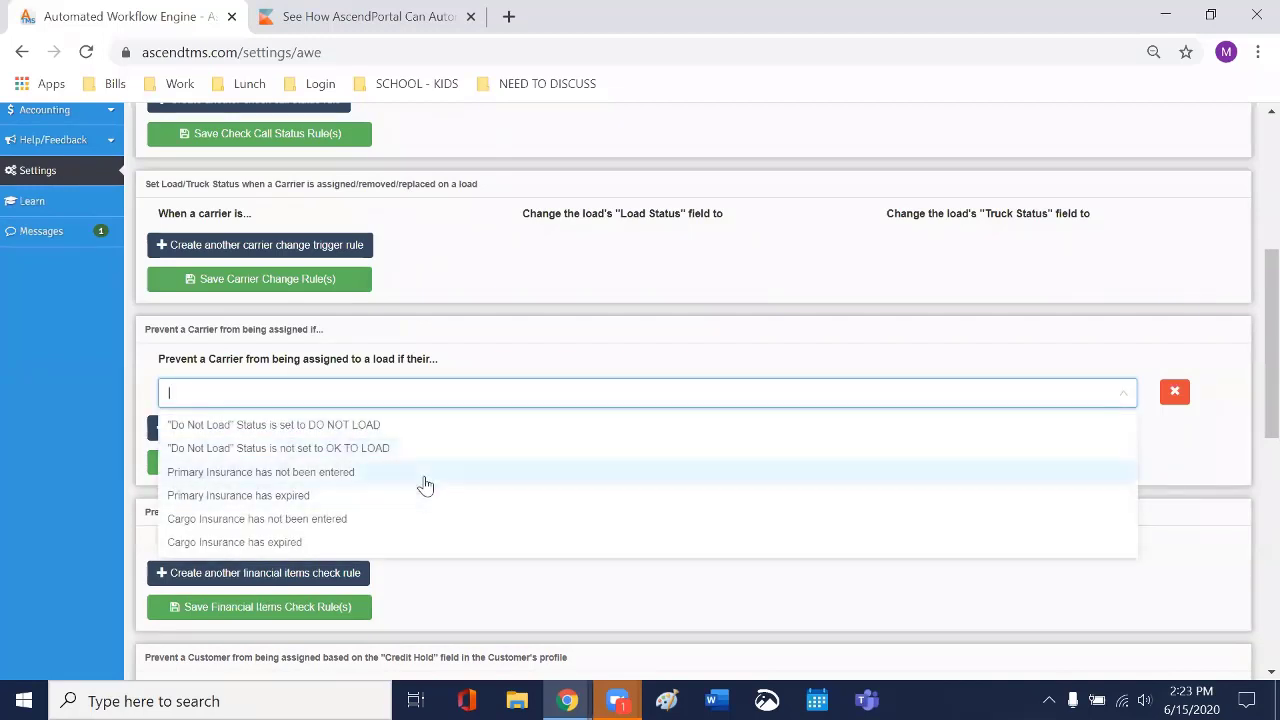
click(423, 474)
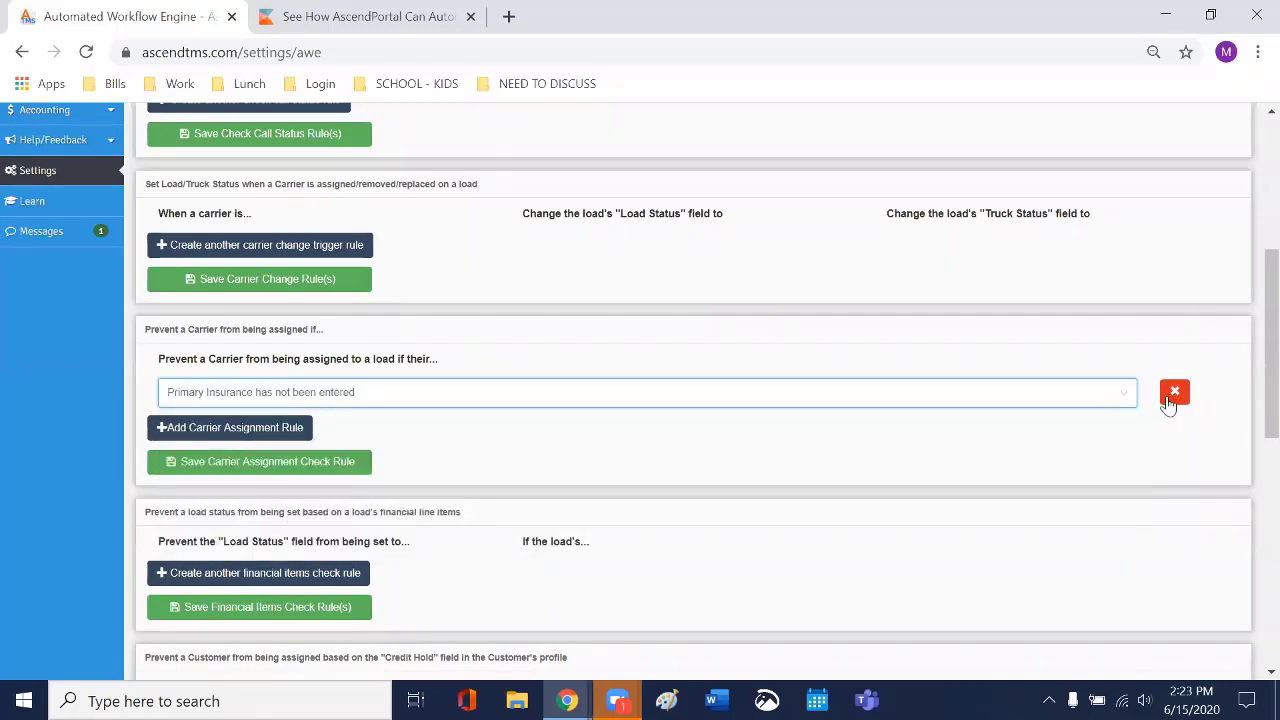
Step: Delete the "Primary Insurance has not been entered" rule and save the carrier assignment rules
click(1174, 396)
click(307, 428)
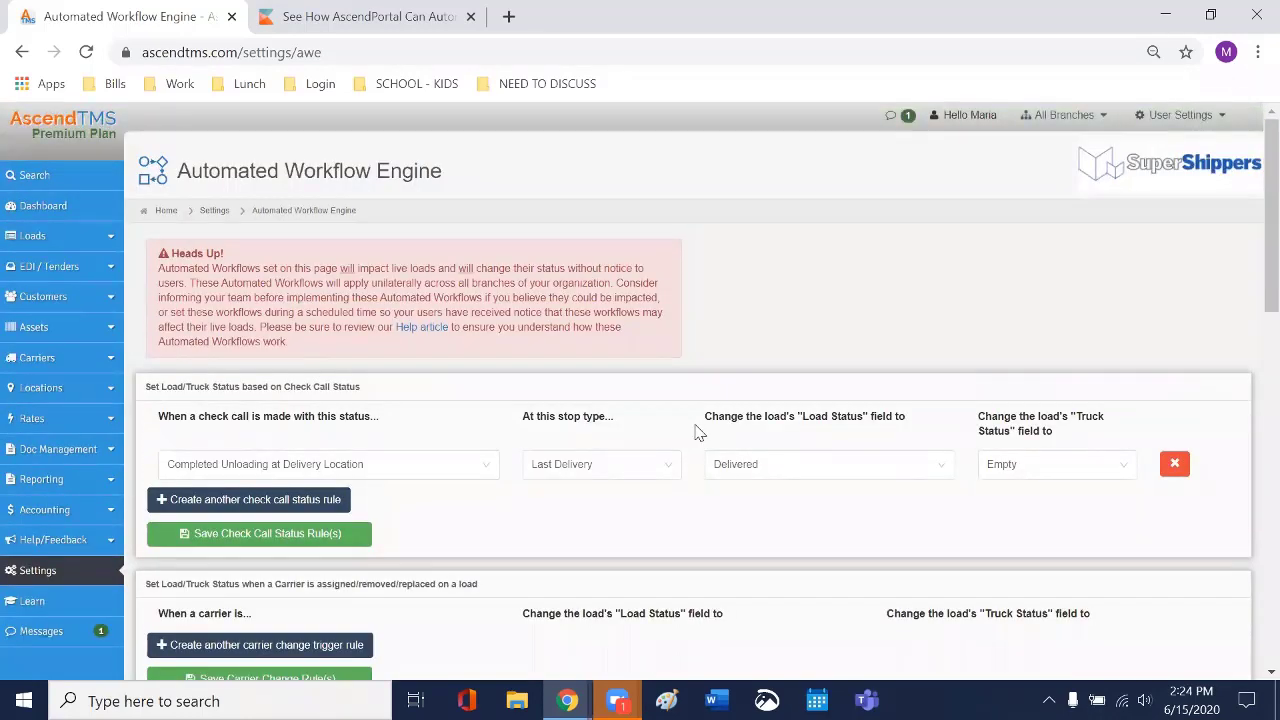
Step: Create a financial items check rule that prevents the Load Status field from being set to "To Be Billed"
scroll(686, 413, down, 5)
scroll(686, 411, up, 2)
scroll(729, 486, down, 2)
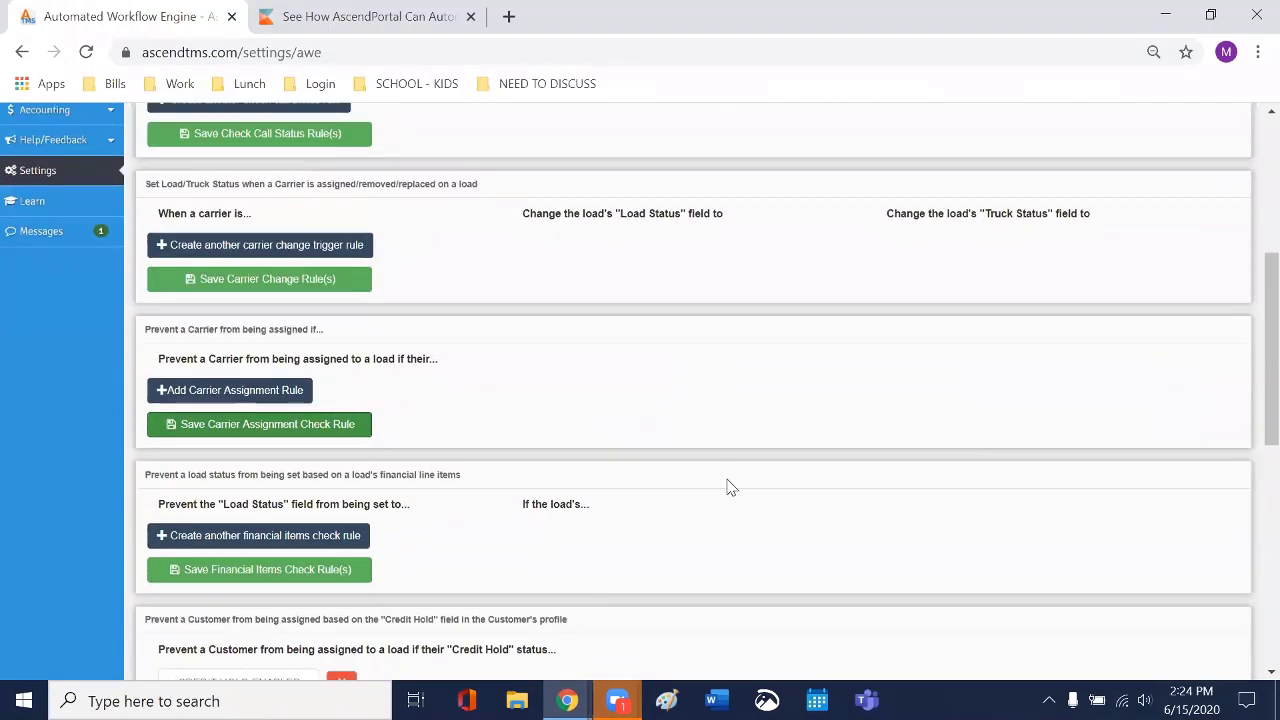
scroll(733, 480, down, 1)
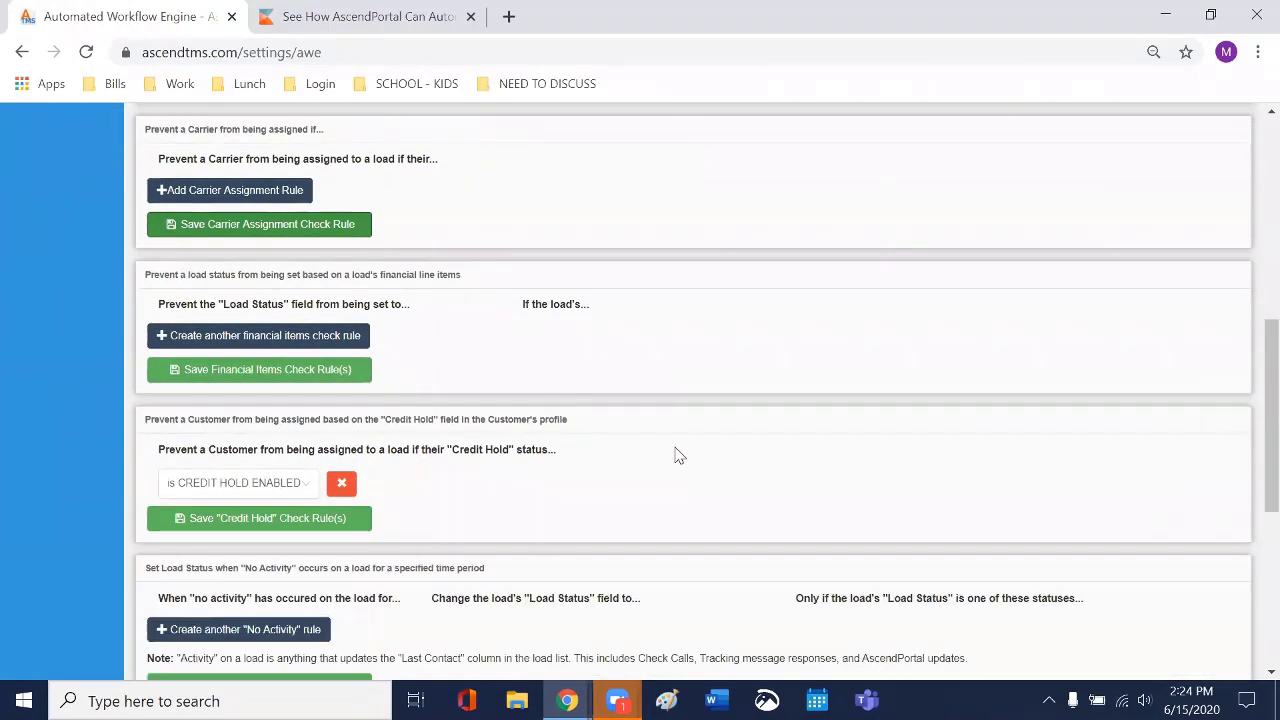
click(349, 341)
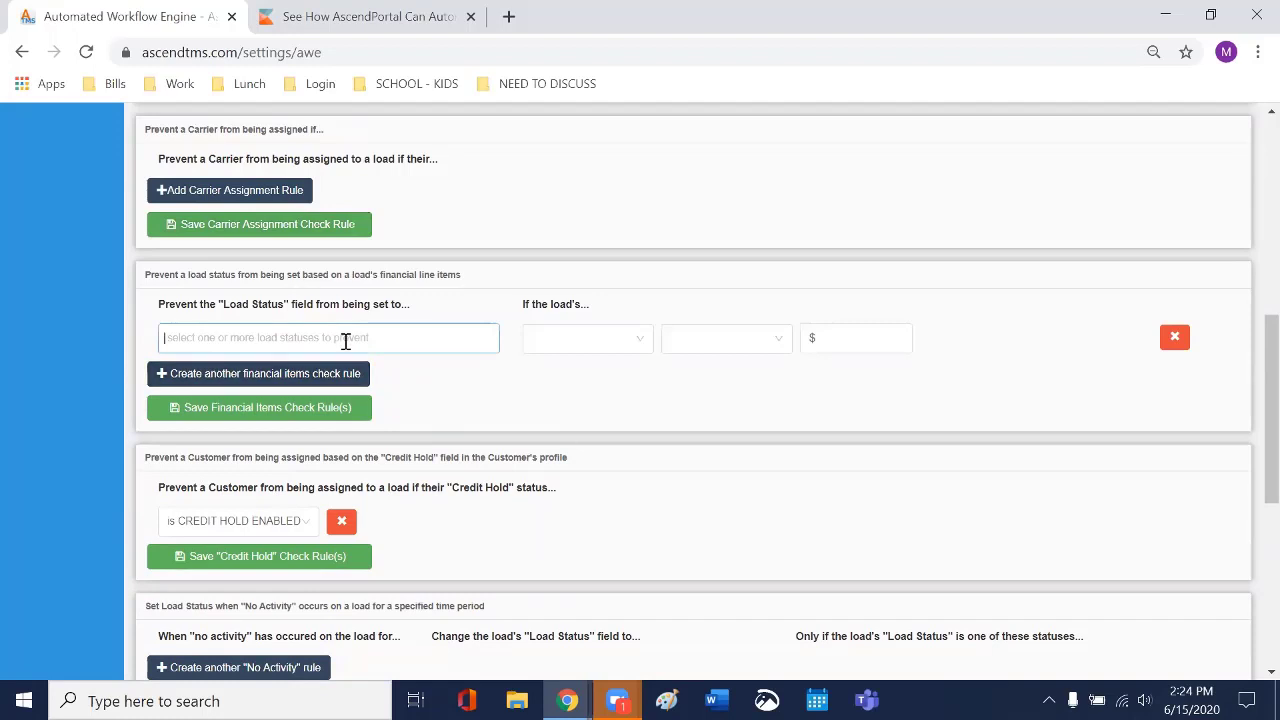
click(345, 340)
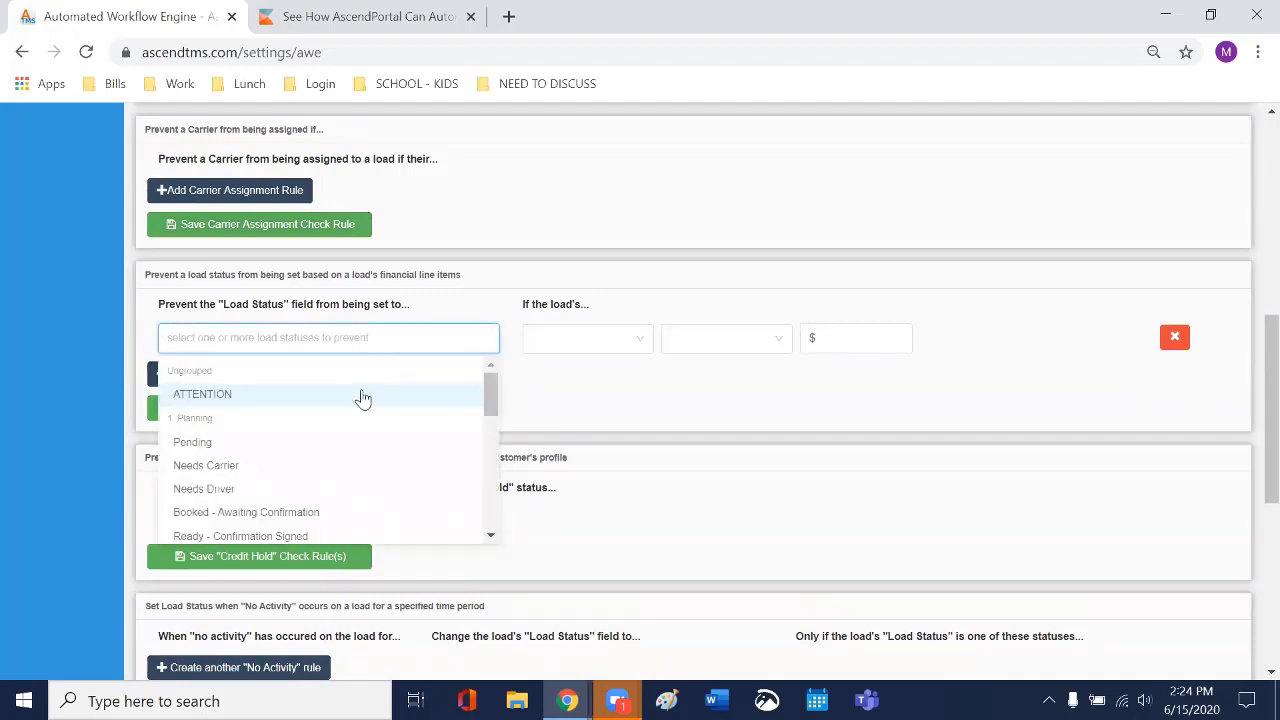
scroll(360, 400, down, 2)
scroll(325, 498, down, 1)
click(290, 452)
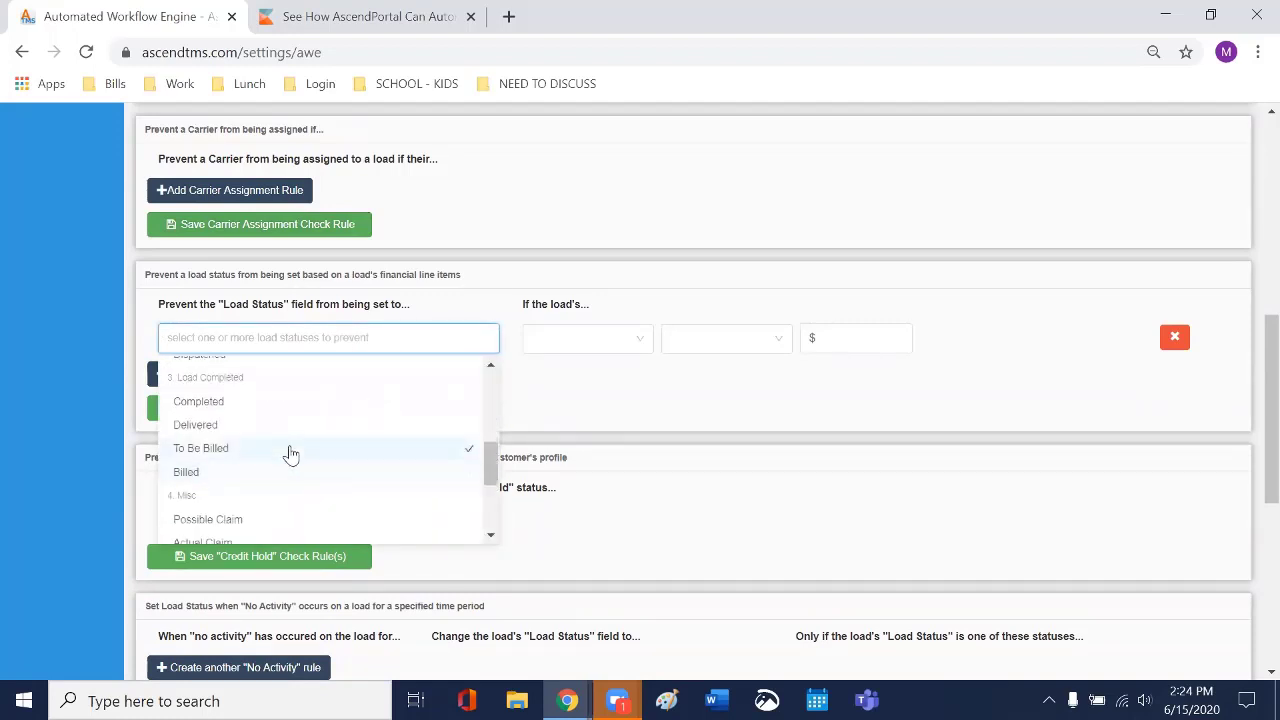
Step: Set the financial items rule's condition to total income is less than $1
click(580, 340)
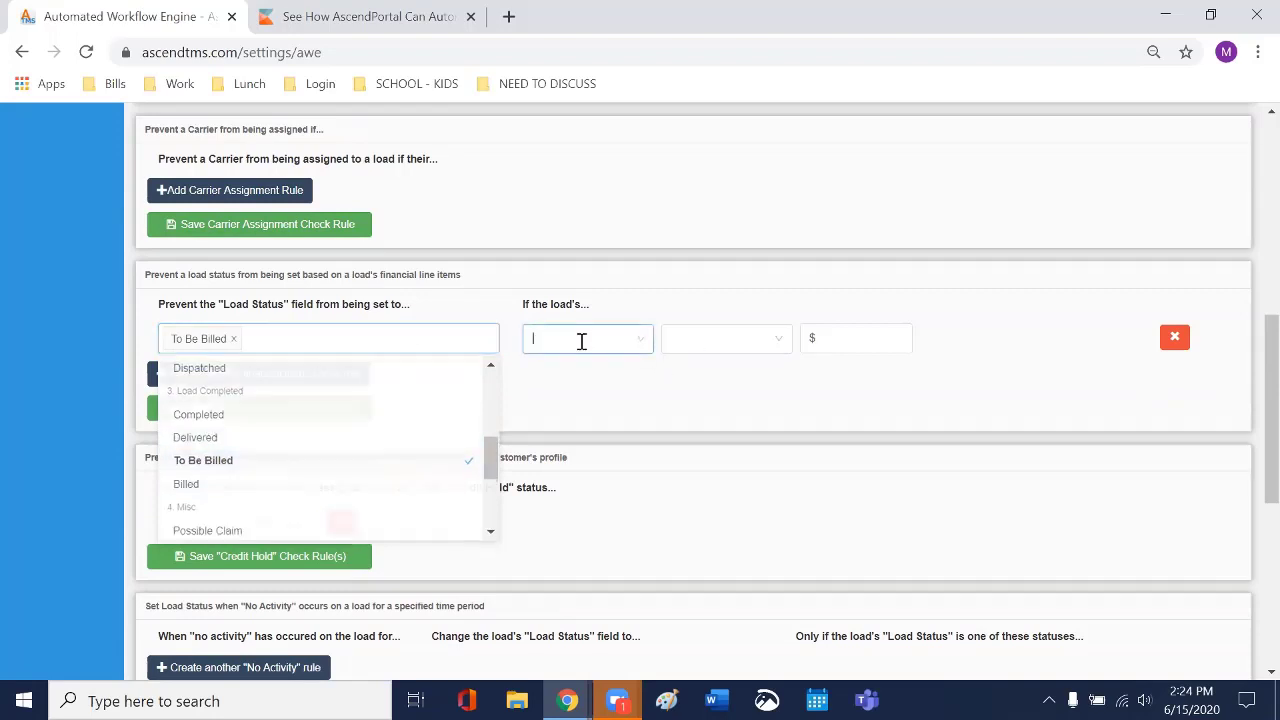
click(596, 377)
click(717, 340)
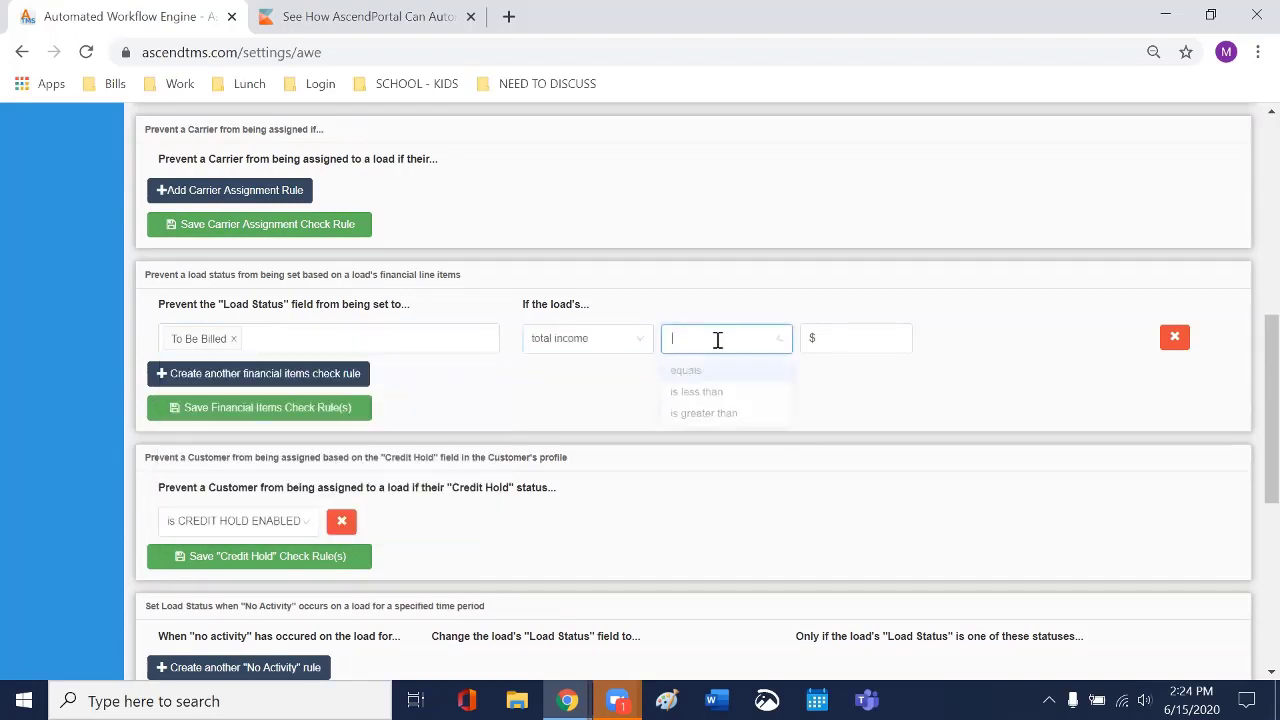
click(737, 397)
click(839, 345)
text(1)
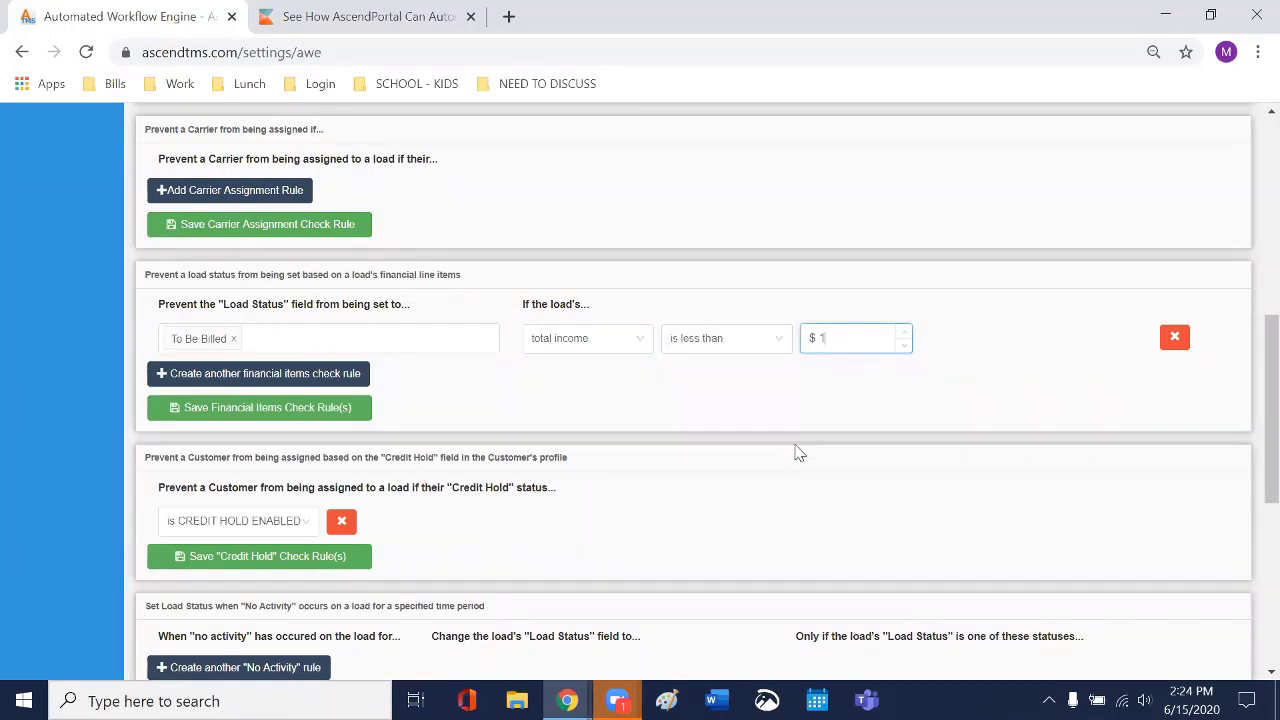
click(791, 444)
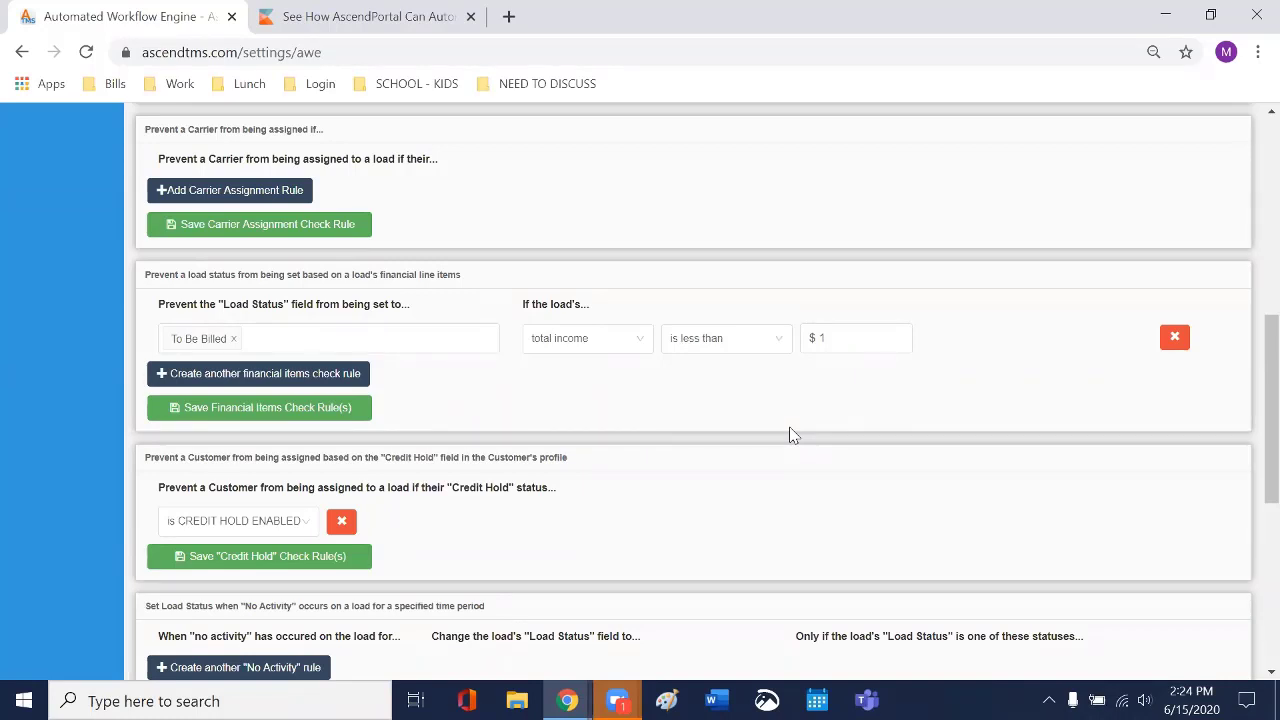
Step: Check the comparison options of the financial items check rule, keep the choice, and delete the rule
click(651, 358)
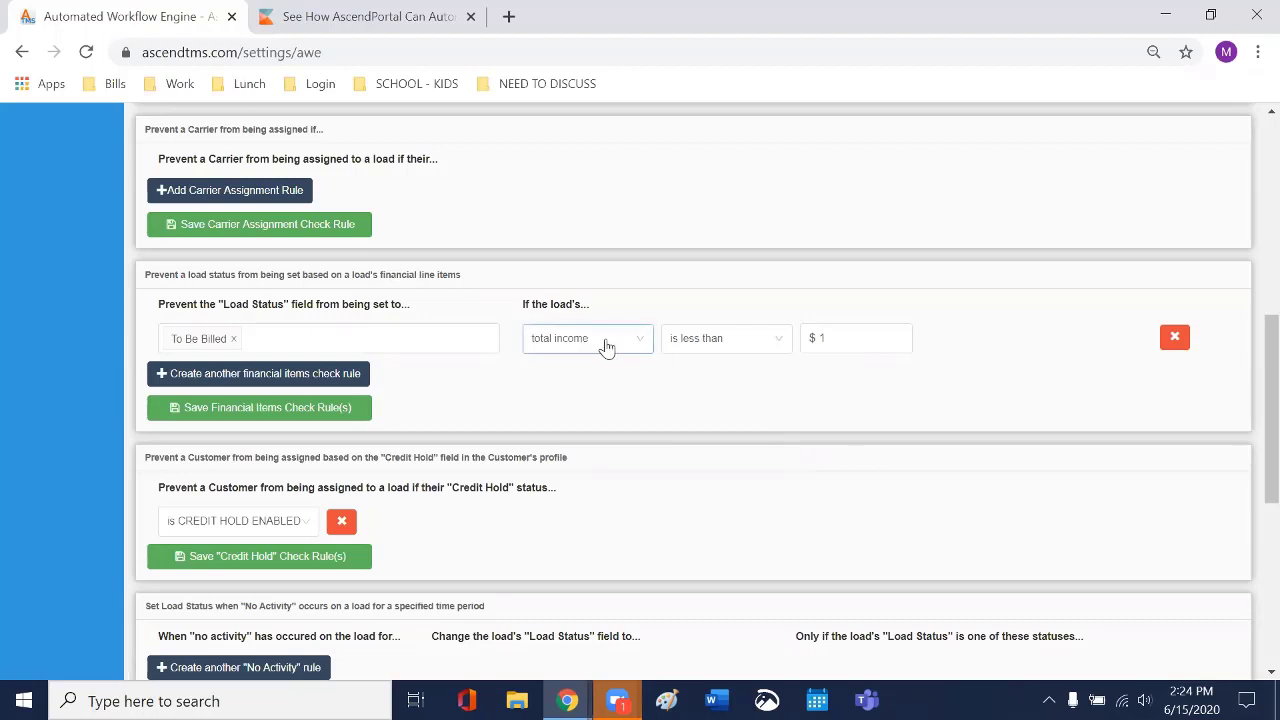
click(745, 352)
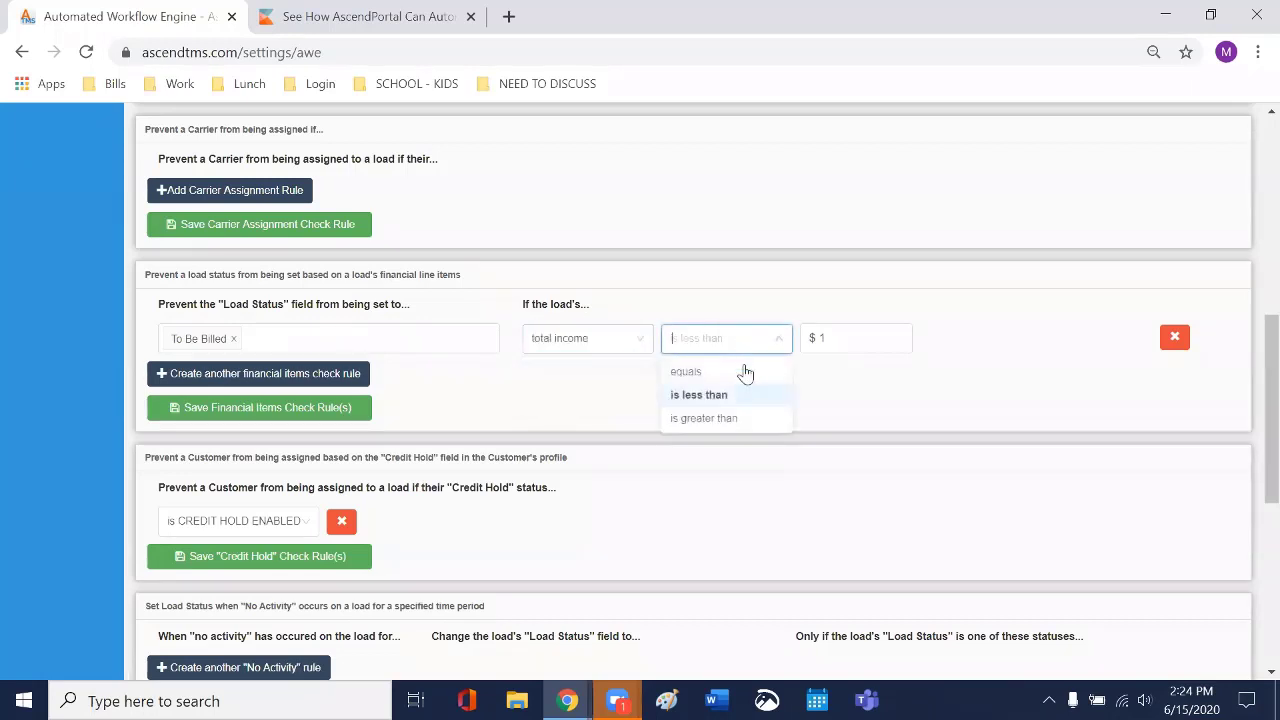
click(897, 405)
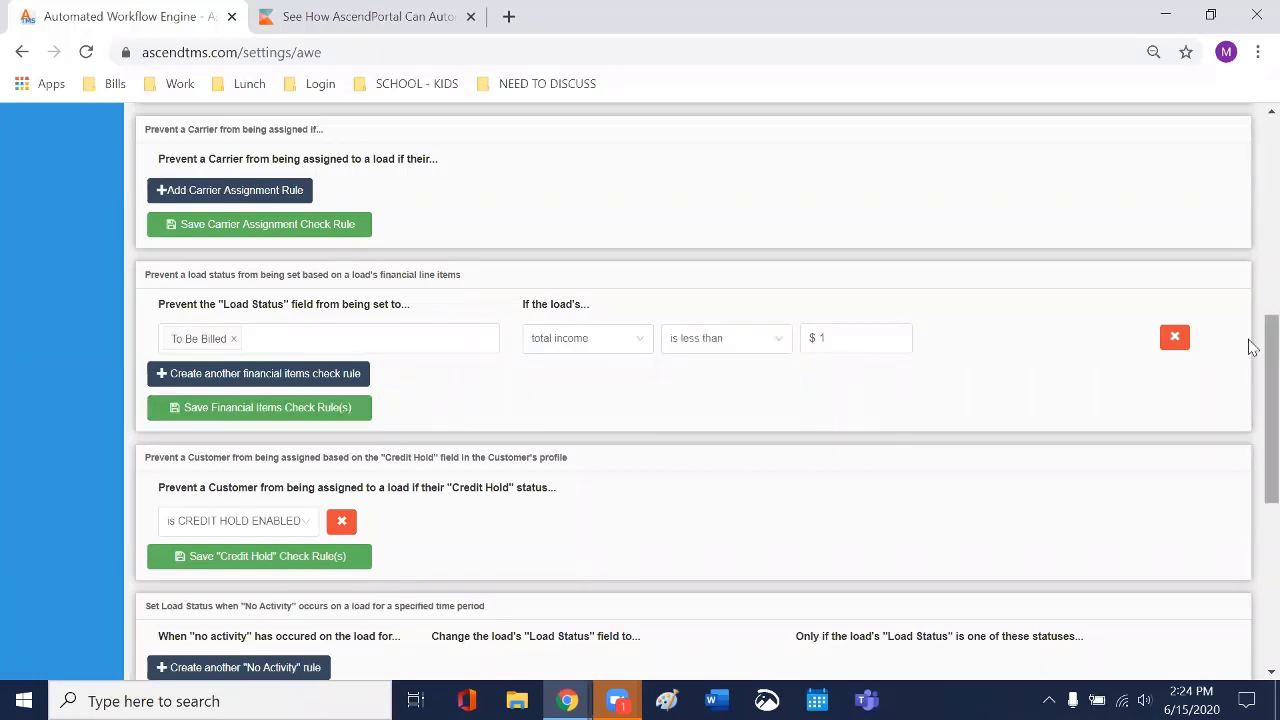
click(1186, 343)
Step: Review the workflow rule sections for no activity, late pickups or deliveries, declared value, and customer credit hold
scroll(1000, 430, down, 4)
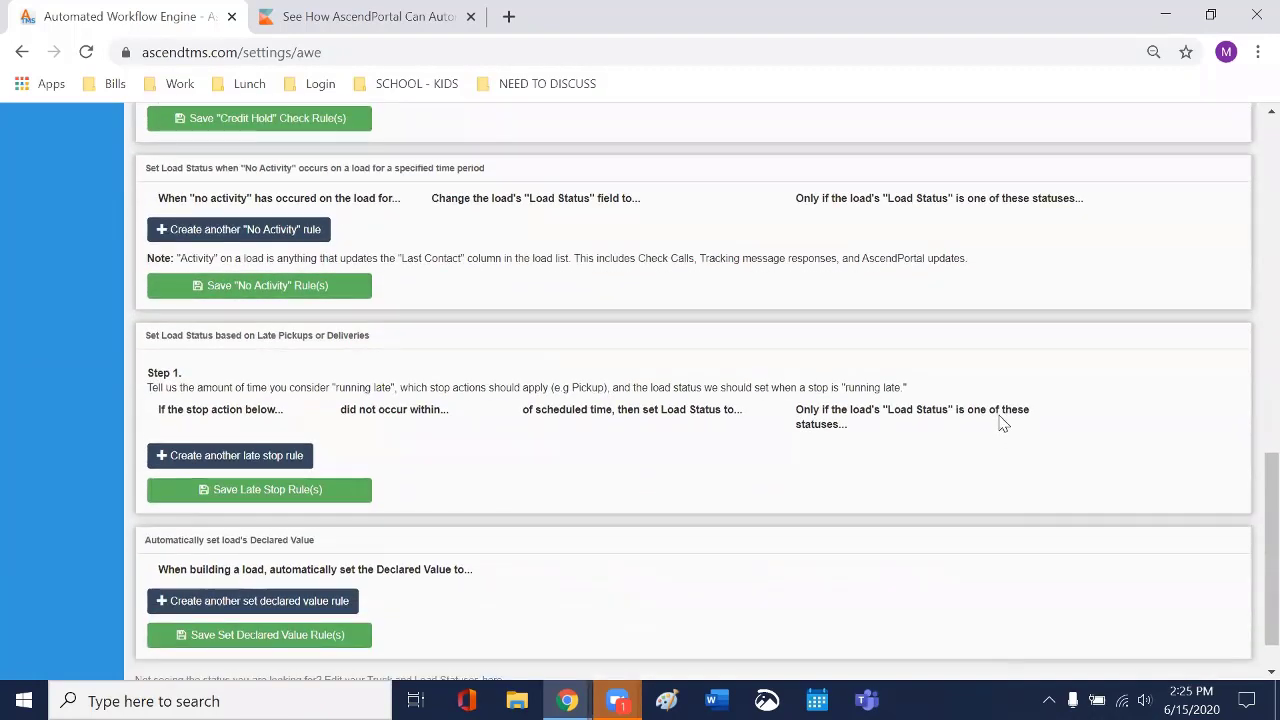
scroll(1000, 430, down, 1)
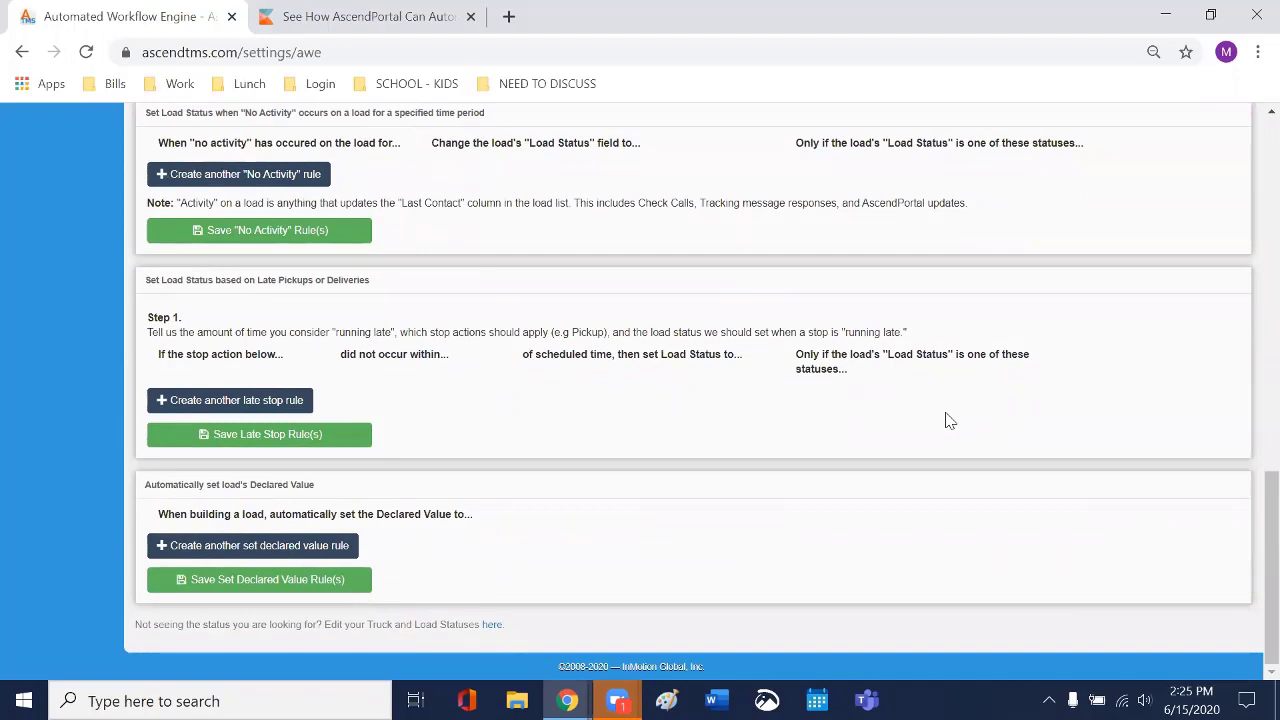
scroll(636, 555, up, 1)
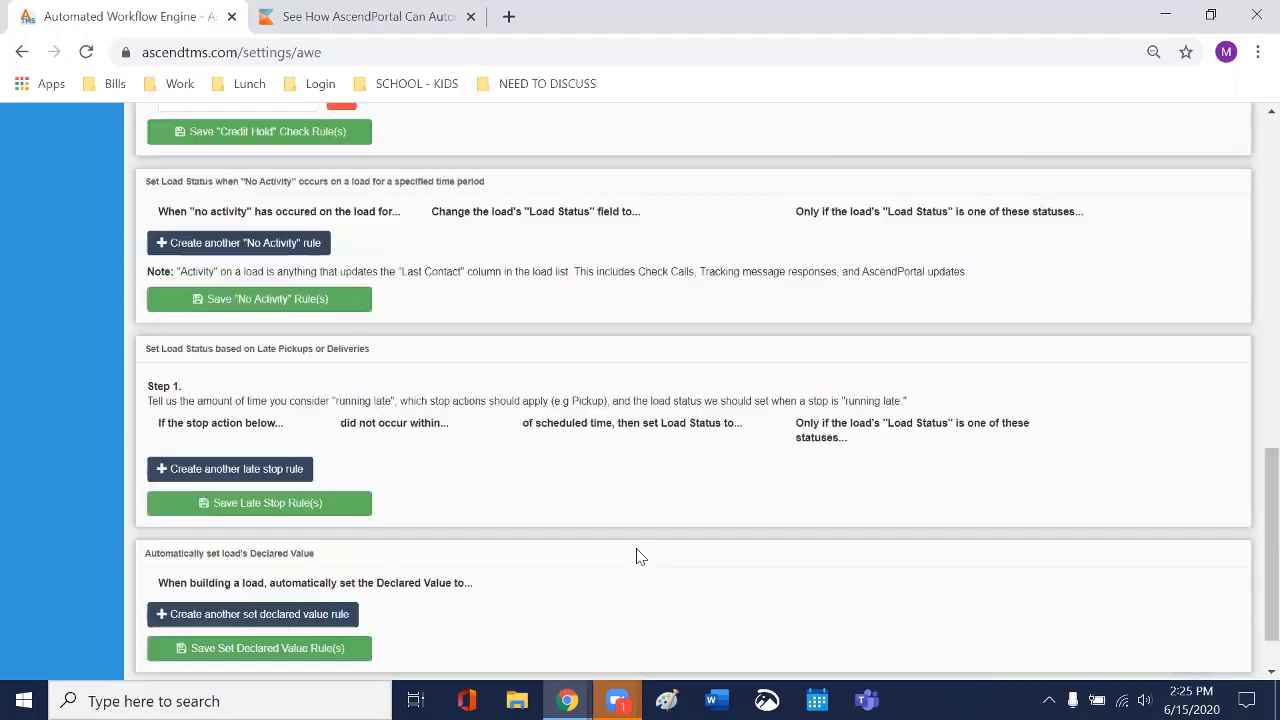
scroll(636, 555, up, 2)
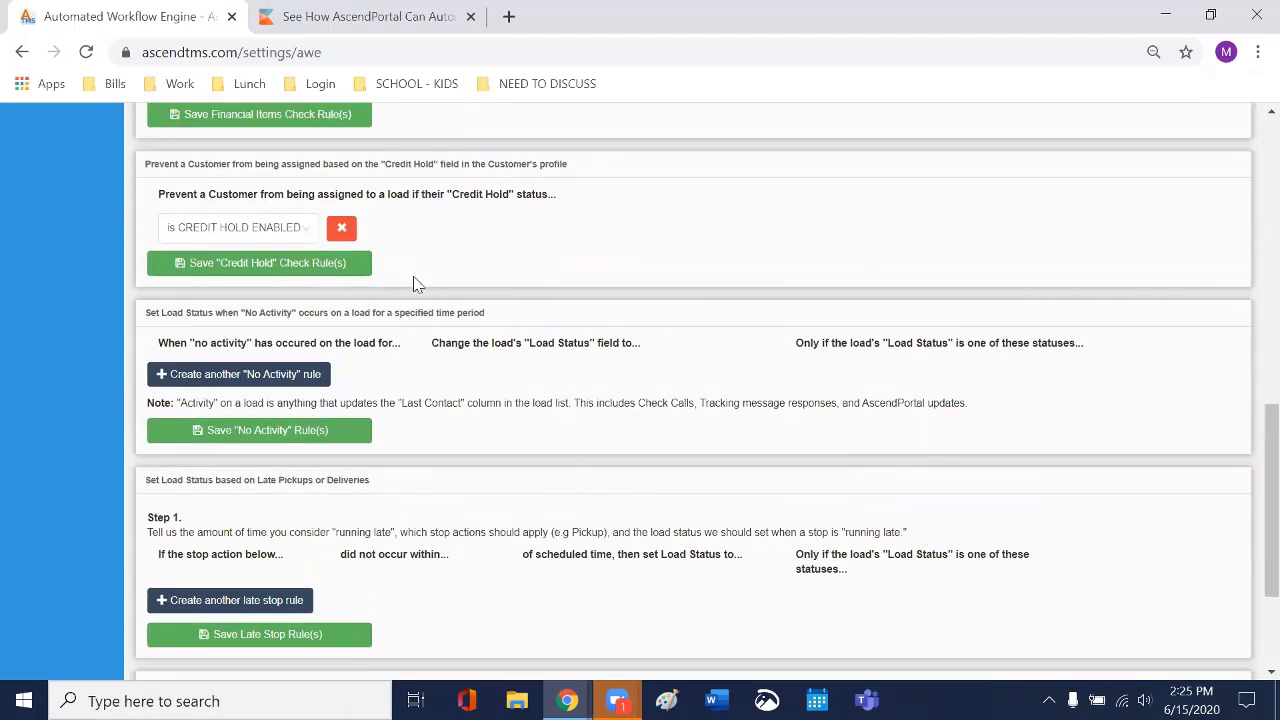
scroll(417, 284, up, 8)
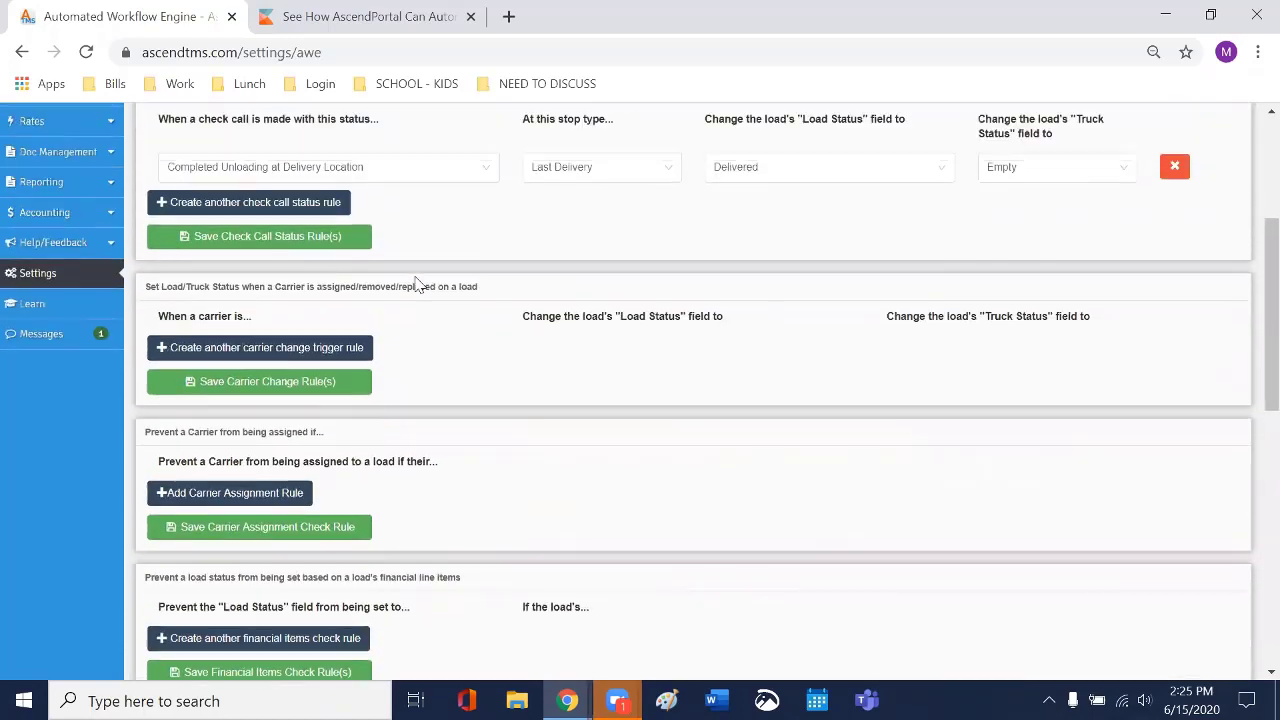
scroll(417, 284, up, 3)
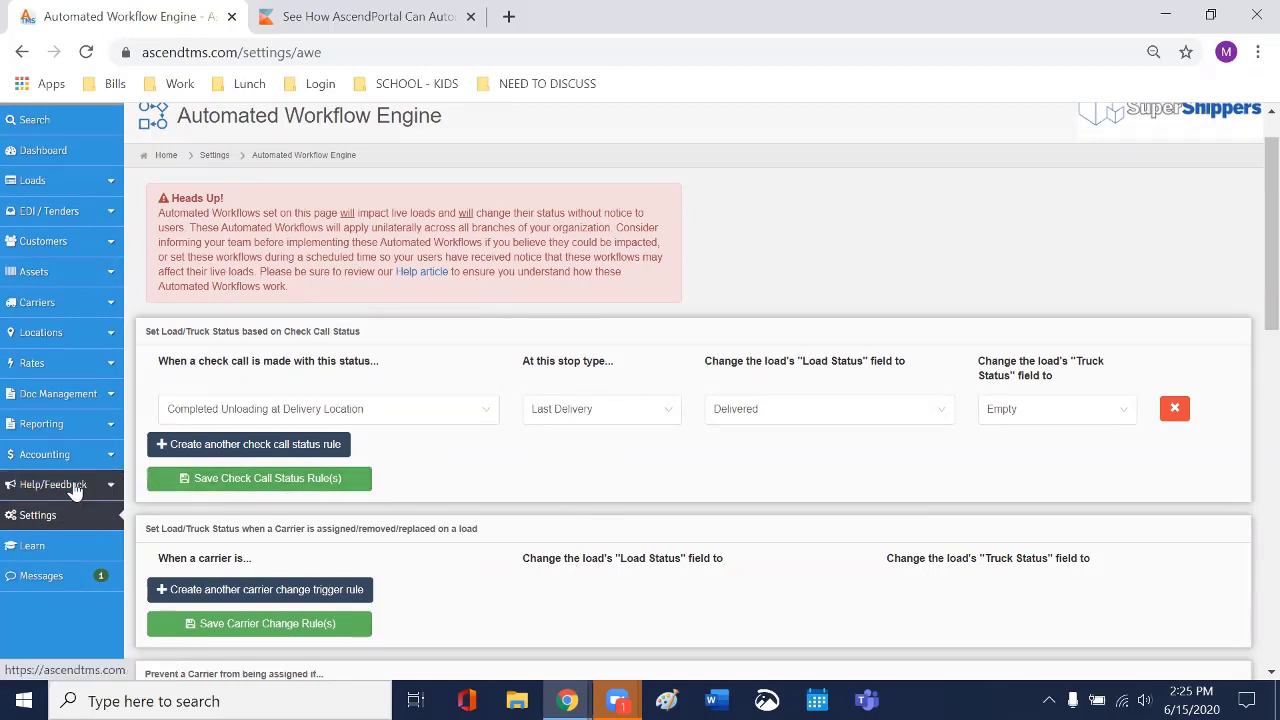
Step: Return to the settings overview and reopen the Automated Workflow Engine to review its check call status rule
click(88, 525)
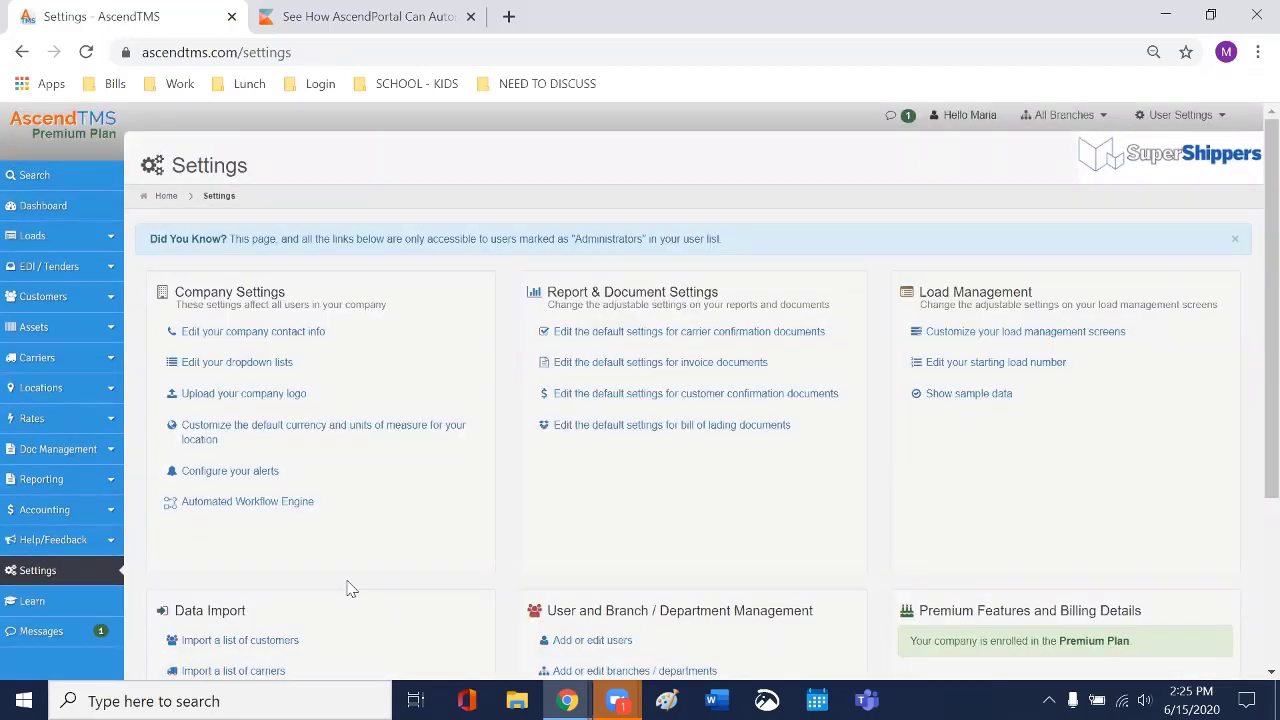
click(334, 510)
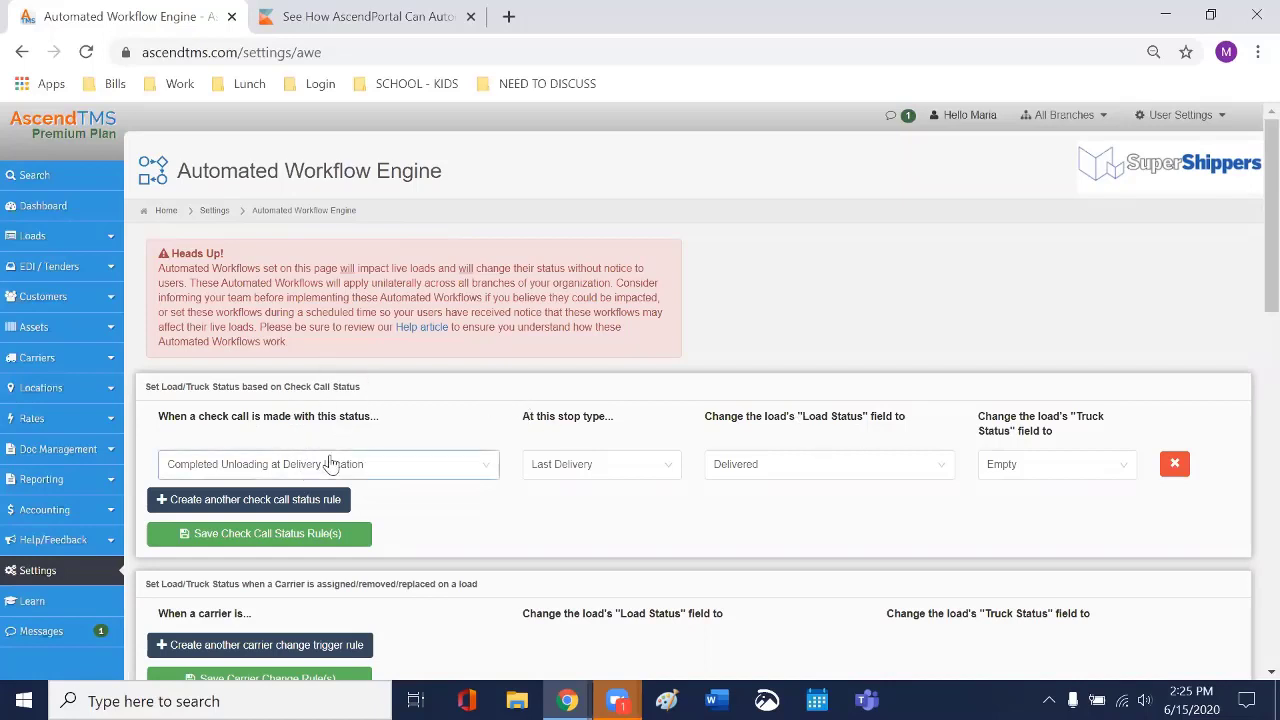
click(673, 471)
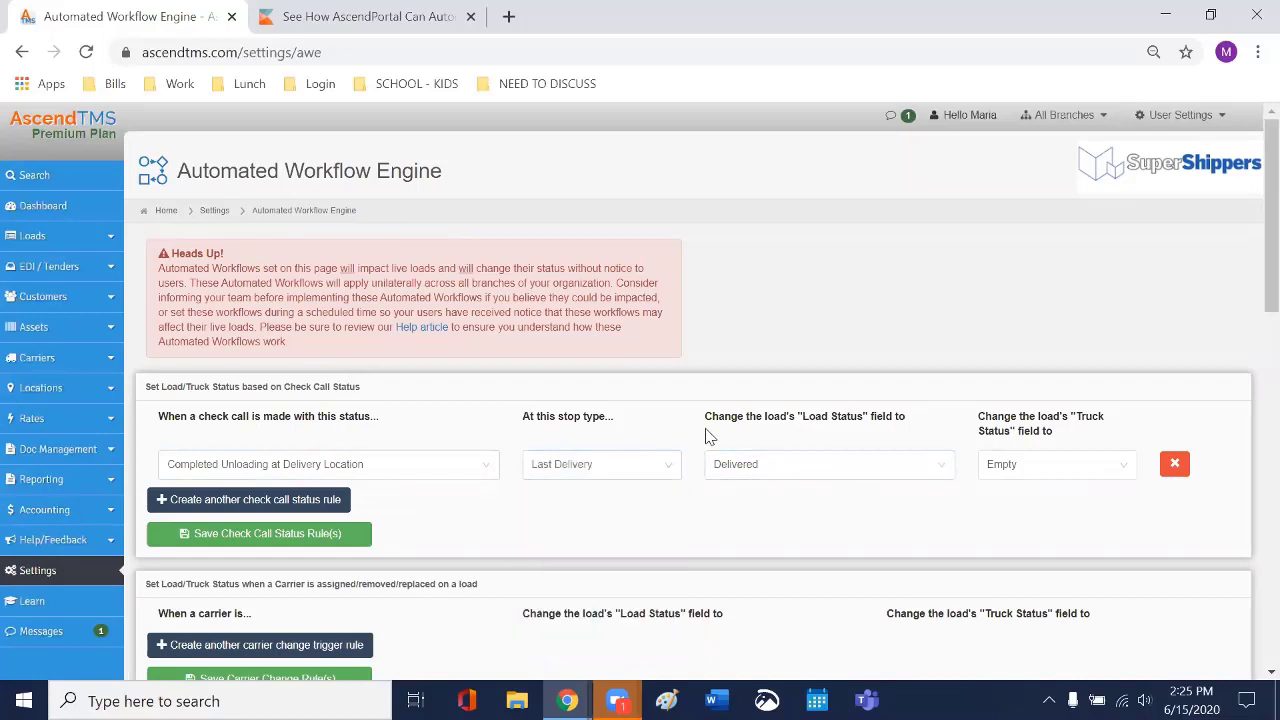
click(704, 436)
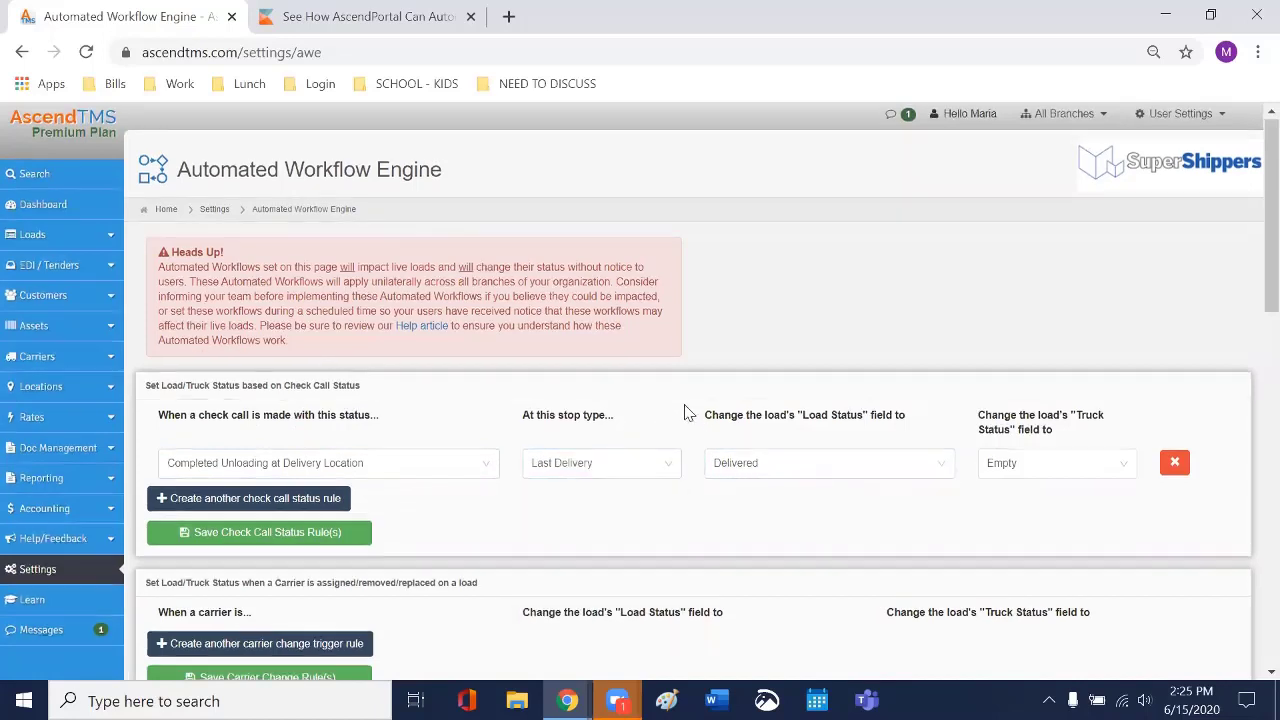
scroll(688, 415, down, 2)
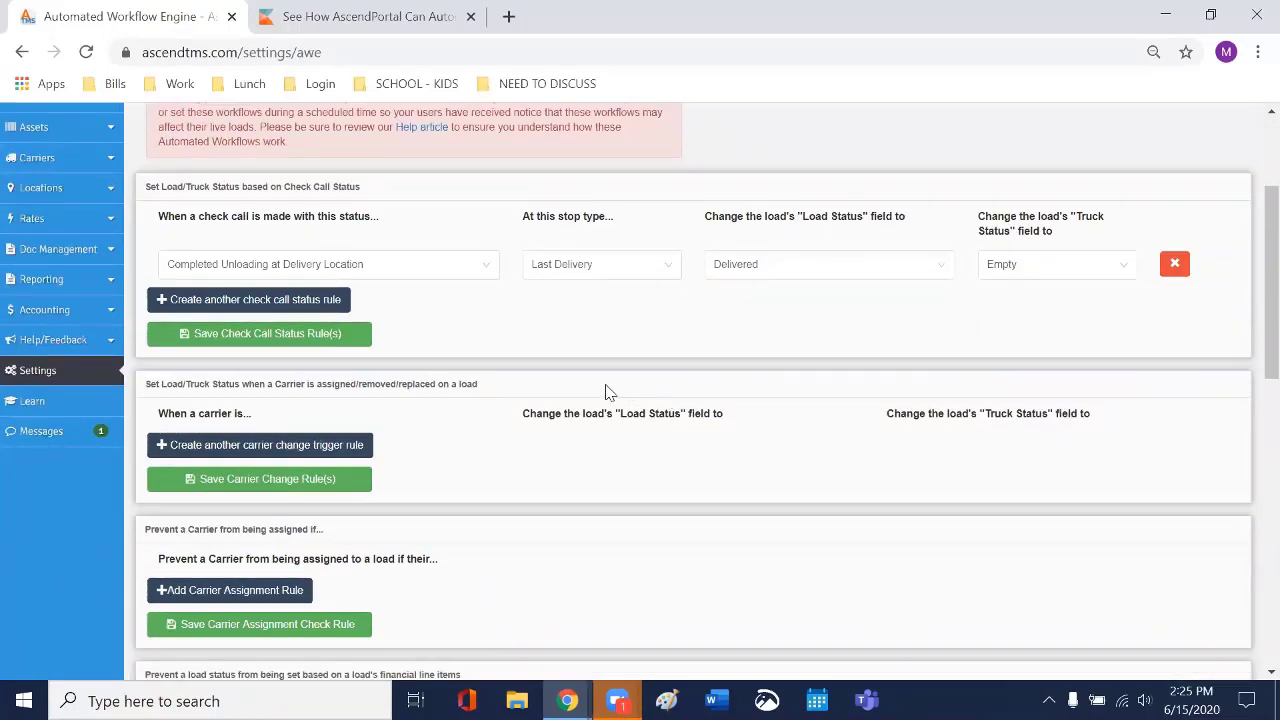
Step: Go back to the settings overview and look over the Report & Document Settings options
click(78, 372)
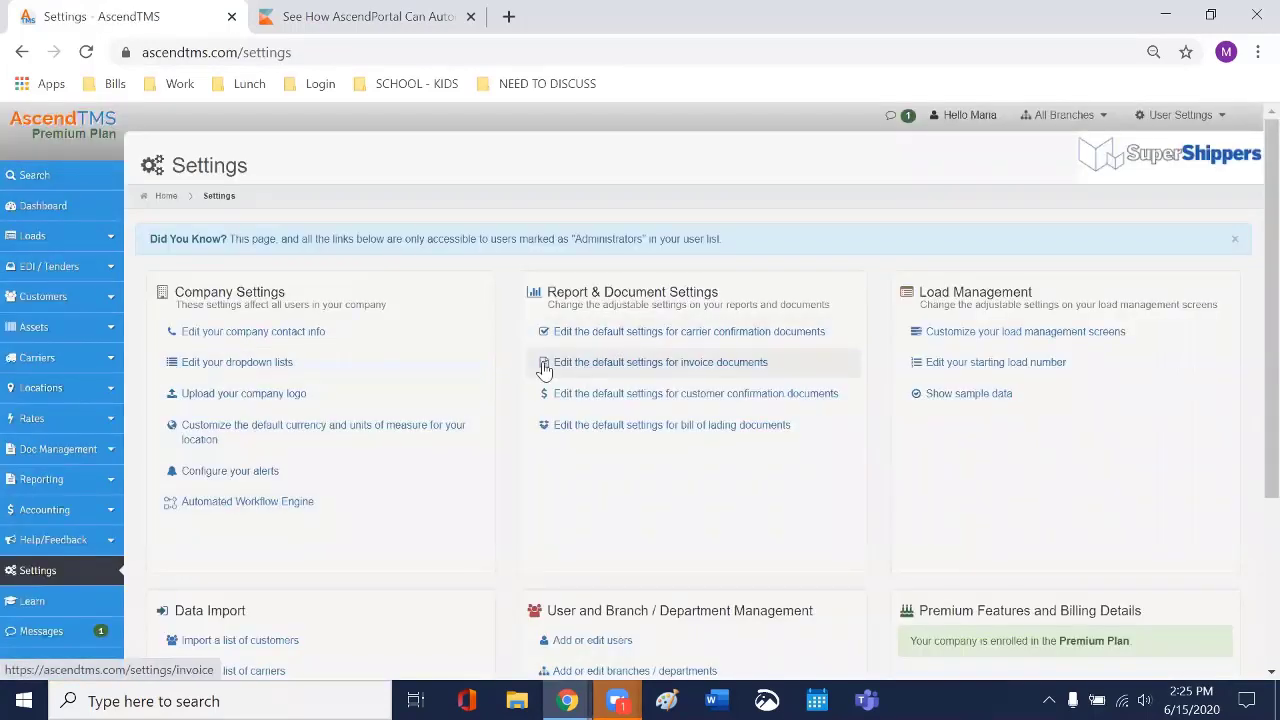
scroll(650, 412, down, 1)
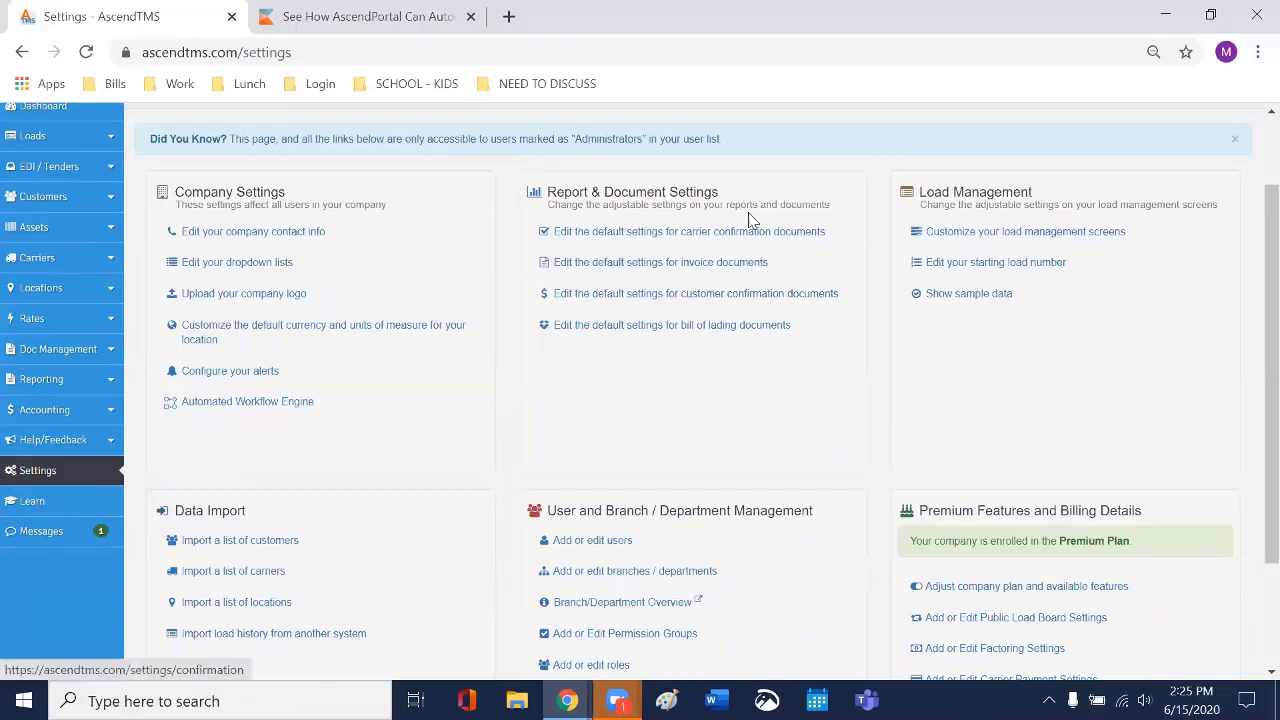
scroll(735, 215, up, 1)
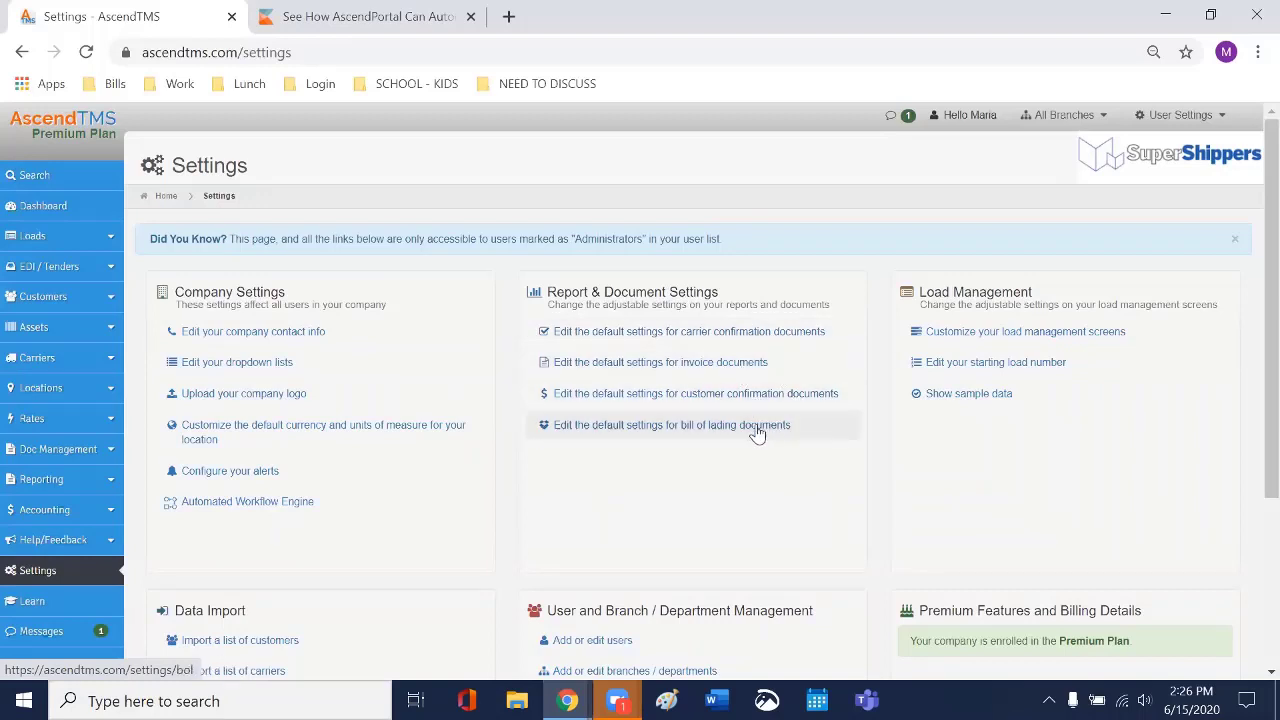
Step: Open the default carrier confirmation settings, review the terms and conditions and footer editors, and save and exit
click(740, 332)
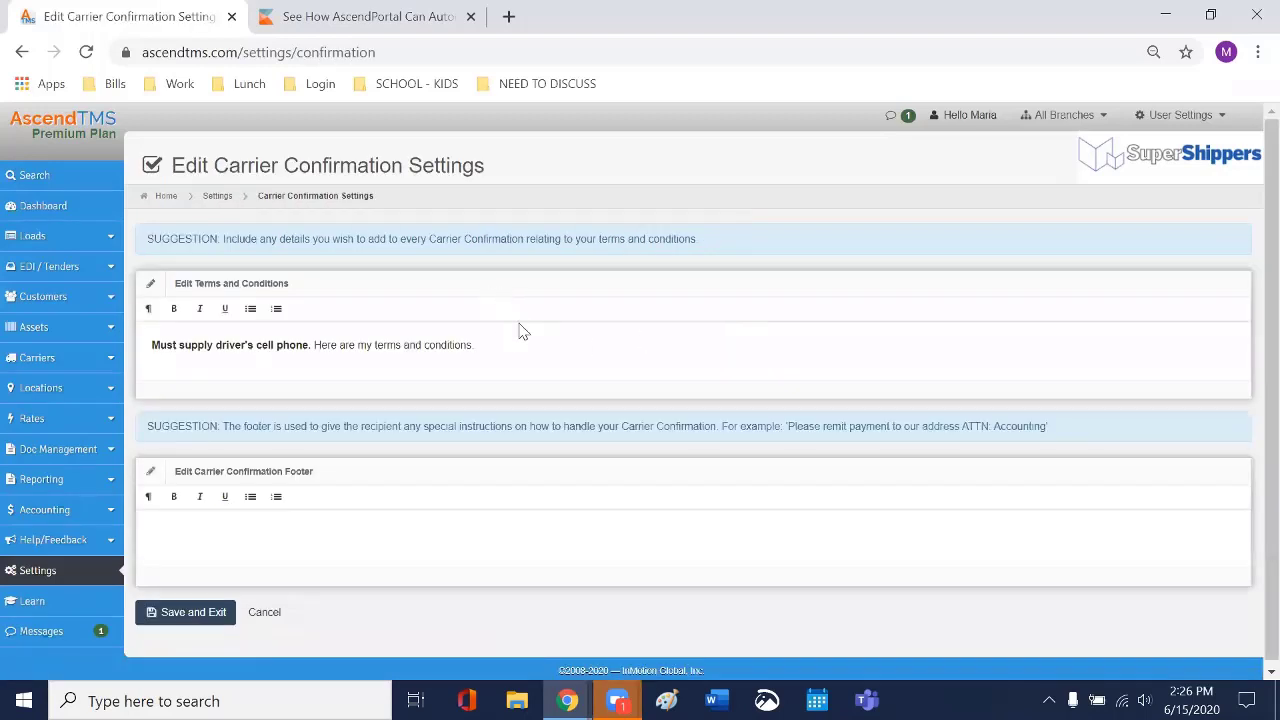
click(531, 520)
click(197, 614)
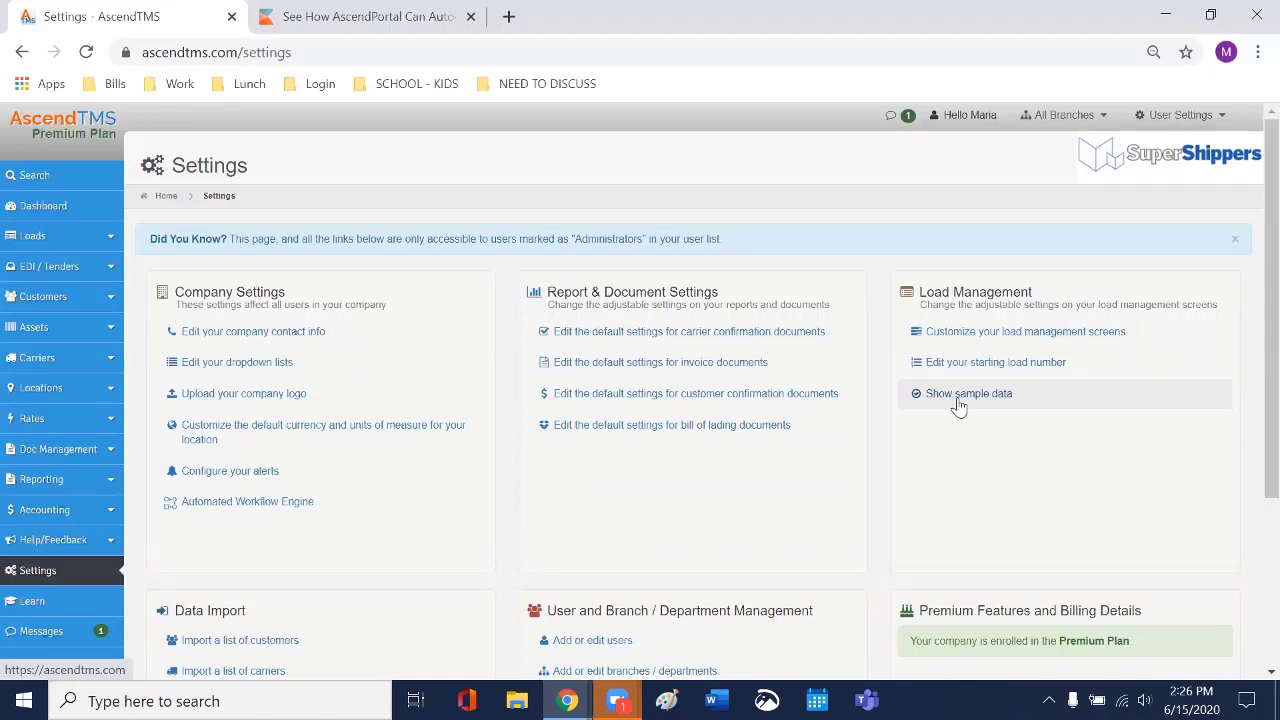
Step: Open the load management screen customization and review the Load Status list's groupings and screen assignments
click(1060, 337)
scroll(713, 409, down, 1)
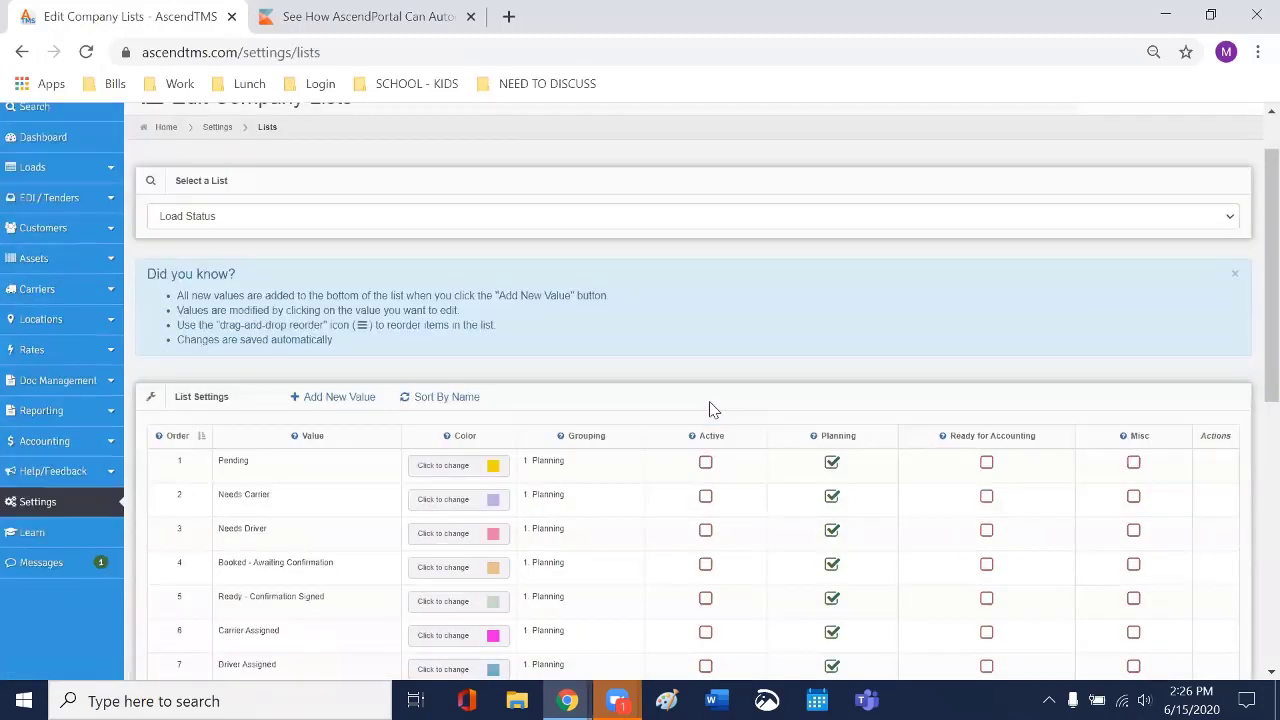
scroll(712, 405, down, 1)
scroll(720, 380, down, 1)
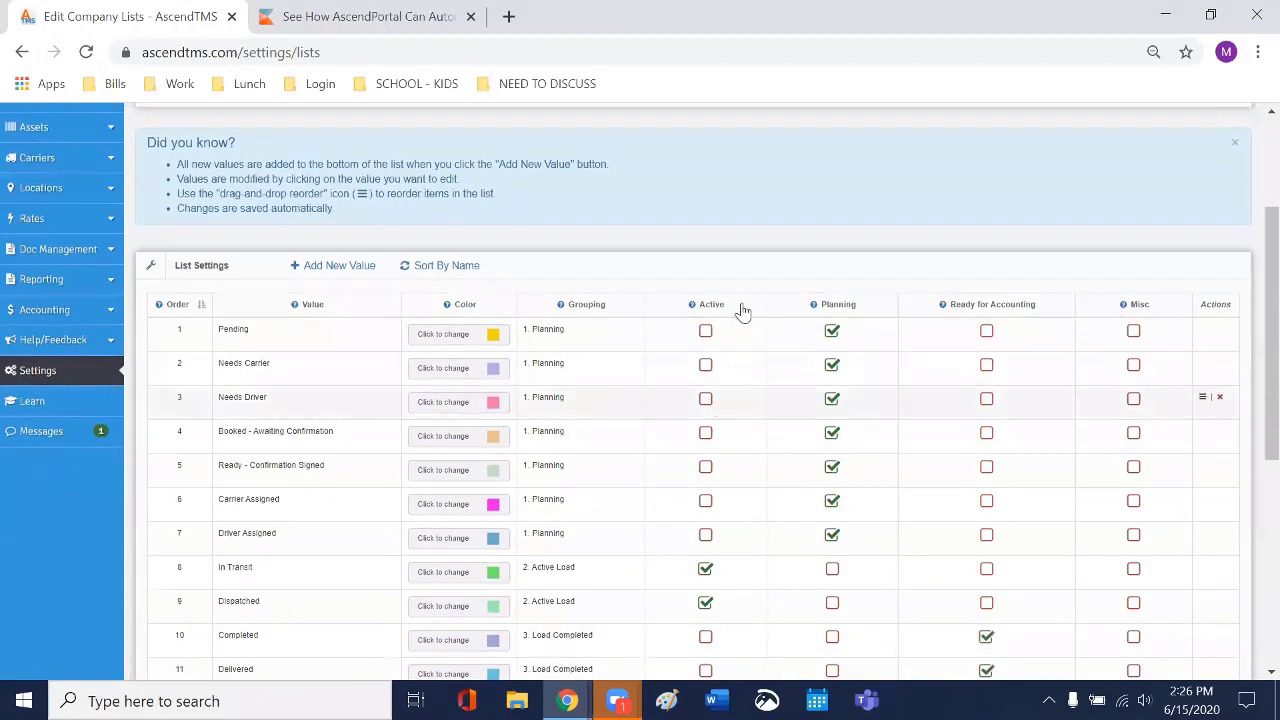
Step: Look through the full range of Load Status values, from the planning to the intermodal statuses, and their screen assignments
scroll(829, 343, down, 1)
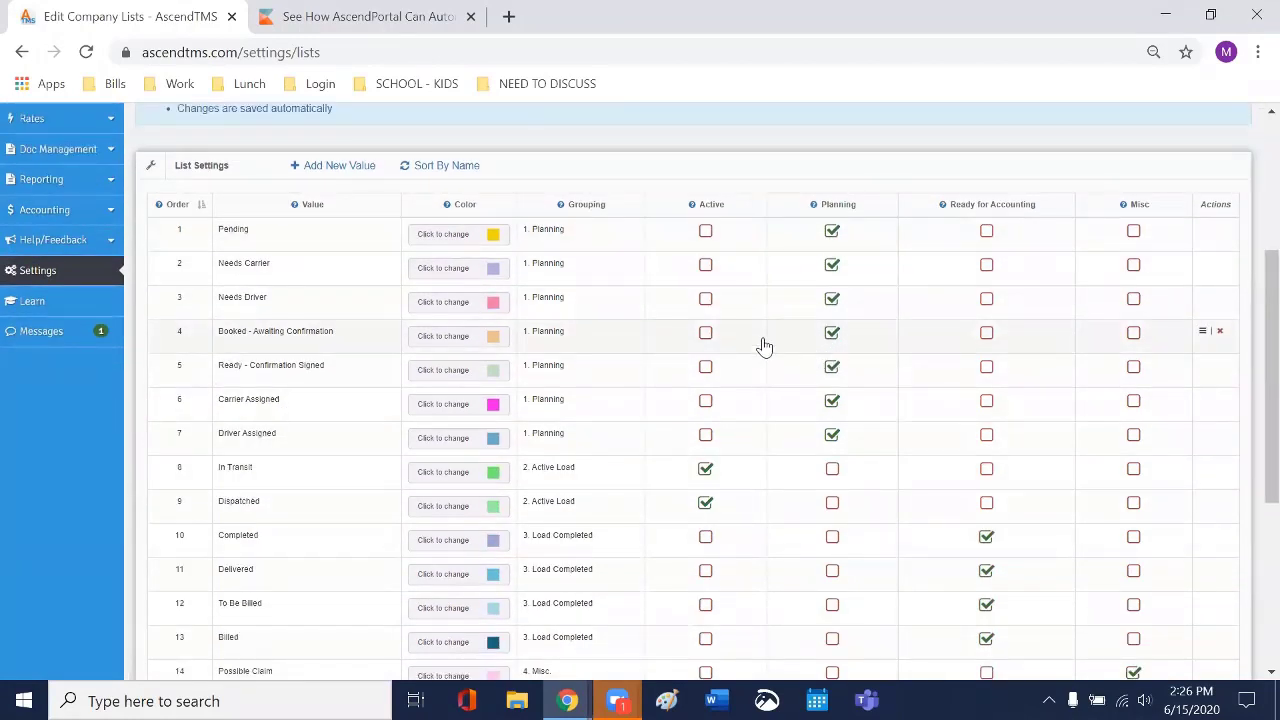
scroll(764, 341, down, 4)
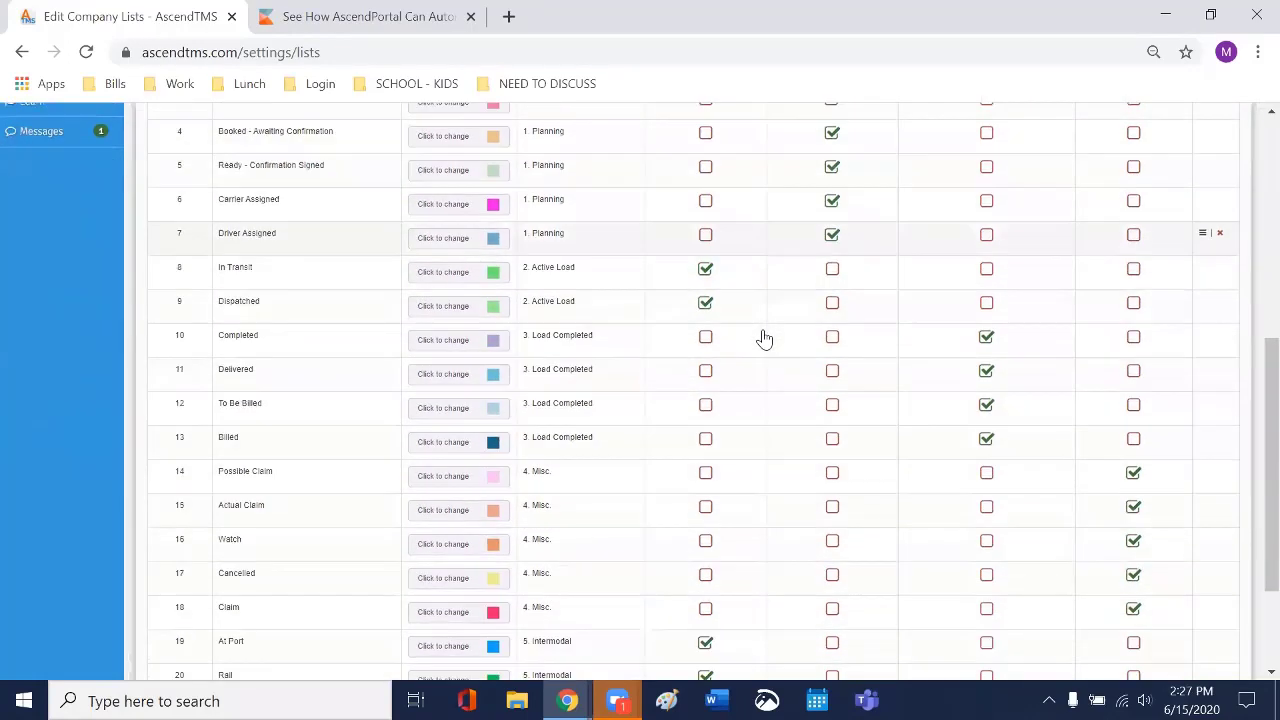
scroll(764, 341, up, 6)
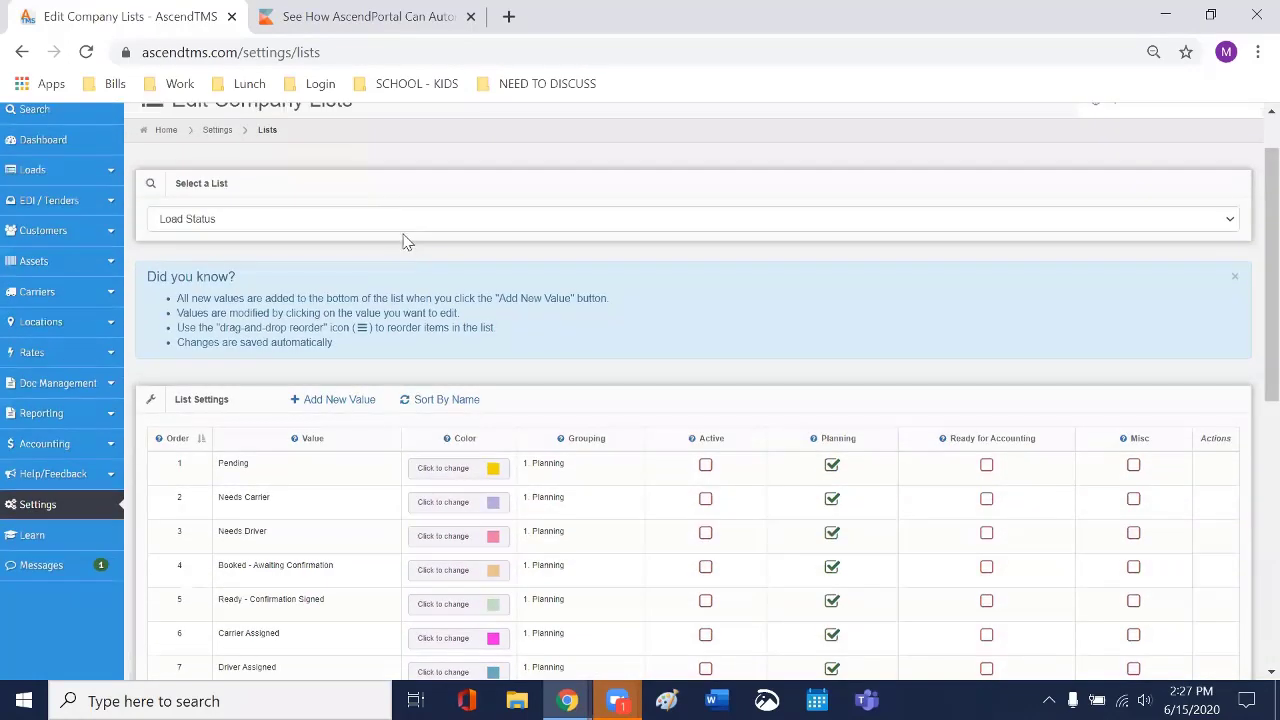
scroll(668, 438, down, 1)
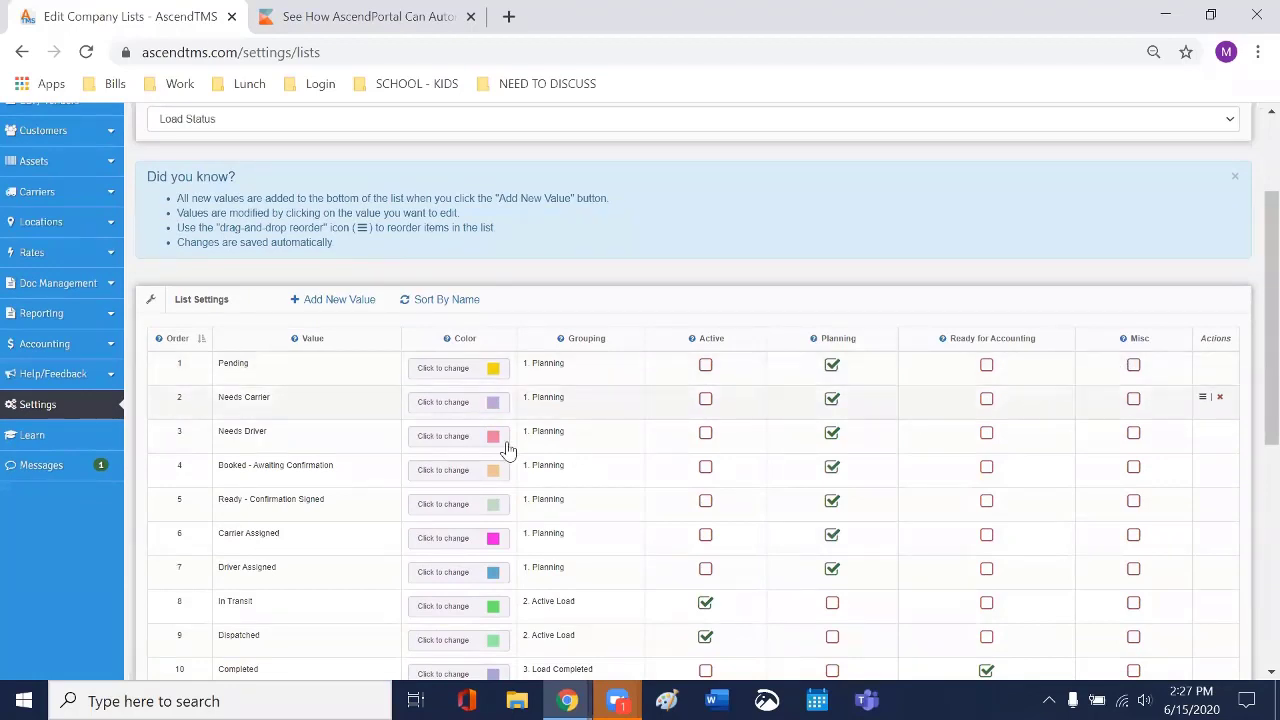
Step: Return to the settings overview, review the starting load number setting, and close it without saving
click(86, 406)
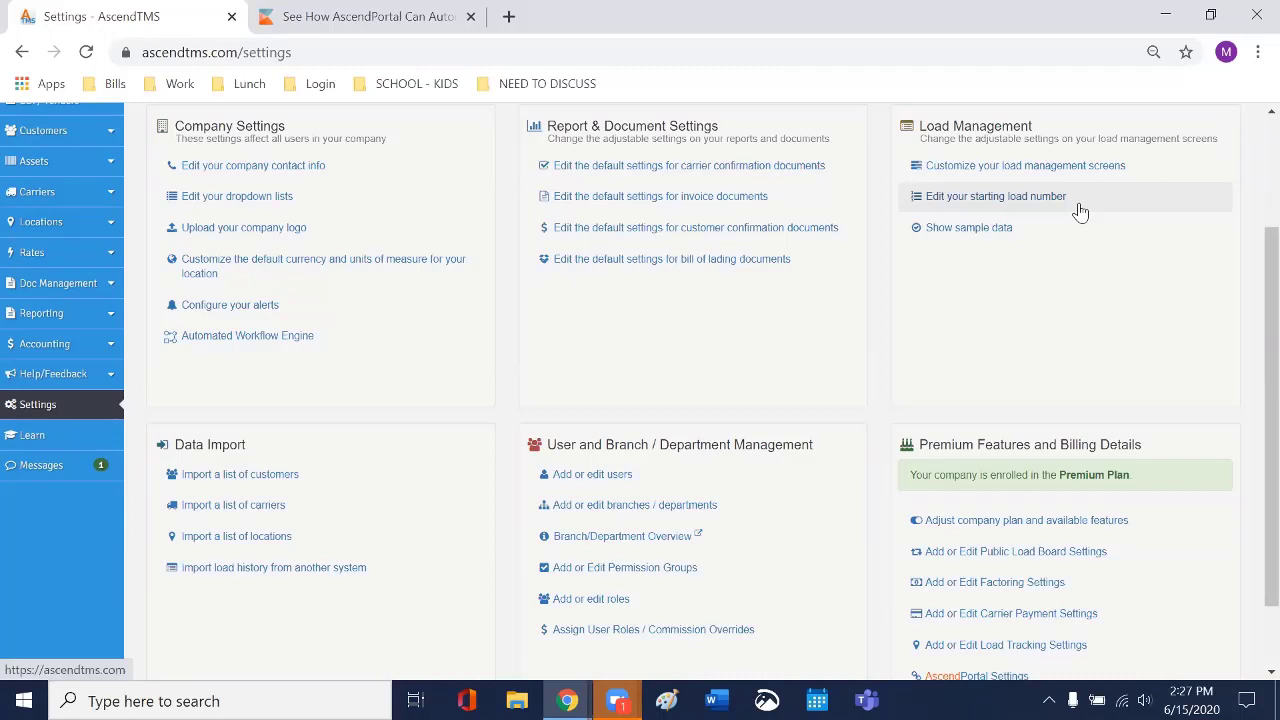
click(1052, 197)
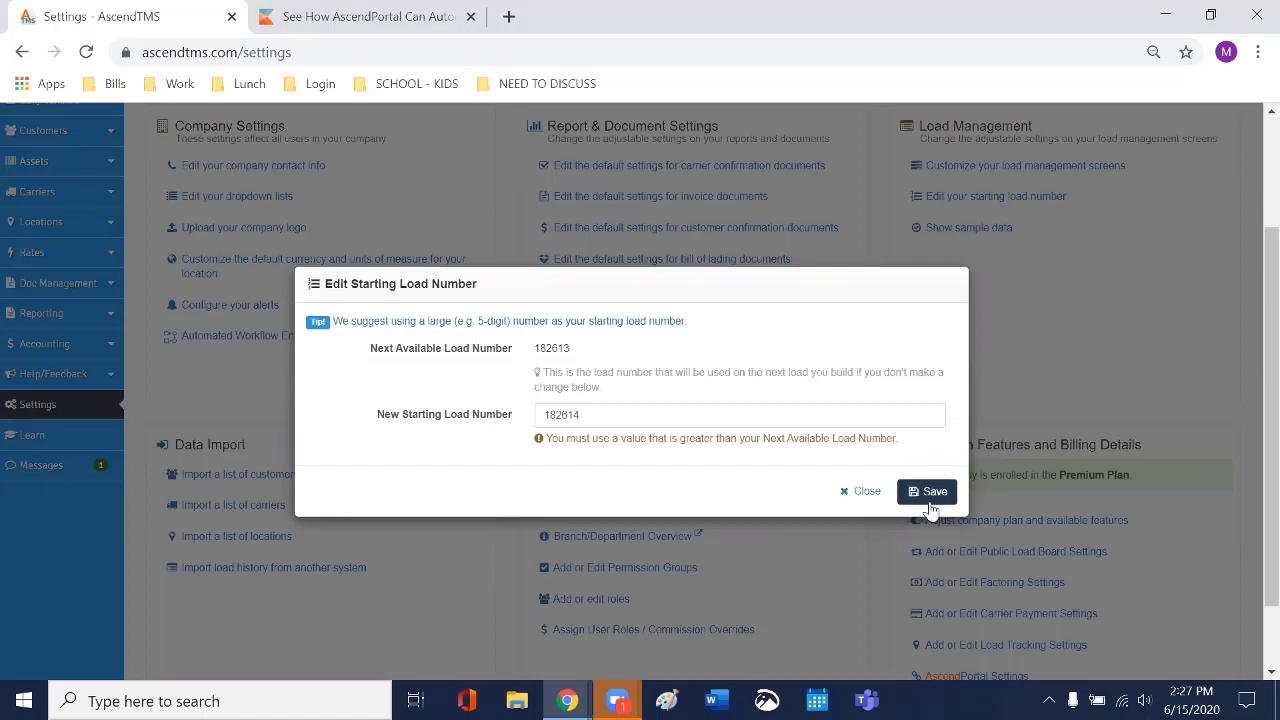
click(866, 493)
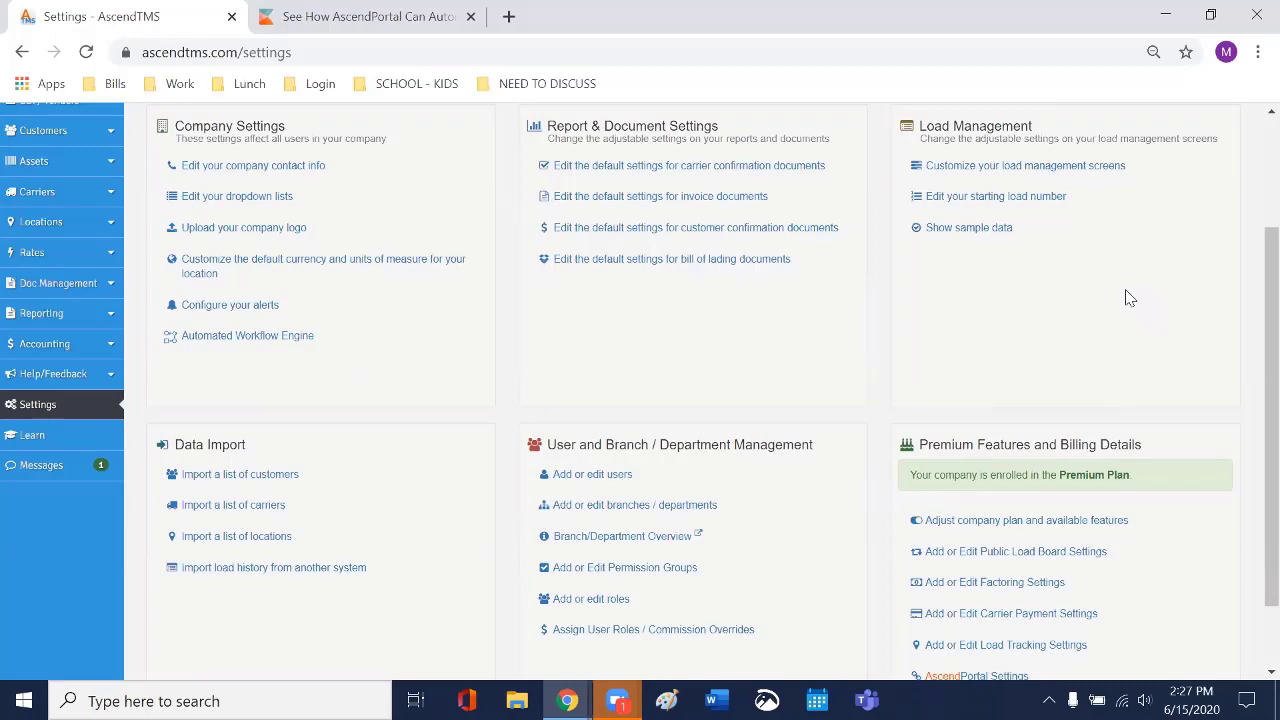
Step: Open the active load with Rail status, set its load reference to 55524, and save and exit to the load board
scroll(57, 145, up, 1)
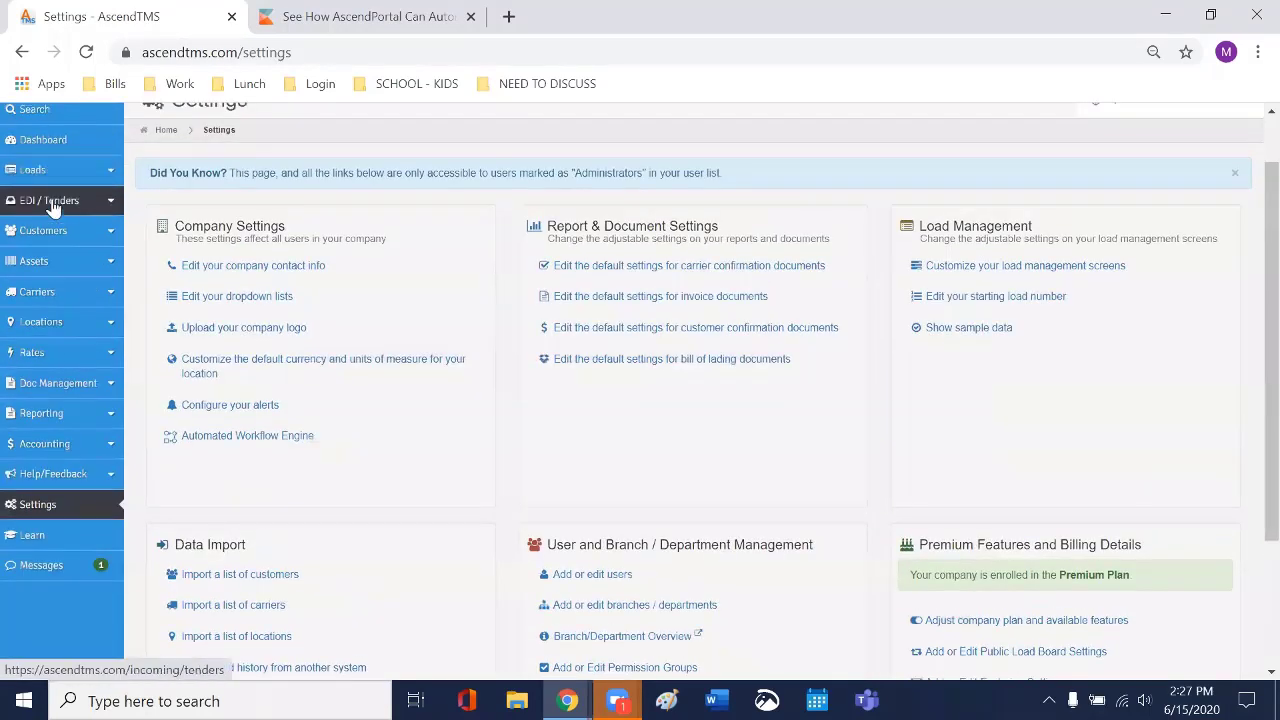
click(52, 172)
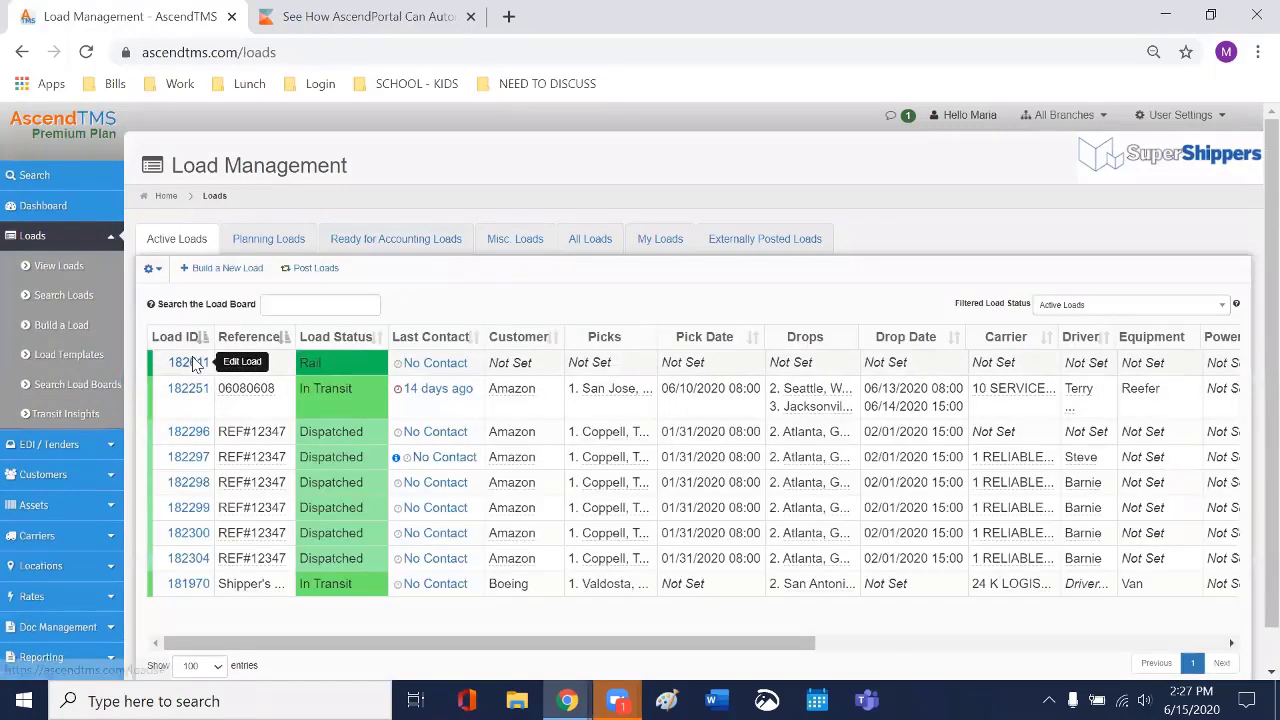
click(190, 366)
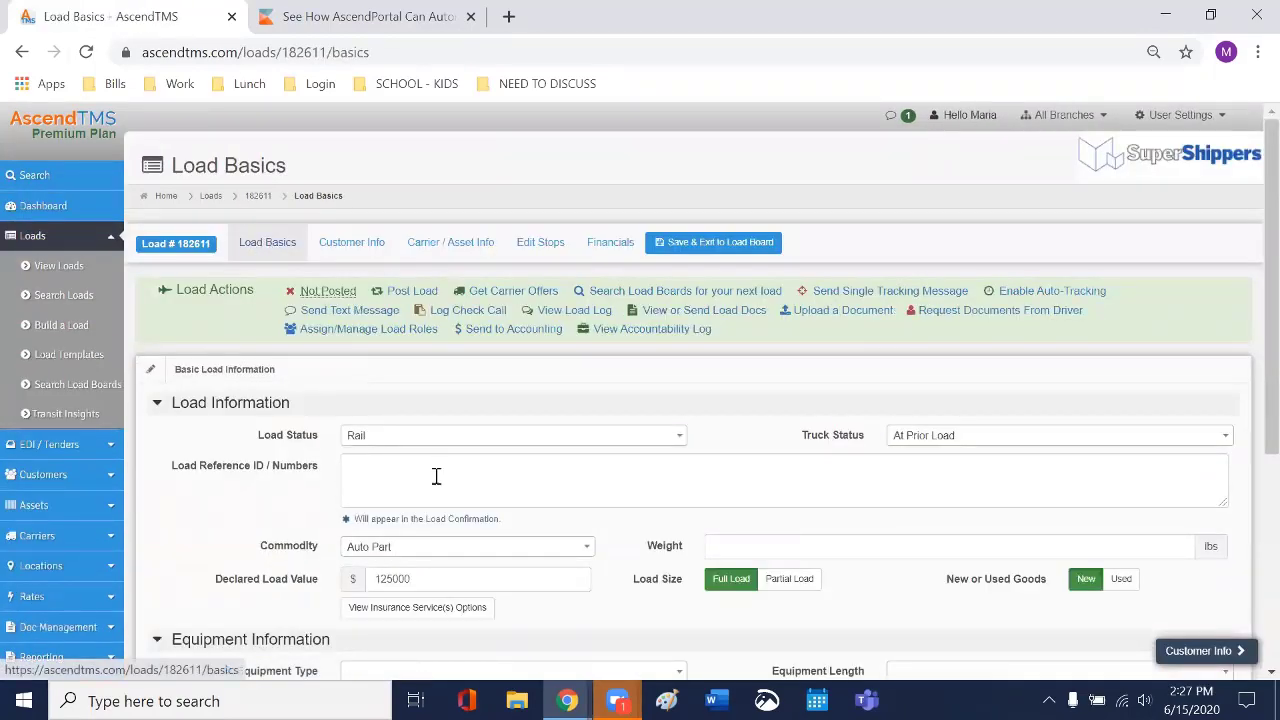
scroll(436, 465, down, 1)
click(386, 378)
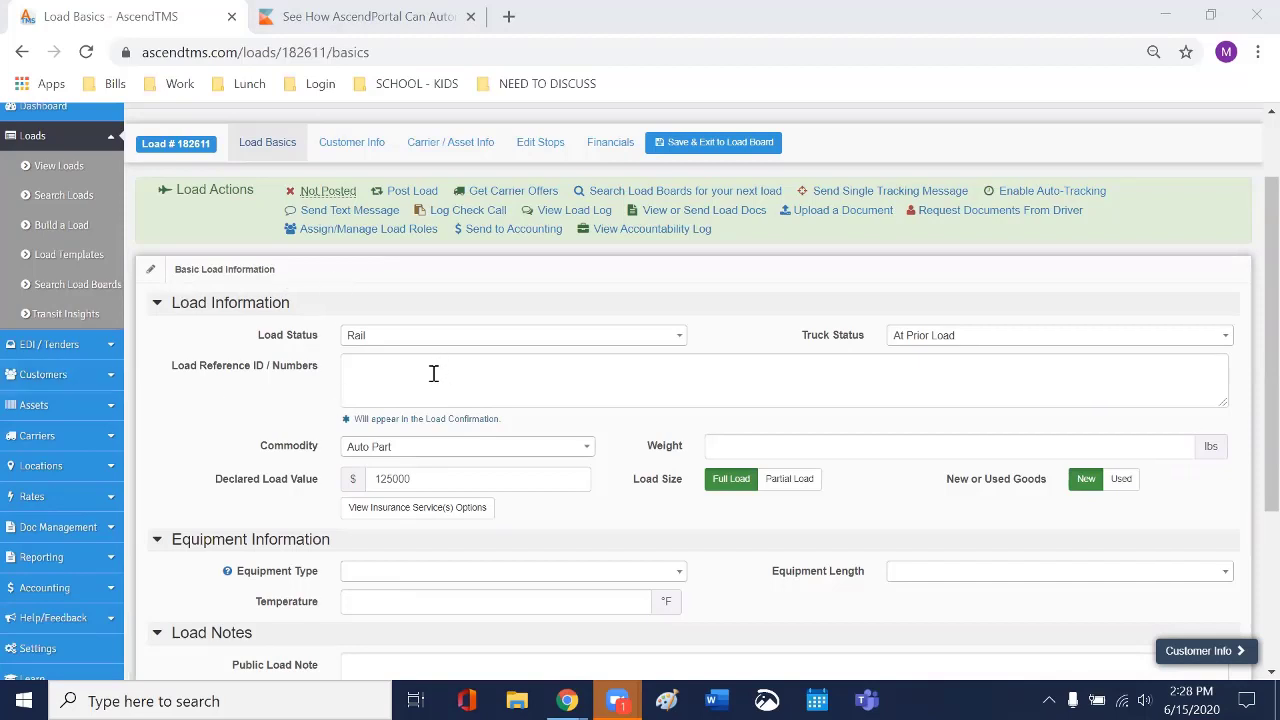
click(434, 370)
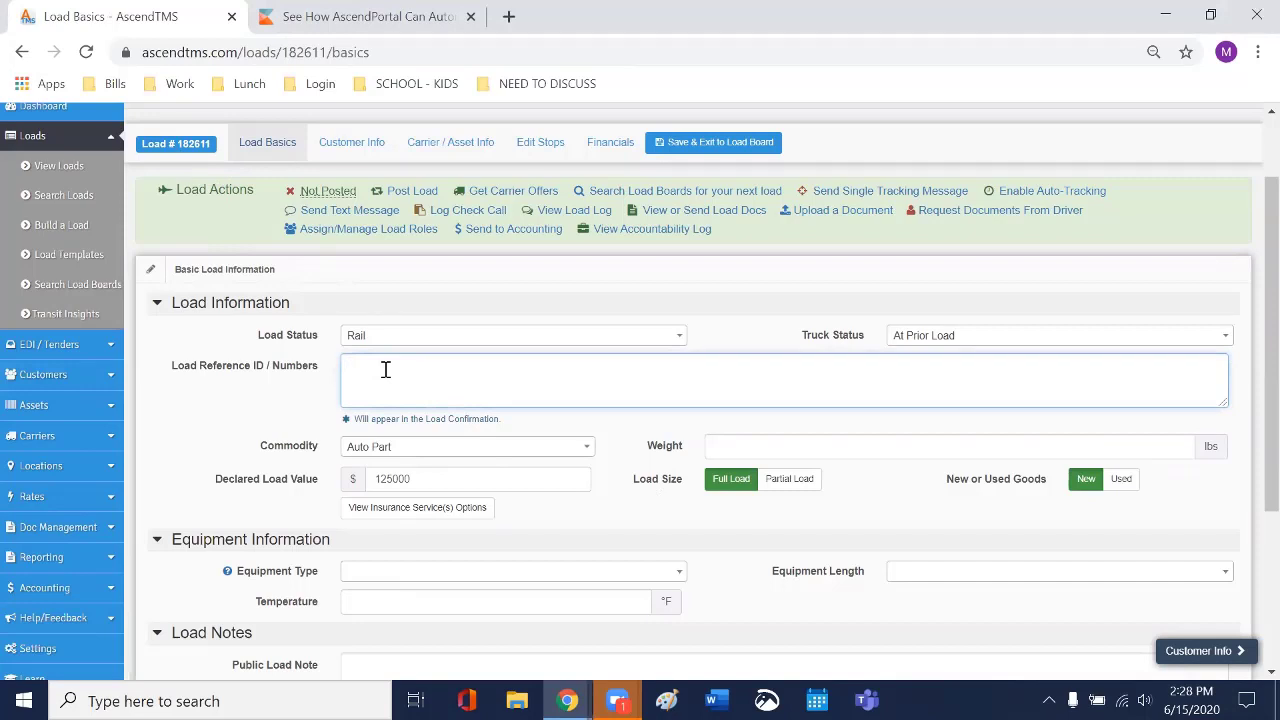
text(55524)
click(689, 141)
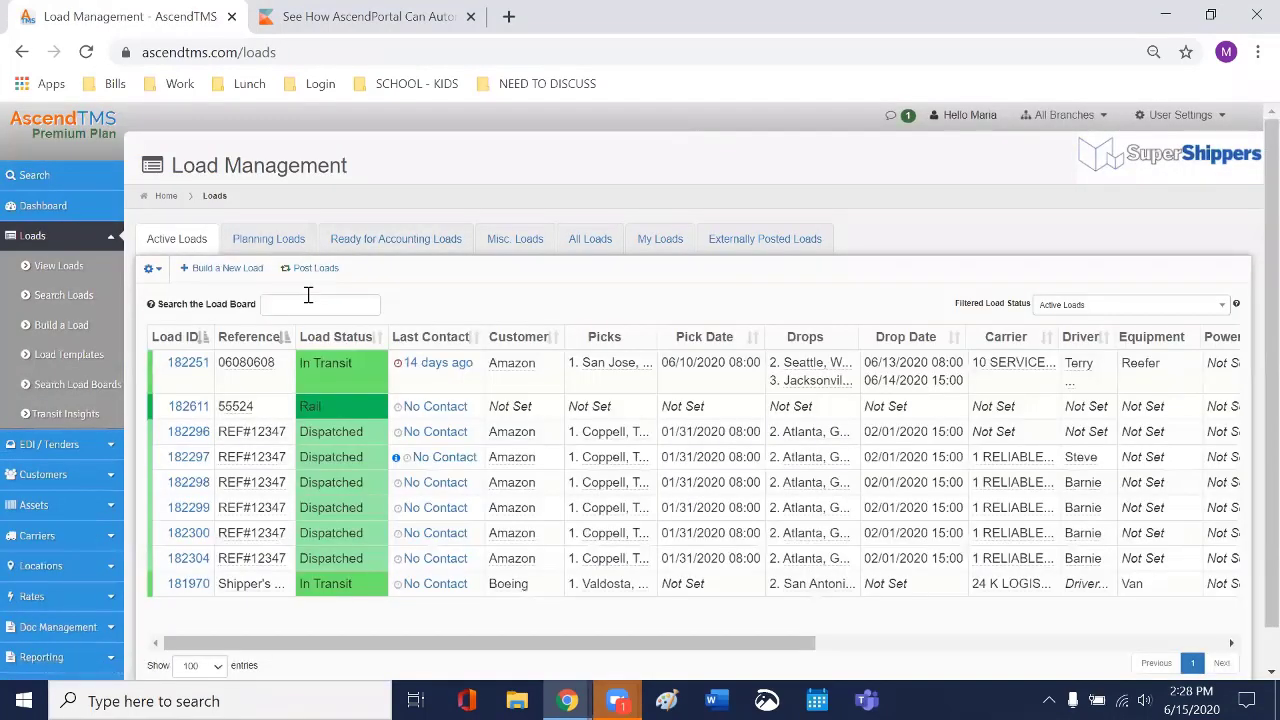
Step: Search the active load board for reference 55524 and clear the search
click(309, 295)
text(5522)
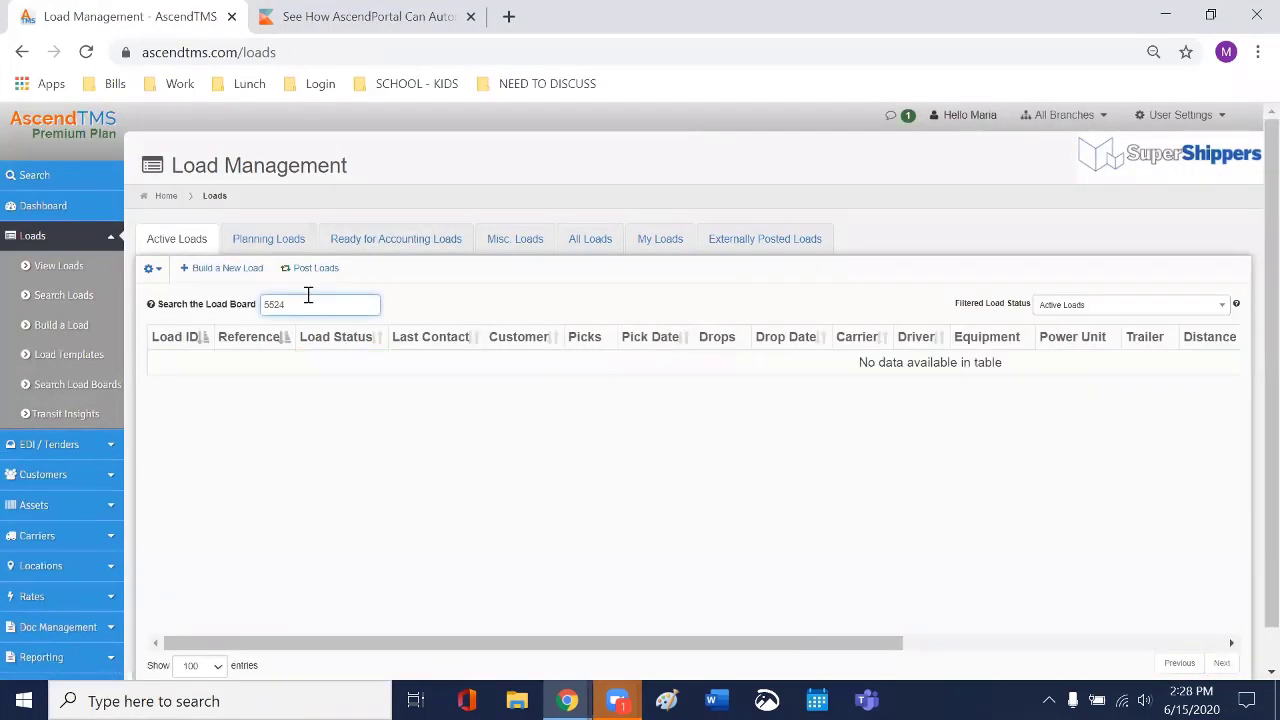
key(BackSpace)
key(BackSpace)
text(524)
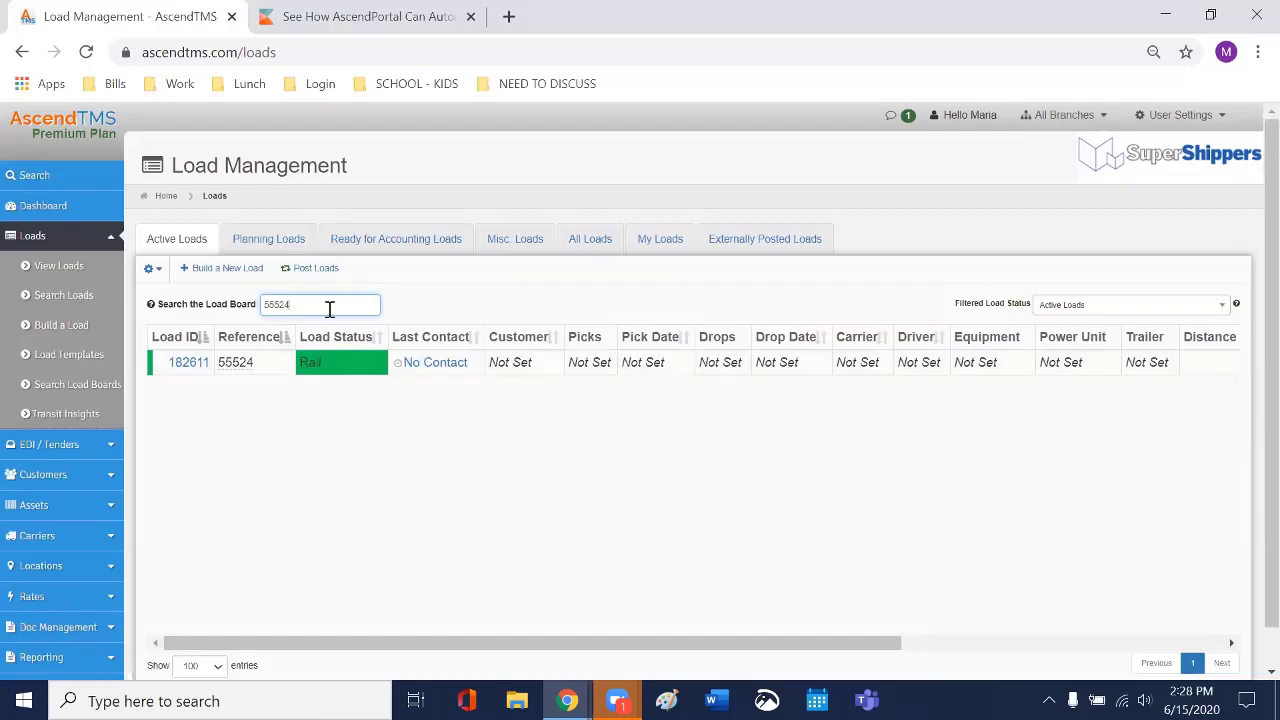
key(BackSpace)
key(BackSpace)
key(BackSpace)
key(BackSpace)
key(BackSpace)
Step: Return to the settings overview and open the bulk import page for customers
scroll(55, 553, down, 1)
scroll(45, 590, down, 1)
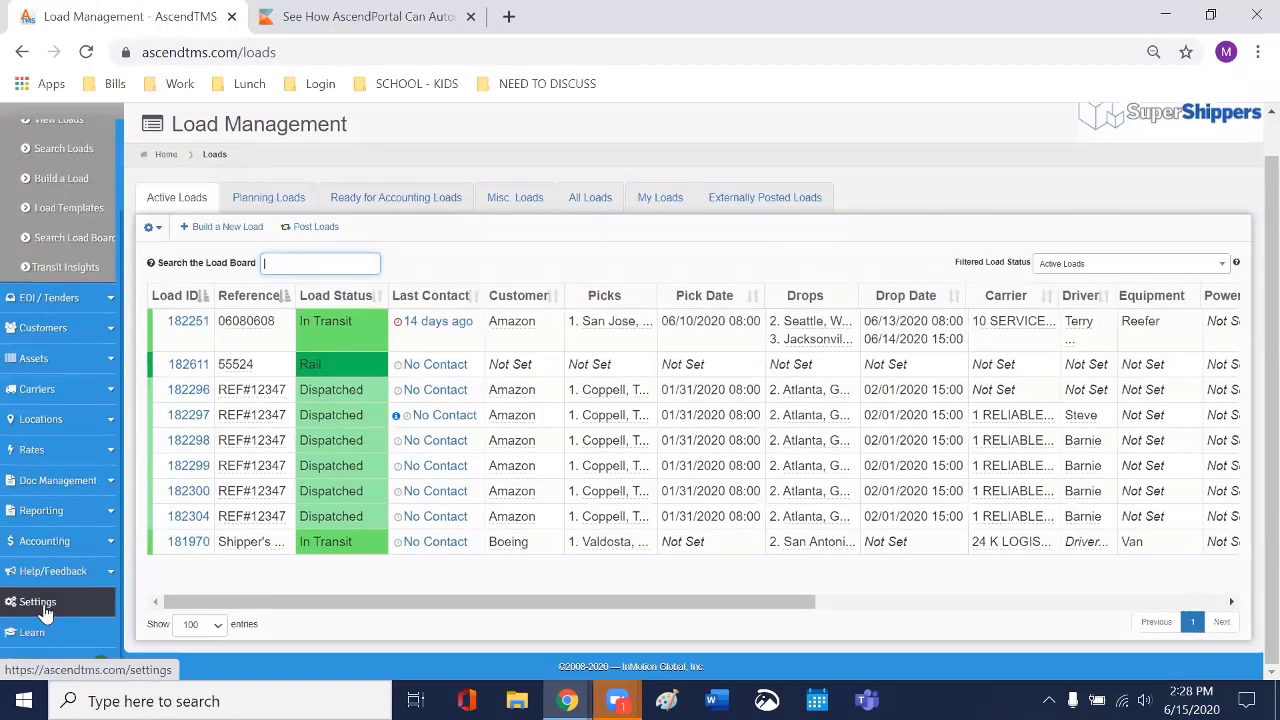
click(43, 603)
scroll(593, 403, down, 2)
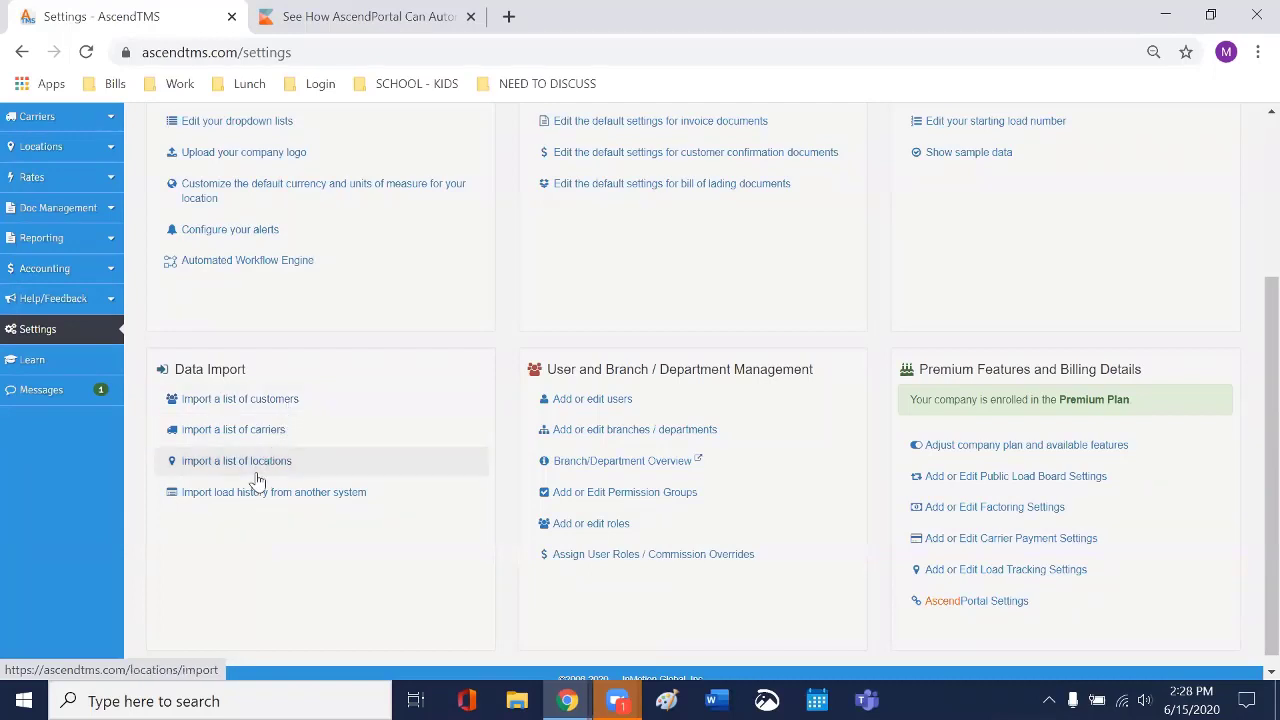
click(221, 404)
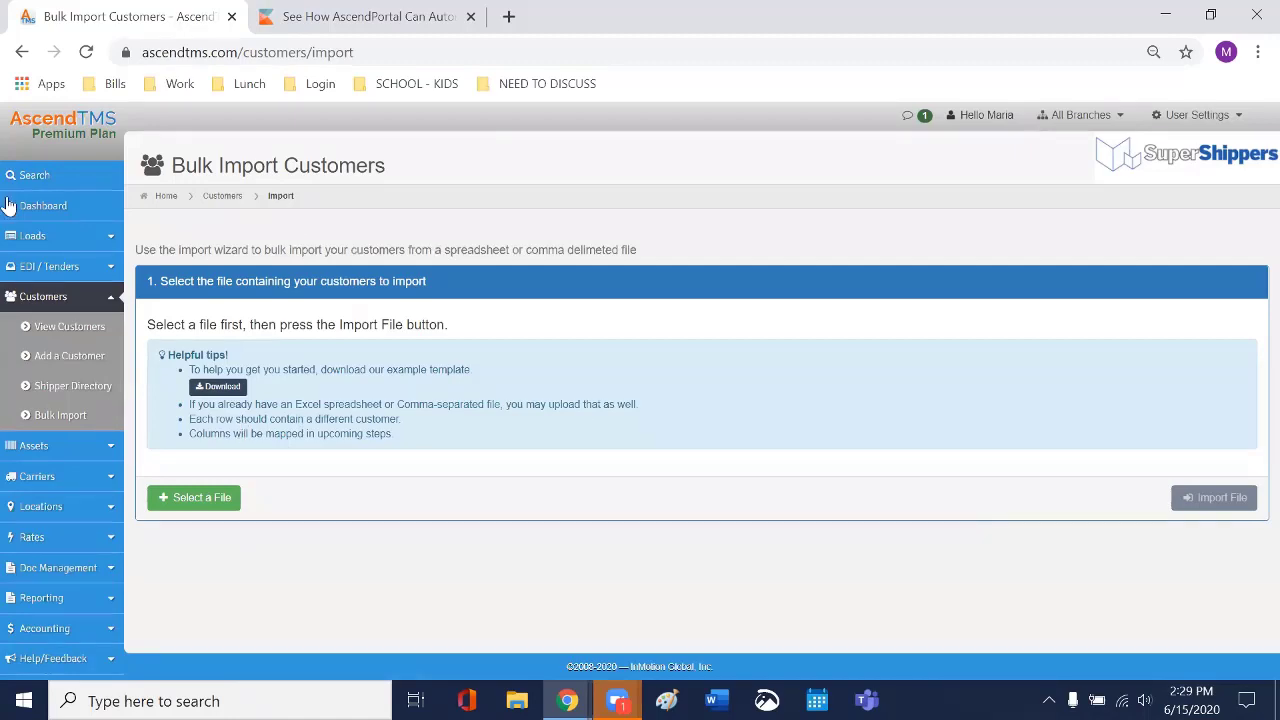
Step: Go back from the customer import to the settings overview and open the list of users
scroll(80, 592, down, 1)
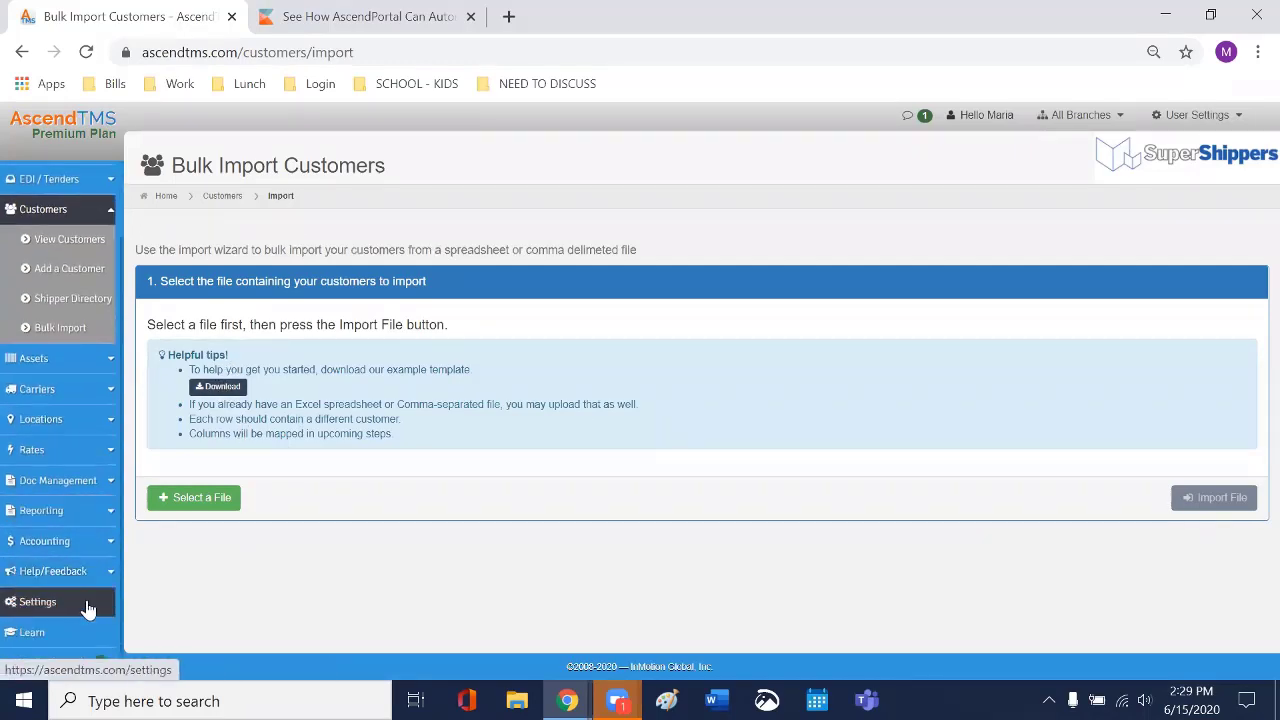
click(86, 604)
scroll(358, 325, down, 2)
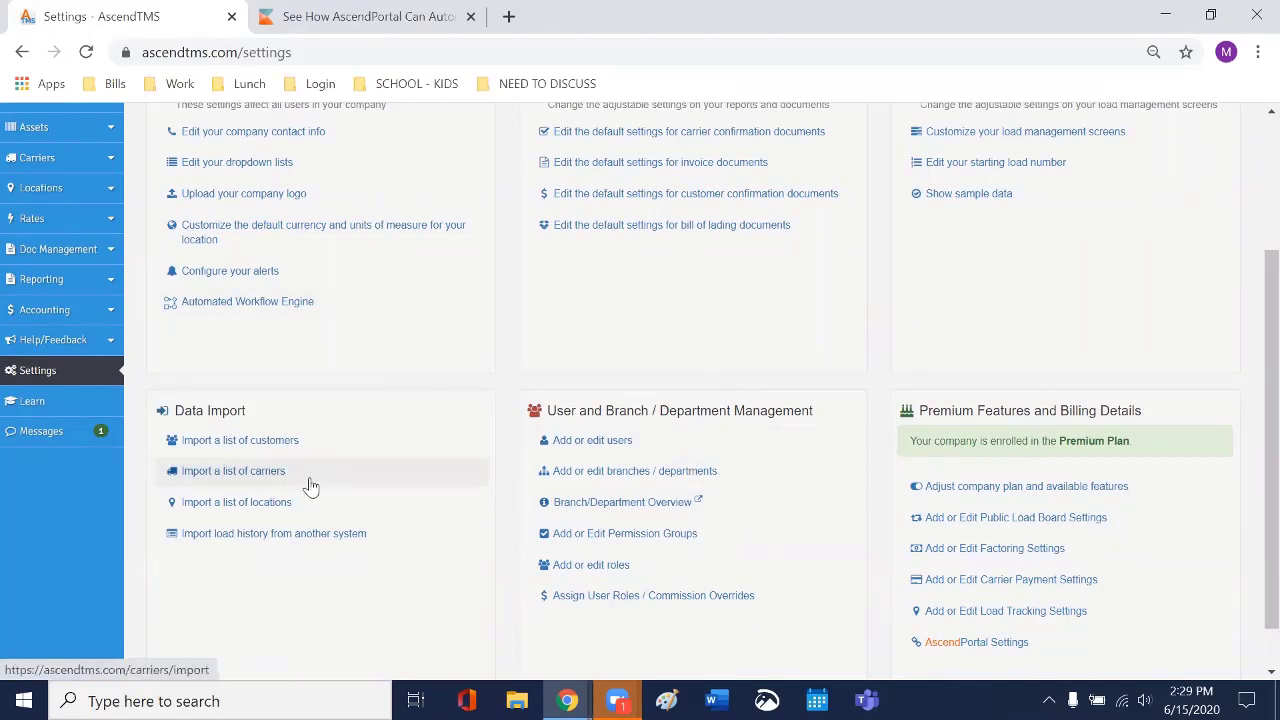
click(610, 443)
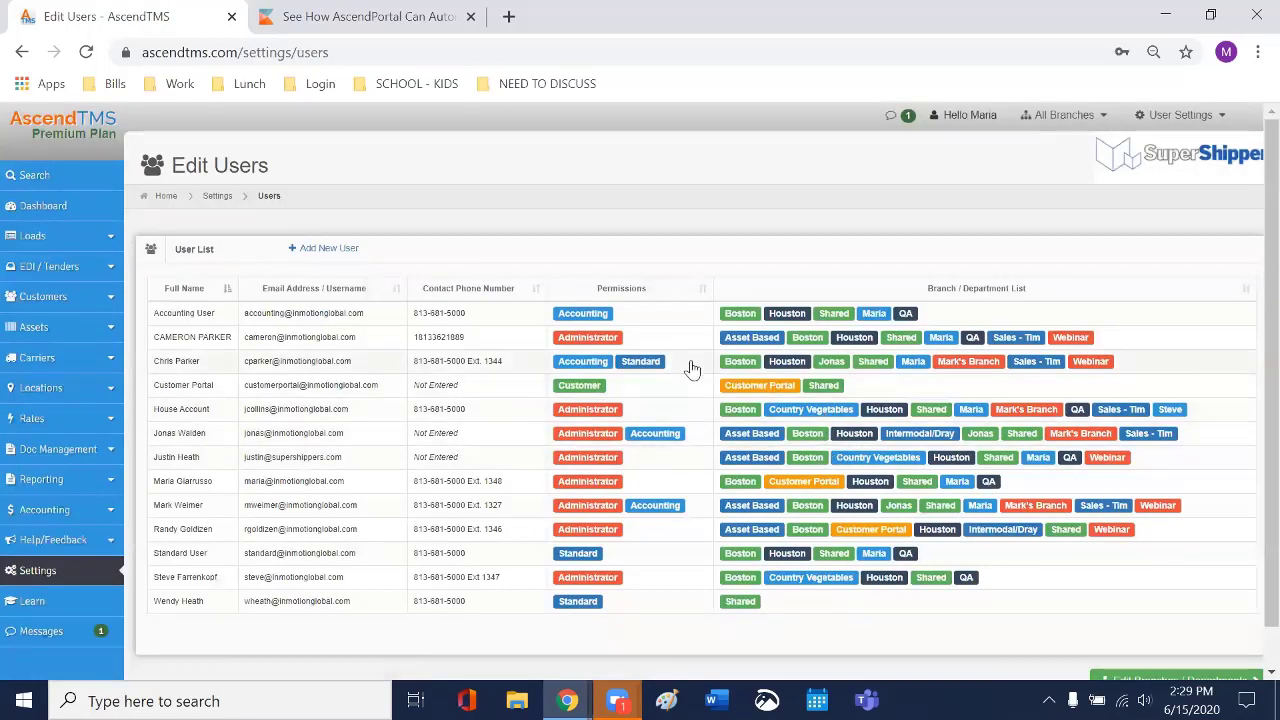
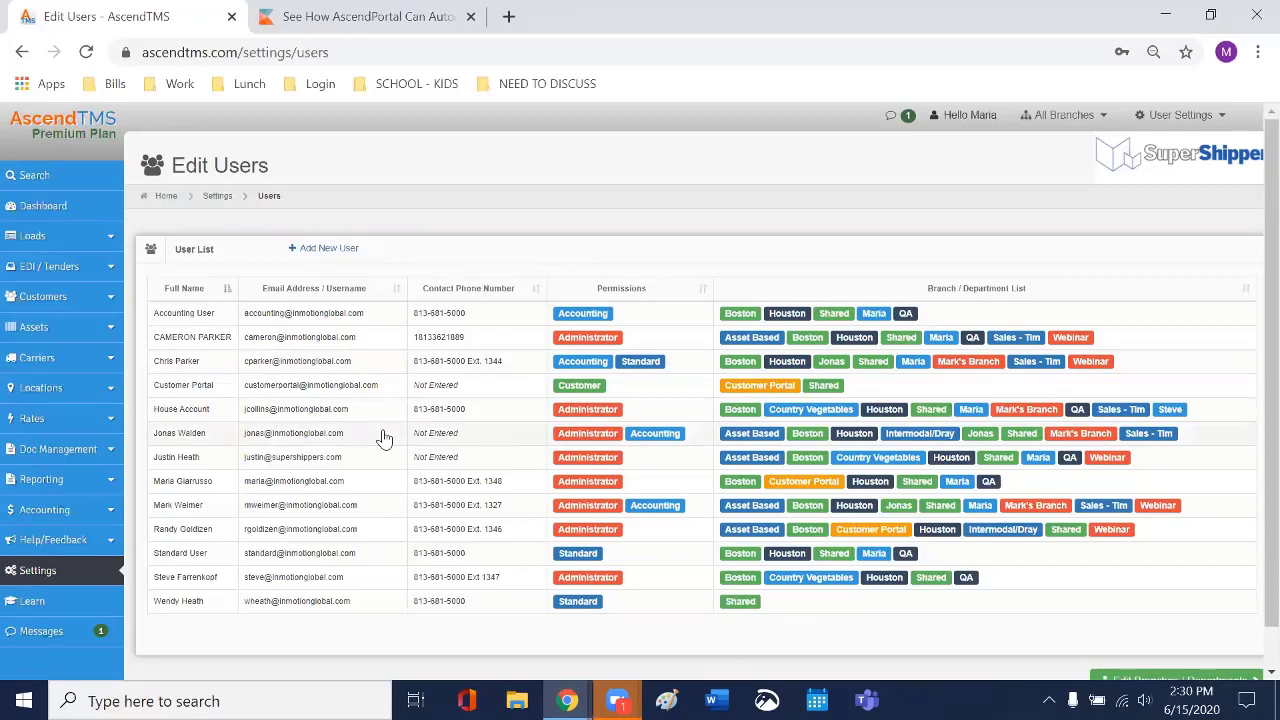
Step: Start adding a new user and clear the prefilled email address and password
click(341, 251)
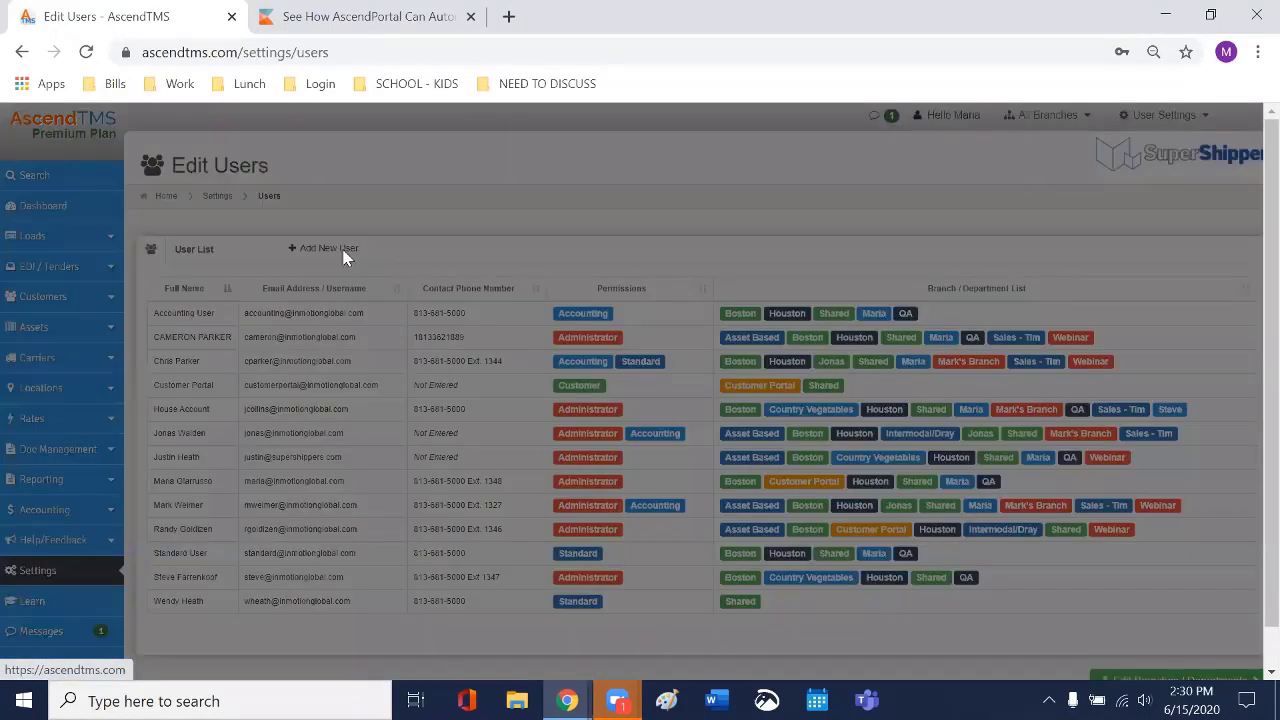
click(609, 204)
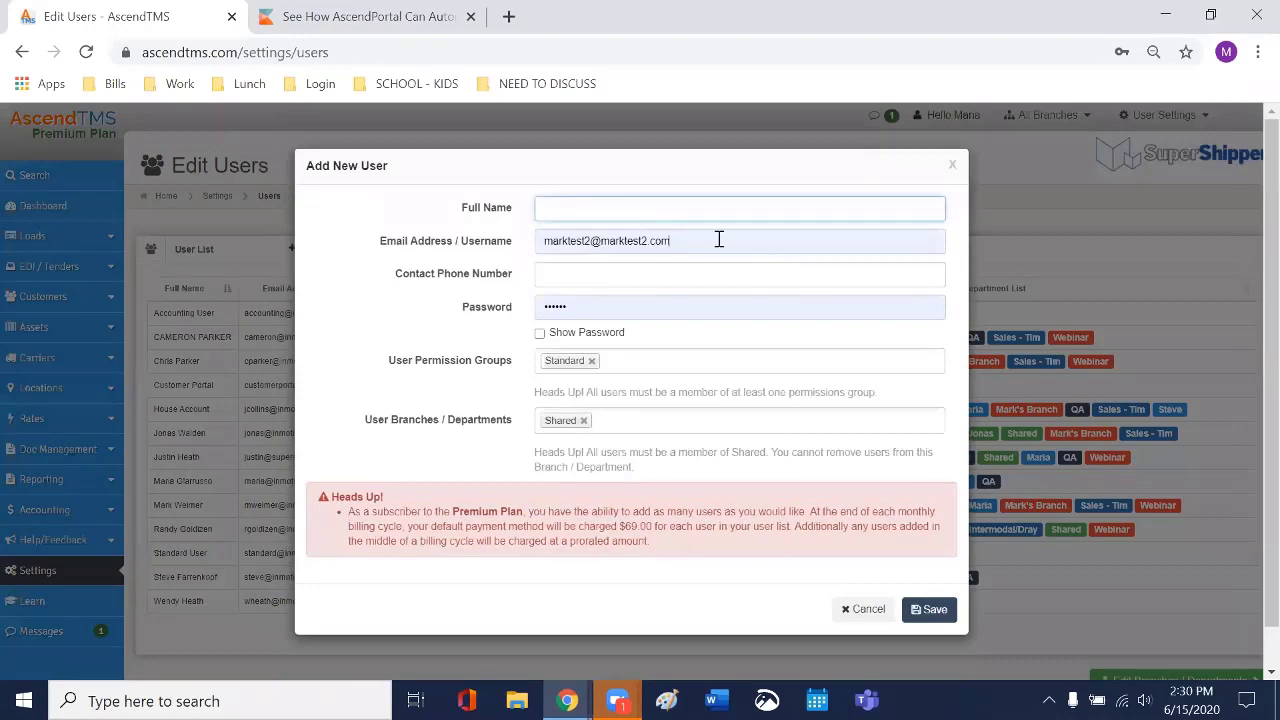
click(717, 240)
key(BackSpace)
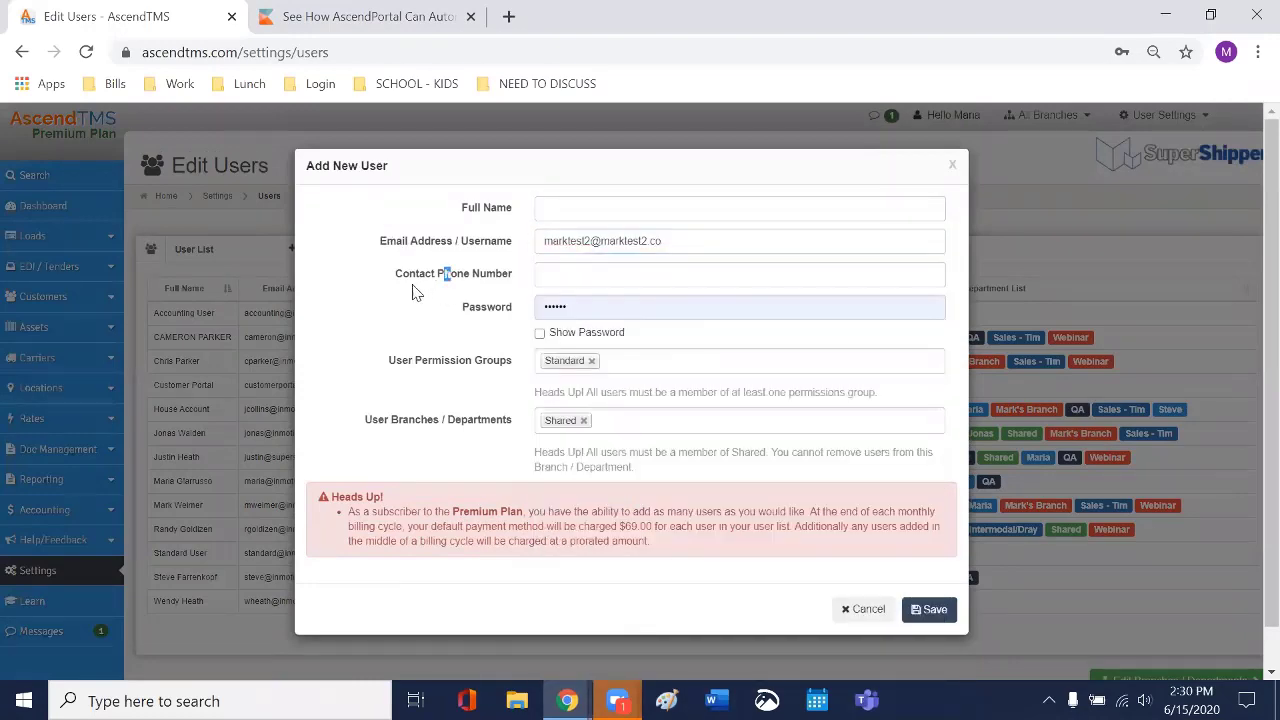
drag(689, 243, 455, 217)
key(BackSpace)
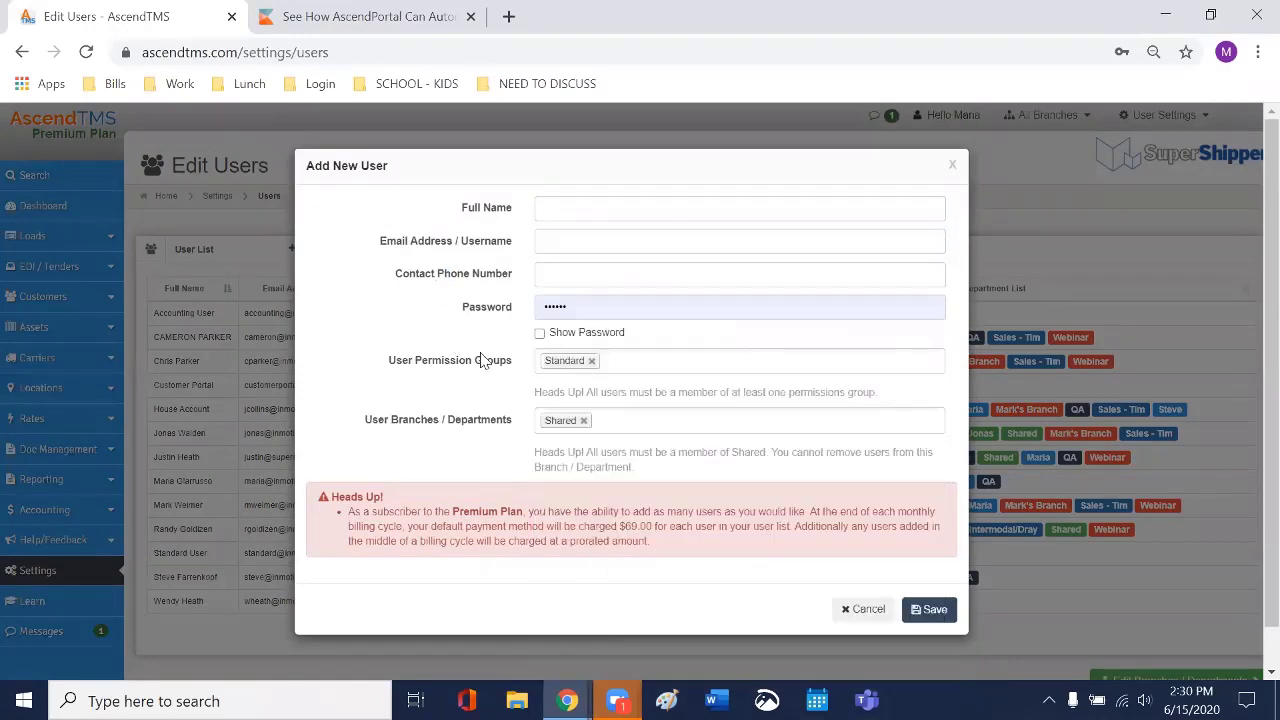
click(588, 273)
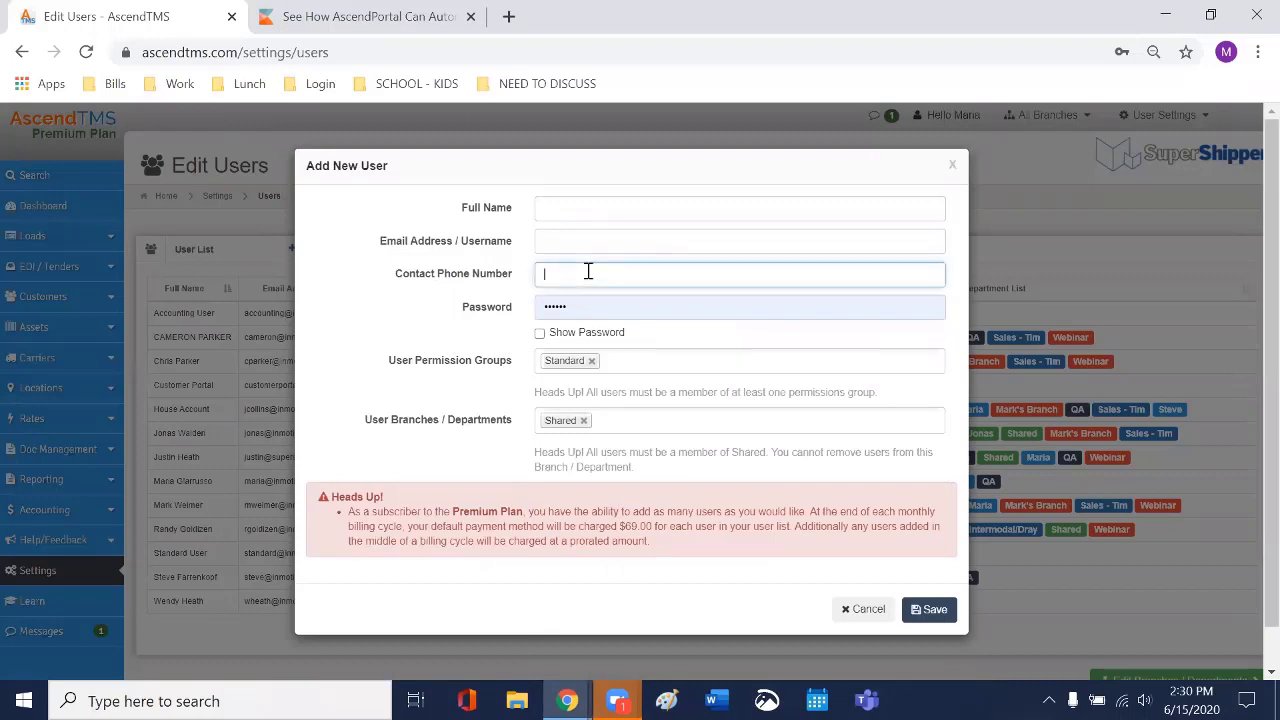
click(610, 306)
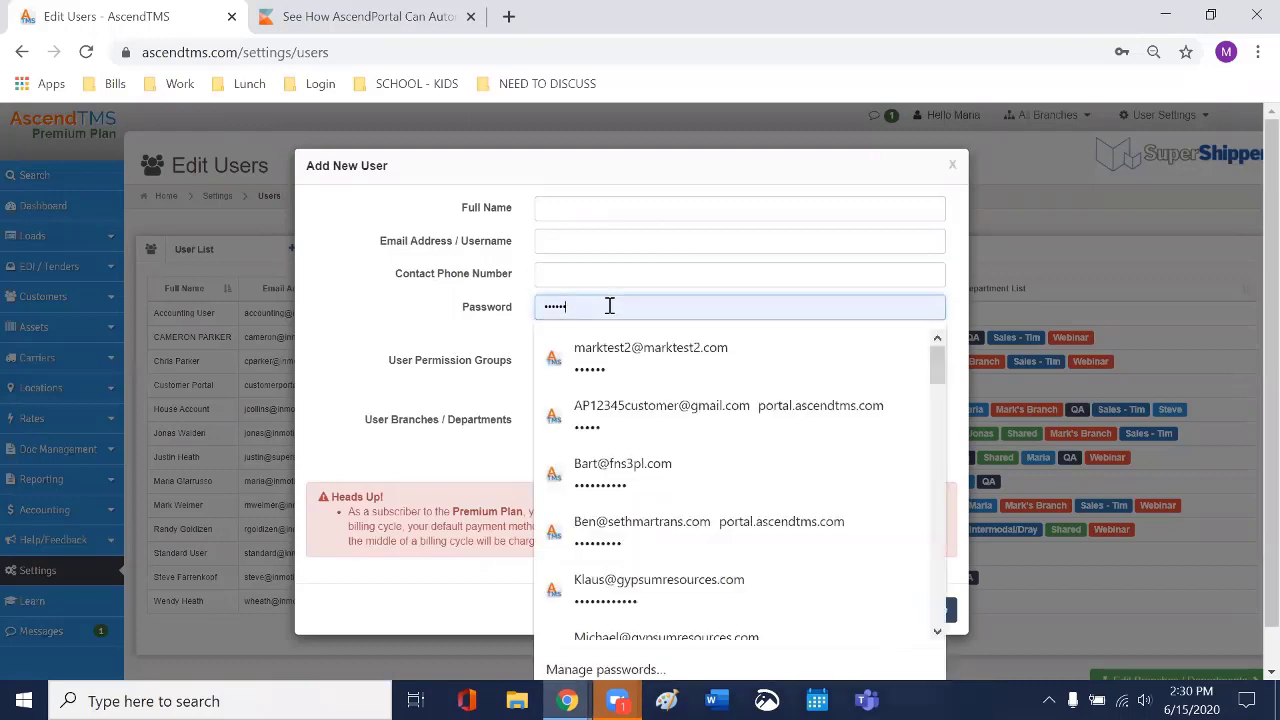
double_click(595, 305)
key(BackSpace)
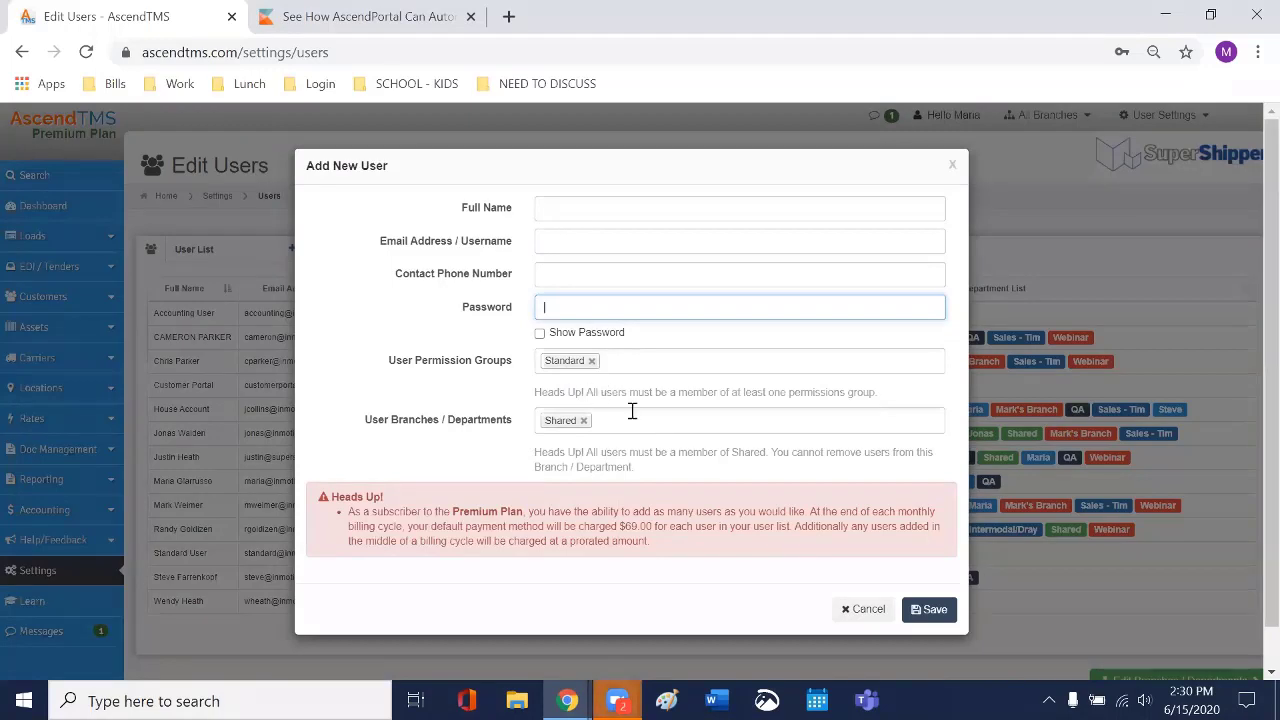
Step: Review the available user permission groups and cancel the new user form
click(647, 361)
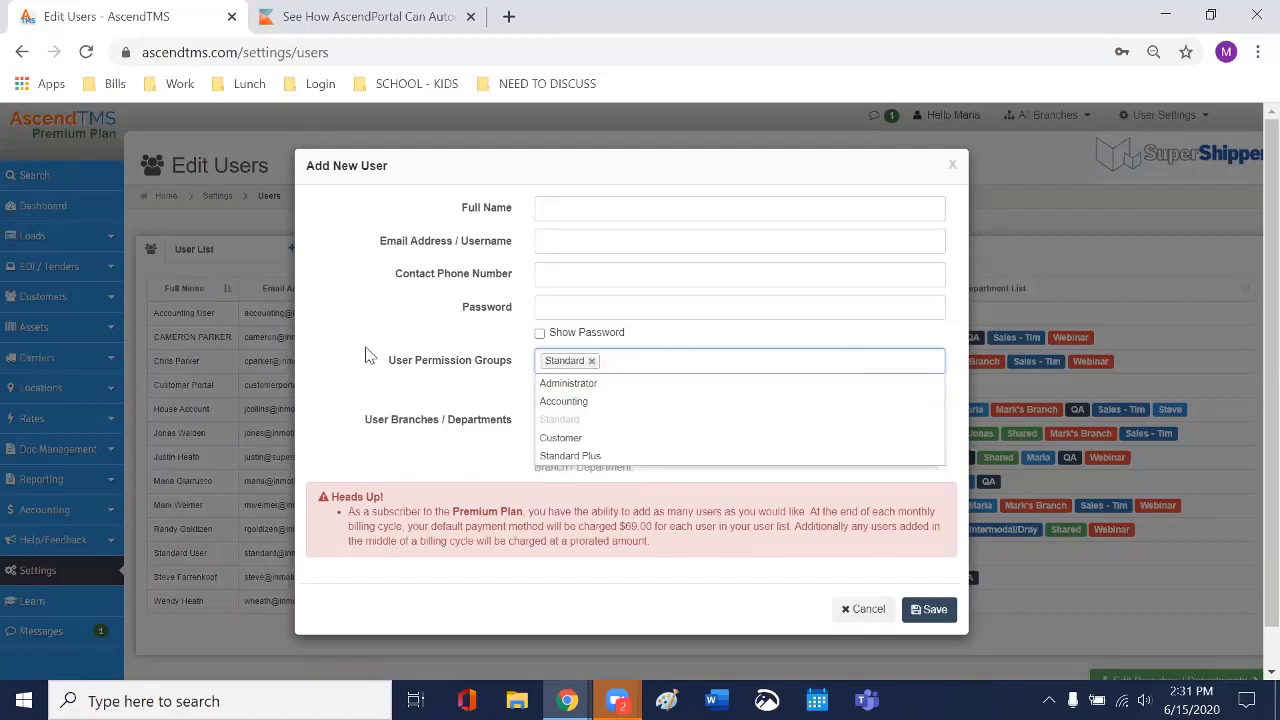
click(415, 368)
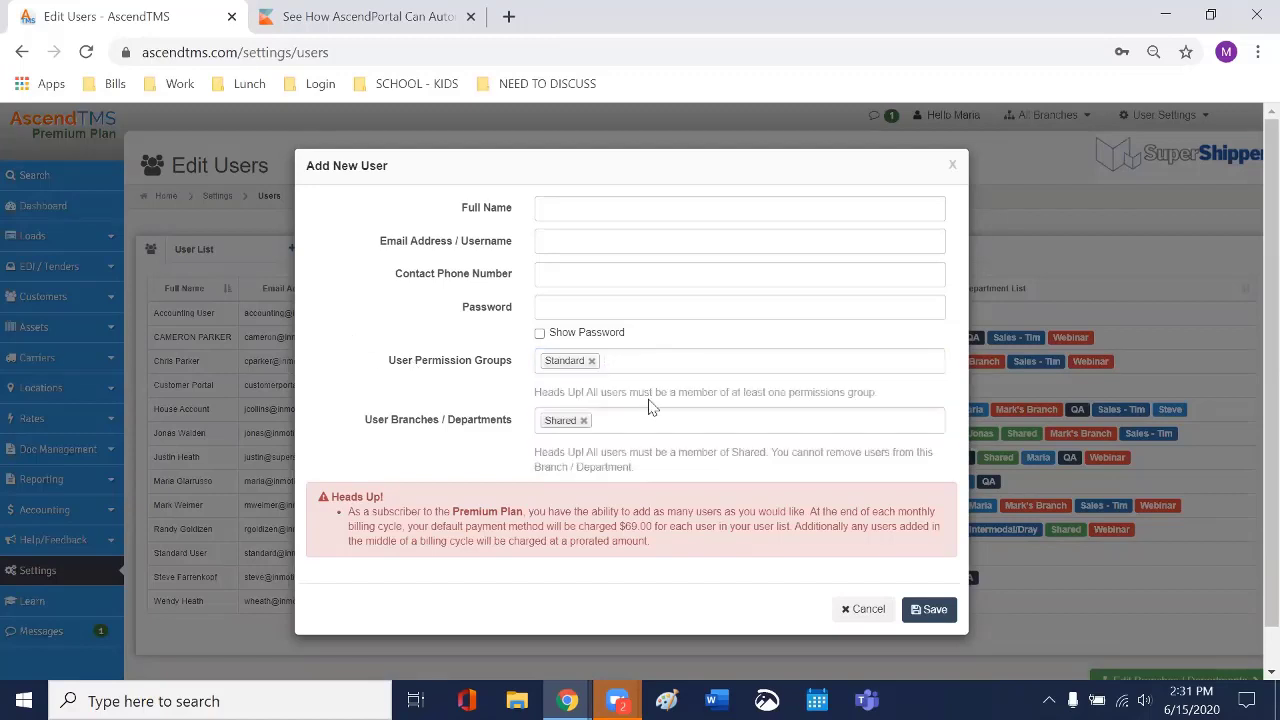
click(855, 608)
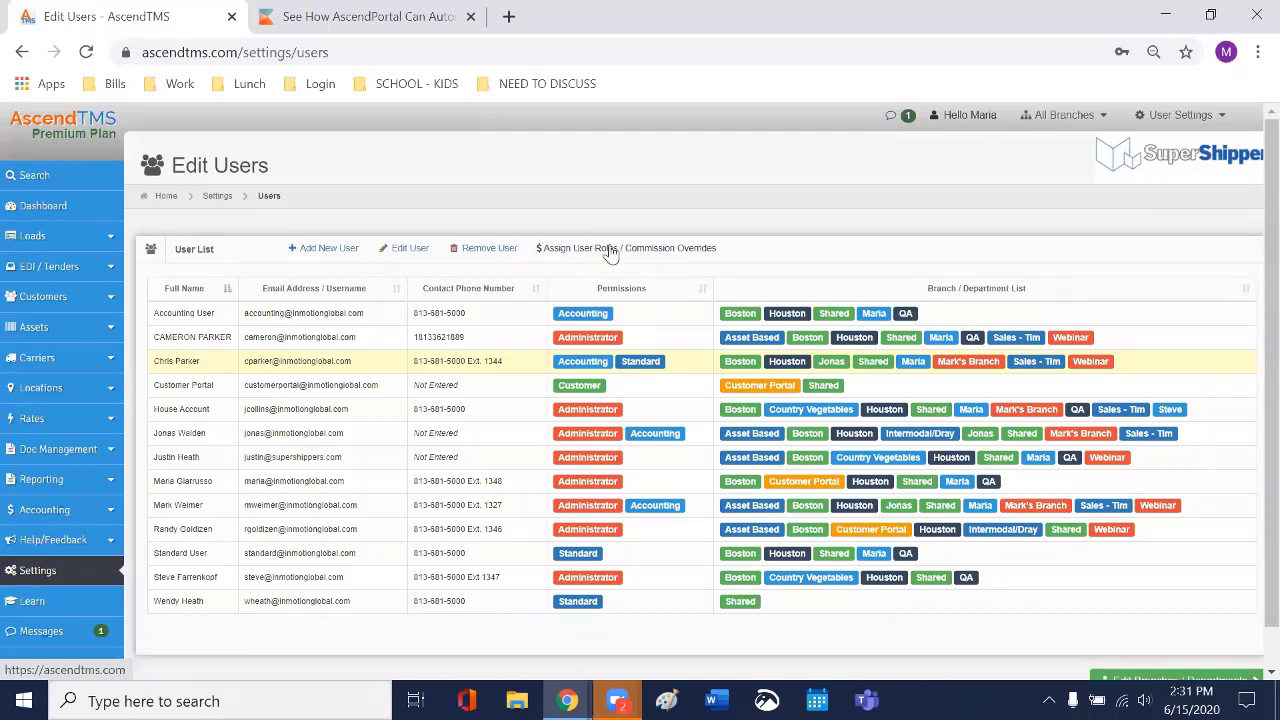
Step: Return to the settings overview and look over the User and Branch / Department Management options
scroll(700, 320, down, 1)
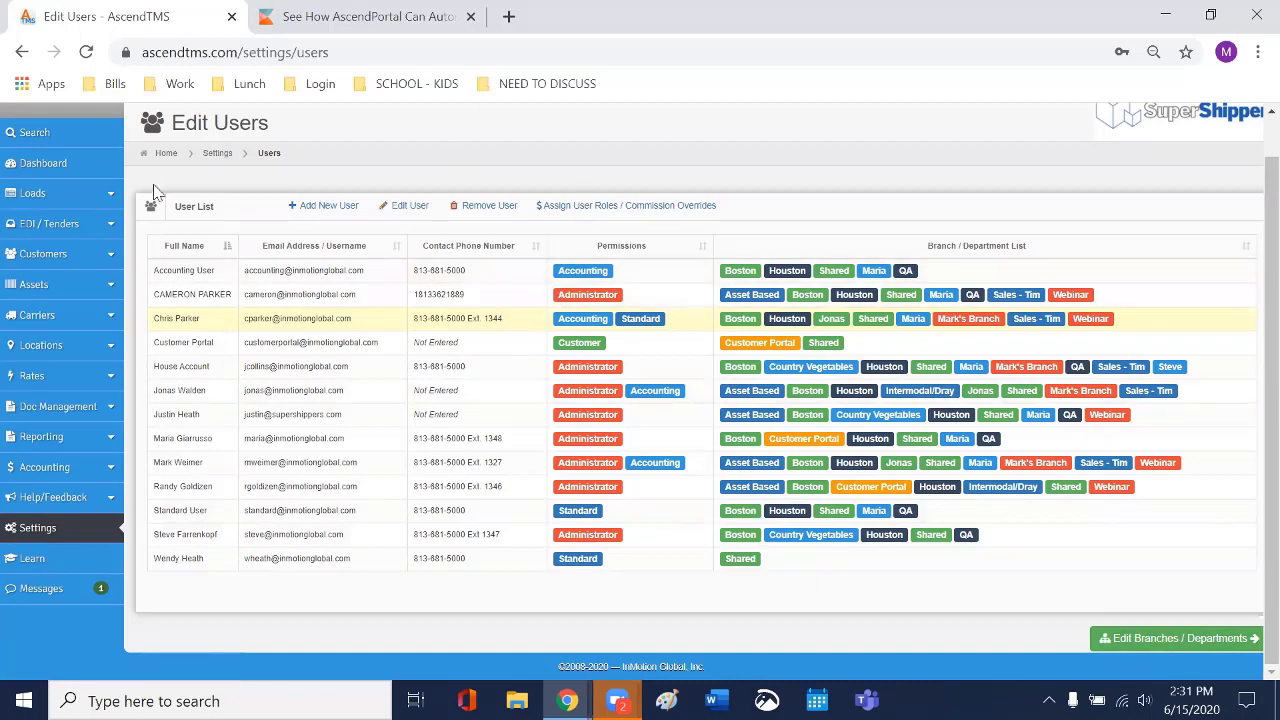
click(57, 536)
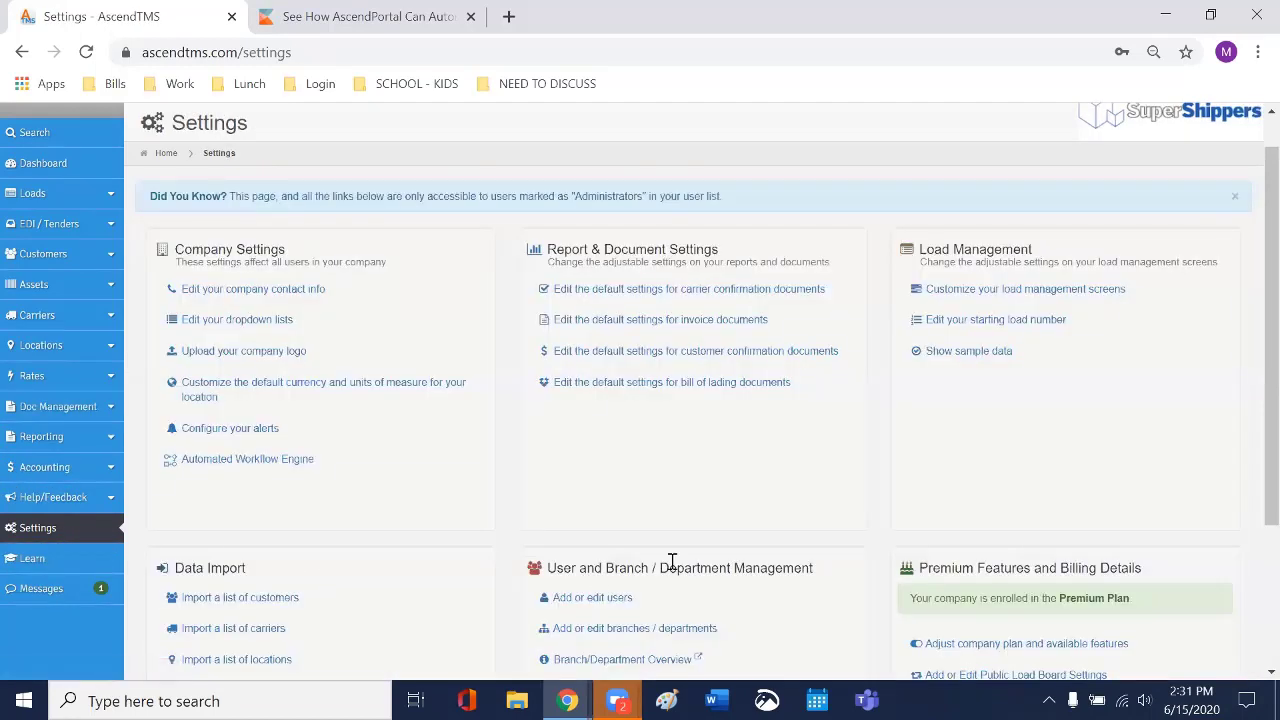
scroll(820, 500, down, 2)
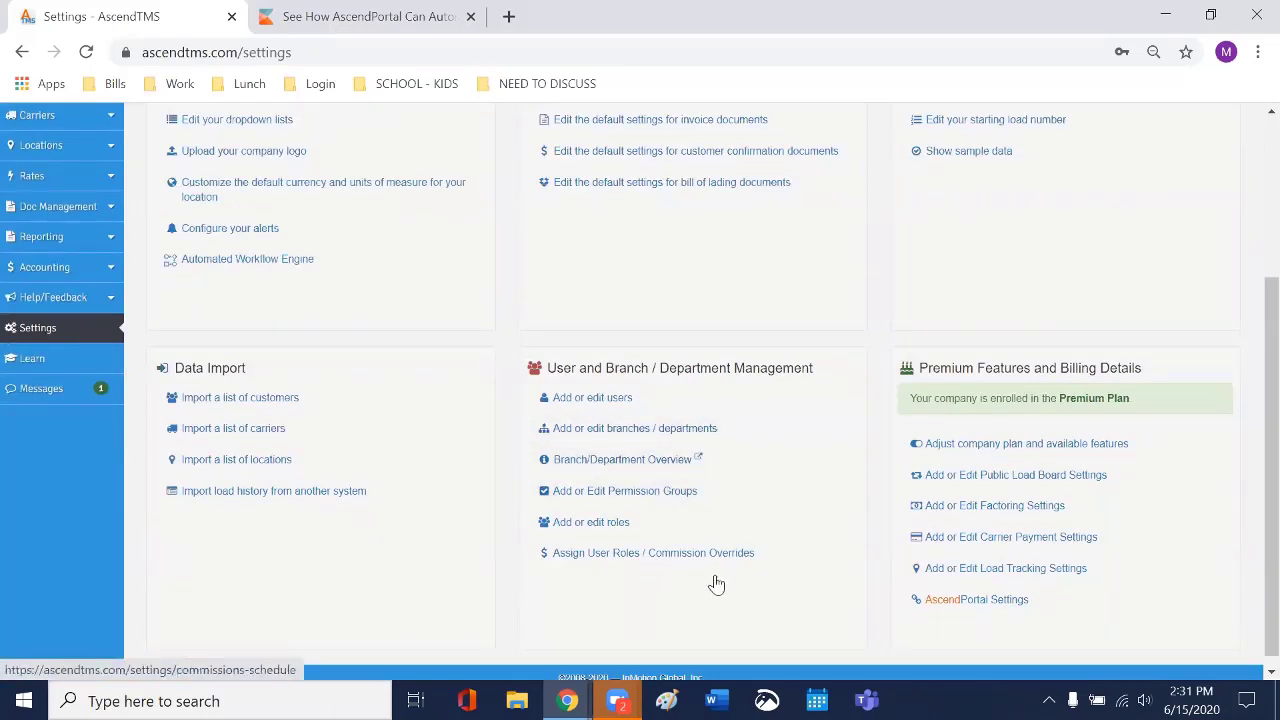
Step: Open the permission groups settings and review the Dashboard and Loads permissions of each group
click(668, 498)
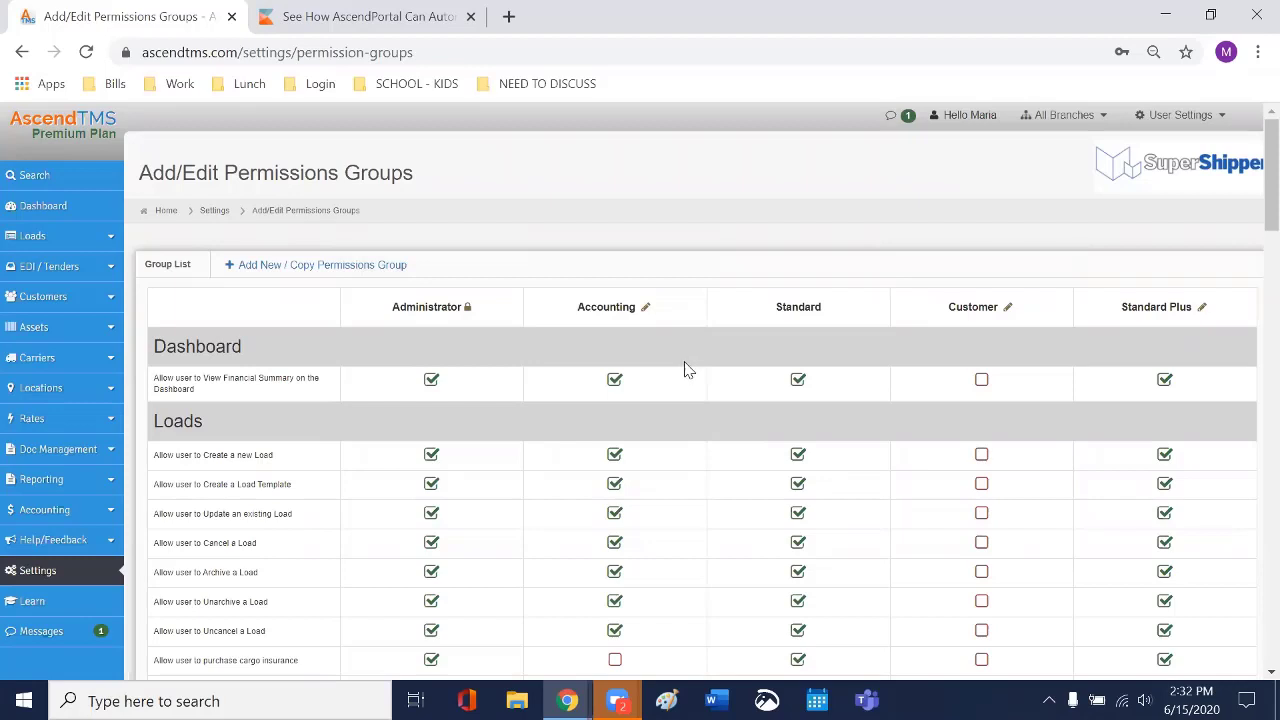
scroll(685, 369, down, 1)
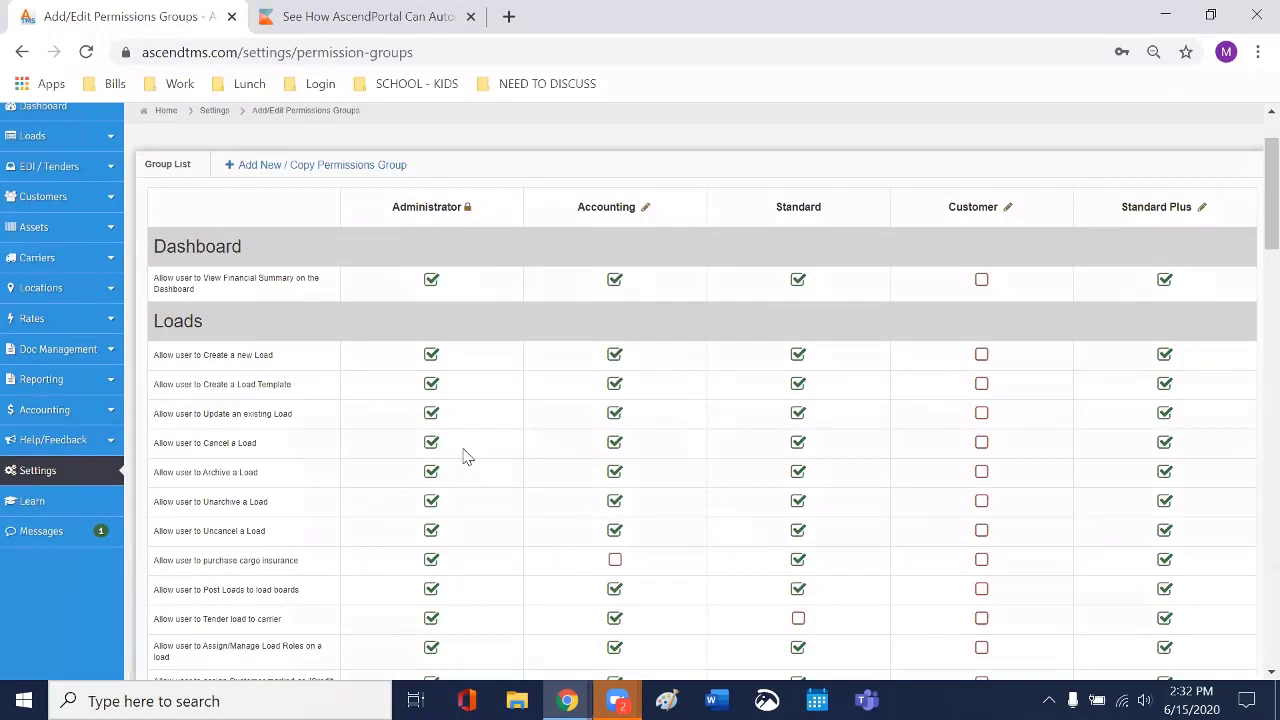
scroll(463, 456, down, 1)
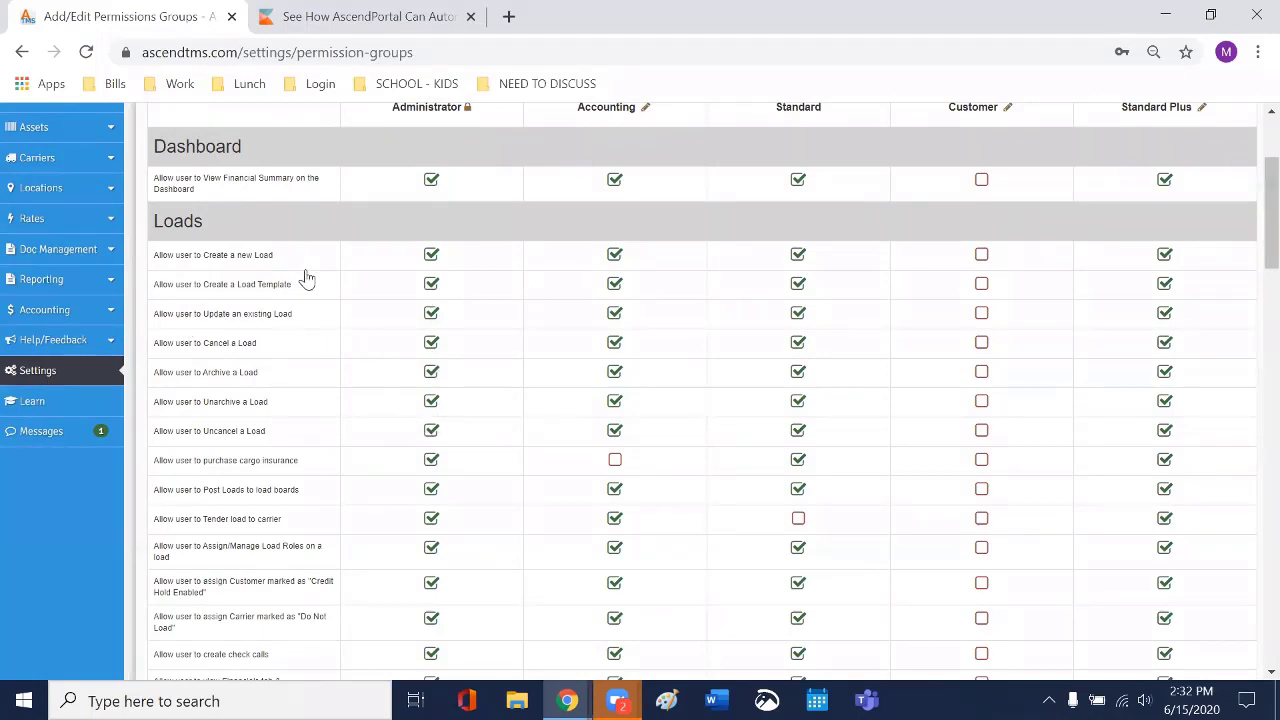
scroll(757, 298, down, 1)
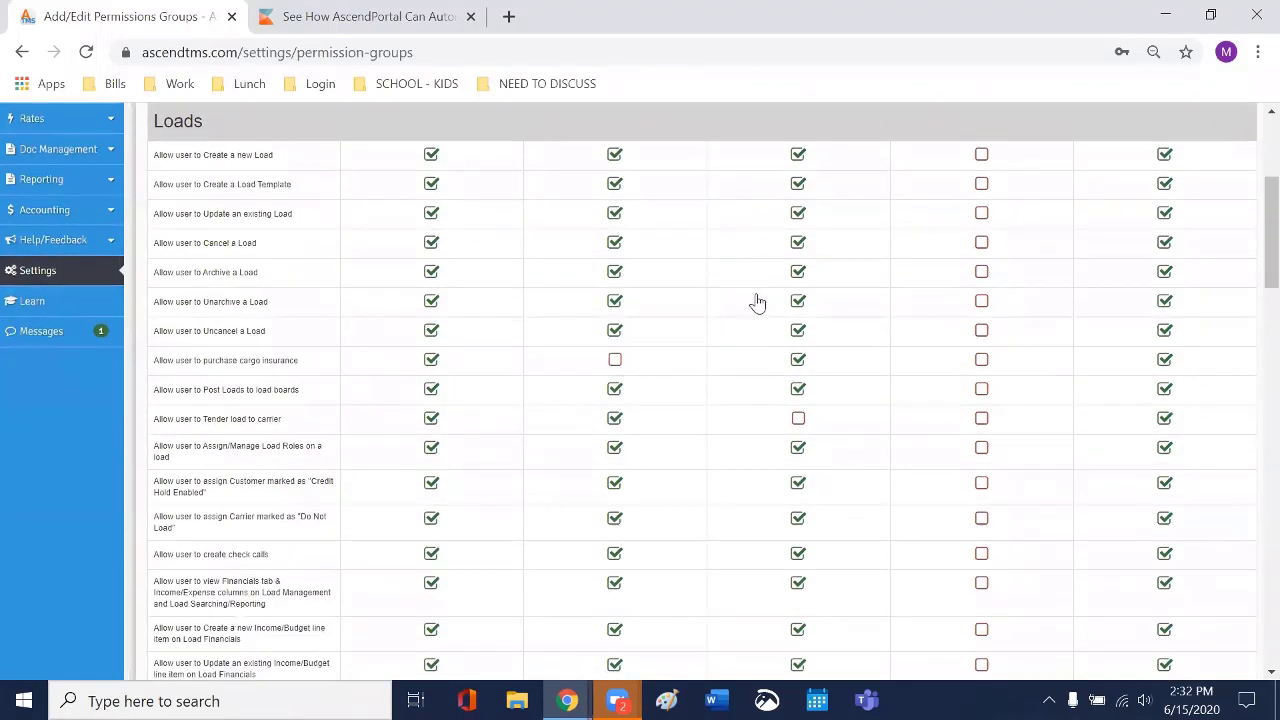
Step: Turn the Standard group's permission to view the Financials tab and Income/Expense columns off and back on
scroll(760, 395, down, 1)
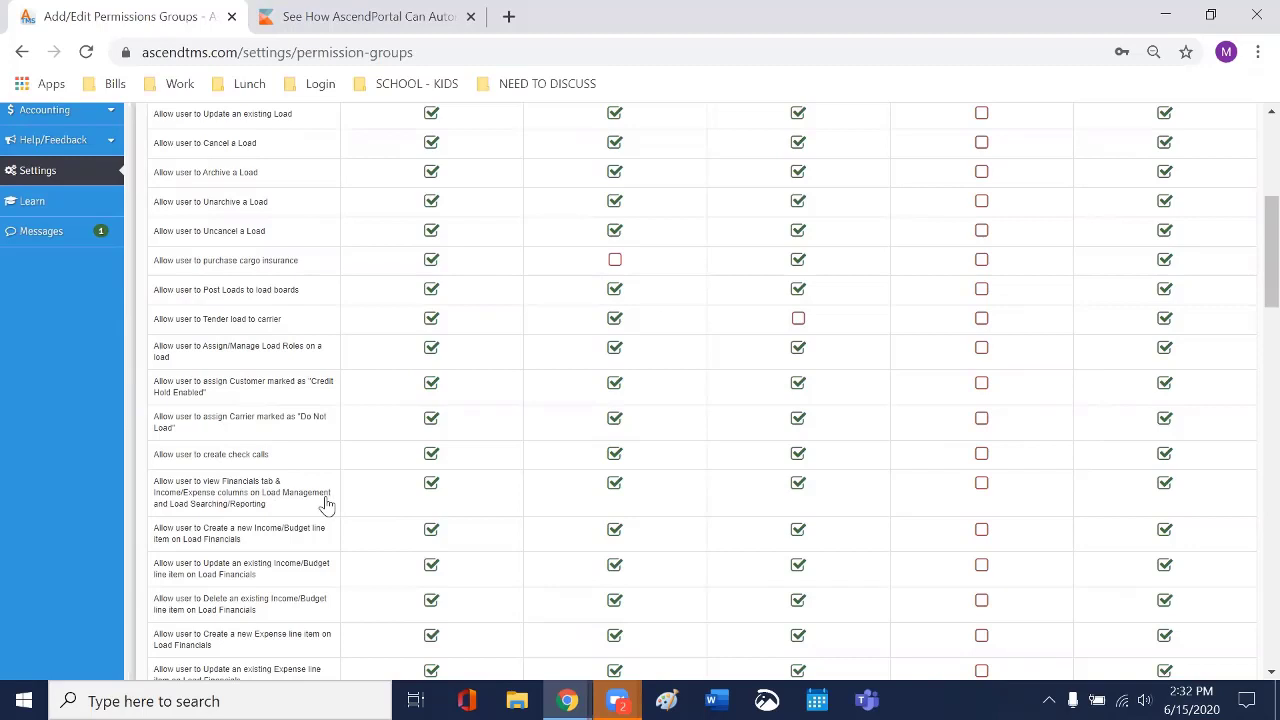
click(799, 487)
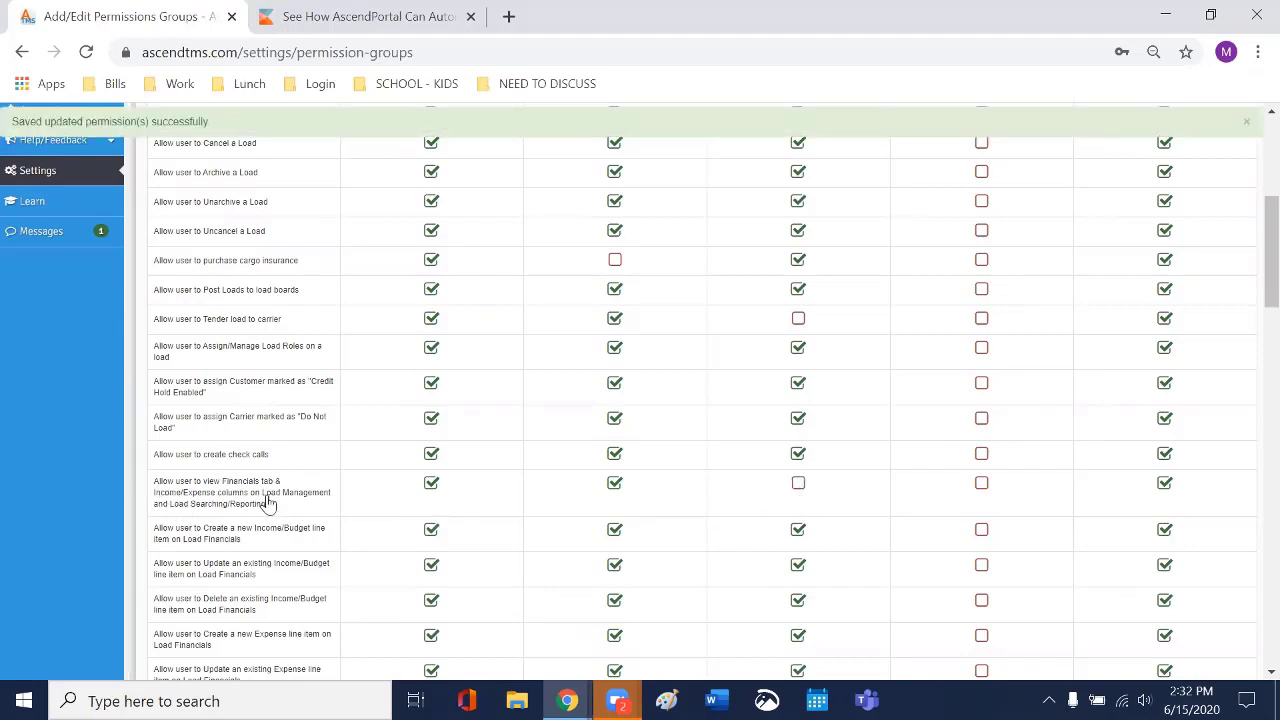
click(799, 487)
Step: Examine each group's permissions from the load financials items through Orders, EDI / Tenders, Customers, Assets, Carriers, Locations, Doc Management, Reporting and Accounting
scroll(271, 449, down, 1)
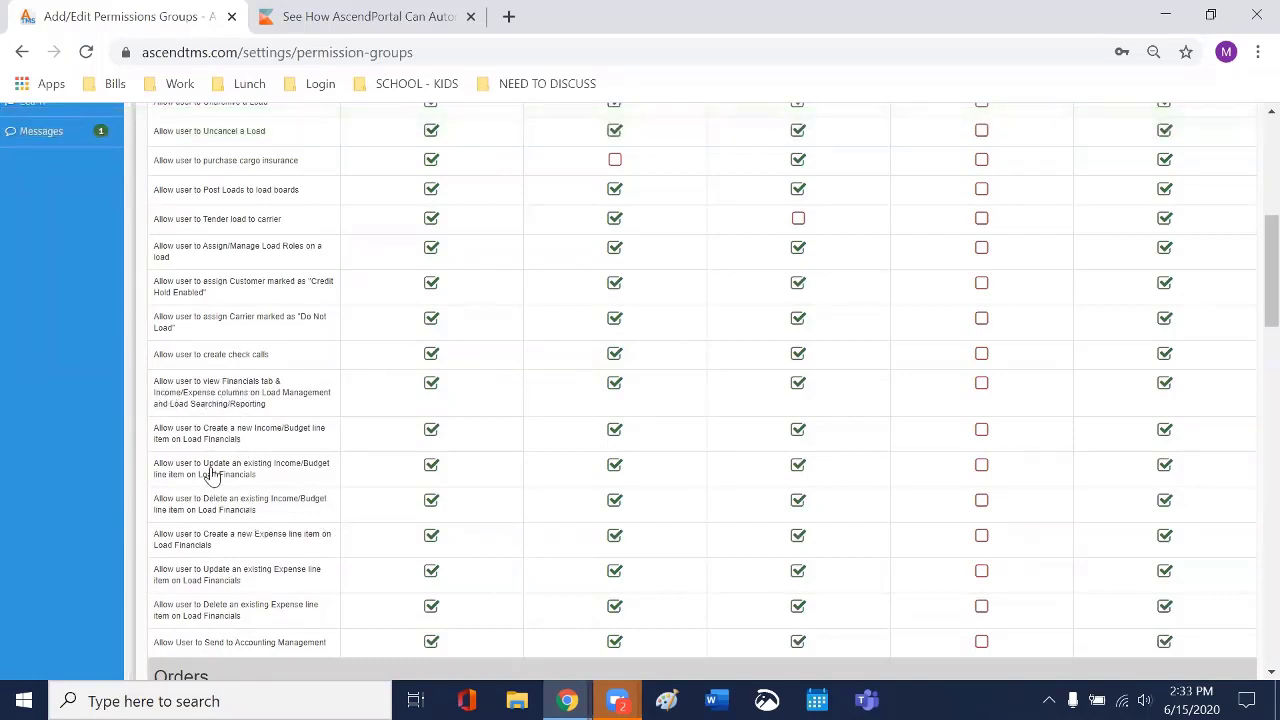
scroll(270, 478, down, 3)
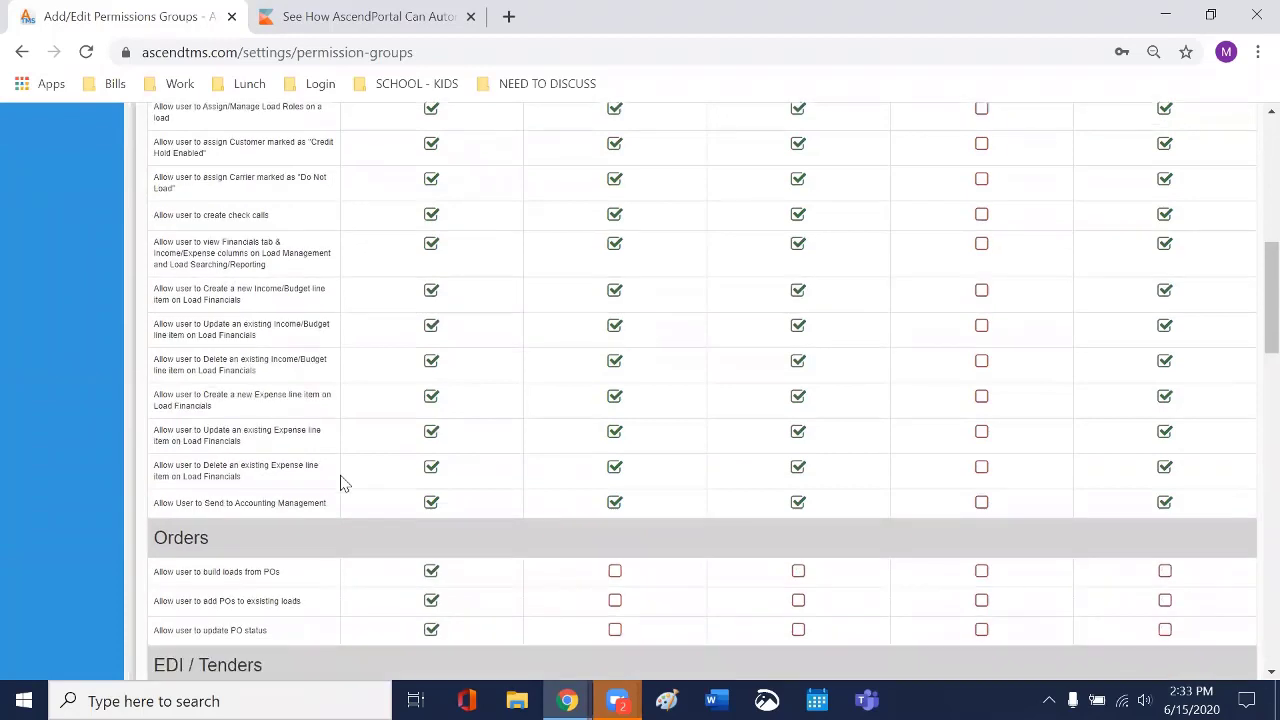
scroll(340, 484, down, 1)
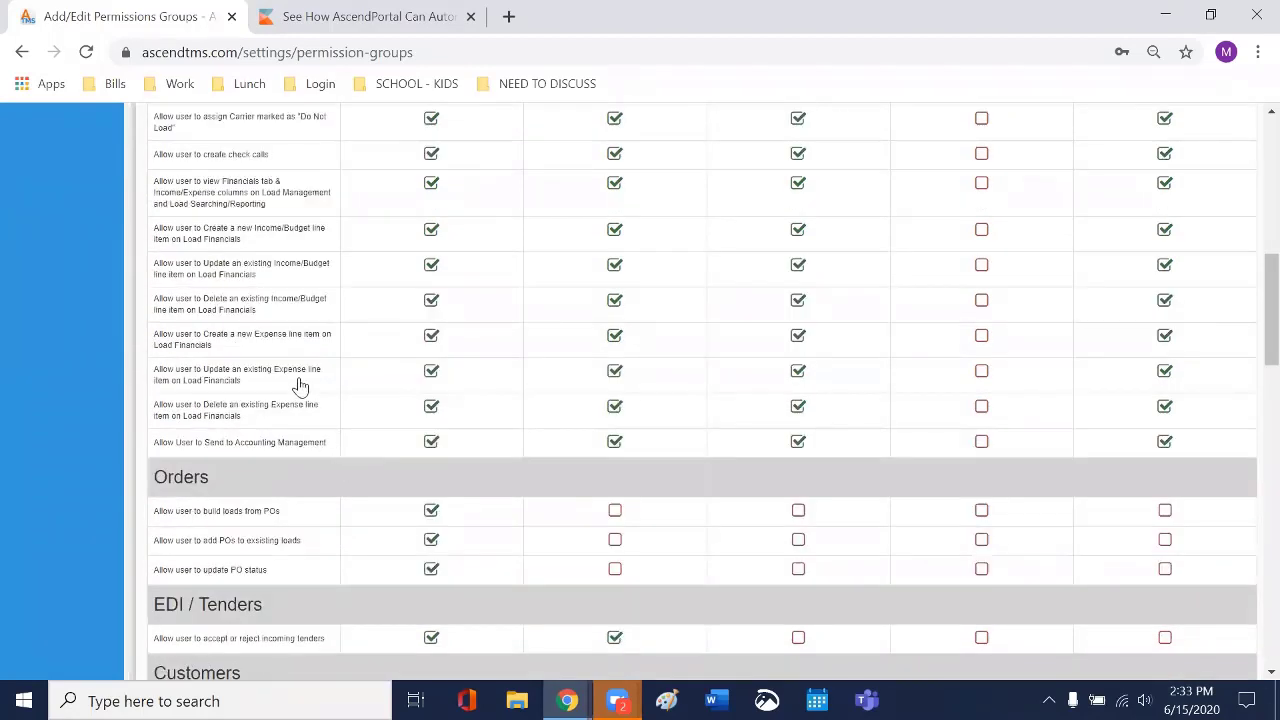
scroll(414, 514, down, 2)
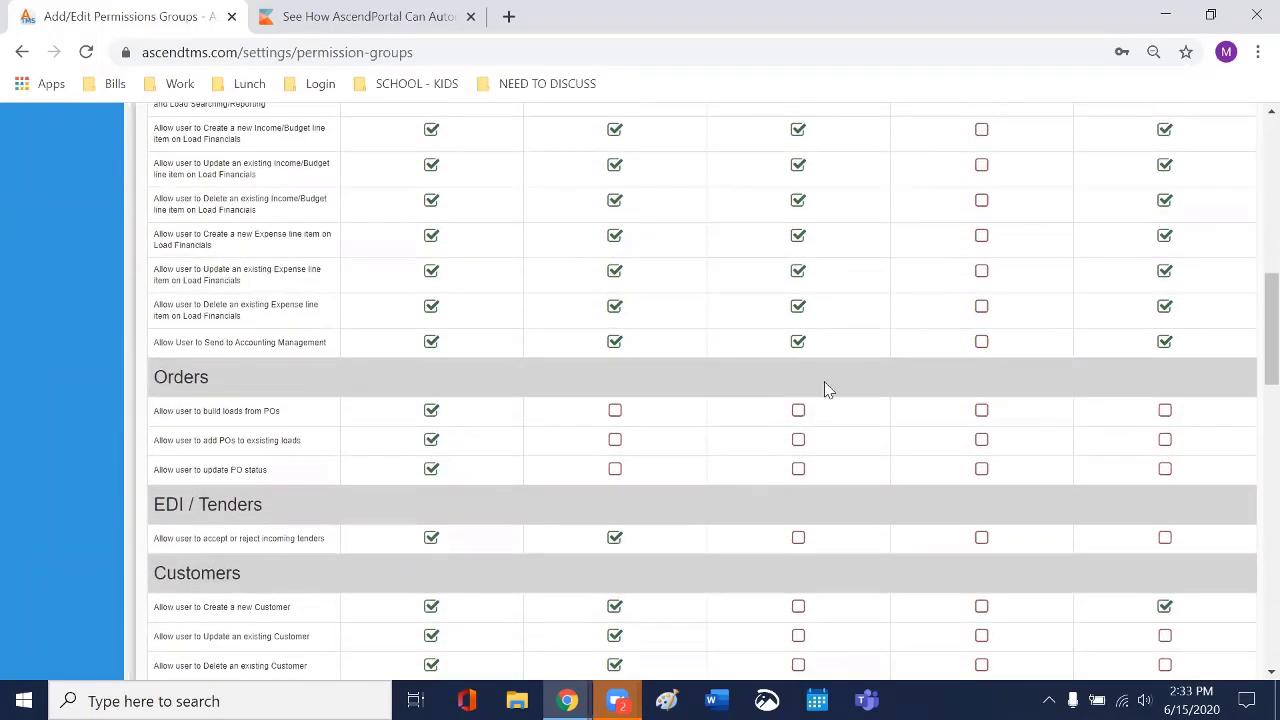
scroll(828, 399, down, 5)
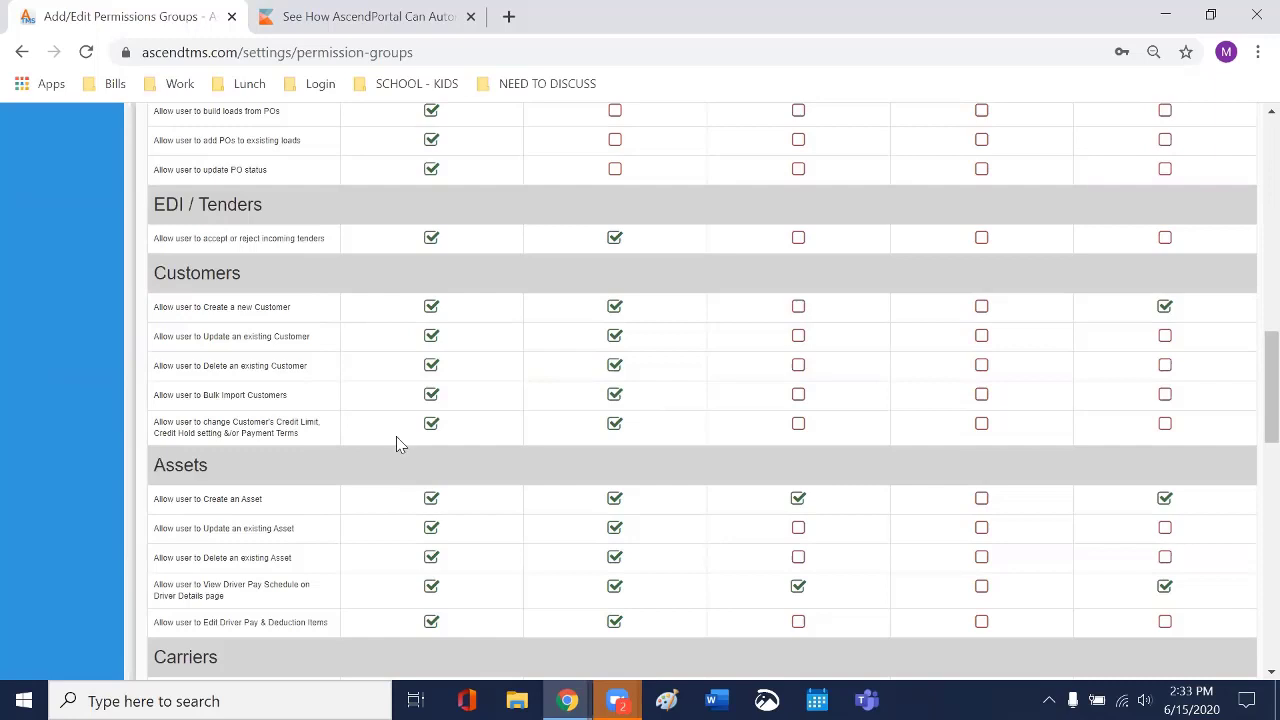
scroll(397, 440, down, 1)
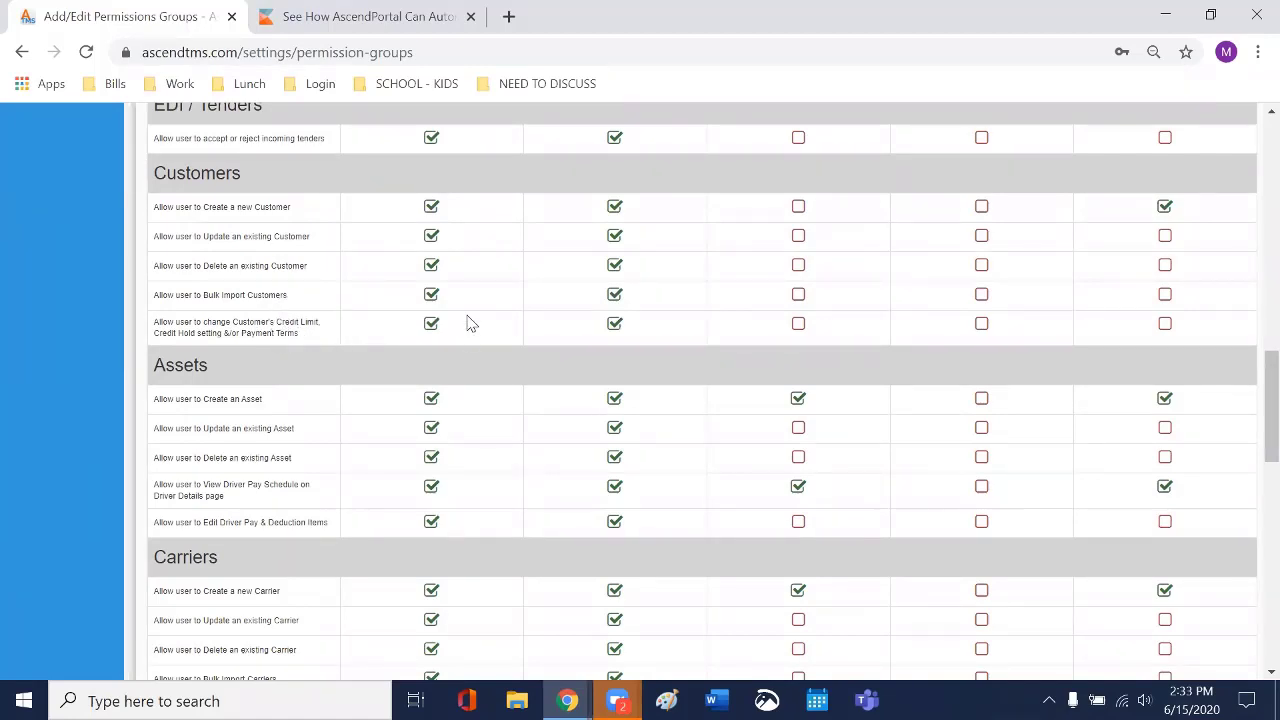
scroll(592, 429, down, 2)
scroll(592, 429, down, 2)
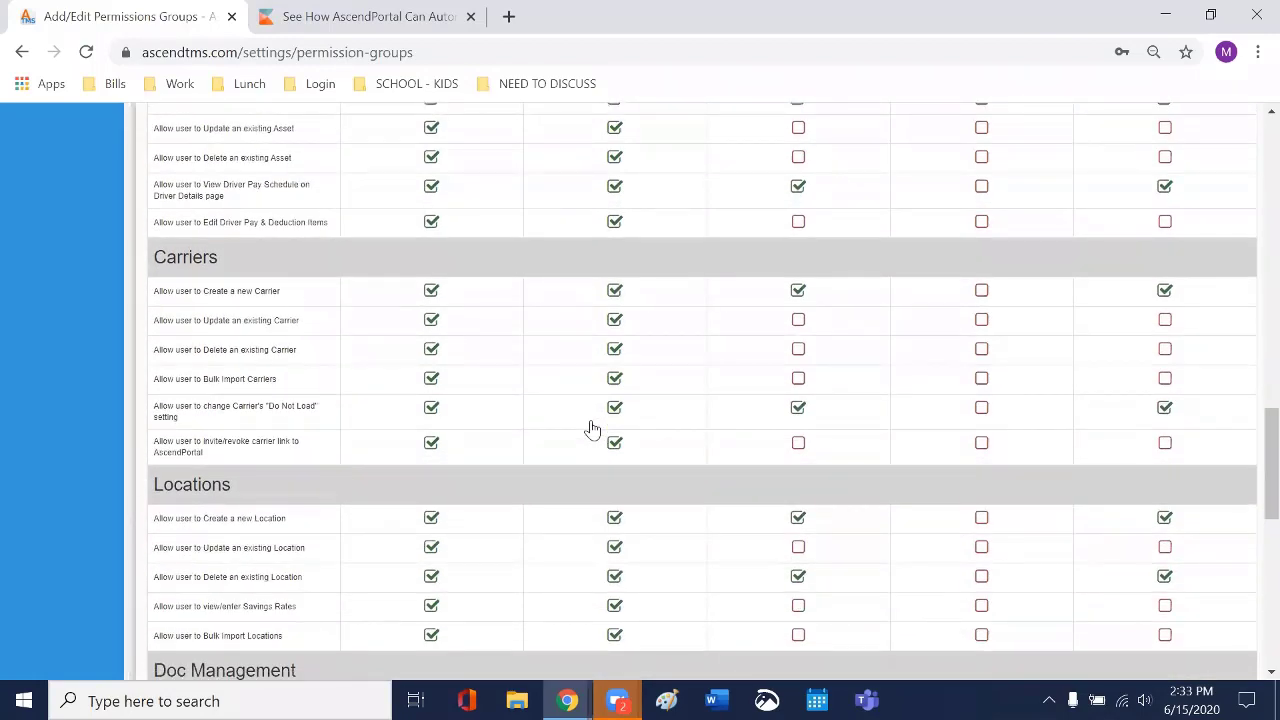
scroll(608, 471, down, 1)
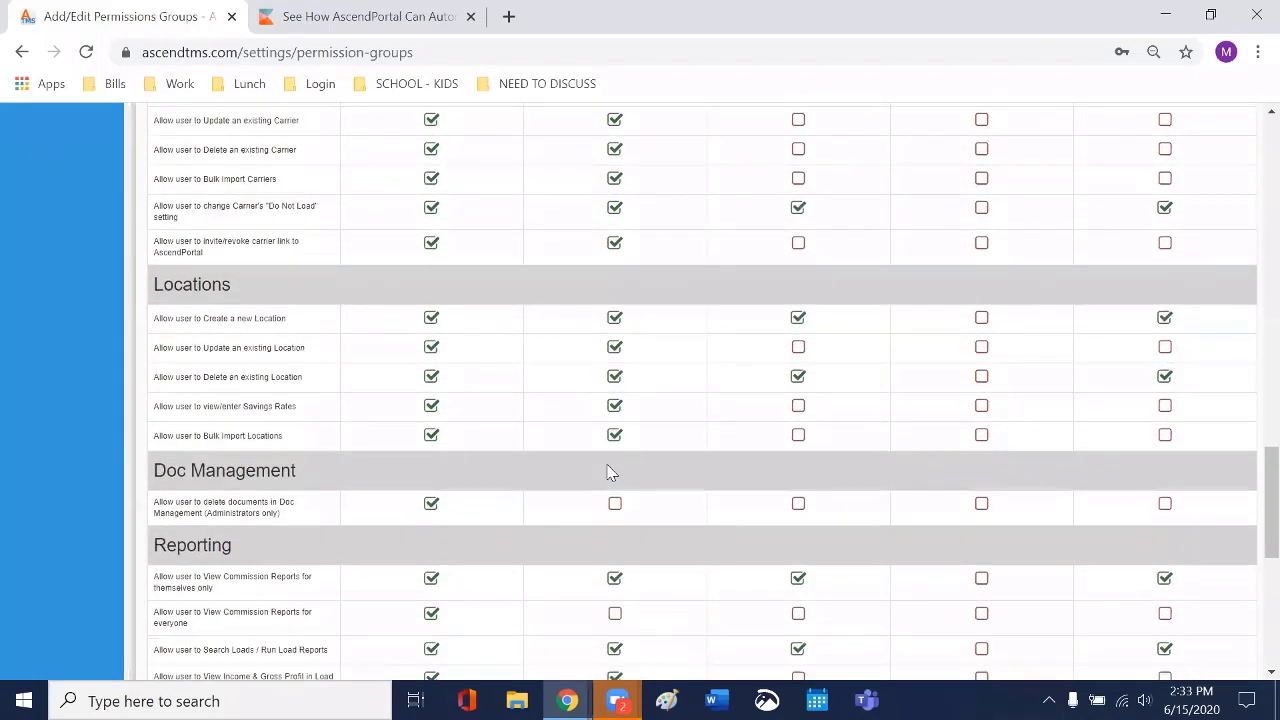
scroll(632, 368, up, 1)
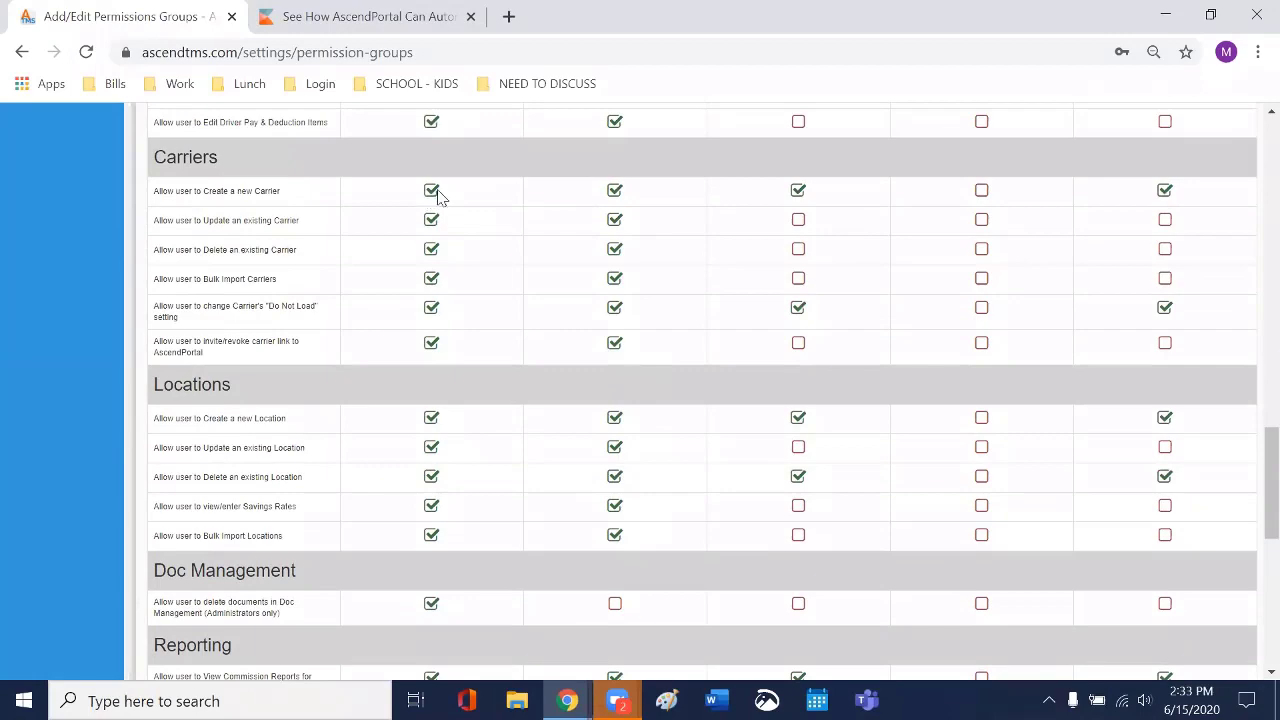
scroll(471, 478, down, 6)
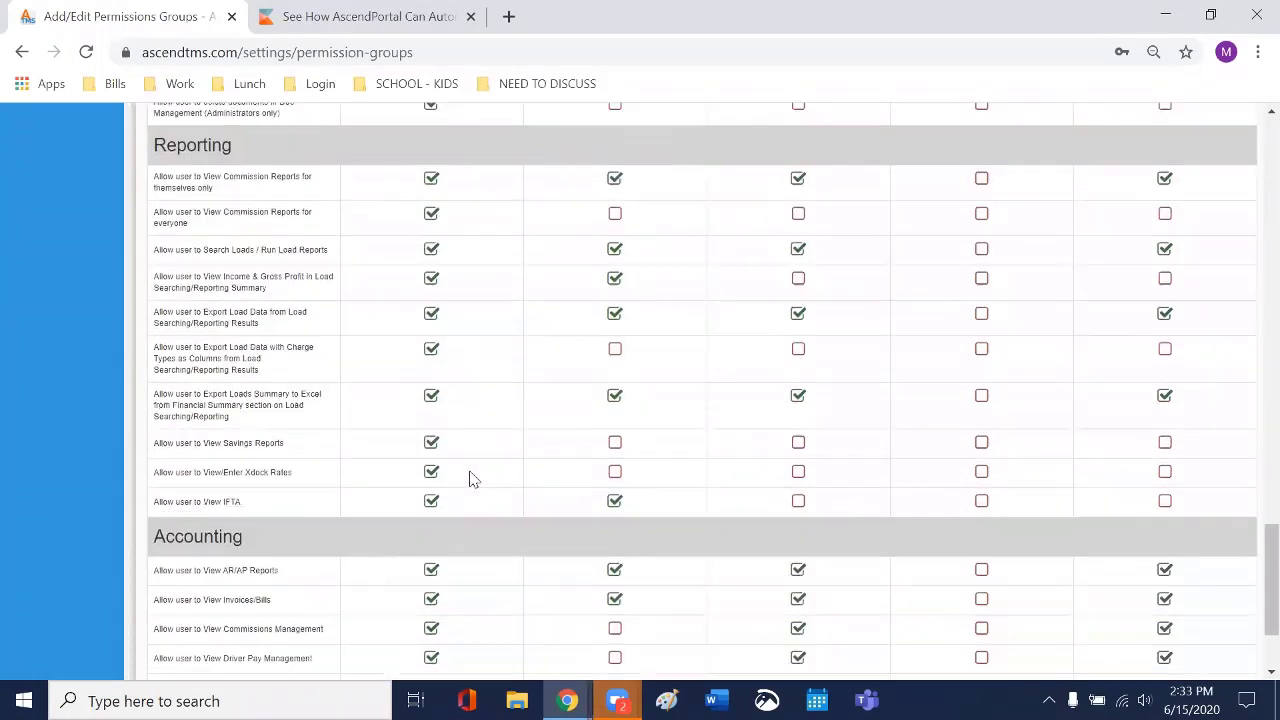
Step: Delete the Standard Plus permissions group and confirm the deletion
scroll(757, 557, up, 10)
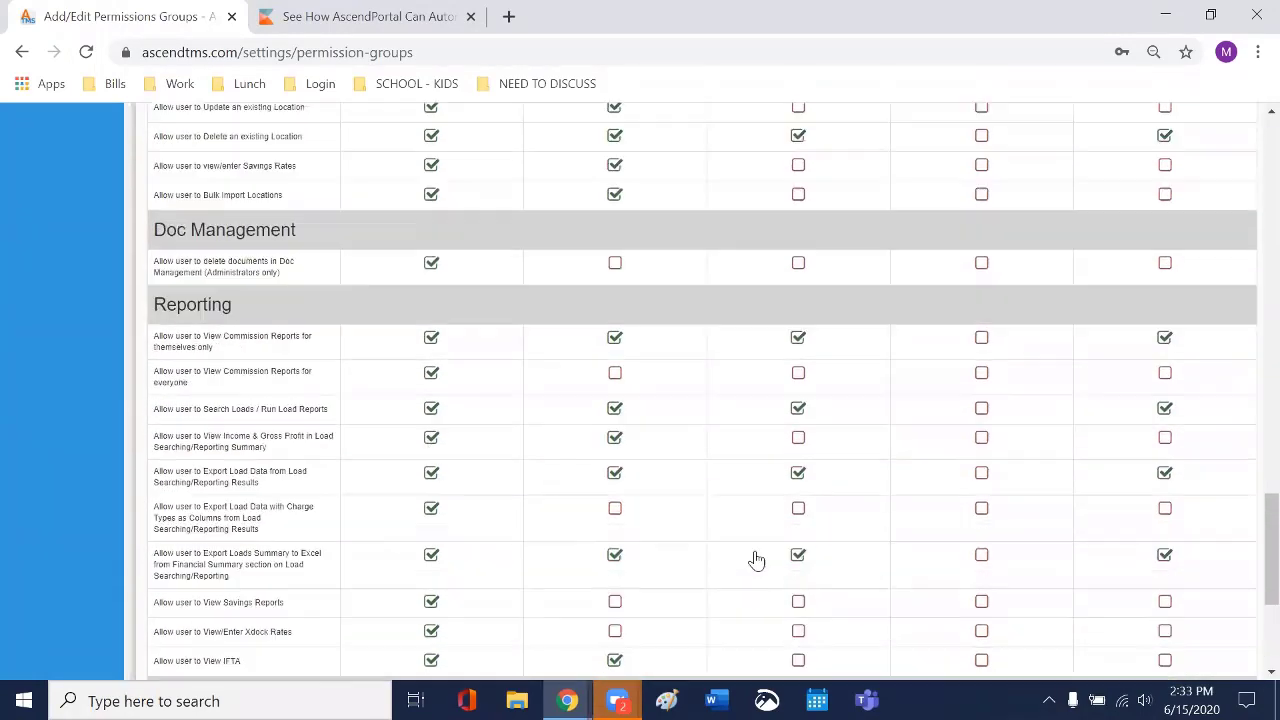
scroll(733, 535, up, 15)
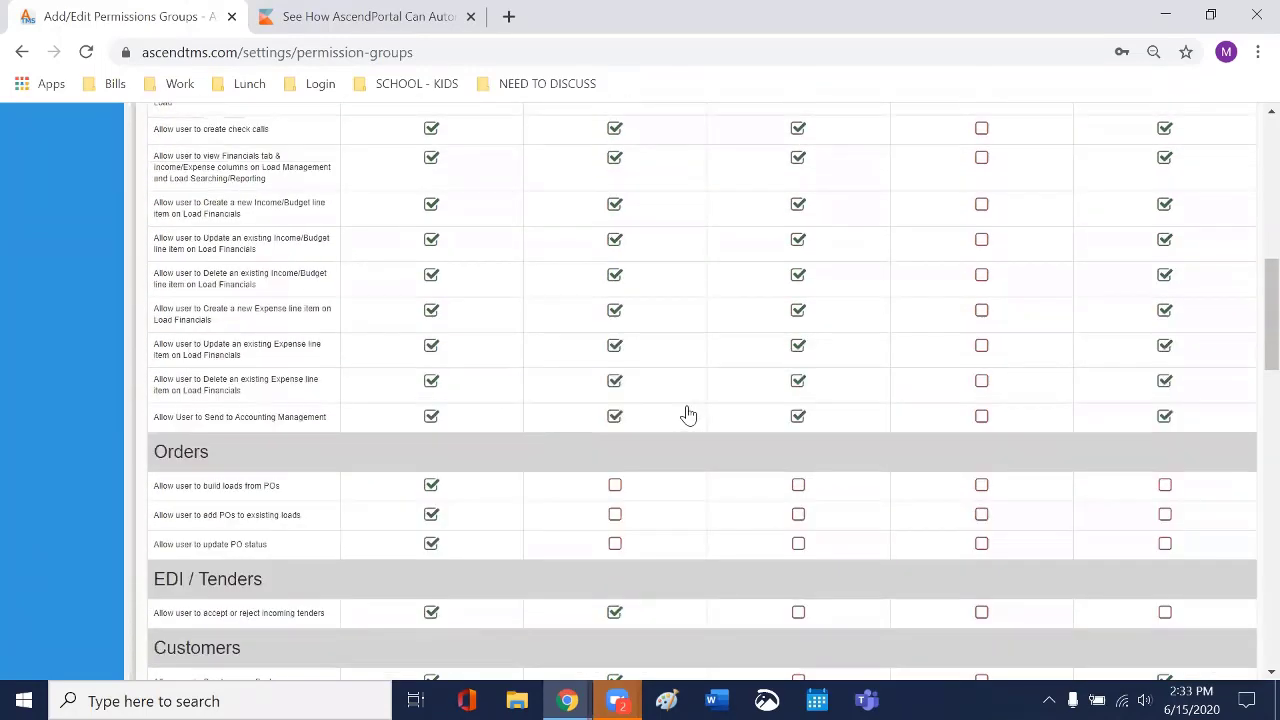
scroll(688, 368, up, 1)
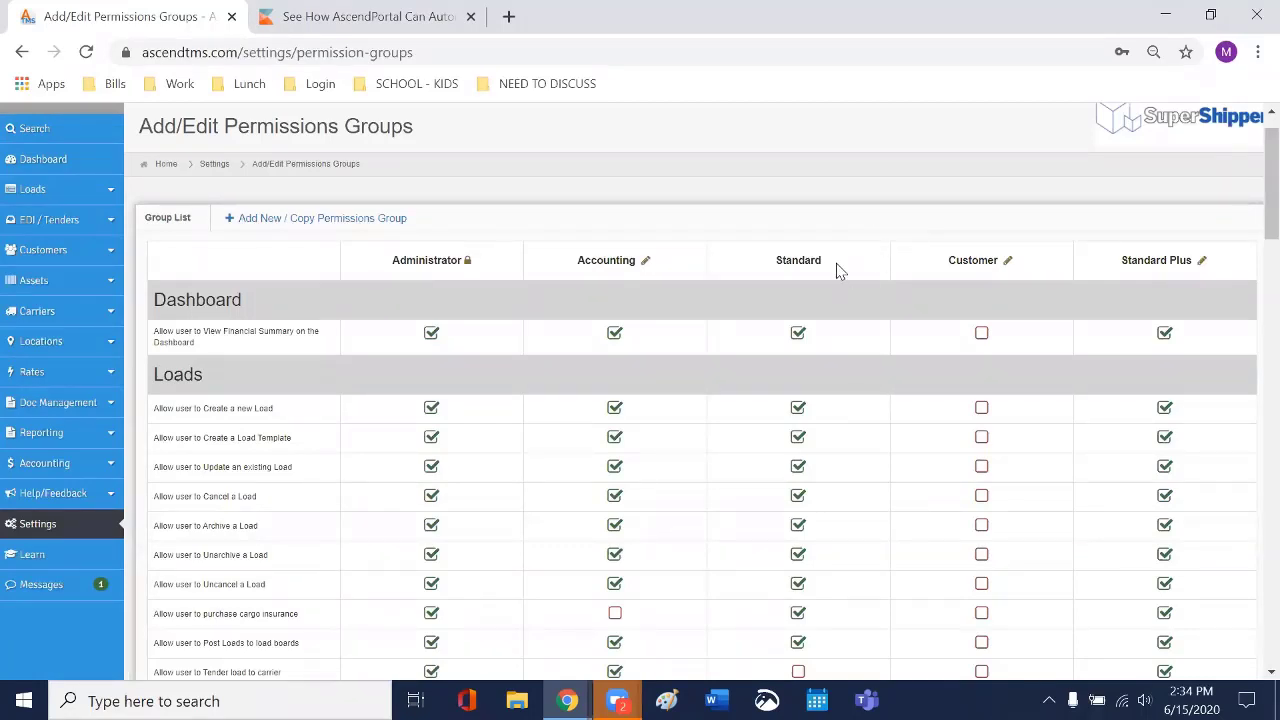
click(1202, 264)
click(803, 402)
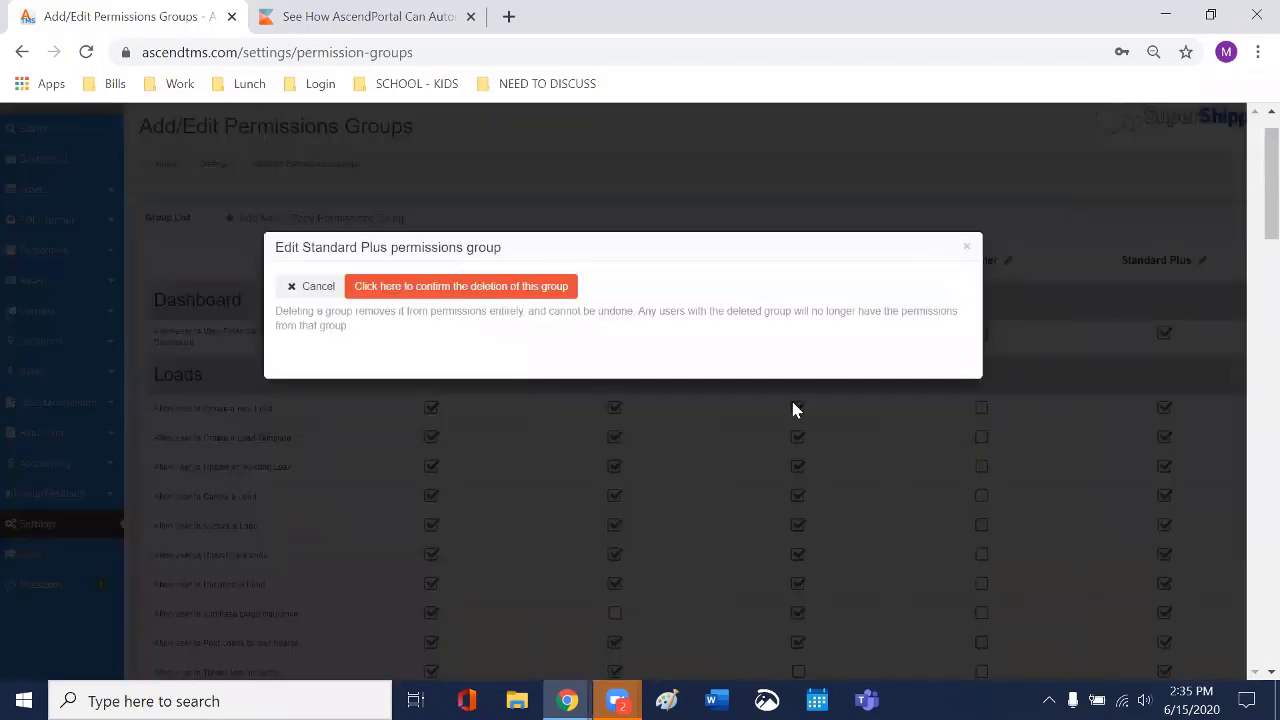
click(413, 287)
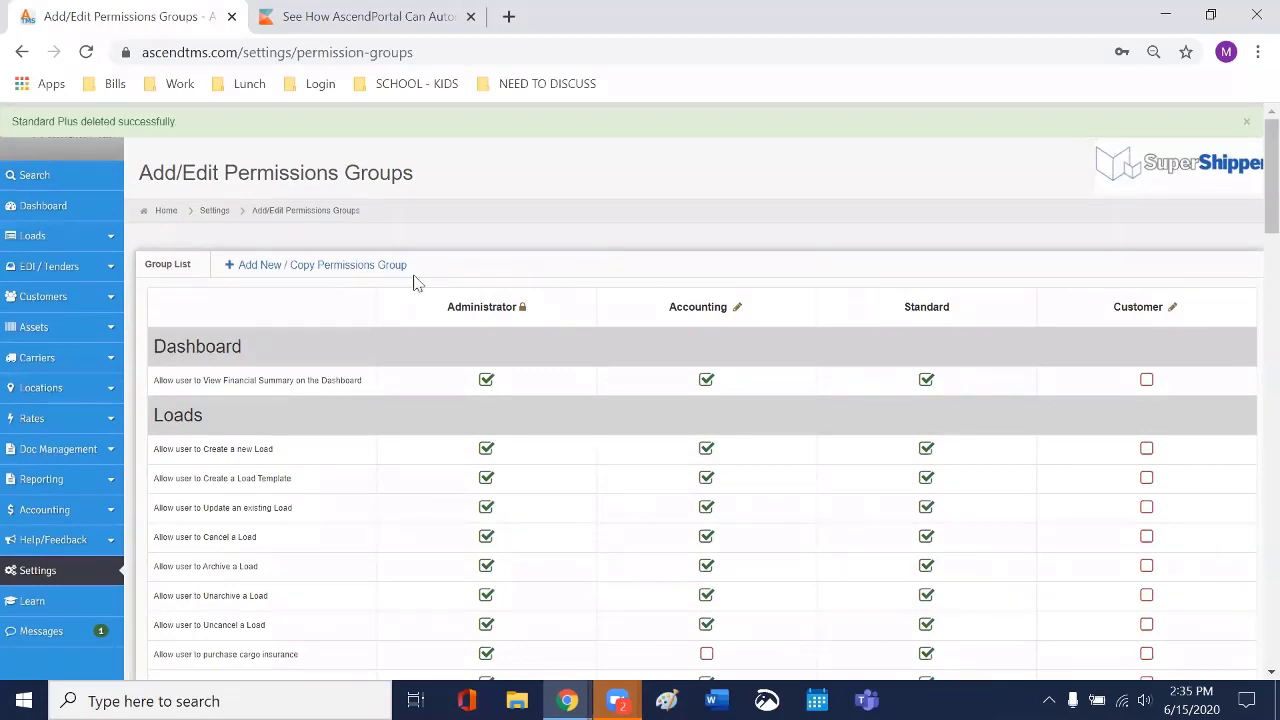
Step: Remove the Standard group's Accounting permissions for AR/AP Reports, Invoices/Bills, Commissions Management, Driver Pay Management, and configuring and exporting to QuickBooks
scroll(965, 340, down, 8)
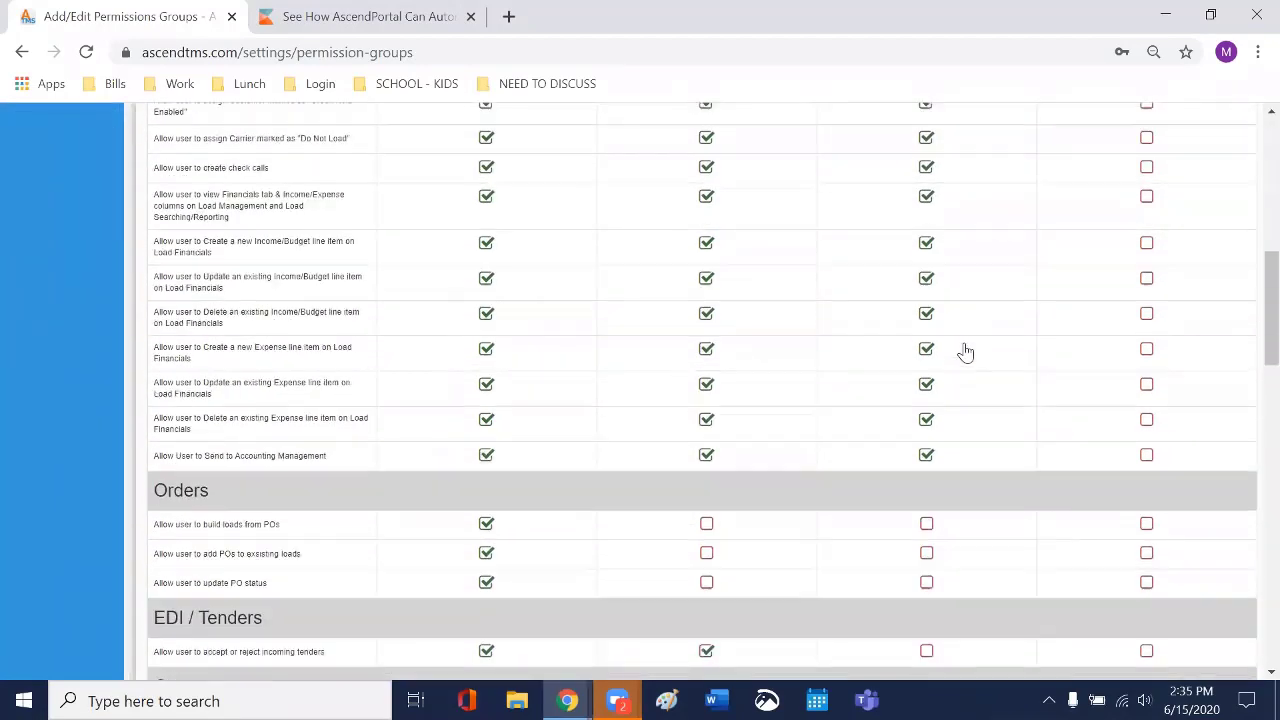
scroll(965, 352, down, 7)
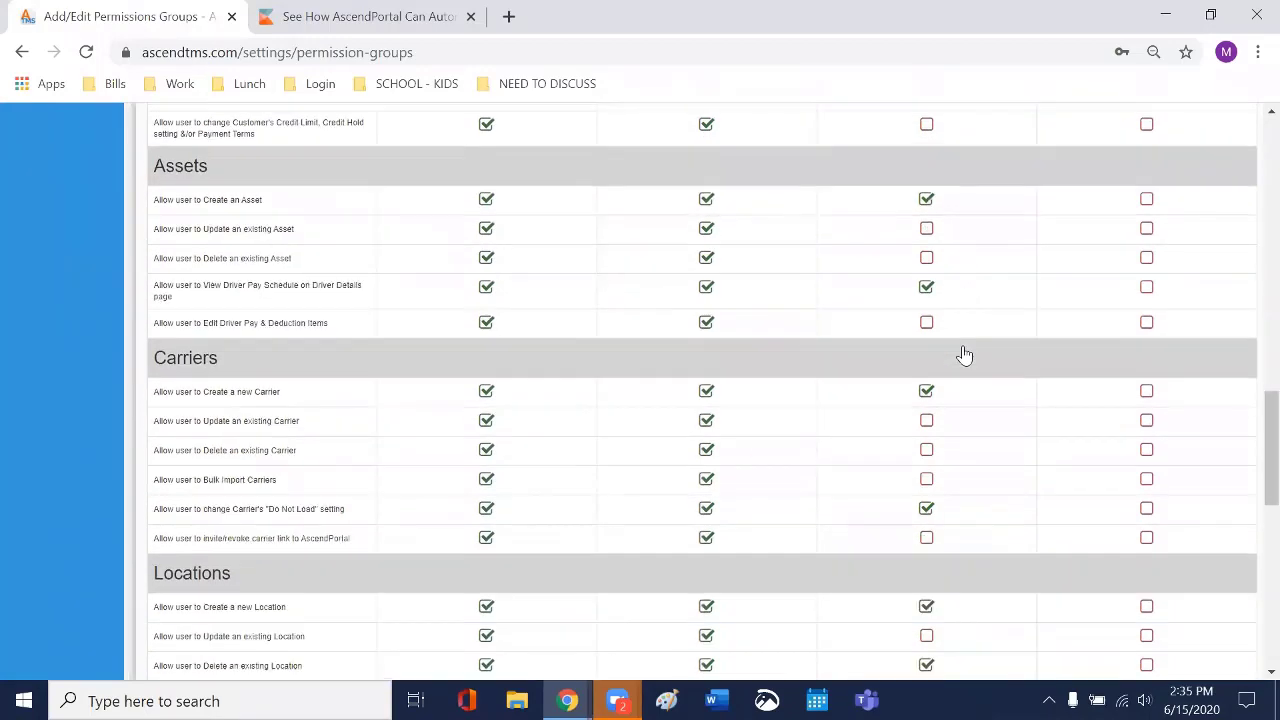
scroll(965, 355, down, 8)
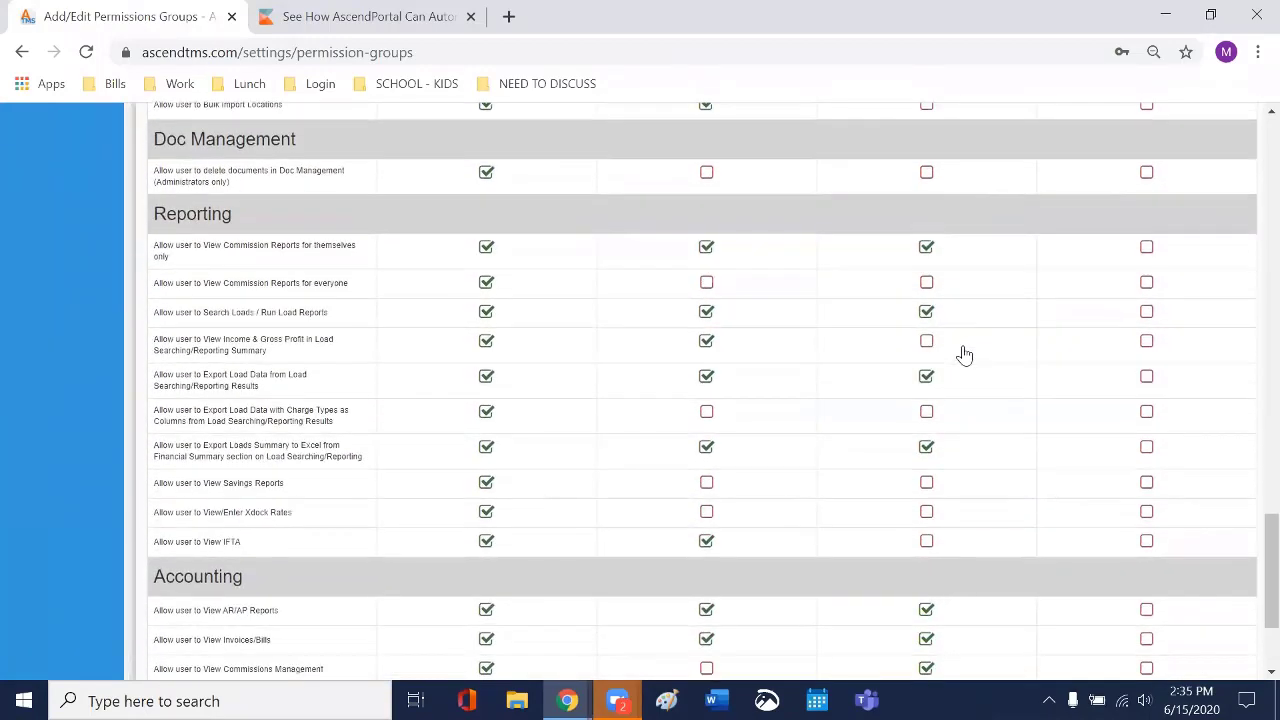
scroll(965, 355, down, 3)
click(926, 428)
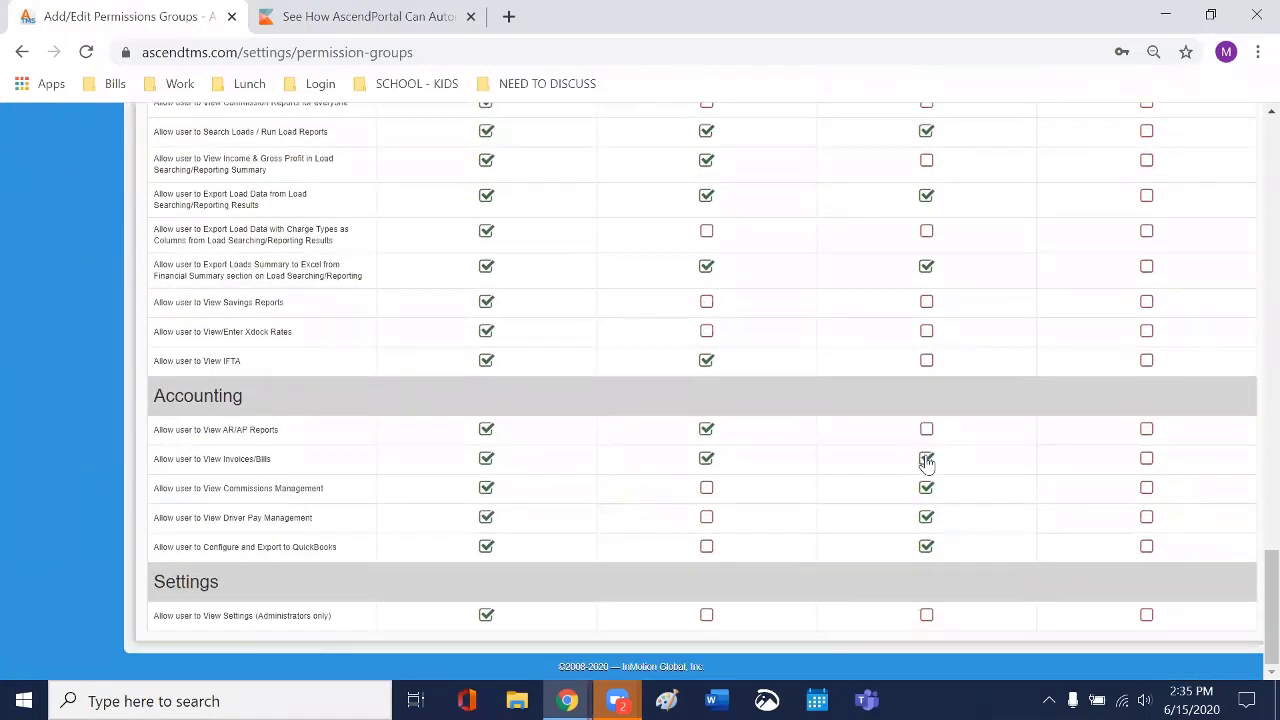
click(926, 459)
click(926, 488)
click(926, 517)
click(926, 546)
scroll(1023, 360, up, 1)
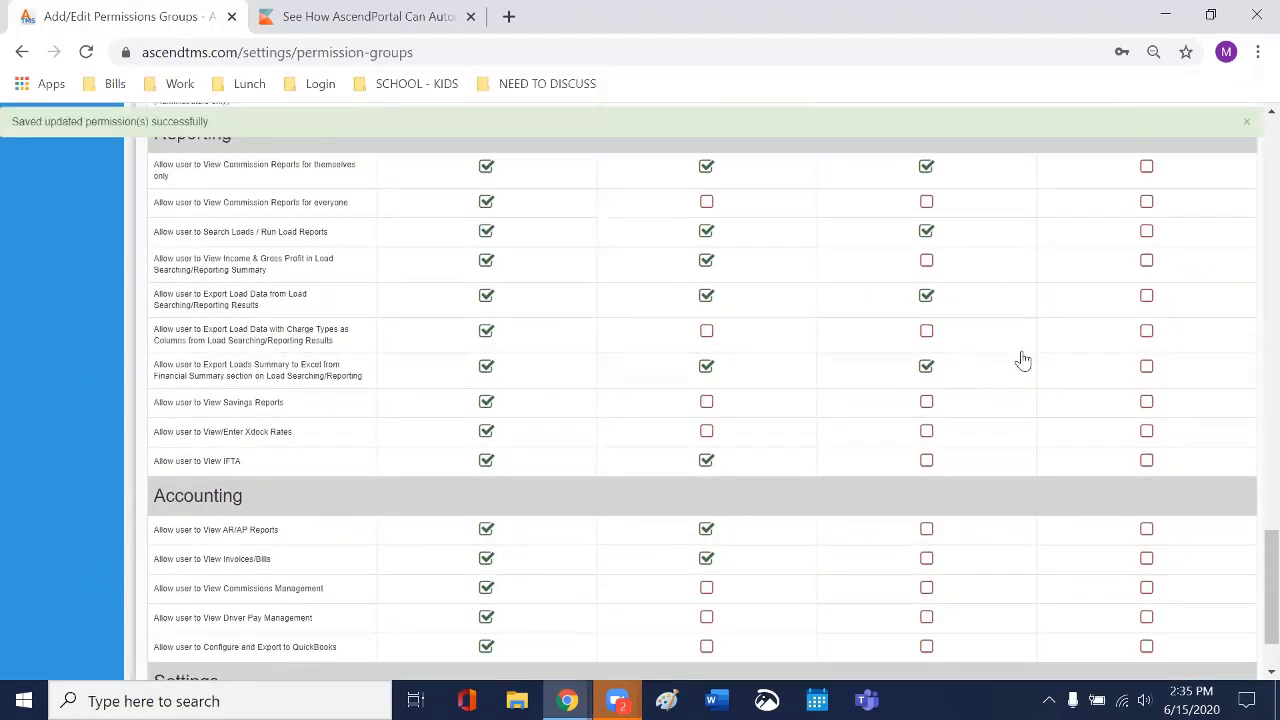
Step: Create a new permissions group named "Standard +" that copies its permissions from the Standard group
scroll(841, 528, up, 2)
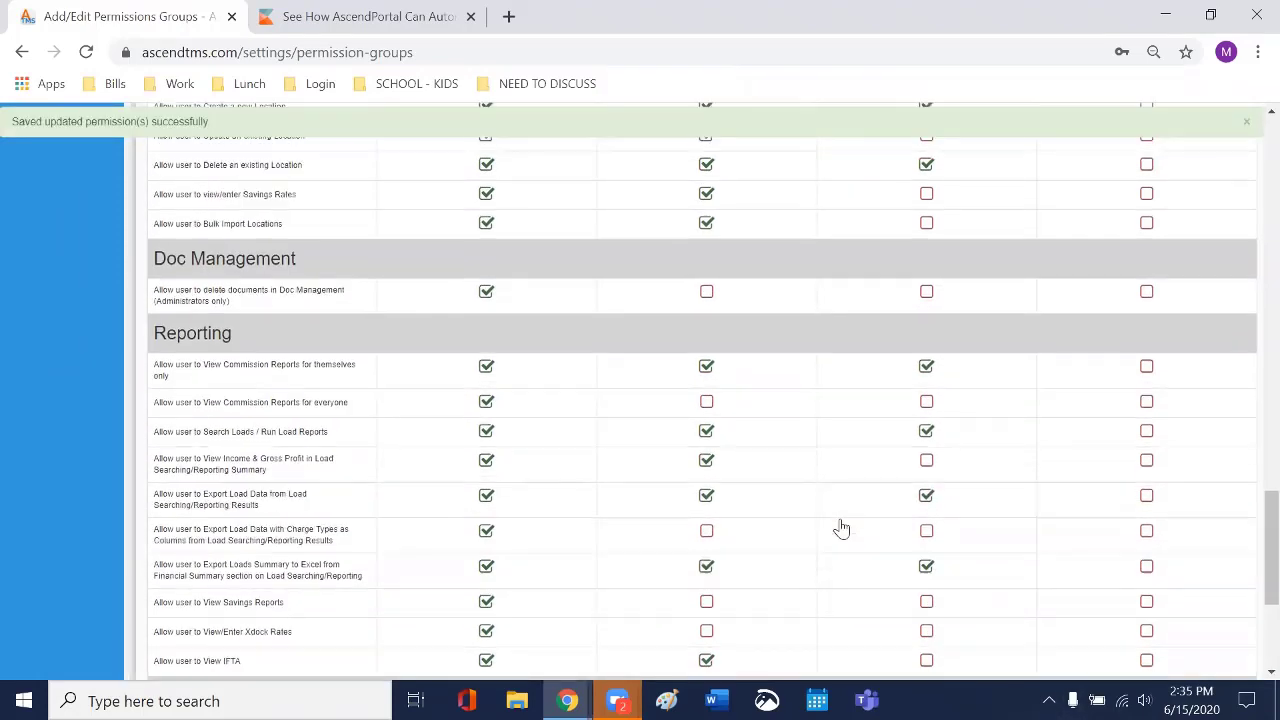
scroll(841, 528, up, 20)
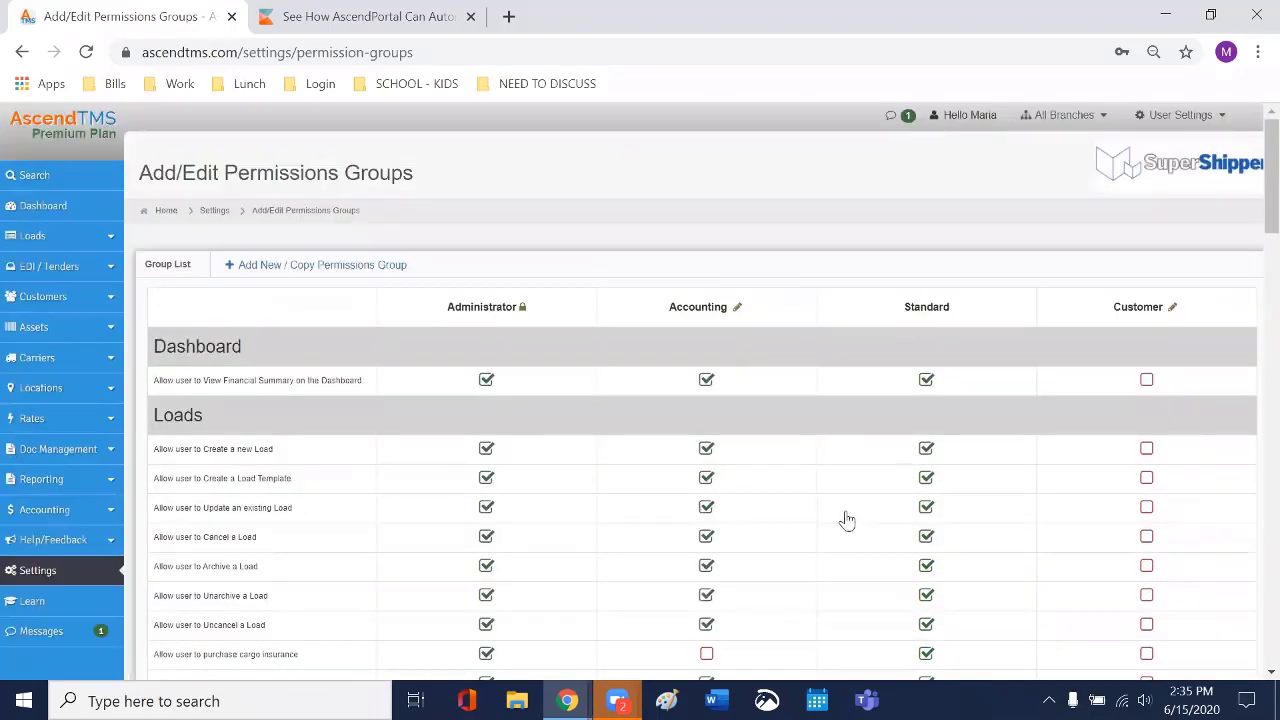
click(331, 266)
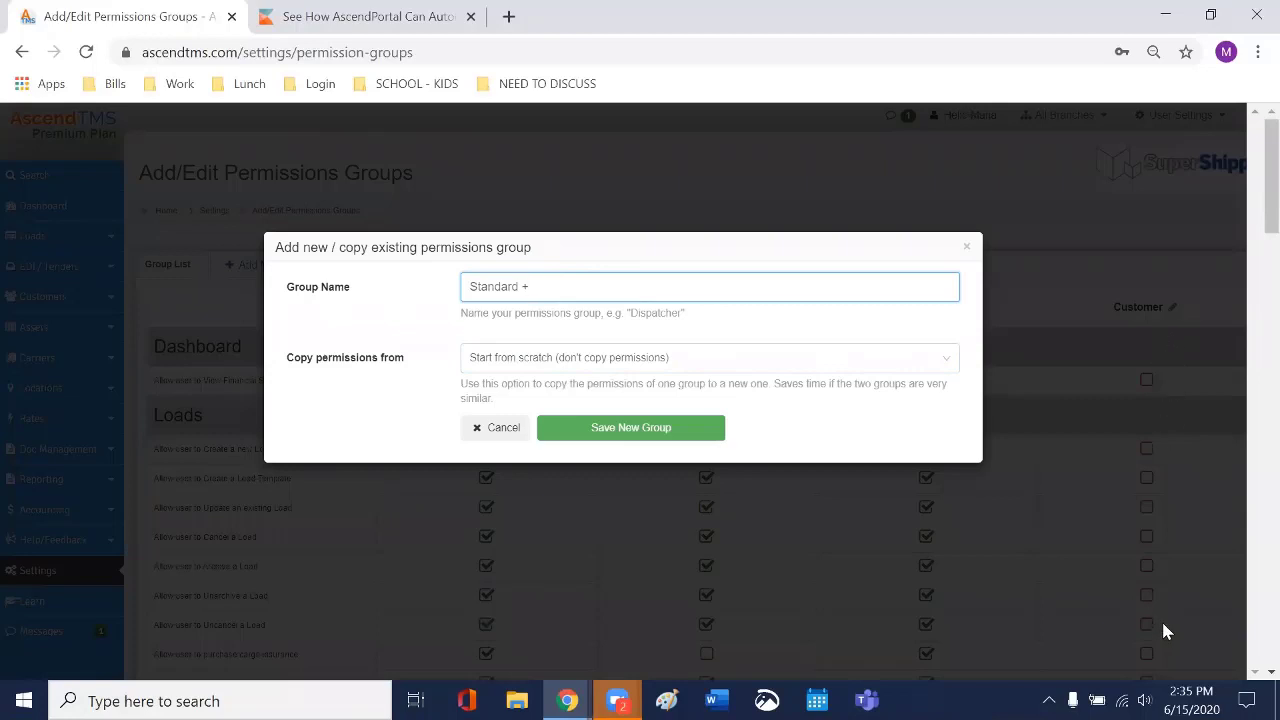
click(708, 363)
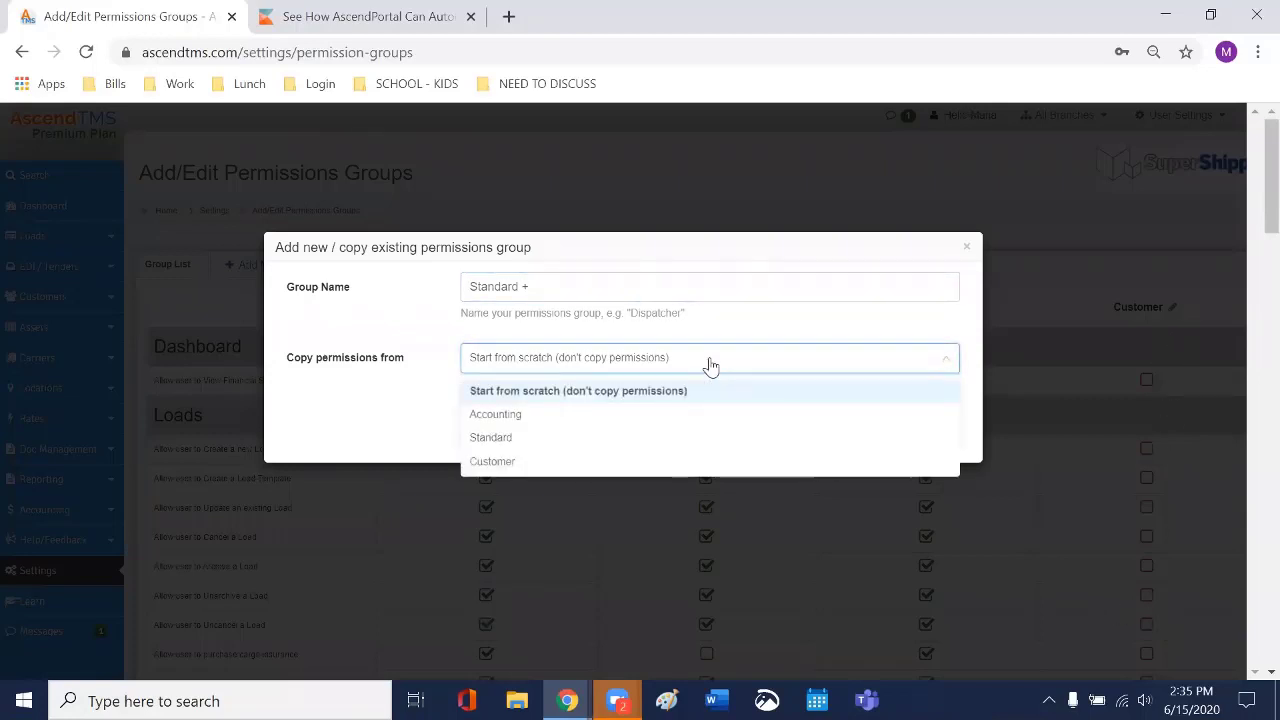
click(491, 438)
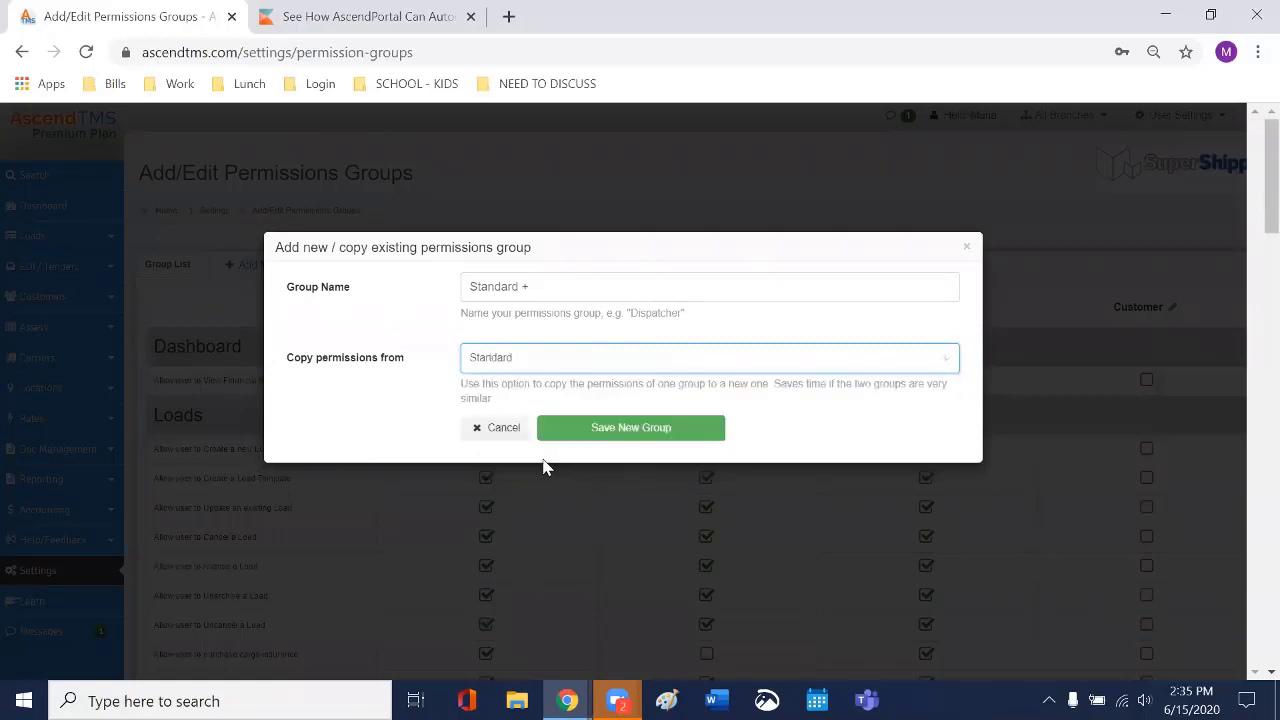
click(625, 432)
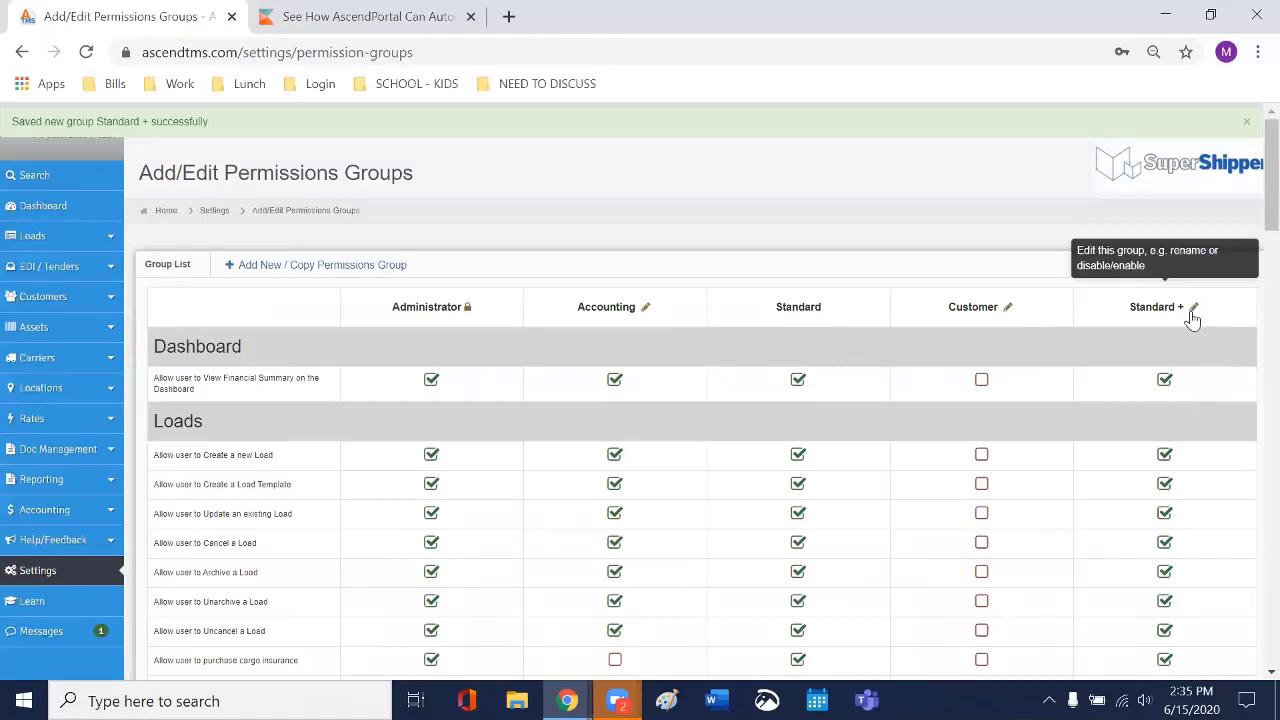
Step: Allow the Standard + group to view invoices/bills, configure and export to QuickBooks, and view AR/AP reports
scroll(1168, 430, down, 3)
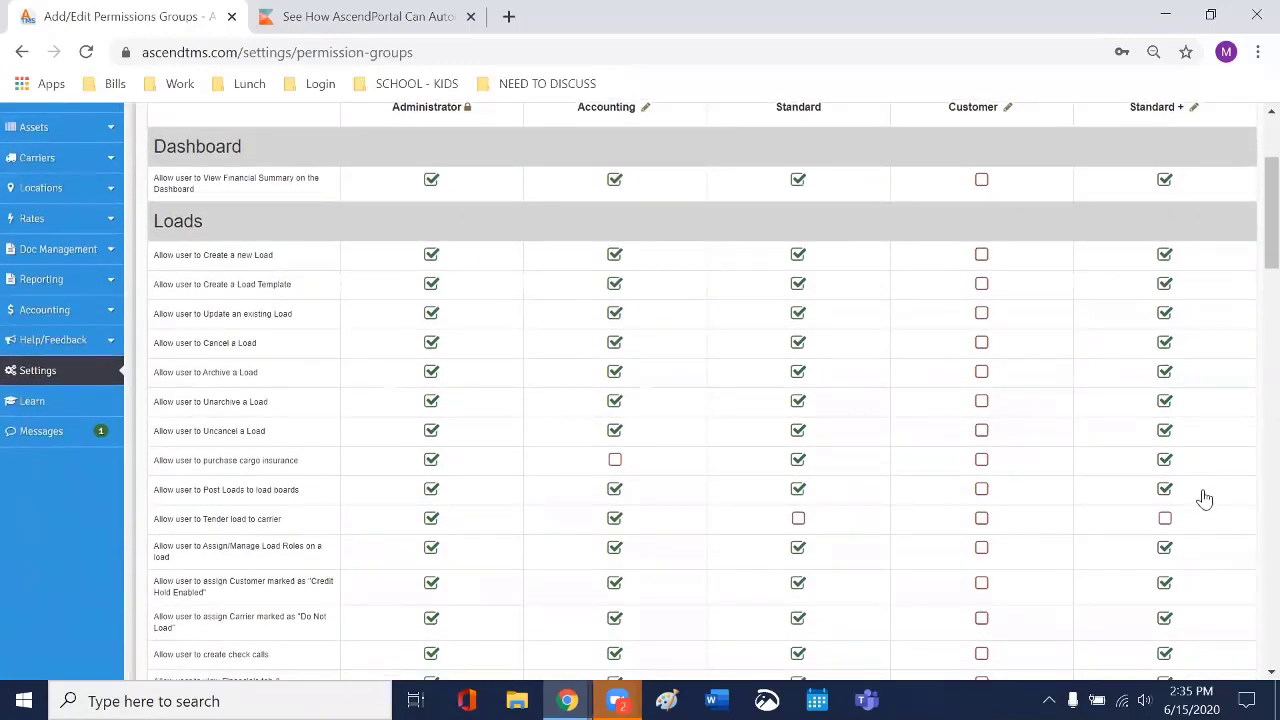
scroll(1205, 500, down, 6)
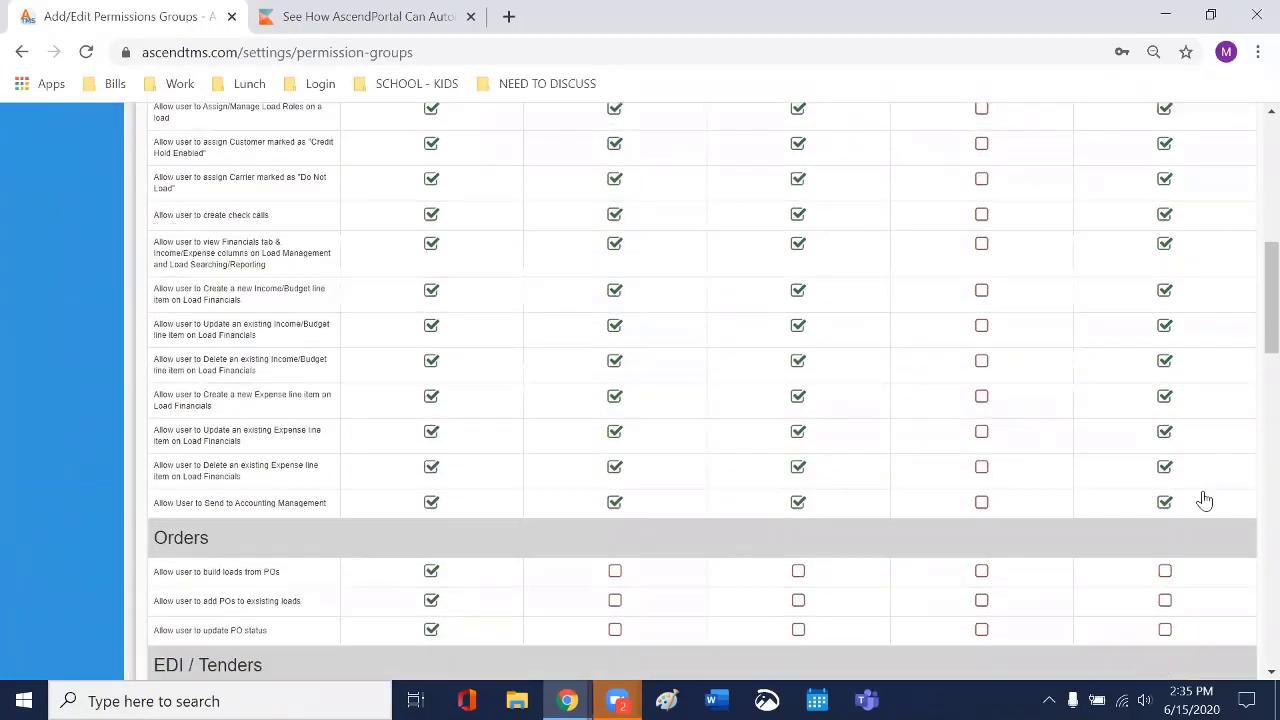
scroll(1205, 500, down, 7)
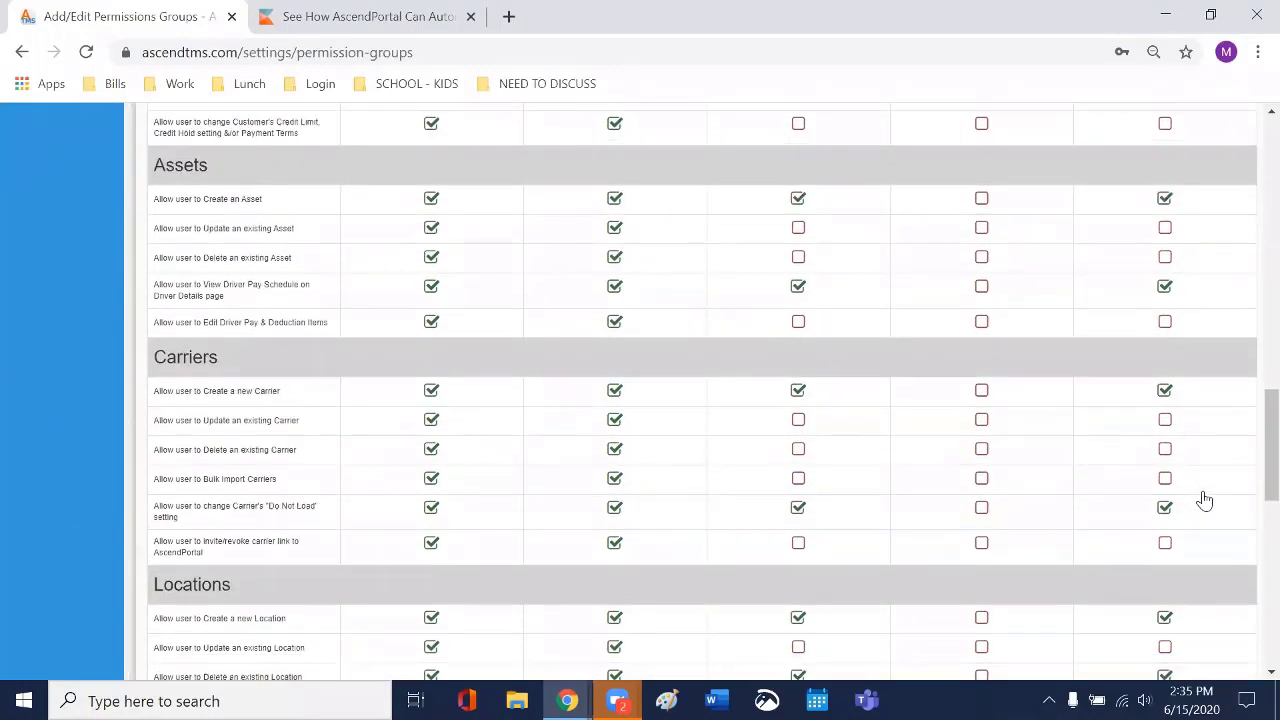
scroll(1205, 500, down, 6)
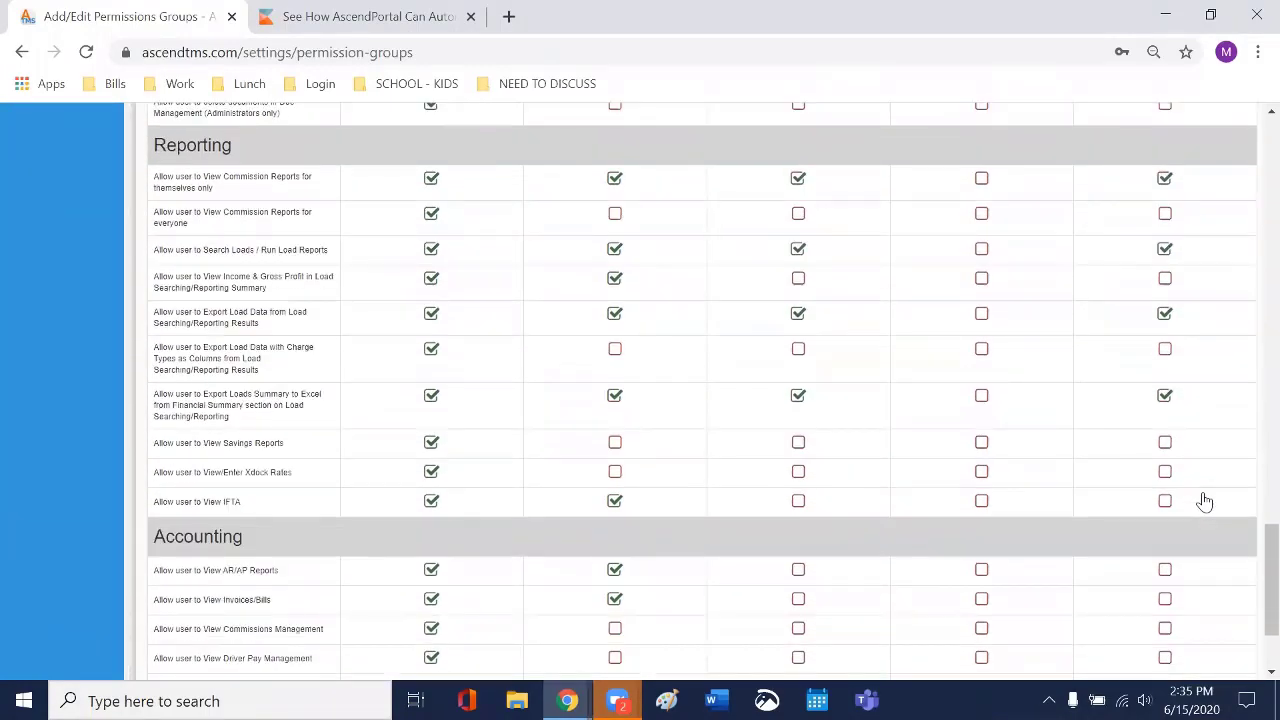
scroll(1191, 502, down, 1)
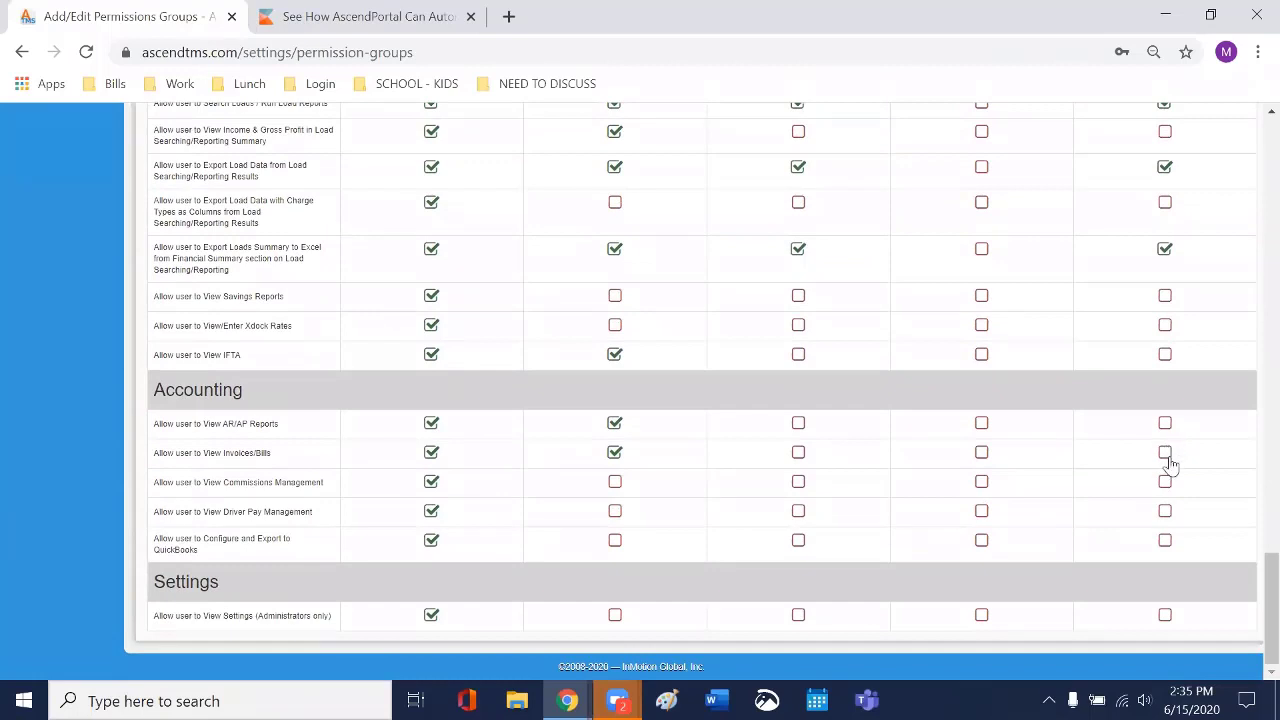
click(1166, 455)
click(1163, 544)
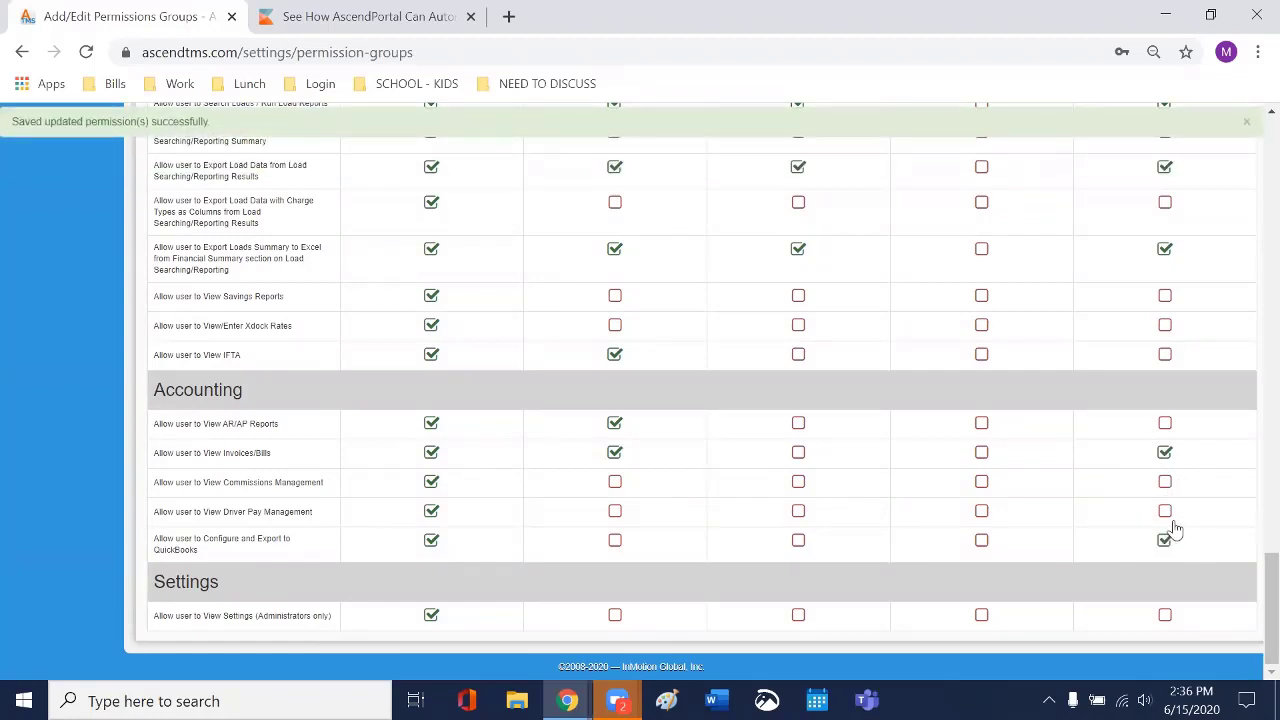
click(1165, 430)
Step: Go to the user list in the settings and open the last listed user, a Standard user in only the Shared branch, for editing
scroll(1020, 320, up, 12)
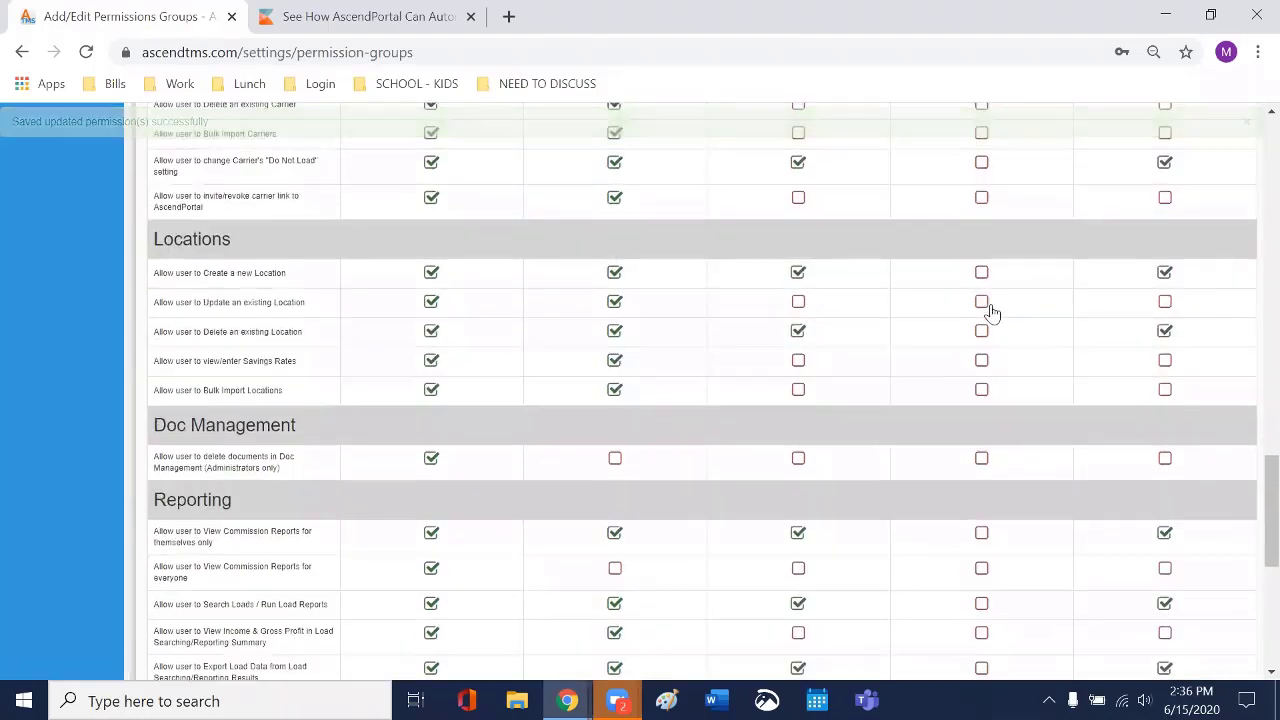
scroll(992, 314, up, 15)
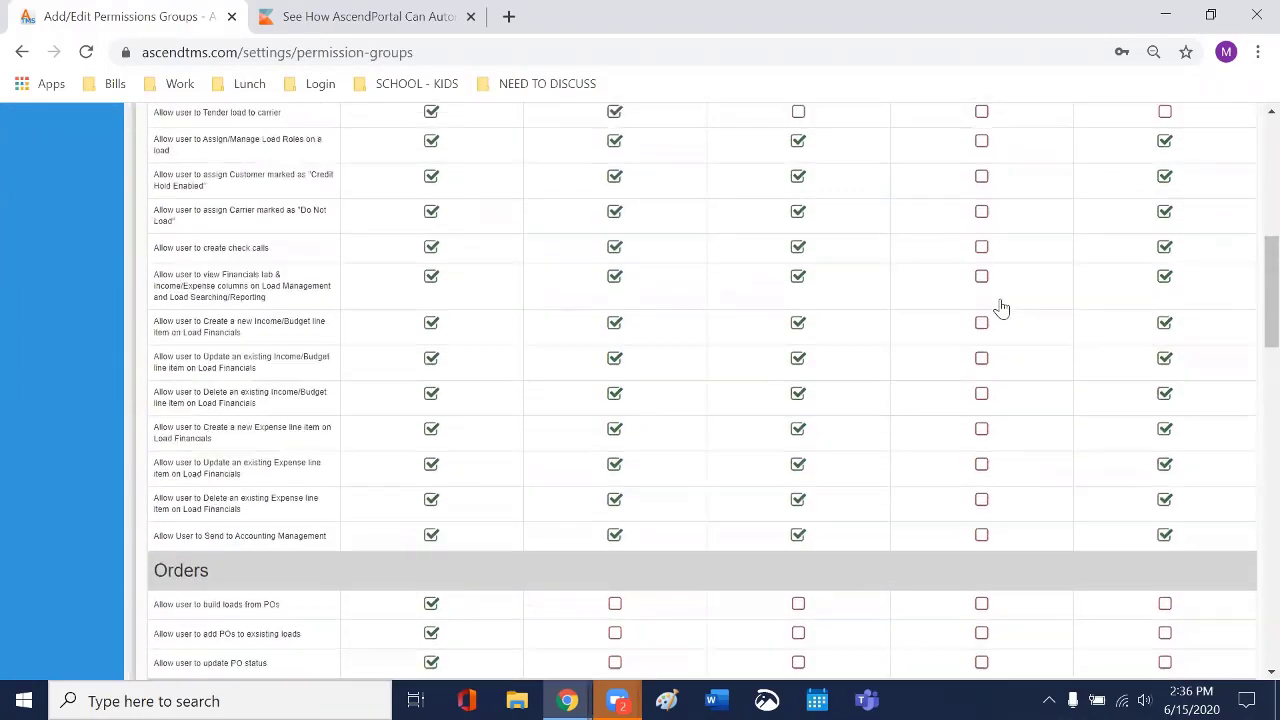
scroll(1001, 308, up, 5)
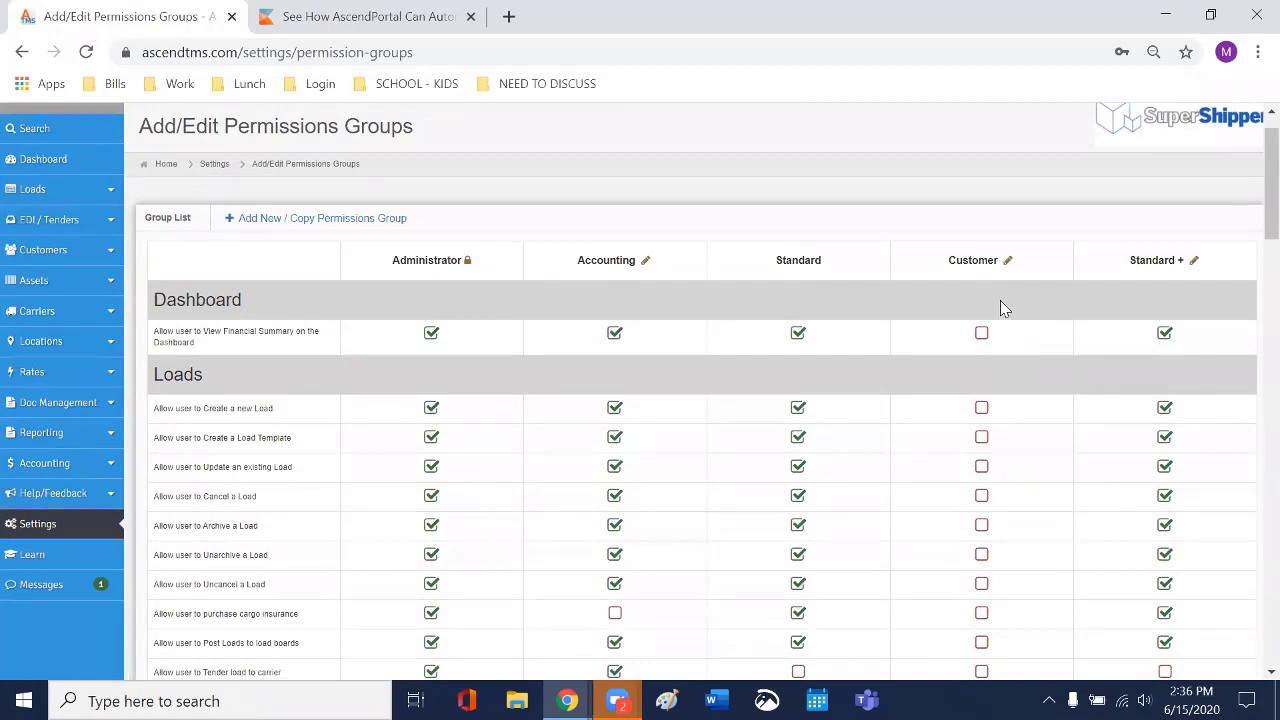
scroll(1000, 303, up, 1)
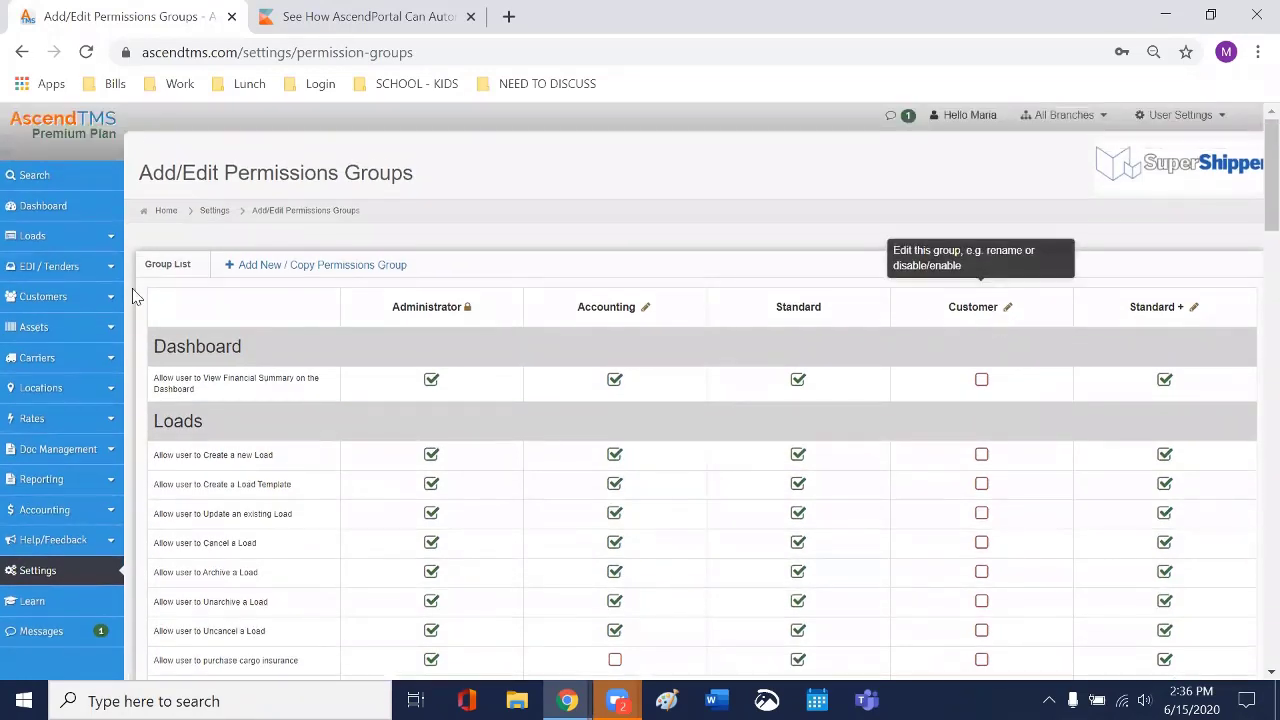
click(75, 583)
scroll(645, 457, down, 1)
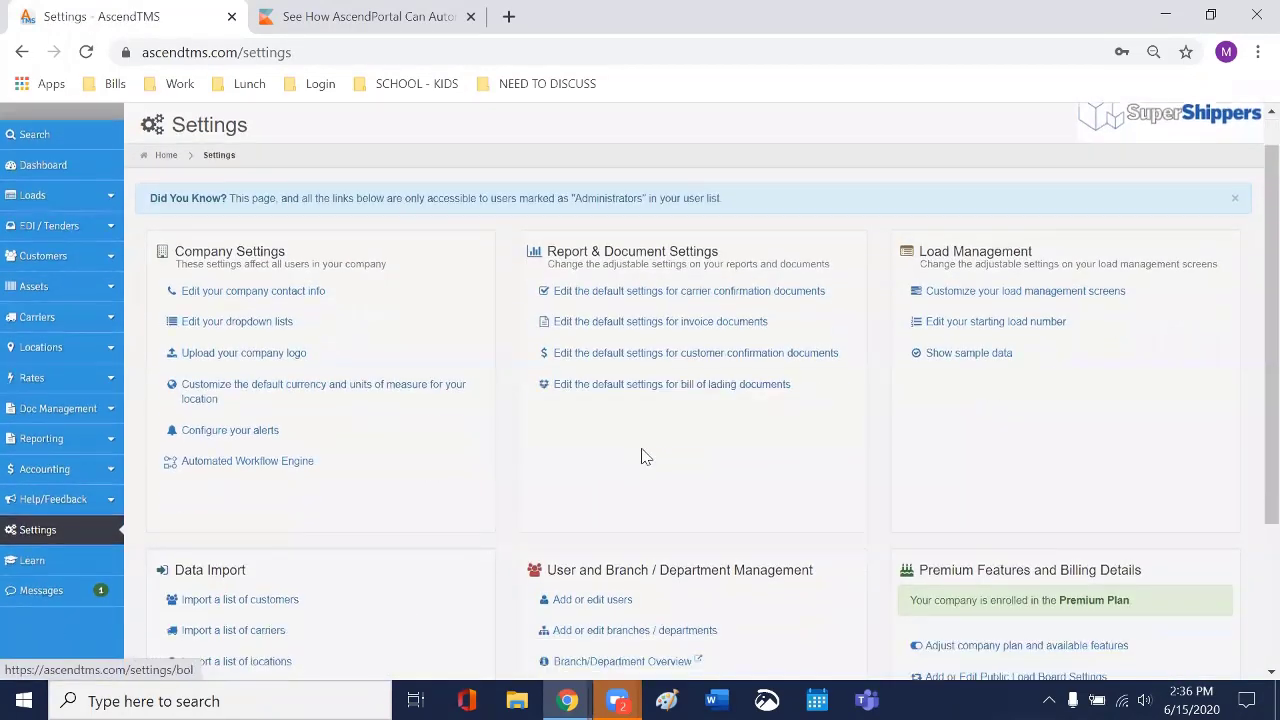
scroll(640, 455, down, 2)
click(591, 446)
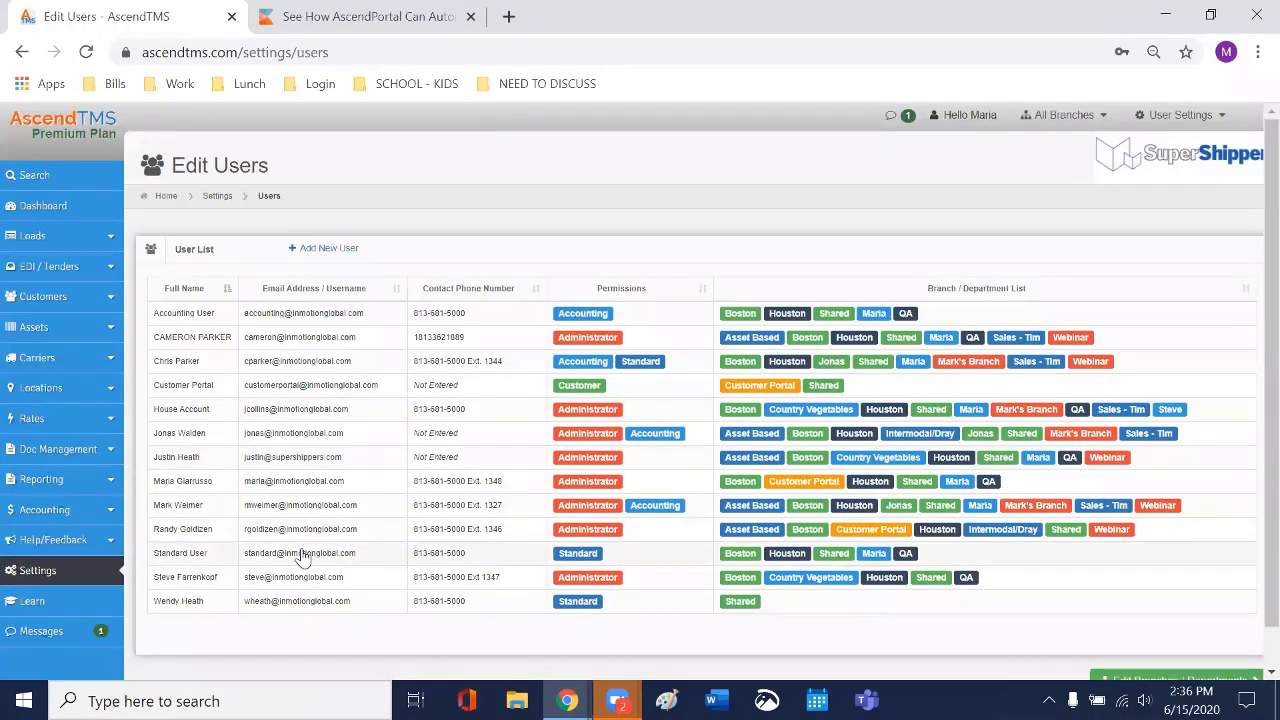
click(316, 604)
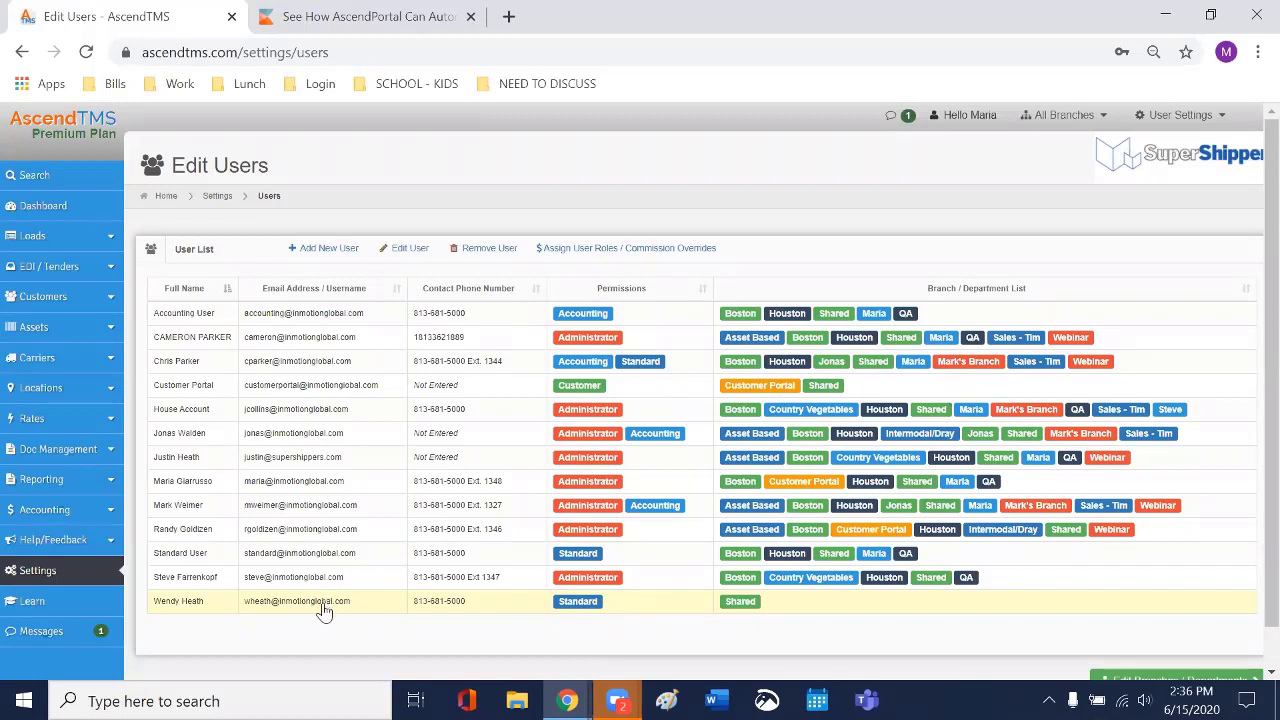
click(398, 252)
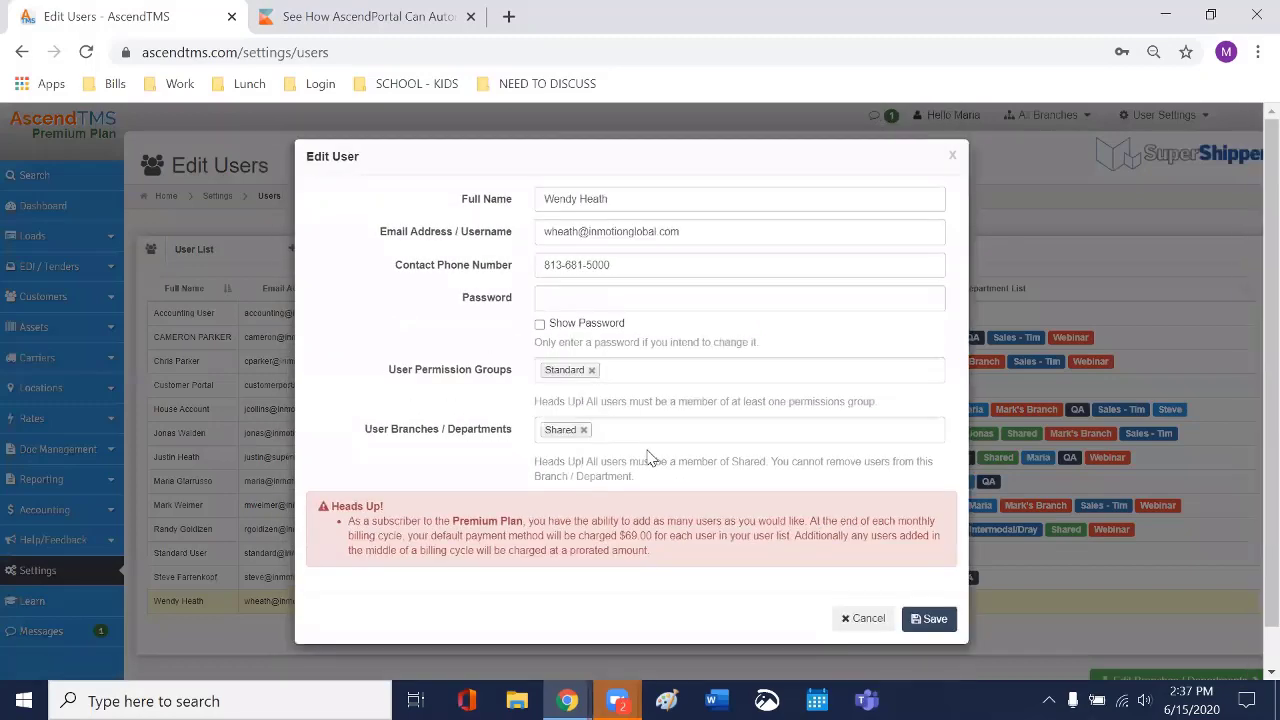
click(663, 369)
click(566, 447)
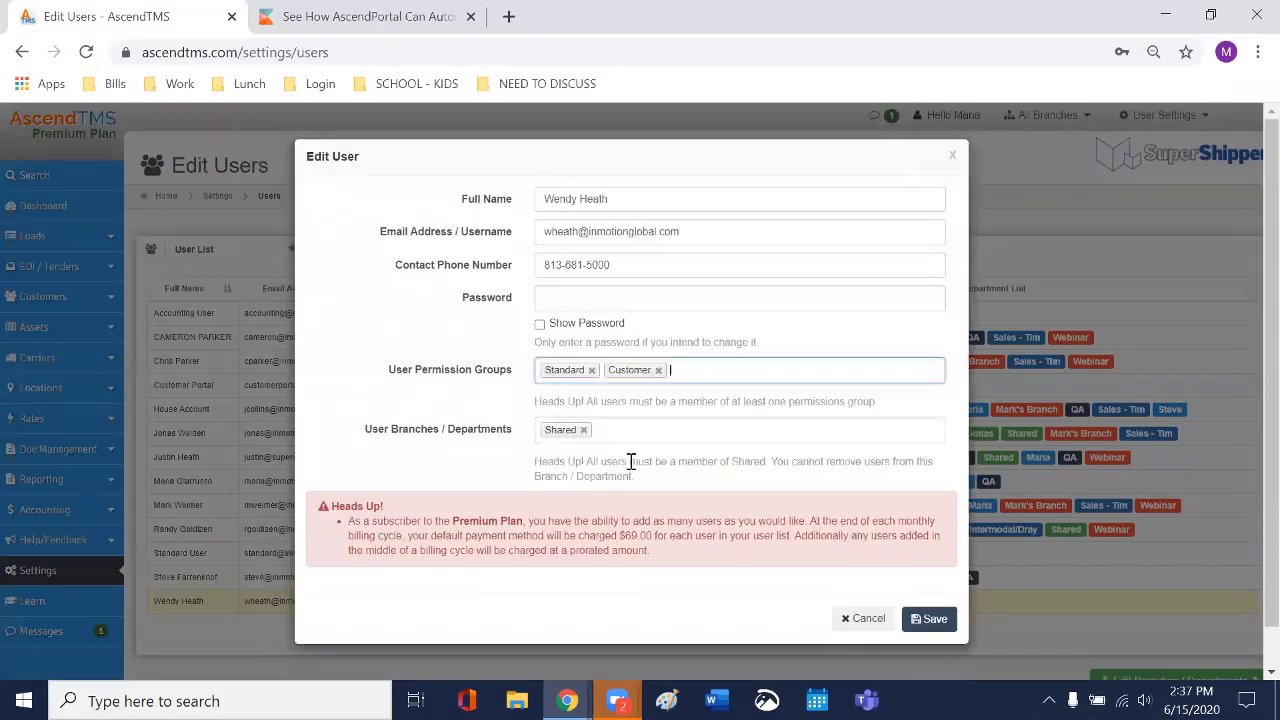
click(658, 370)
Step: Add the Standard + permission group to the user alongside Standard and save the user
click(677, 371)
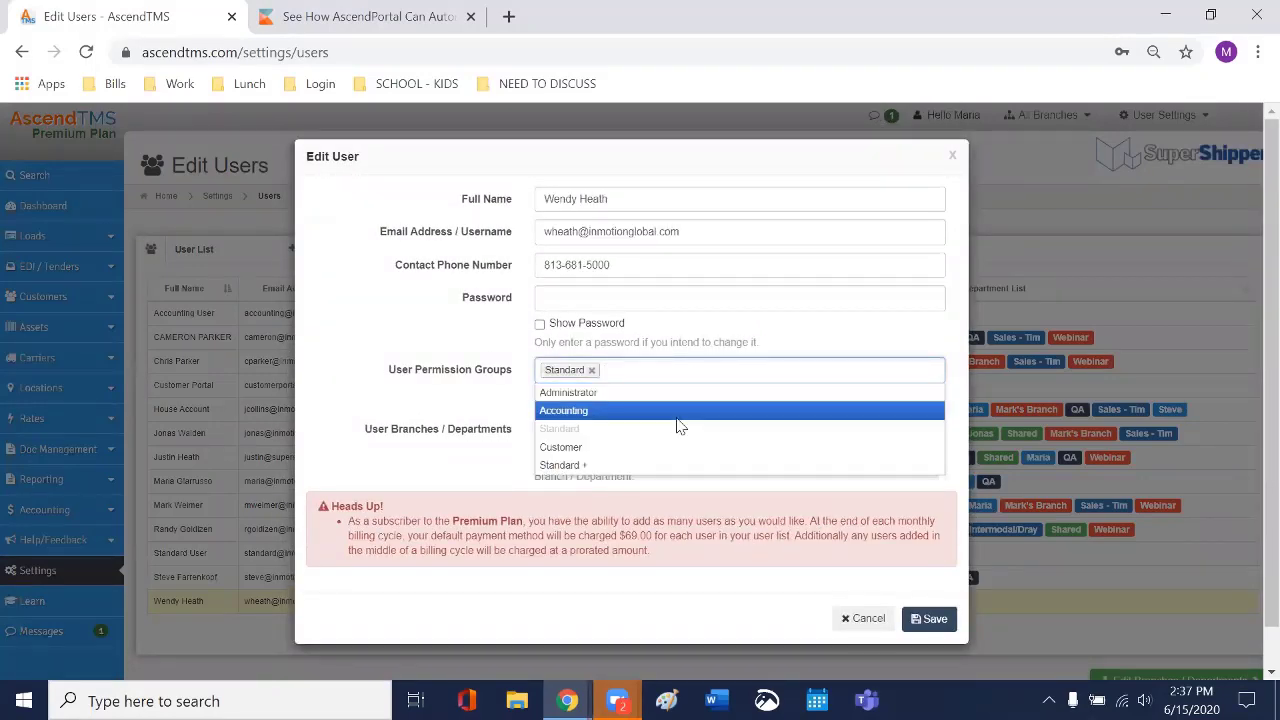
click(594, 467)
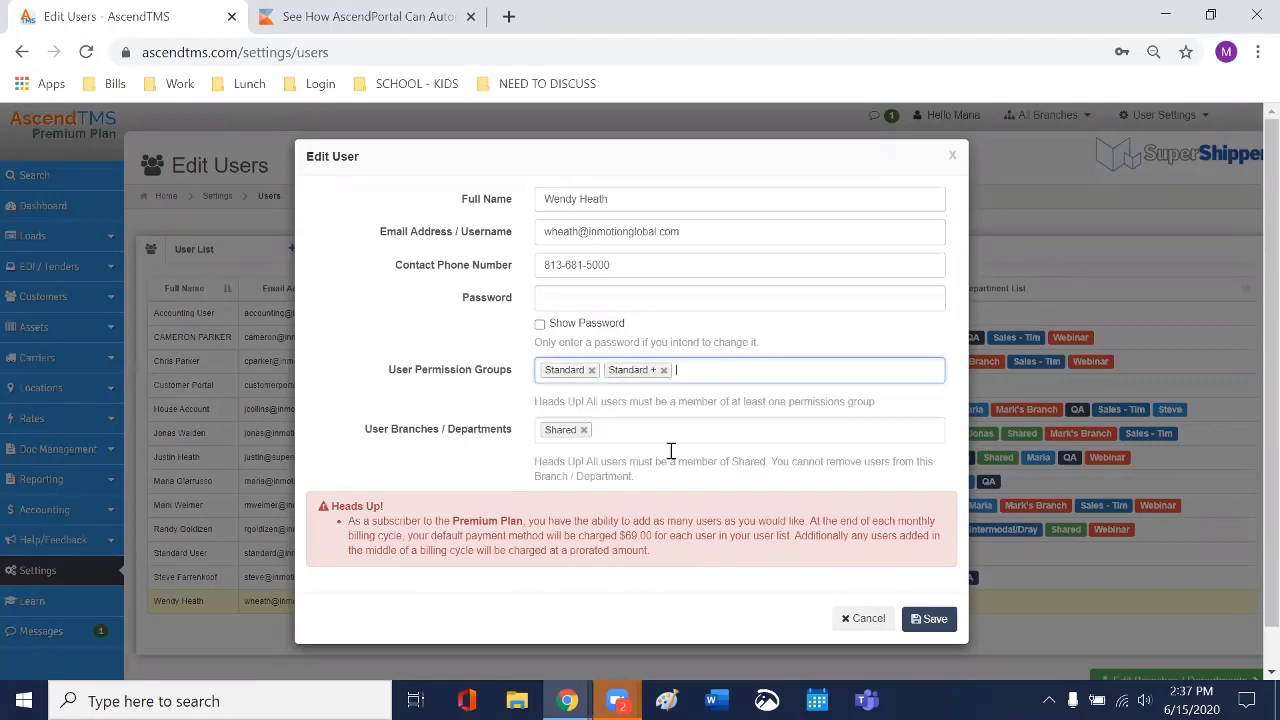
click(928, 619)
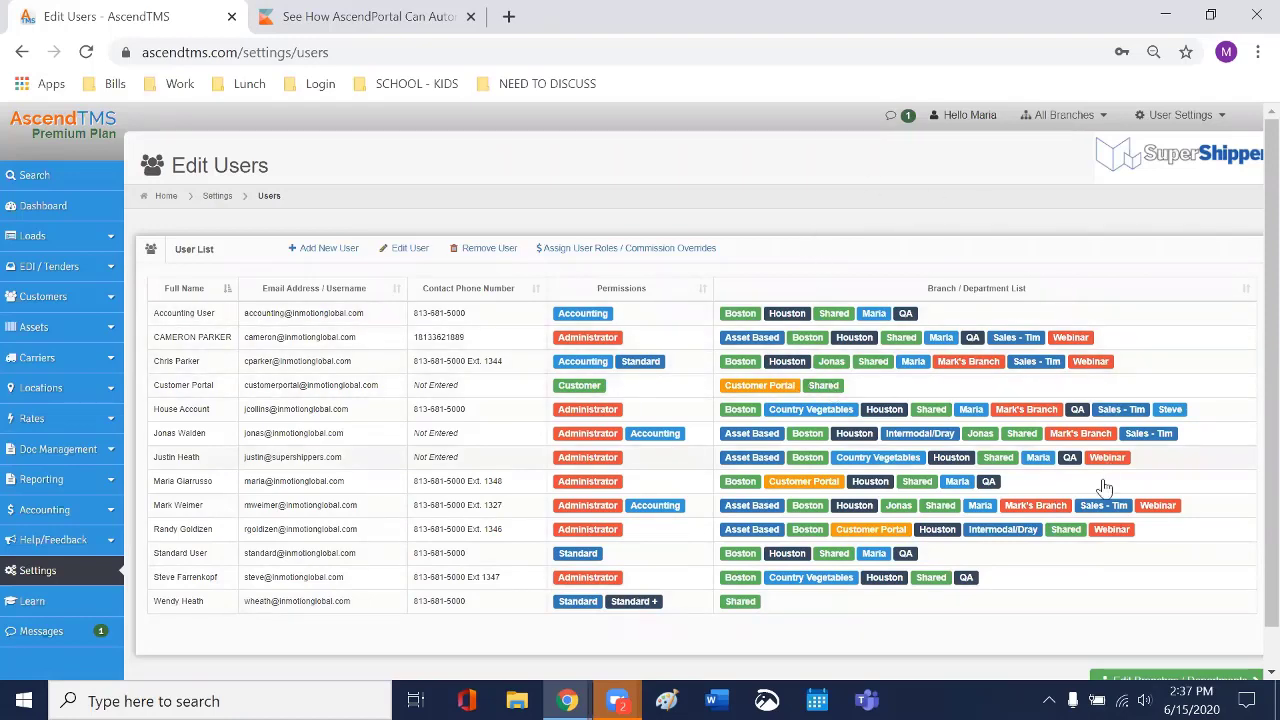
Step: Return to the settings page and open the list for adding or editing branches and departments
scroll(1110, 500, down, 1)
scroll(1145, 648, up, 1)
scroll(1145, 648, down, 1)
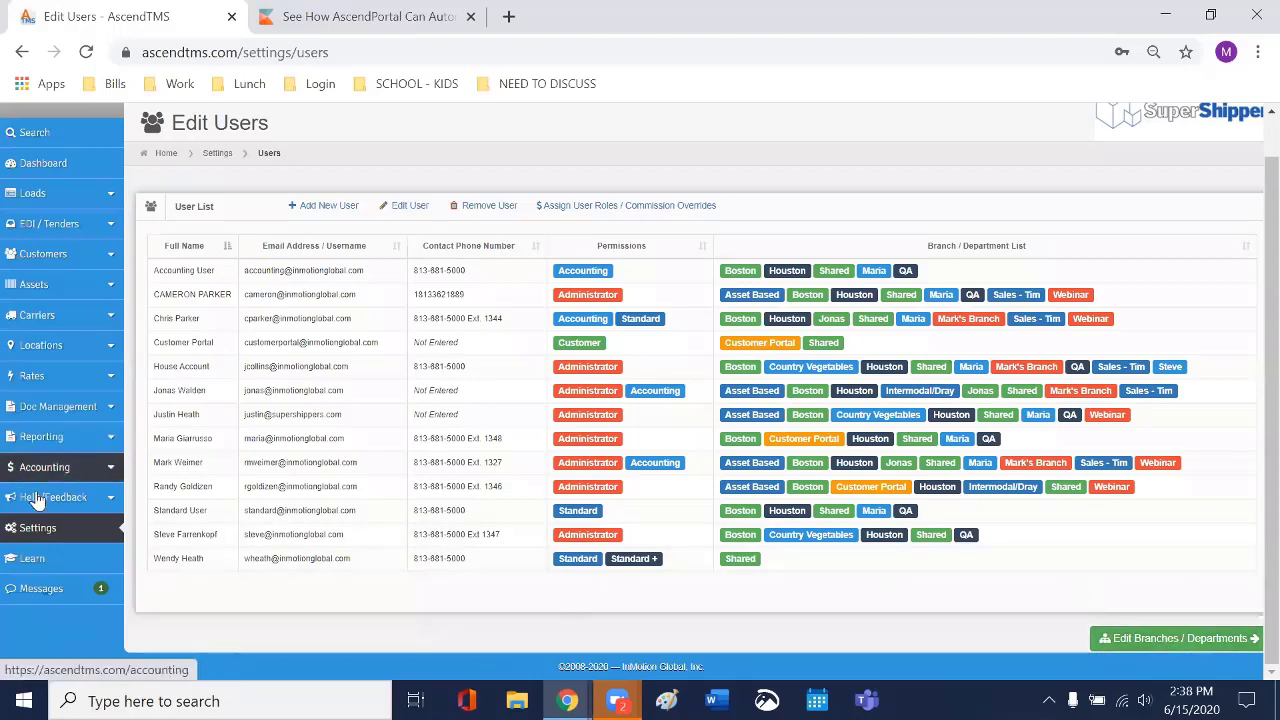
click(46, 528)
scroll(628, 596, down, 2)
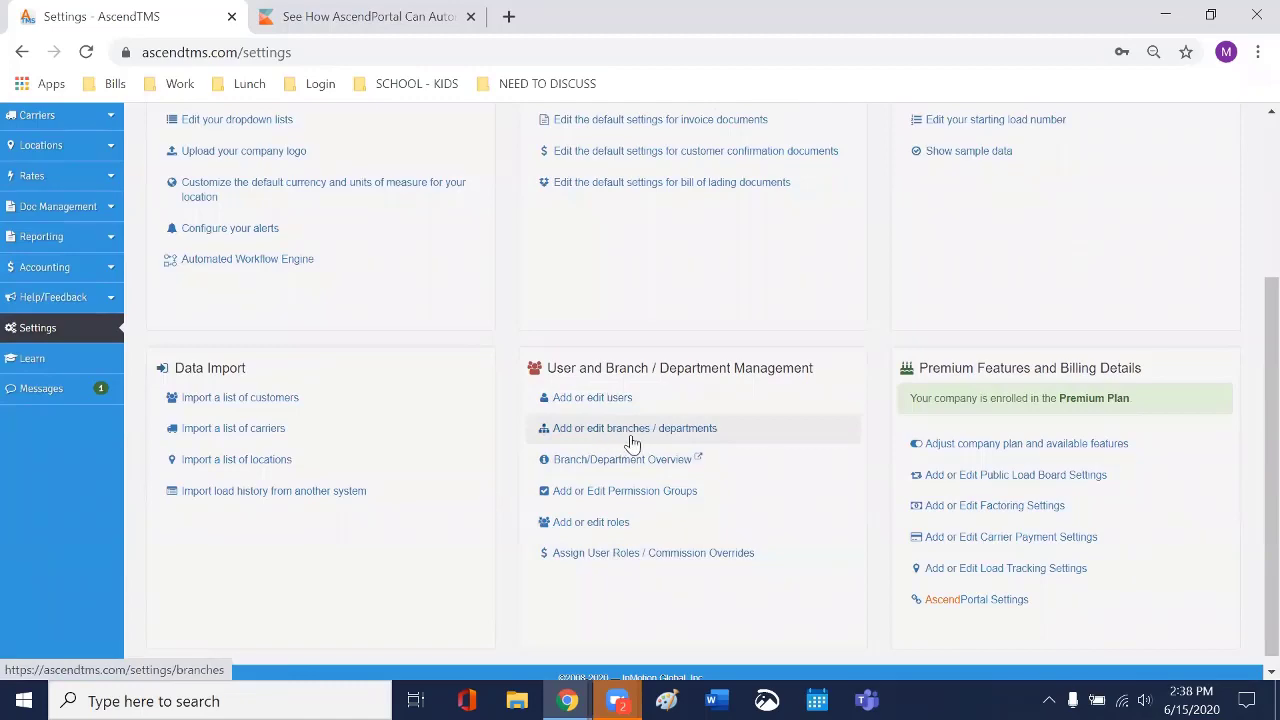
click(646, 430)
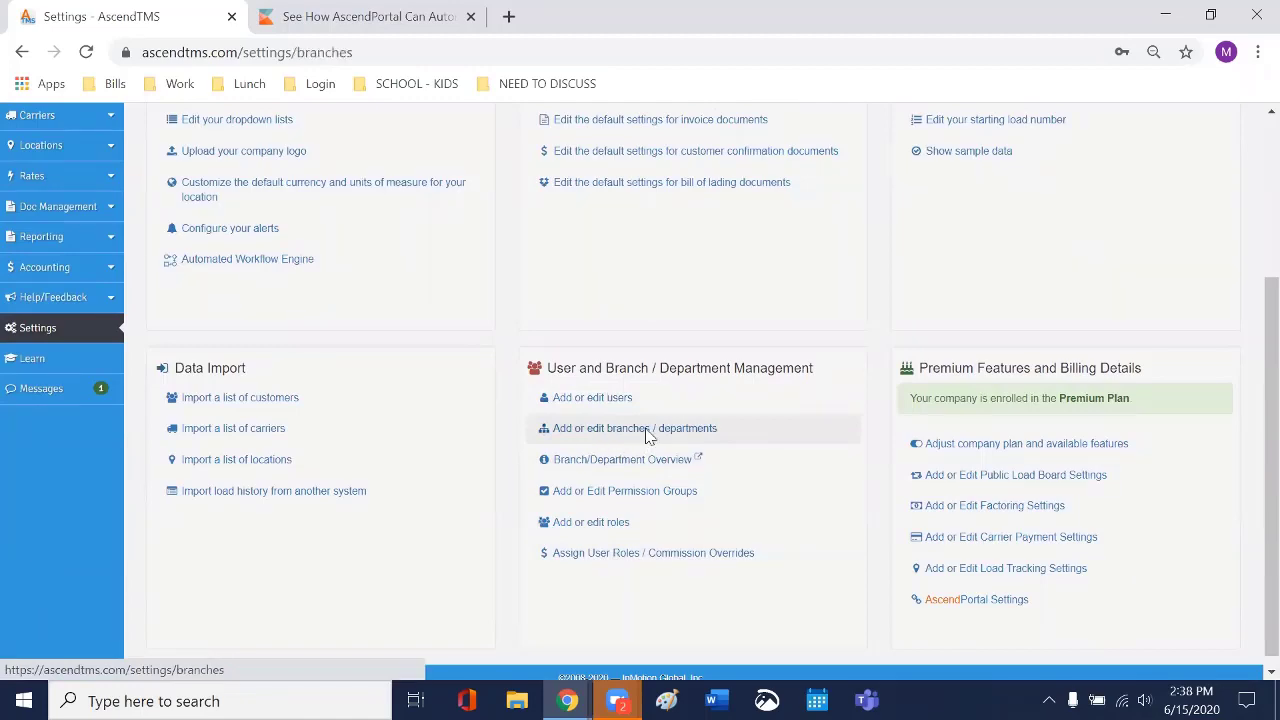
scroll(510, 615, up, 3)
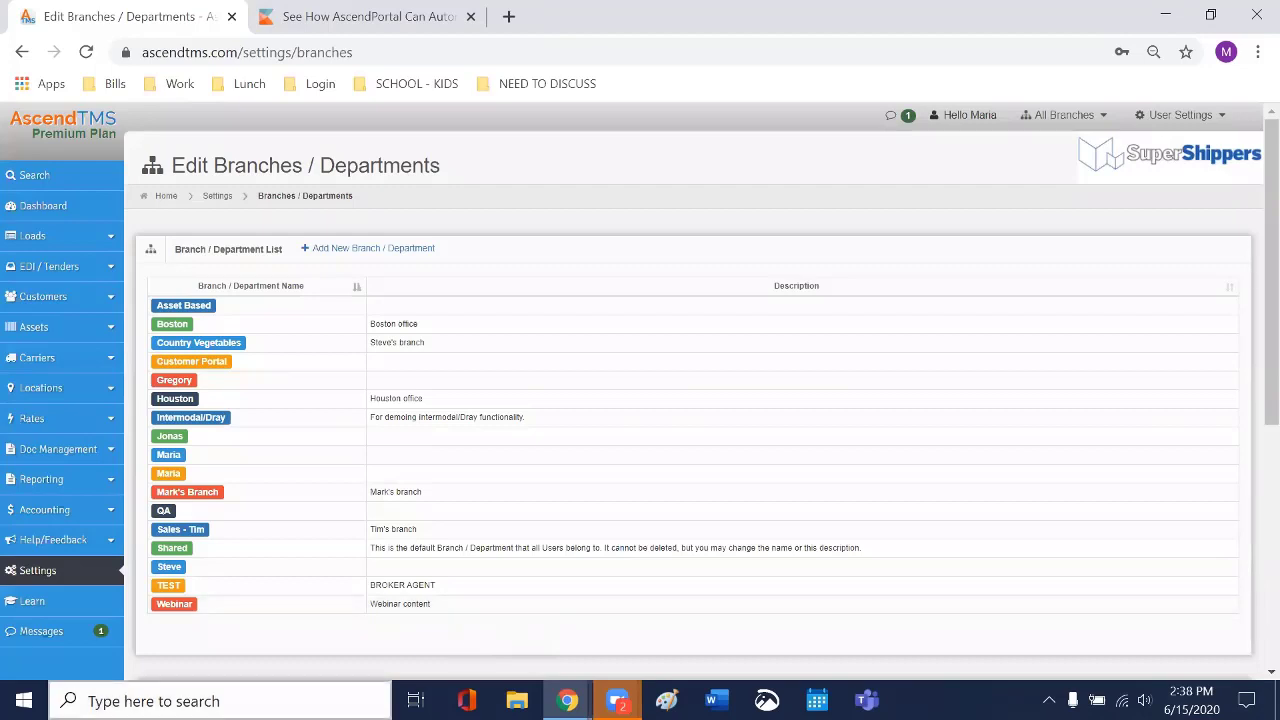
Step: Examine the Boston and Houston office entries in the branch list and the default branch selections section below it
click(215, 325)
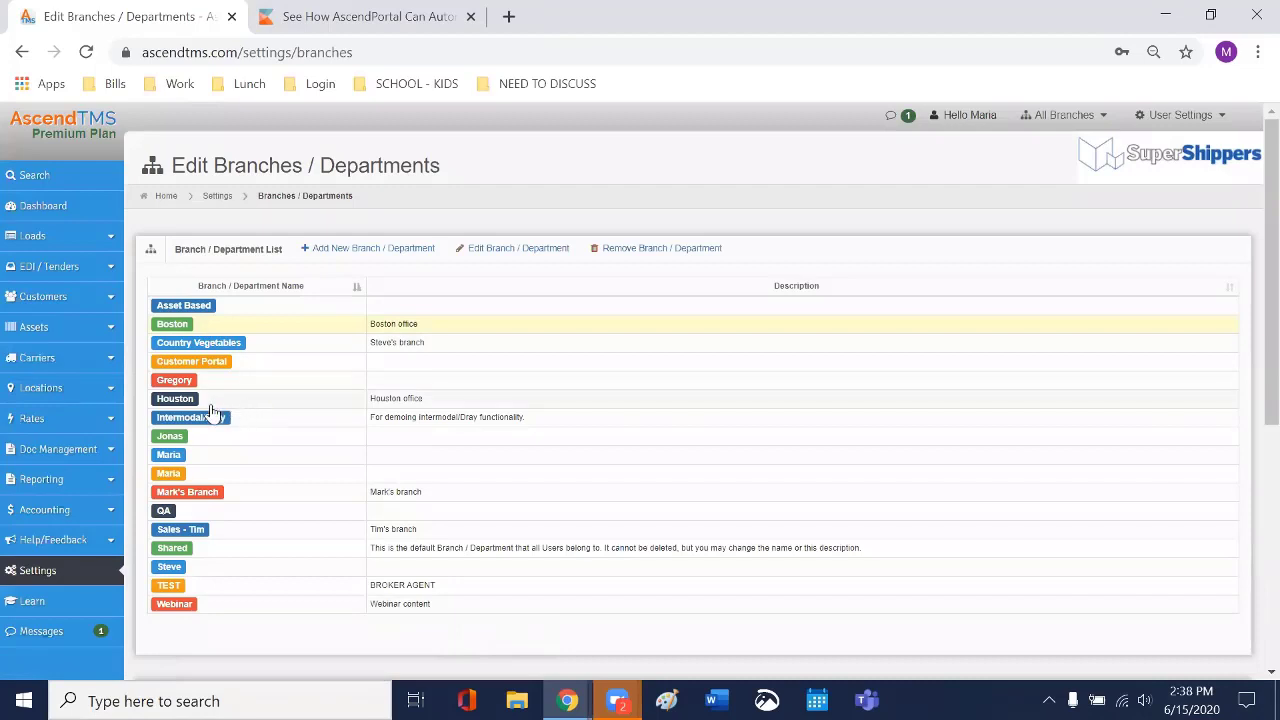
click(211, 402)
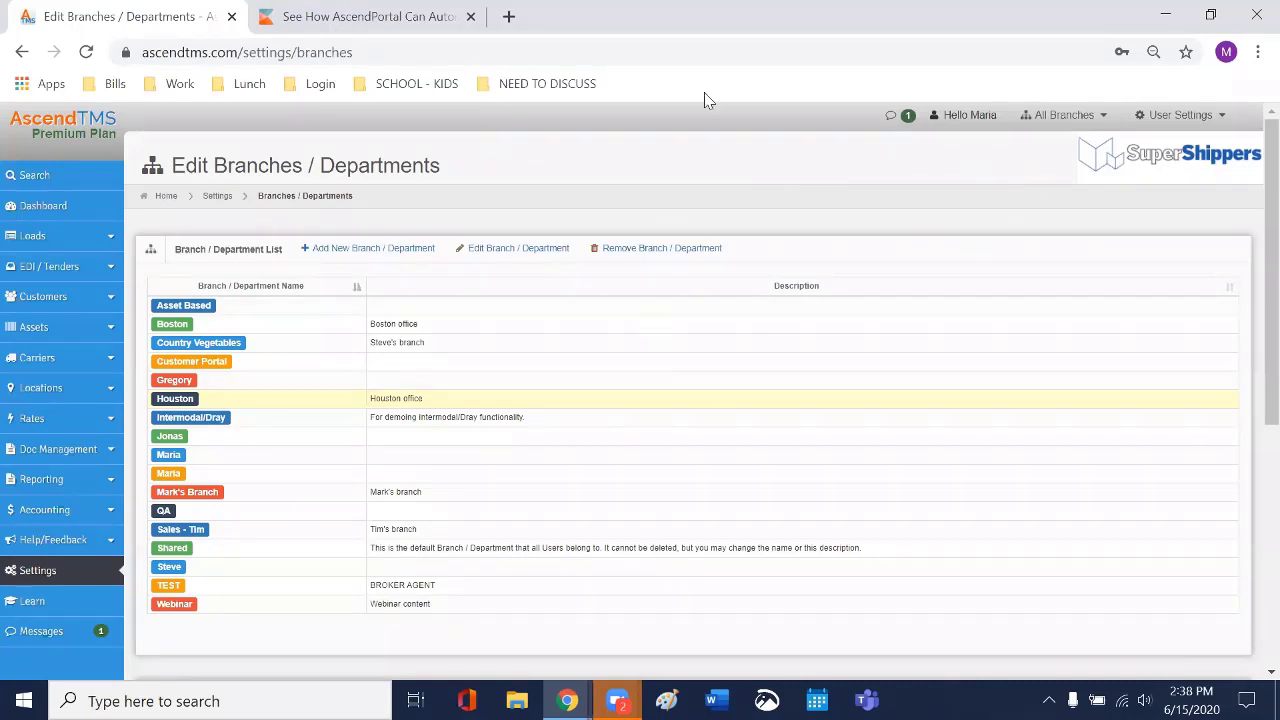
scroll(732, 392, down, 1)
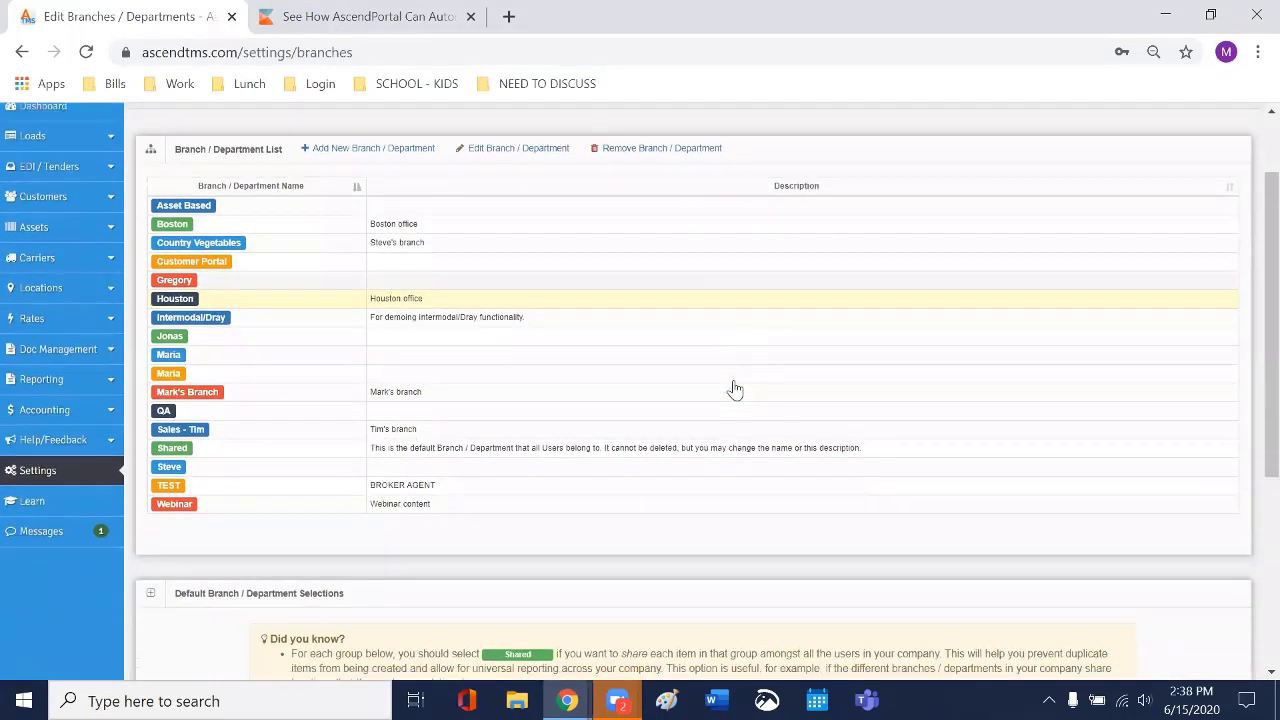
scroll(734, 389, up, 1)
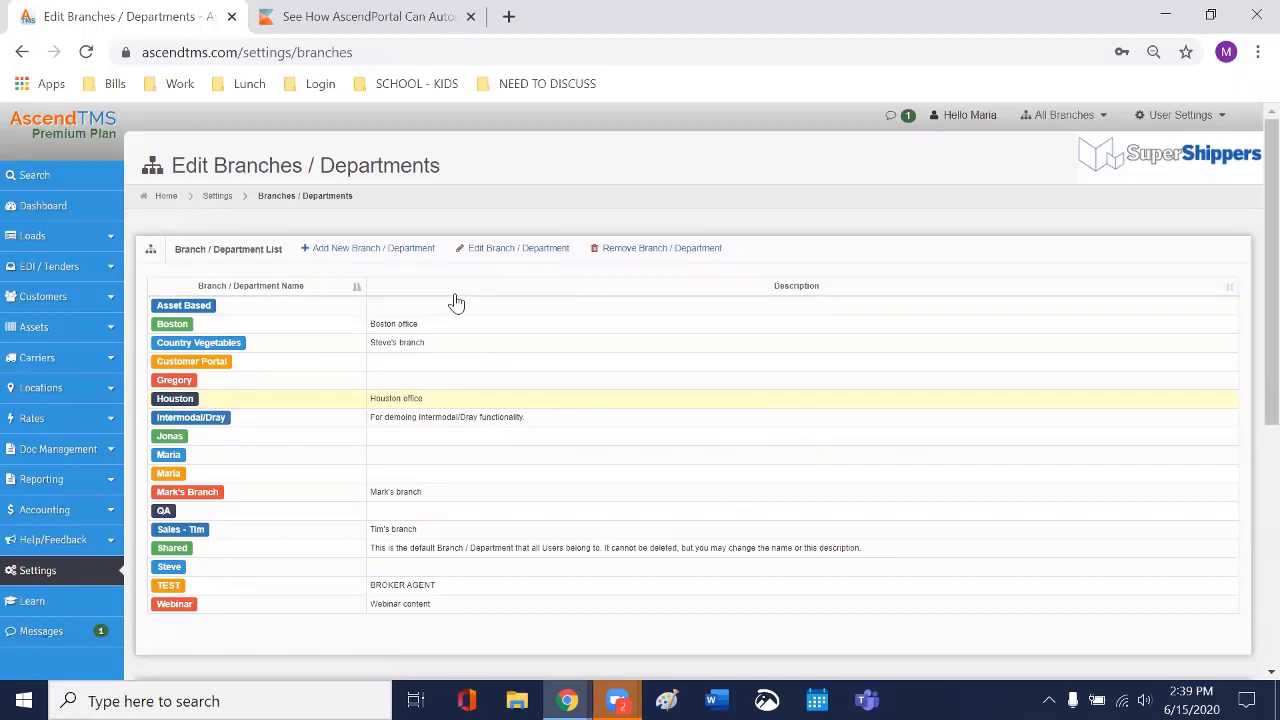
Step: Delete the second of the two identically named branches and select the remaining one
click(217, 463)
click(219, 475)
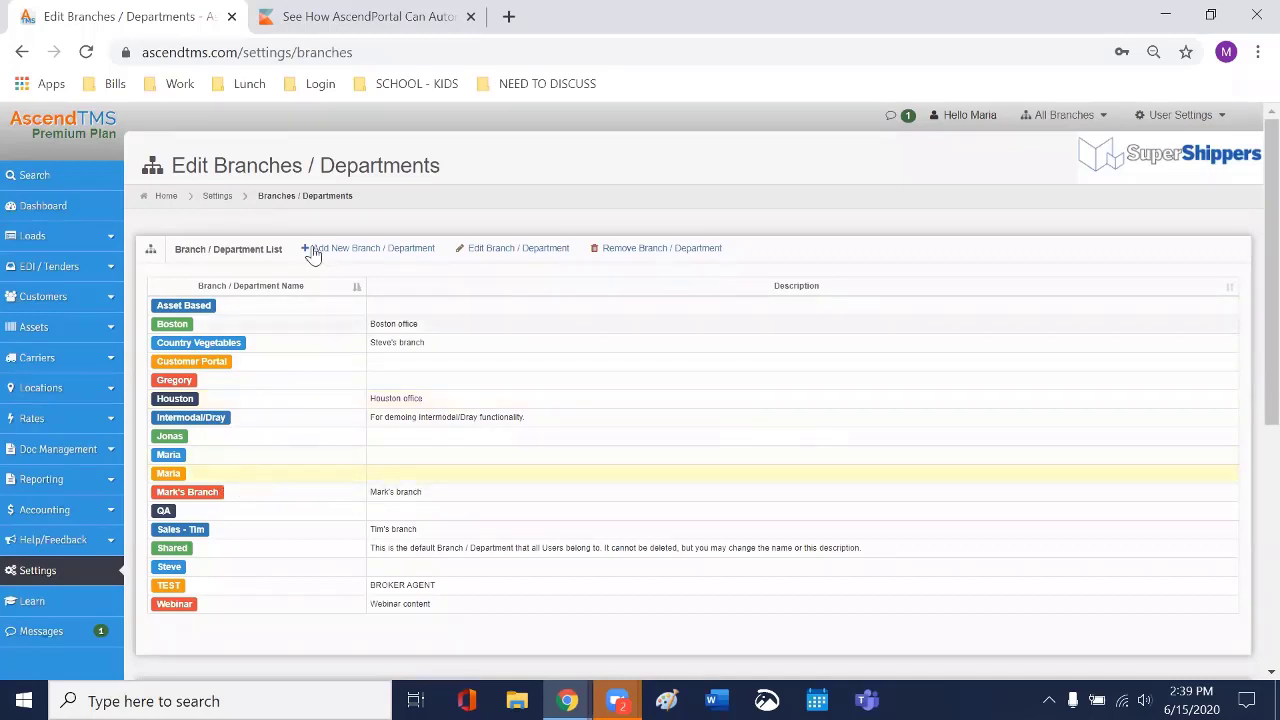
click(640, 250)
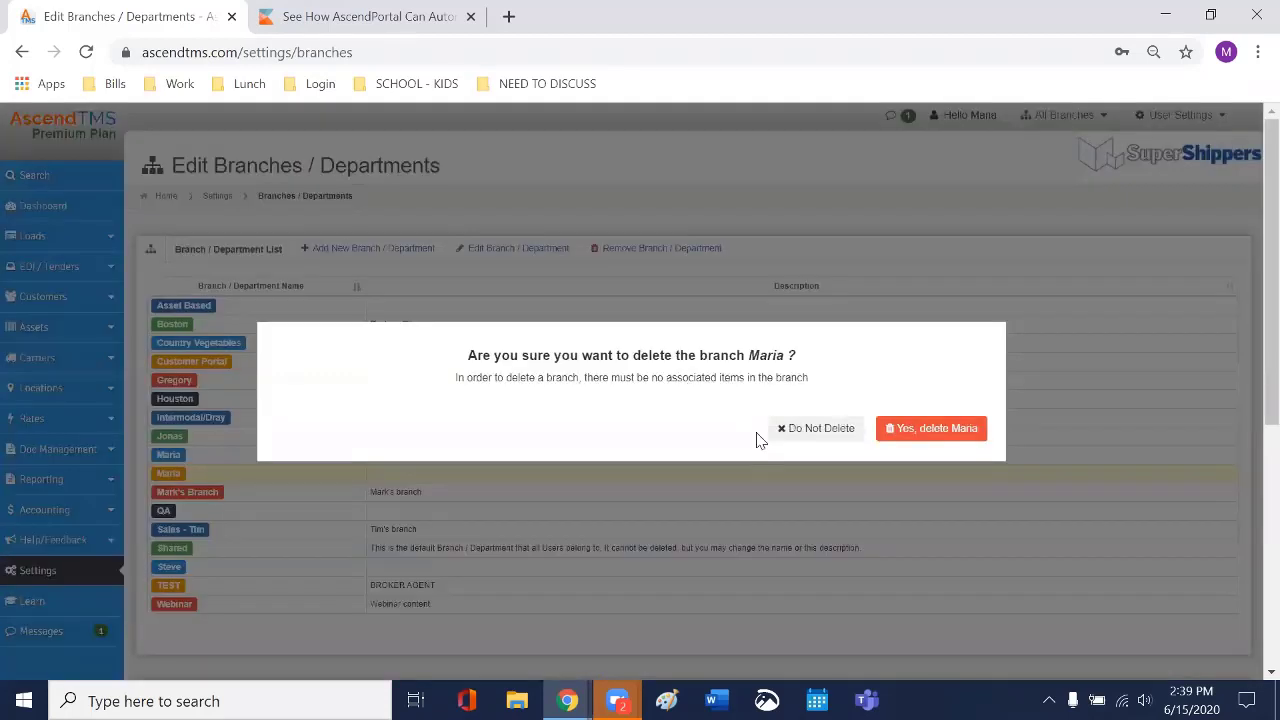
click(964, 436)
click(198, 462)
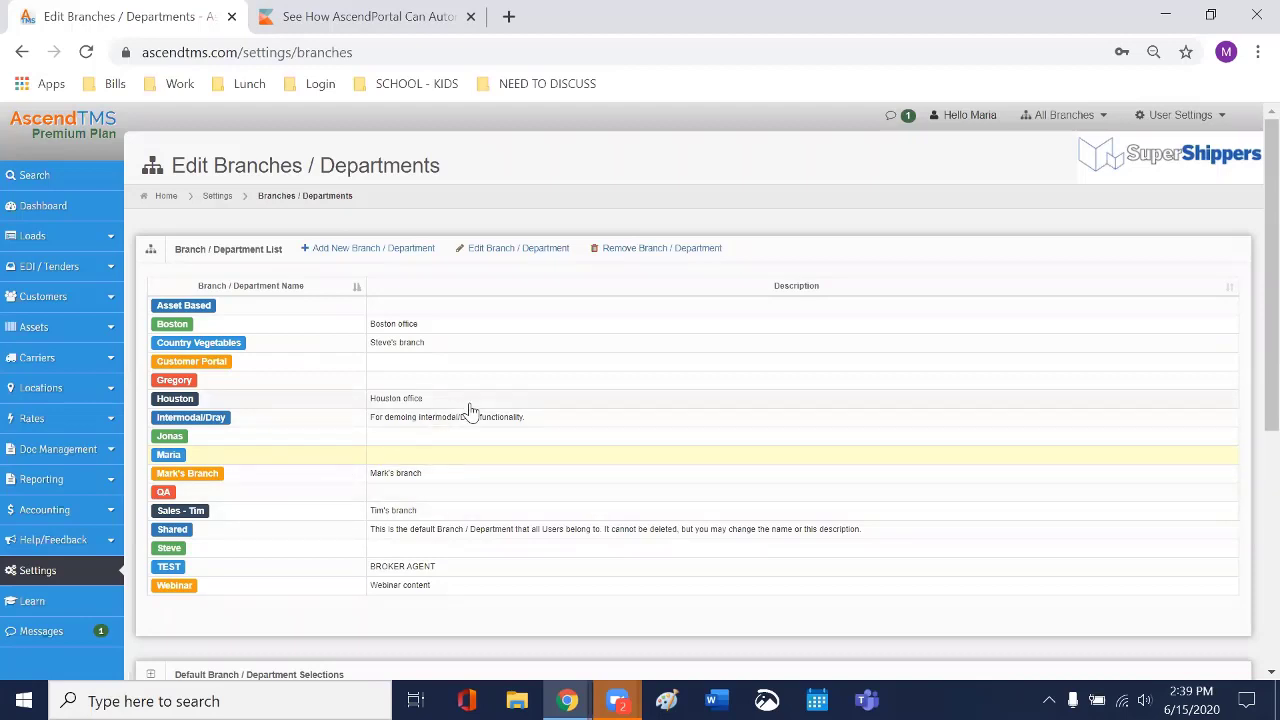
Step: Open the form for adding a new branch/department, inspect its name and description fields, and close it without saving
scroll(441, 218, down, 1)
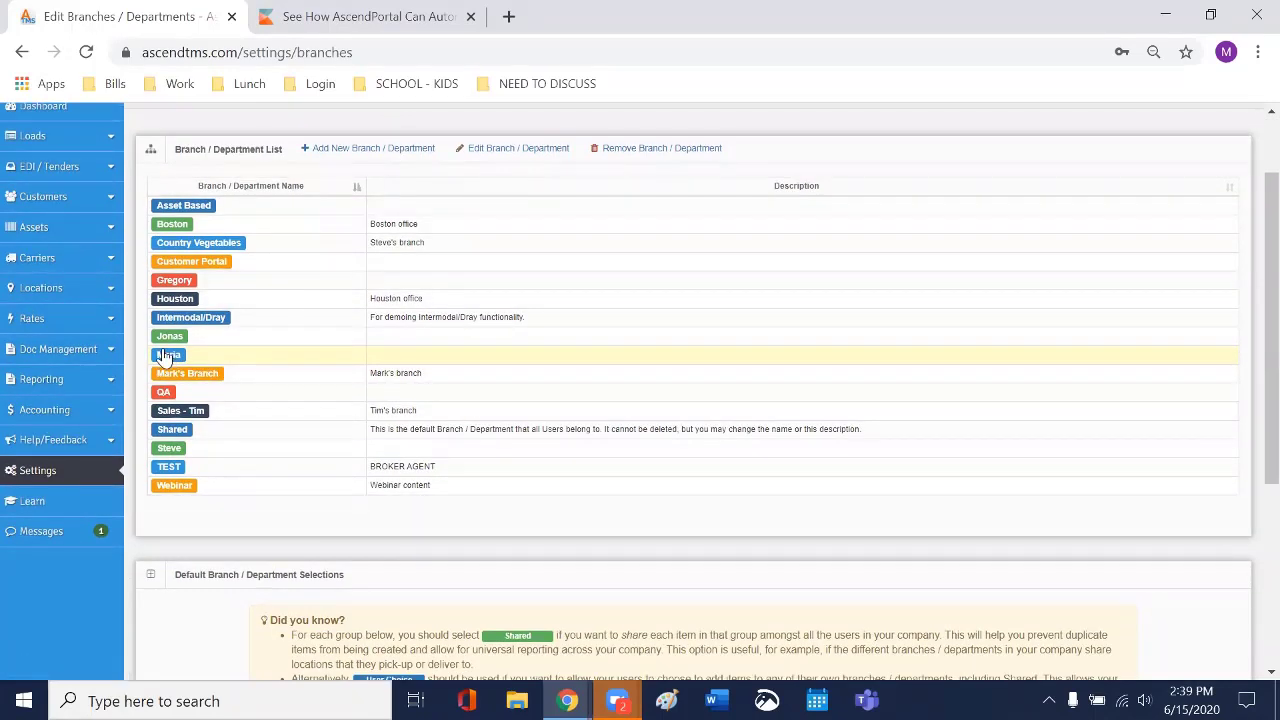
scroll(340, 130, up, 1)
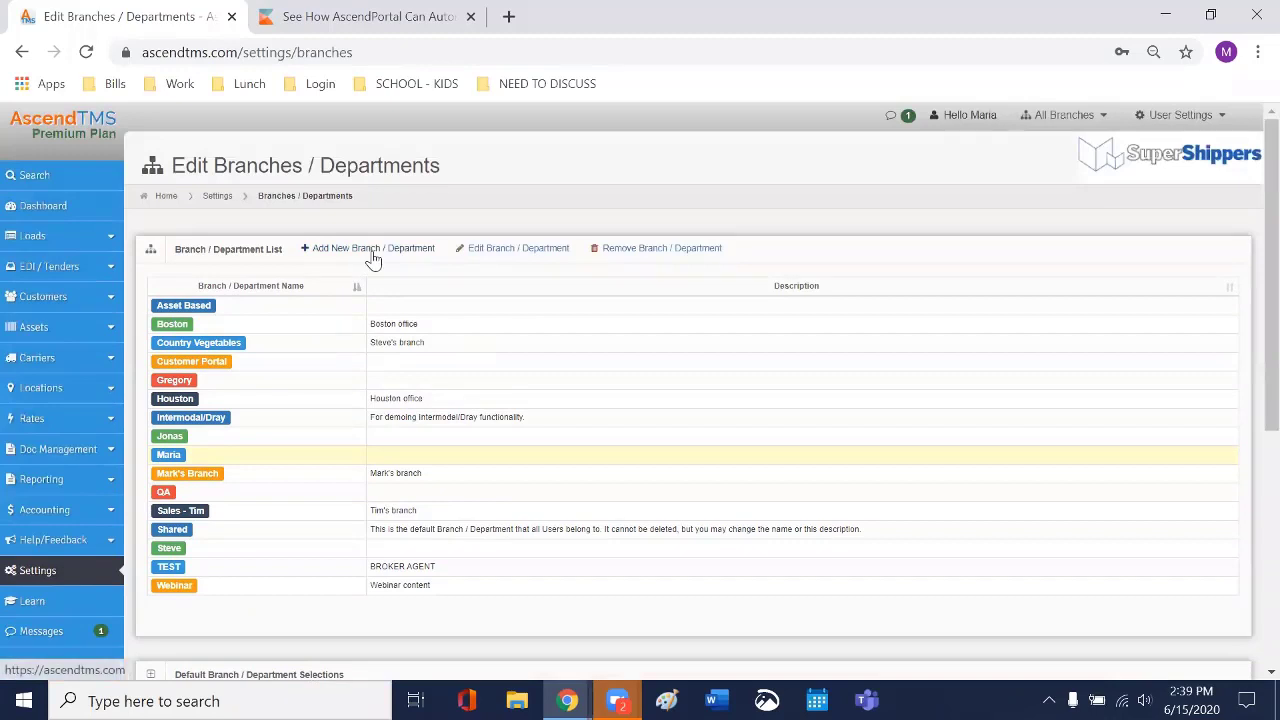
click(370, 249)
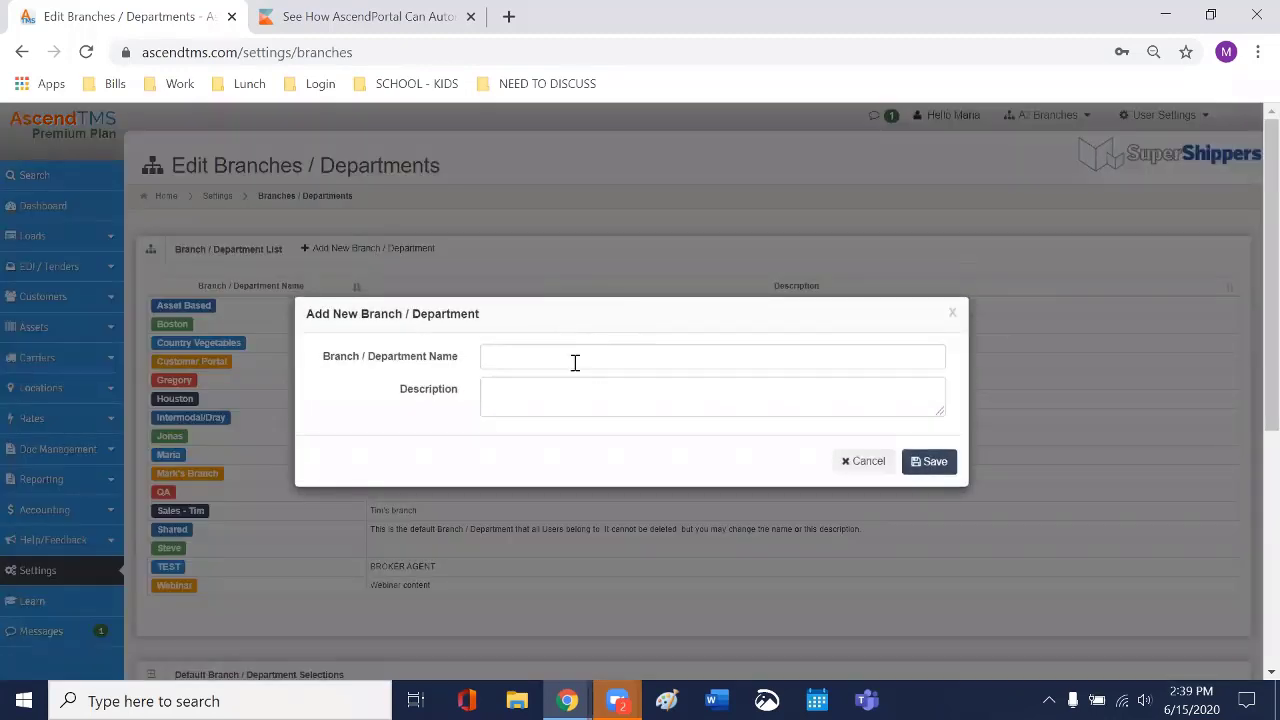
click(573, 362)
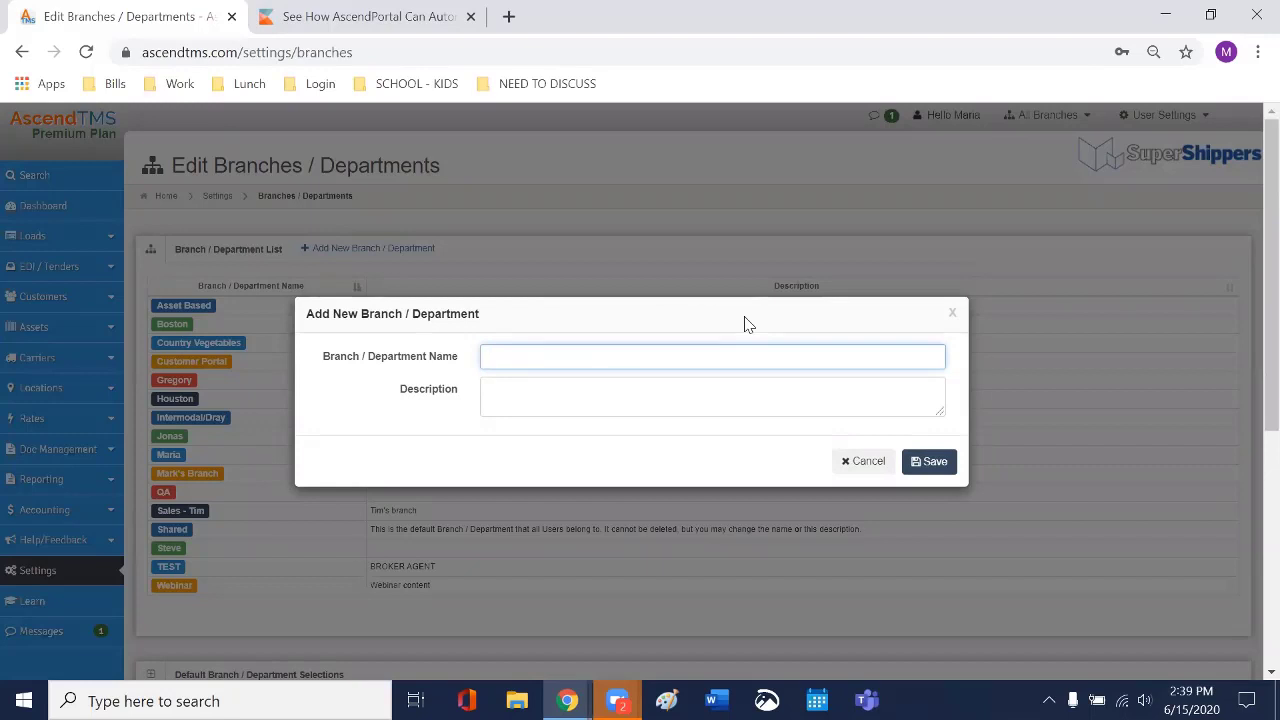
click(590, 388)
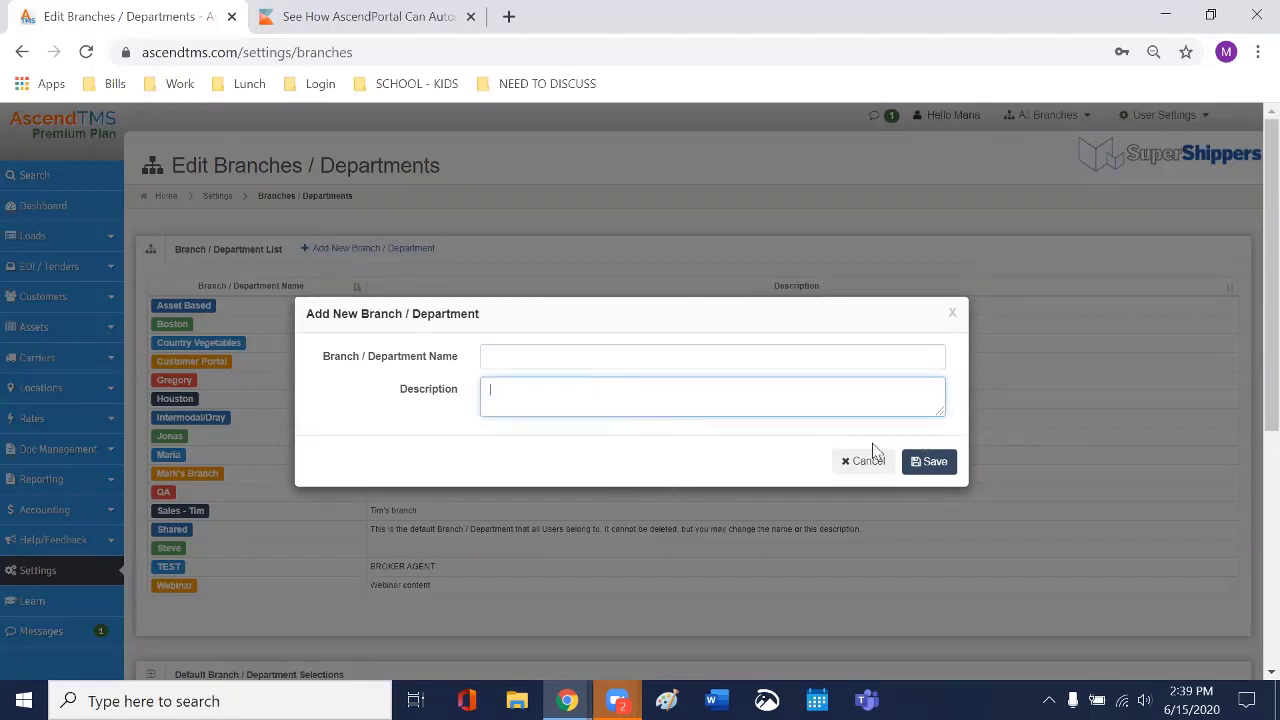
click(886, 468)
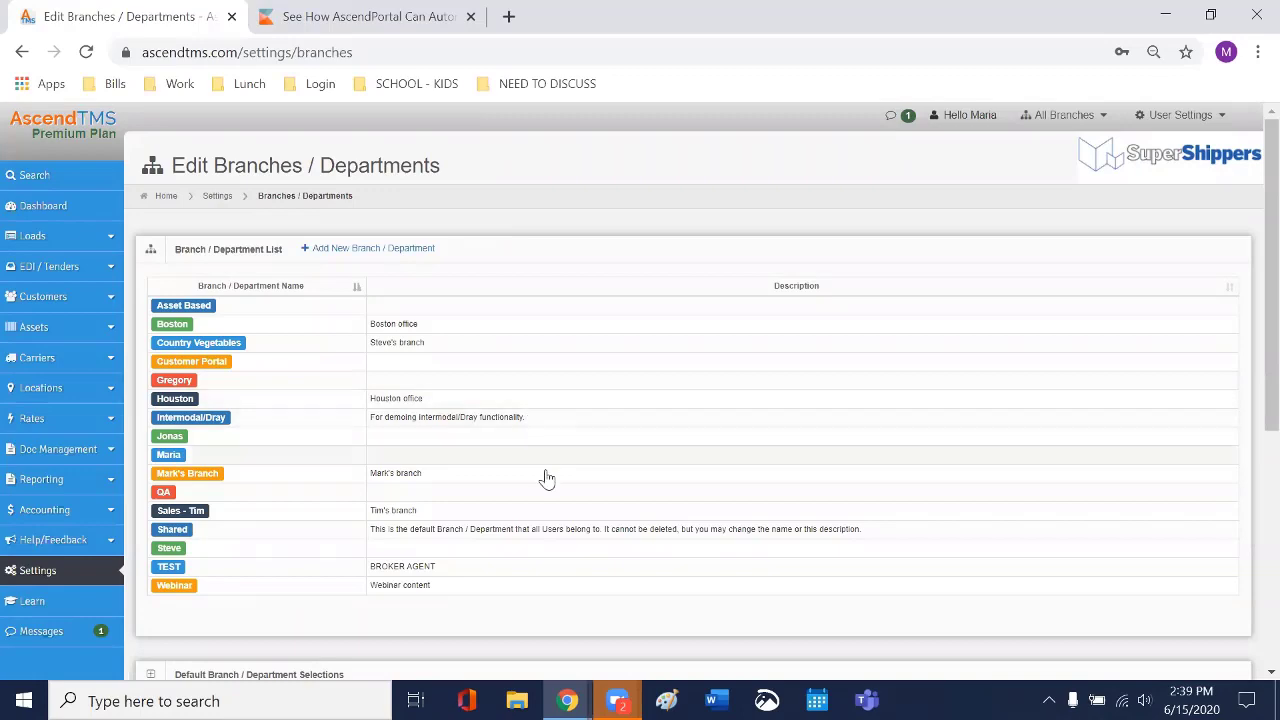
Step: Examine the Shared branch entry and the Shared and User Choice defaults for customers, carriers and locations
scroll(541, 348, down, 1)
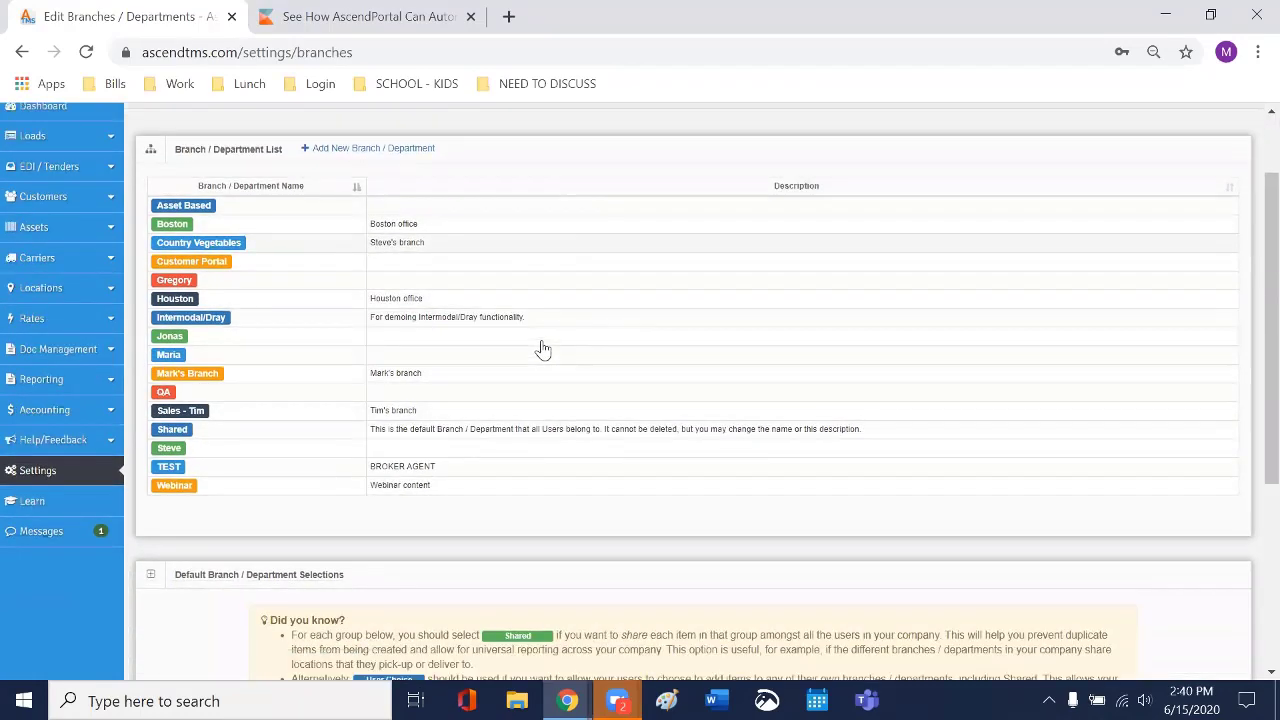
scroll(545, 360, down, 1)
scroll(585, 420, down, 1)
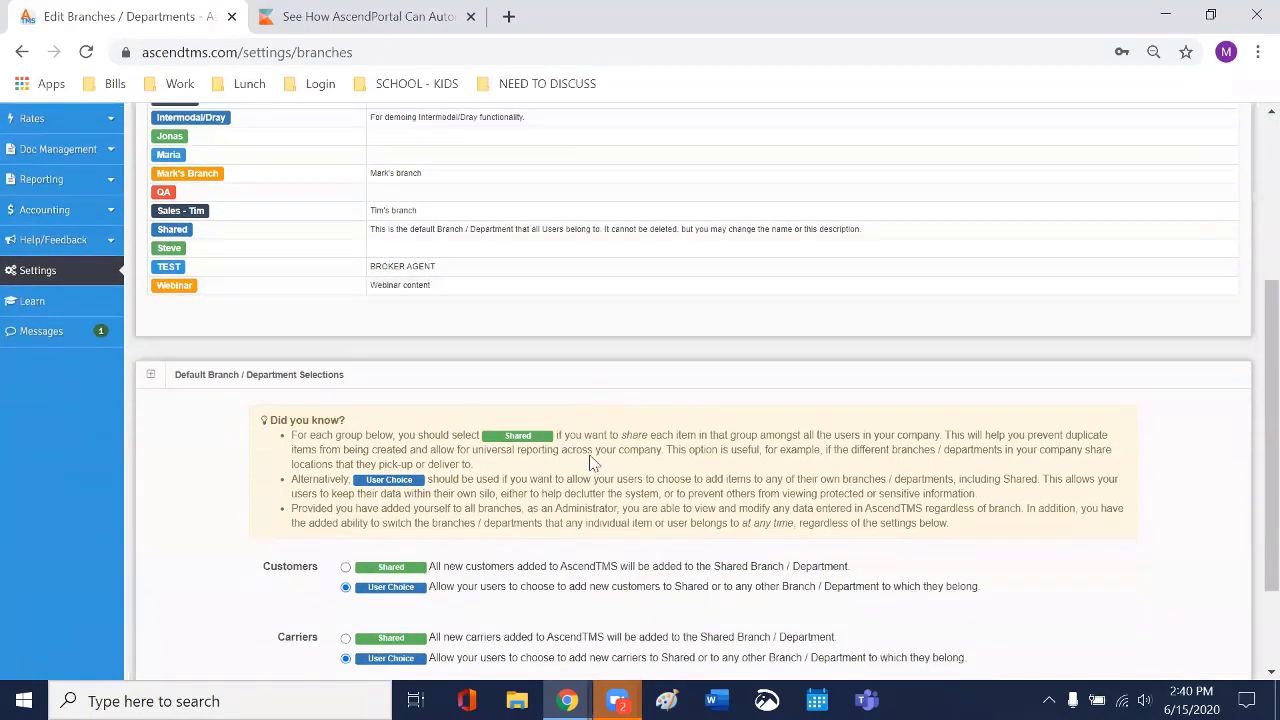
scroll(593, 472, down, 1)
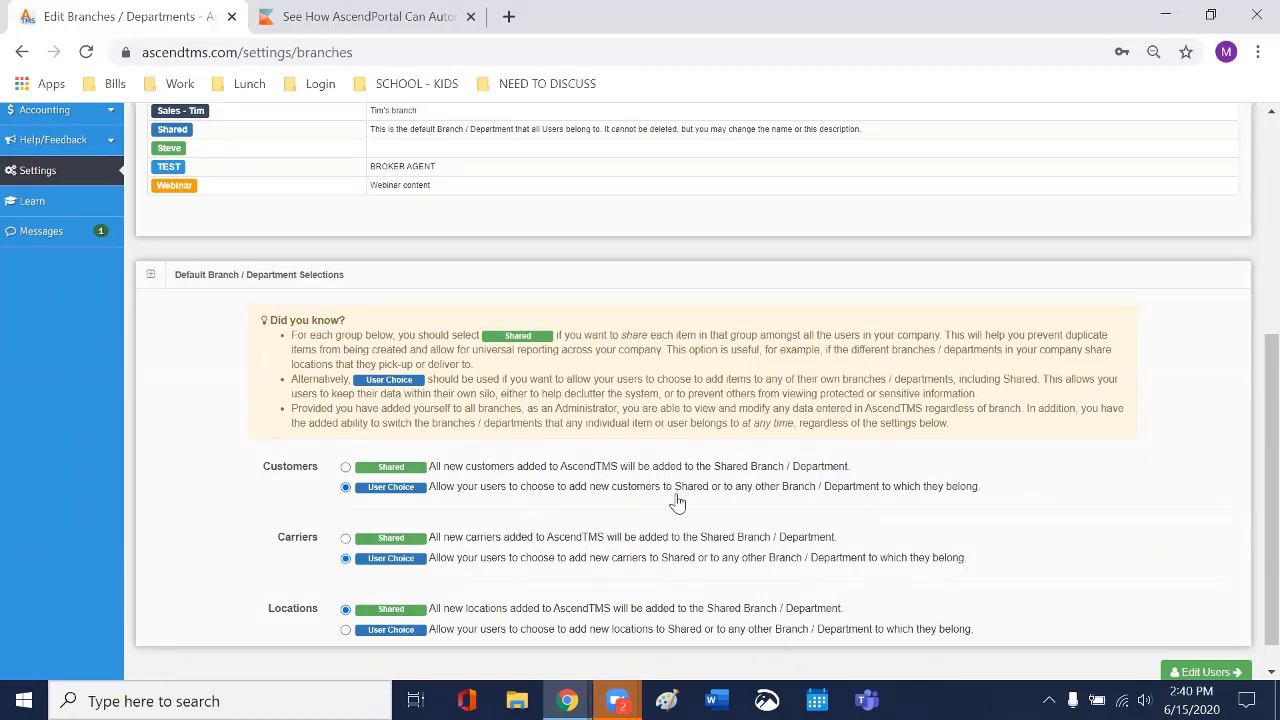
scroll(677, 503, up, 2)
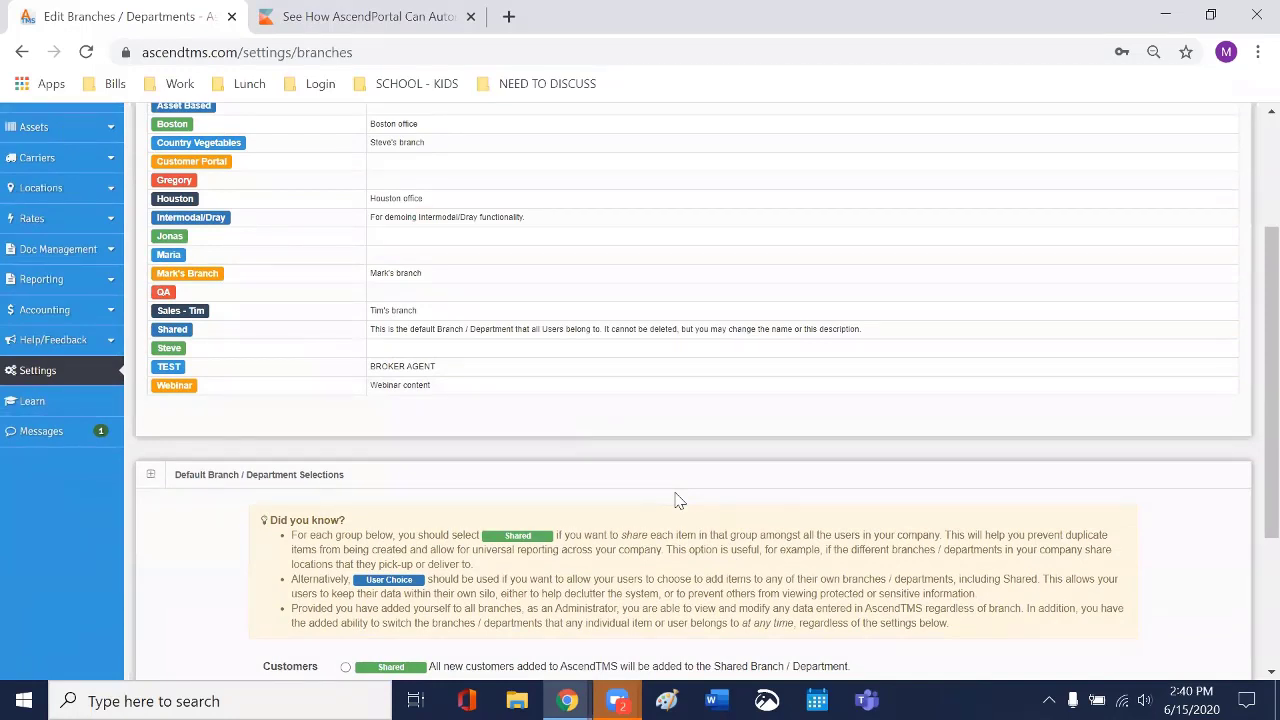
scroll(646, 490, down, 1)
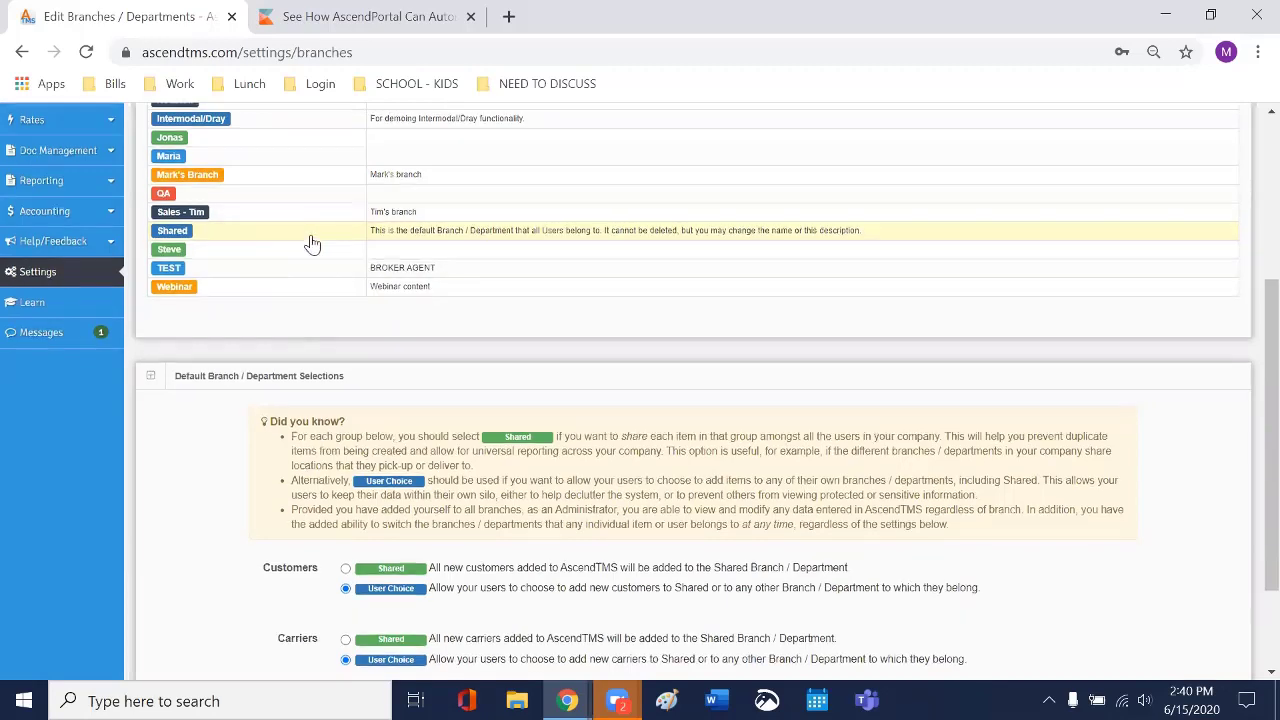
scroll(312, 245, up, 1)
scroll(316, 263, up, 1)
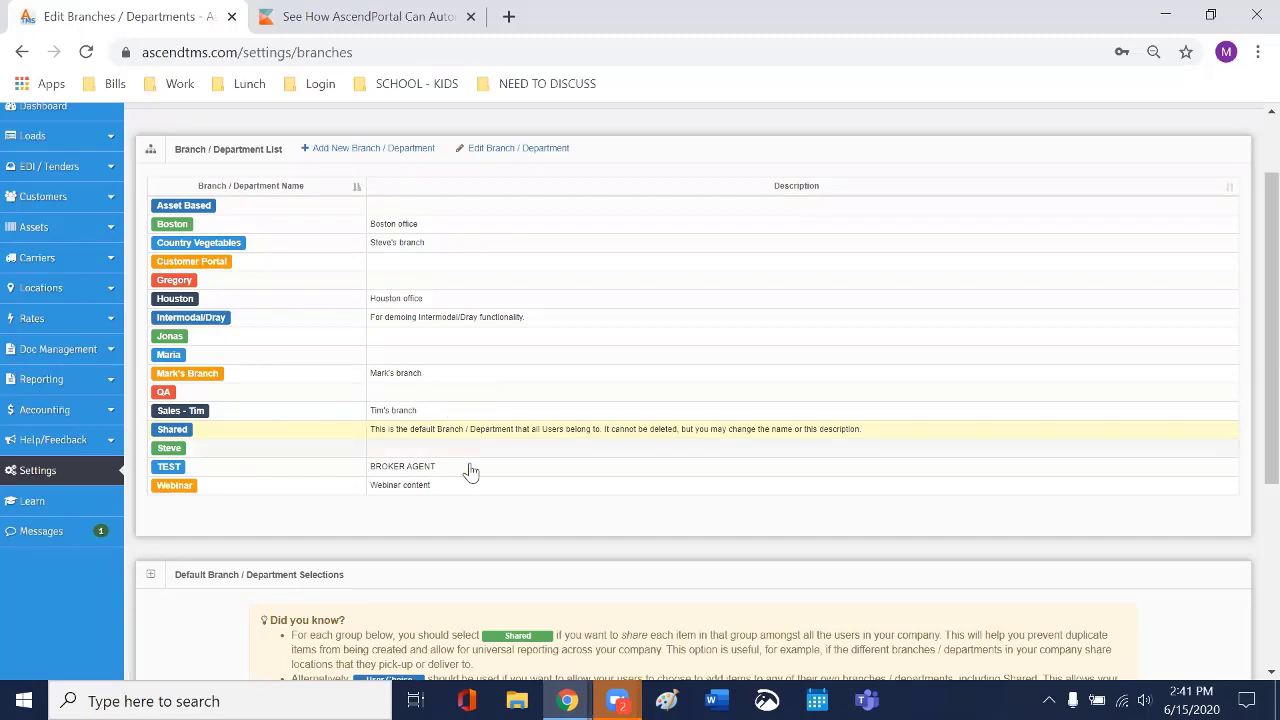
scroll(490, 452, down, 2)
scroll(541, 553, down, 1)
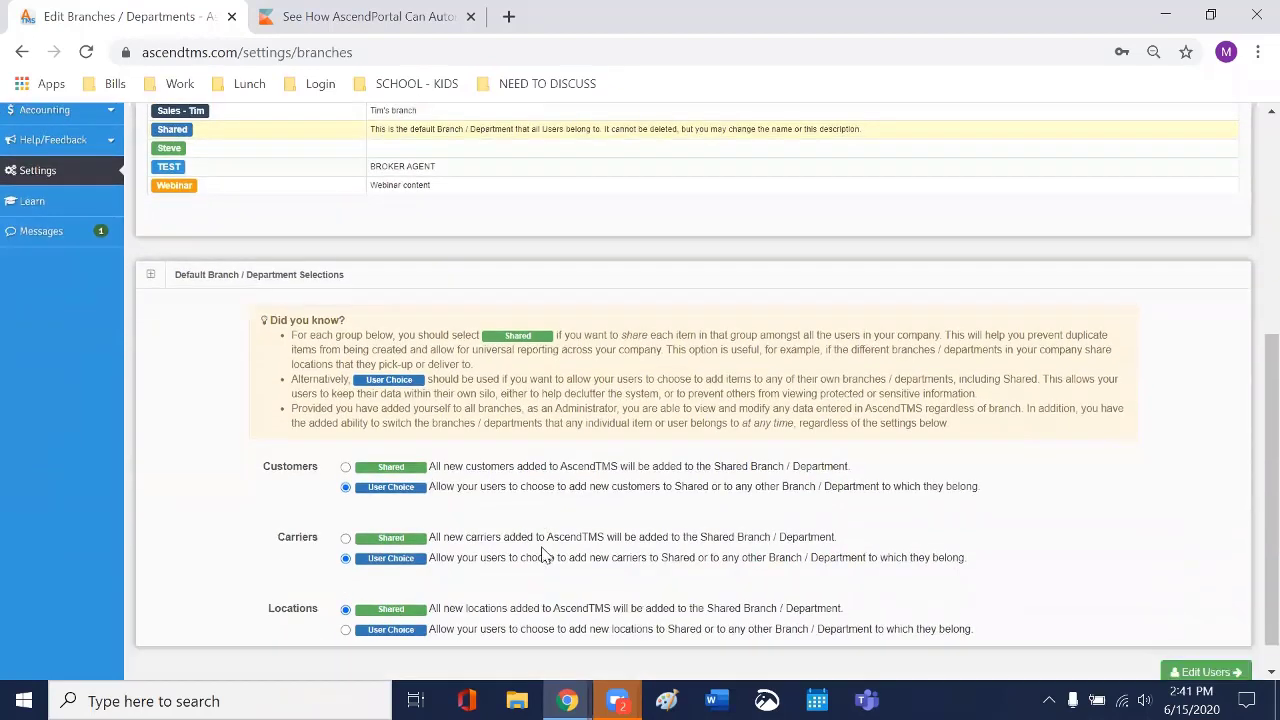
scroll(500, 470, down, 1)
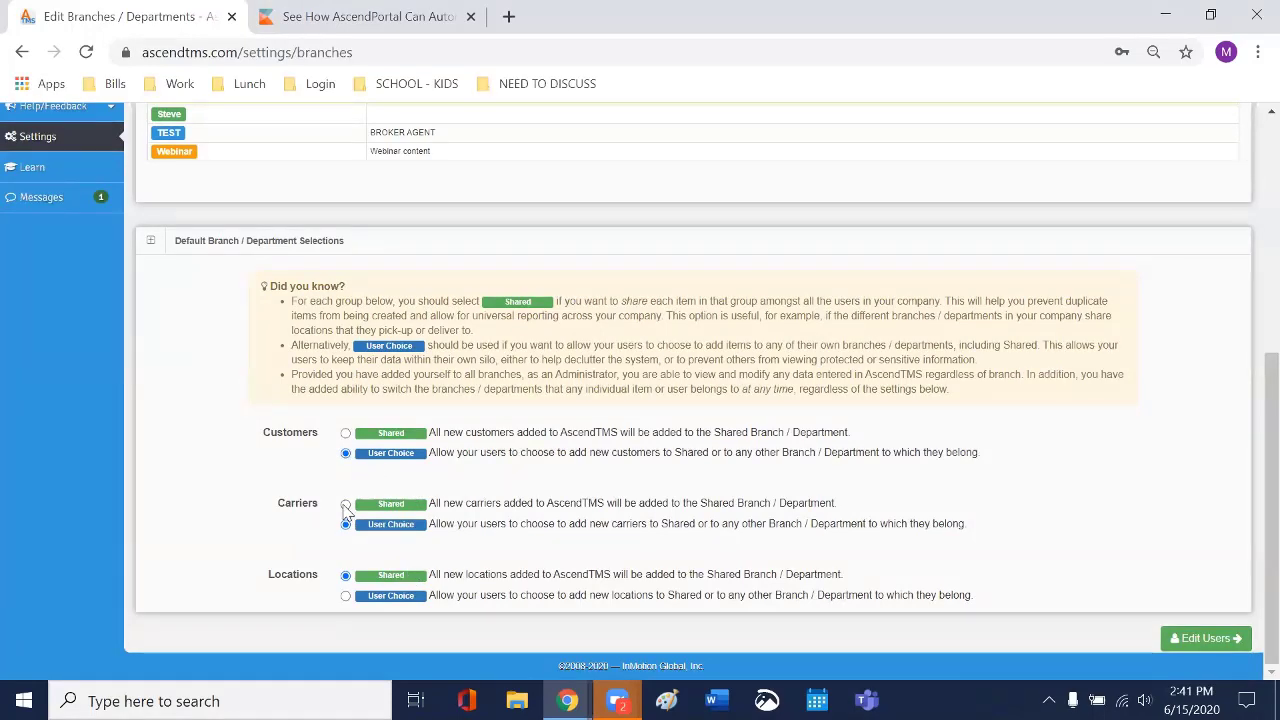
scroll(337, 559, up, 2)
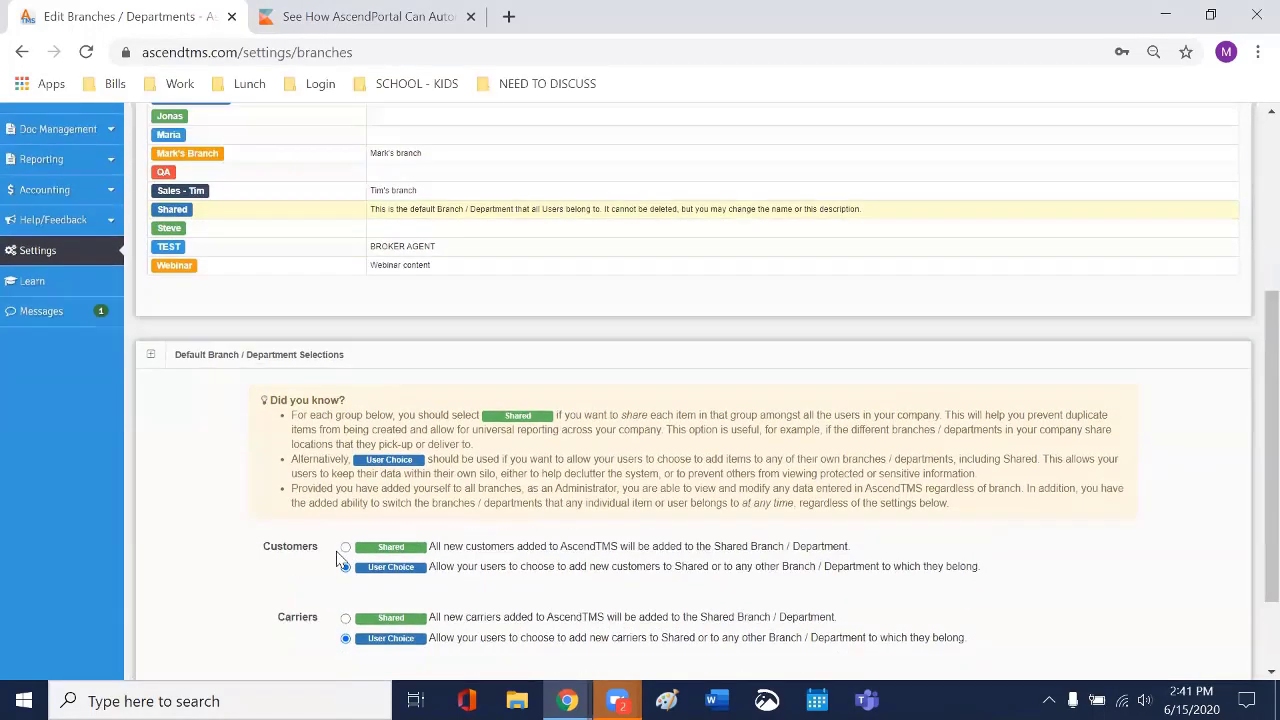
scroll(425, 345, up, 1)
scroll(425, 345, up, 2)
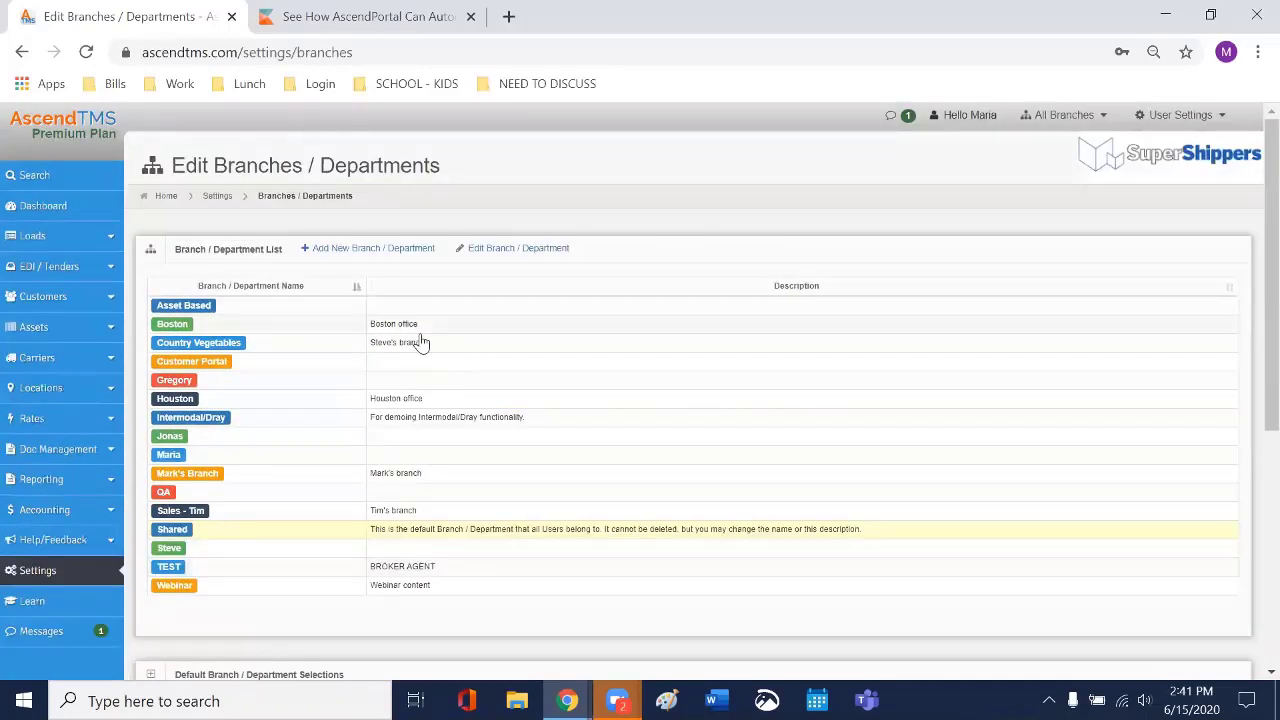
Step: Start adding a new customer to view the branch/department prompt, and dismiss the prompt without continuing
click(50, 297)
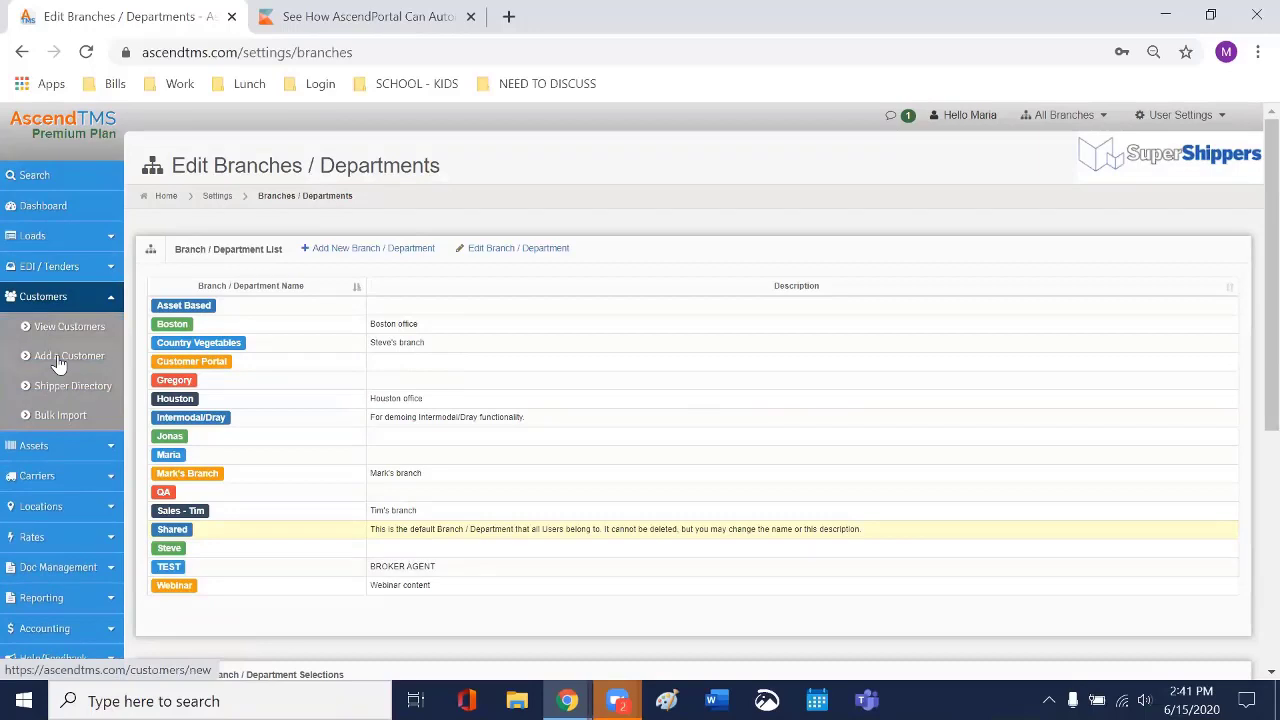
click(58, 360)
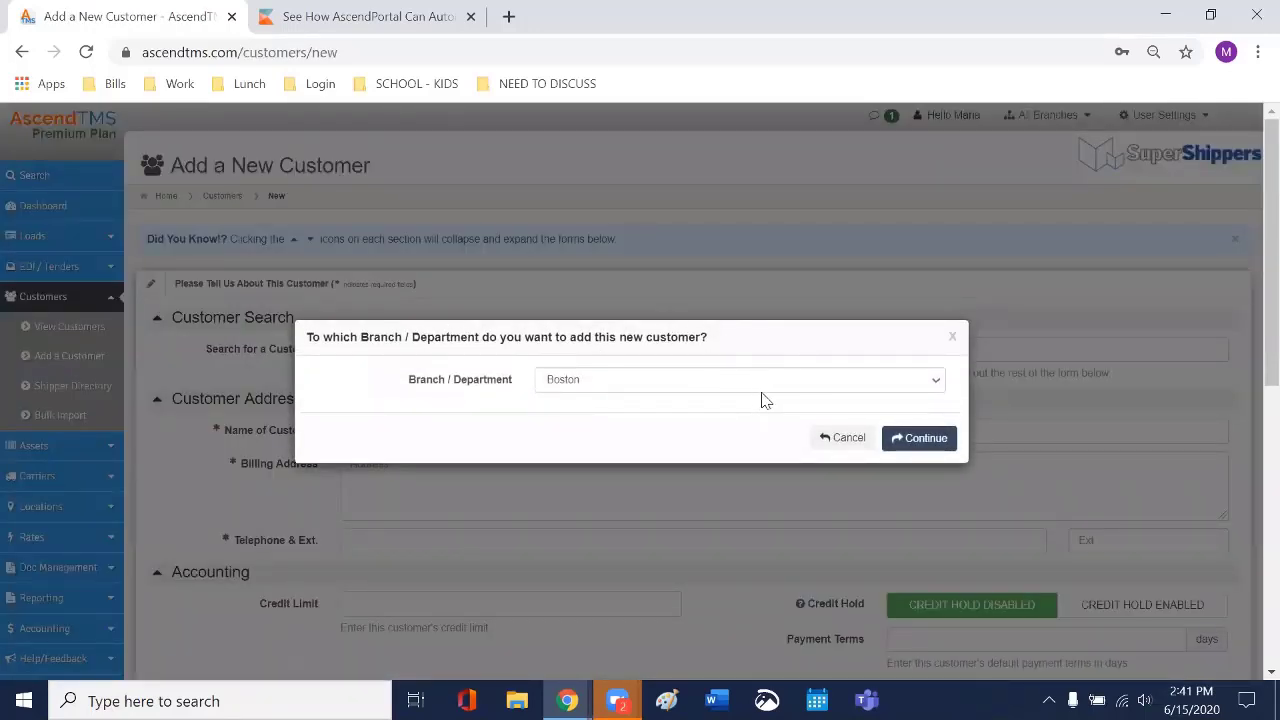
click(953, 338)
scroll(45, 390, down, 3)
Step: Return to the settings page and reopen branches and departments at the default selection for new locations
click(28, 330)
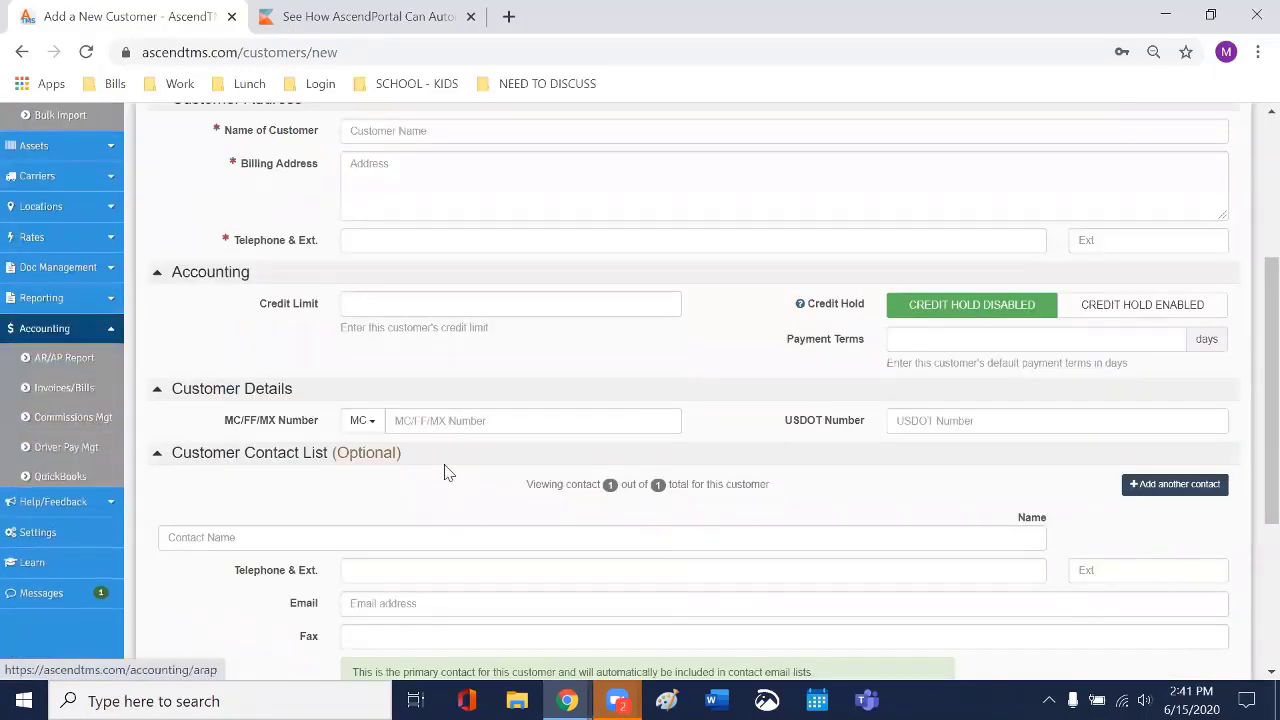
scroll(446, 472, down, 2)
click(63, 443)
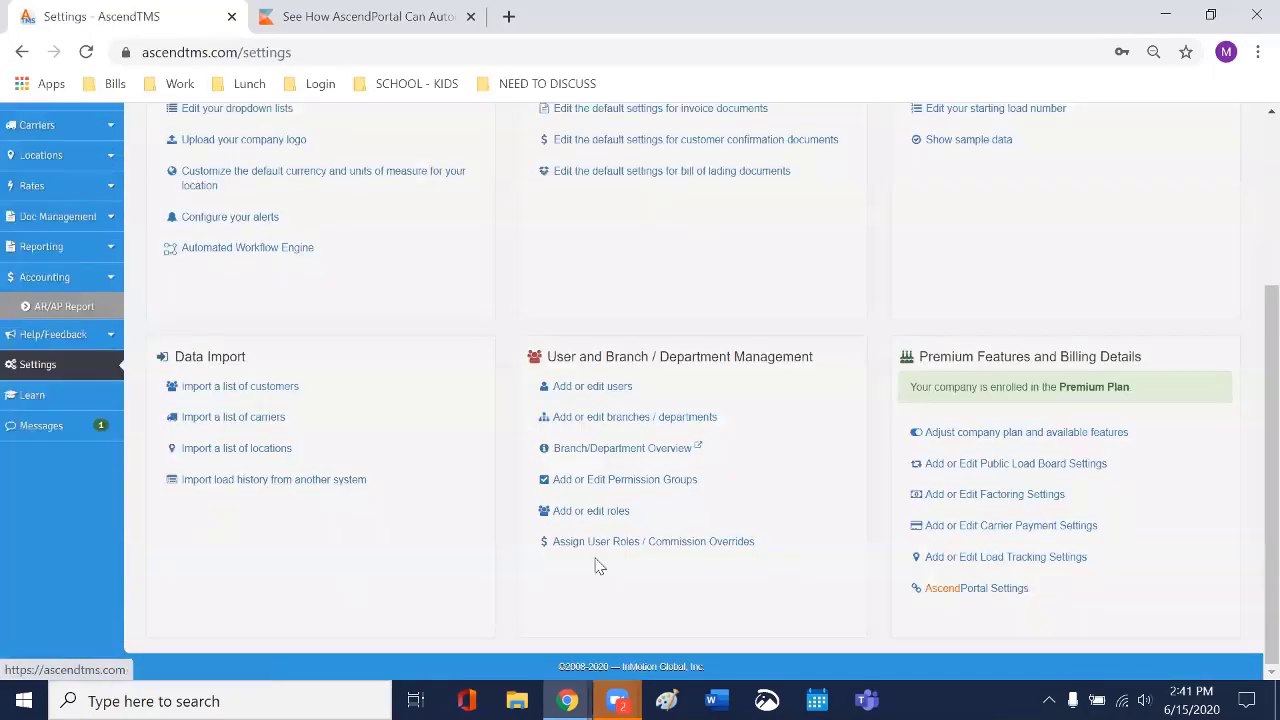
click(603, 416)
scroll(508, 437, down, 2)
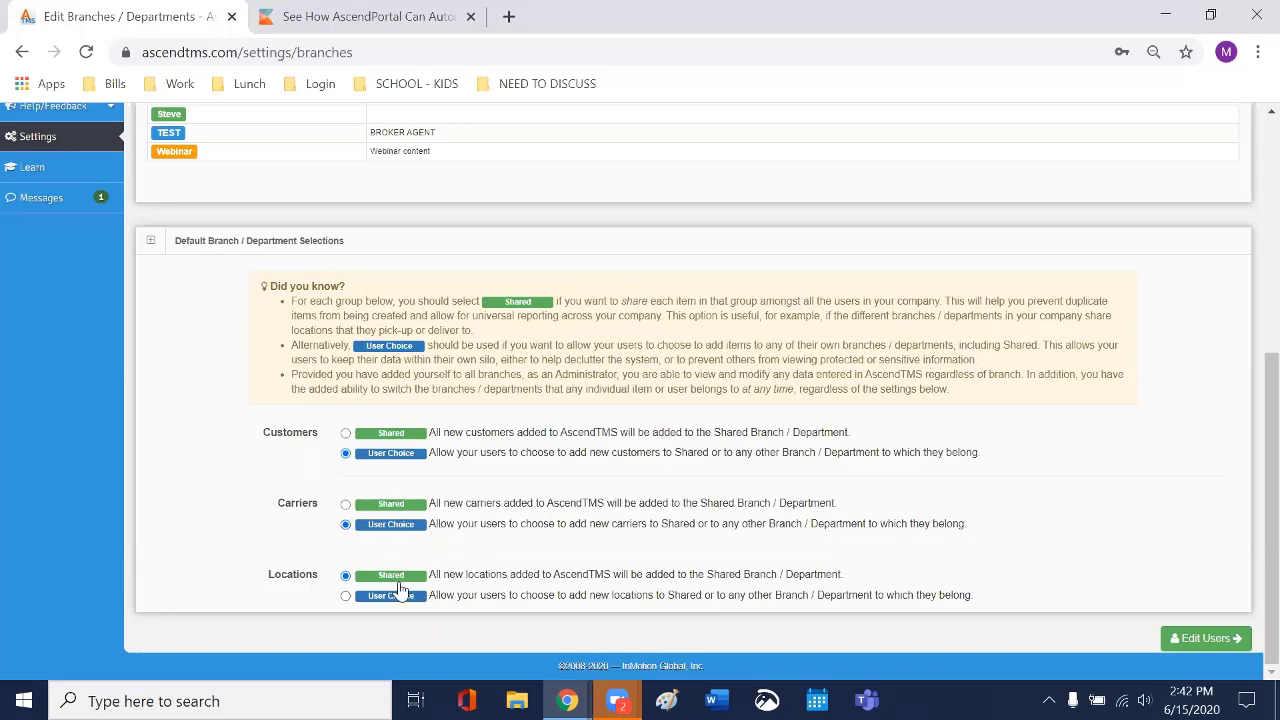
Step: Open the form for adding a new location and check whether it asks for a branch
scroll(445, 585, up, 3)
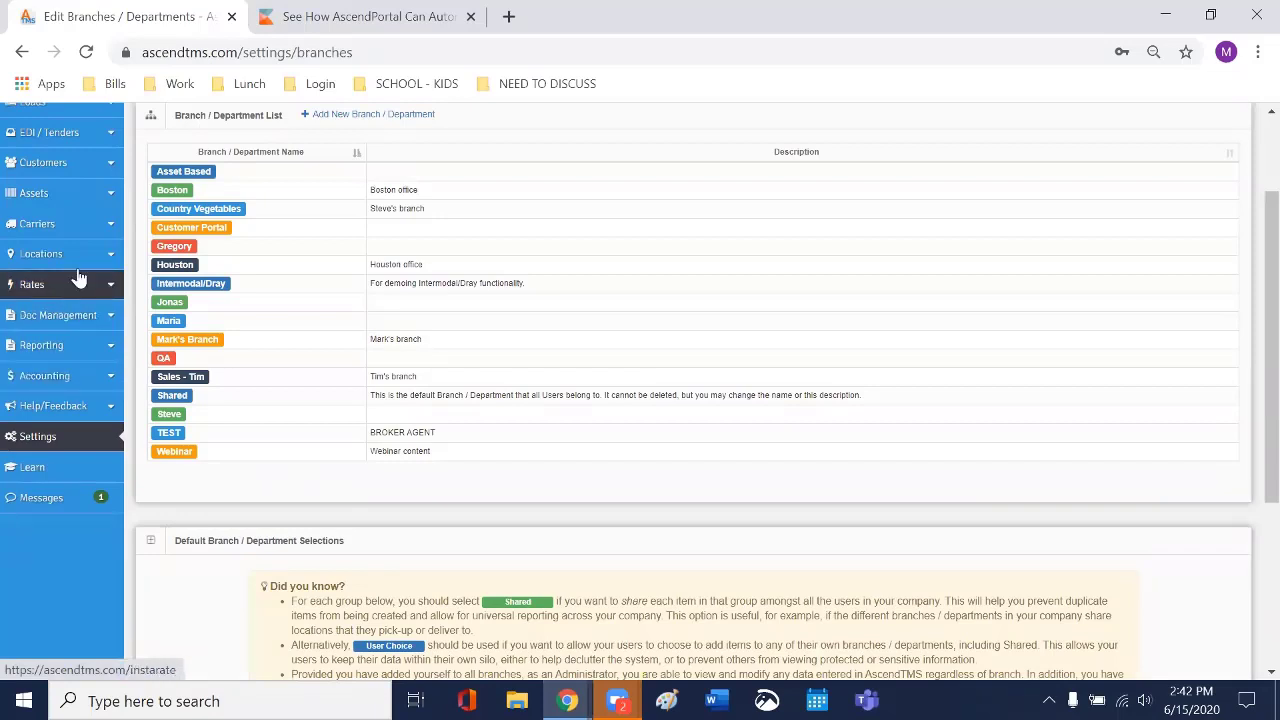
scroll(74, 268, up, 1)
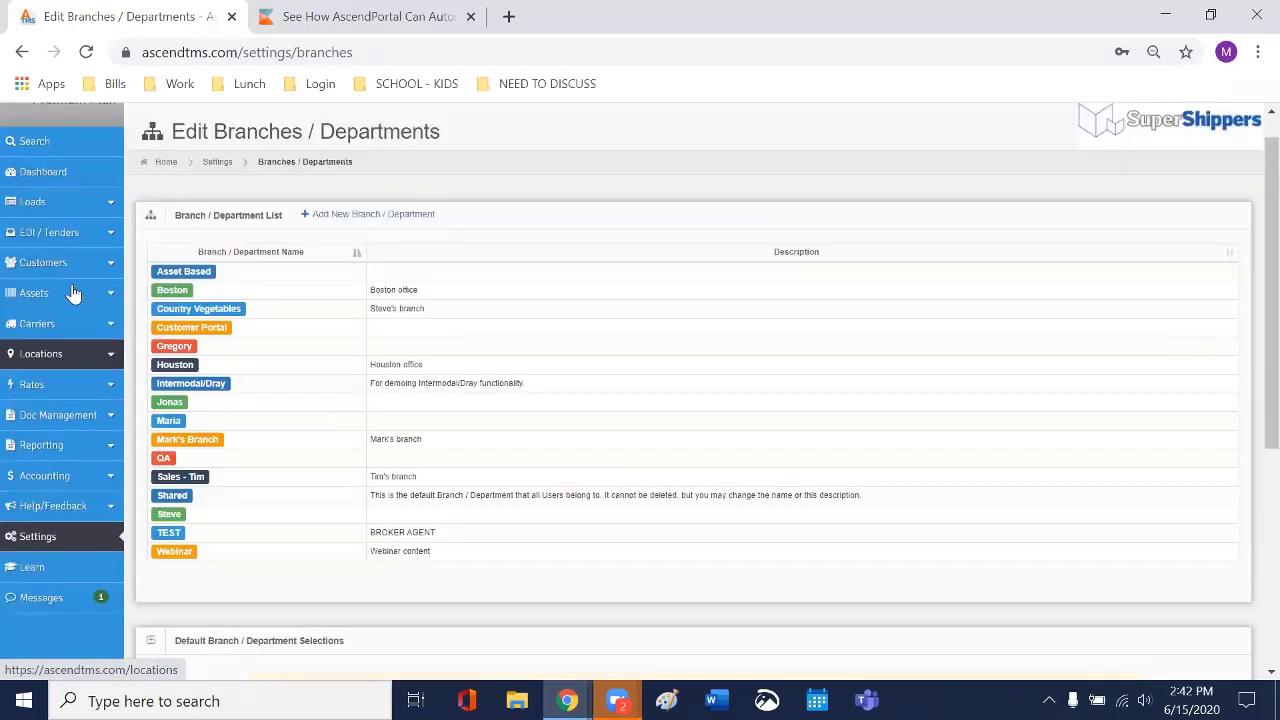
click(60, 360)
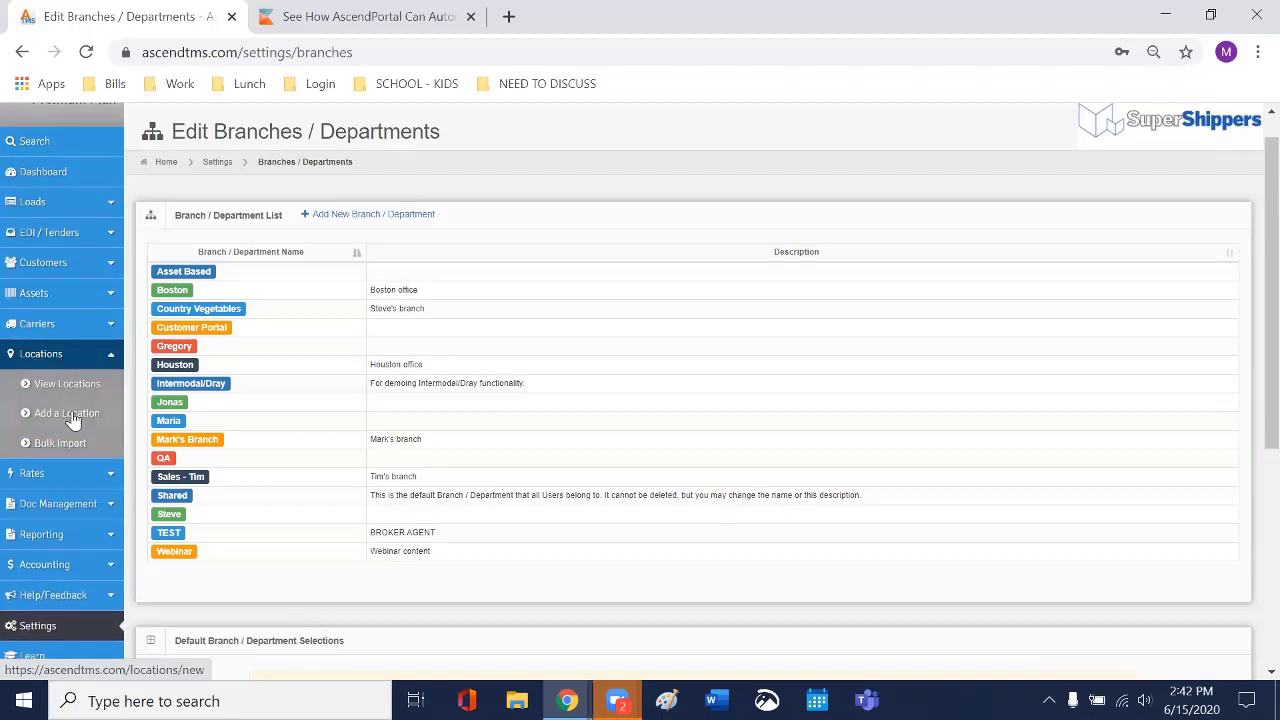
click(72, 420)
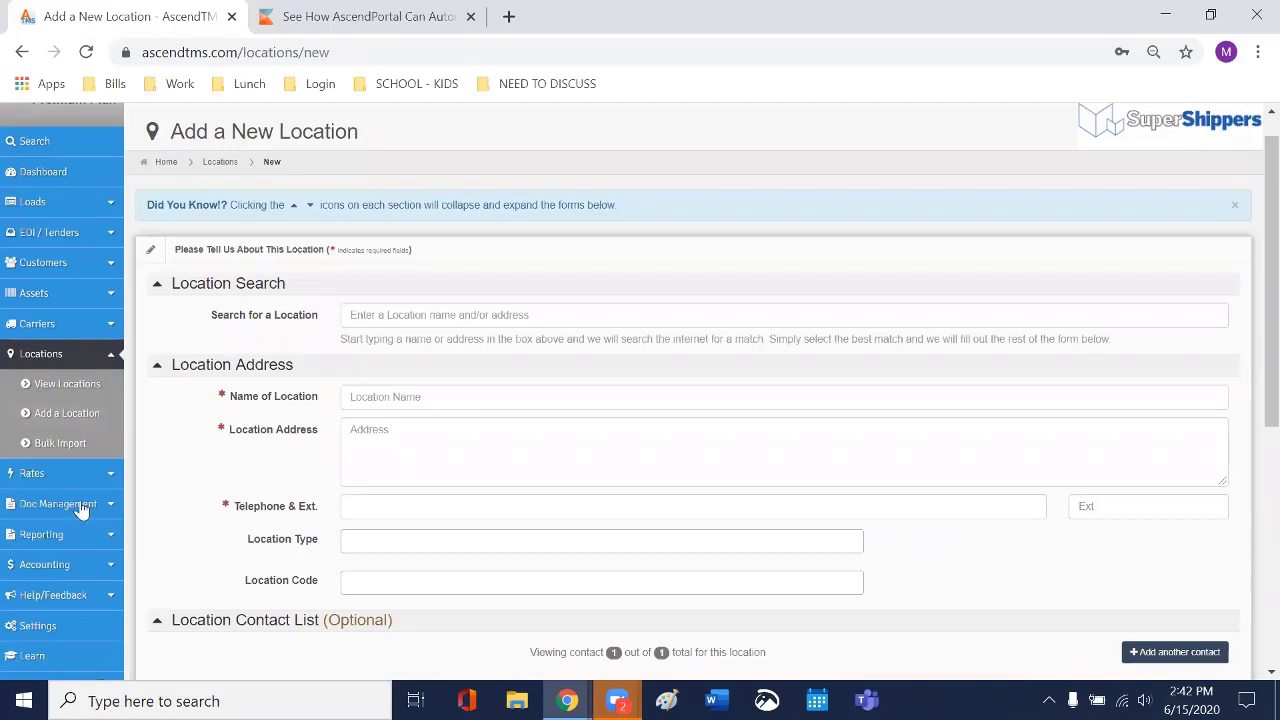
scroll(63, 600, down, 2)
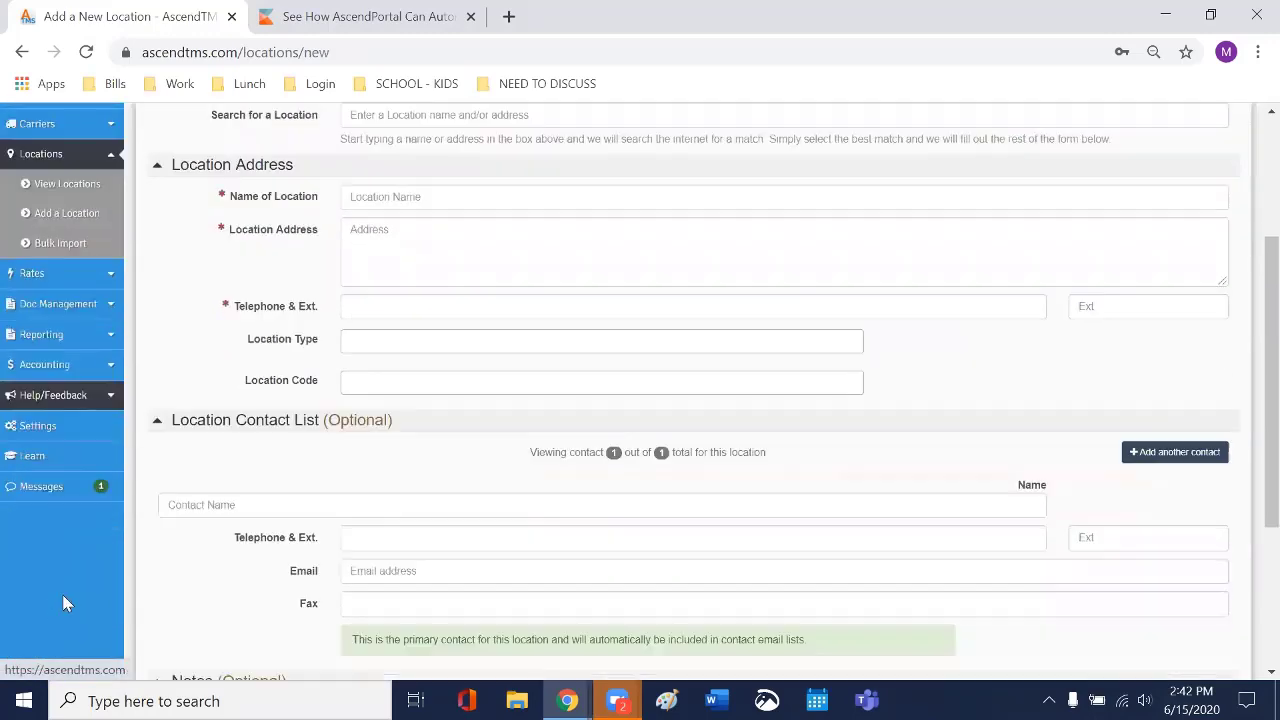
Step: Go back to the branches and departments settings and compare the default selections with the branch list
click(57, 427)
click(680, 440)
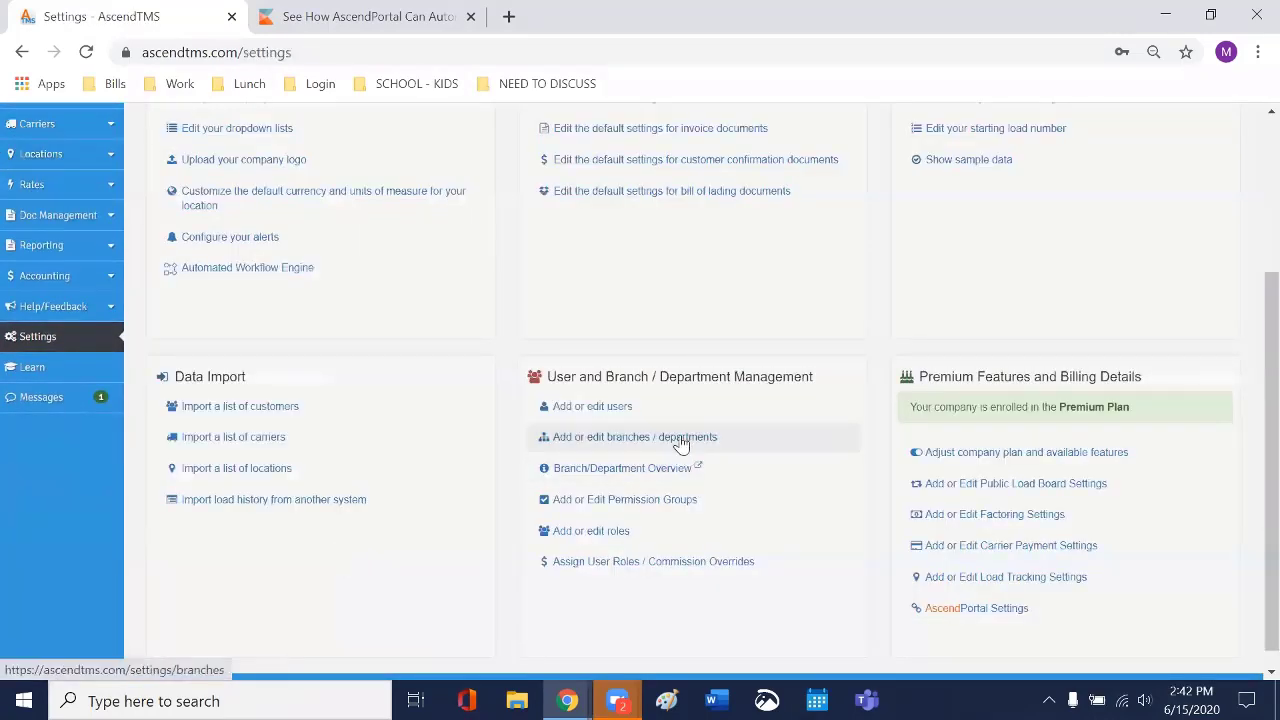
scroll(700, 543, down, 10)
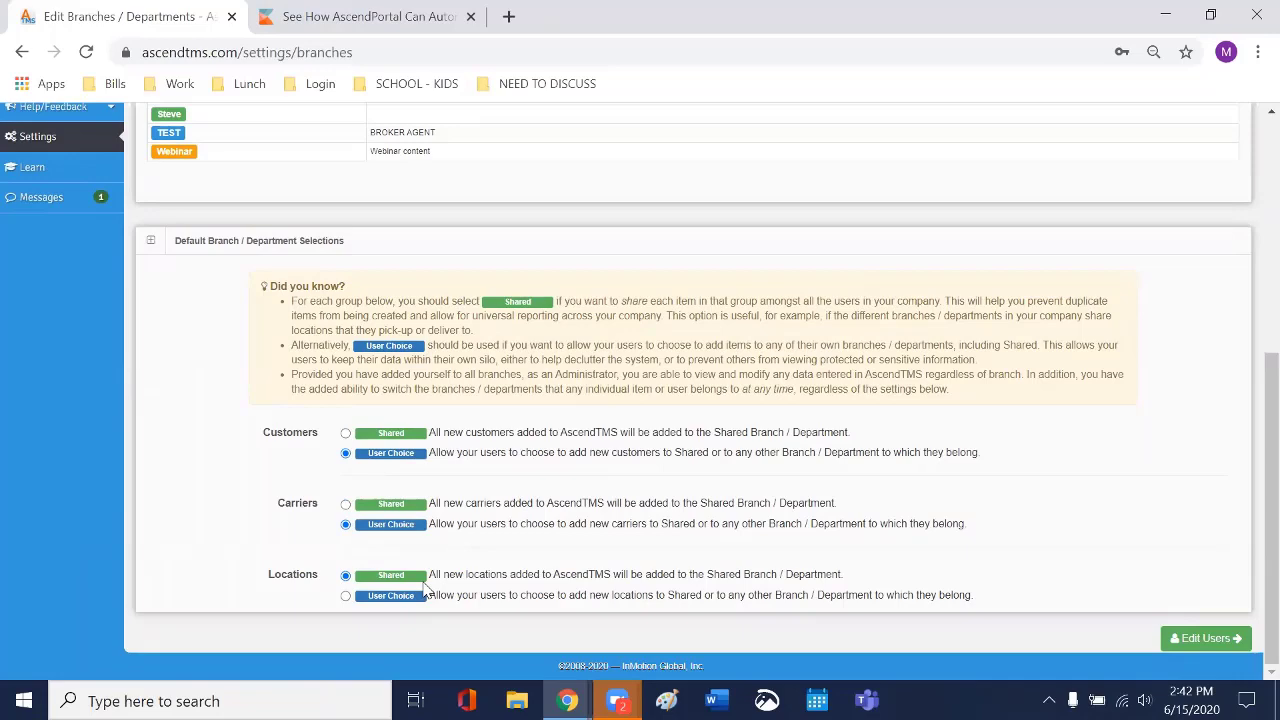
scroll(514, 447, up, 1)
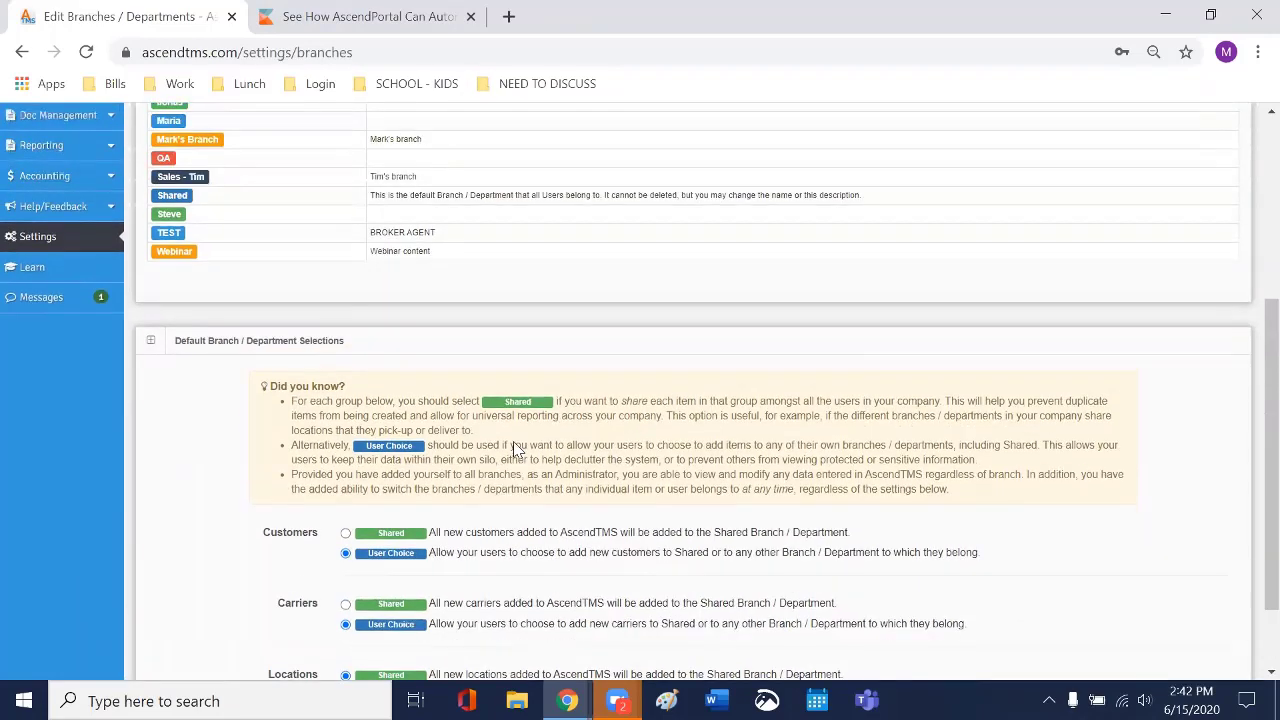
scroll(537, 563, up, 1)
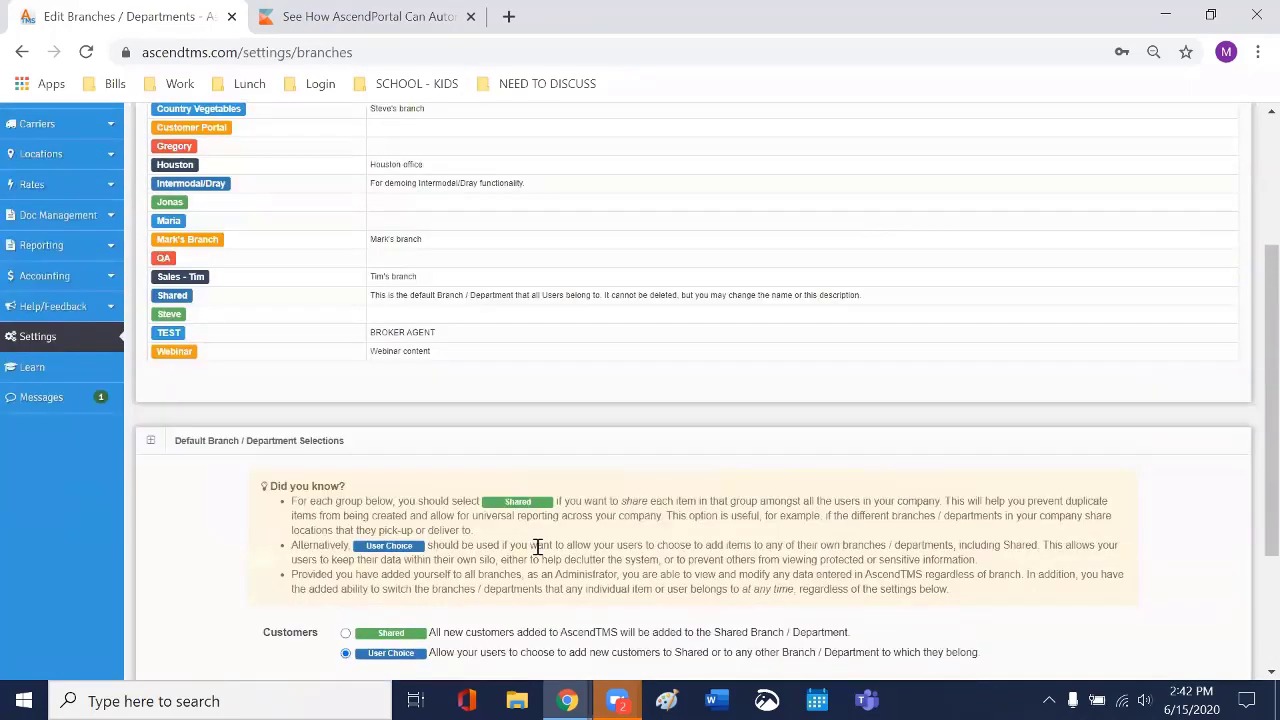
scroll(538, 547, up, 2)
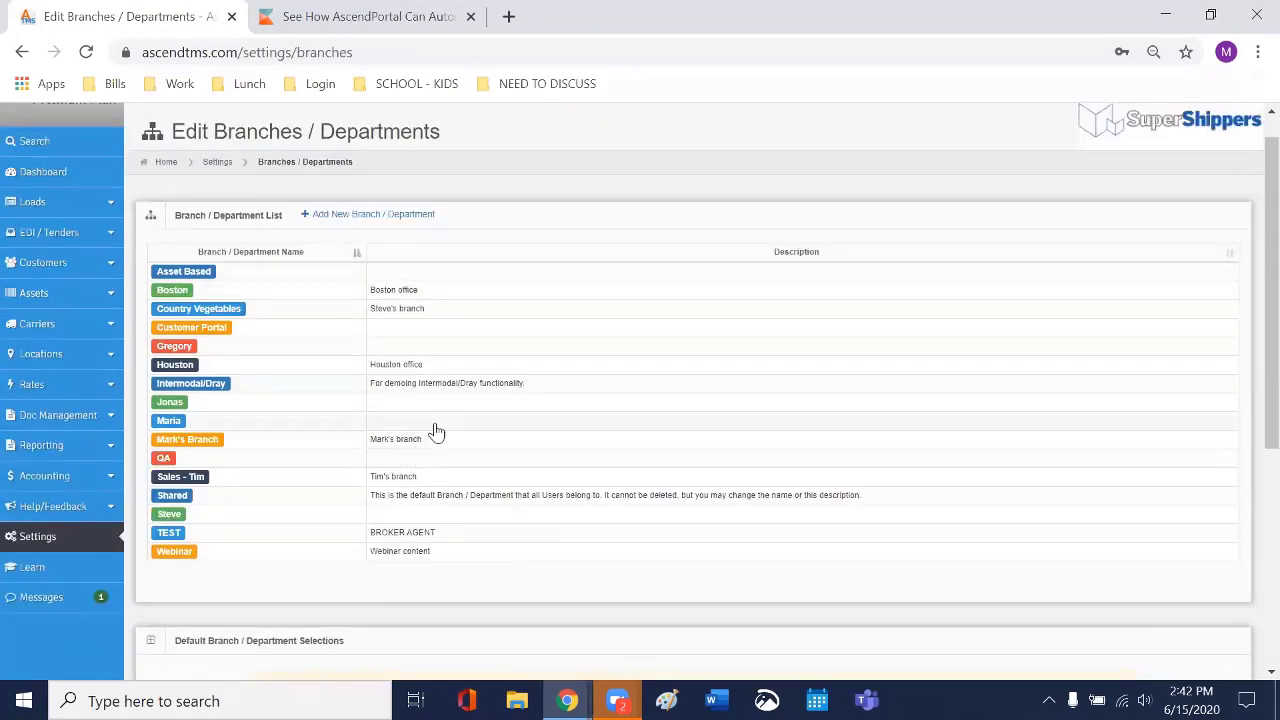
scroll(486, 600, down, 4)
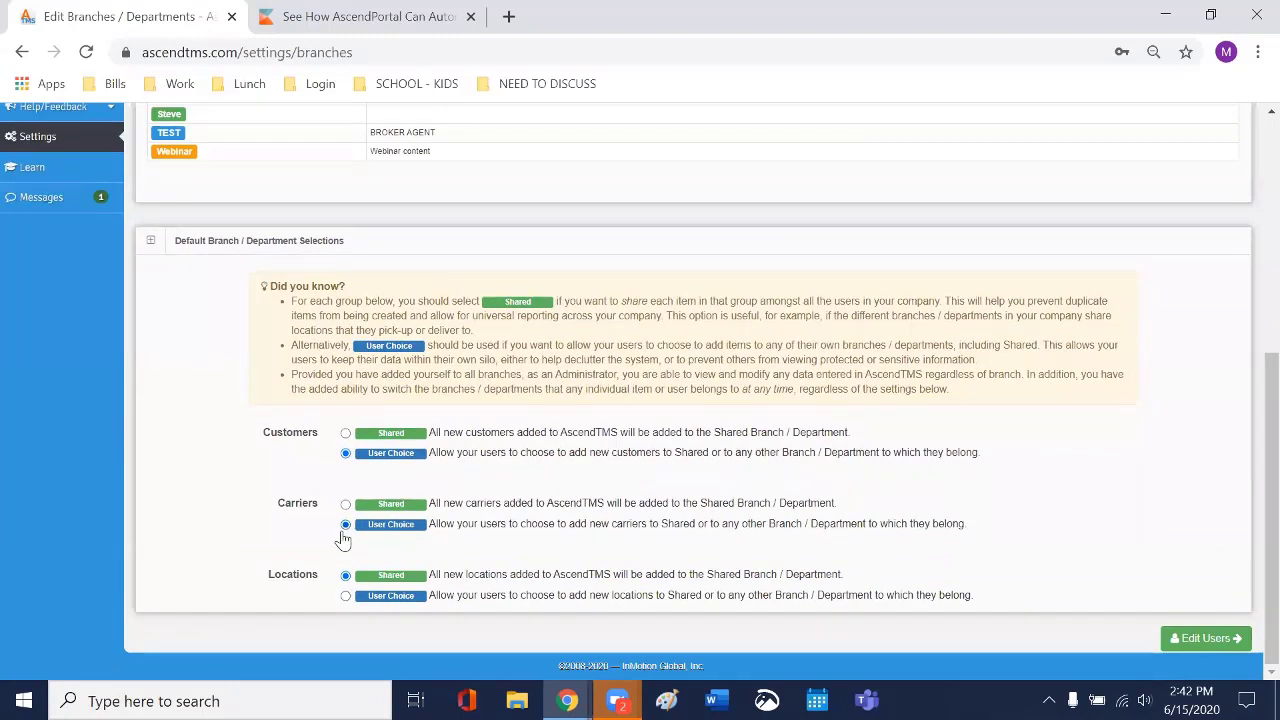
scroll(350, 536, up, 1)
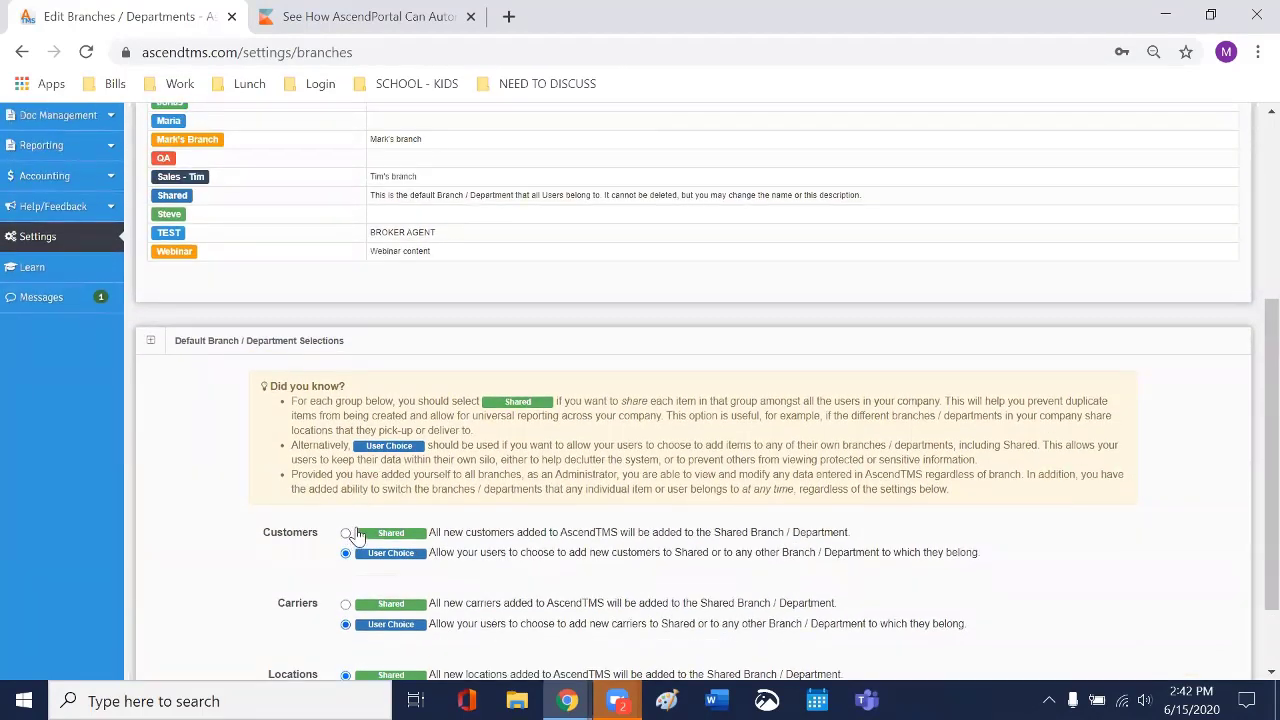
scroll(360, 532, up, 1)
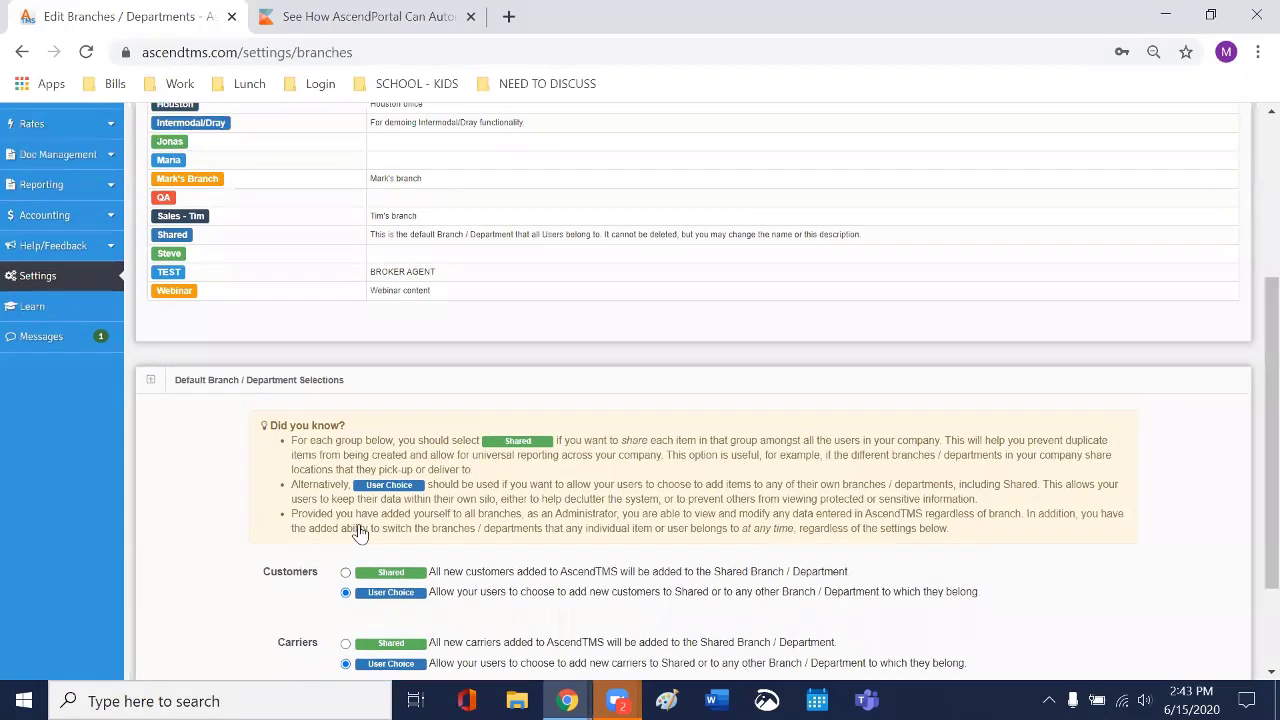
scroll(364, 495, up, 1)
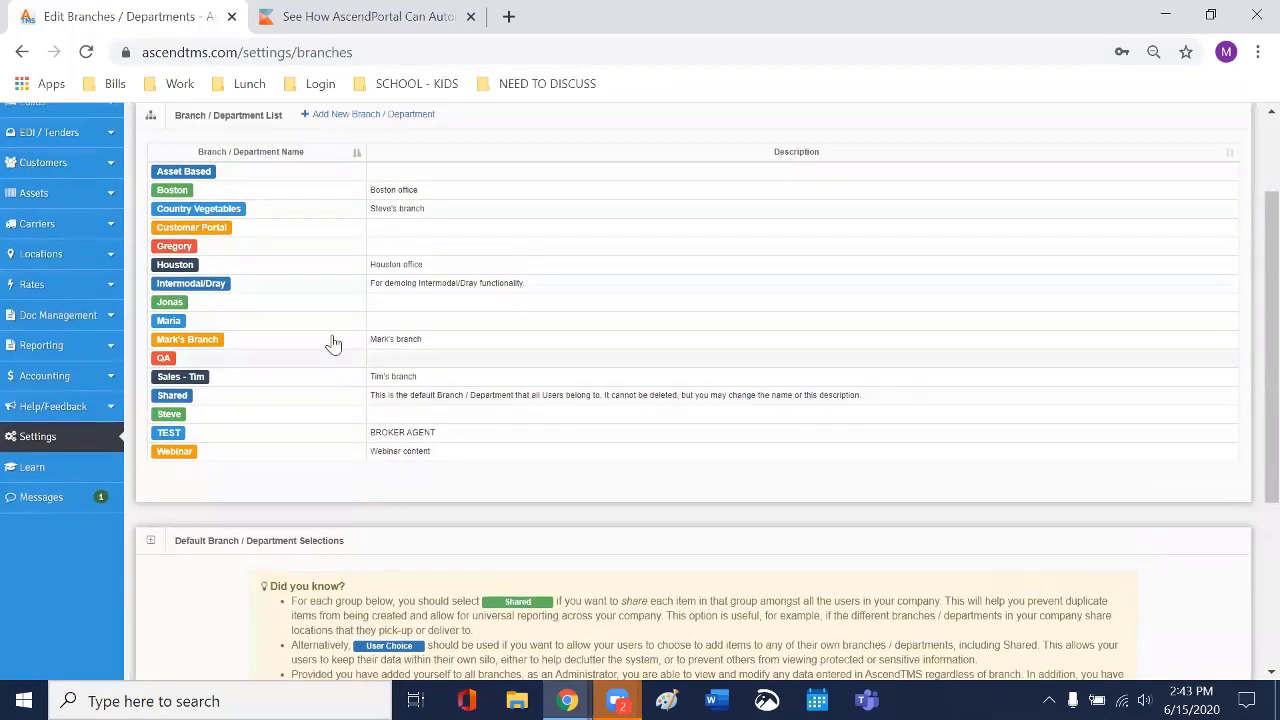
Step: Start a new load with the New Load Wizard to view the available branches, and dismiss the prompt without continuing
scroll(330, 343, up, 2)
click(70, 238)
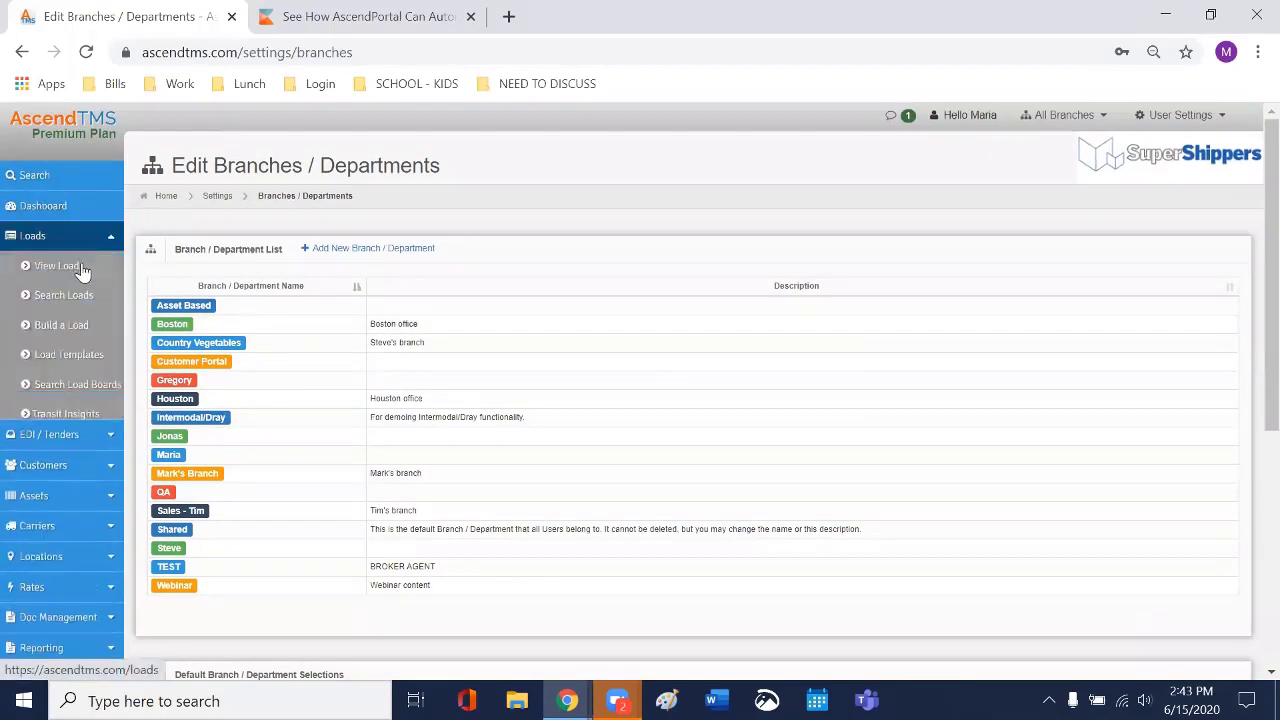
click(76, 326)
click(285, 346)
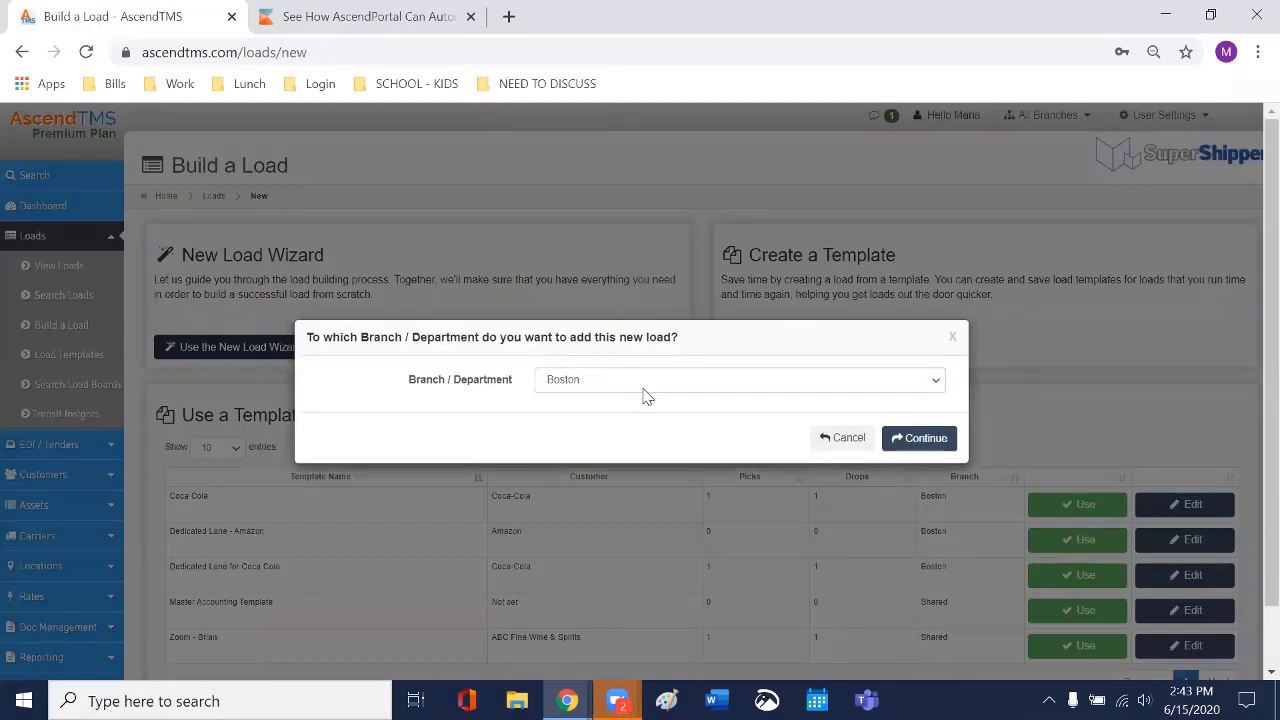
click(650, 390)
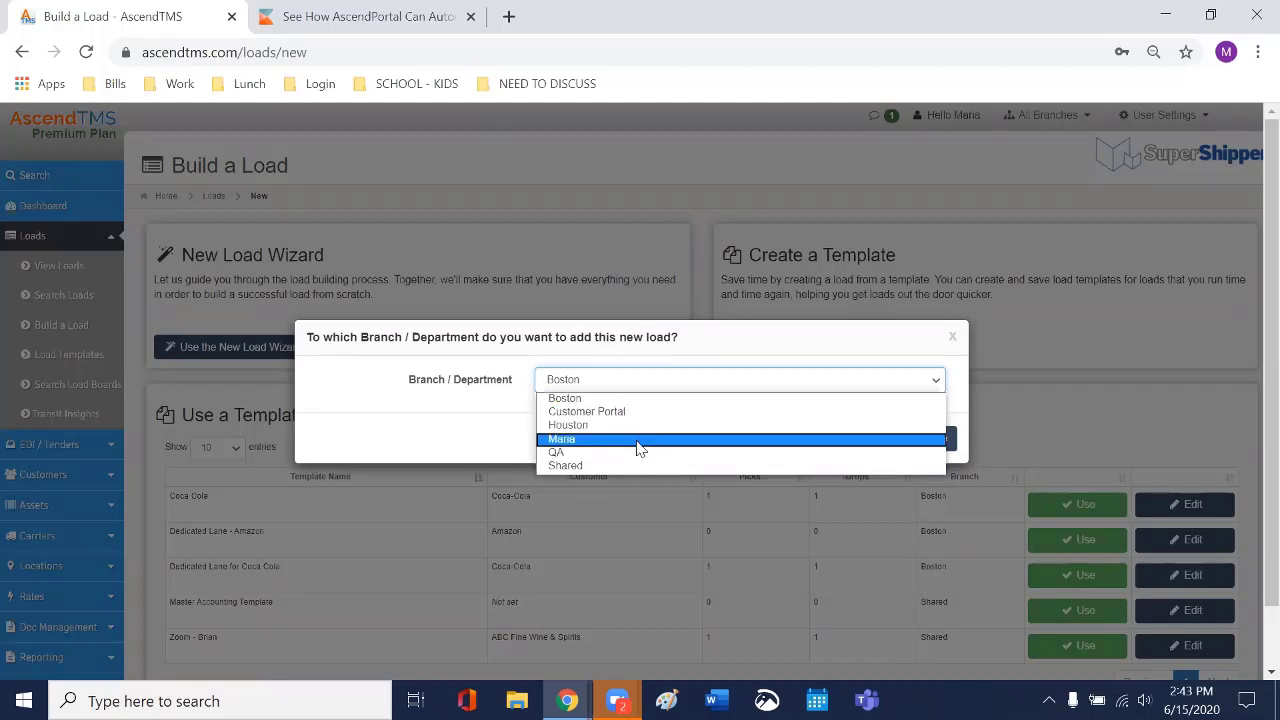
click(952, 338)
Step: Return to the branches and departments settings and continue to the user list to review each user's permissions and branches
scroll(45, 540, down, 2)
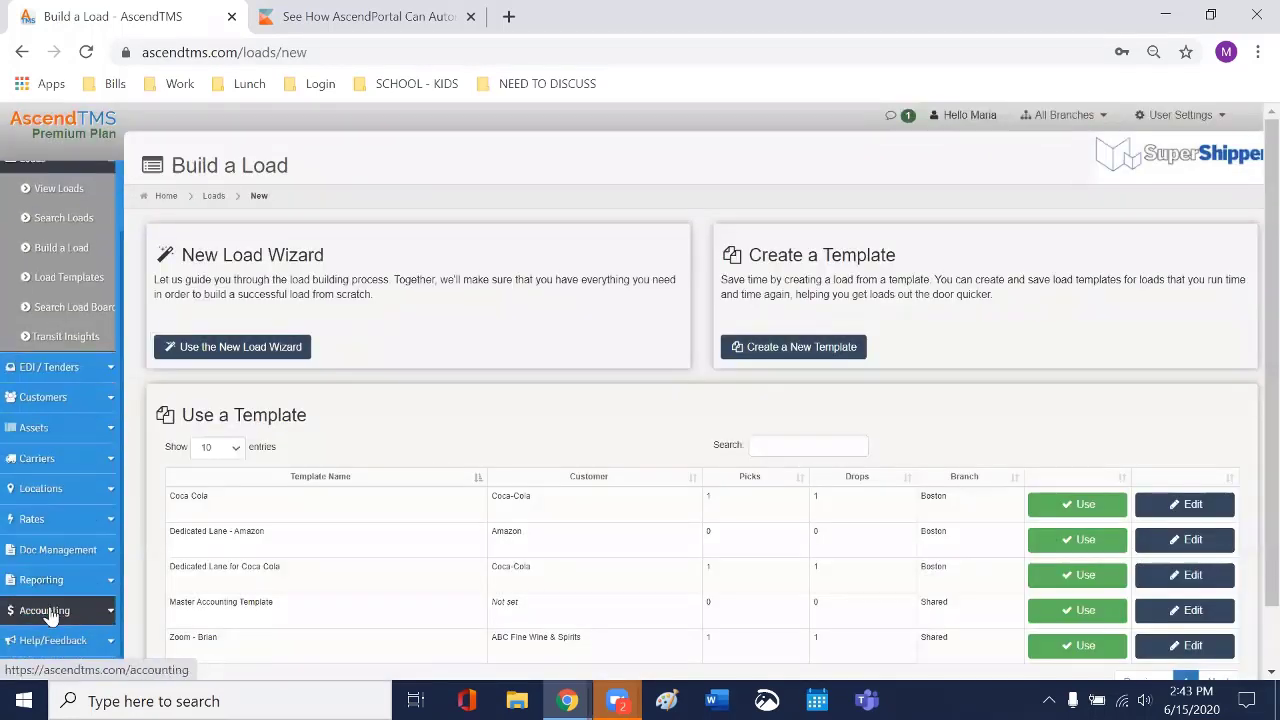
scroll(51, 585, down, 1)
click(51, 600)
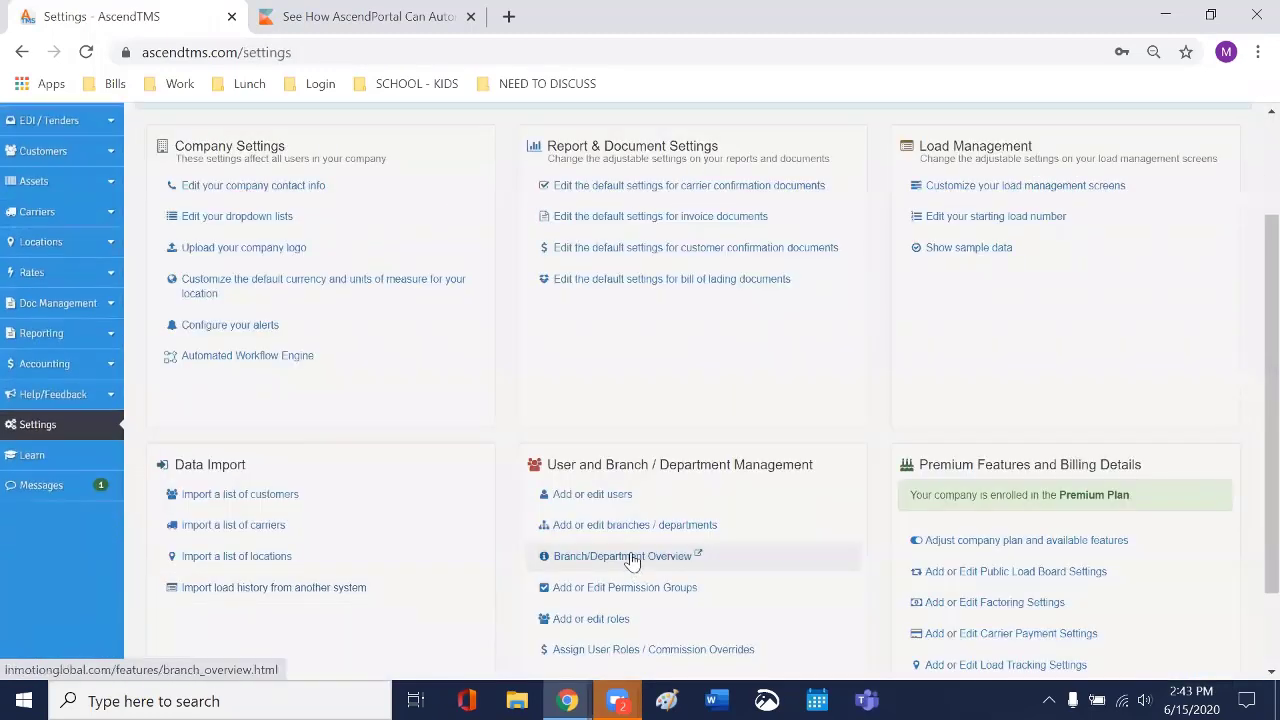
click(634, 524)
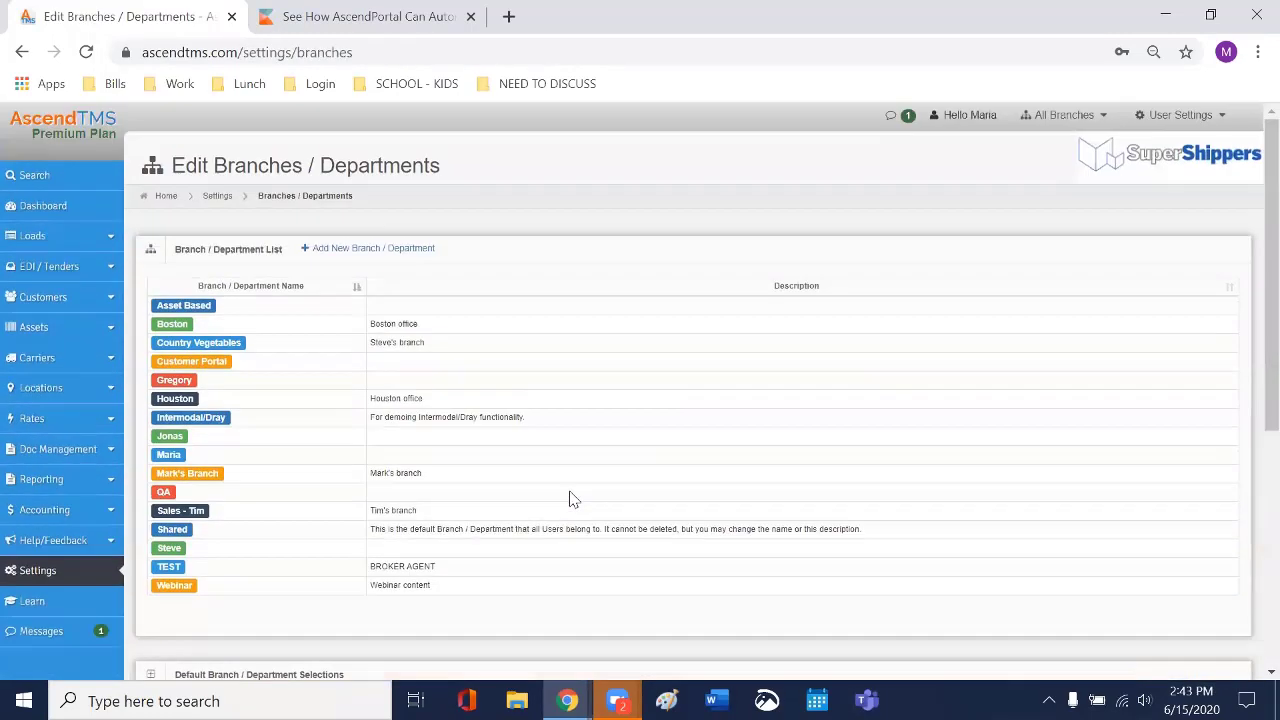
scroll(1177, 490, down, 5)
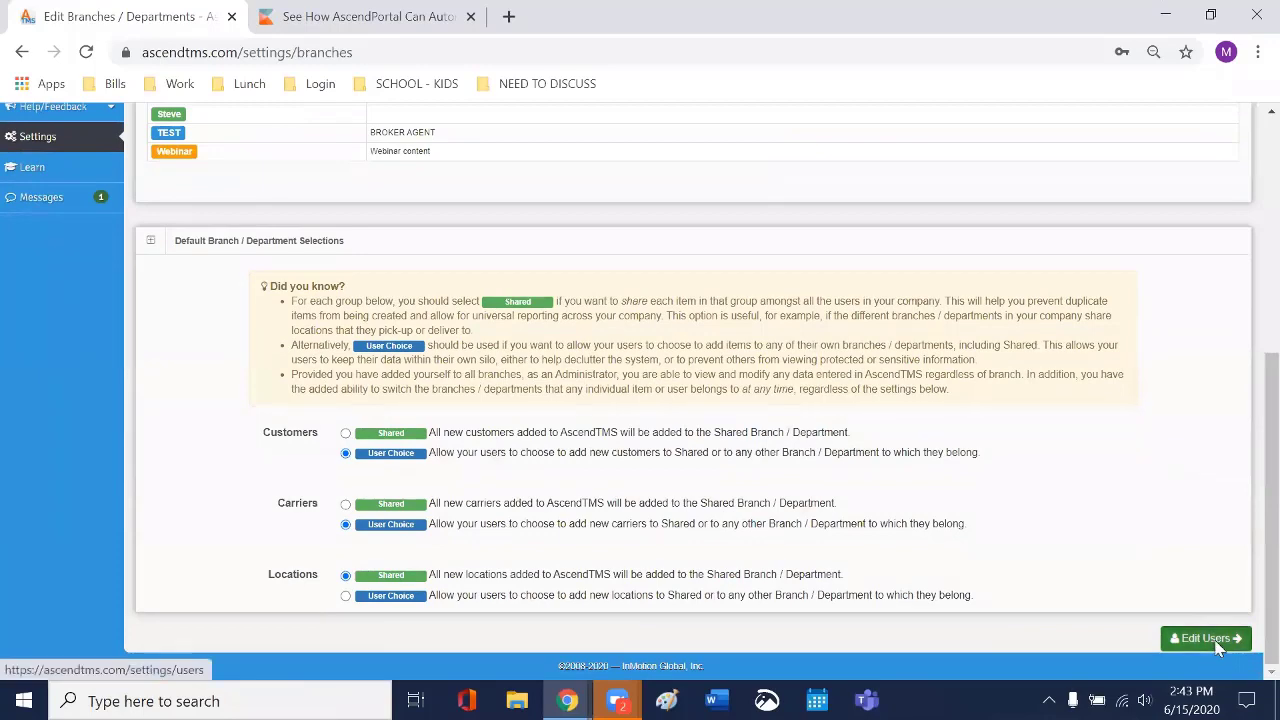
click(1206, 638)
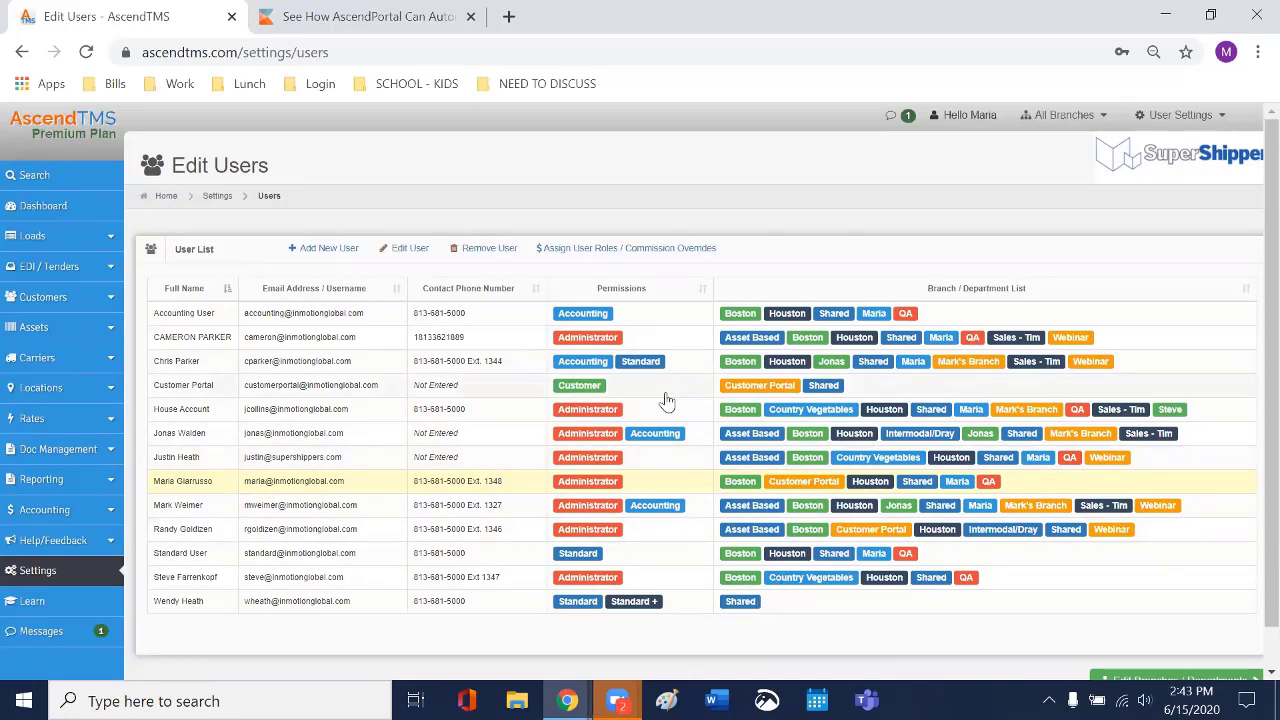
Step: Open the load board, restrict it to the Boston branch, and view its all-loads and planning-loads lists
click(52, 232)
click(52, 266)
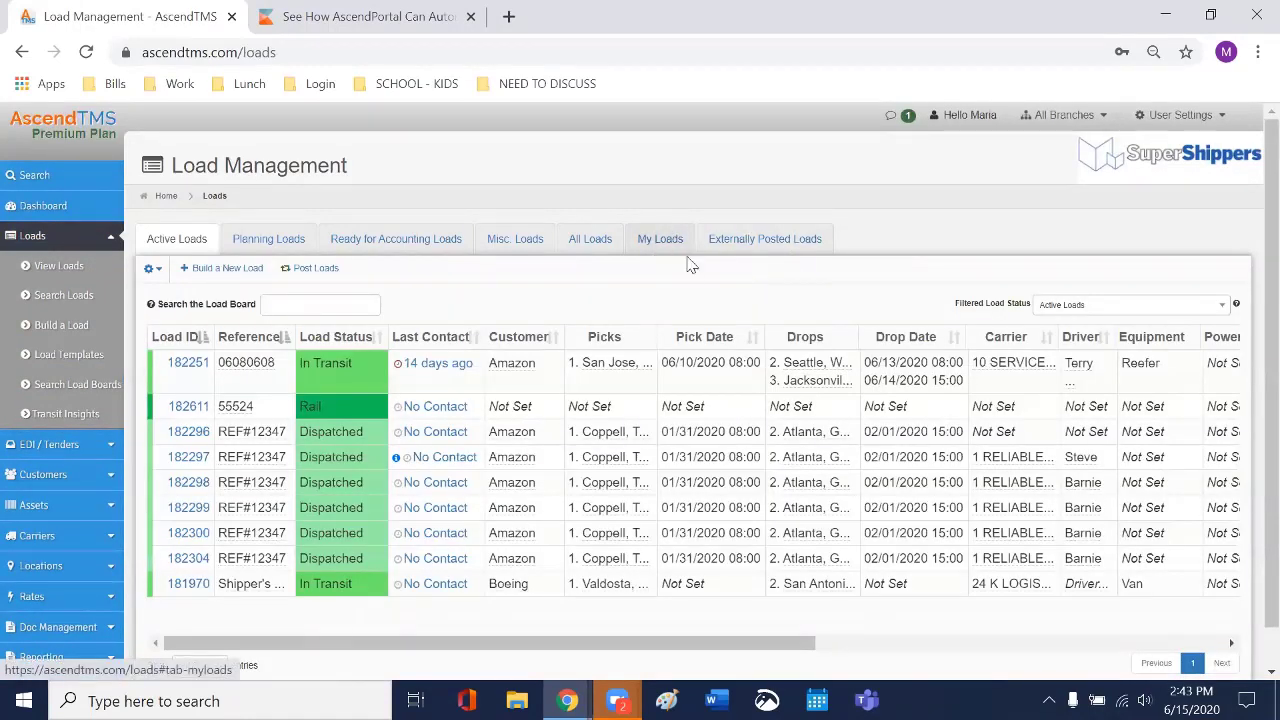
click(1060, 124)
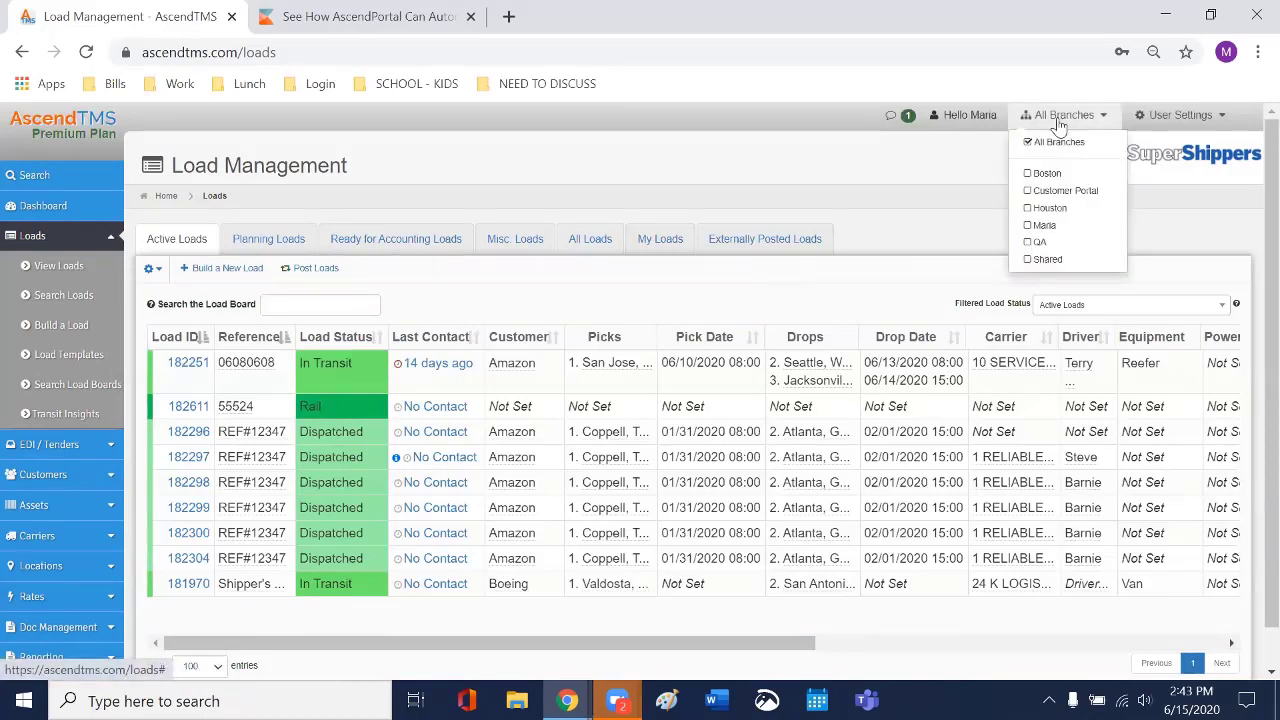
click(1046, 174)
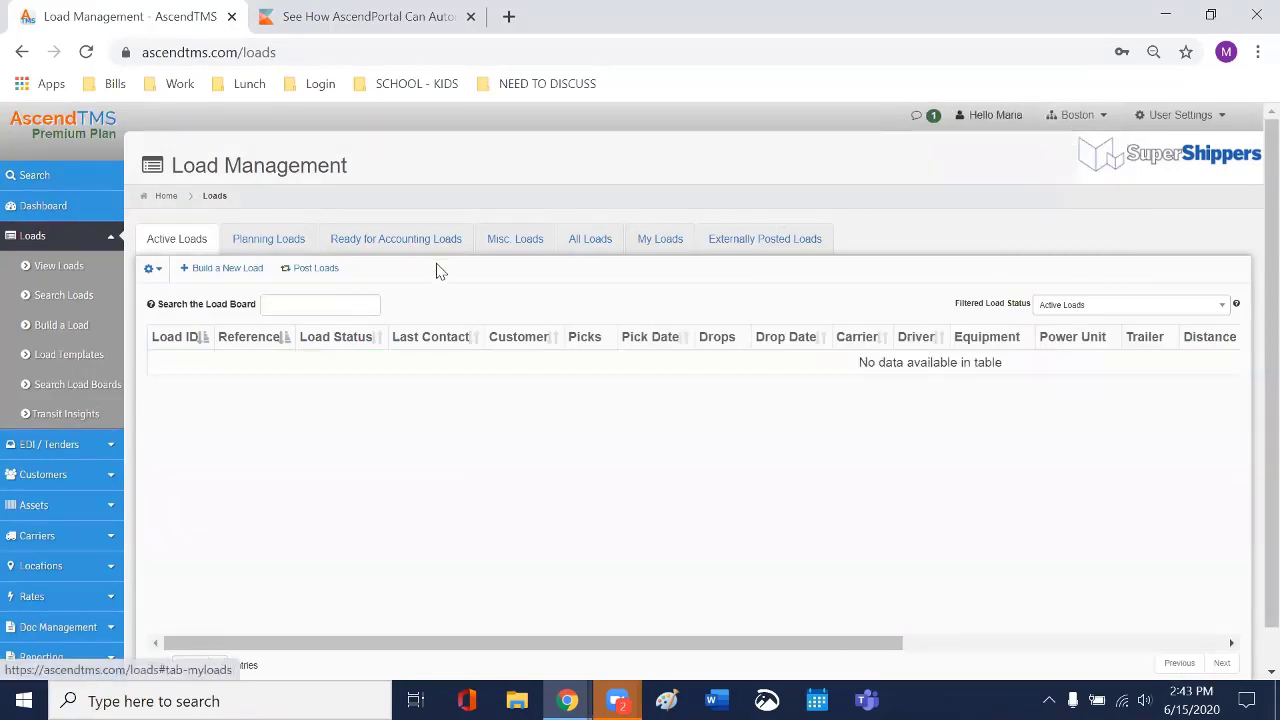
click(580, 240)
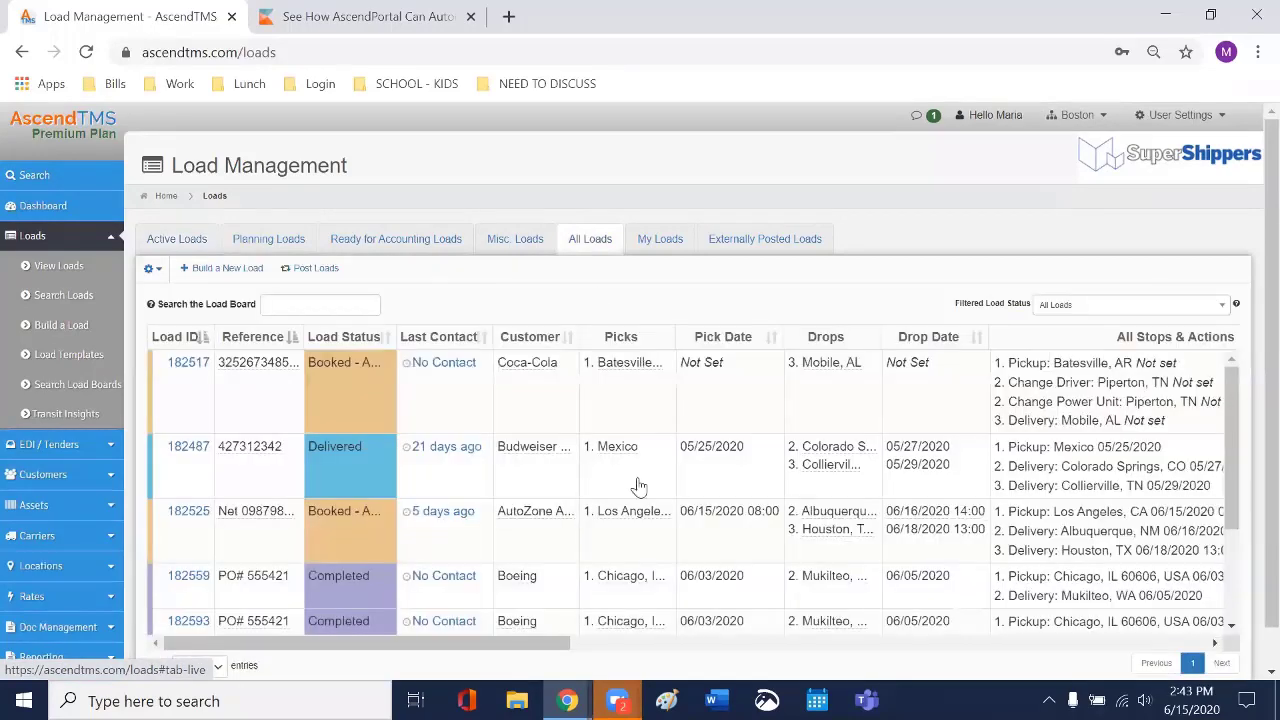
click(268, 239)
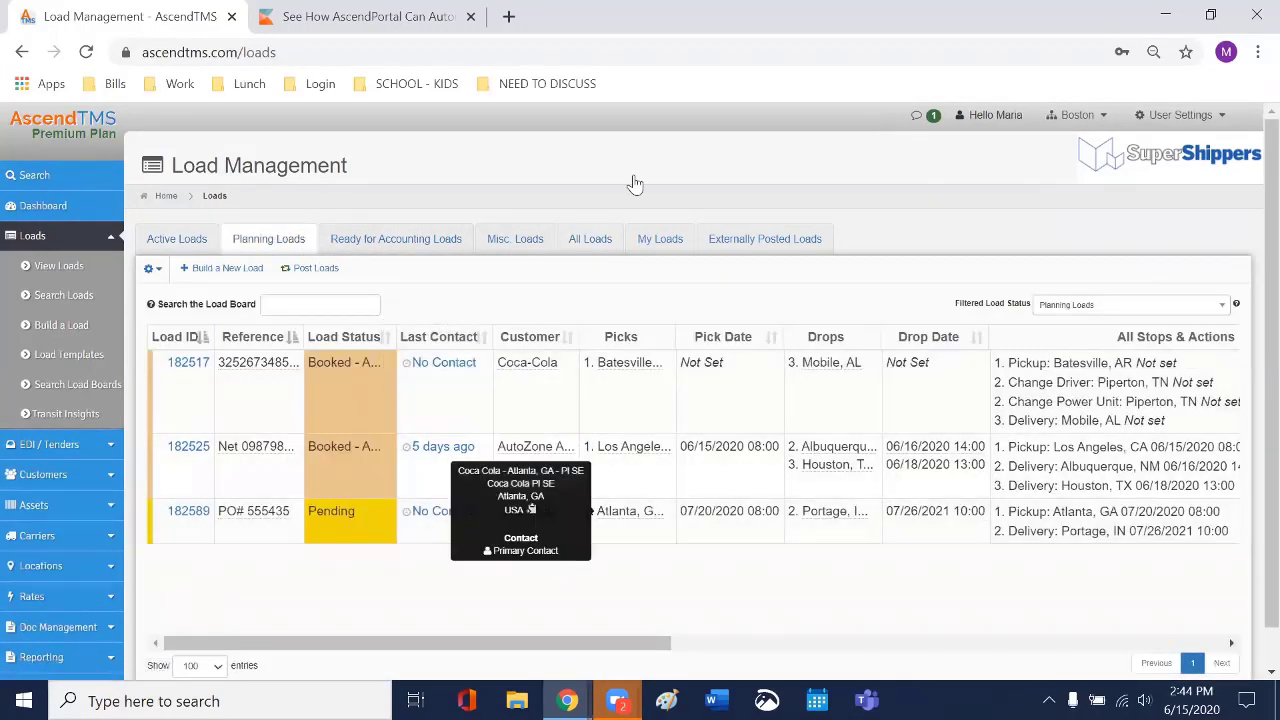
Step: Filter the load board by the signed-in user's own branch and by Shared, viewing the planning, active and all-loads lists for Shared
click(1060, 120)
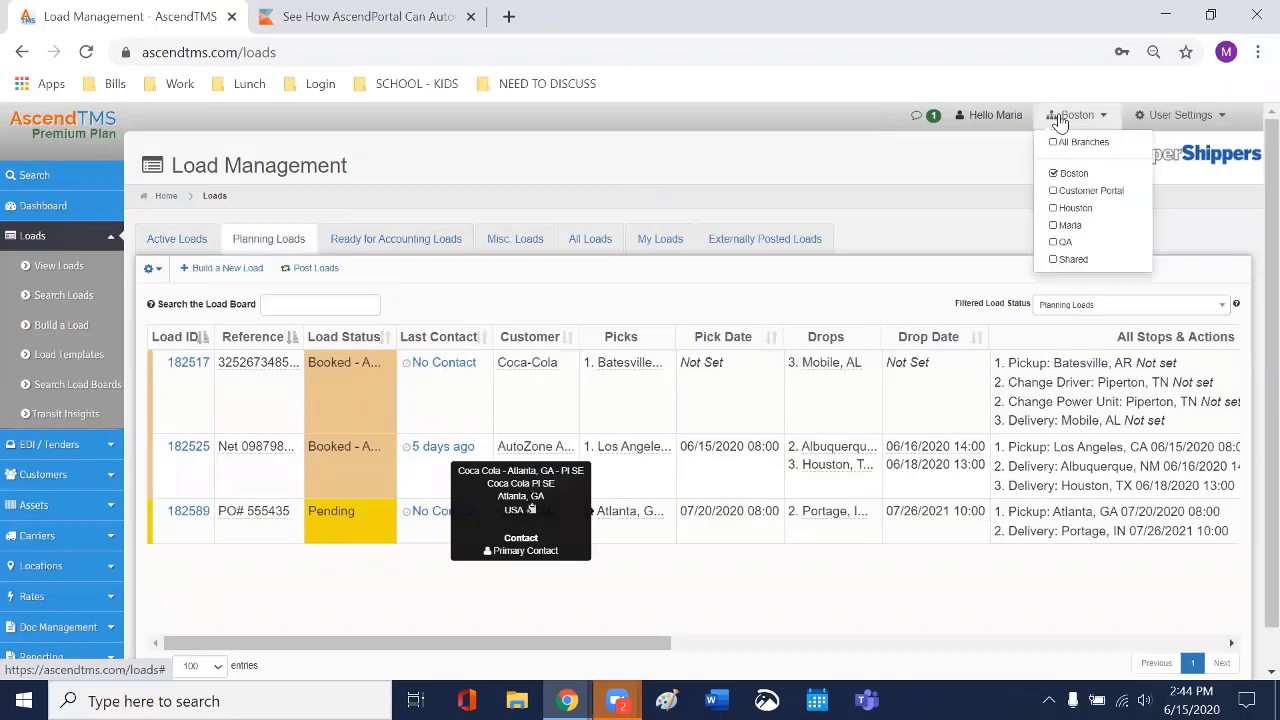
click(1062, 227)
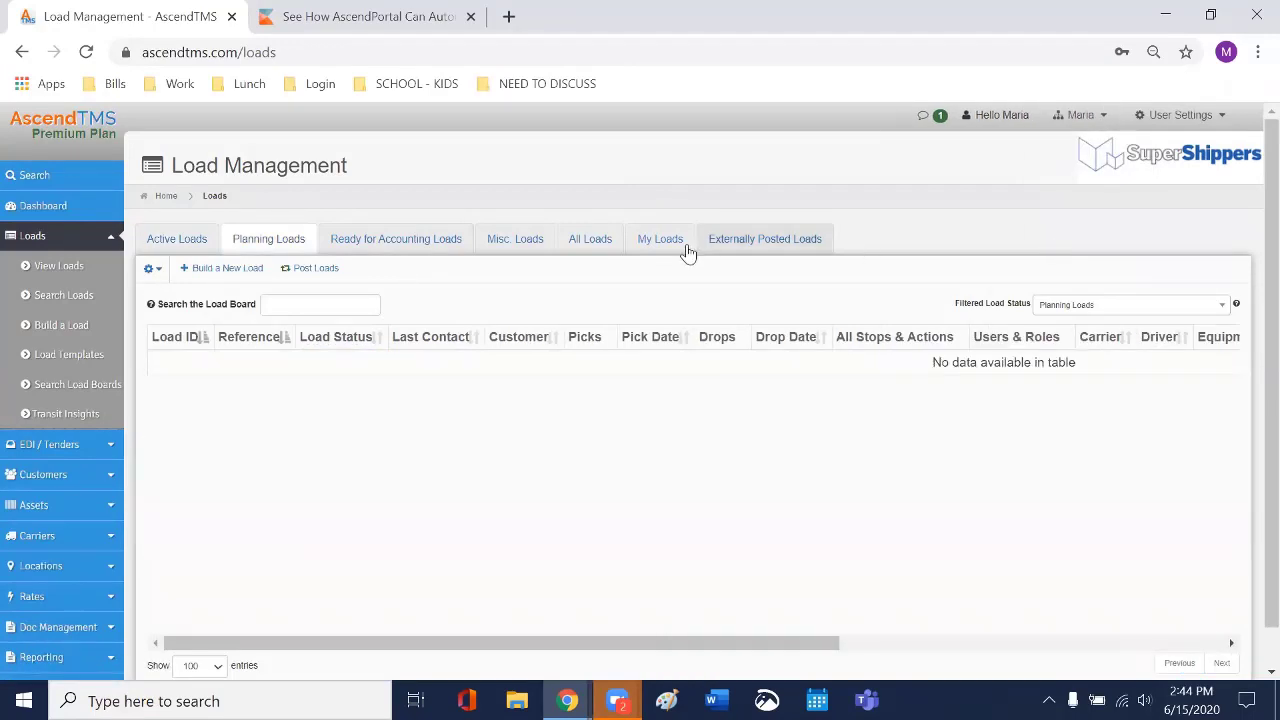
click(1080, 116)
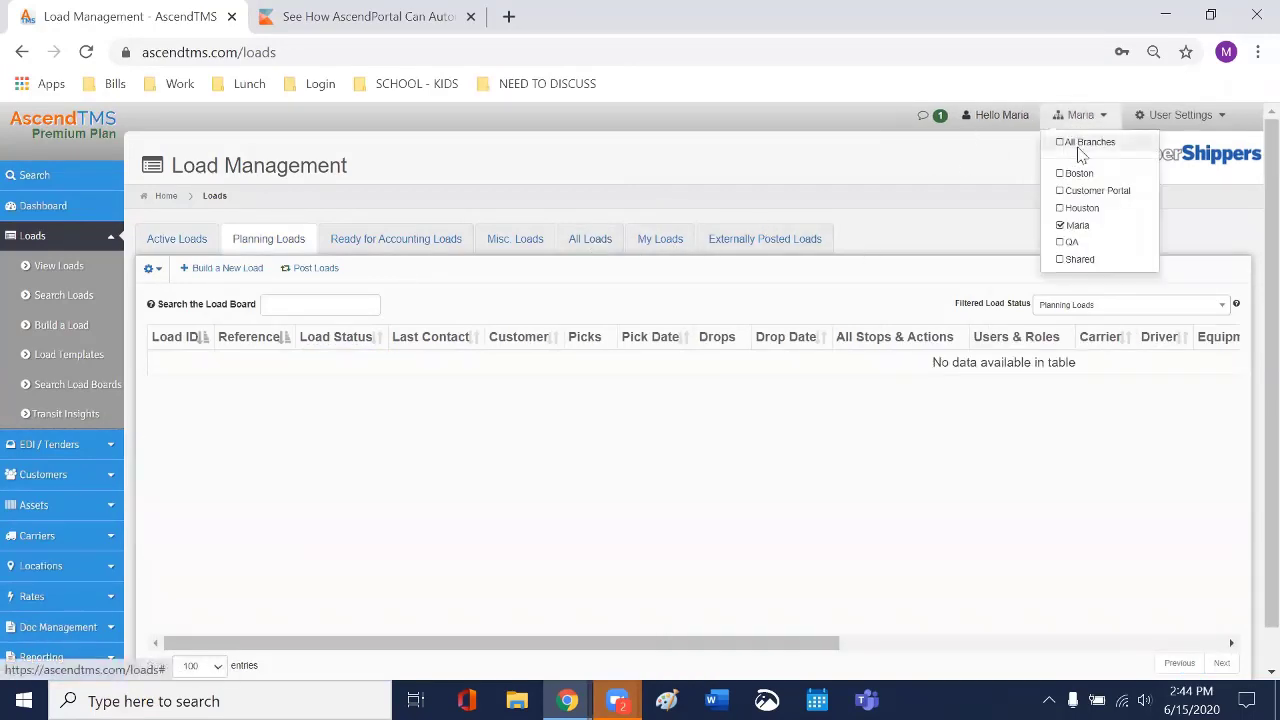
click(1070, 259)
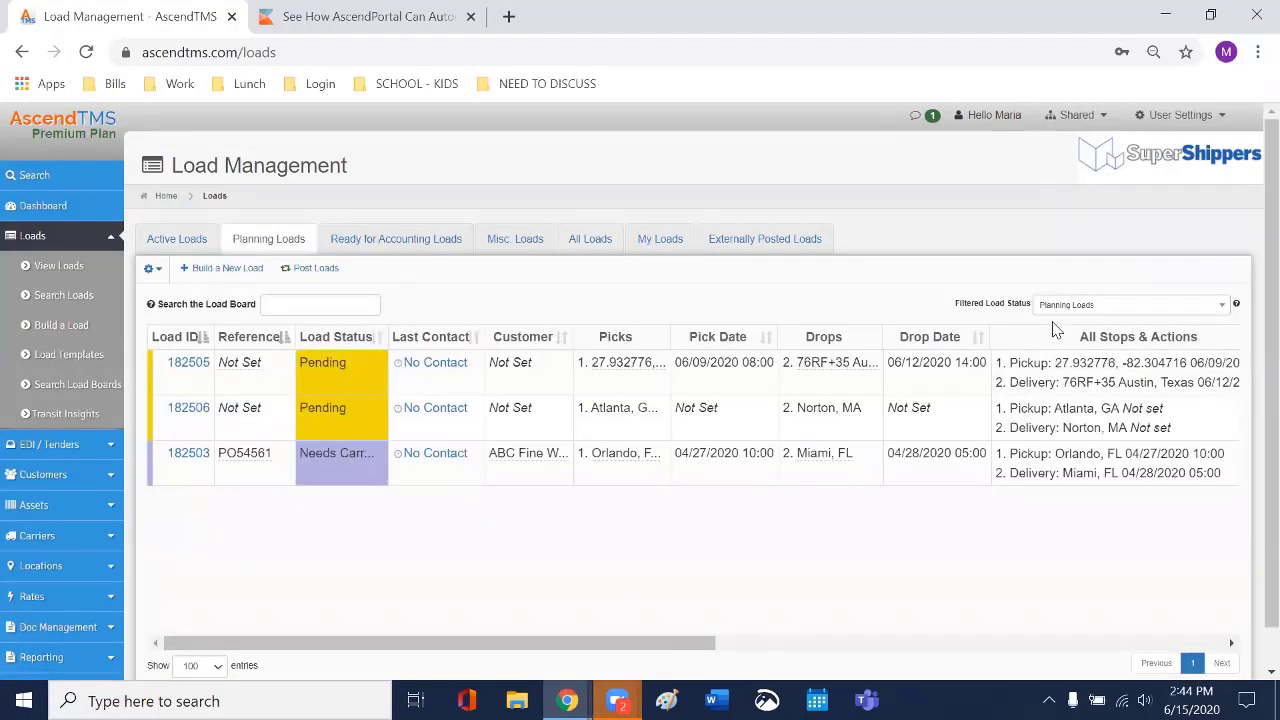
click(172, 244)
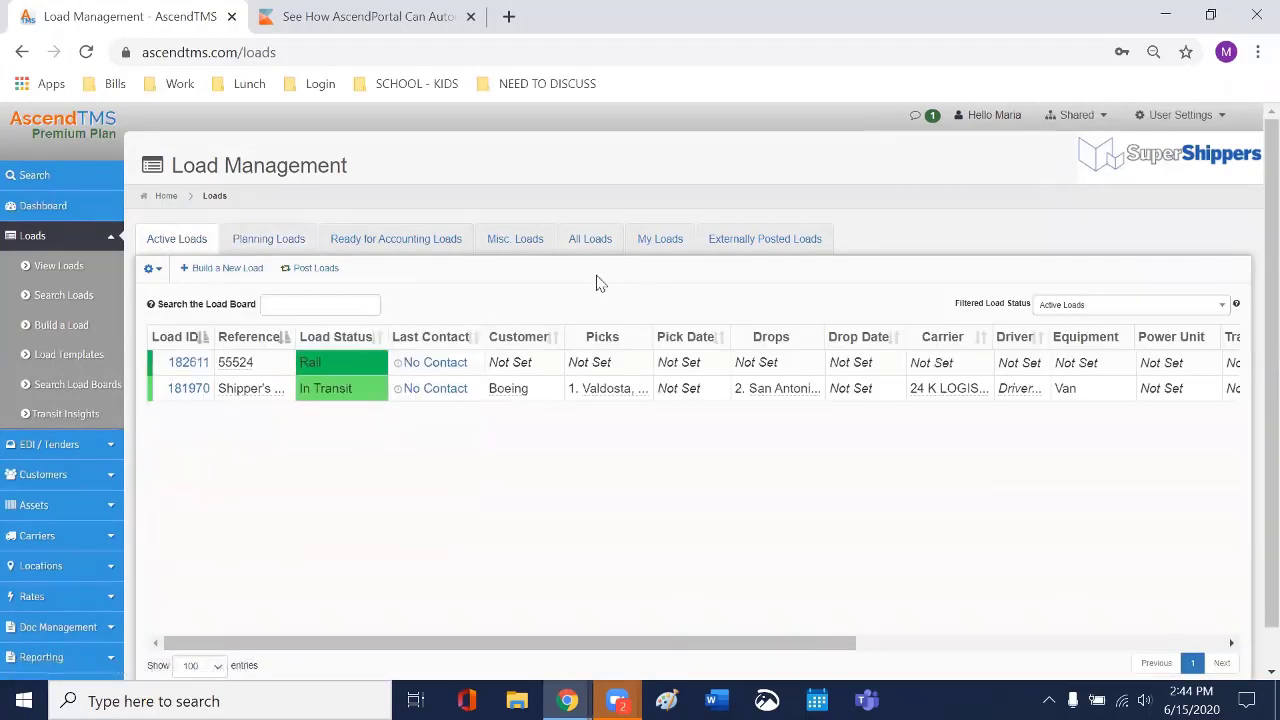
click(612, 243)
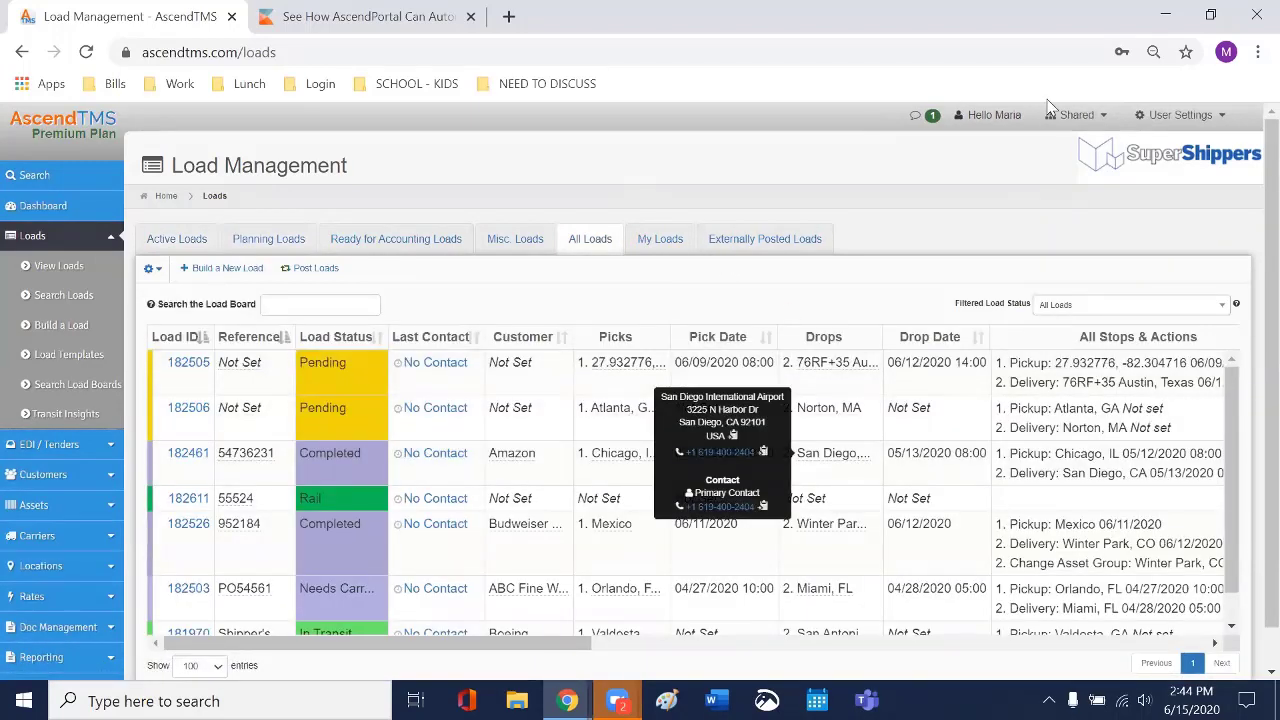
Step: Restore the view to All Branches, and open the customer list filtered to the signed-in user's own branch
click(1075, 115)
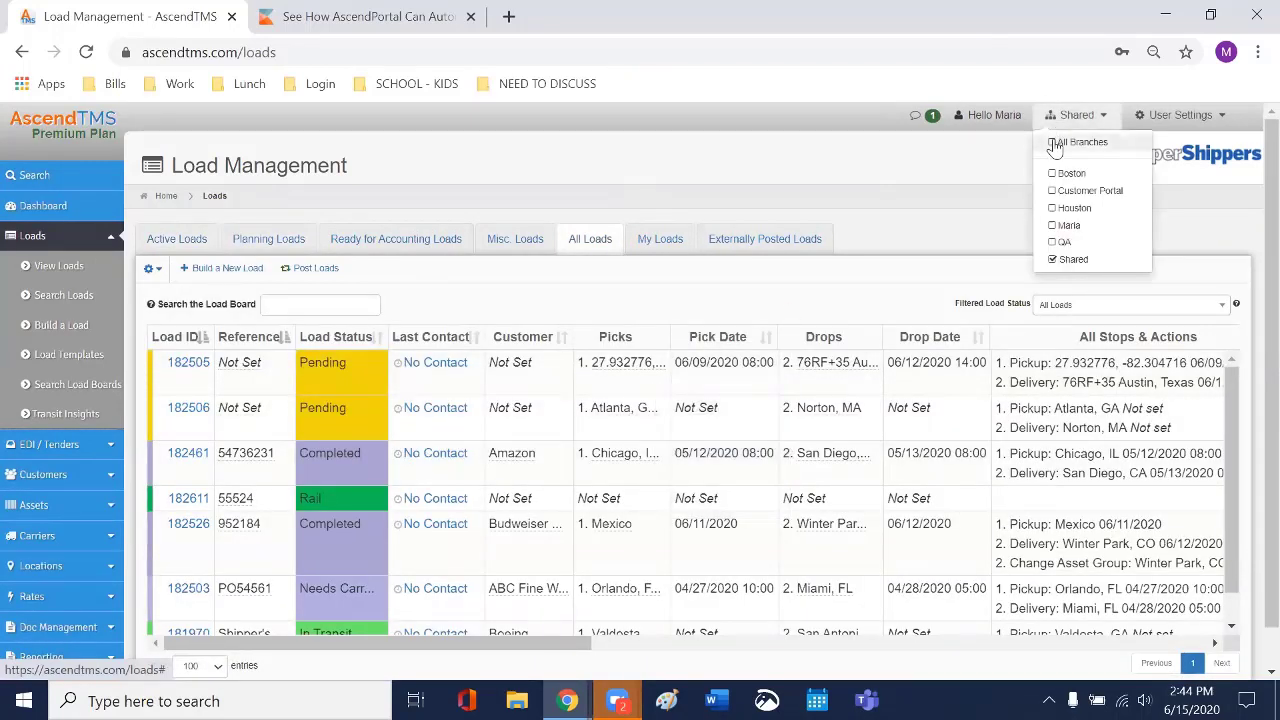
click(1055, 145)
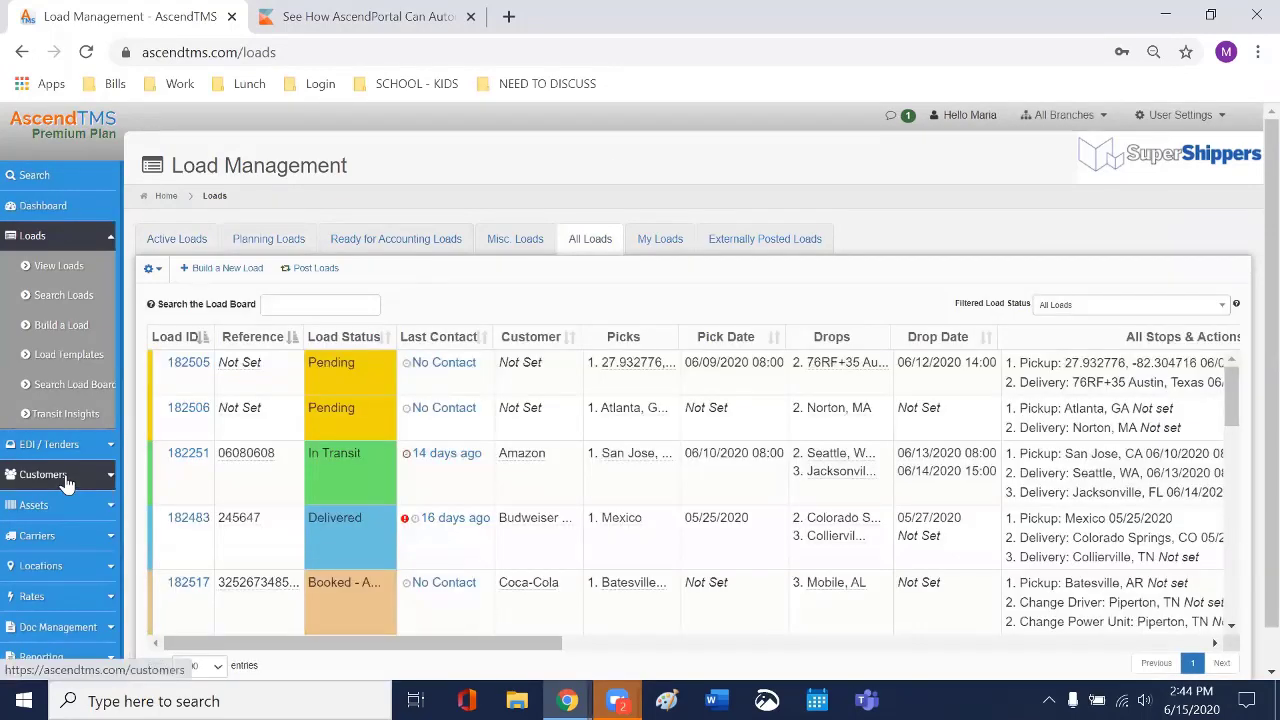
click(66, 484)
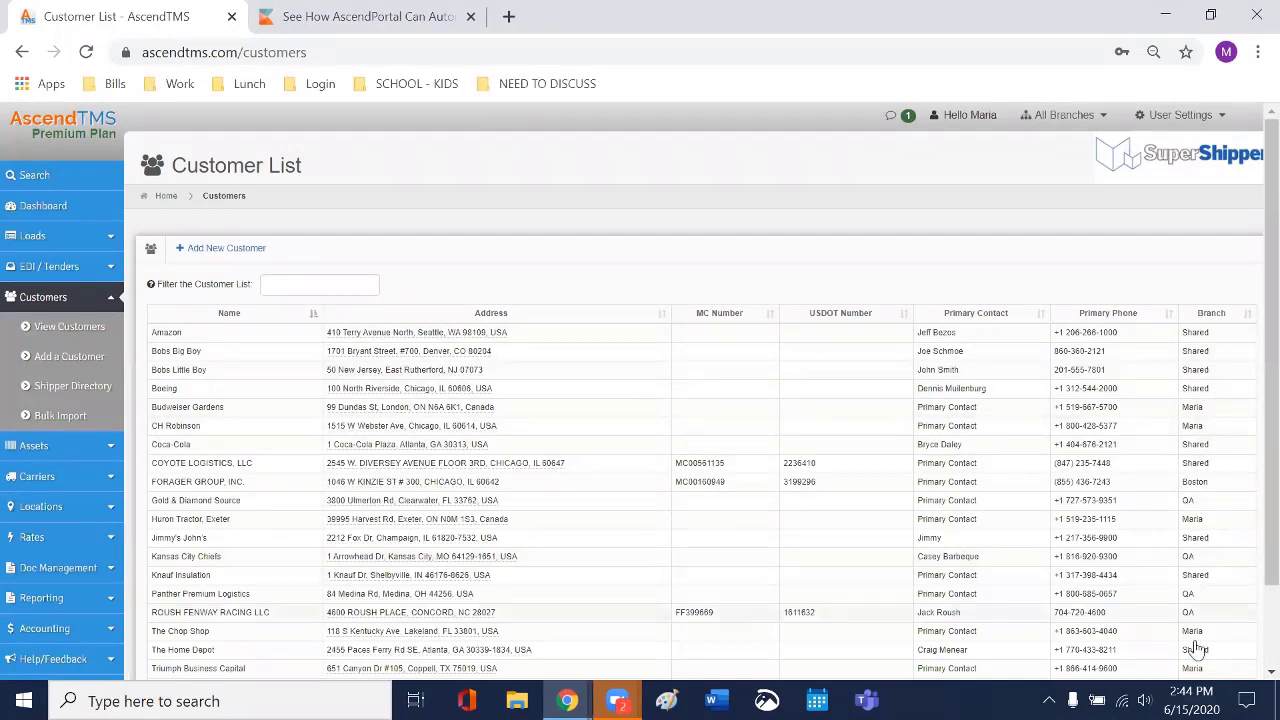
click(1064, 115)
click(1066, 226)
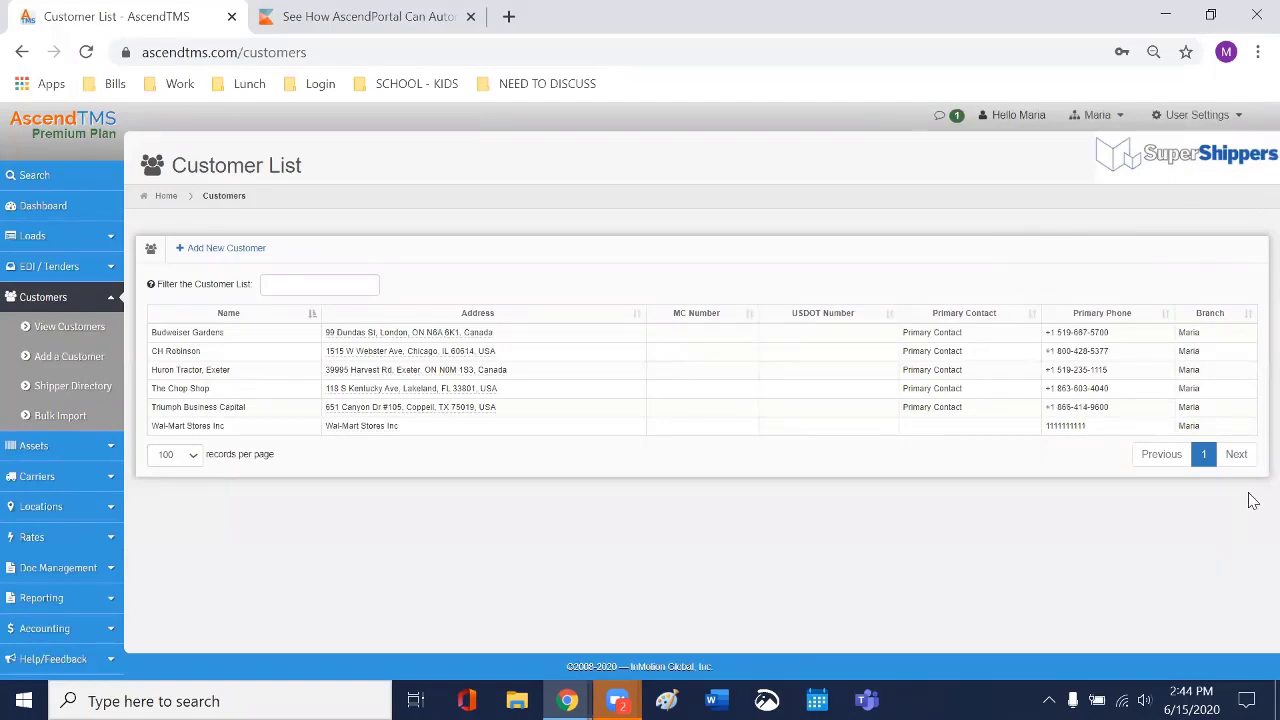
Step: Open the settings page and review the user, branch and role management options
scroll(45, 606, down, 1)
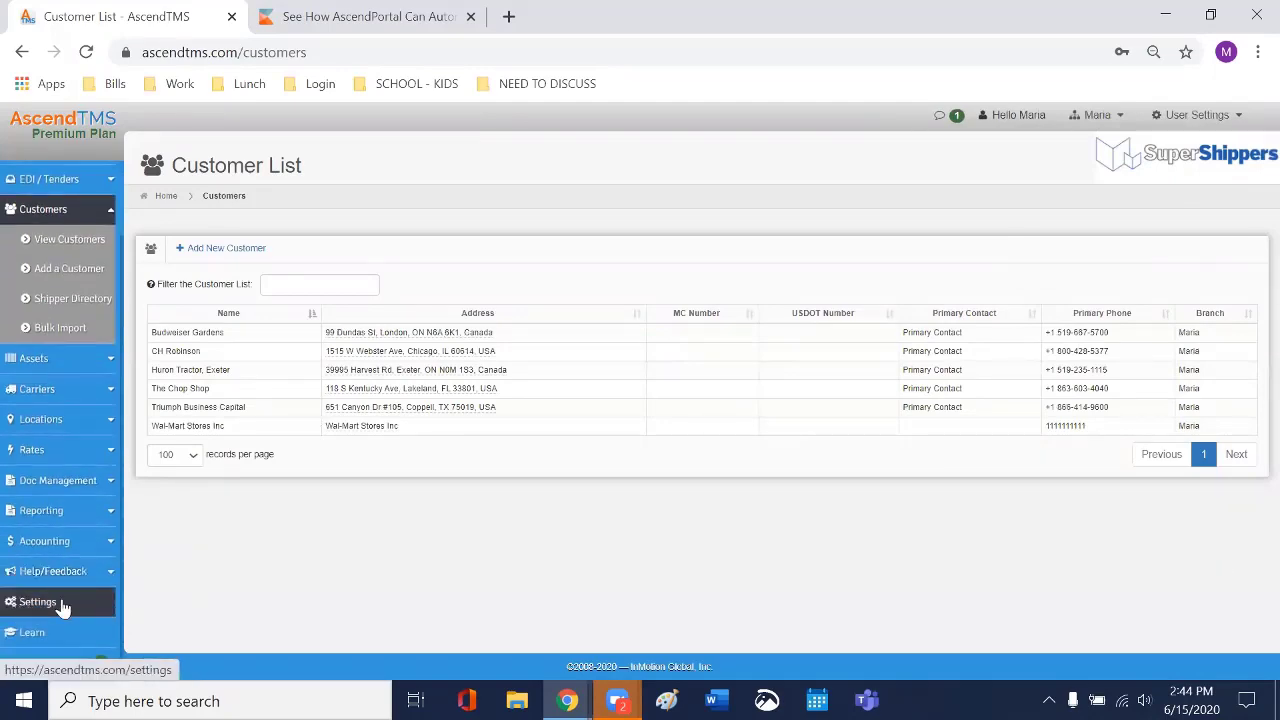
click(62, 607)
scroll(652, 475, down, 3)
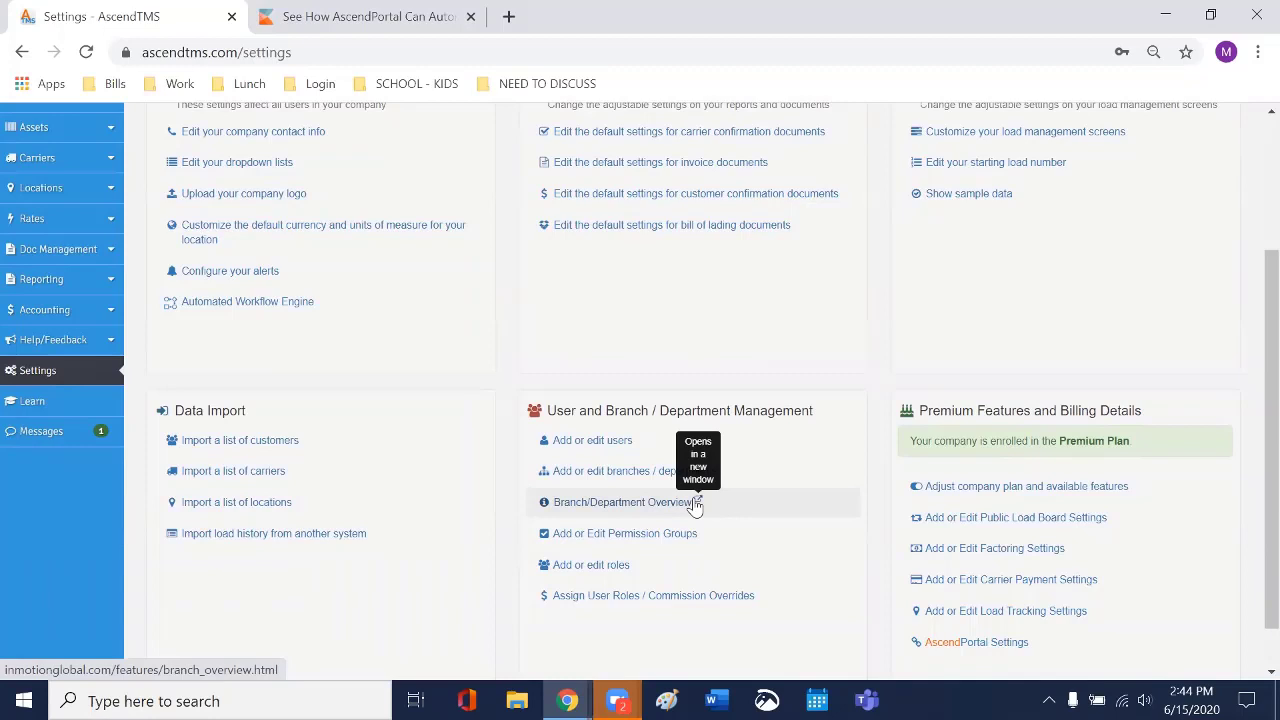
scroll(695, 507, down, 1)
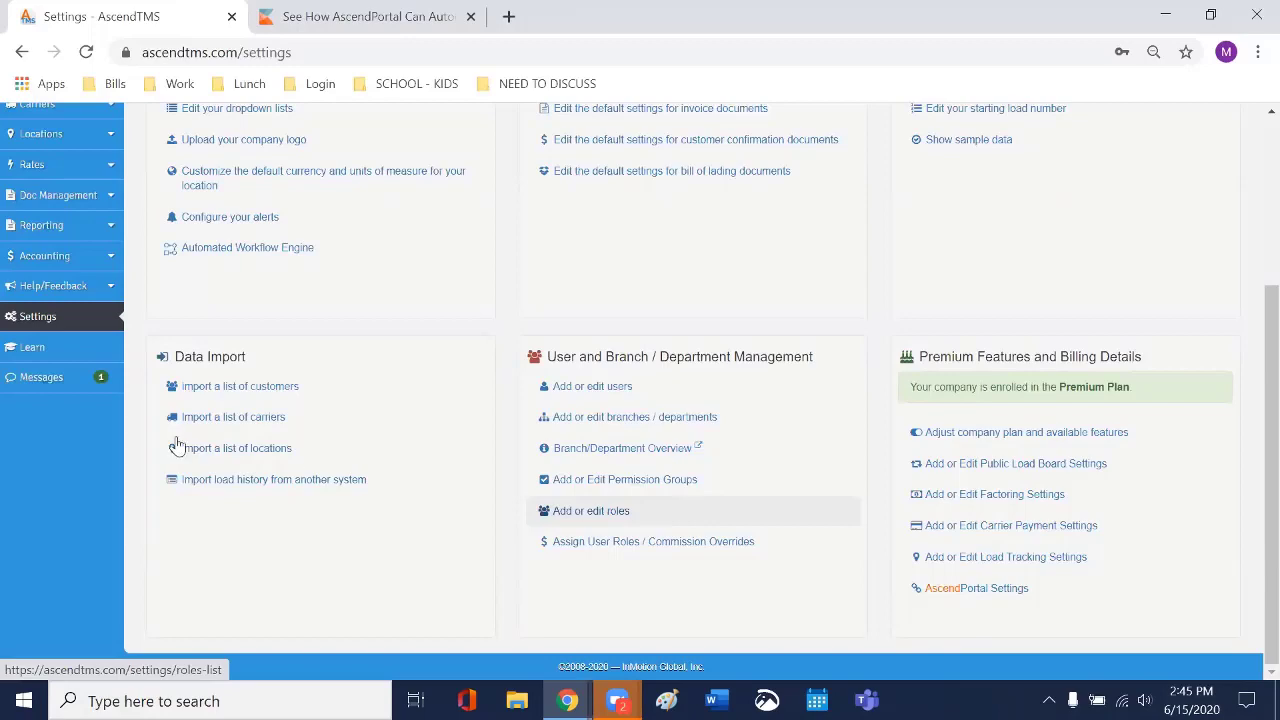
scroll(97, 360, up, 3)
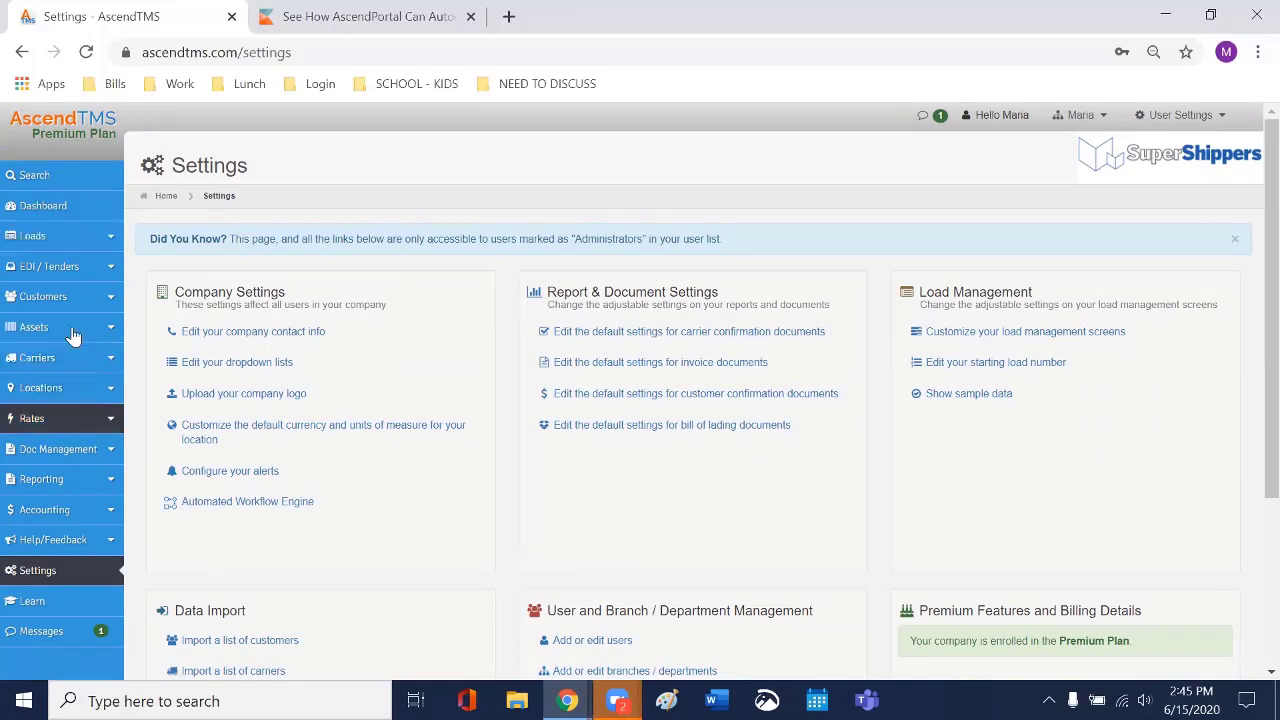
Step: Check My Loads on the load board for the user's own branch and for All Branches, and show all loads
click(70, 240)
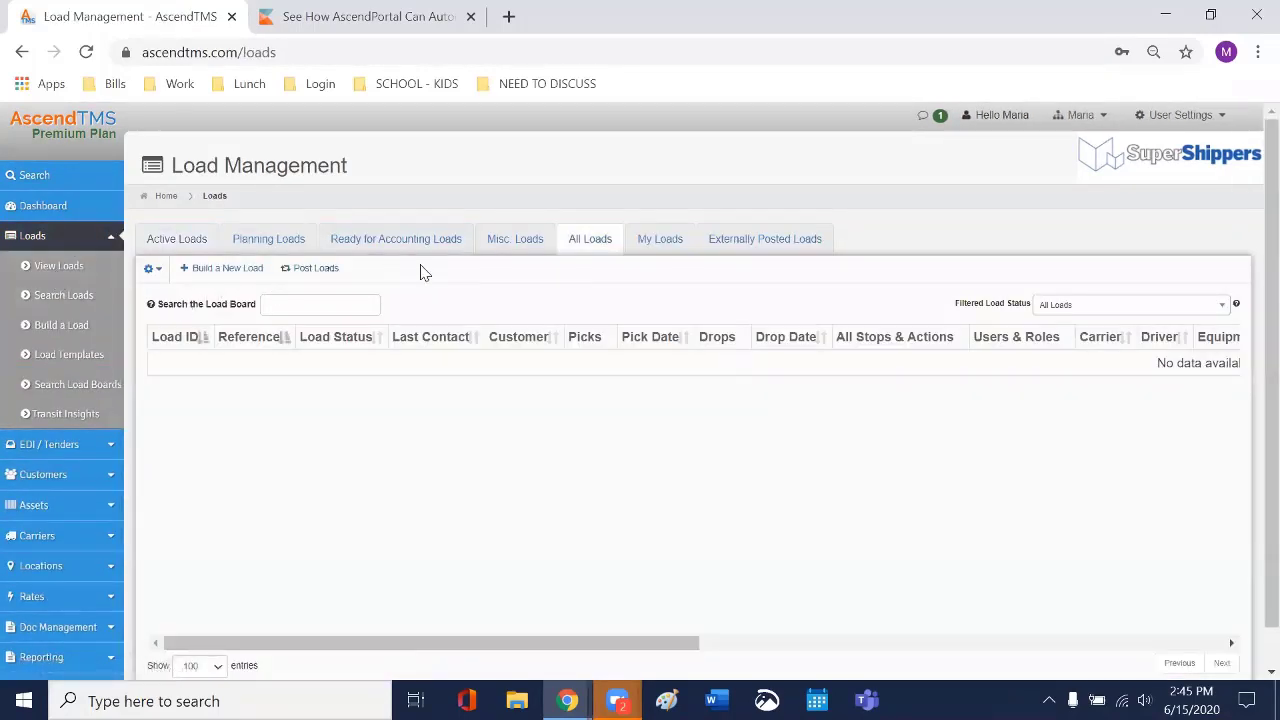
click(653, 242)
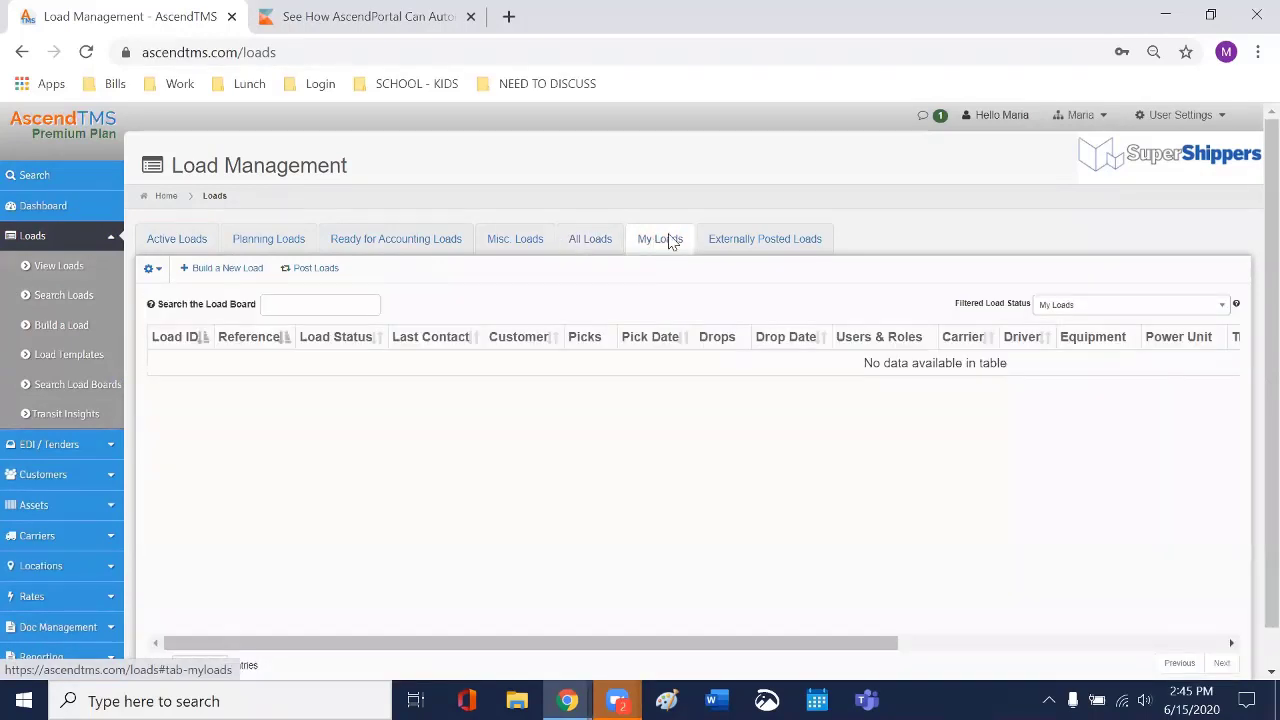
click(1078, 115)
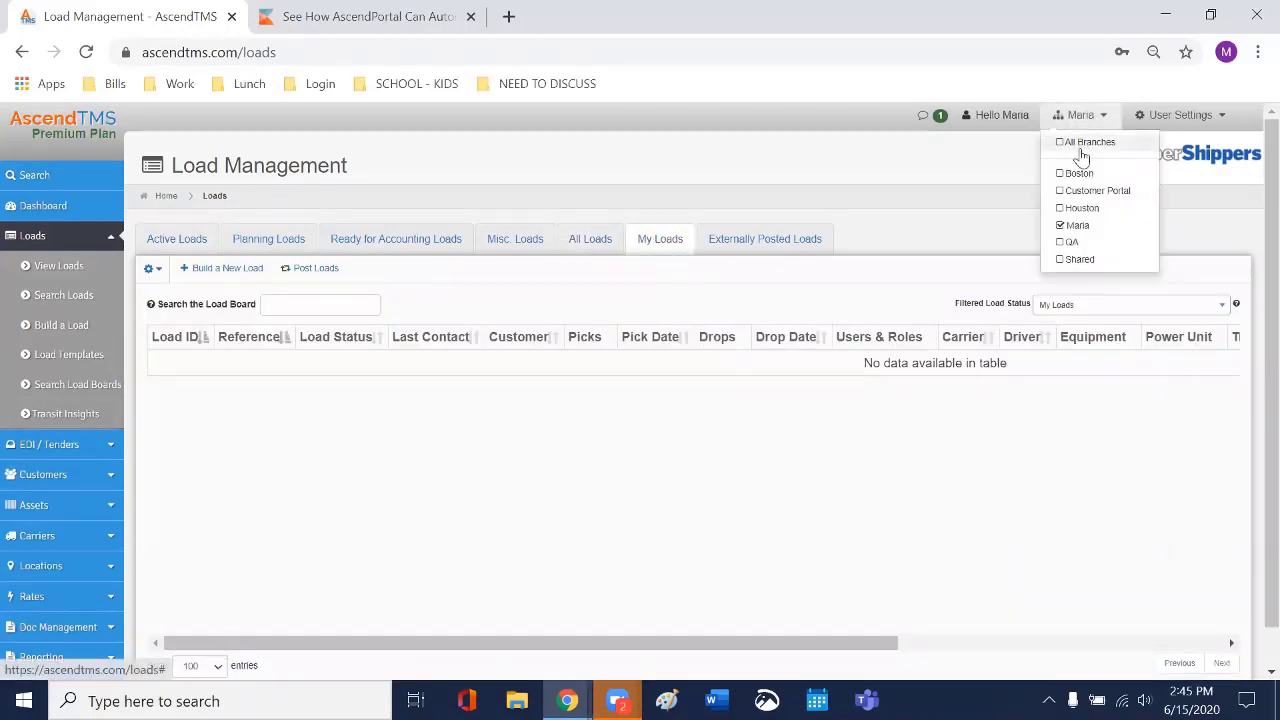
click(1085, 145)
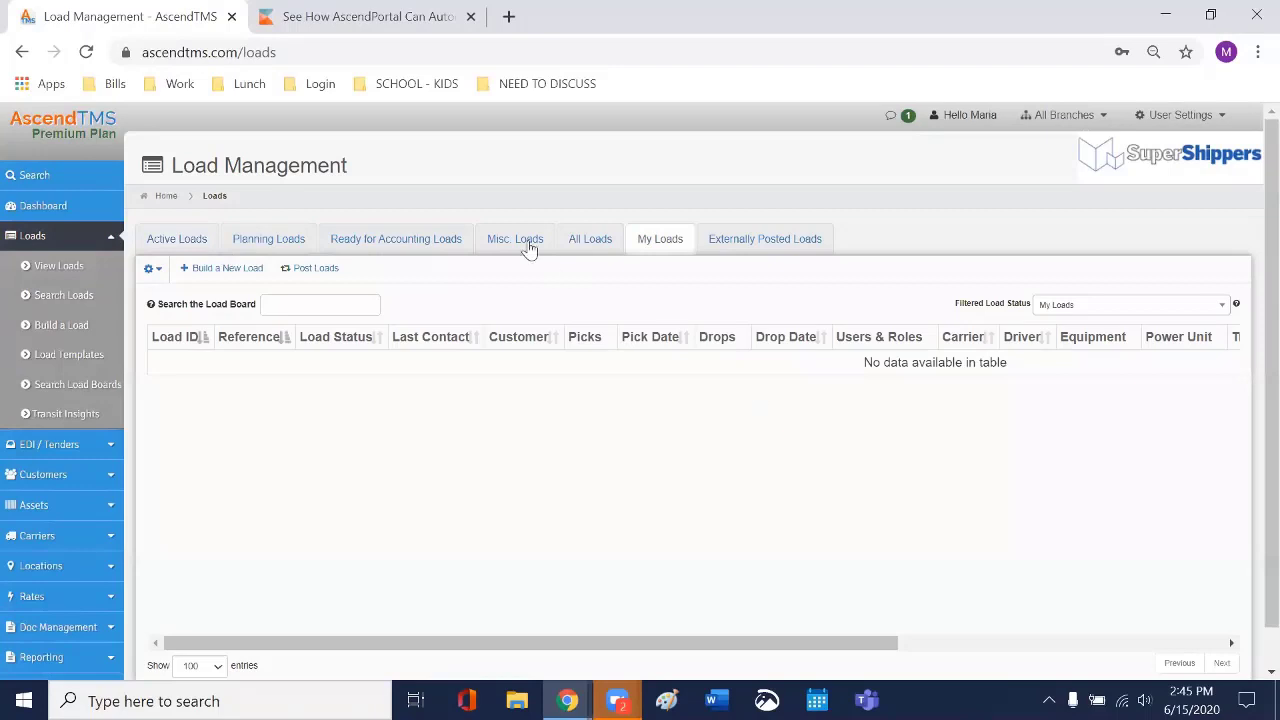
click(590, 244)
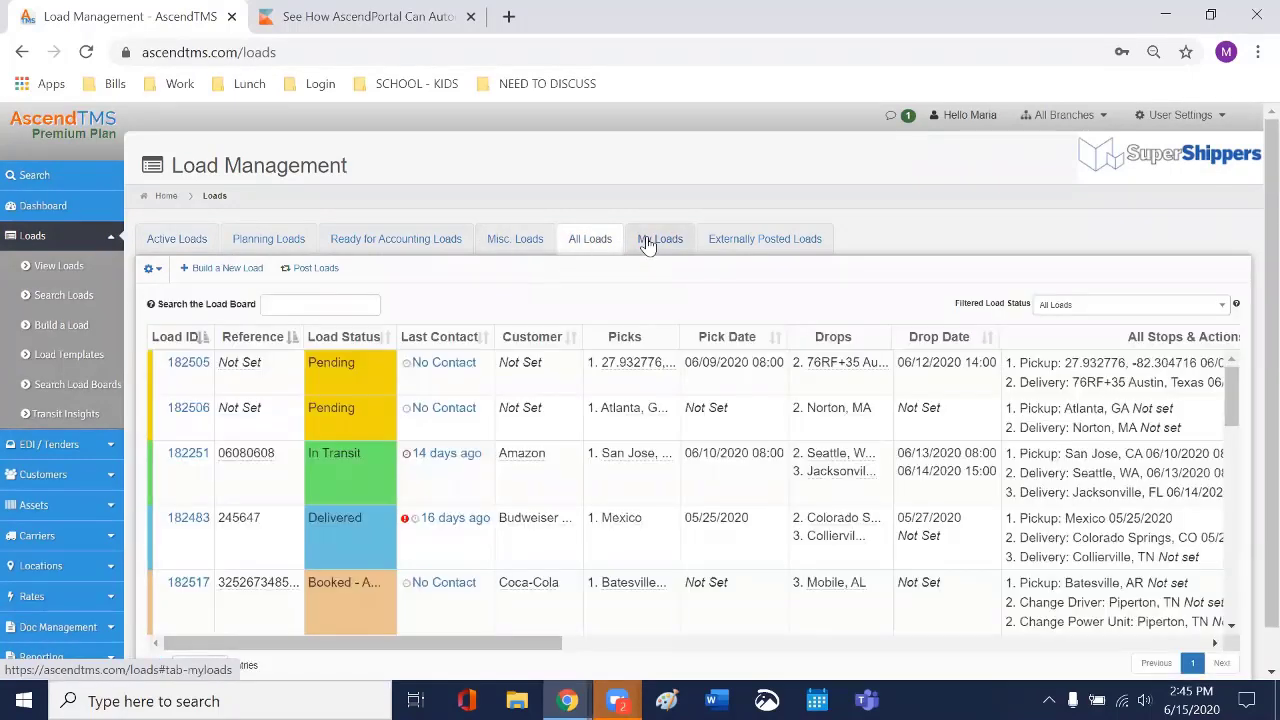
Step: Assign the signed-in user the Dispatch Agent role on the first pending load in the all-loads list and save it
click(189, 363)
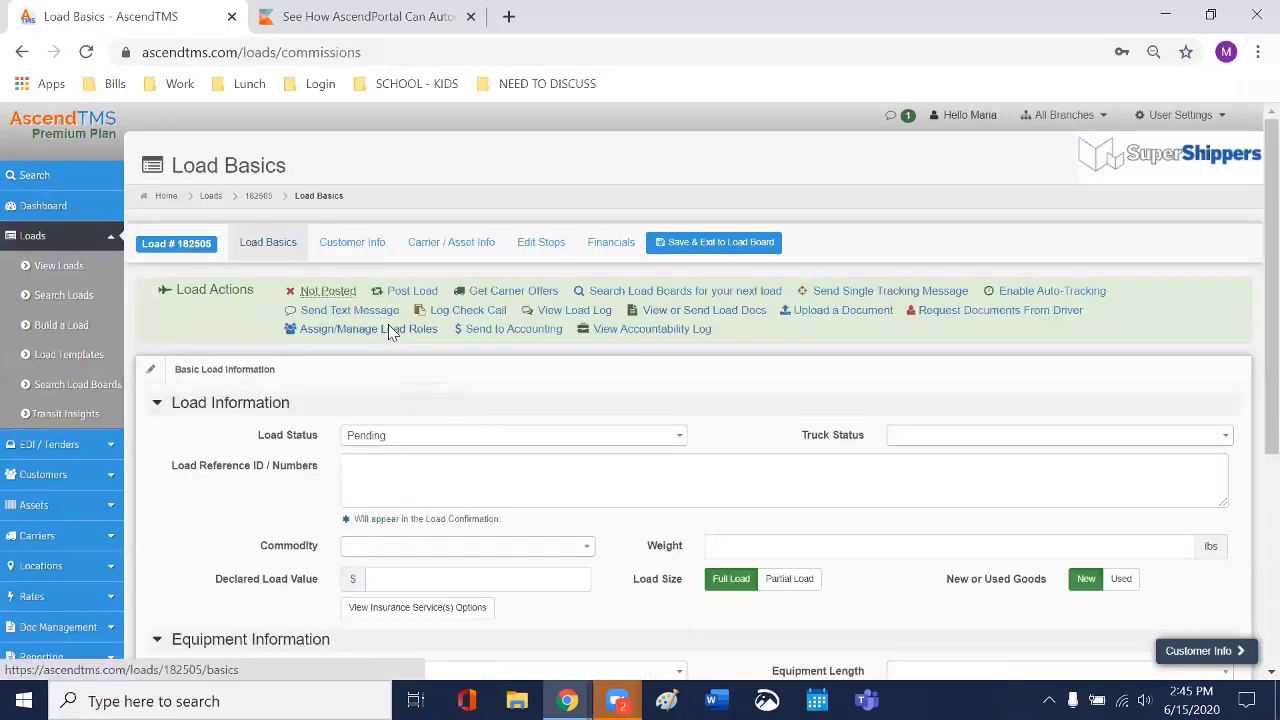
click(386, 328)
click(368, 262)
click(548, 300)
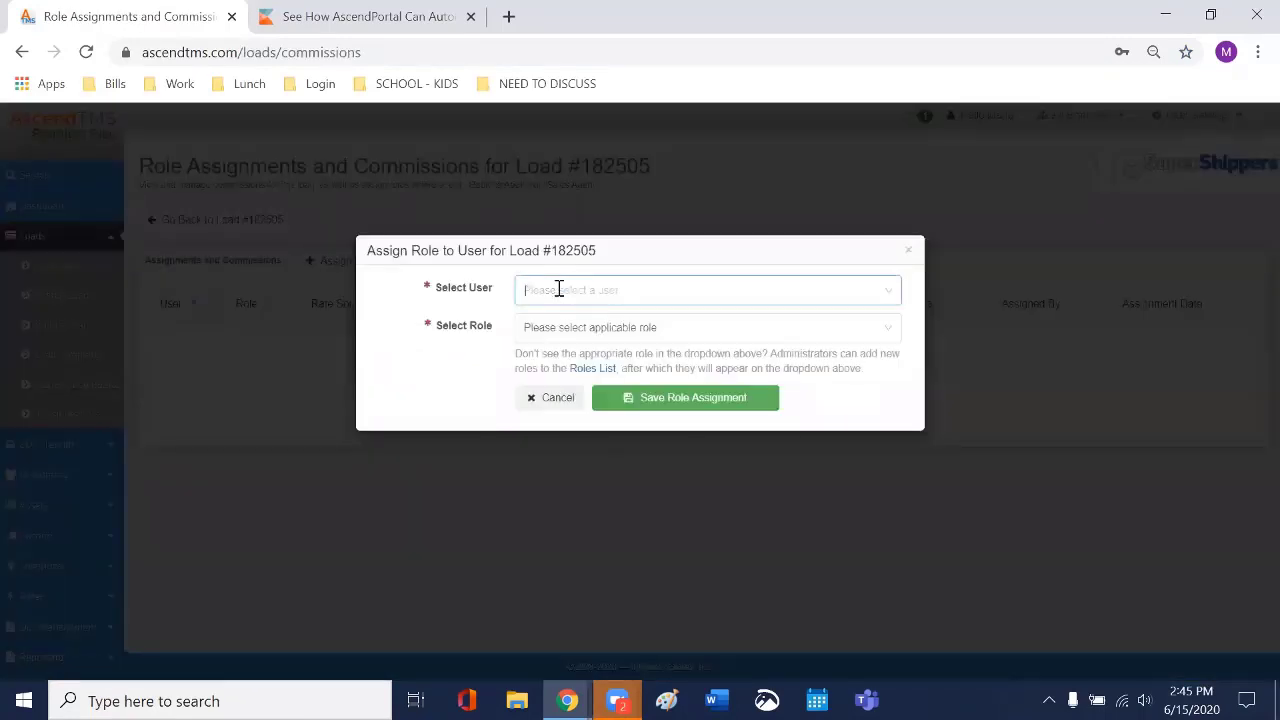
text(mar)
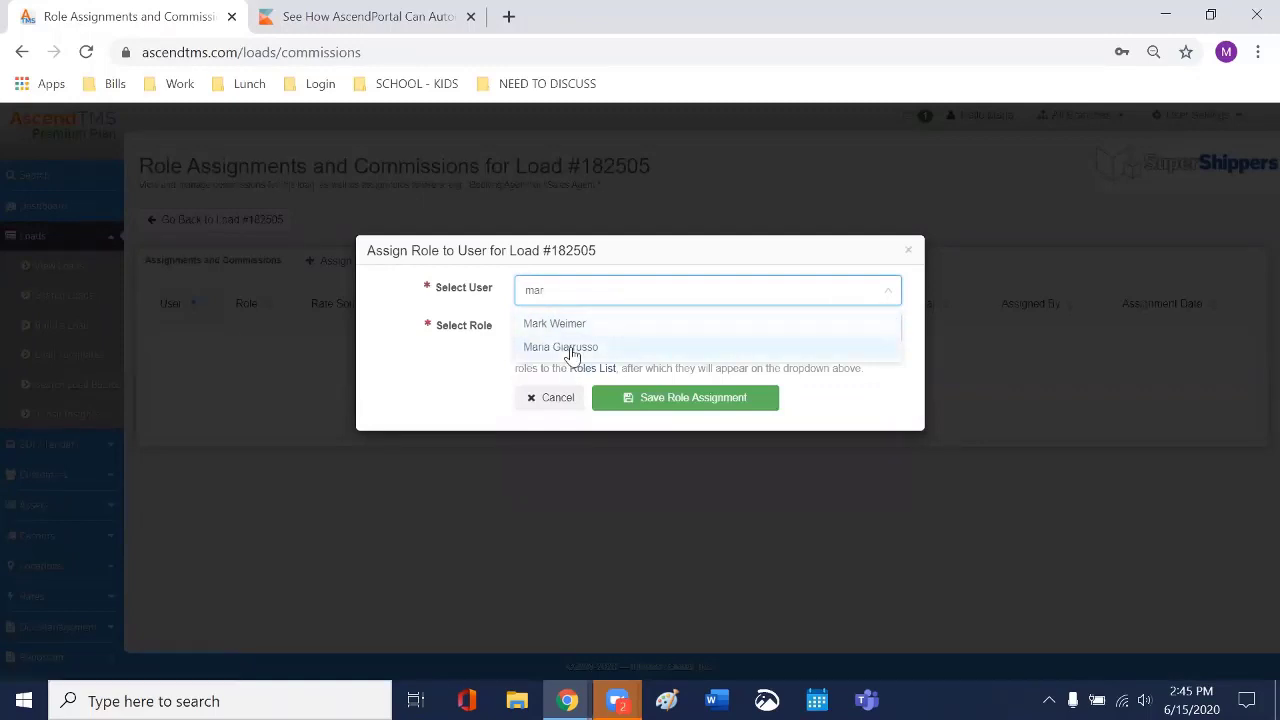
click(571, 347)
click(576, 335)
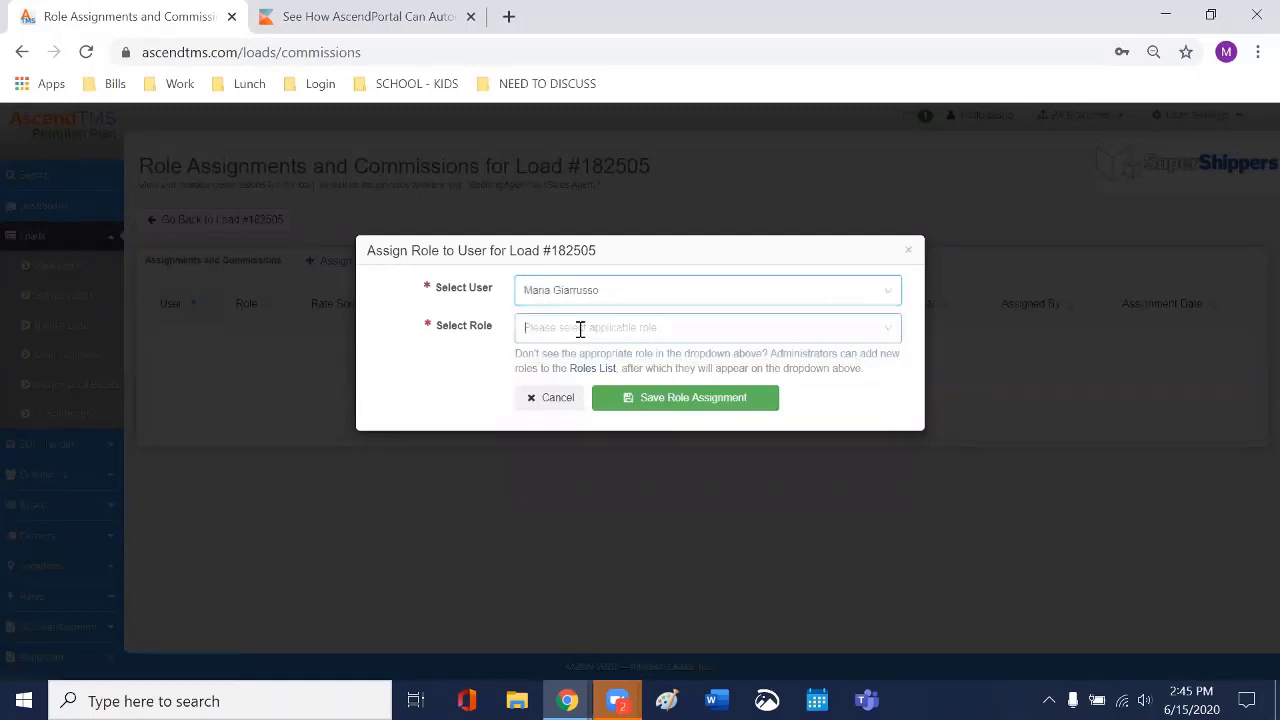
click(580, 357)
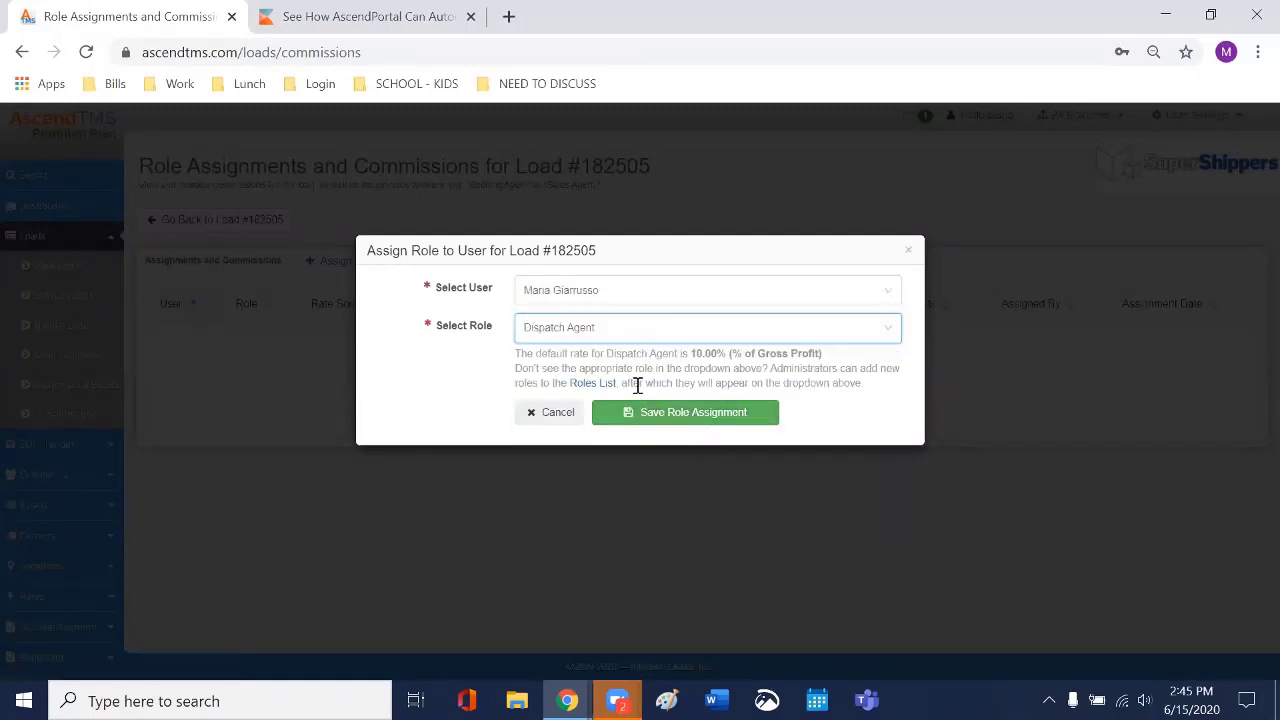
click(678, 420)
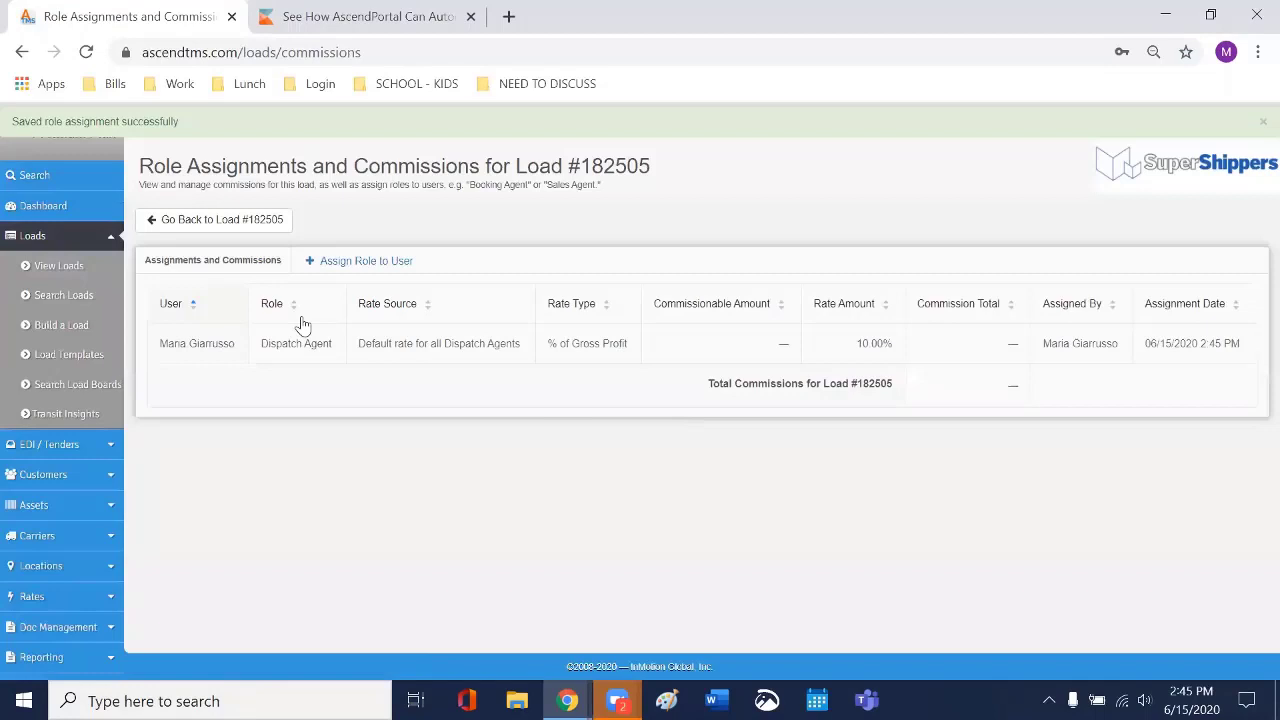
Step: Return to the load board and view the My Loads list
click(256, 221)
click(710, 244)
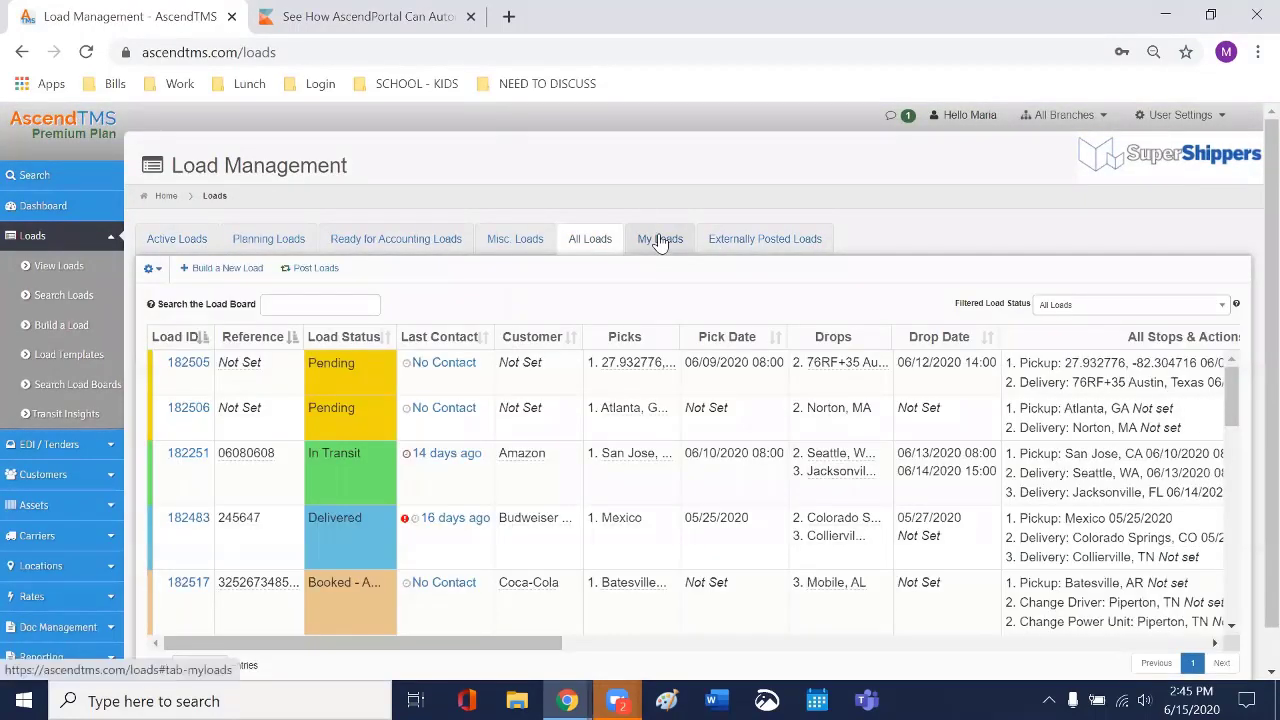
click(660, 242)
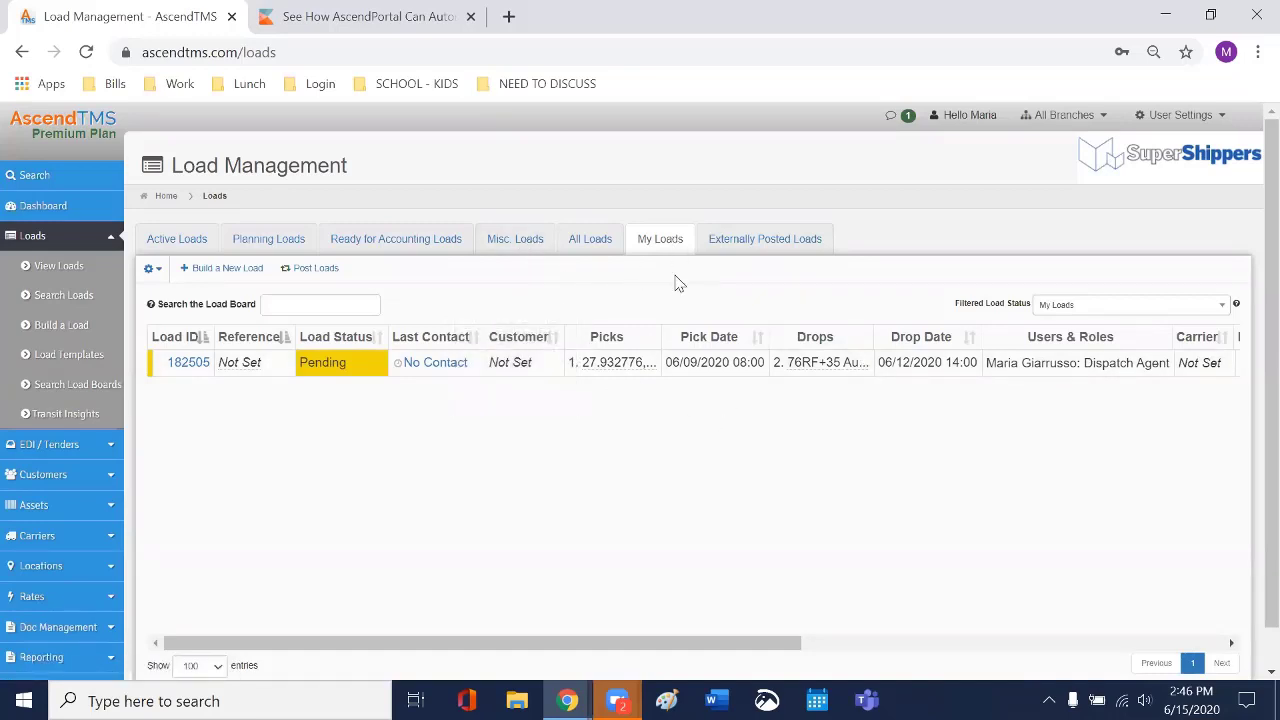
Step: Open the company's list of roles and default commission rates from the settings page
scroll(680, 300, down, 1)
scroll(15, 528, down, 1)
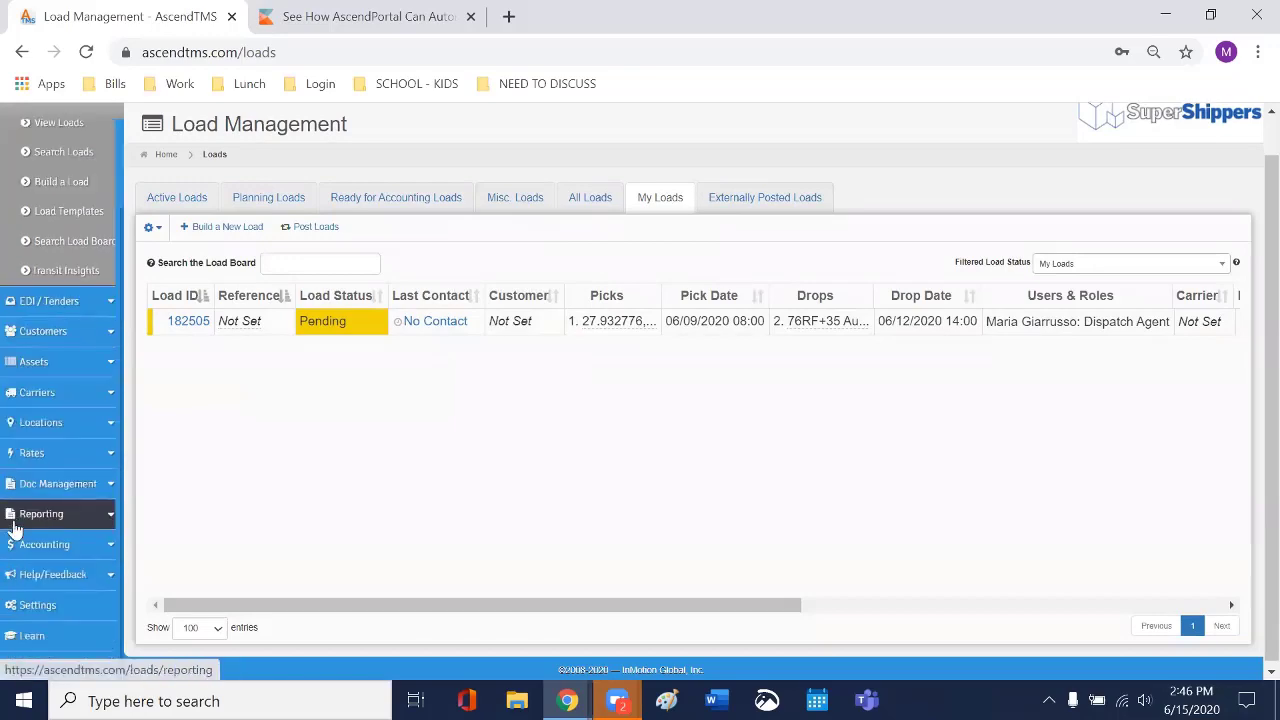
click(55, 615)
scroll(420, 486, down, 3)
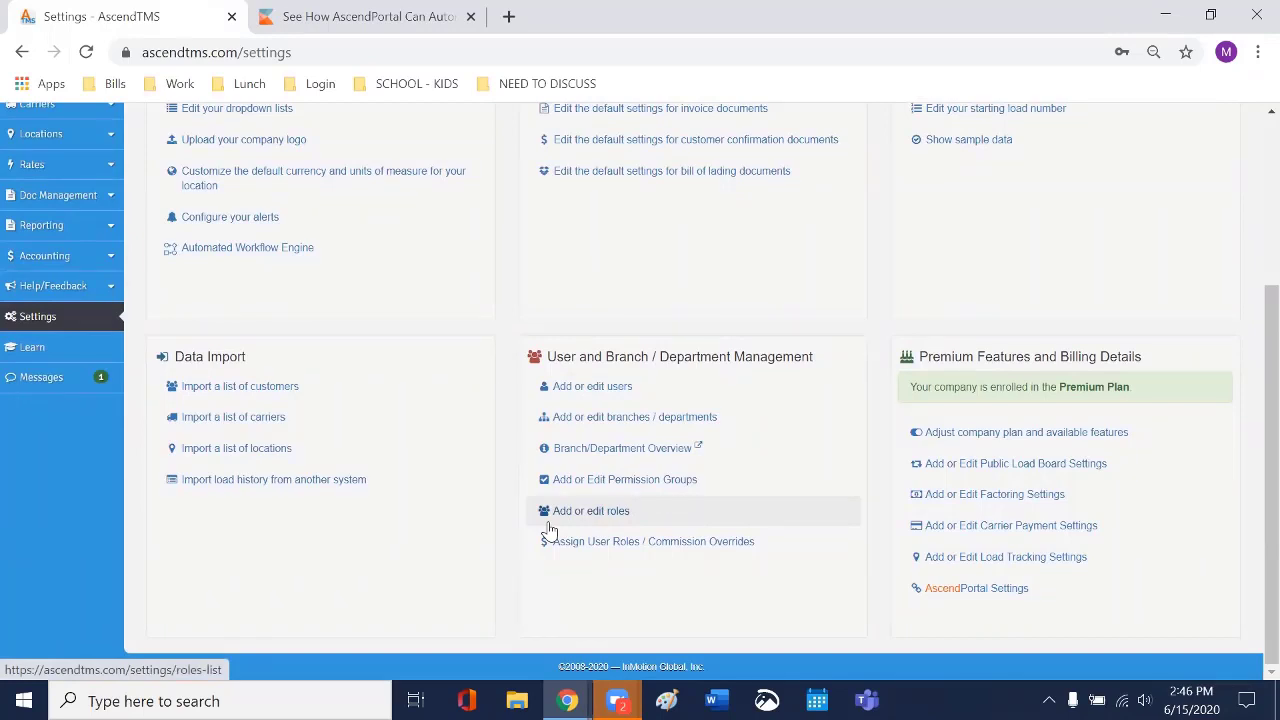
click(601, 521)
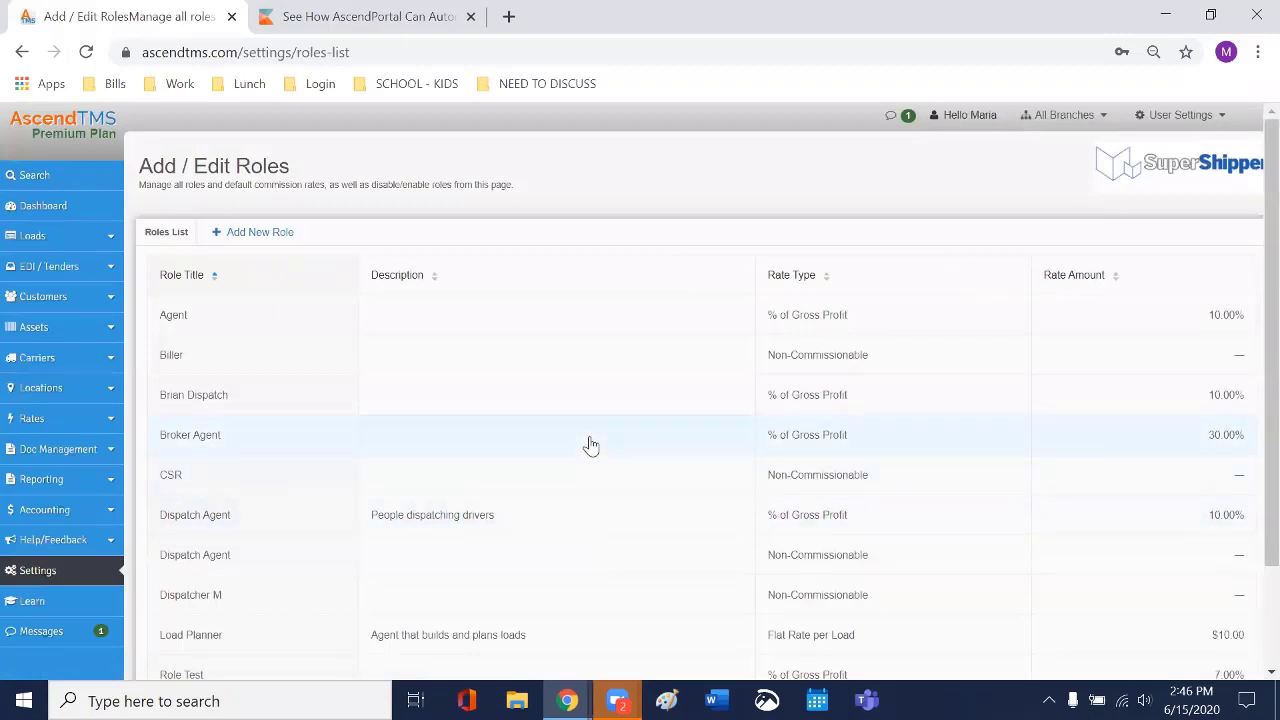
Step: Draft a new commissionable role titled Dispatcher and review its default commission rate types
click(256, 241)
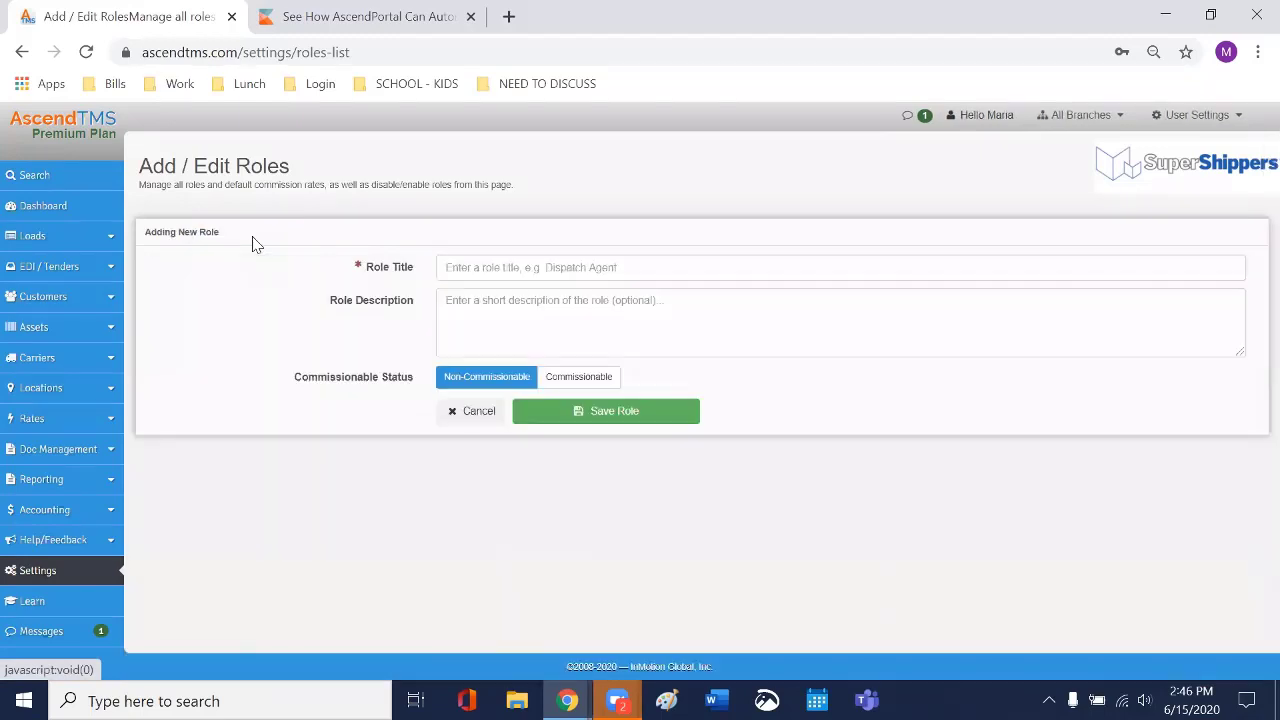
click(530, 268)
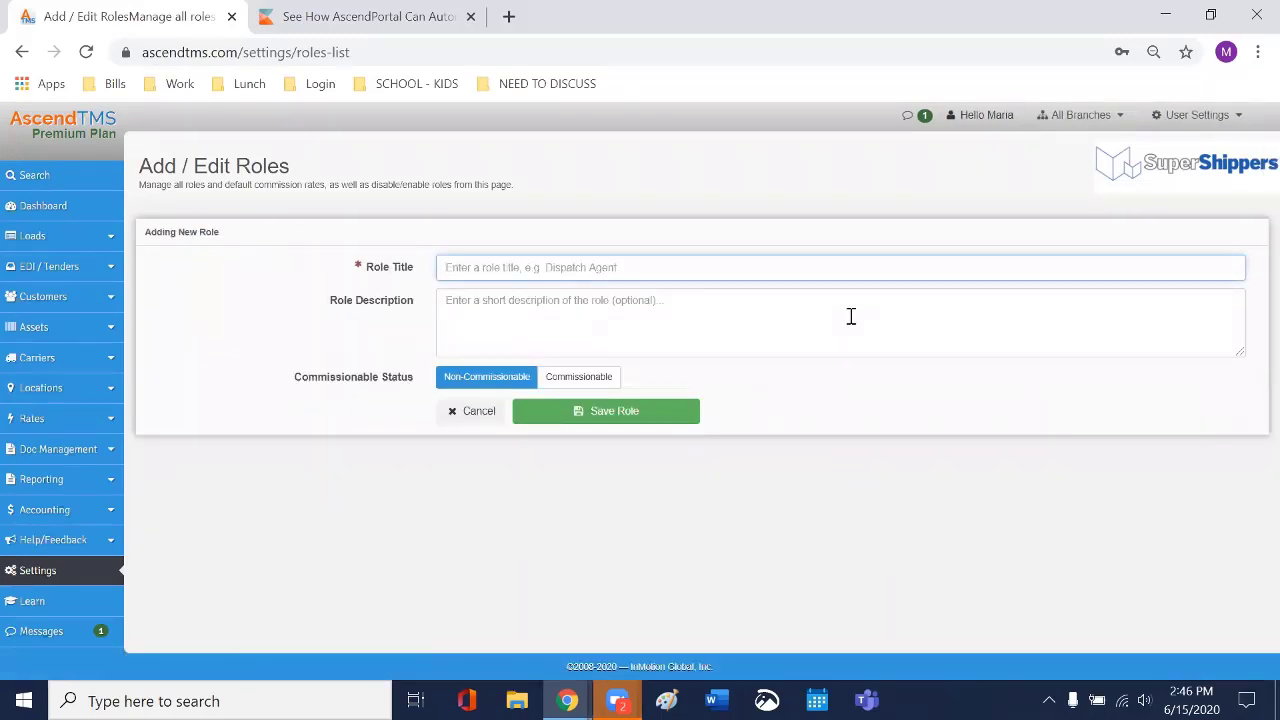
text(Dispatcher)
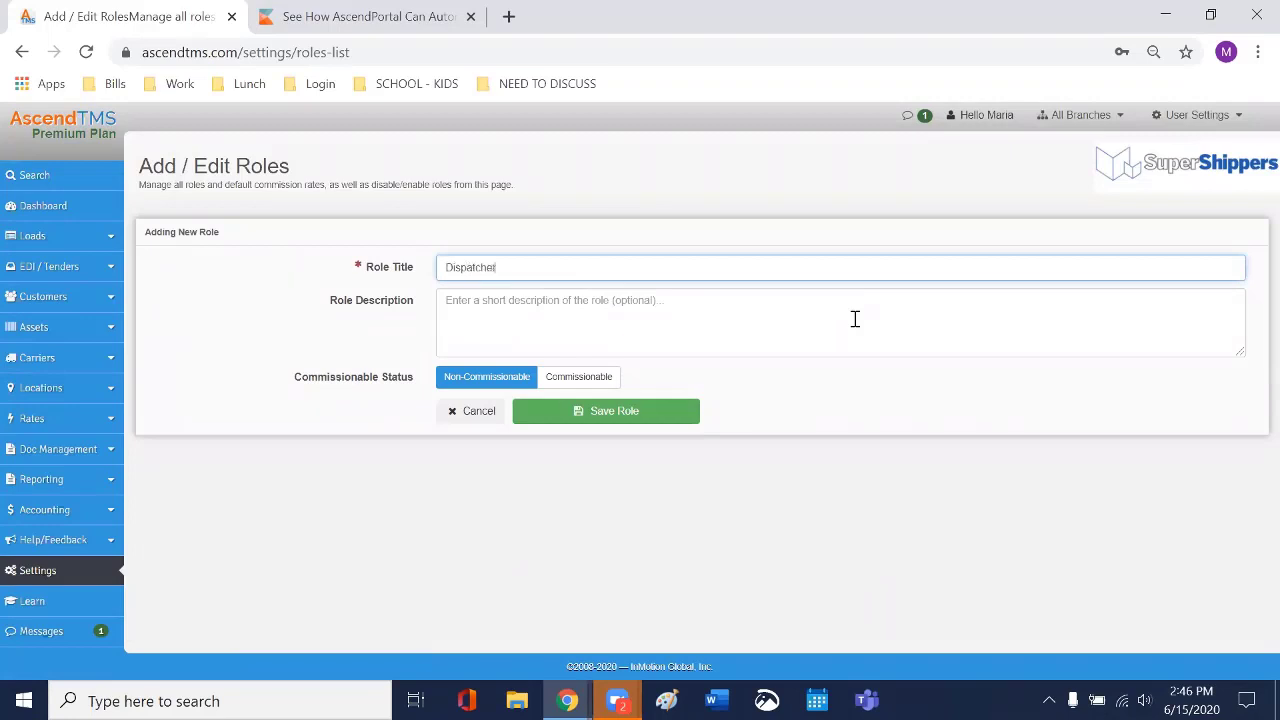
click(823, 307)
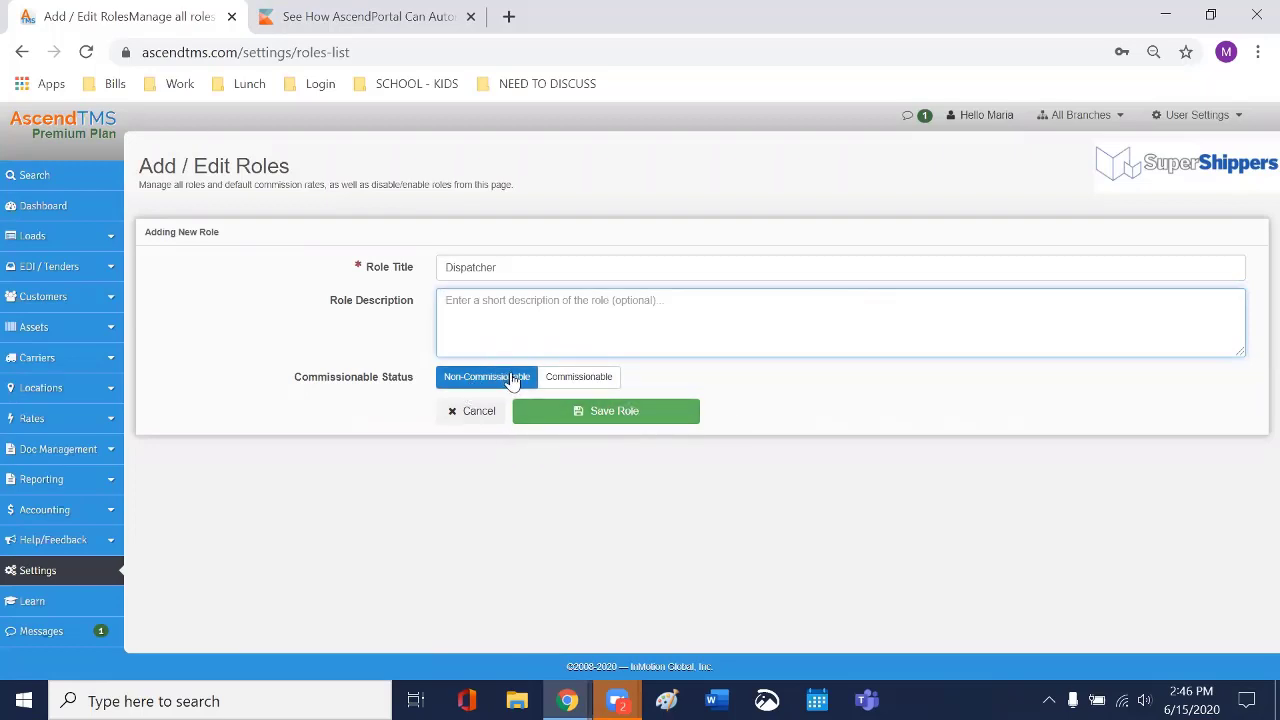
click(542, 278)
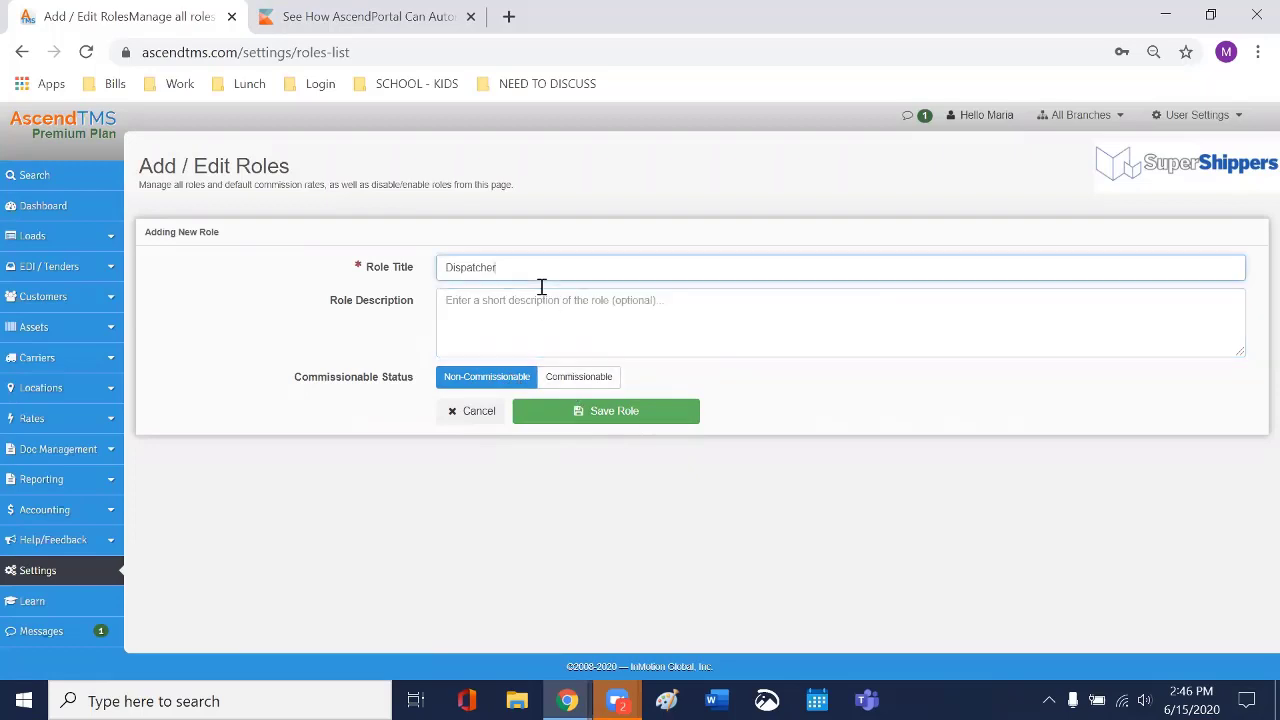
click(588, 376)
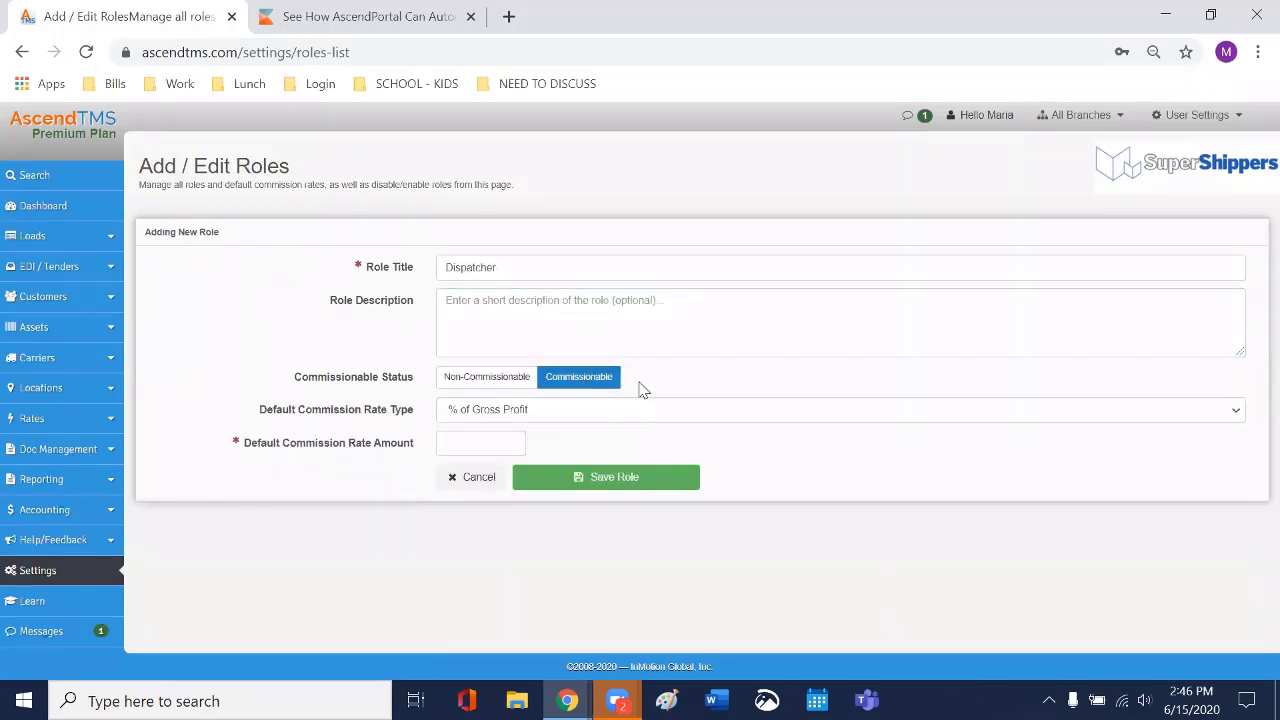
click(1080, 419)
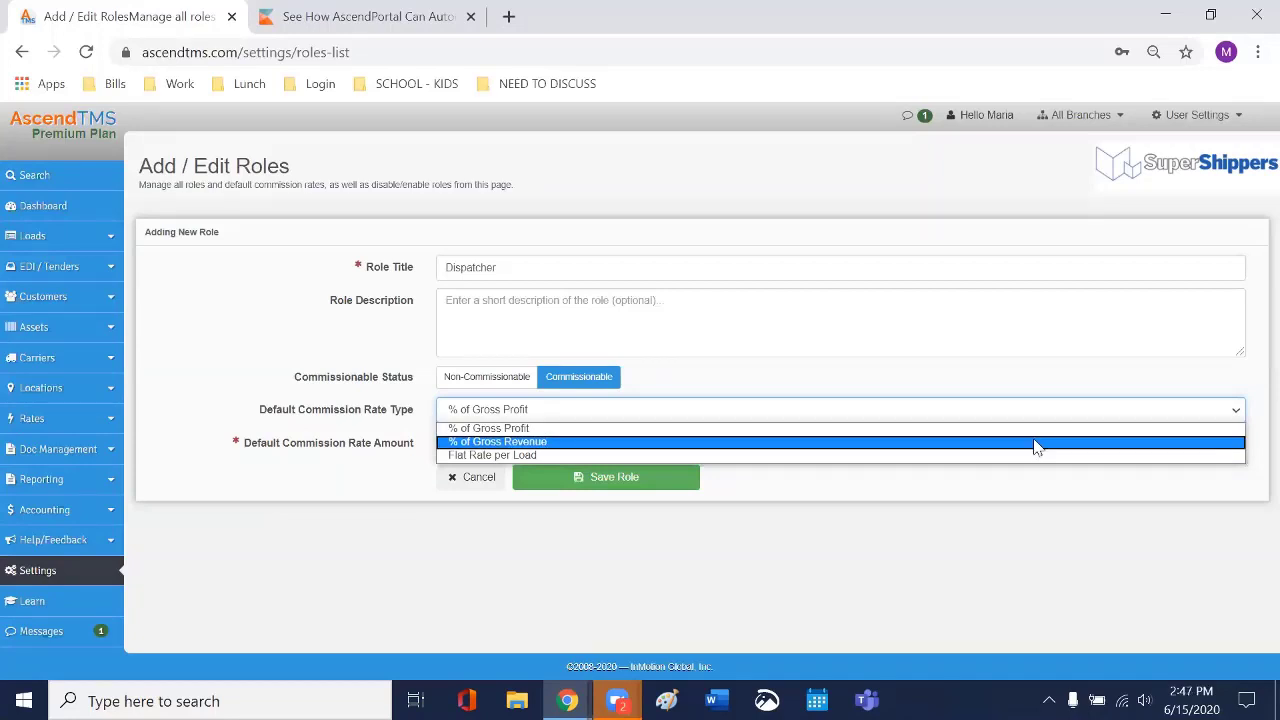
click(1036, 530)
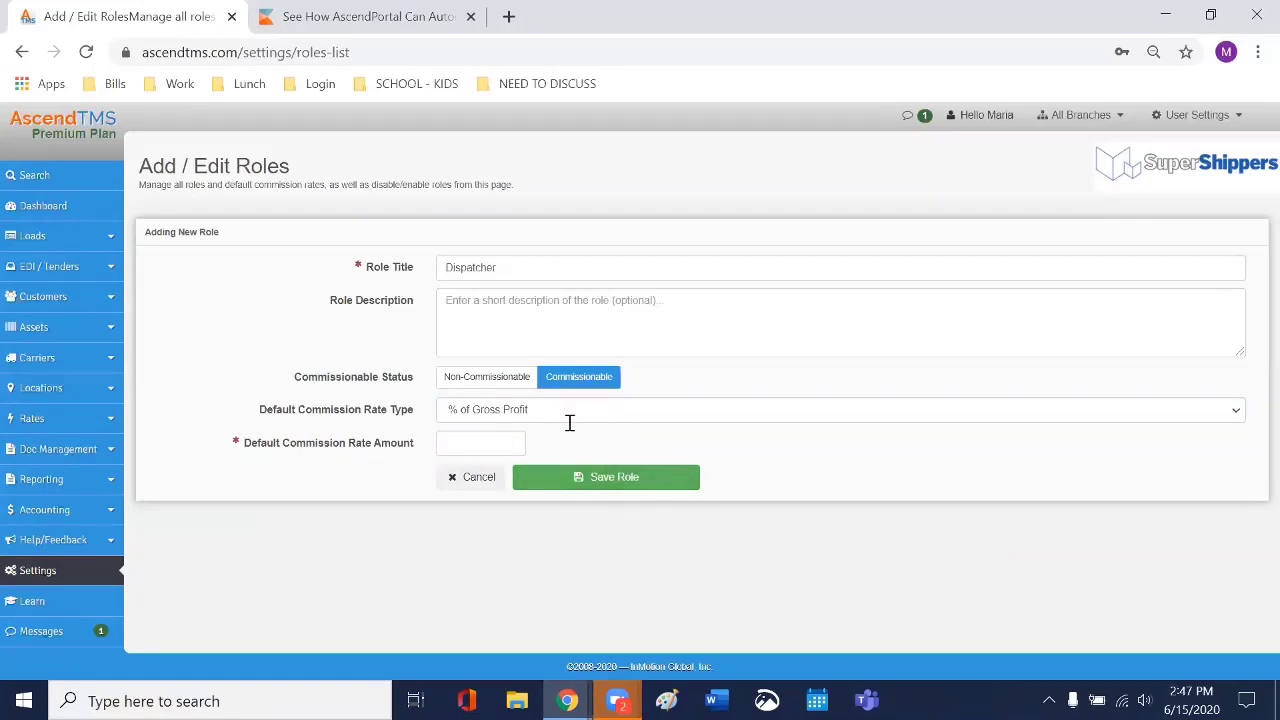
Step: Leave the new role form without saving, reopen the roles list and select the Biller role
click(66, 572)
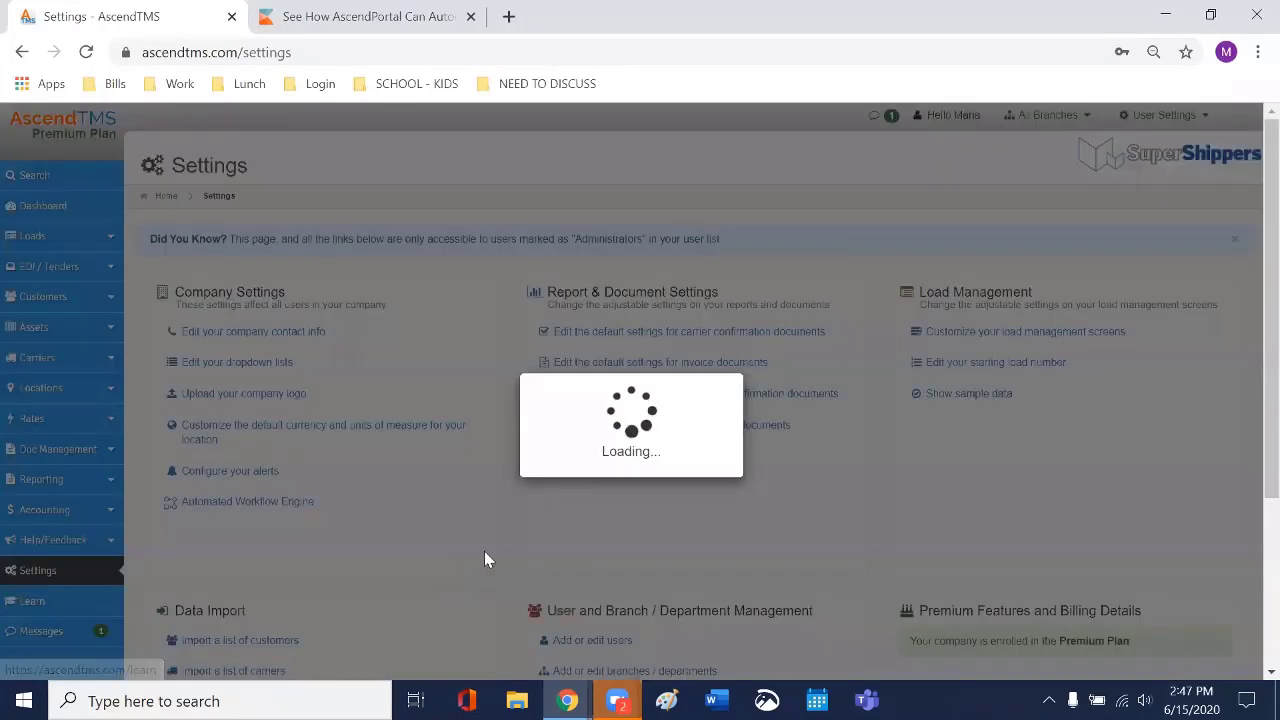
scroll(655, 565, down, 2)
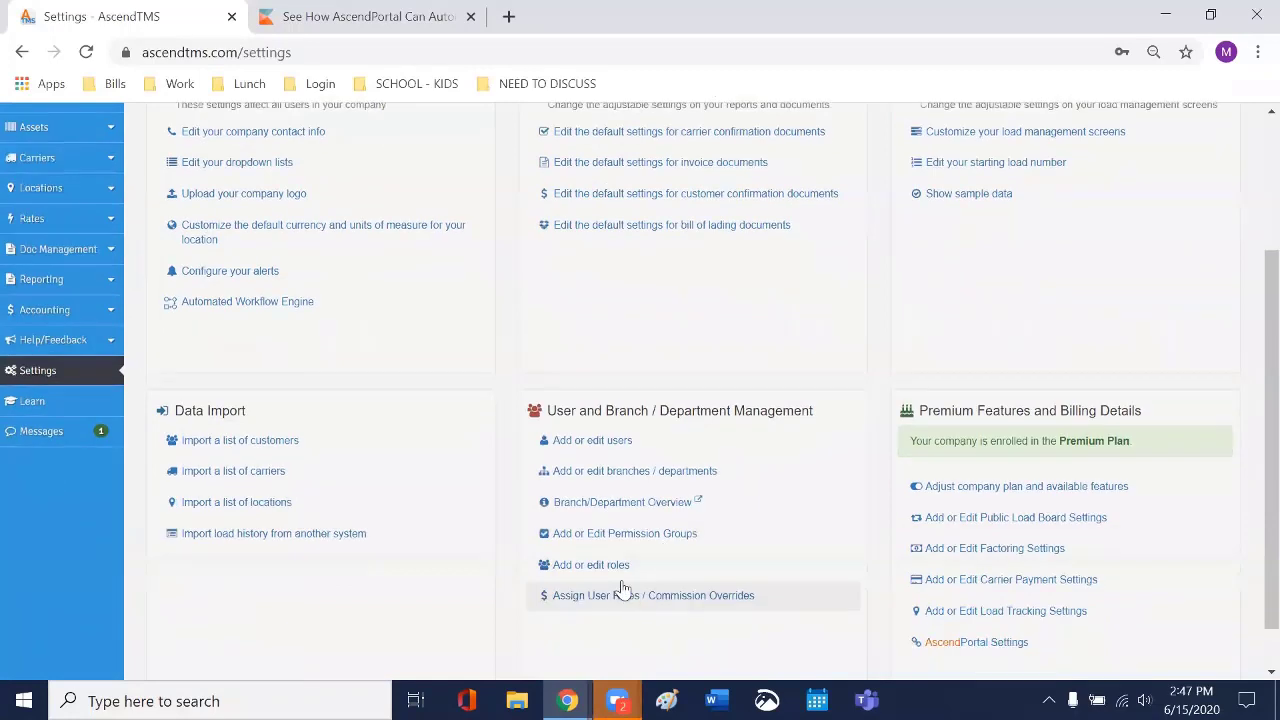
click(600, 567)
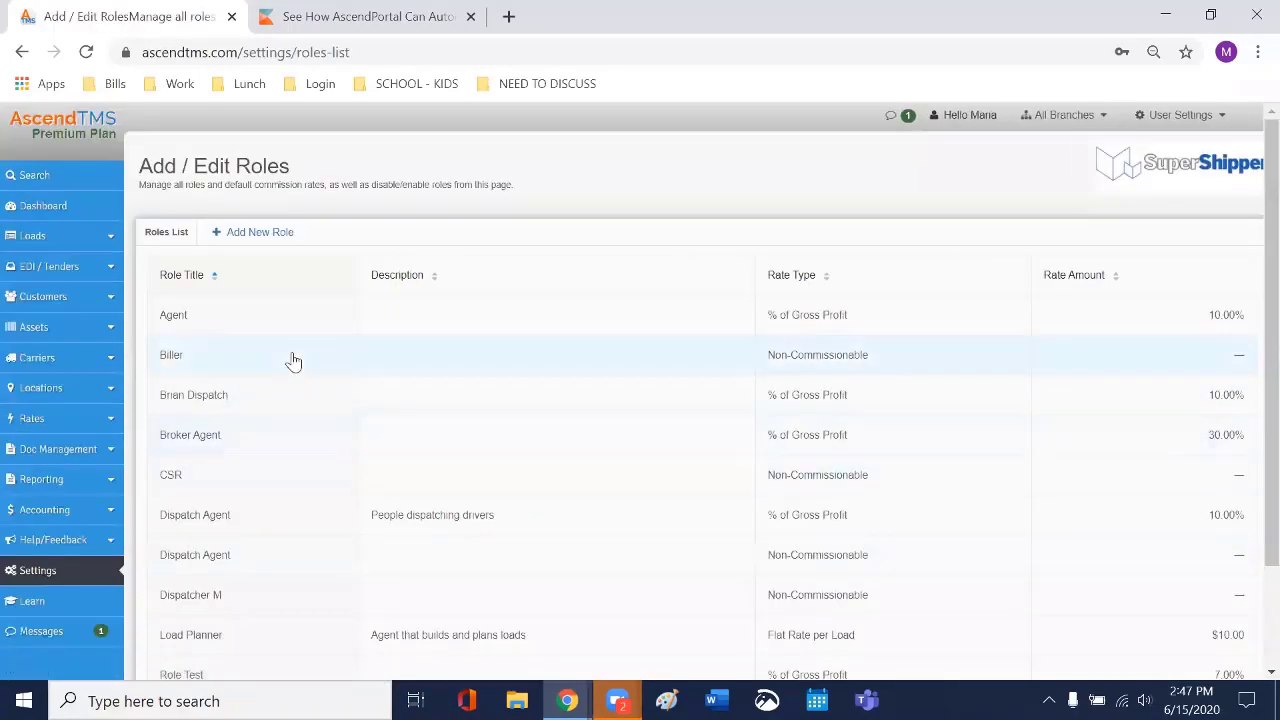
click(293, 361)
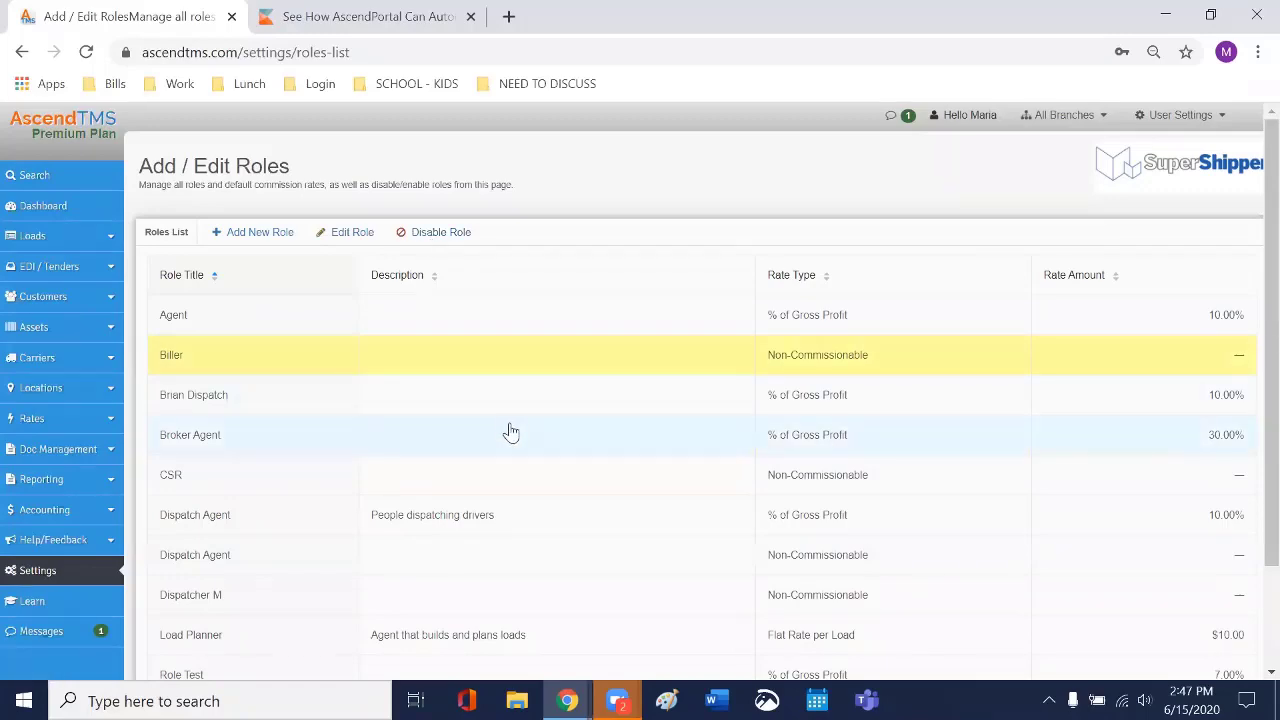
Step: Go back to the settings page and review the user role and commission override options
click(75, 568)
scroll(560, 570, down, 5)
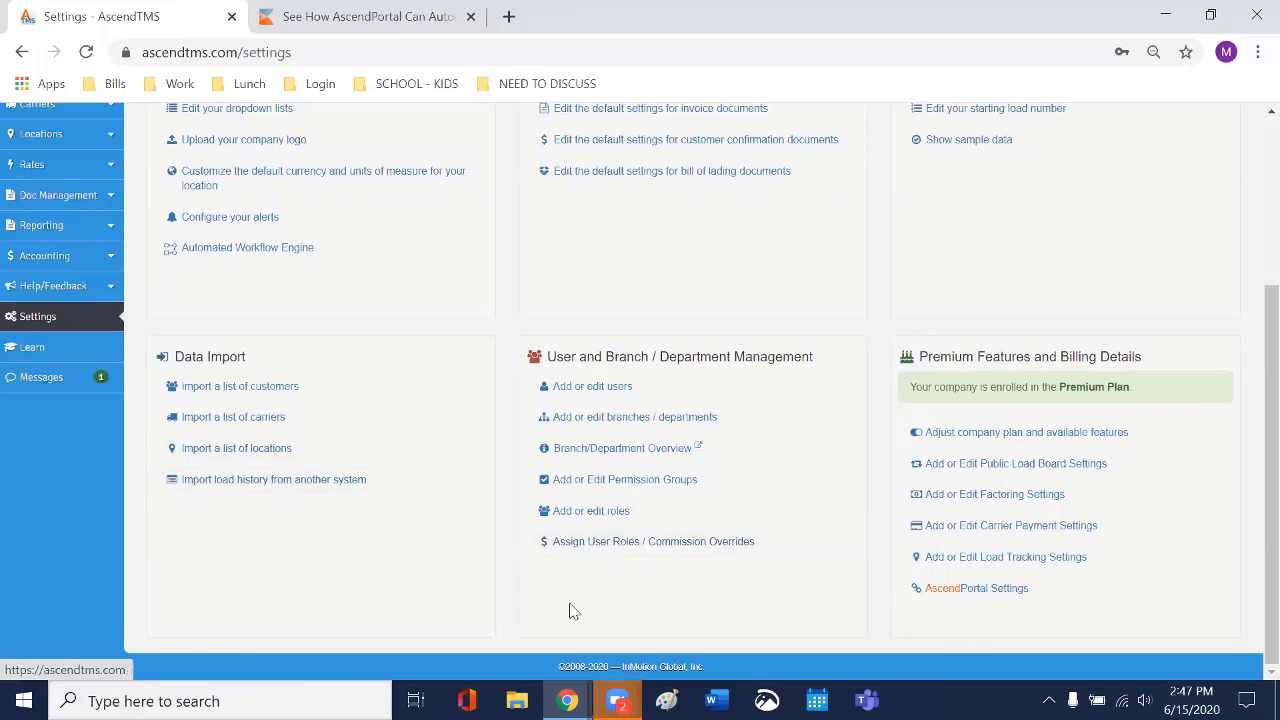
scroll(575, 606, up, 3)
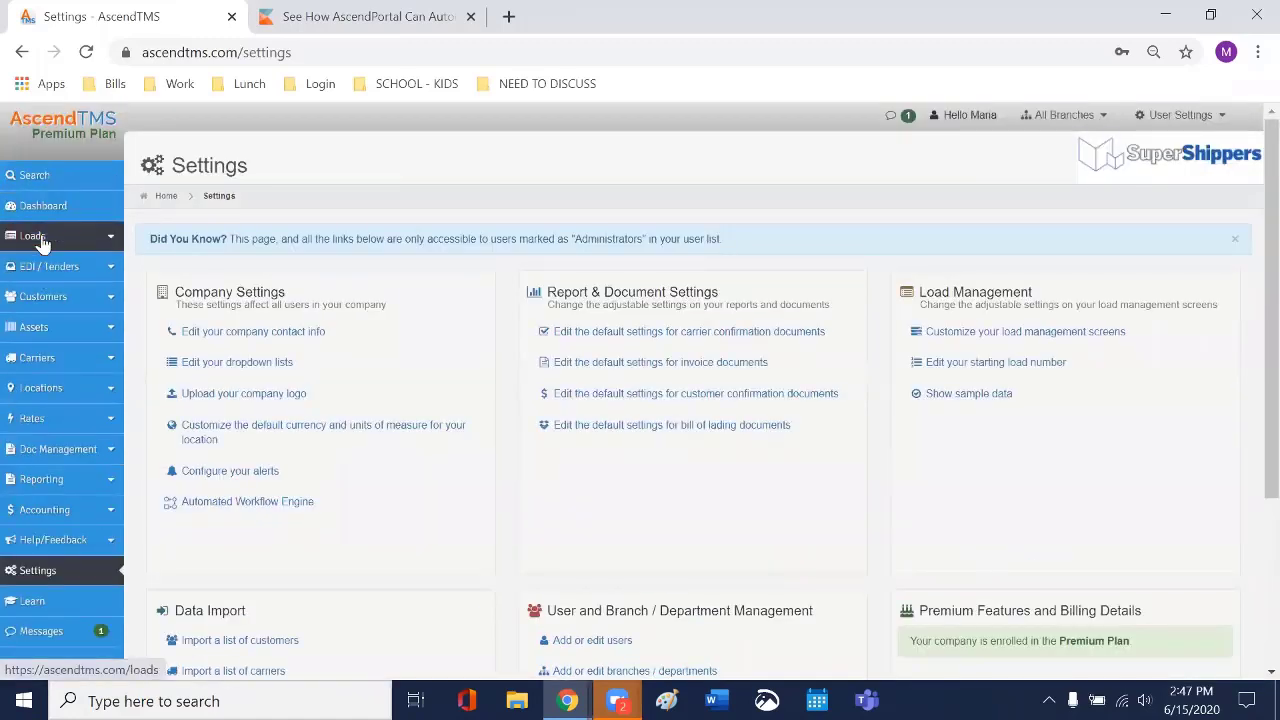
Step: Assign the signed-in user the additional role of Sales Agent on the pending load in My Loads and save it
click(57, 240)
click(66, 294)
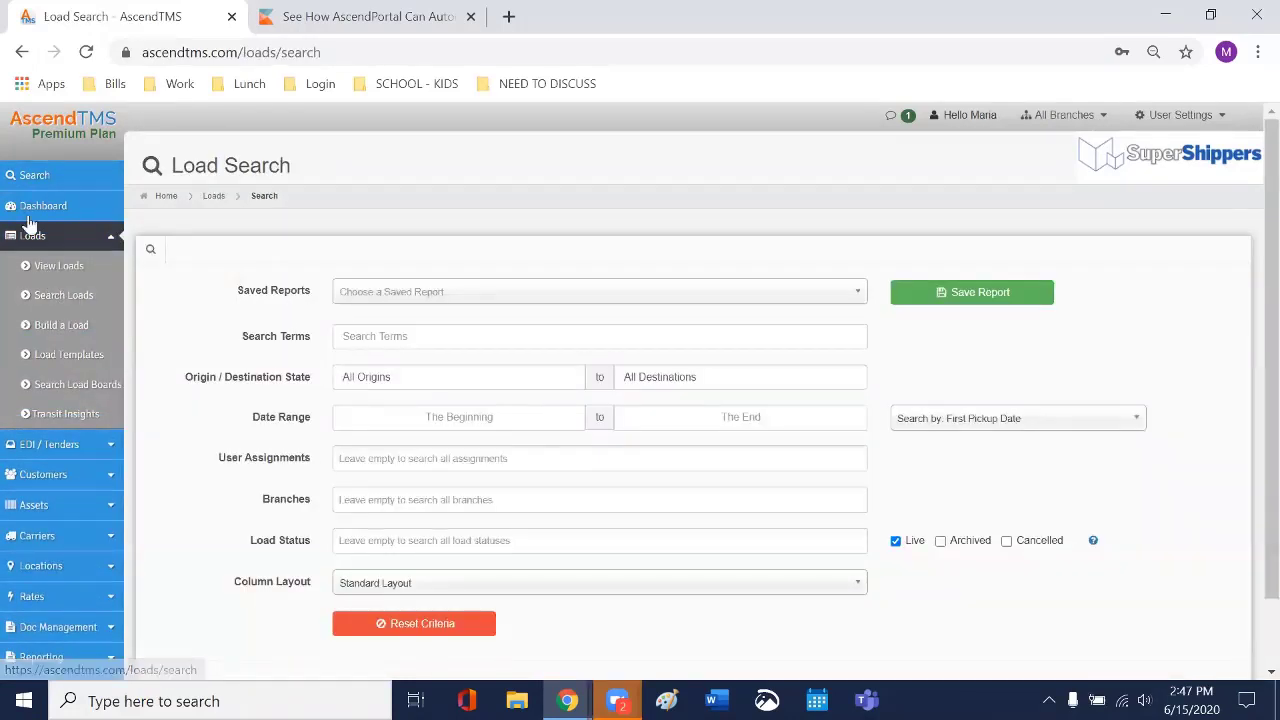
click(76, 268)
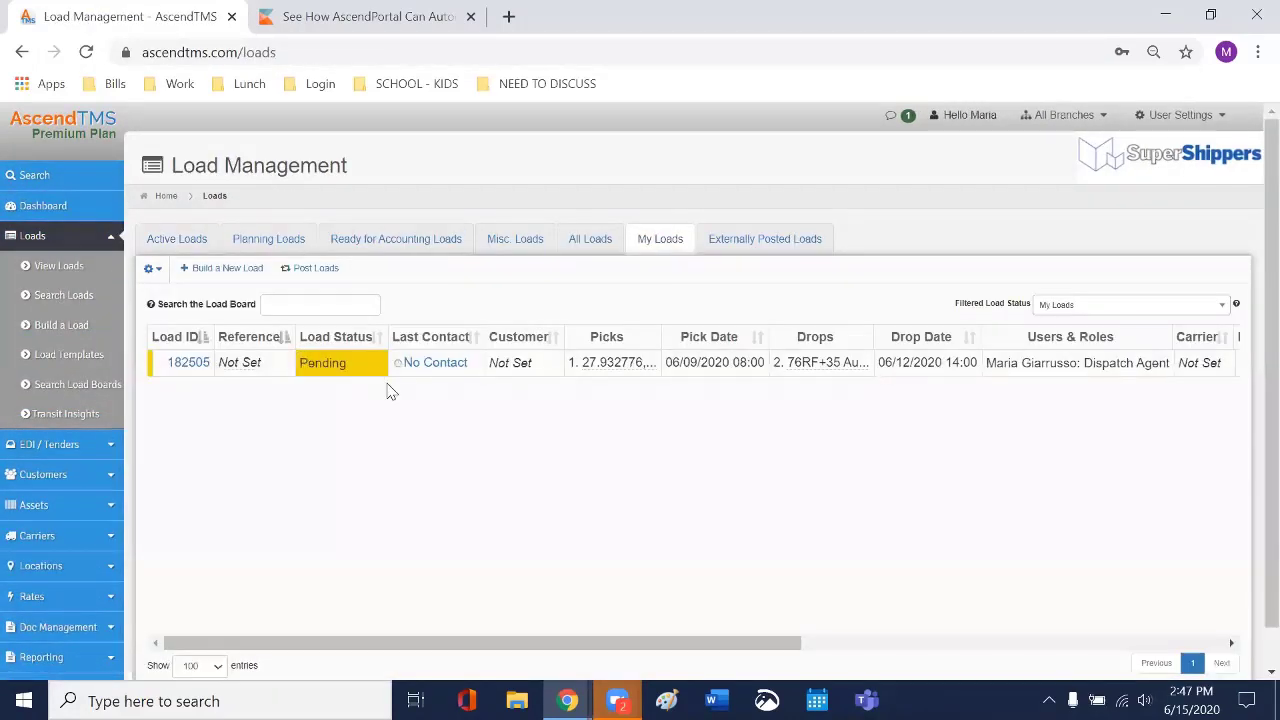
click(447, 368)
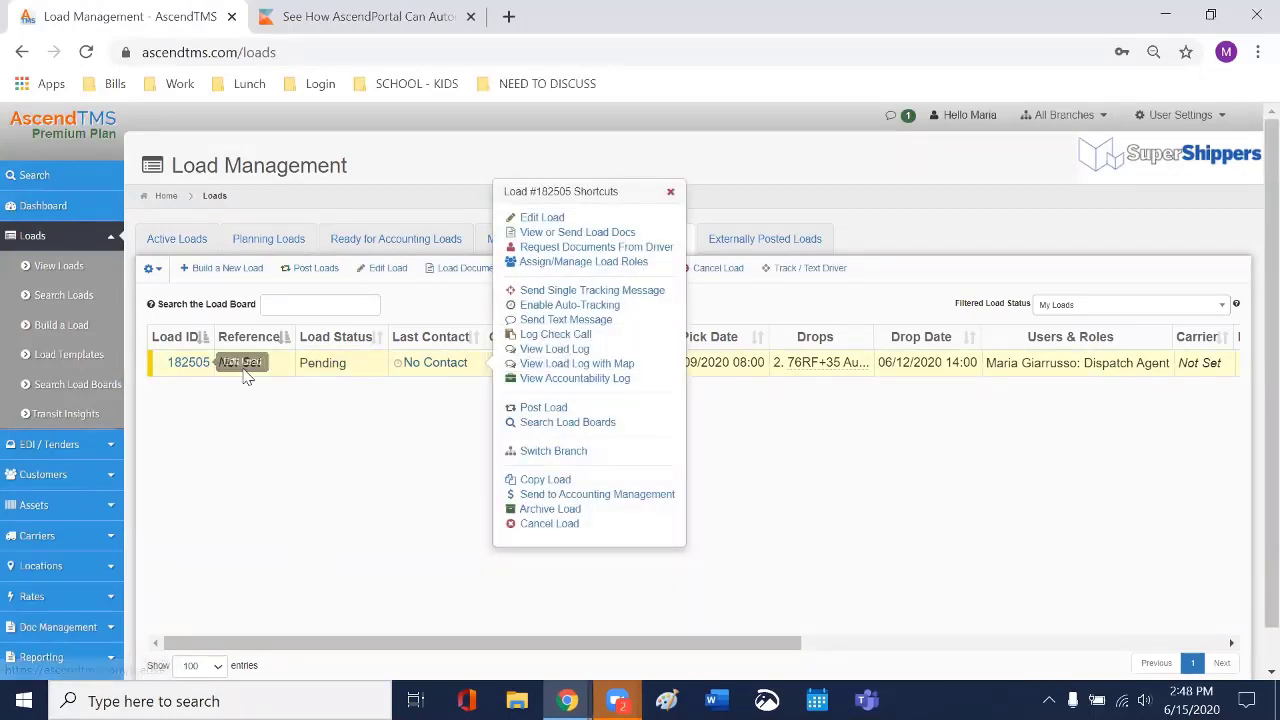
click(597, 264)
click(333, 264)
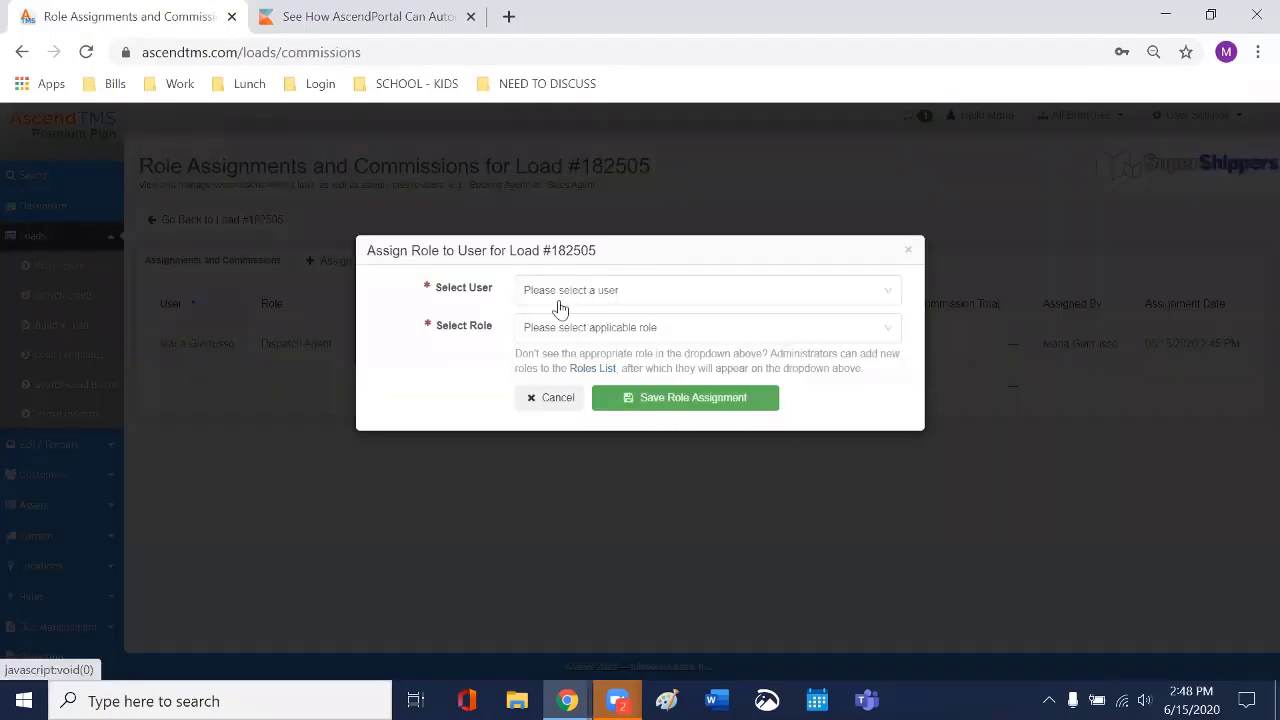
click(553, 290)
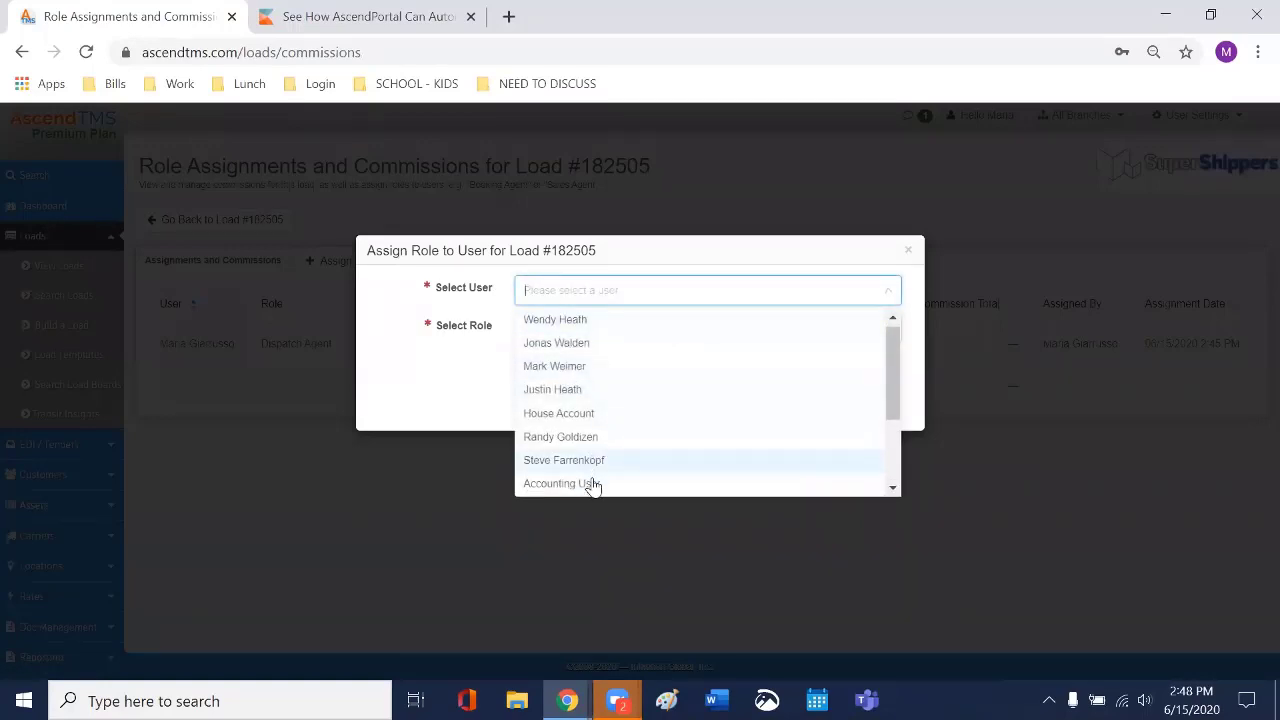
scroll(580, 466, down, 2)
click(565, 390)
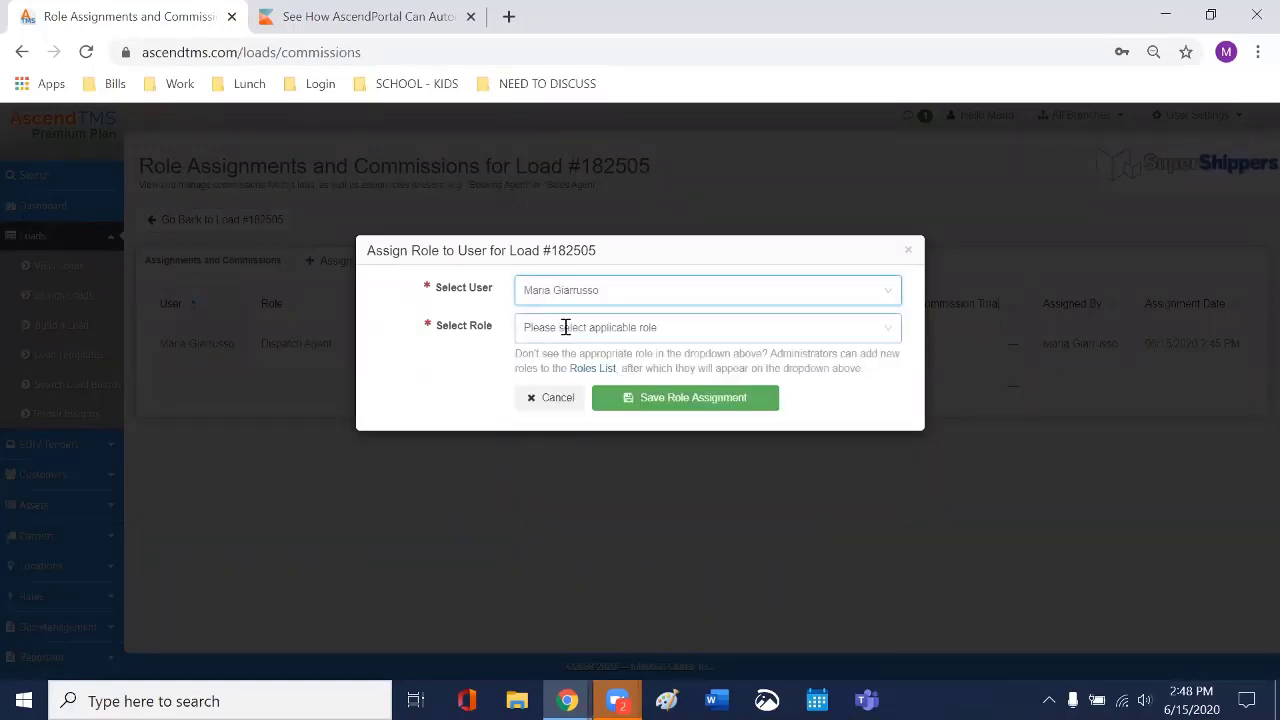
click(563, 328)
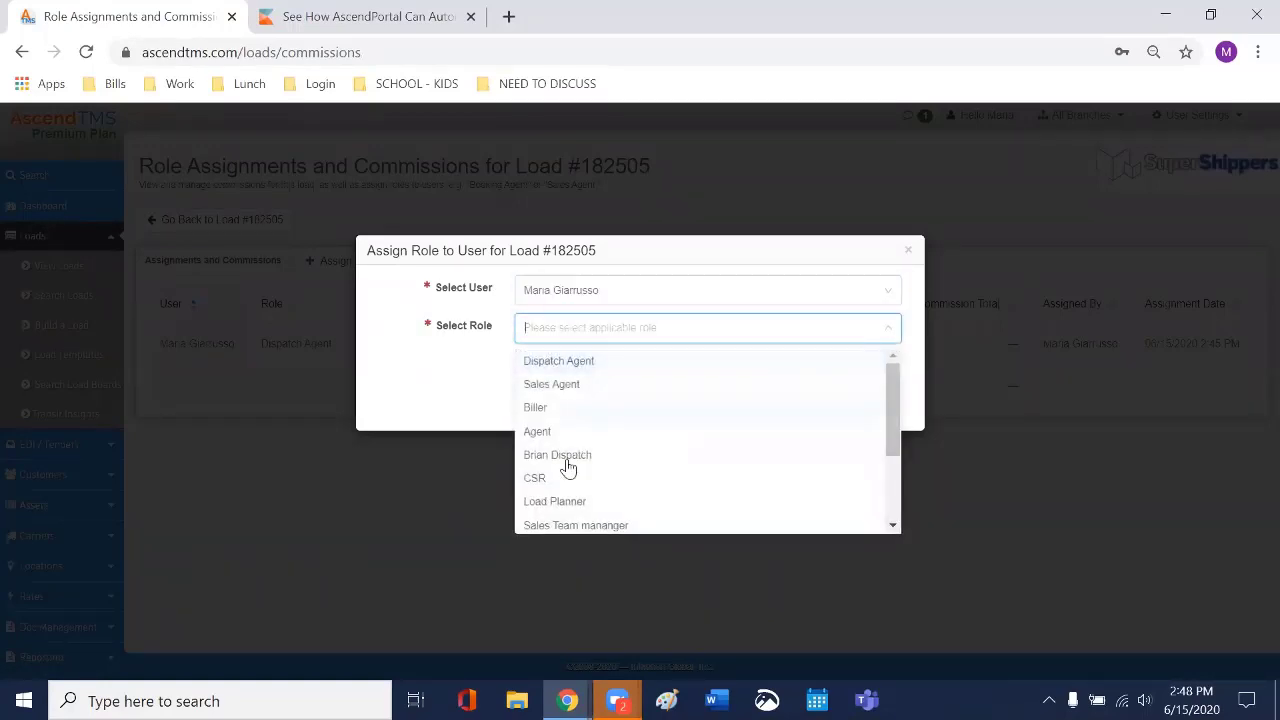
click(550, 385)
click(724, 414)
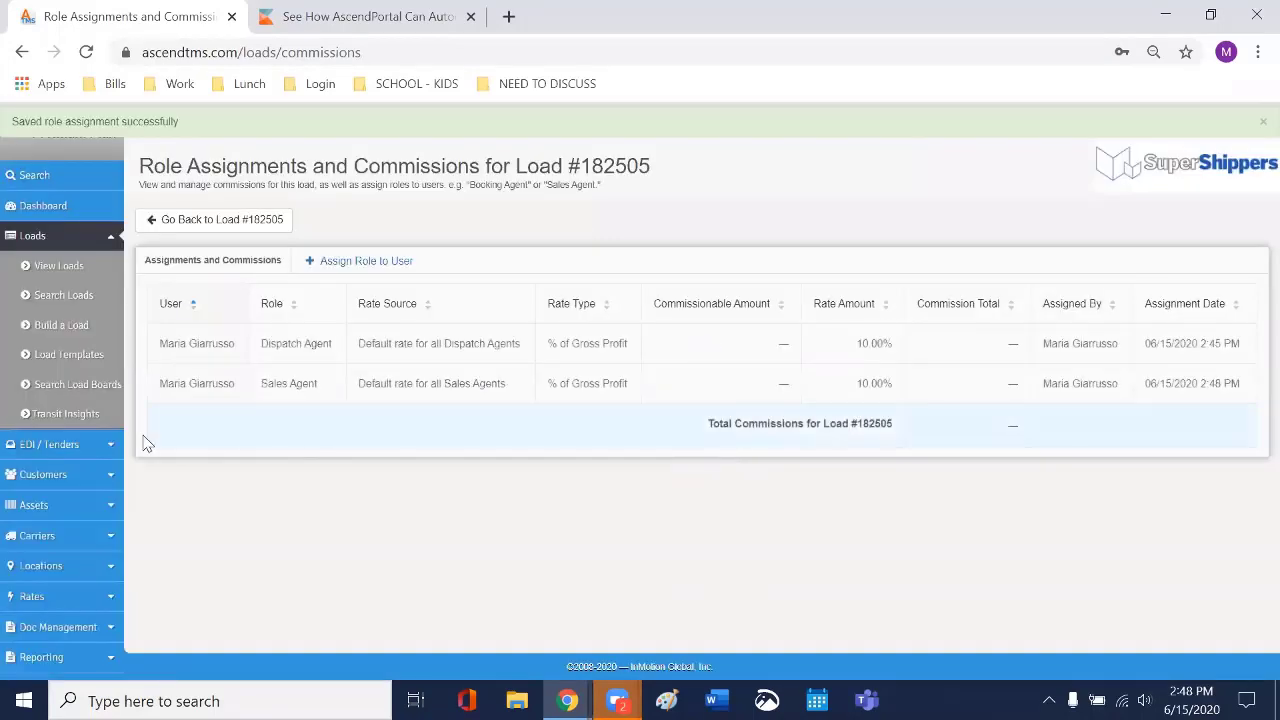
Step: Open the user role and commission override settings and review the existing assignments and their rates
scroll(60, 600, down, 2)
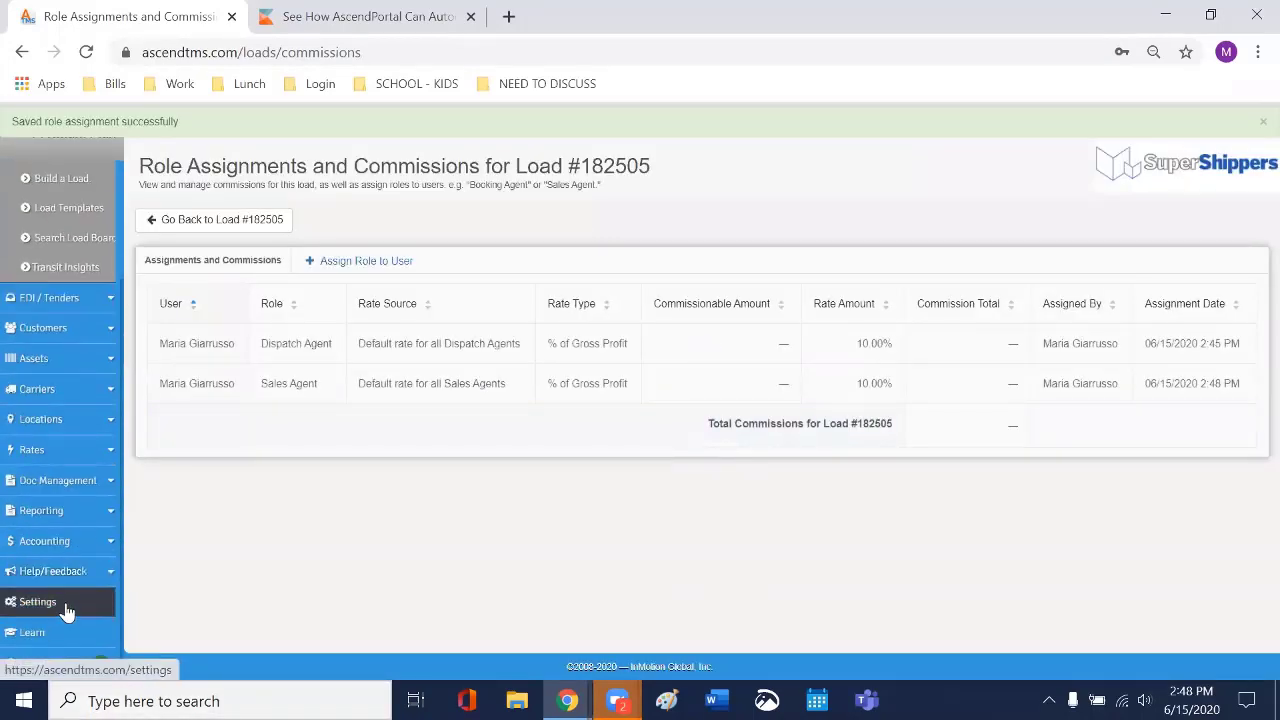
click(68, 608)
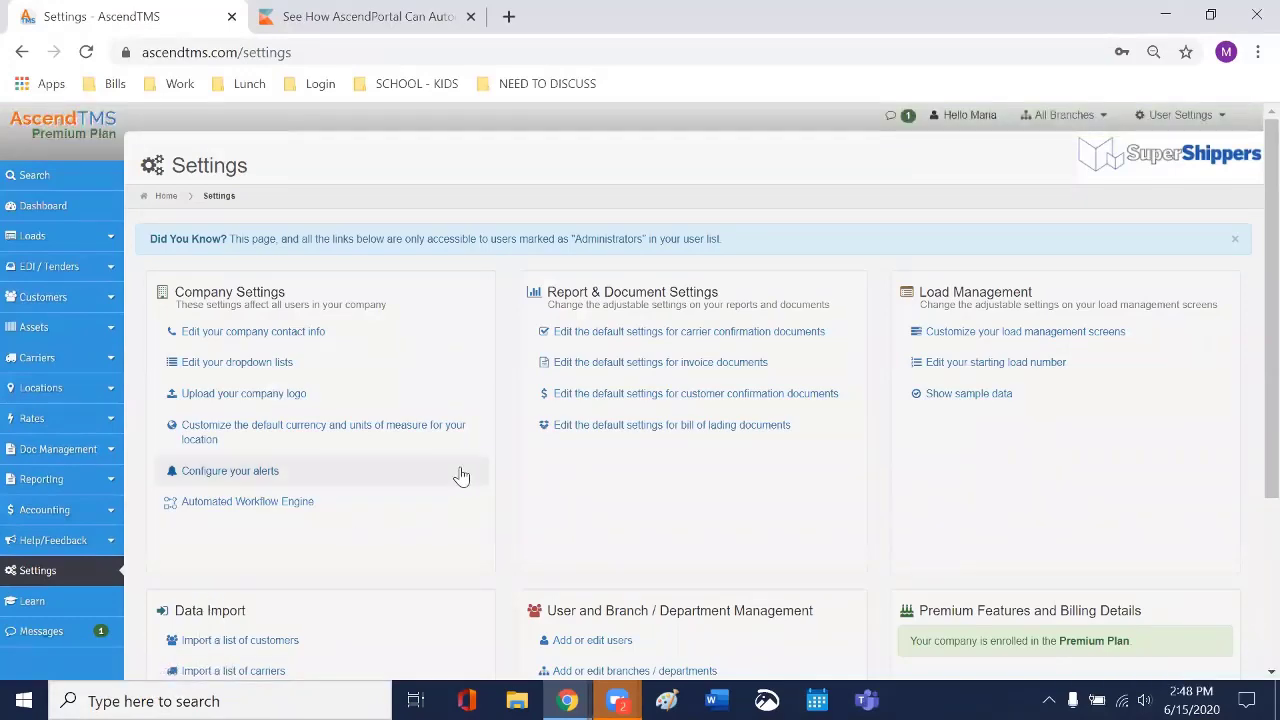
scroll(460, 483, down, 2)
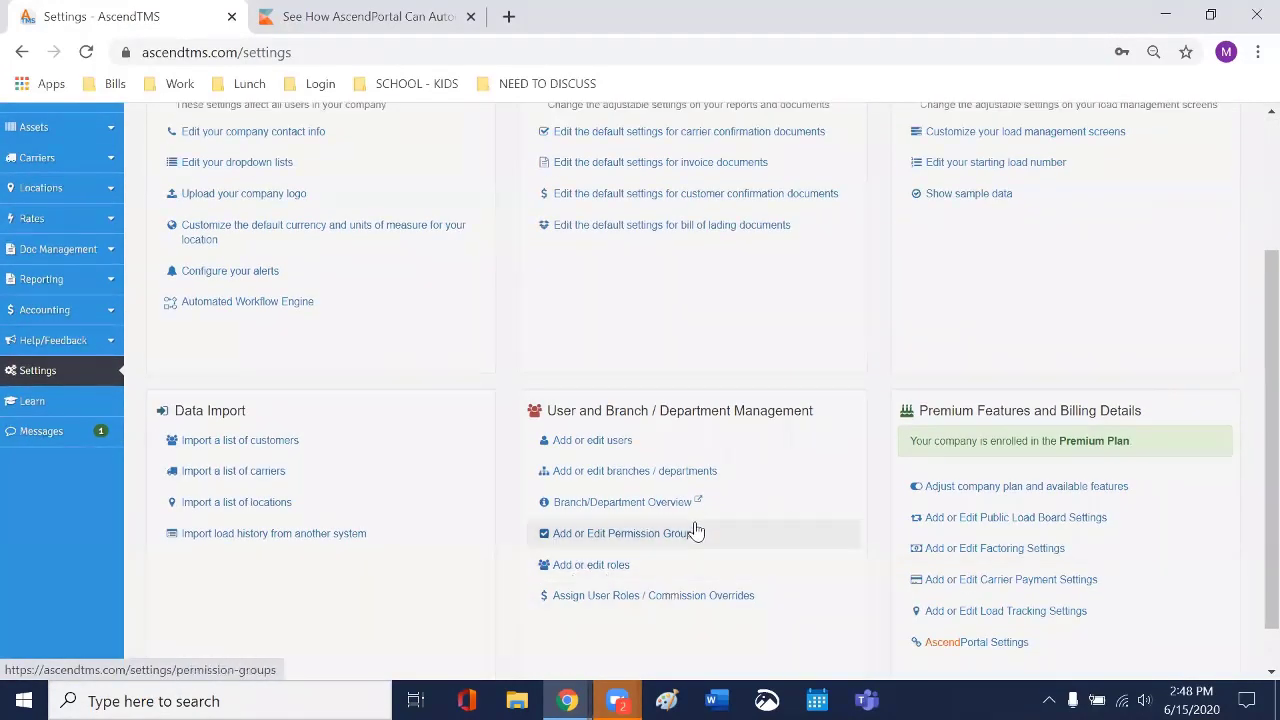
scroll(697, 532, down, 1)
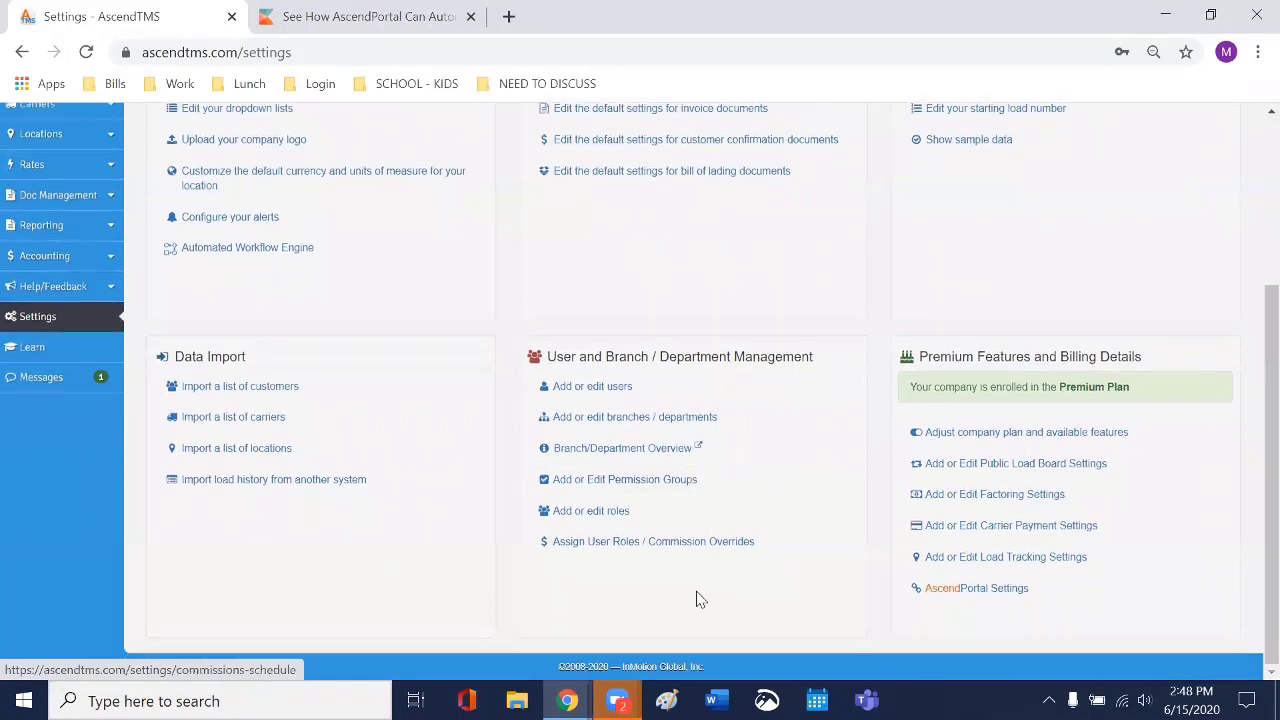
click(660, 548)
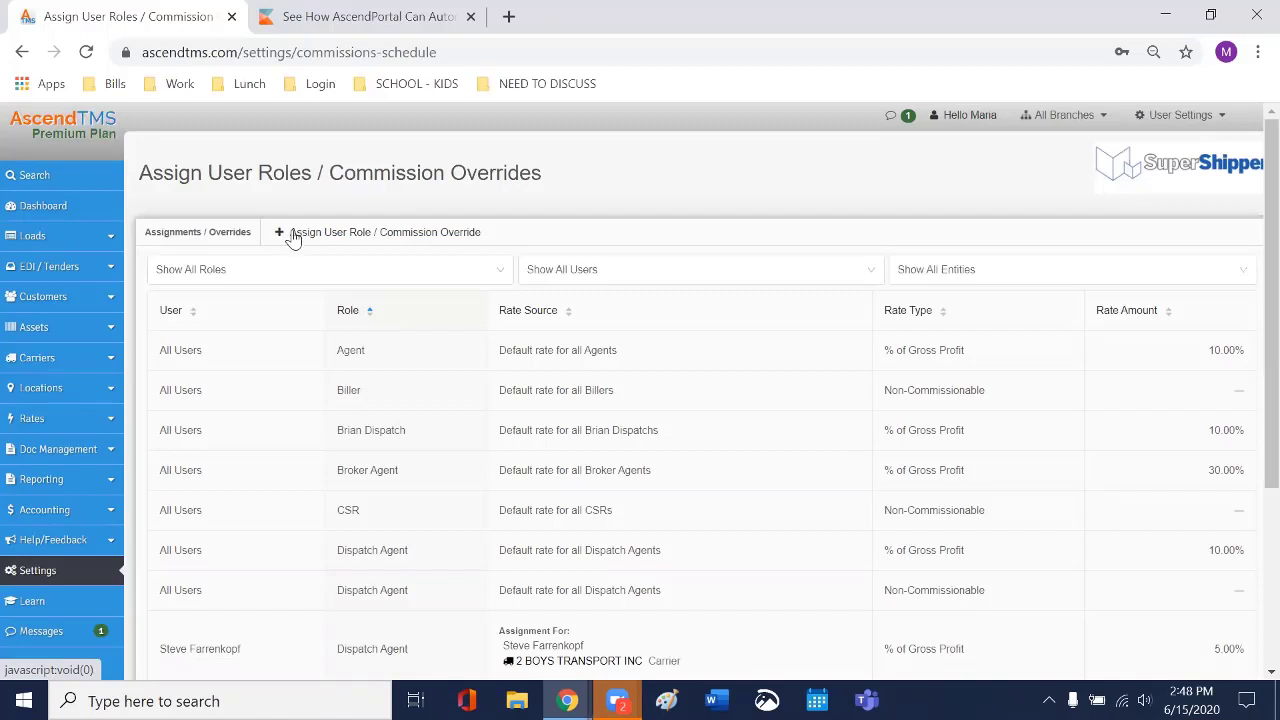
scroll(641, 338, down, 3)
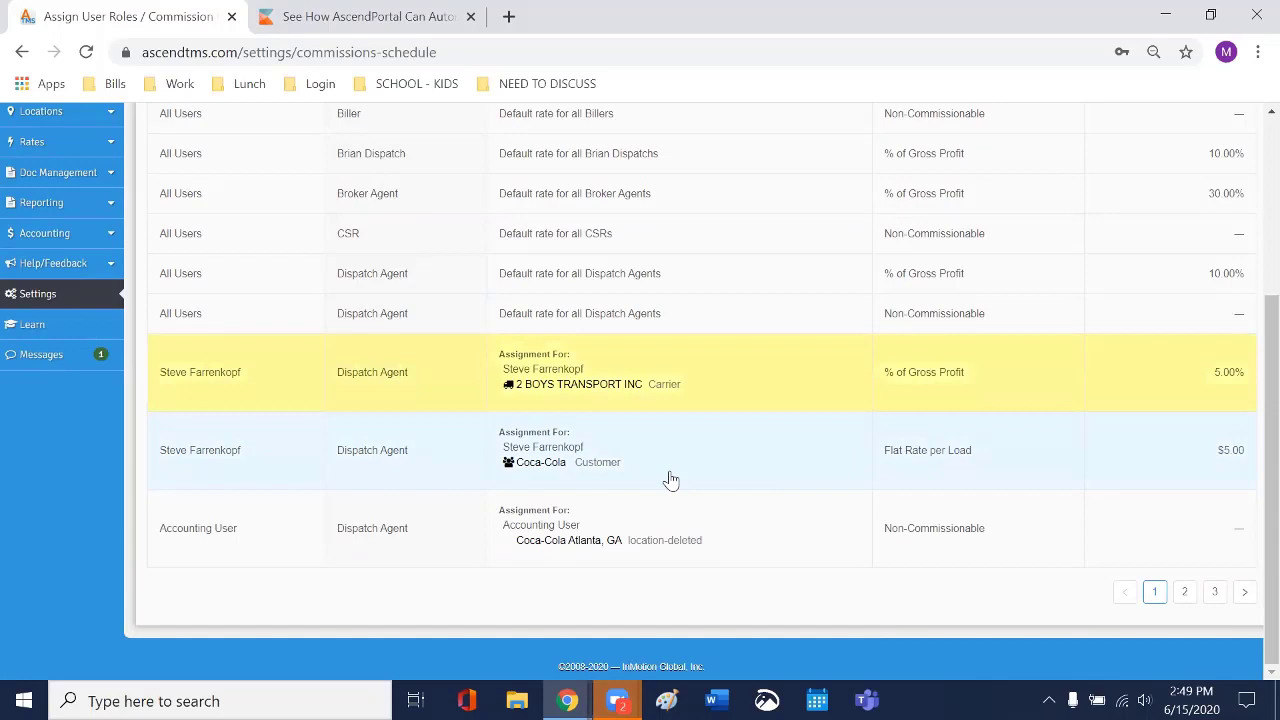
scroll(670, 480, up, 3)
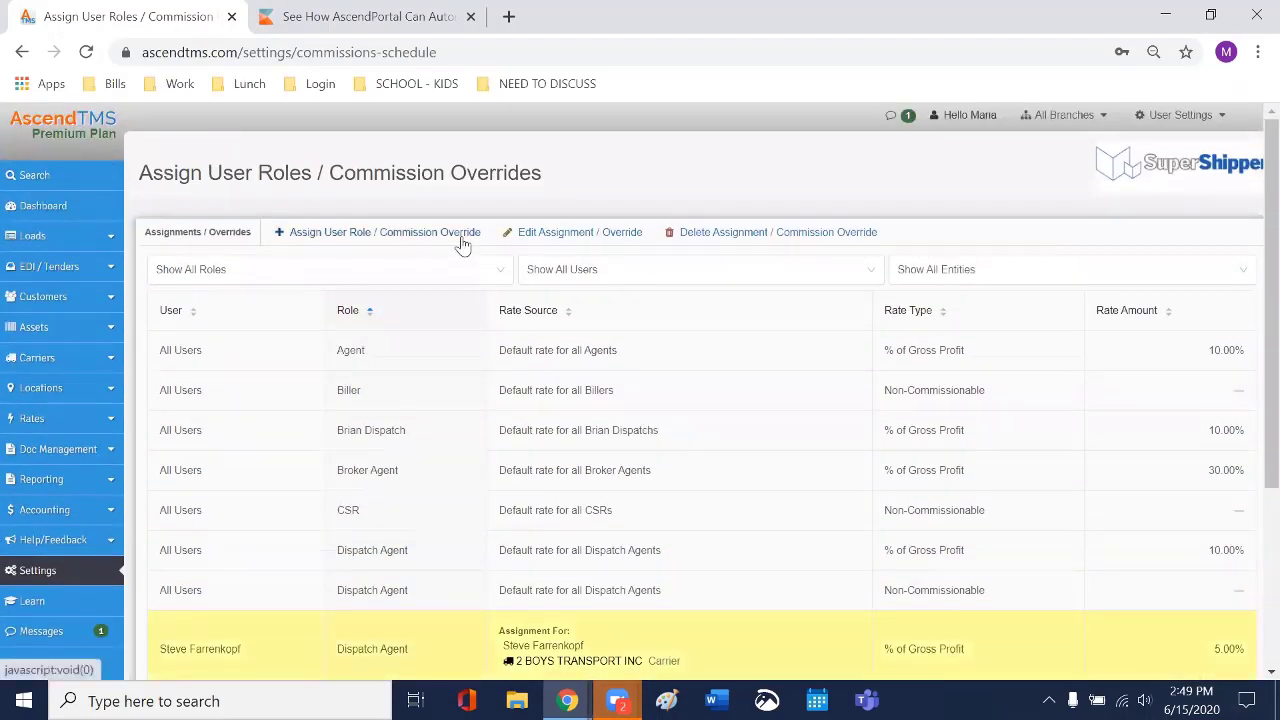
Step: Draft a new role assignment giving the signed-in user the Sales Agent role for the customer Coca-Cola
click(352, 238)
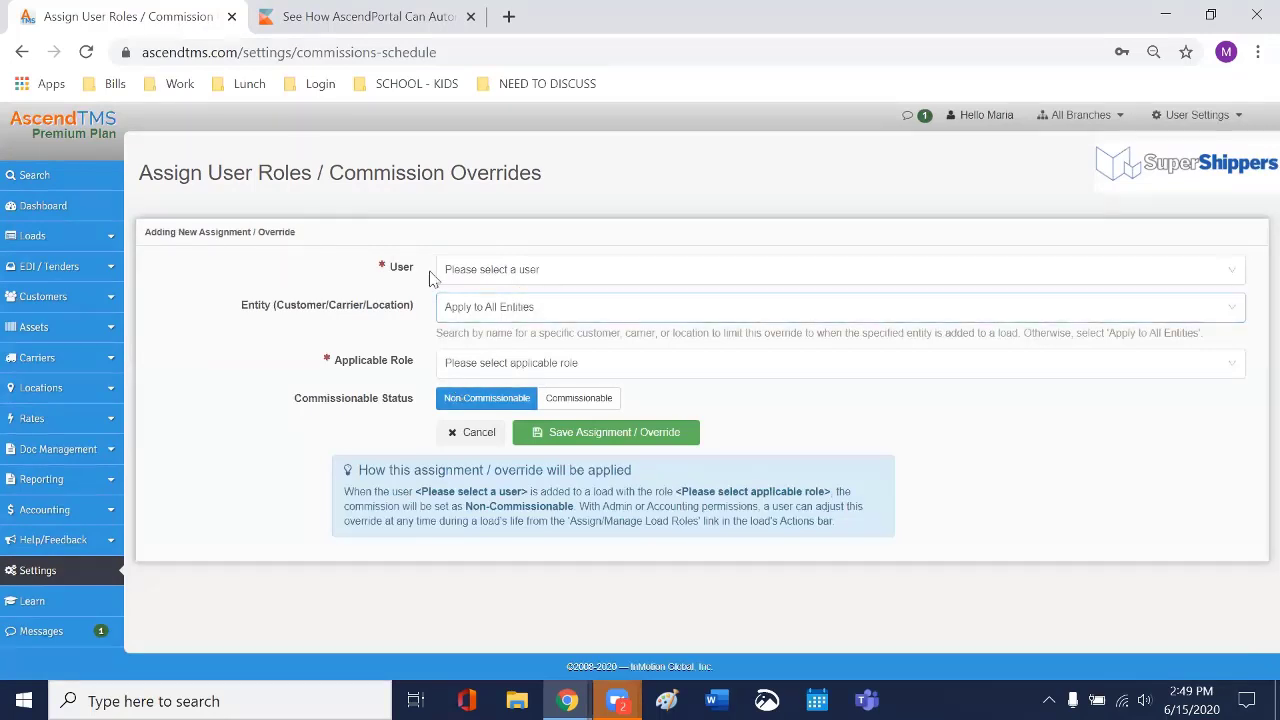
click(480, 268)
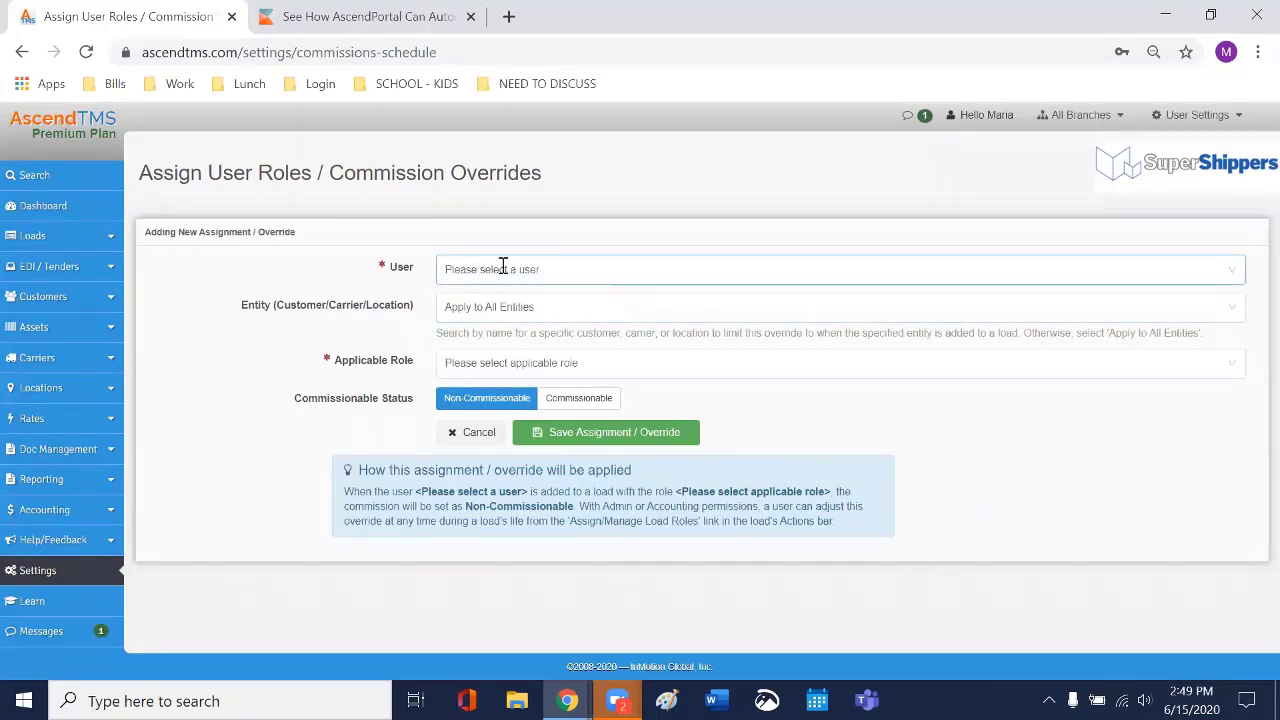
click(503, 268)
text(mar)
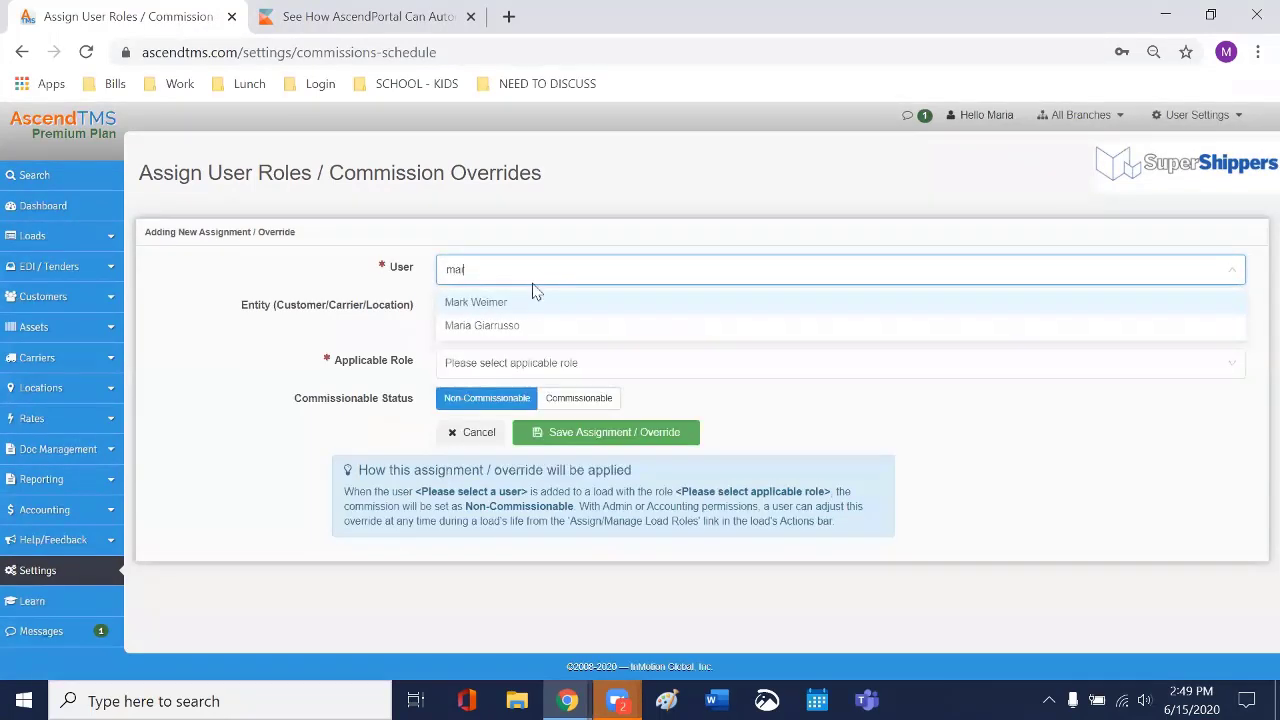
click(515, 327)
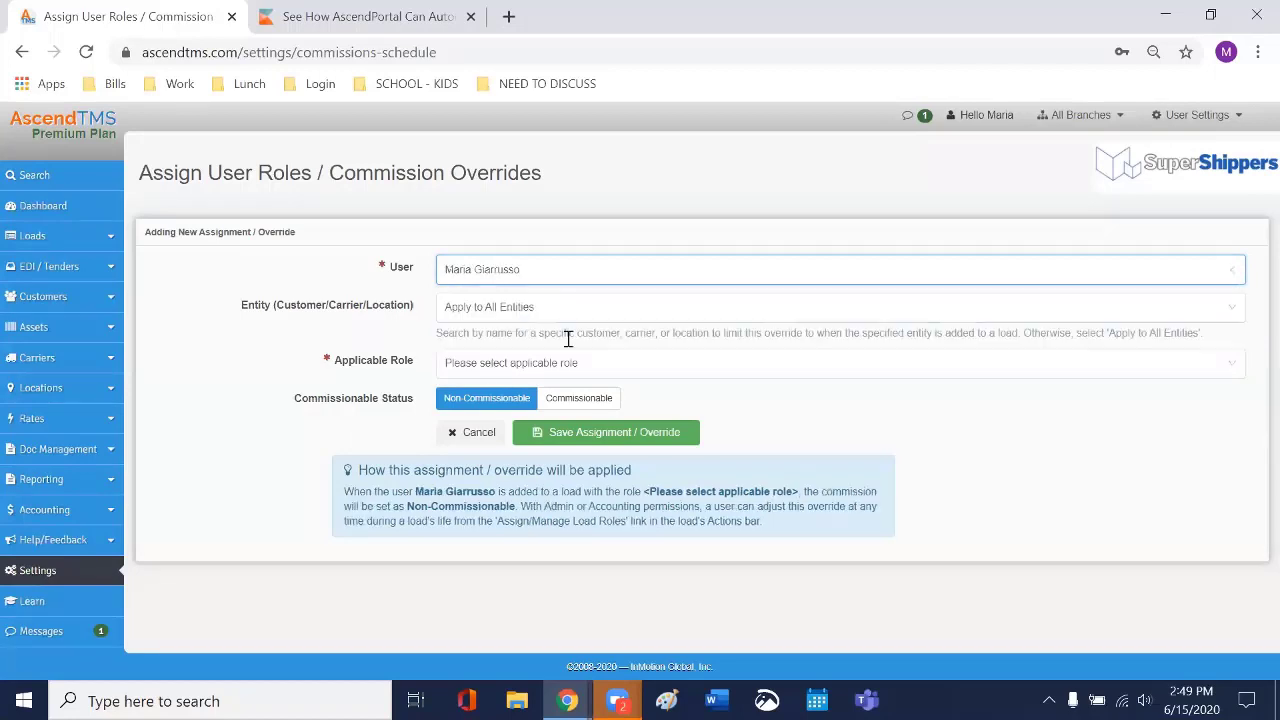
click(466, 307)
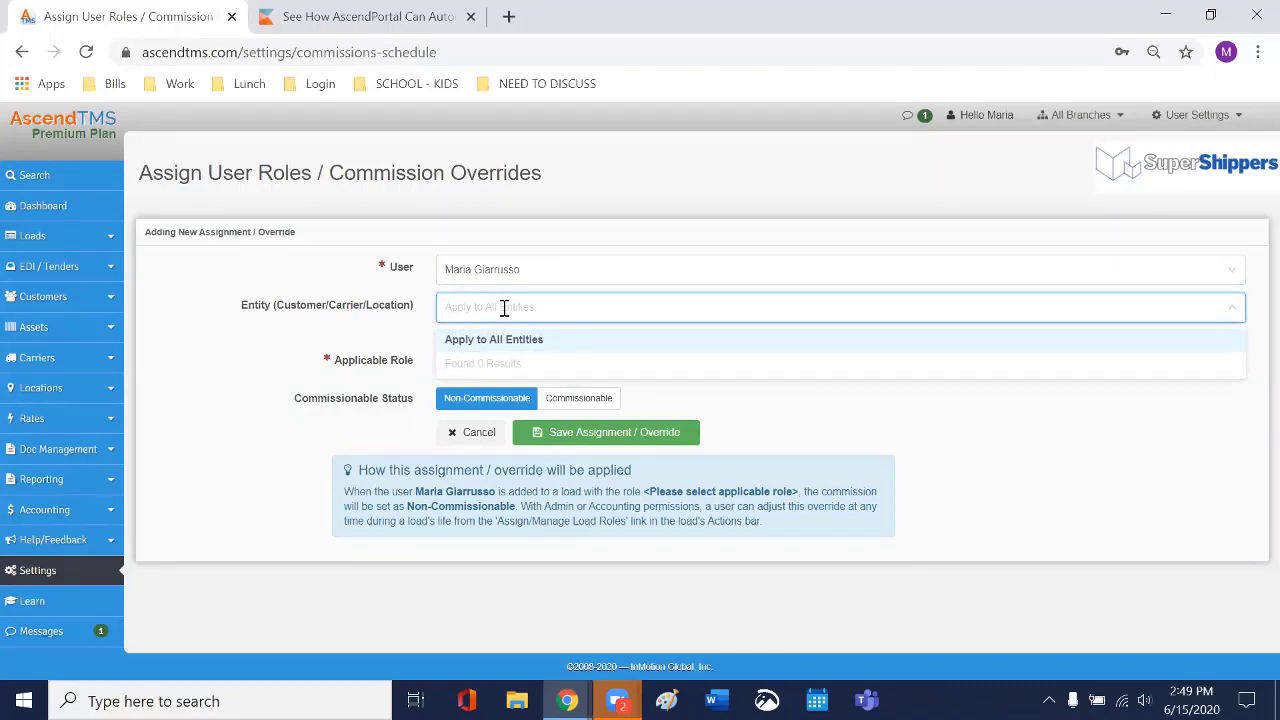
text(Coca-Cola)
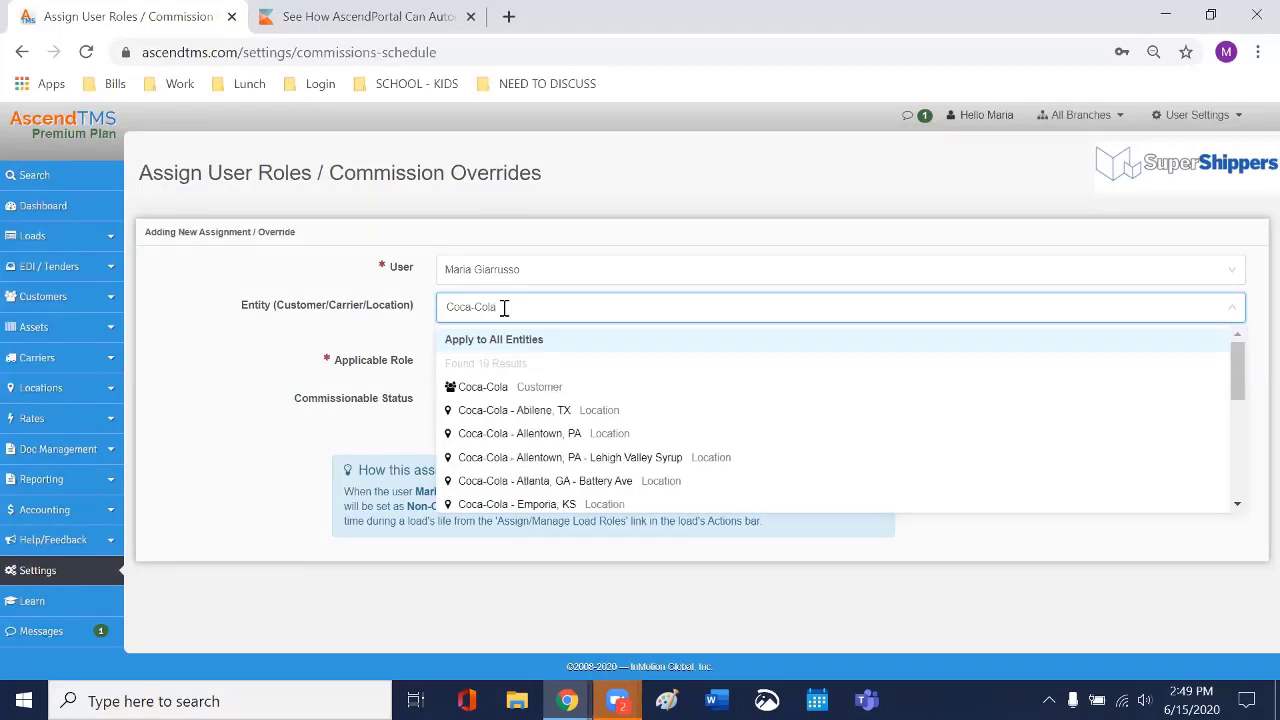
click(505, 390)
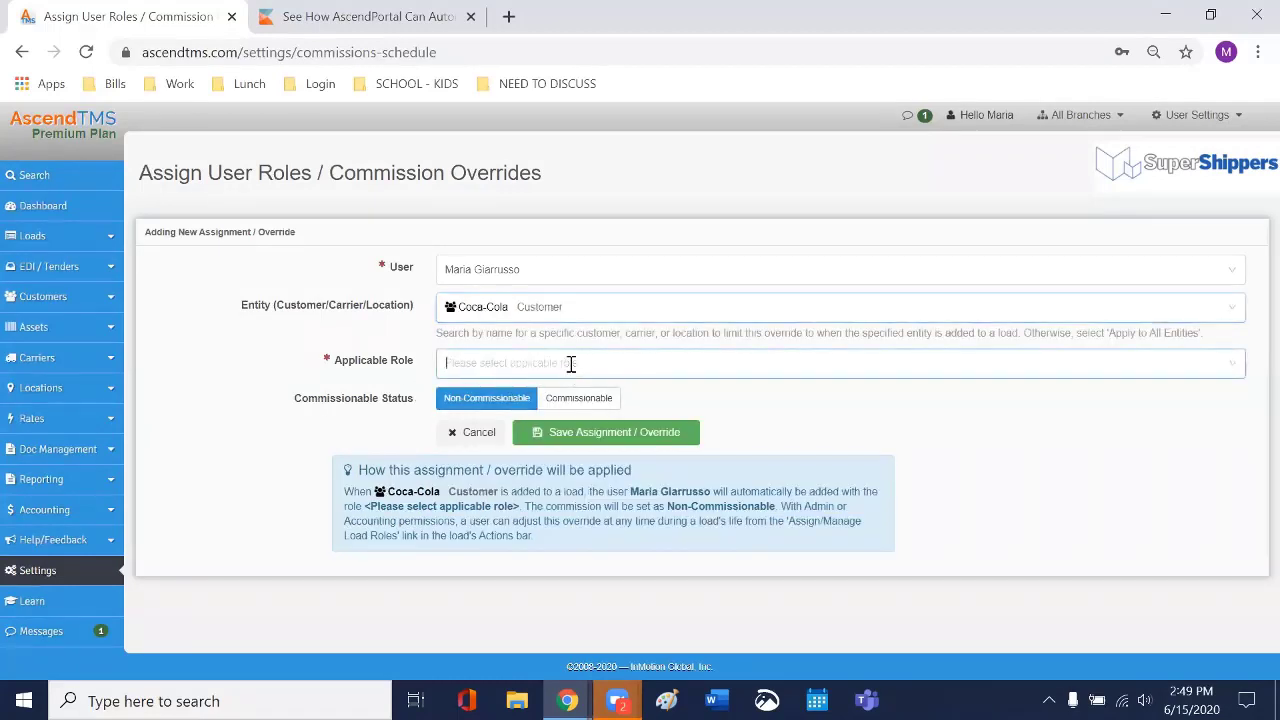
click(570, 364)
click(515, 419)
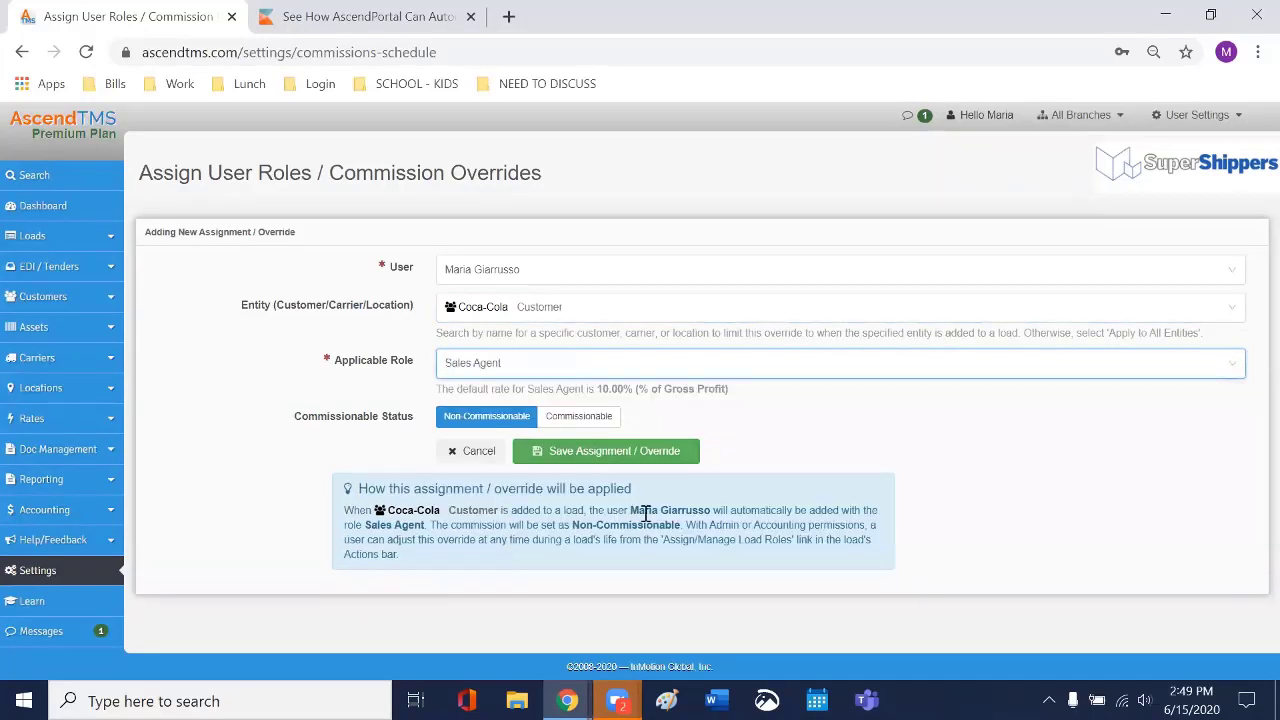
Step: Make the drafted override commissionable at 10 % of Gross Profit, and discard it without saving
click(570, 417)
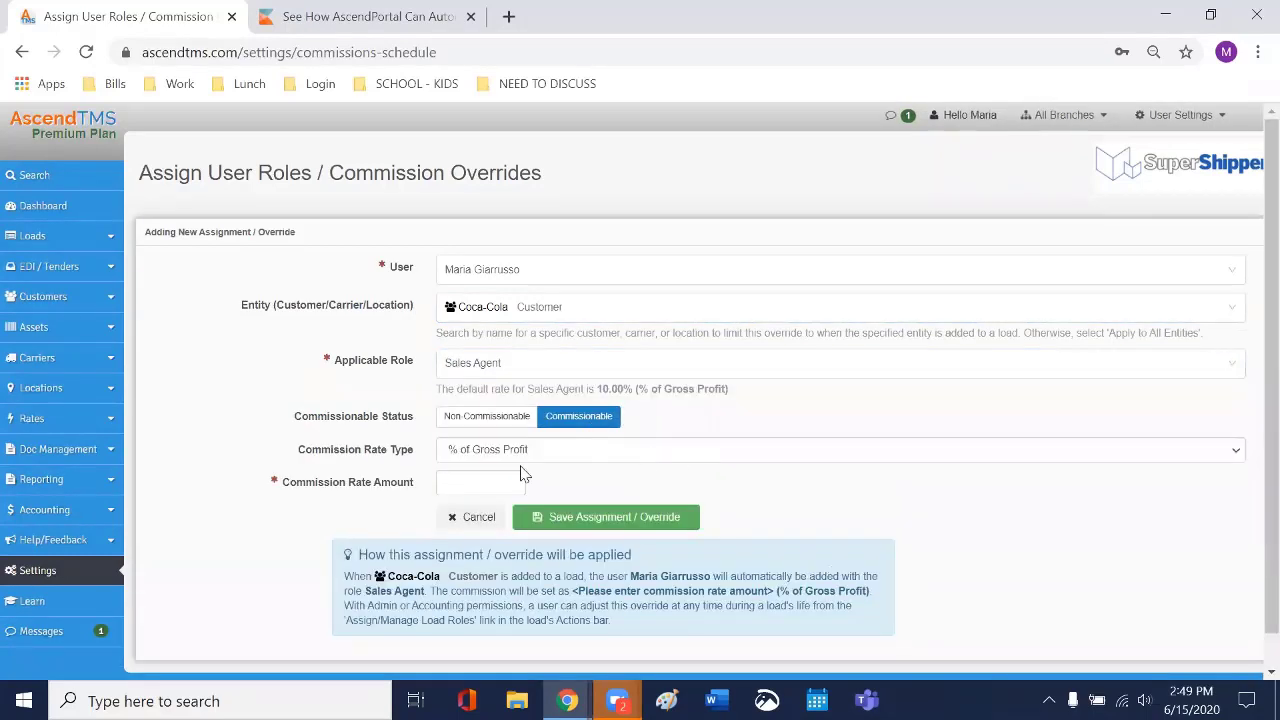
click(583, 452)
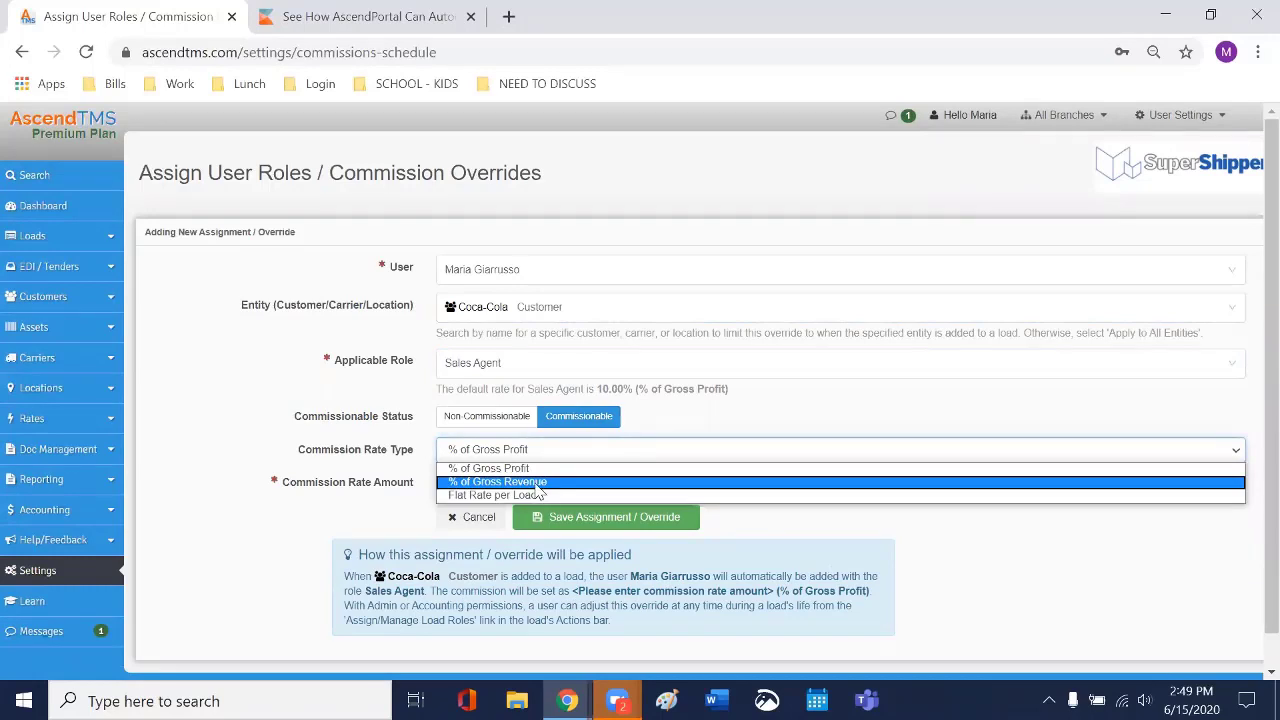
click(490, 468)
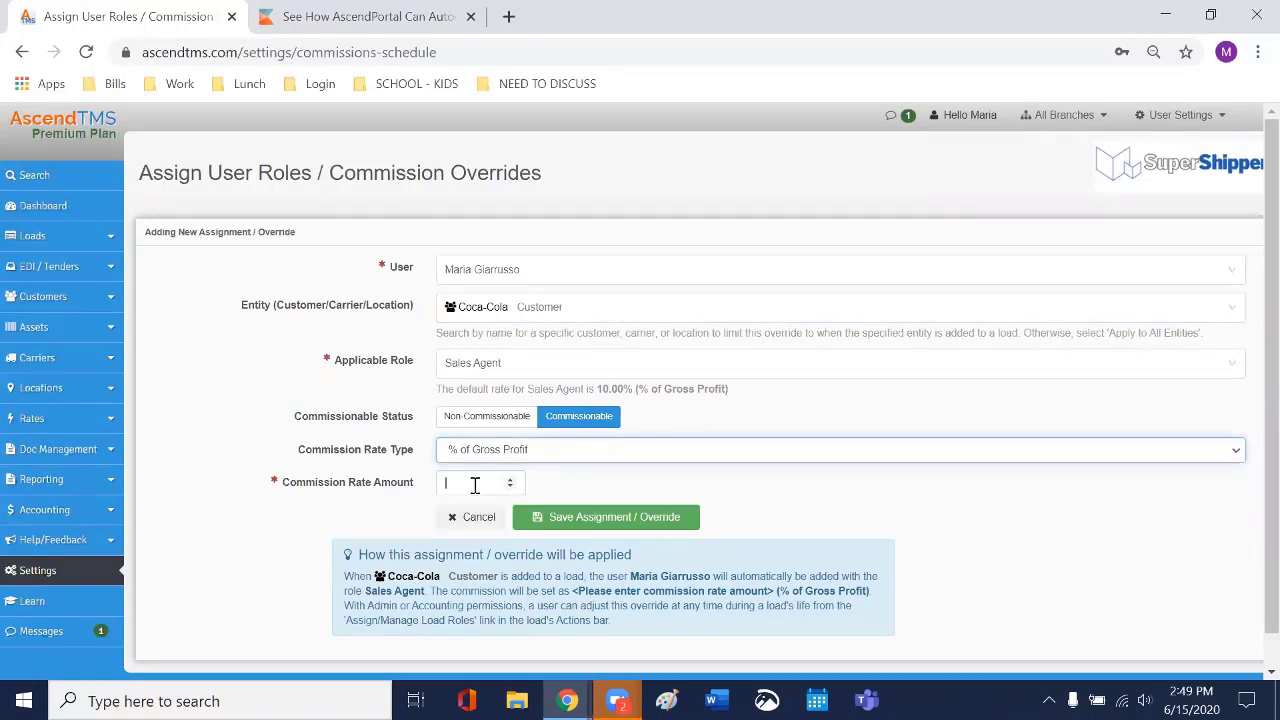
click(477, 486)
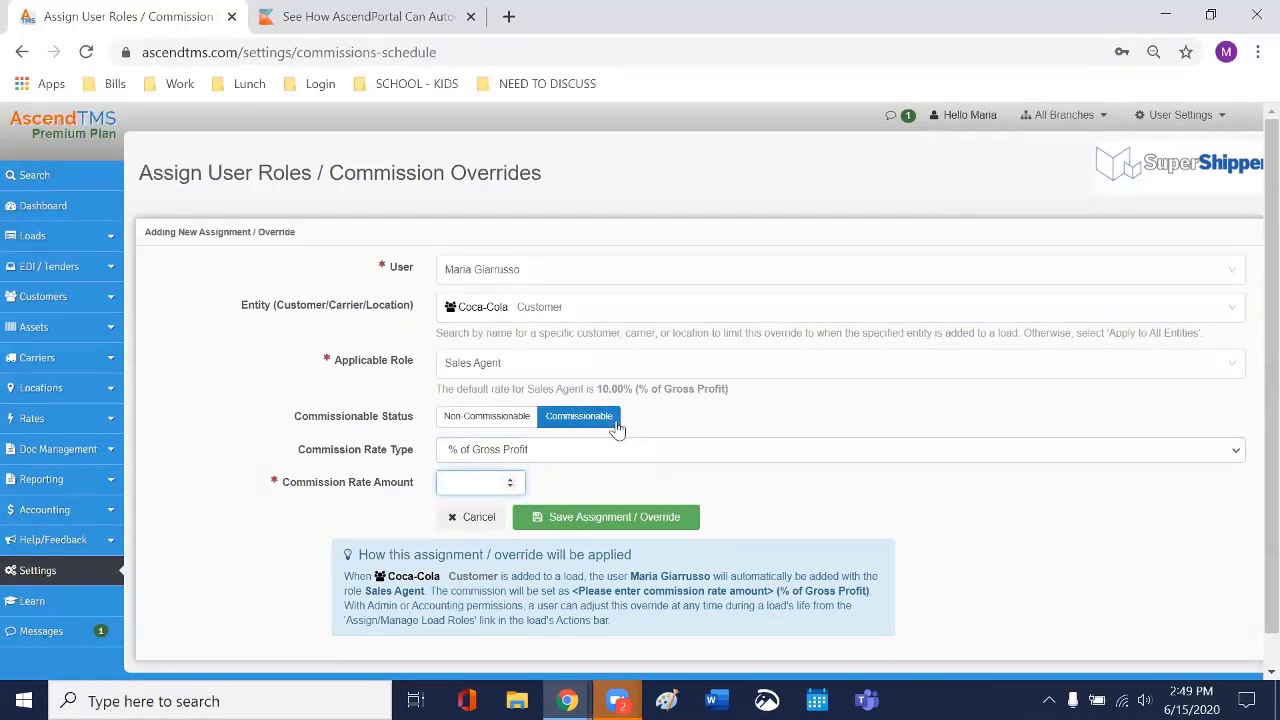
text(10)
scroll(850, 545, down, 1)
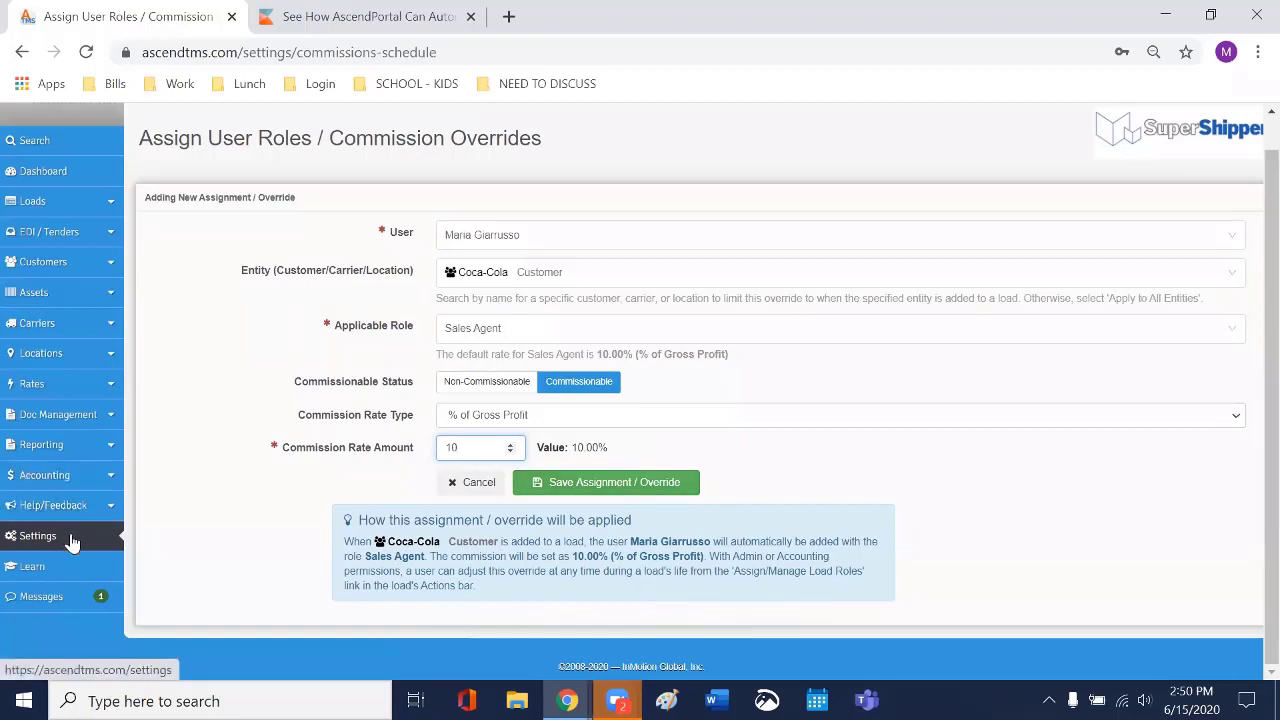
click(448, 484)
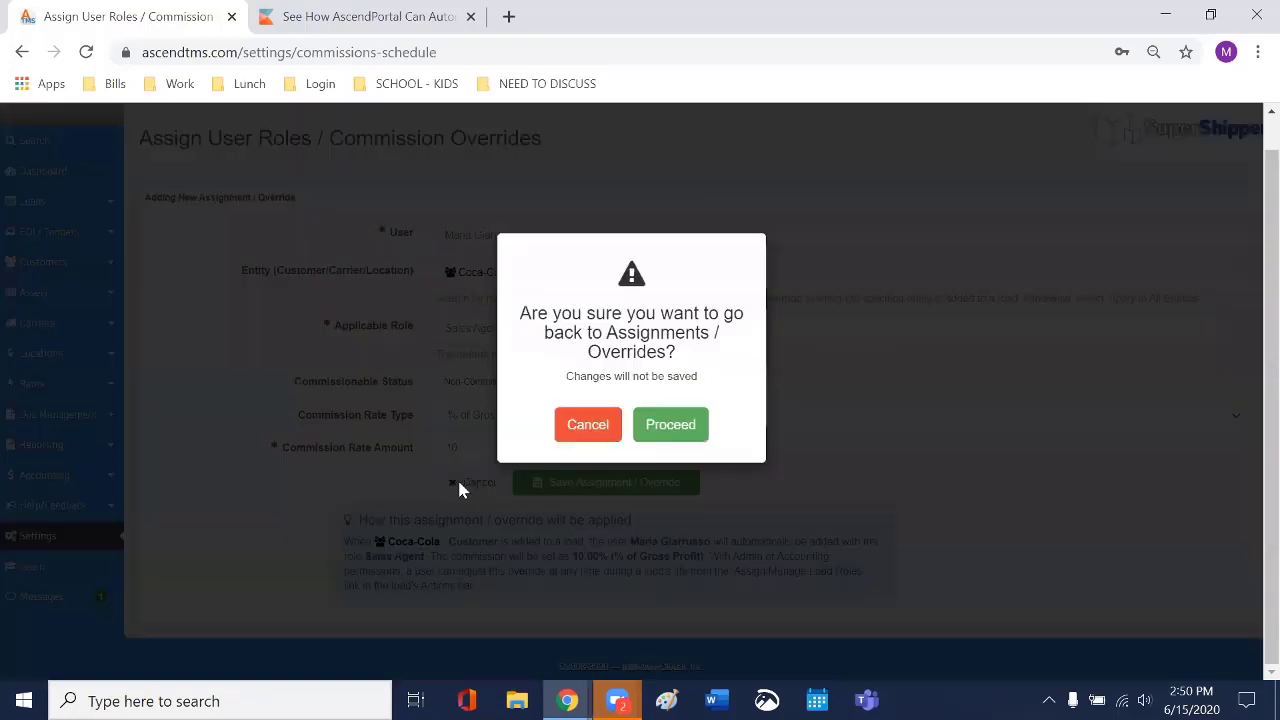
click(671, 426)
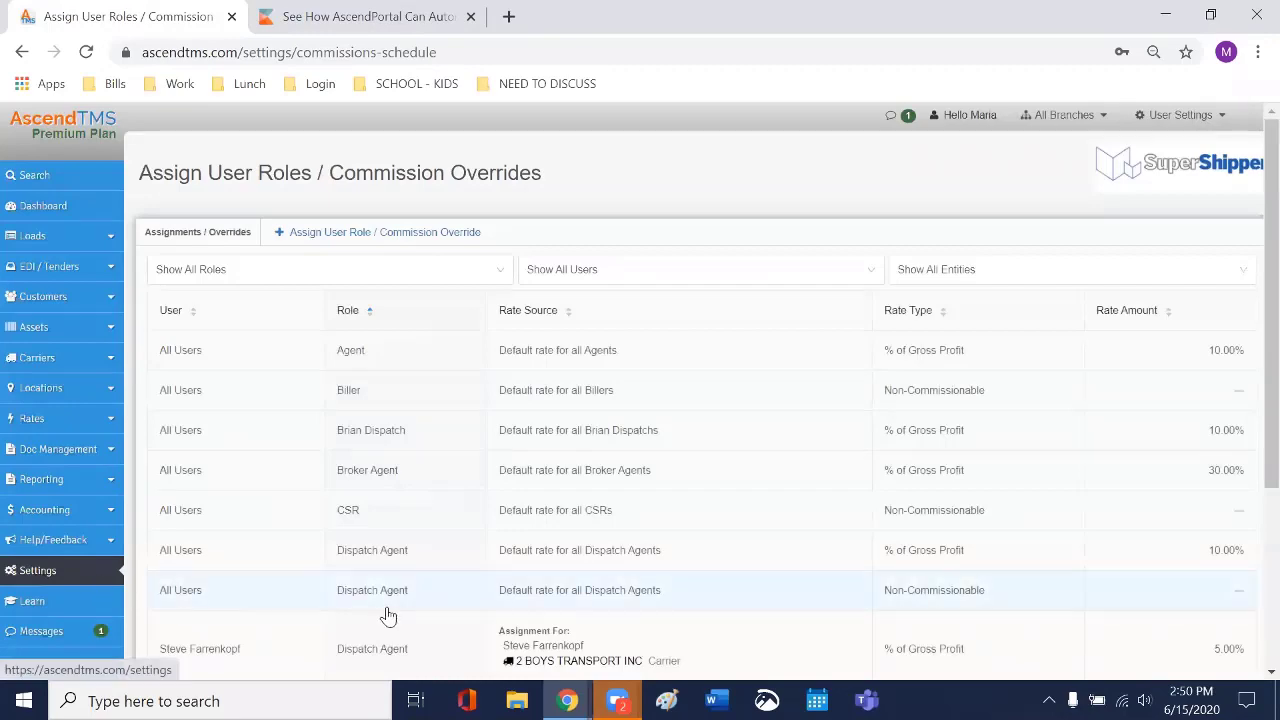
Step: Return to the settings page, open the company plan and available features, and expand the plan comparison
click(12, 569)
scroll(810, 484, down, 3)
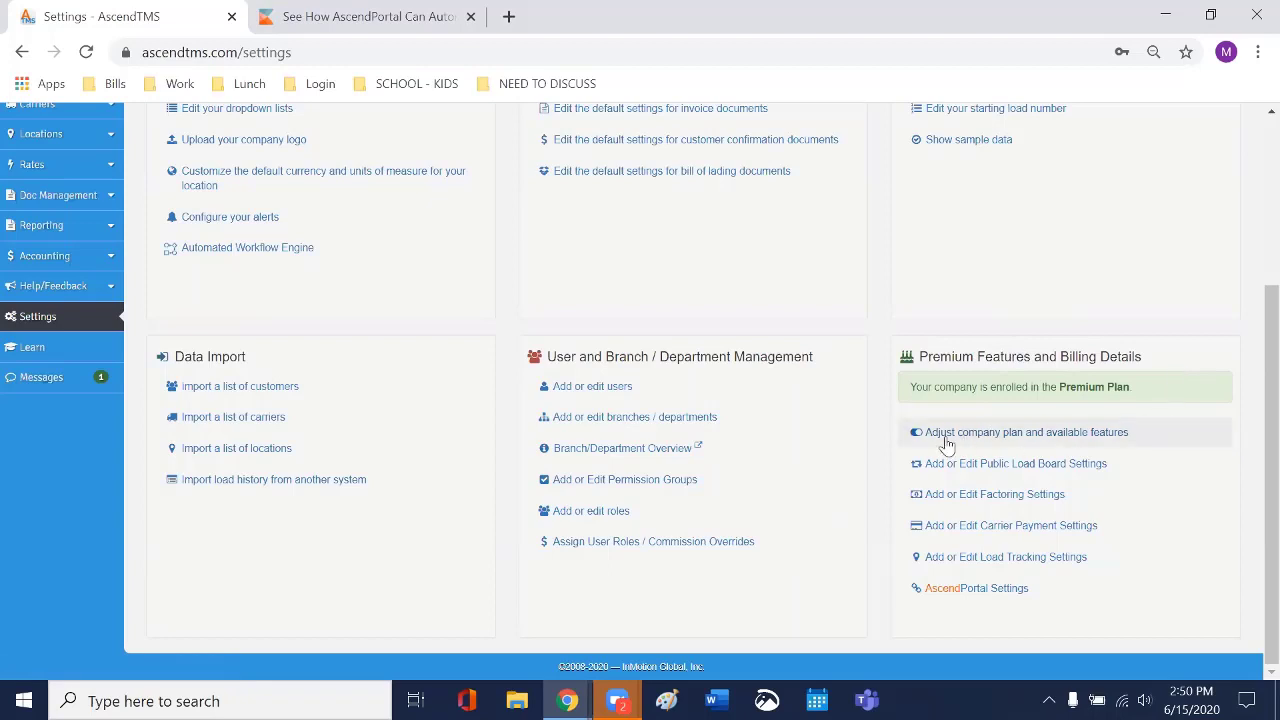
click(1008, 440)
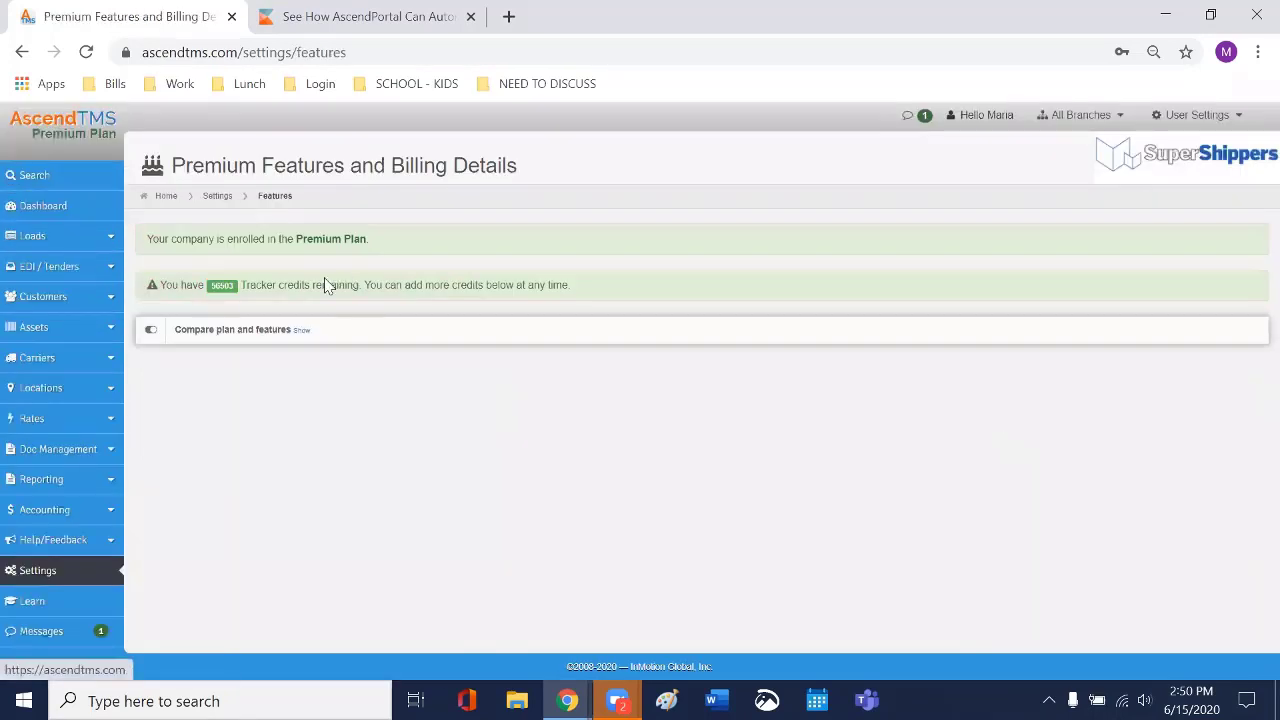
click(301, 330)
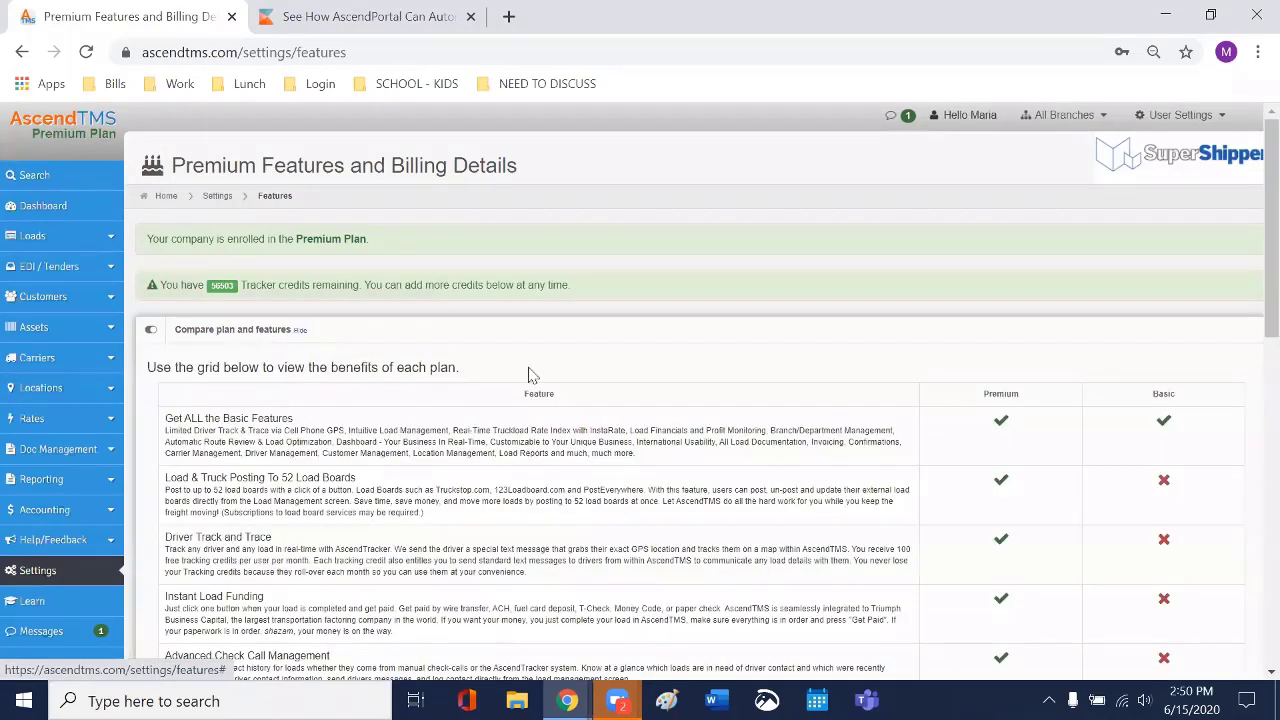
Step: Examine which features, user limits and prices the Premium and Basic plans include in the comparison grid
scroll(814, 137, down, 1)
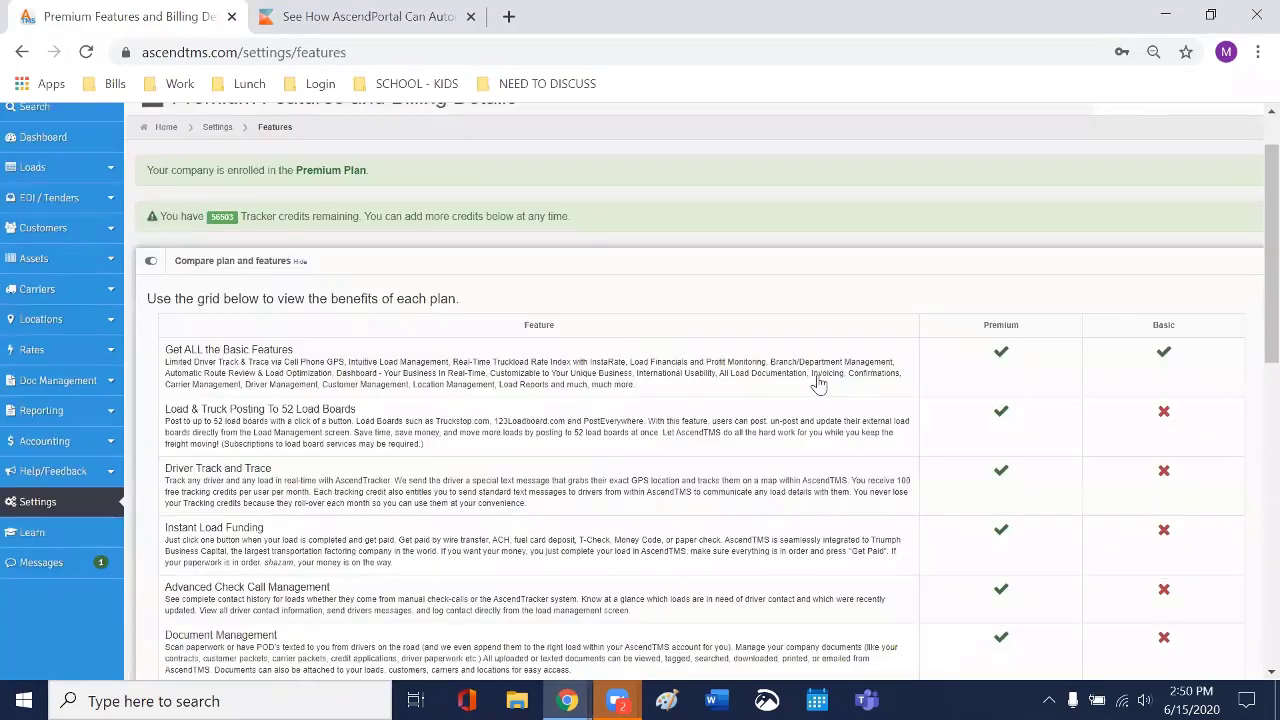
scroll(1097, 413, down, 1)
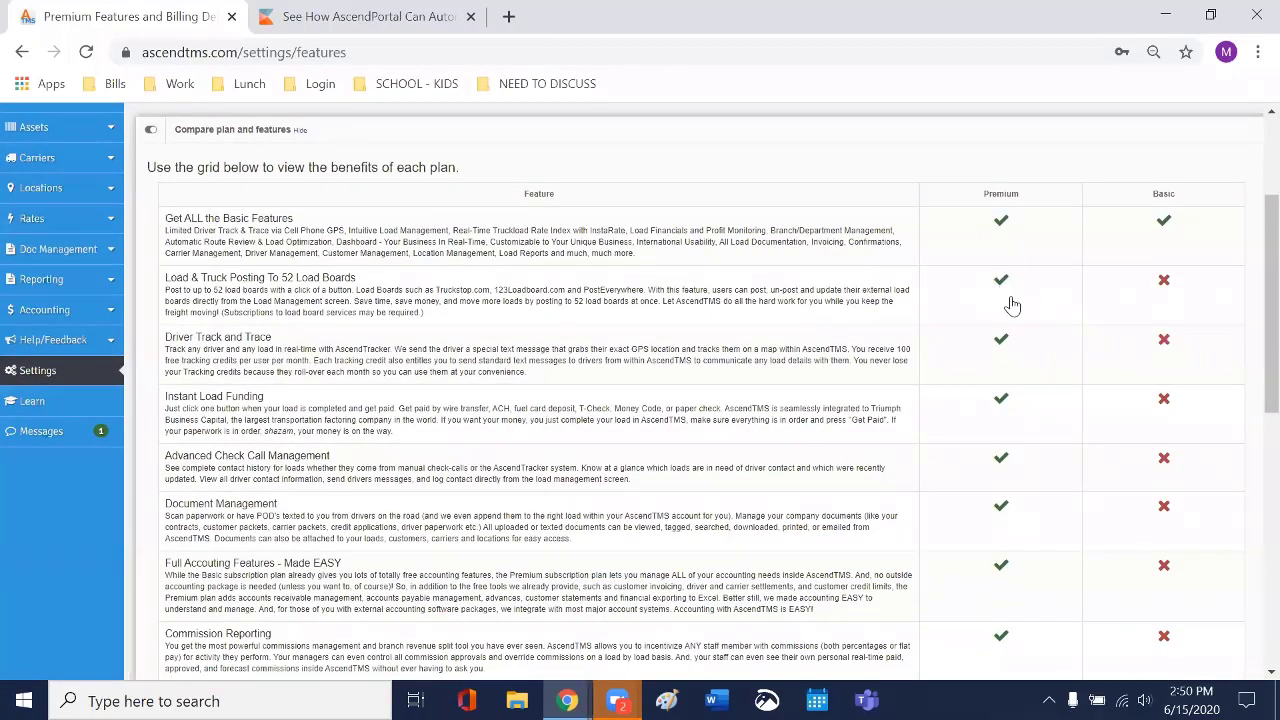
scroll(1009, 303, down, 2)
scroll(1043, 309, up, 2)
scroll(1053, 378, down, 1)
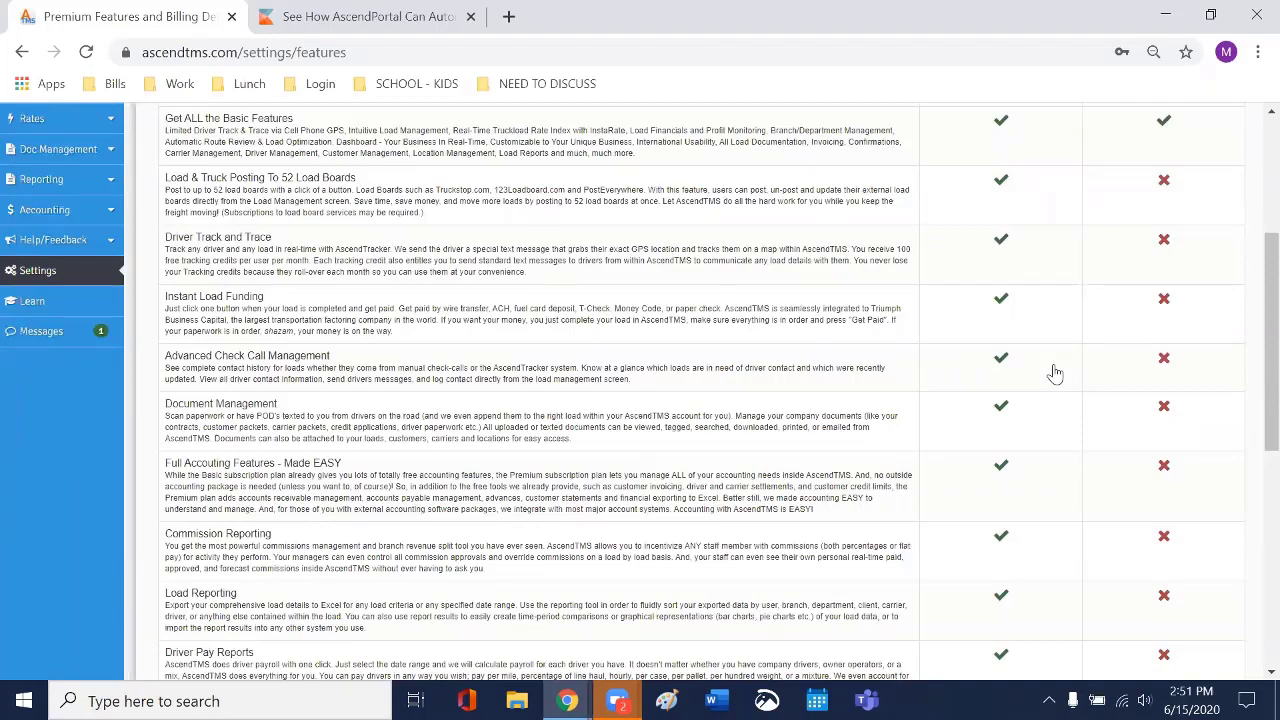
scroll(1063, 405, down, 3)
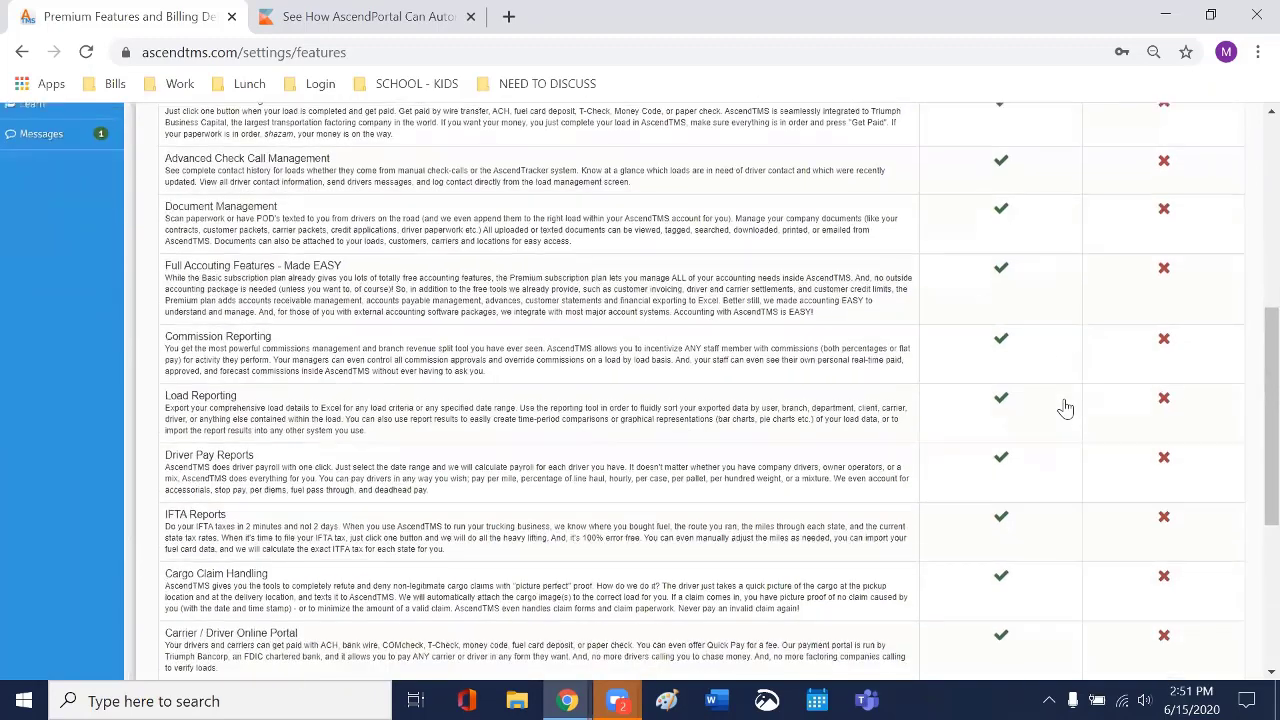
scroll(1065, 410, down, 3)
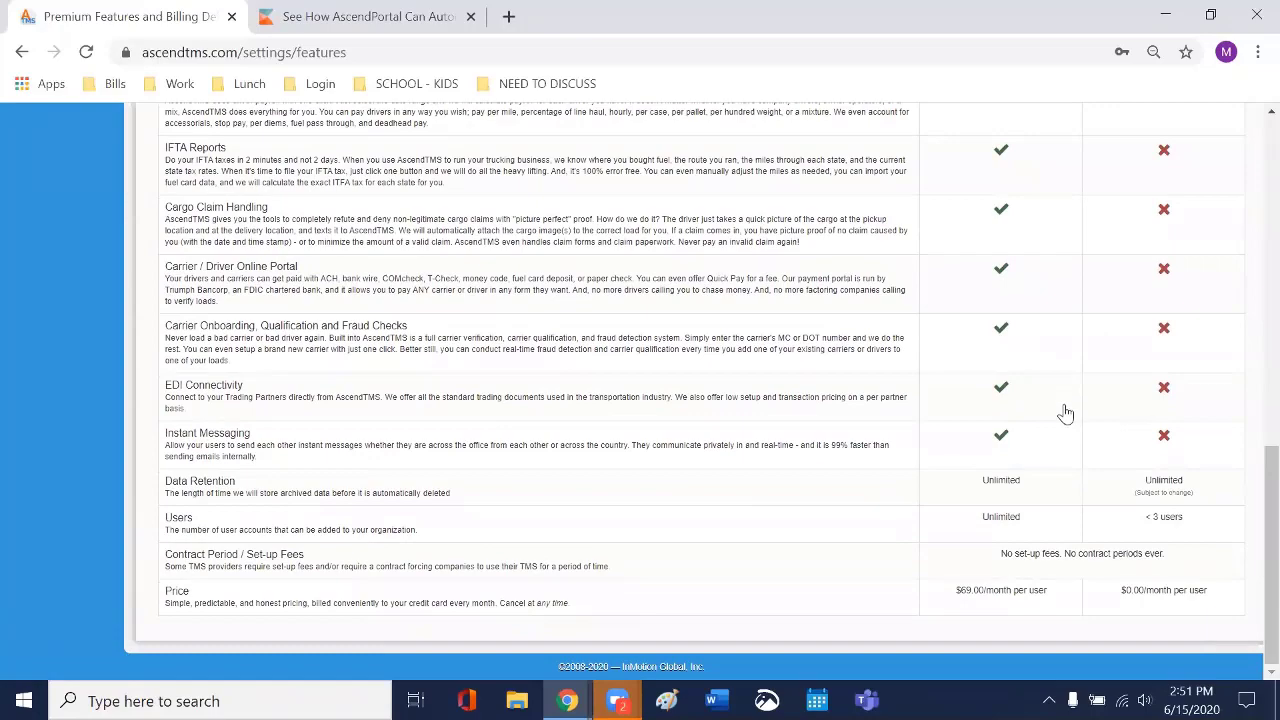
scroll(1065, 412, up, 1)
scroll(1065, 412, up, 5)
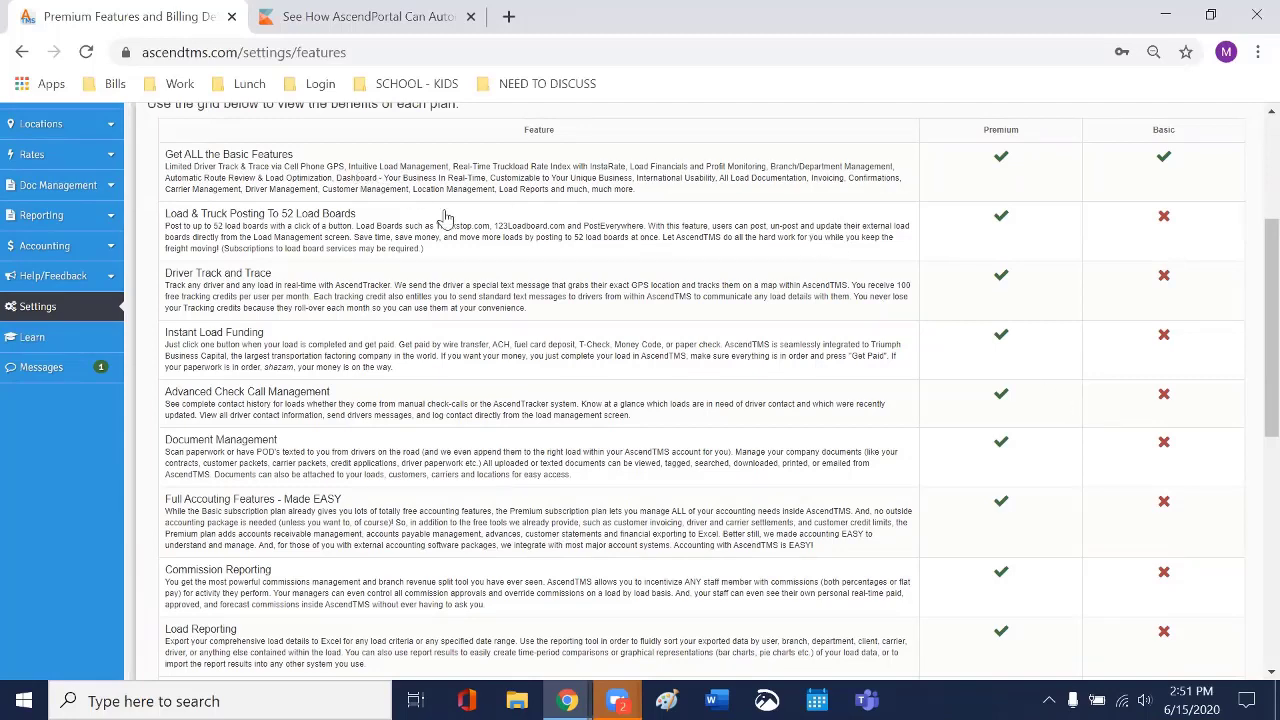
scroll(445, 213, up, 2)
scroll(445, 213, down, 1)
scroll(550, 220, up, 1)
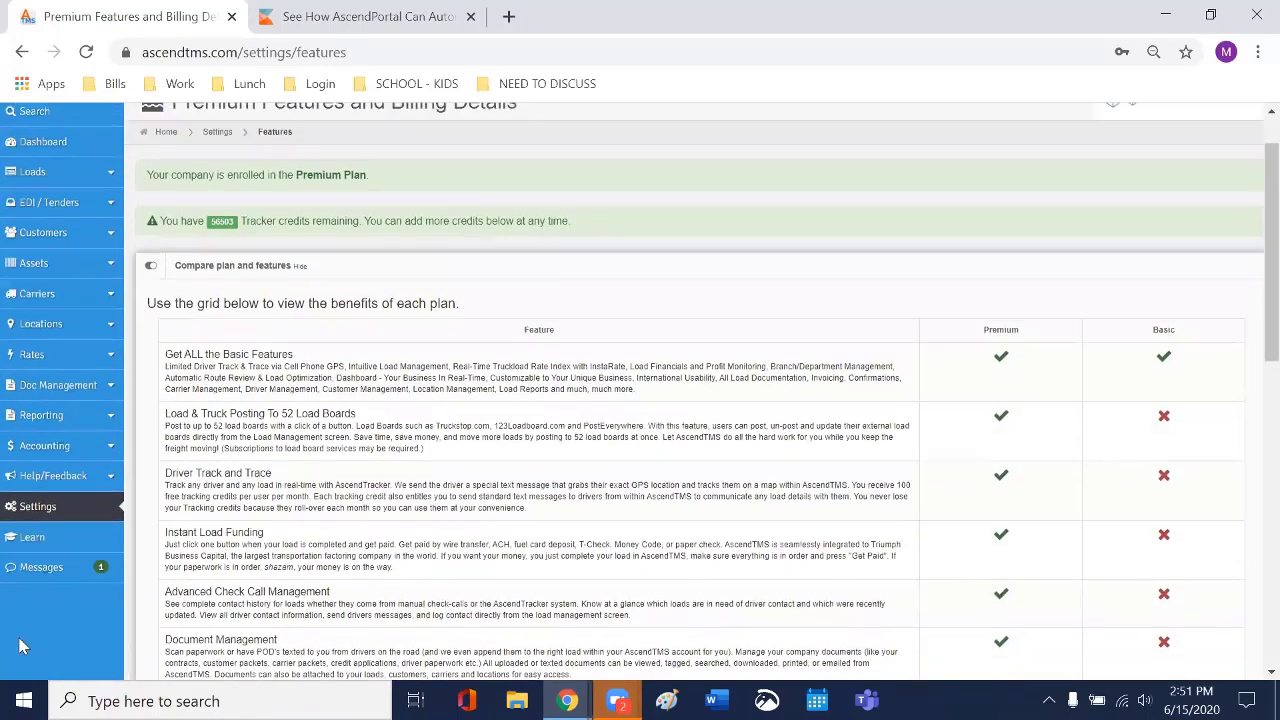
Step: Go back to the settings page and open the organization's public load board settings
click(73, 514)
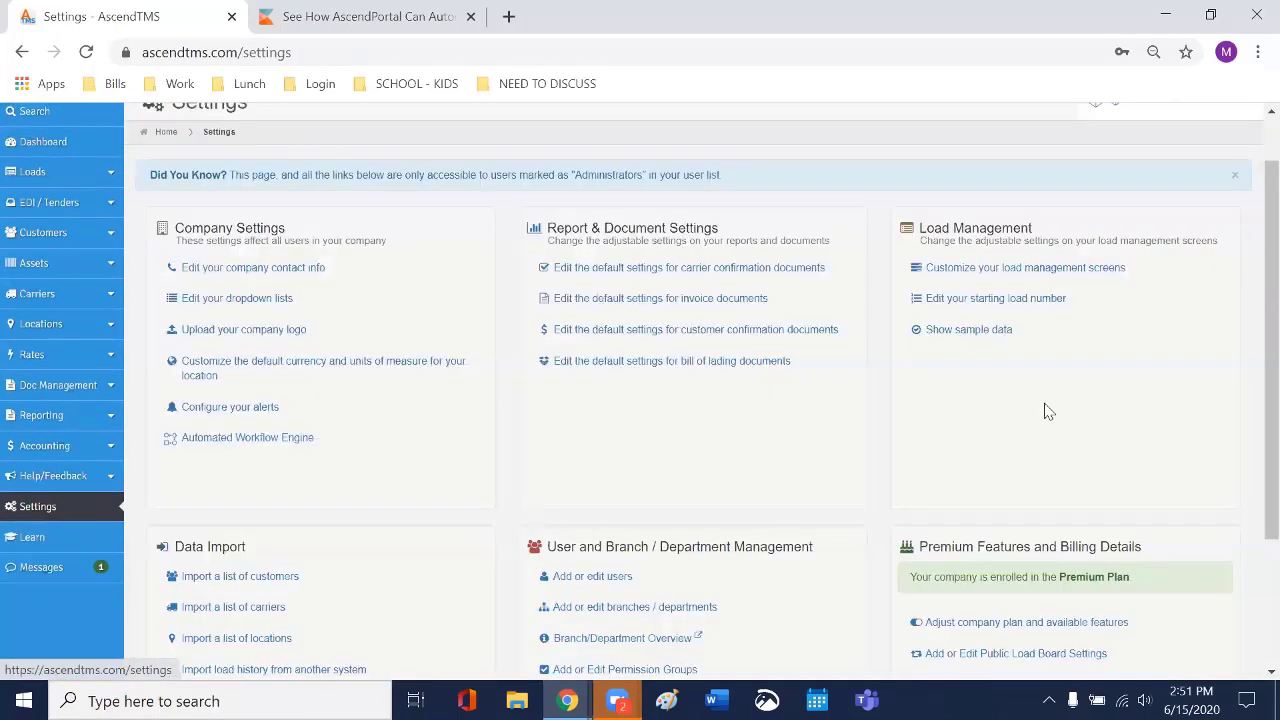
scroll(1046, 409, down, 3)
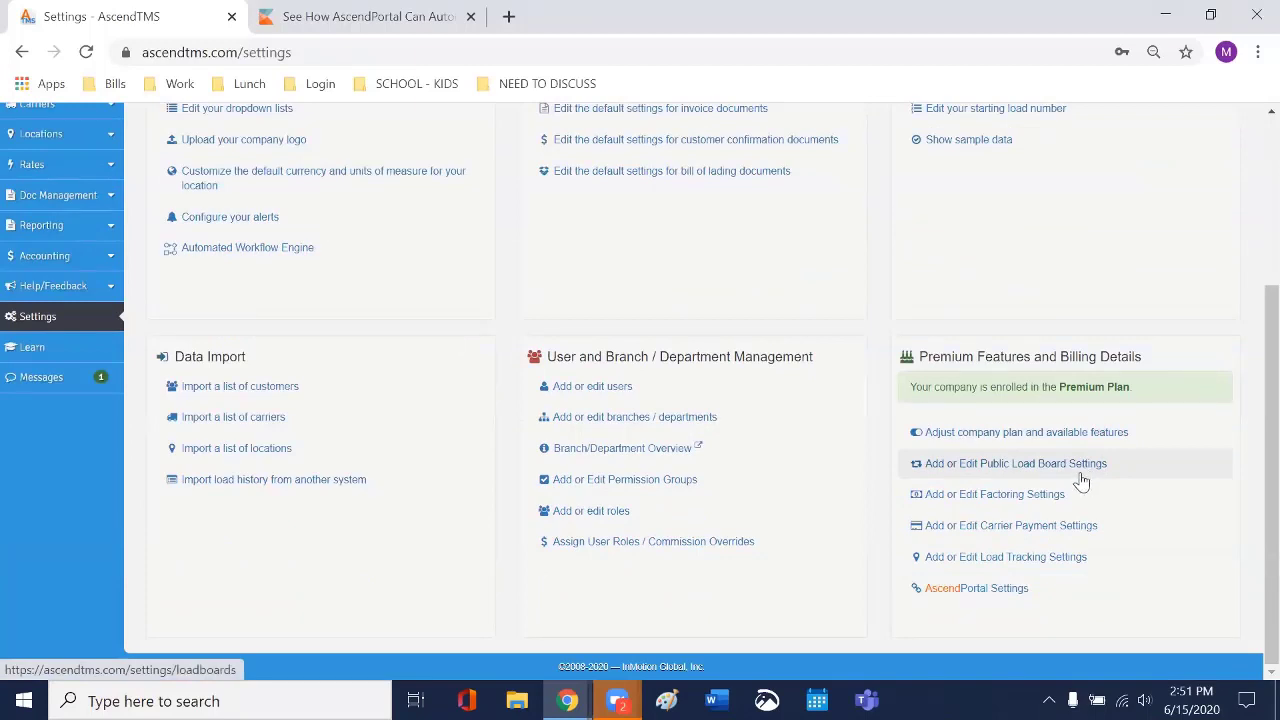
click(1003, 466)
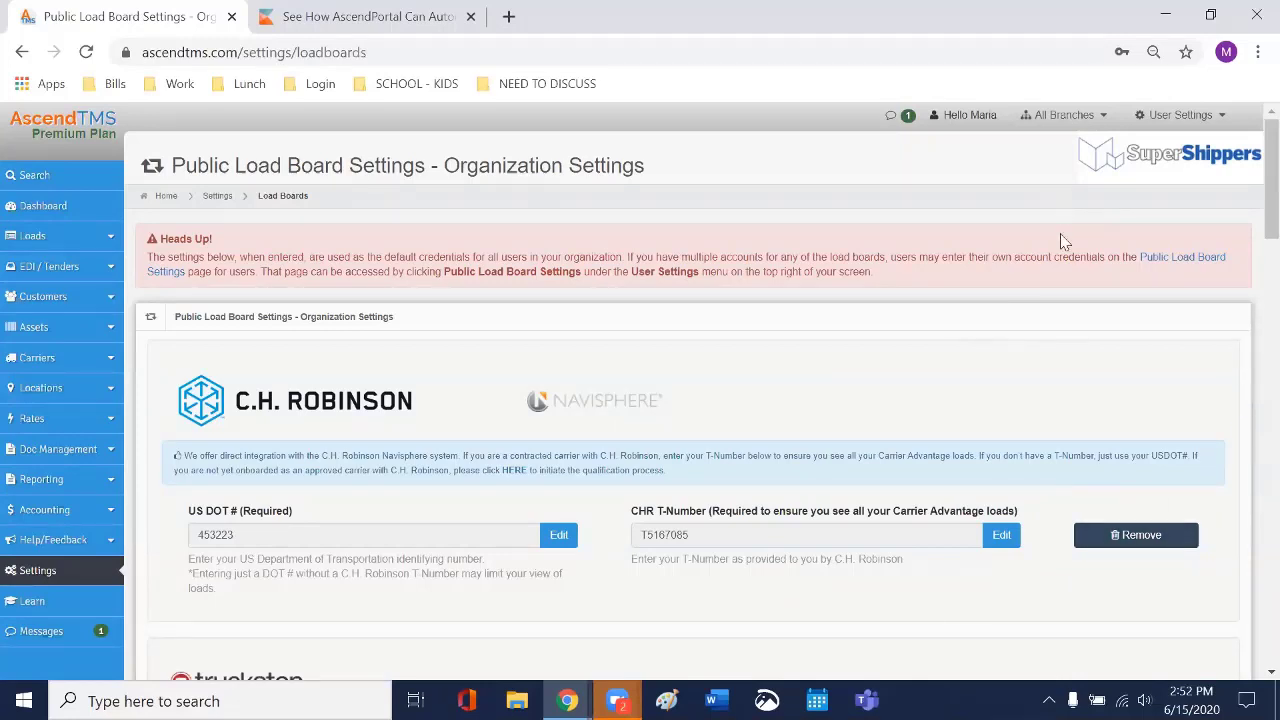
Step: Review the C.H. Robinson, Truckstop and DAT credentials, and highlight DAT's note about calling to have the DAT Connexion flag turned on
scroll(1063, 243, down, 2)
scroll(468, 172, down, 1)
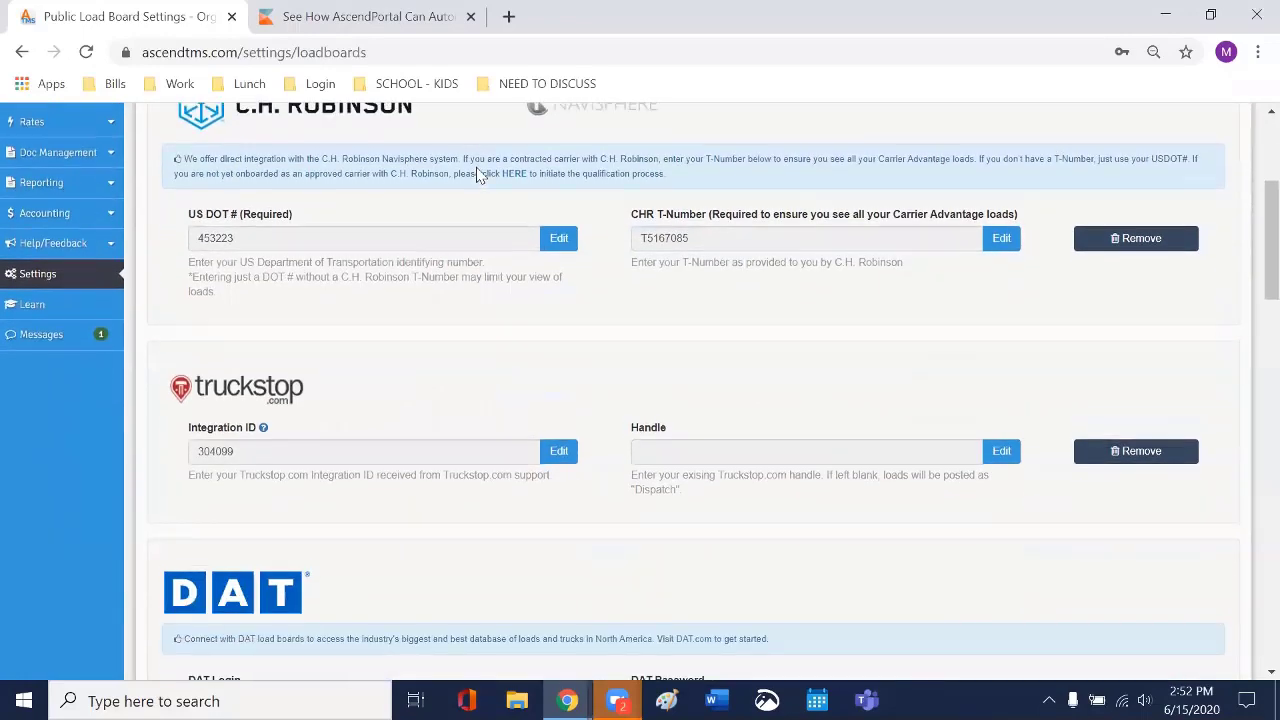
scroll(475, 263, down, 3)
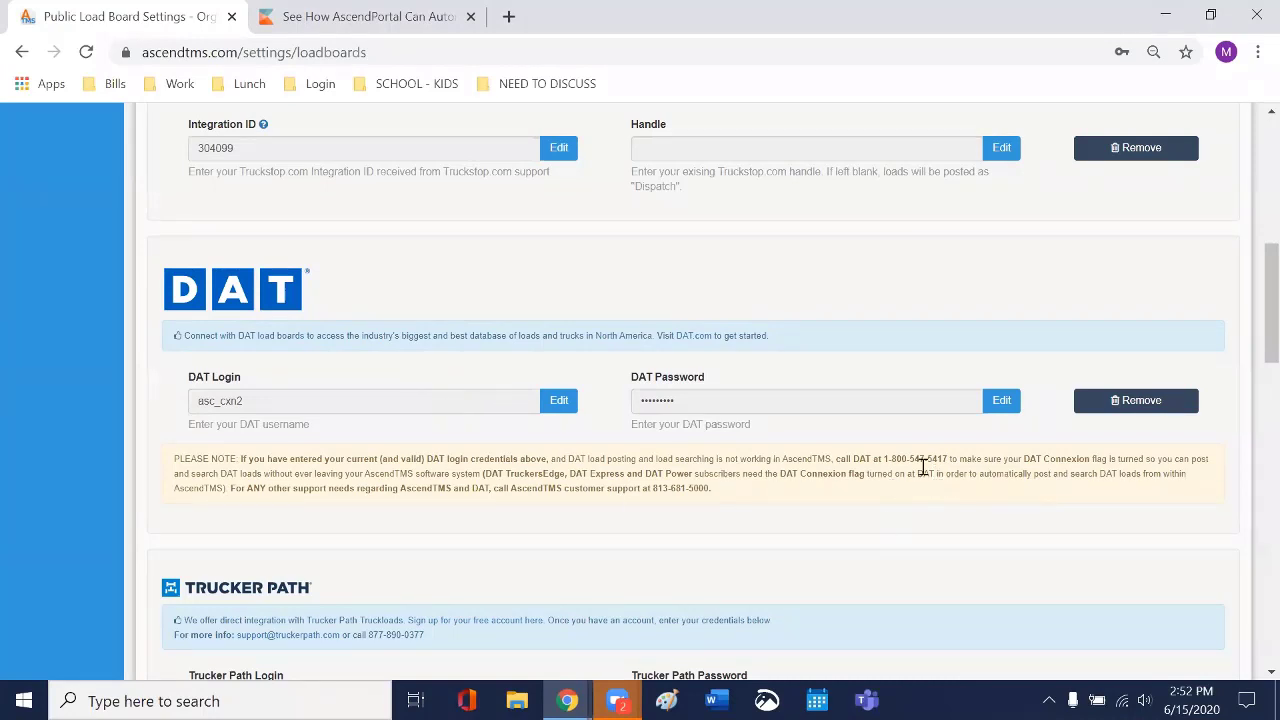
drag(836, 459, 1116, 461)
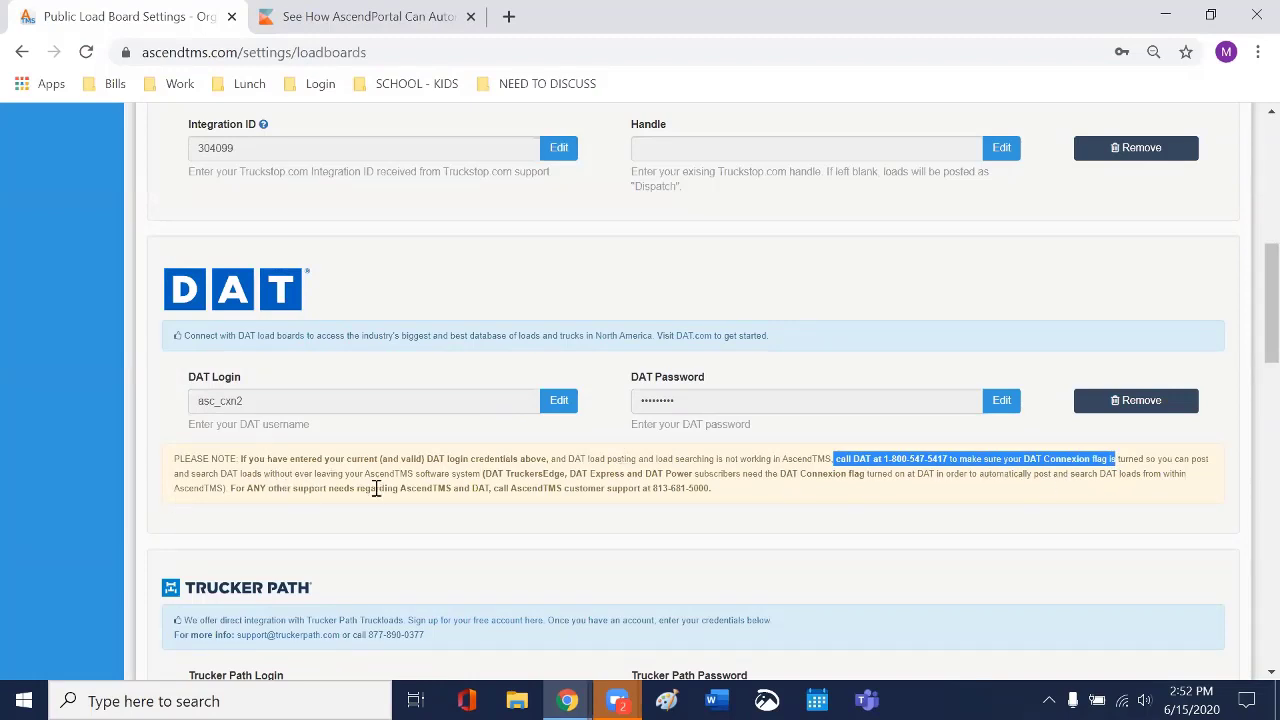
click(842, 465)
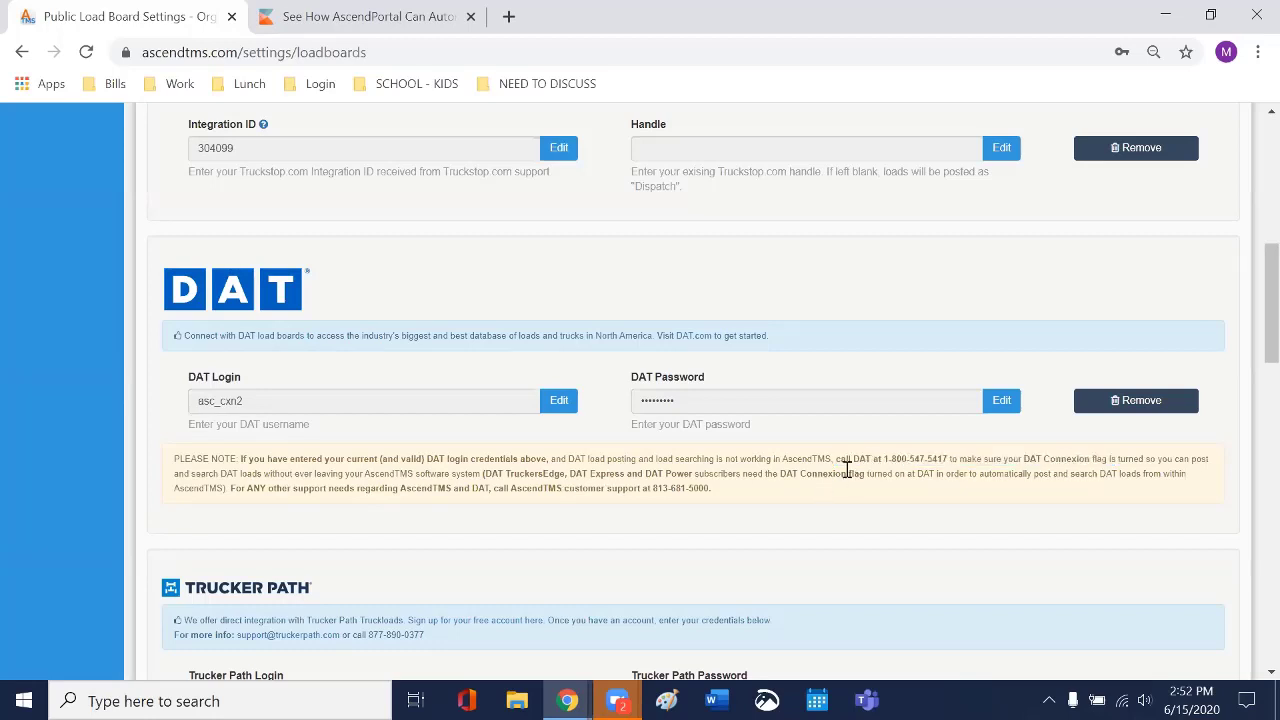
drag(838, 460, 1108, 460)
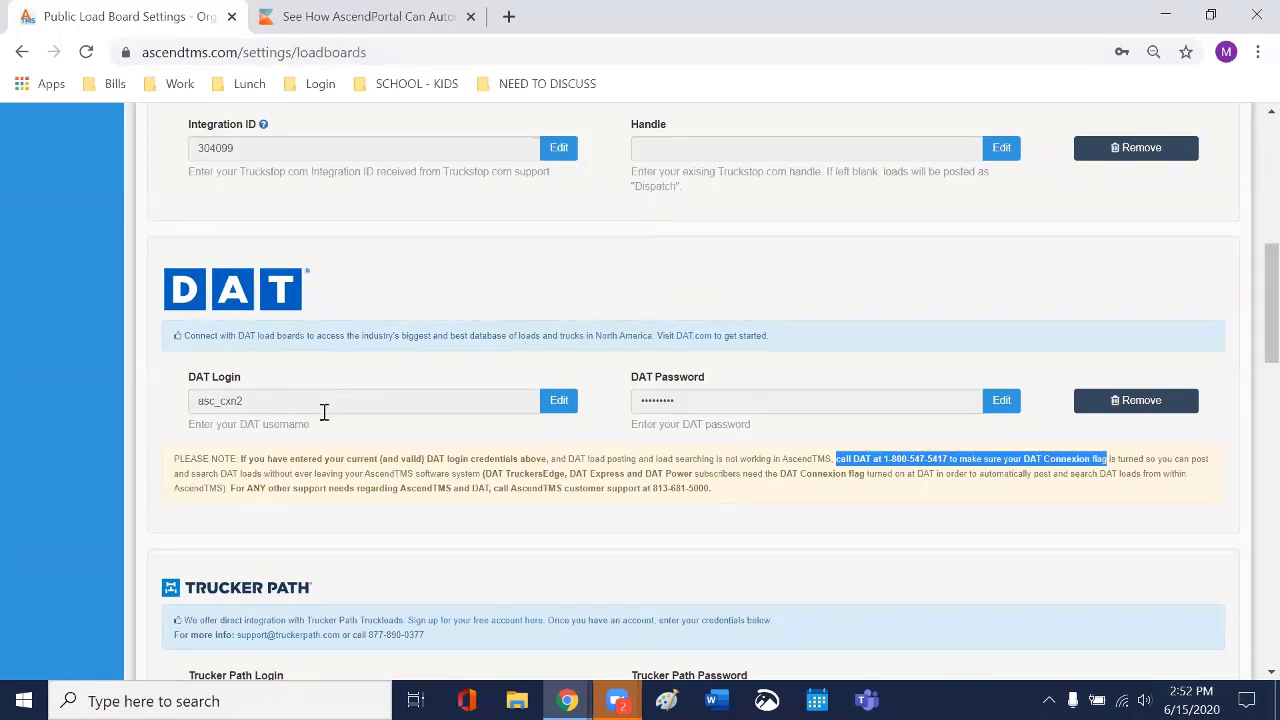
Step: Review the C.H. Robinson Navisphere fields again and show the help text for the Truckstop Integration ID
scroll(324, 412, up, 3)
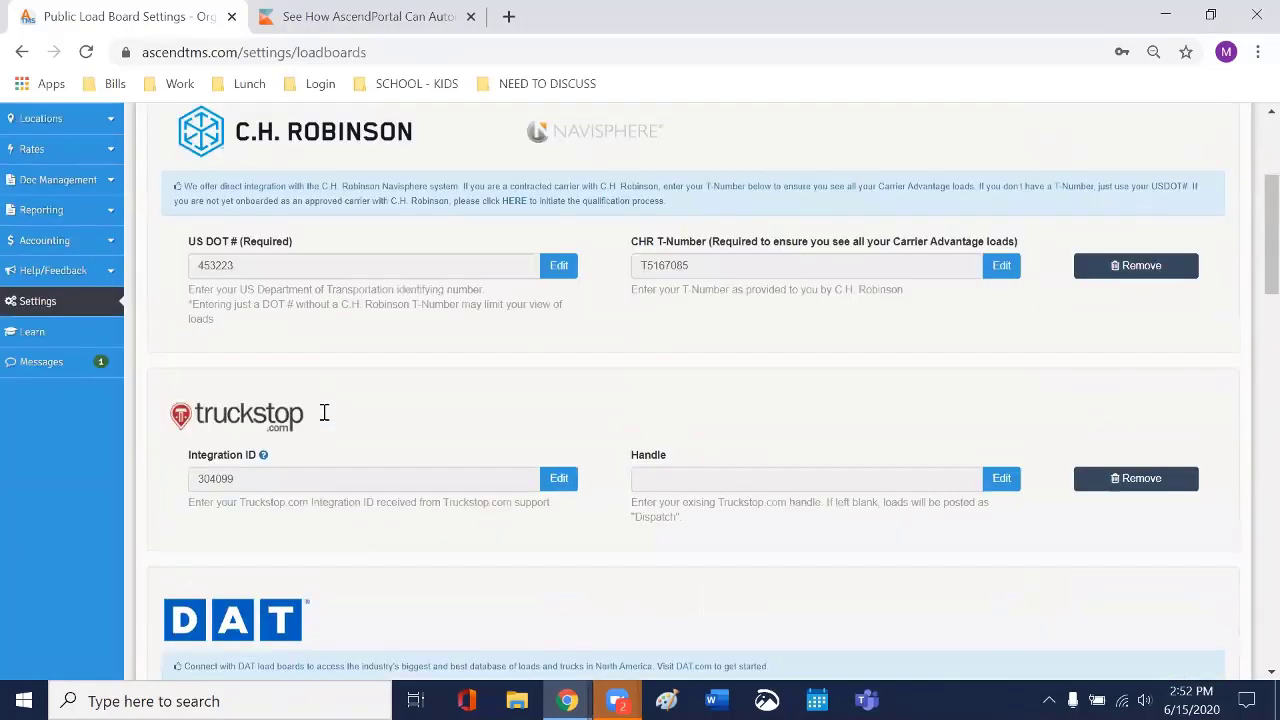
scroll(324, 412, up, 2)
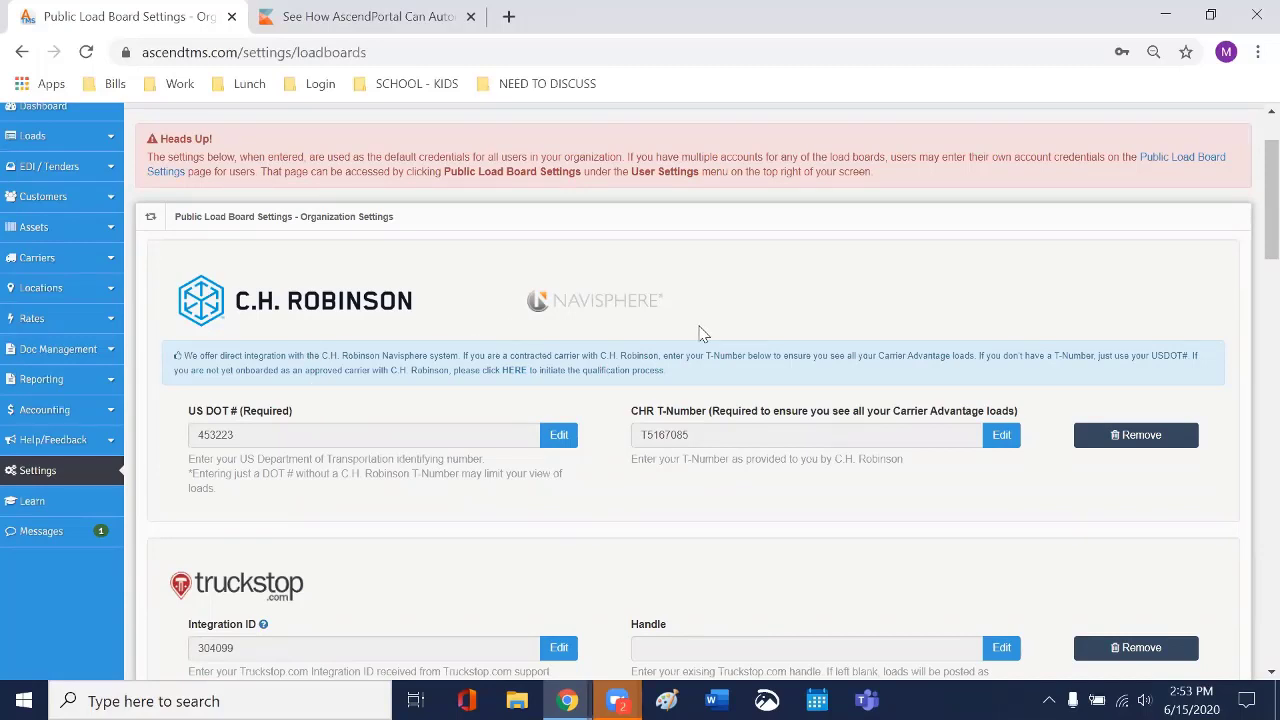
scroll(703, 333, down, 2)
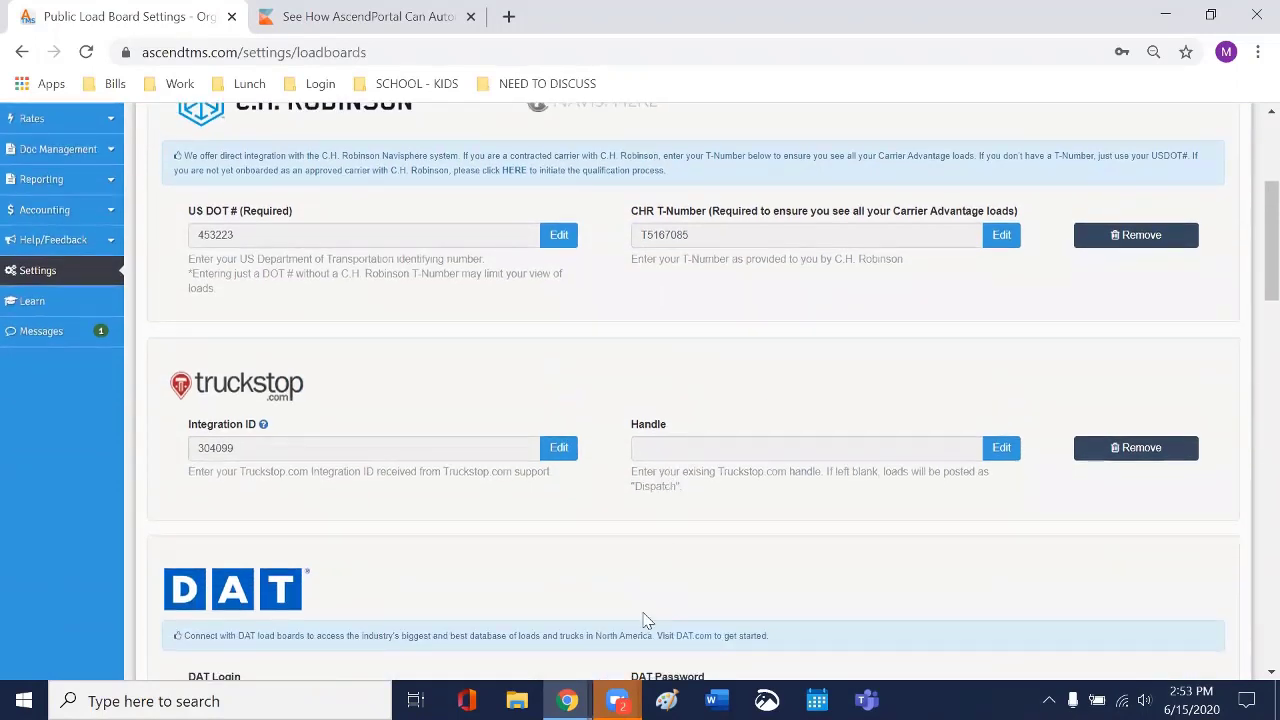
scroll(645, 615, up, 1)
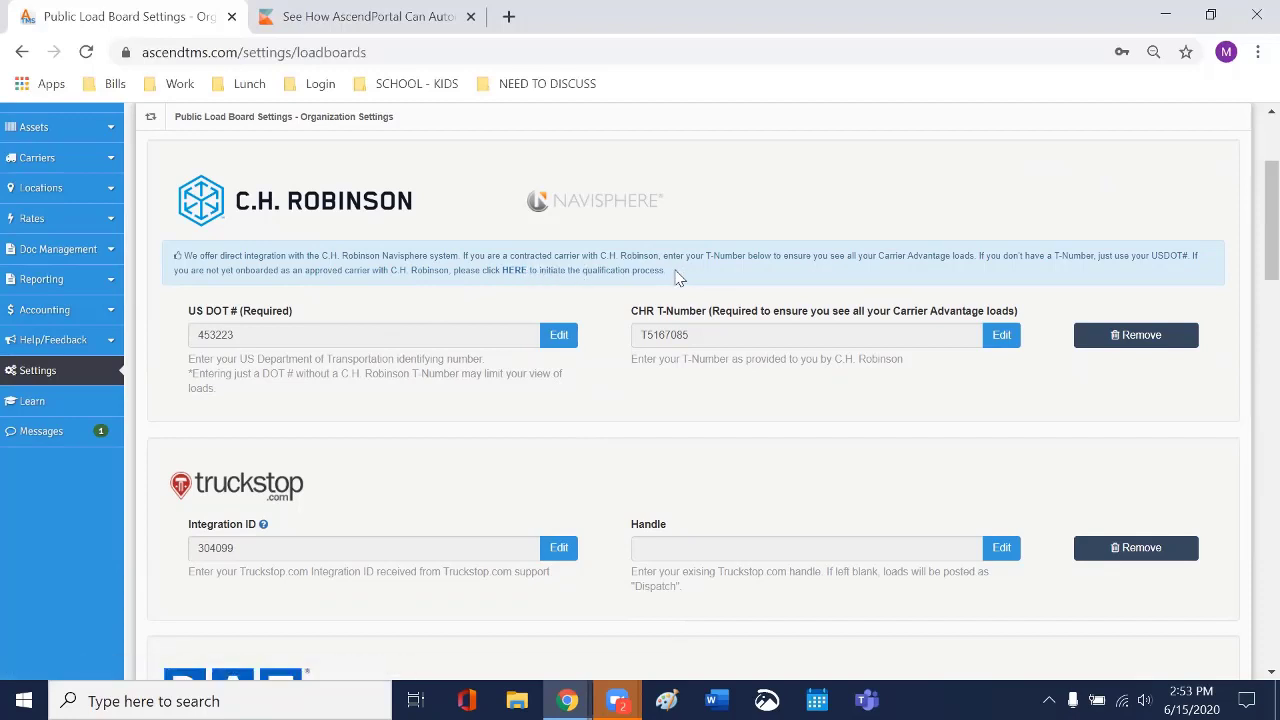
mouse_move(263, 526)
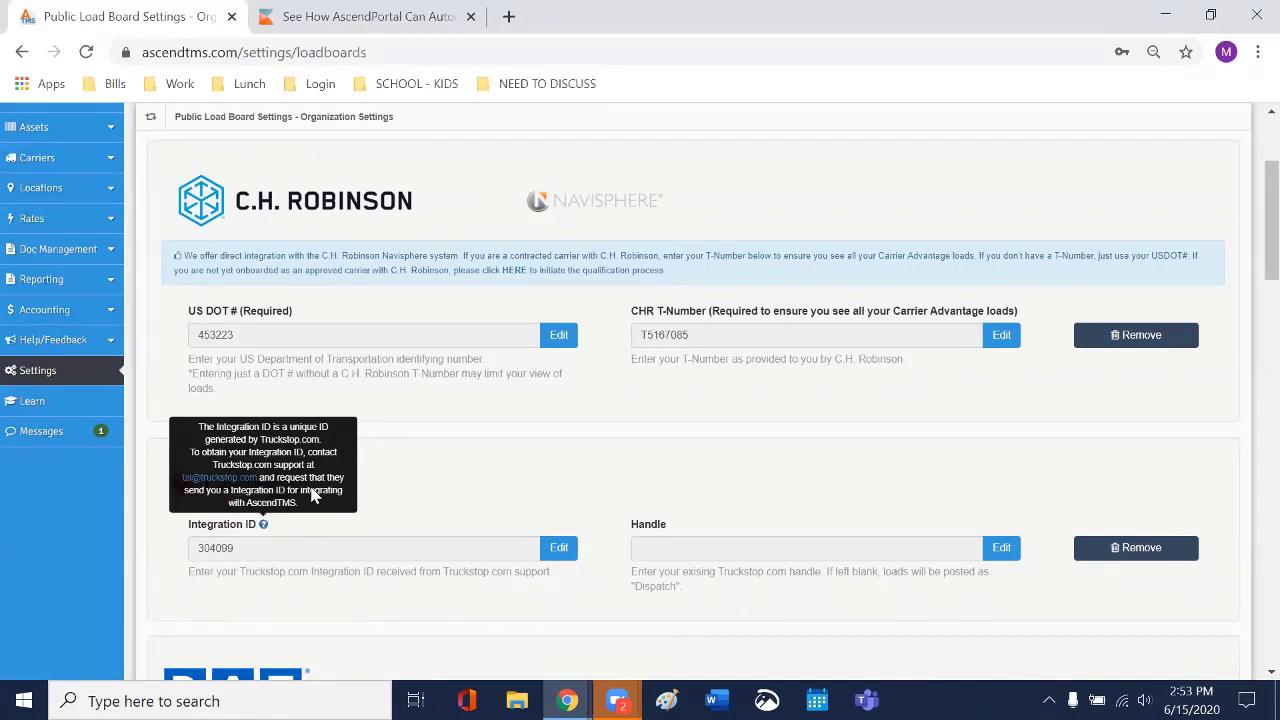
Step: Examine the DAT, Trucker Path, 123Loadboard, NextLOAD, C4 and Smart Capacity sections for their sign-up, login and connection options
scroll(391, 500, down, 1)
scroll(391, 500, down, 4)
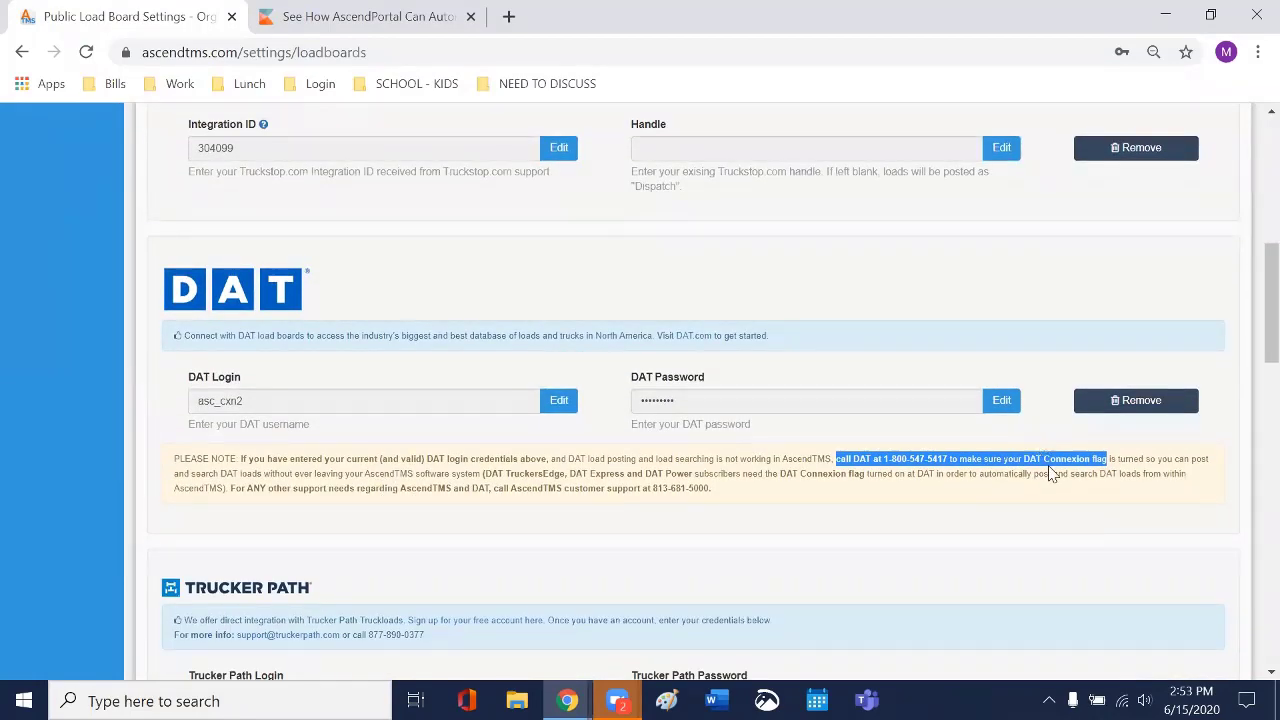
scroll(1058, 467, down, 1)
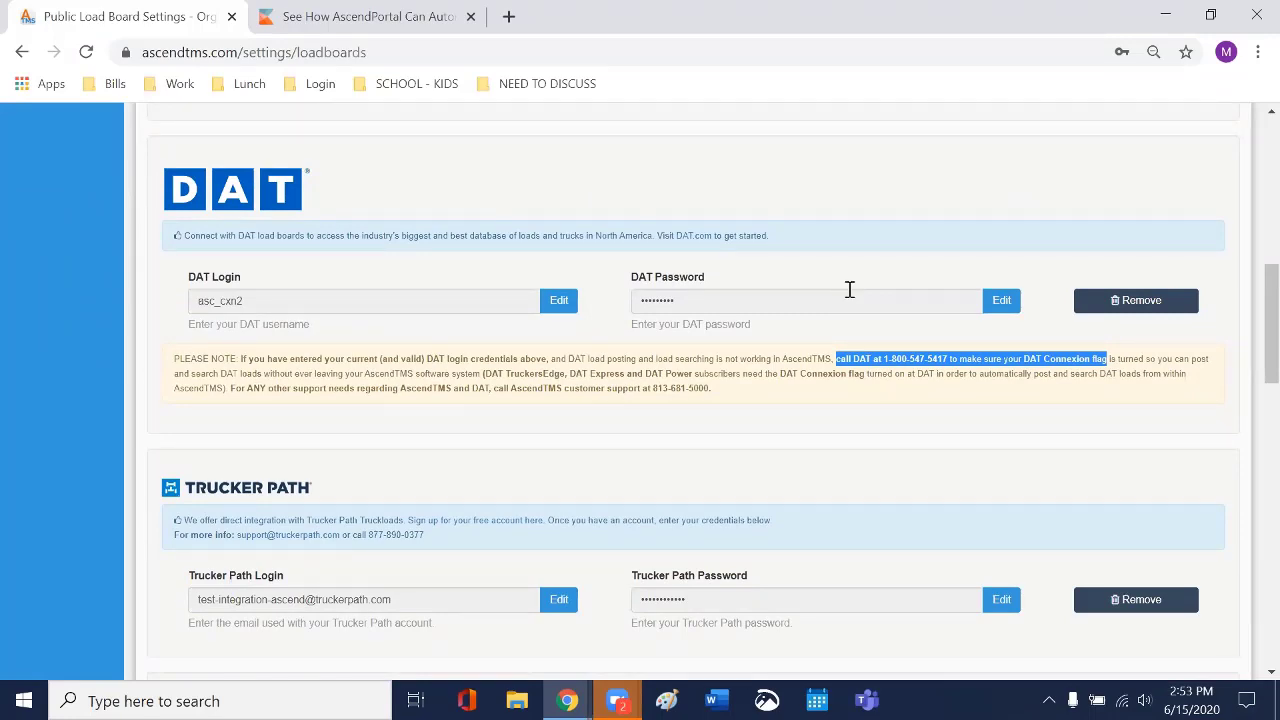
scroll(850, 289, down, 1)
scroll(850, 289, down, 10)
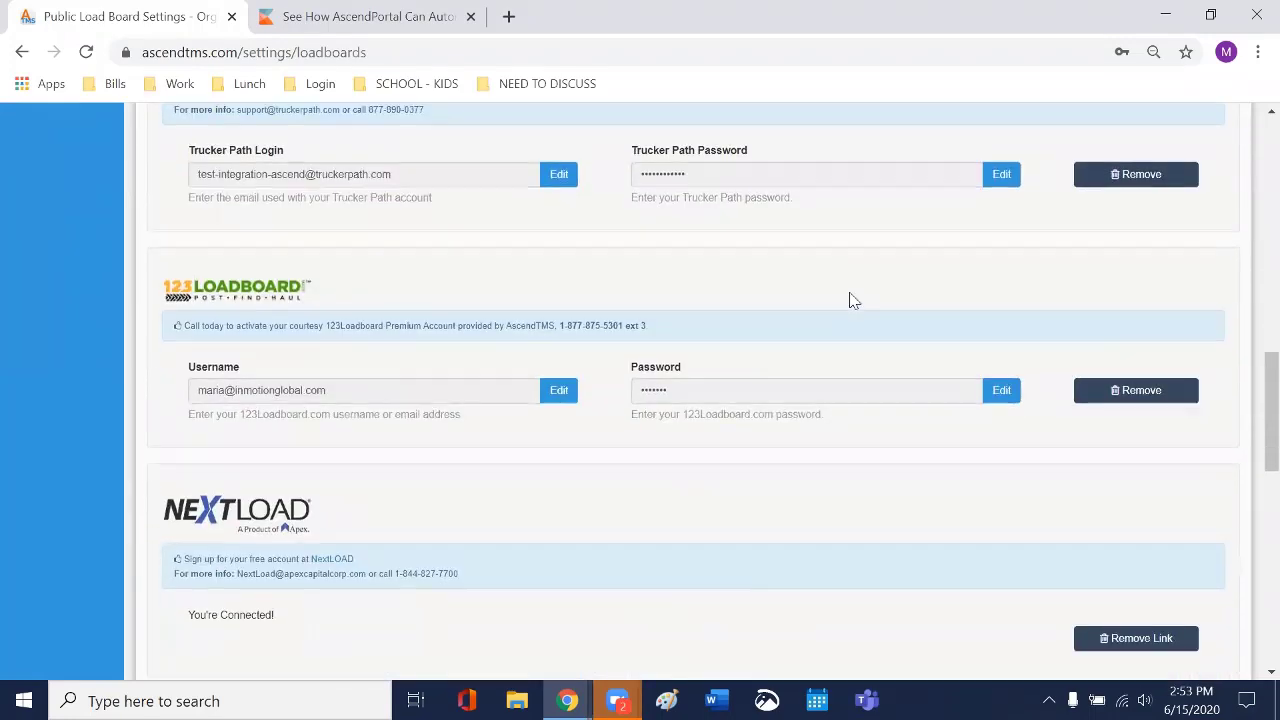
scroll(850, 300, up, 2)
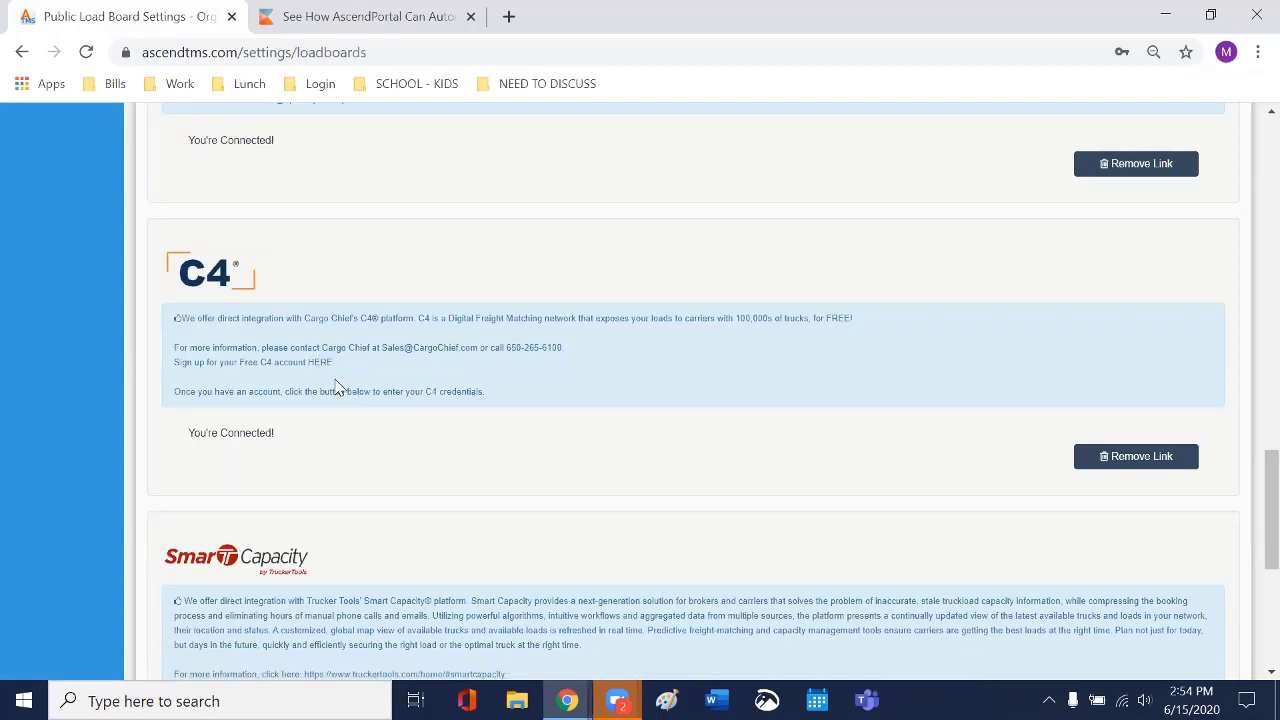
scroll(337, 387, up, 5)
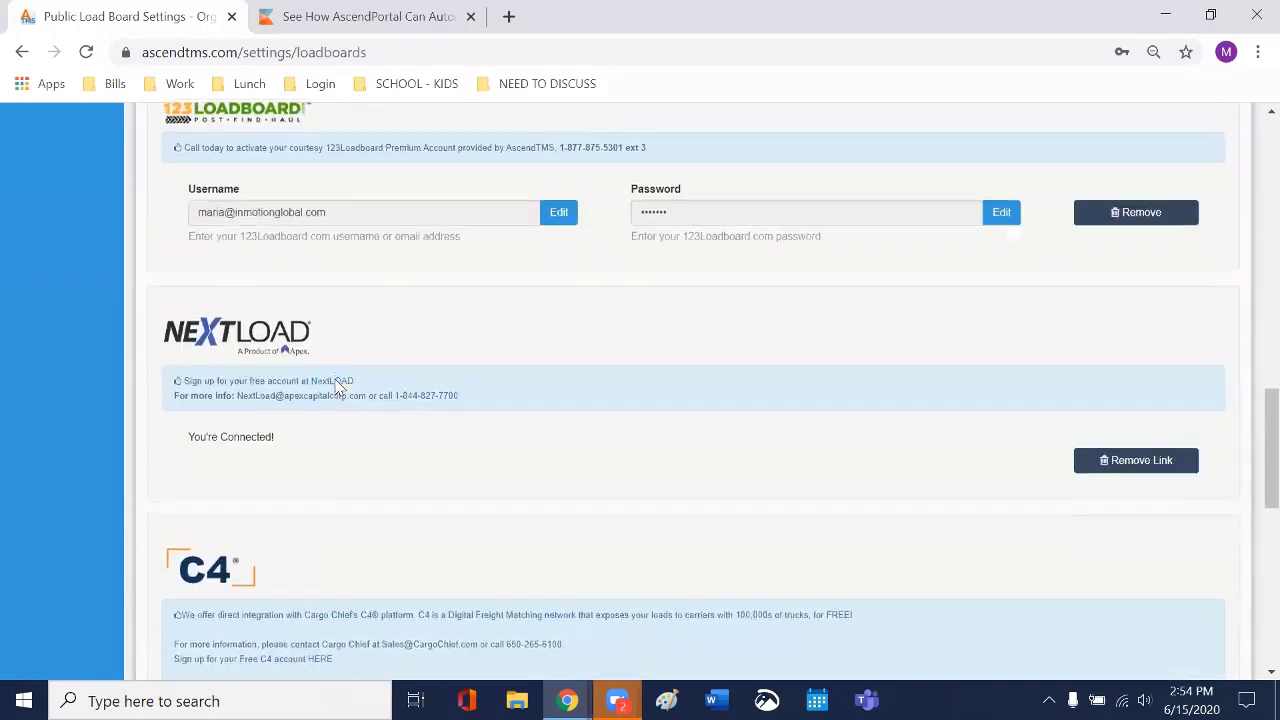
scroll(337, 385, up, 8)
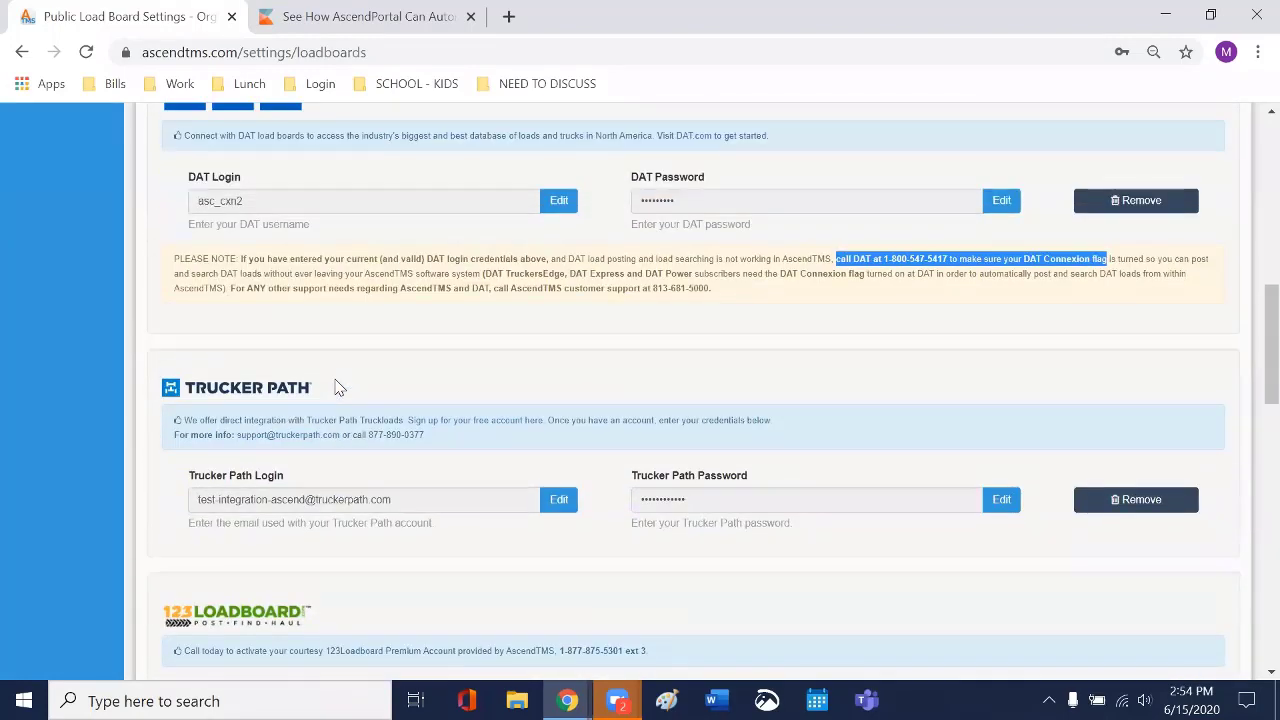
scroll(148, 280, up, 3)
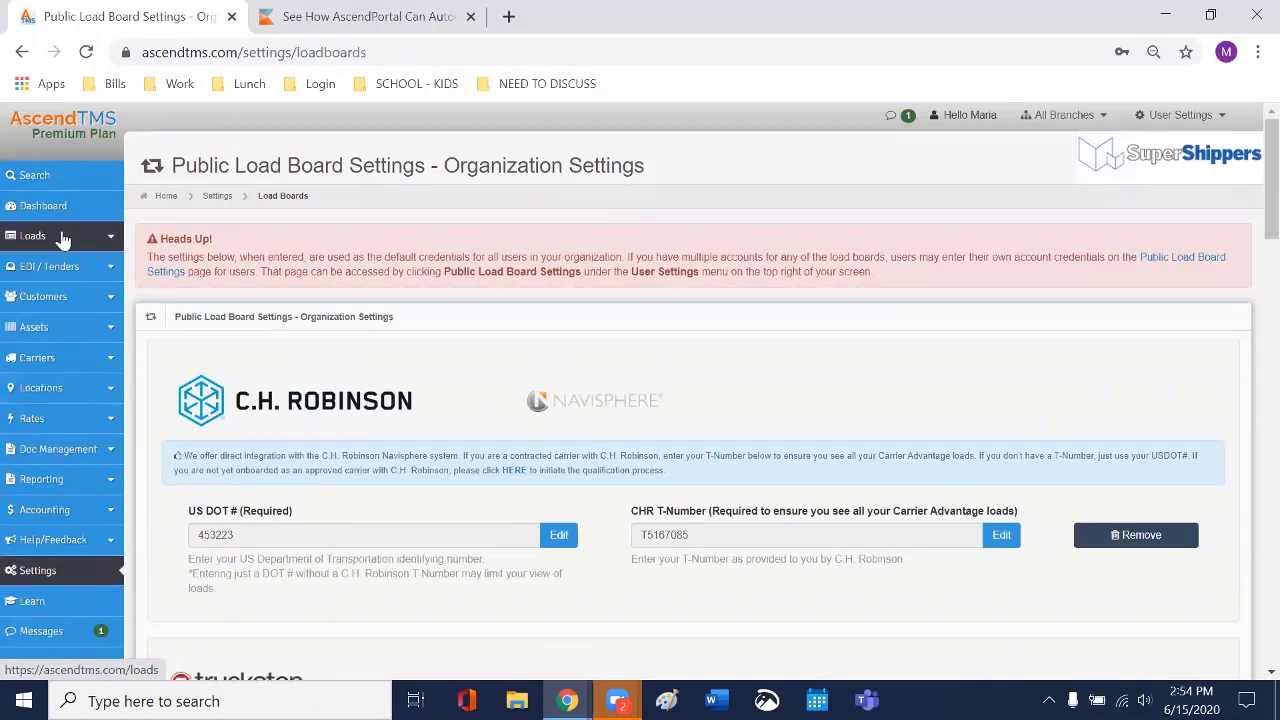
Step: Open the integrated load board search and check which load boards are included in new searches
click(62, 237)
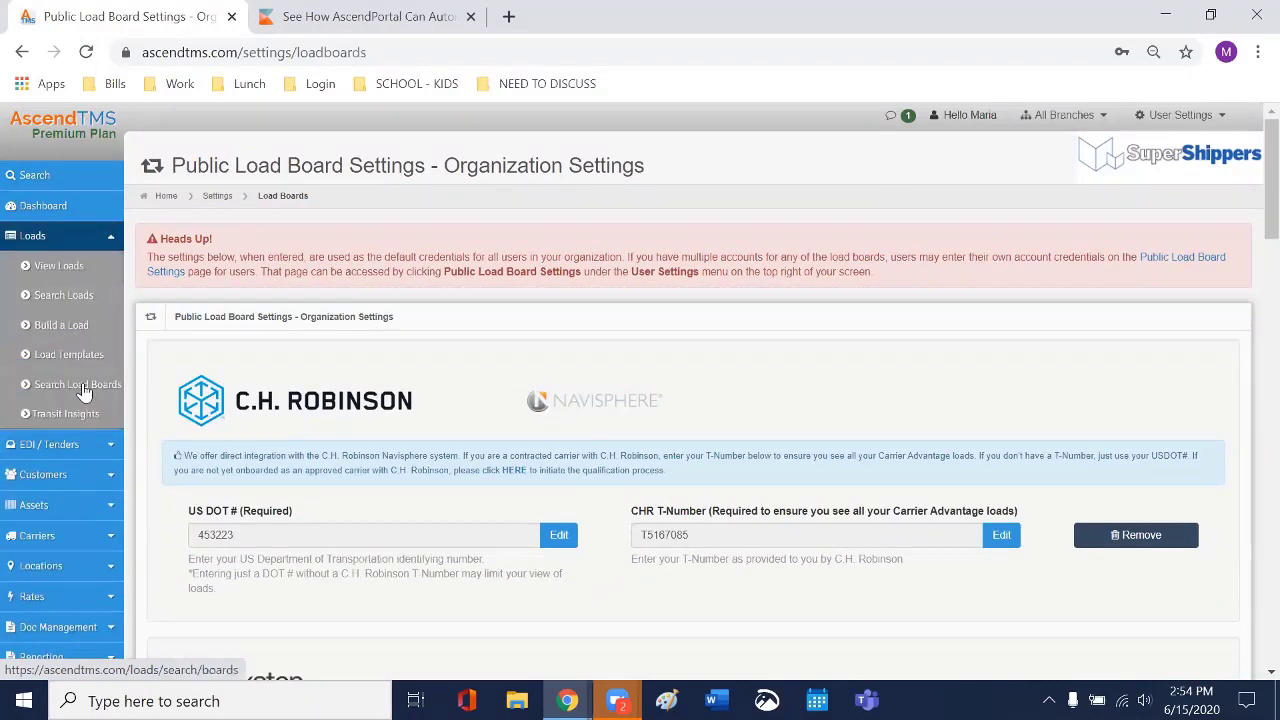
click(82, 388)
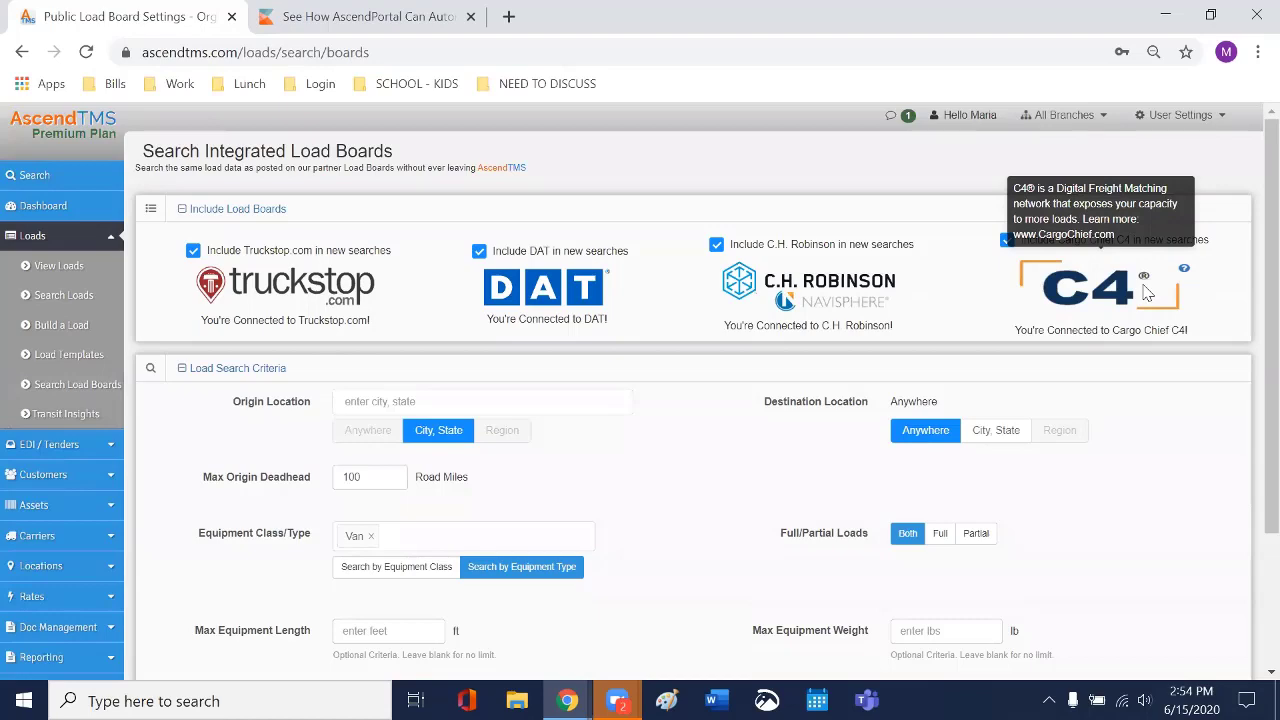
scroll(44, 560, down, 1)
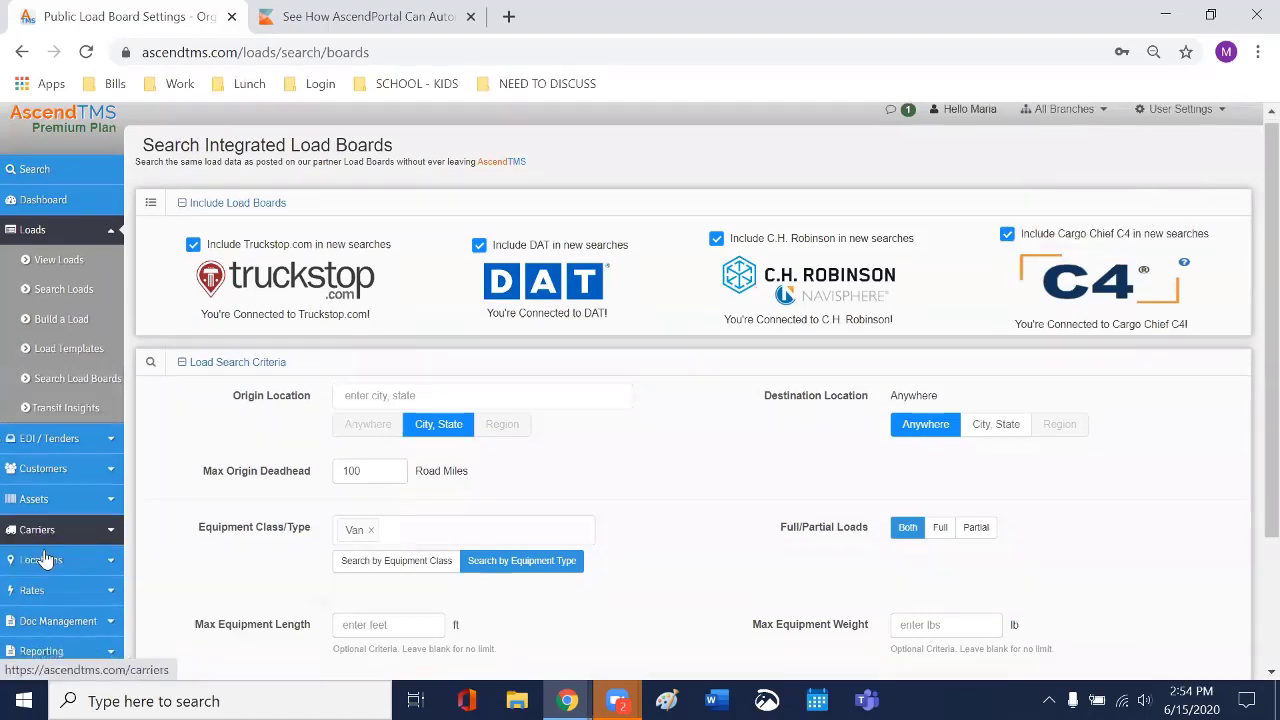
Step: Return to the settings page and reopen the organization's public load board settings
scroll(44, 560, down, 2)
click(30, 505)
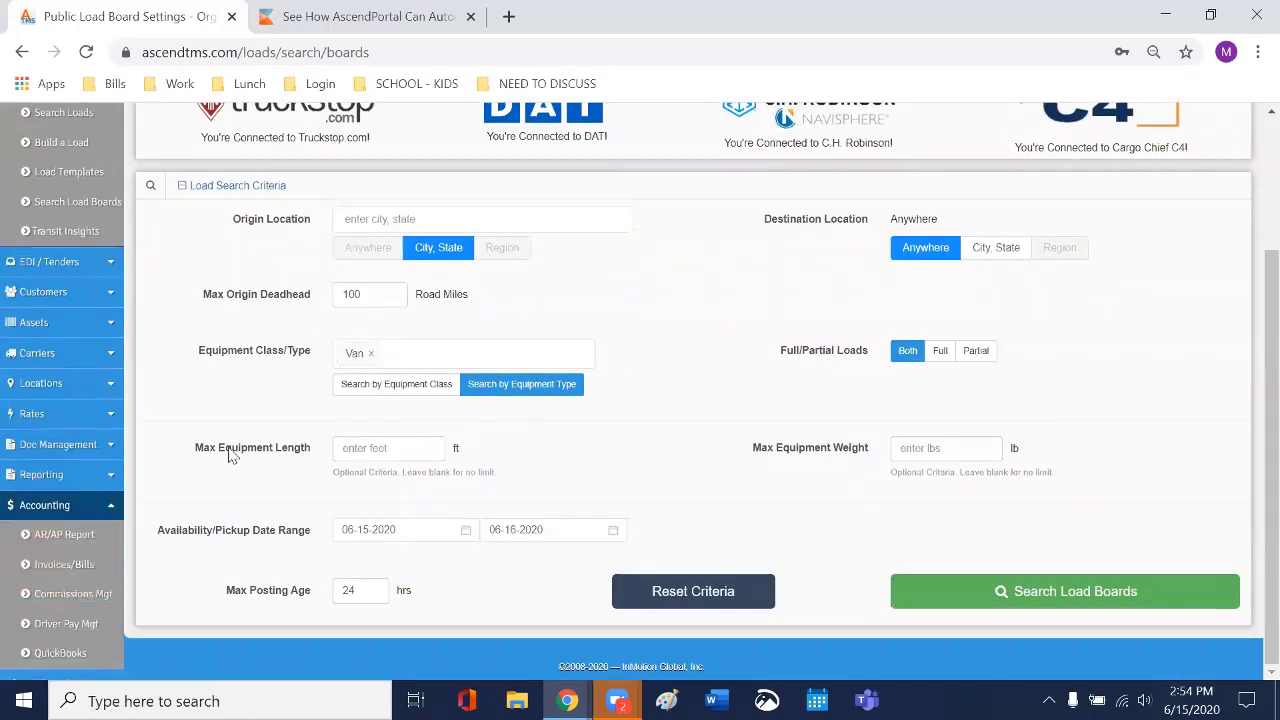
scroll(66, 530, down, 2)
click(88, 620)
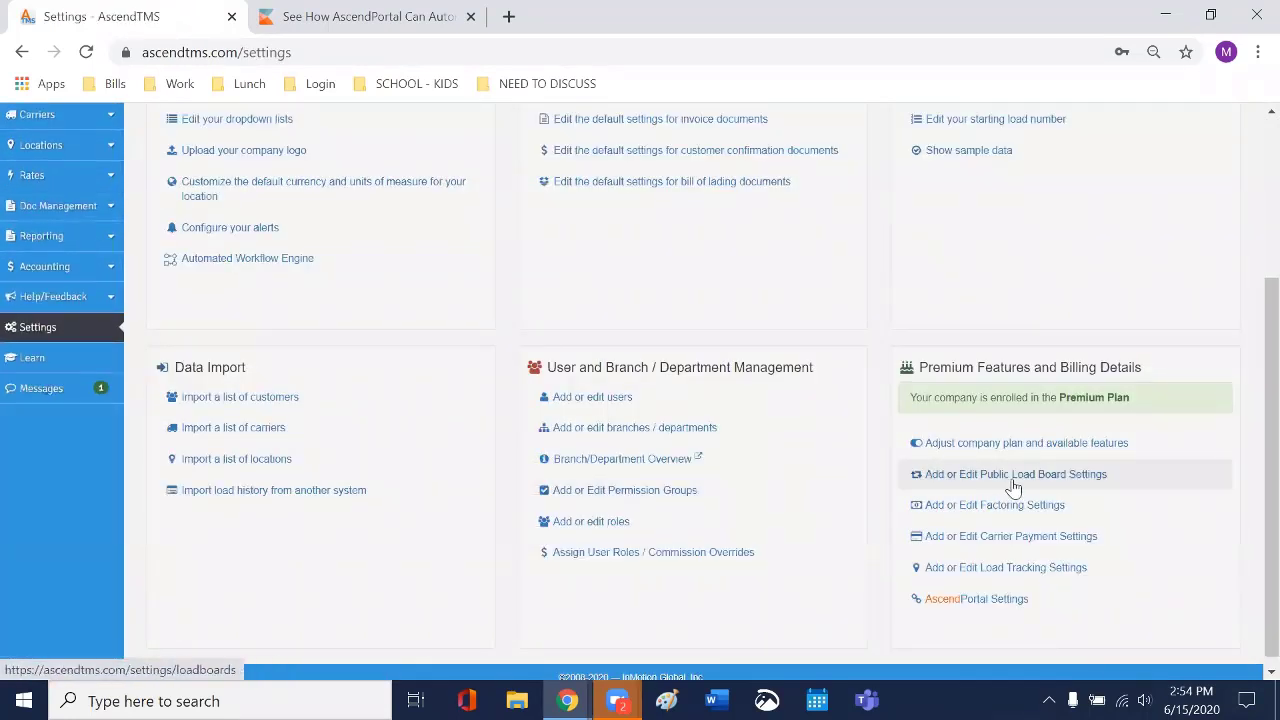
click(930, 474)
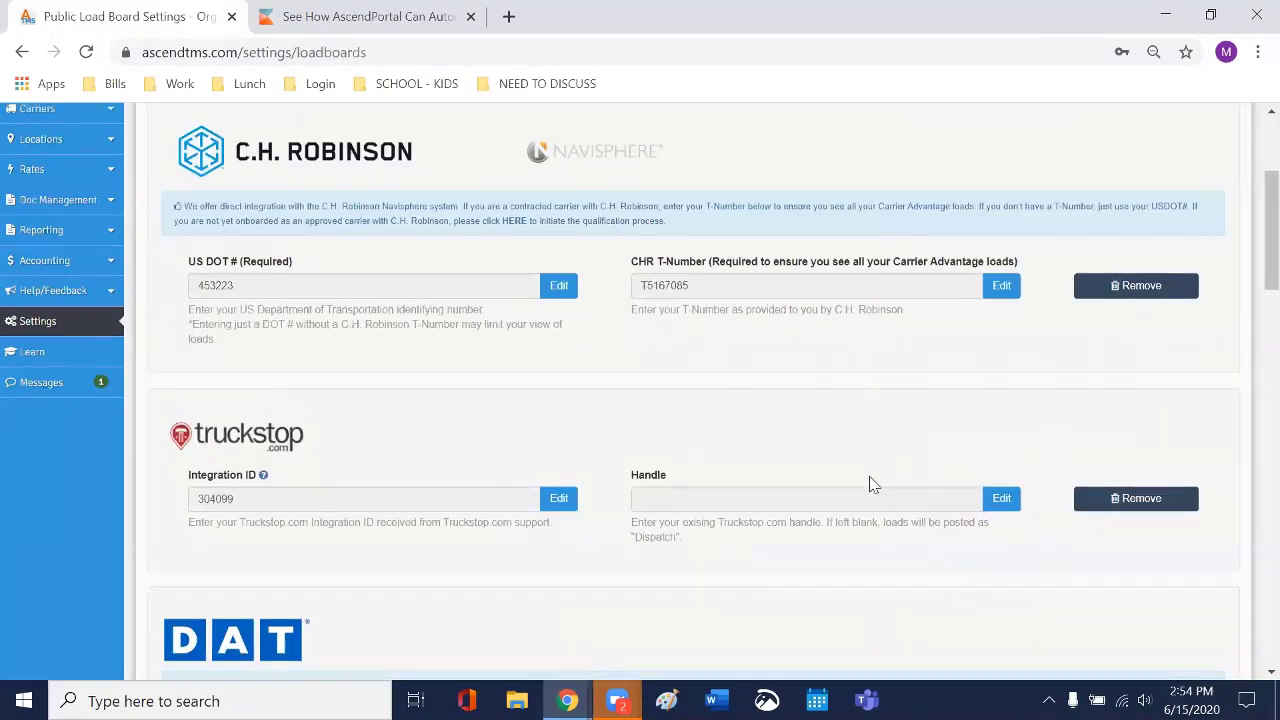
Step: Review the Trucker Path, 123Loadboard, NextLOAD and C4 sections, and return to the DAT login section
scroll(870, 484, down, 3)
scroll(870, 484, down, 8)
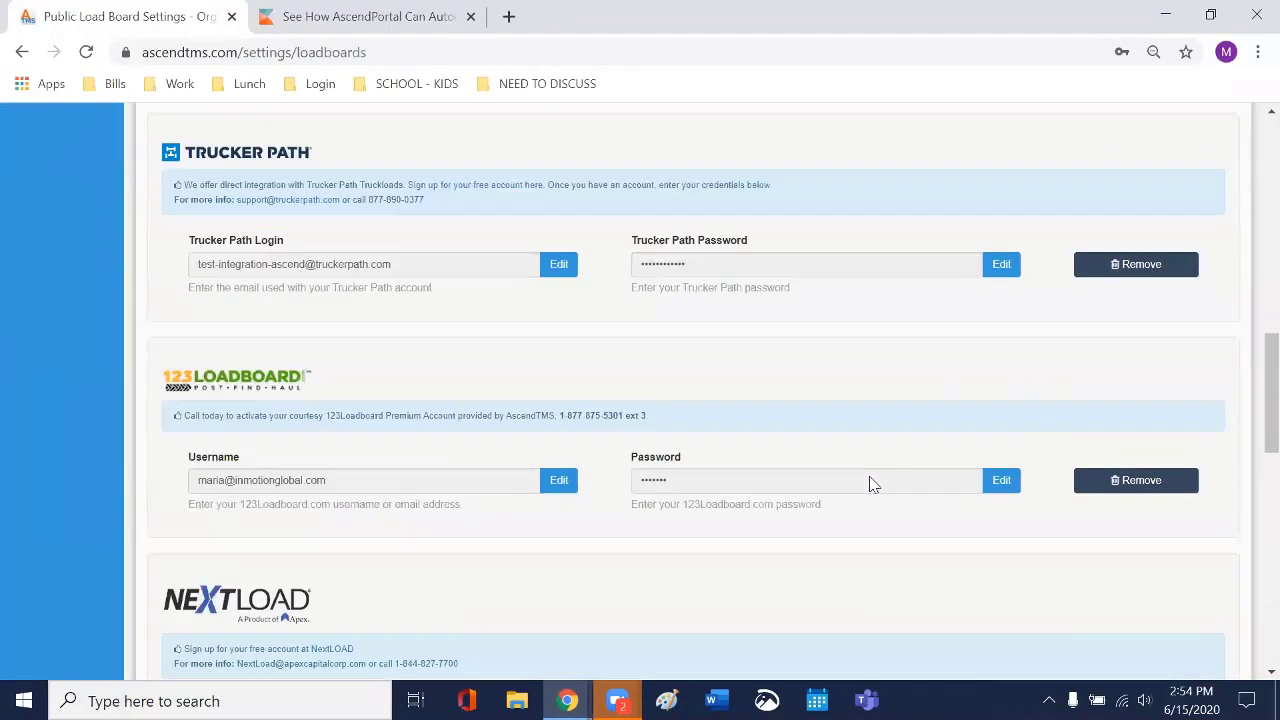
scroll(870, 487, down, 1)
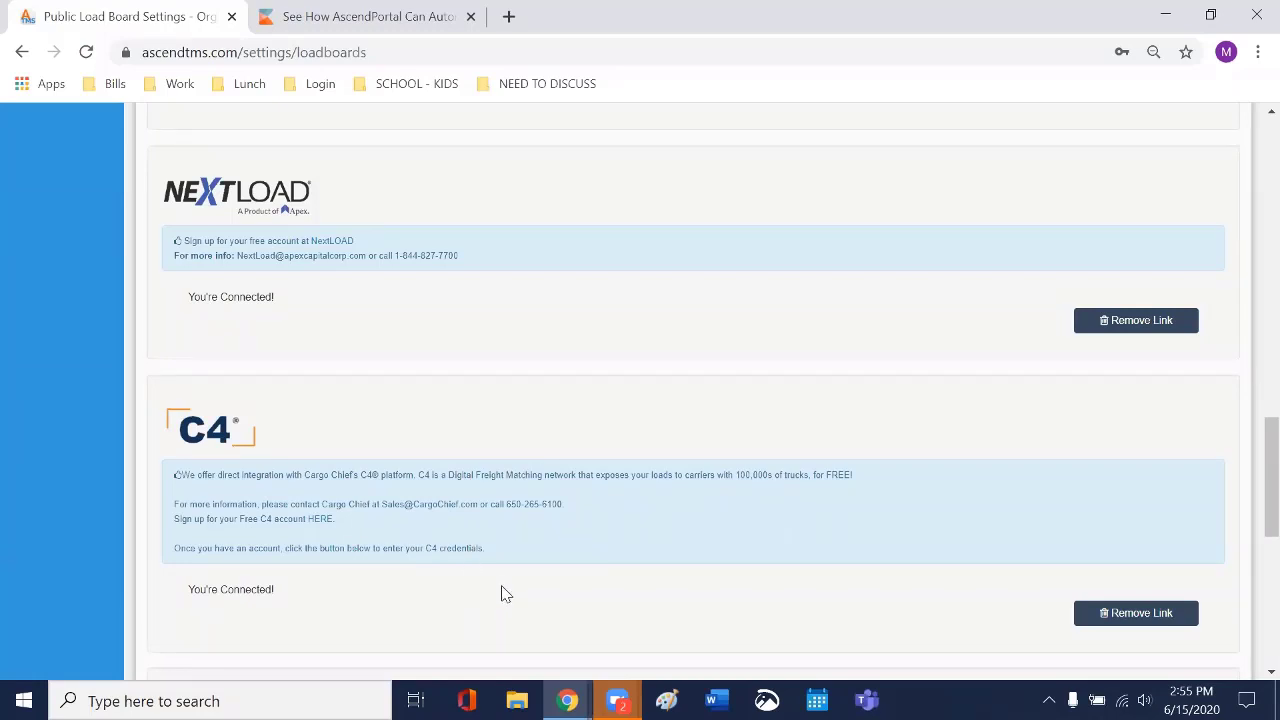
scroll(240, 470, up, 1)
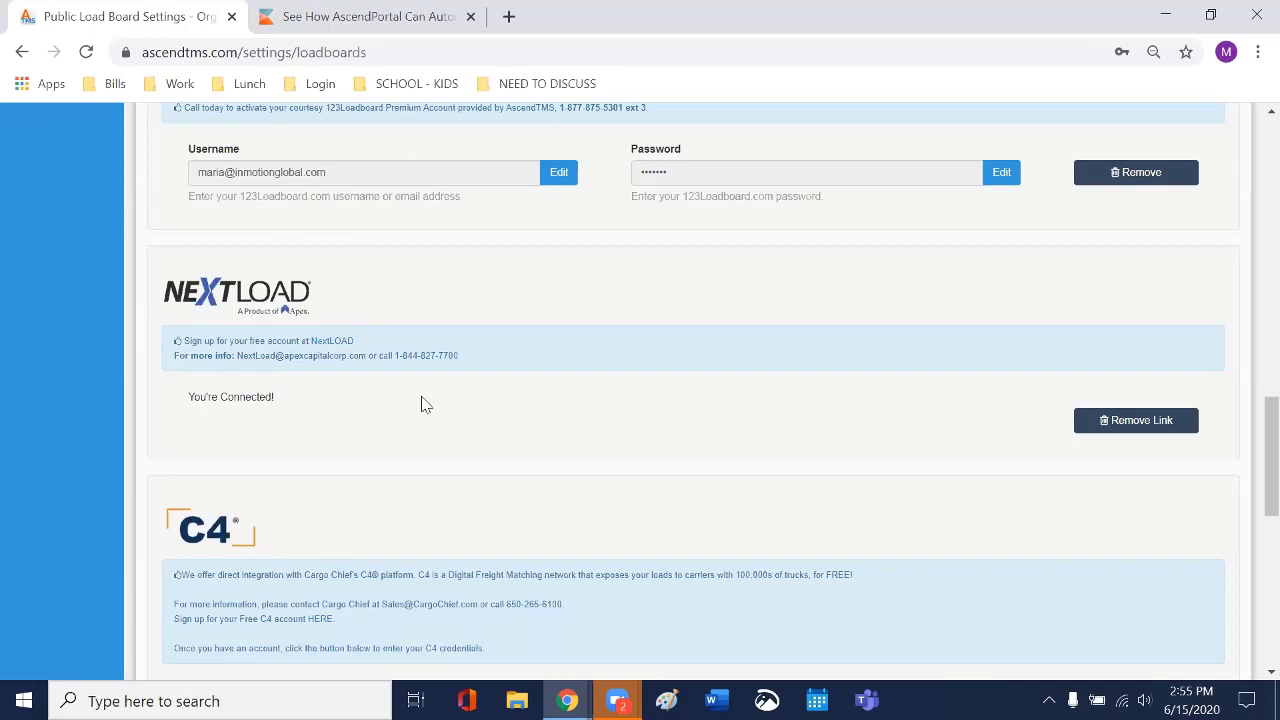
scroll(437, 517, up, 2)
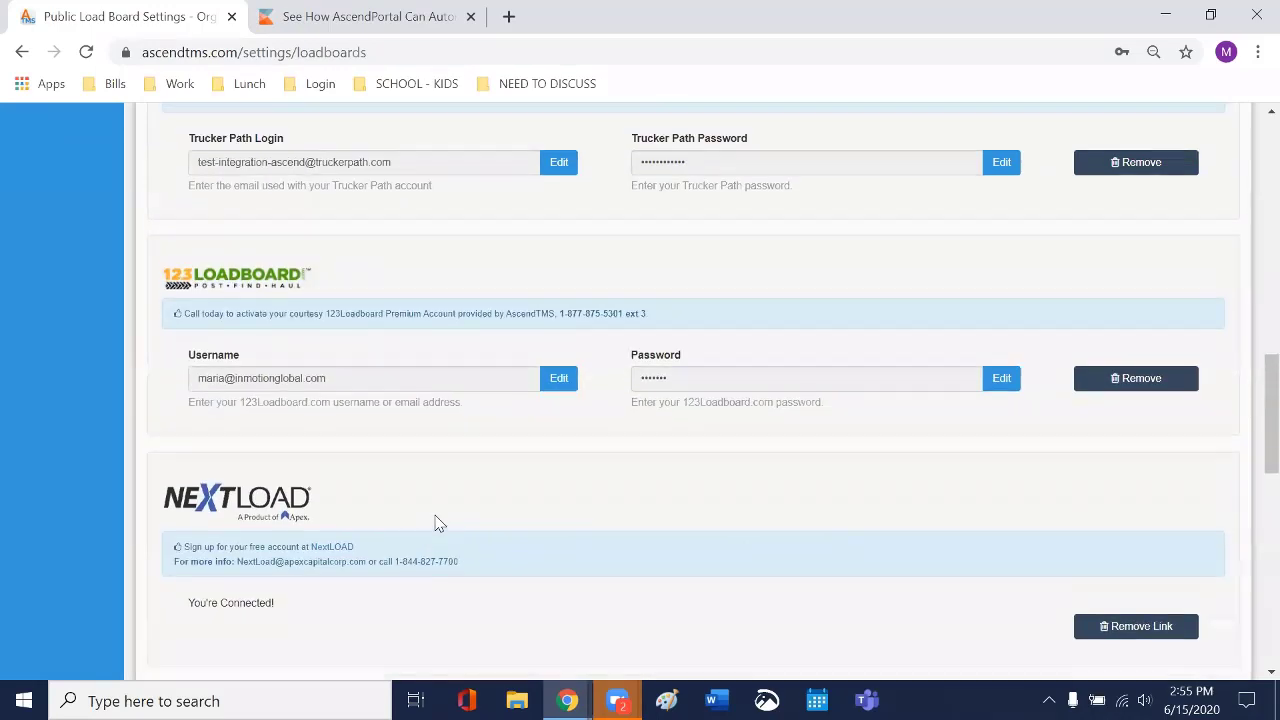
scroll(437, 522, up, 5)
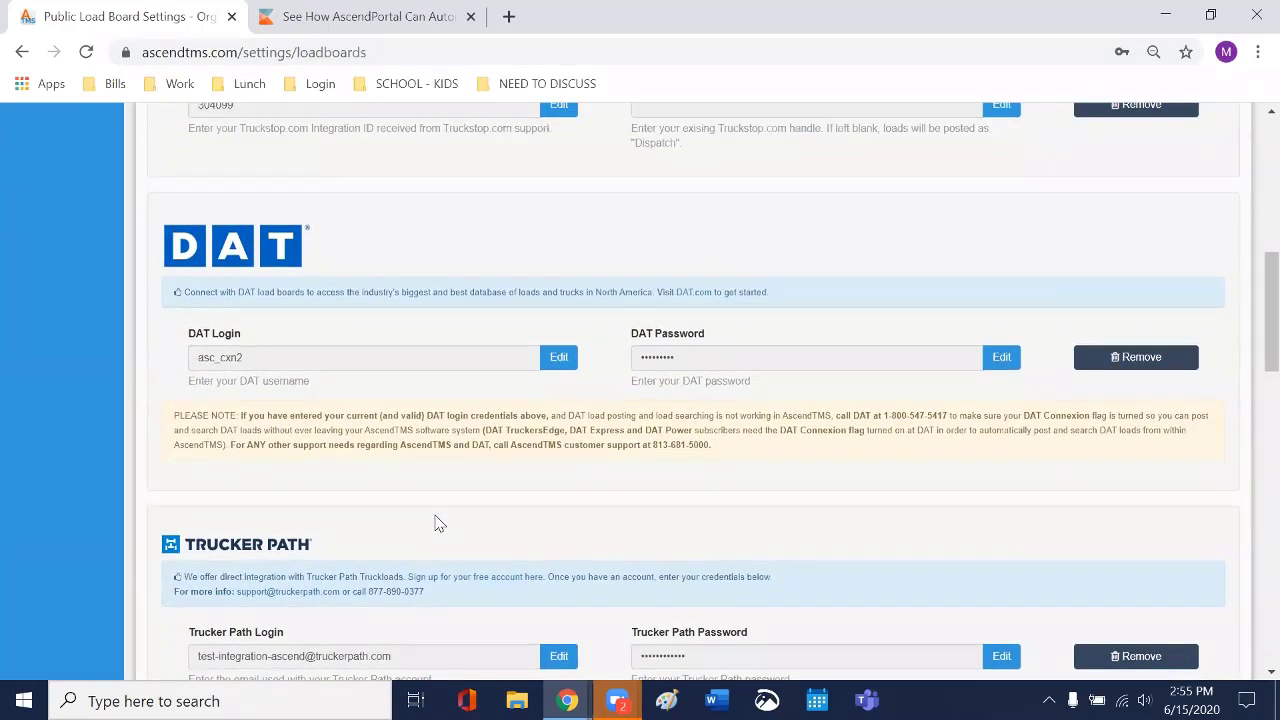
Step: Examine the load board sections from Trucker Path through Smart Capacity, ending with PostEverywhere's special rate and customer key field
scroll(437, 522, down, 4)
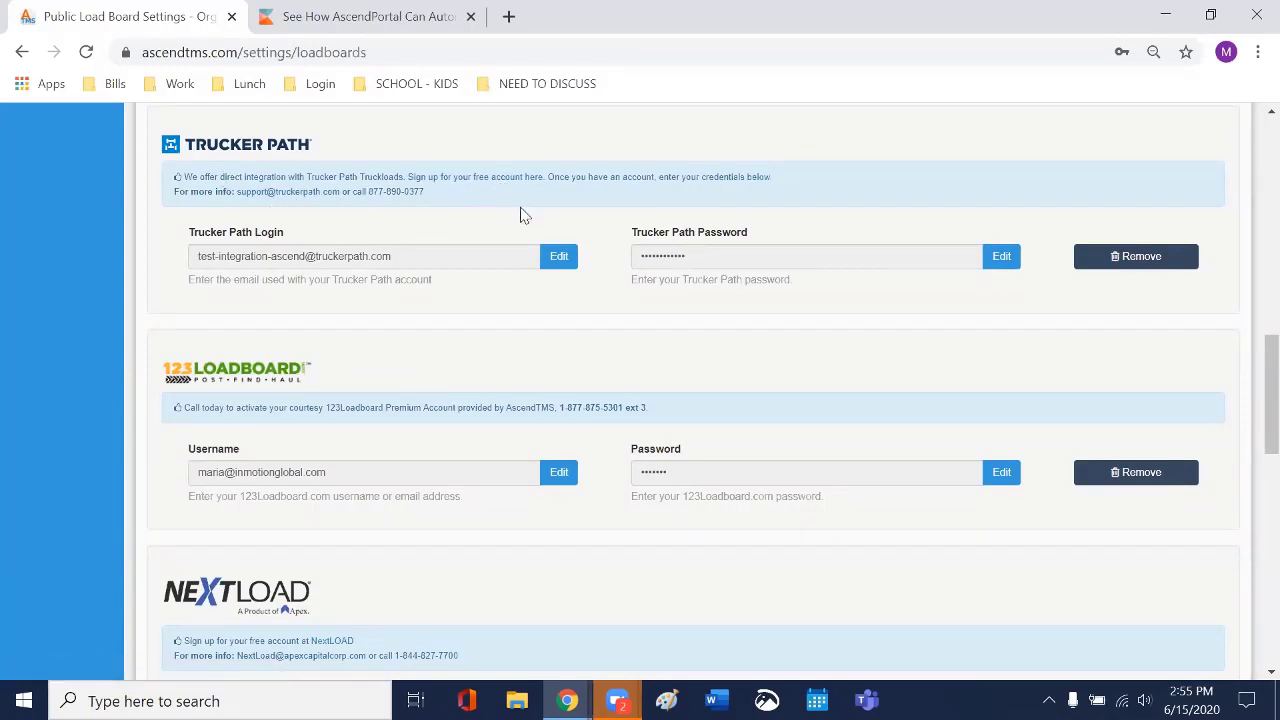
scroll(520, 372, down, 1)
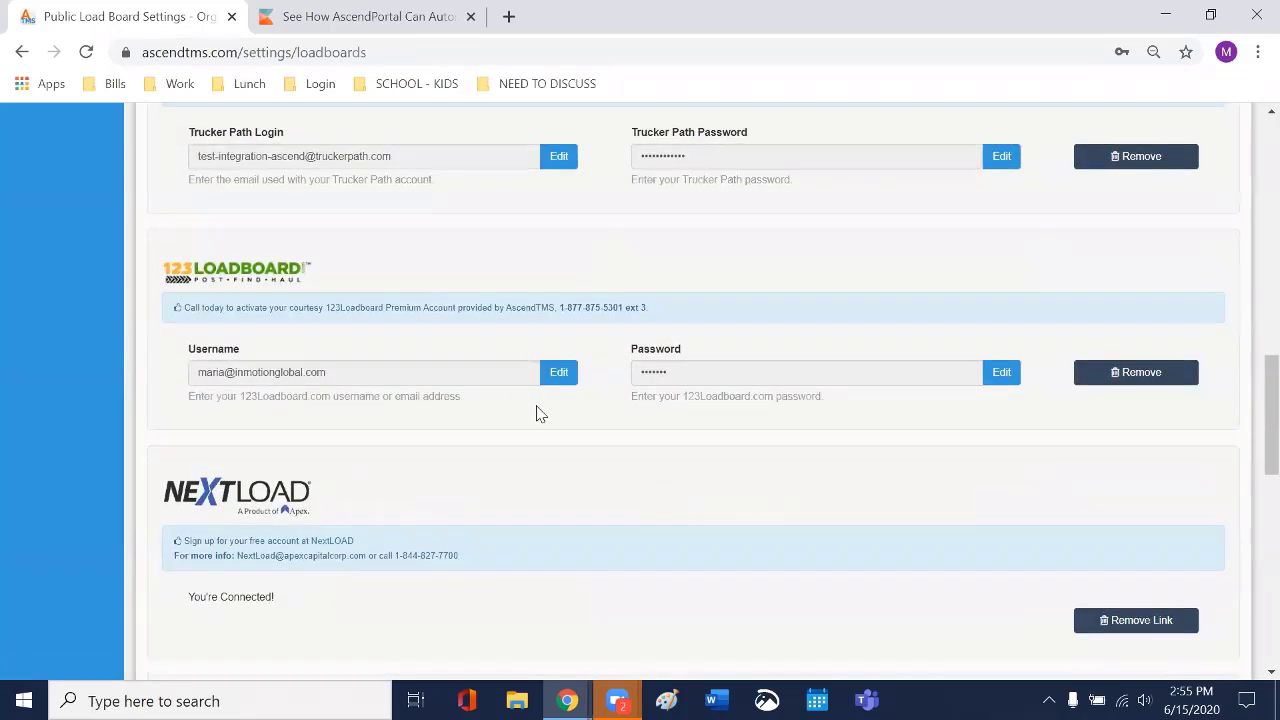
scroll(543, 429, down, 1)
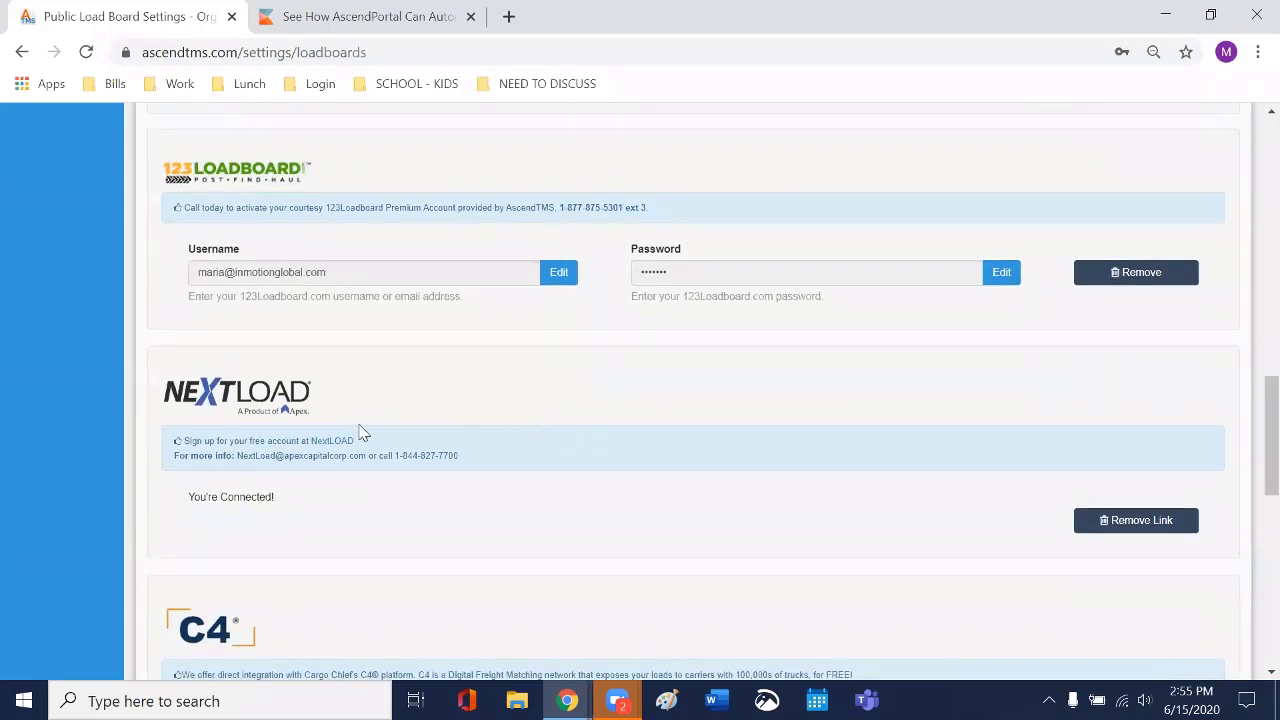
scroll(530, 448, down, 5)
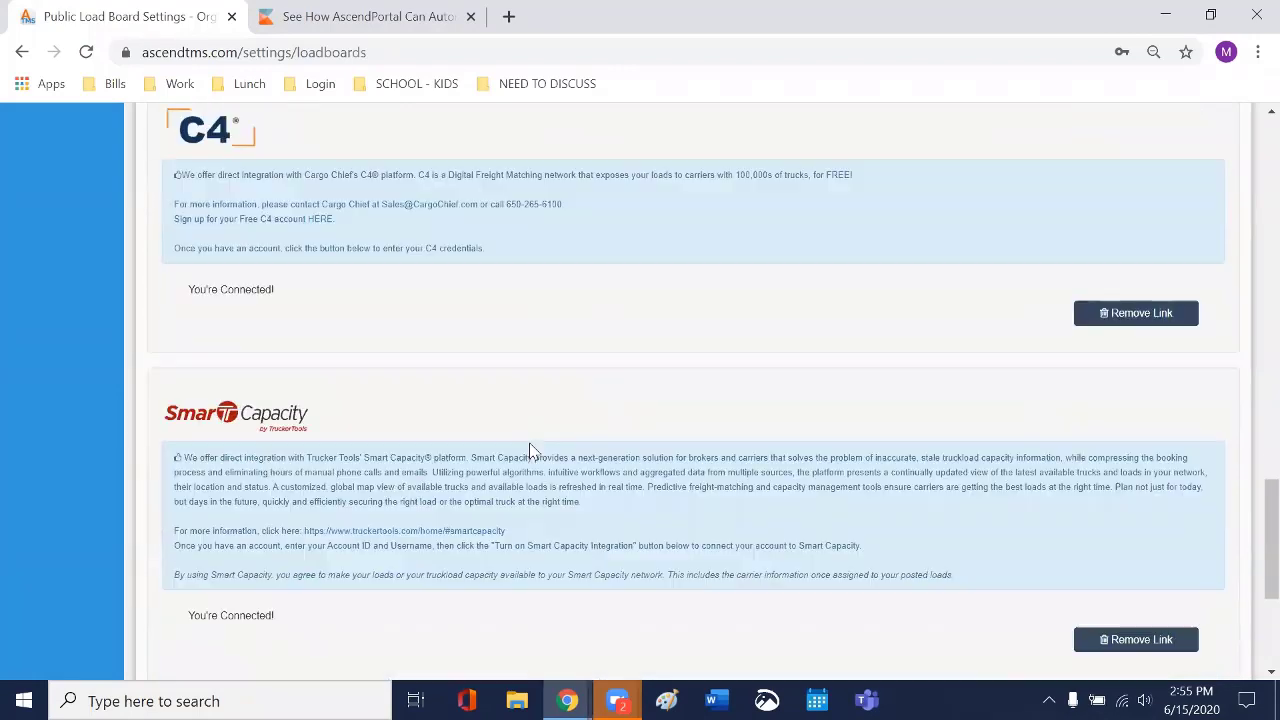
scroll(530, 448, down, 3)
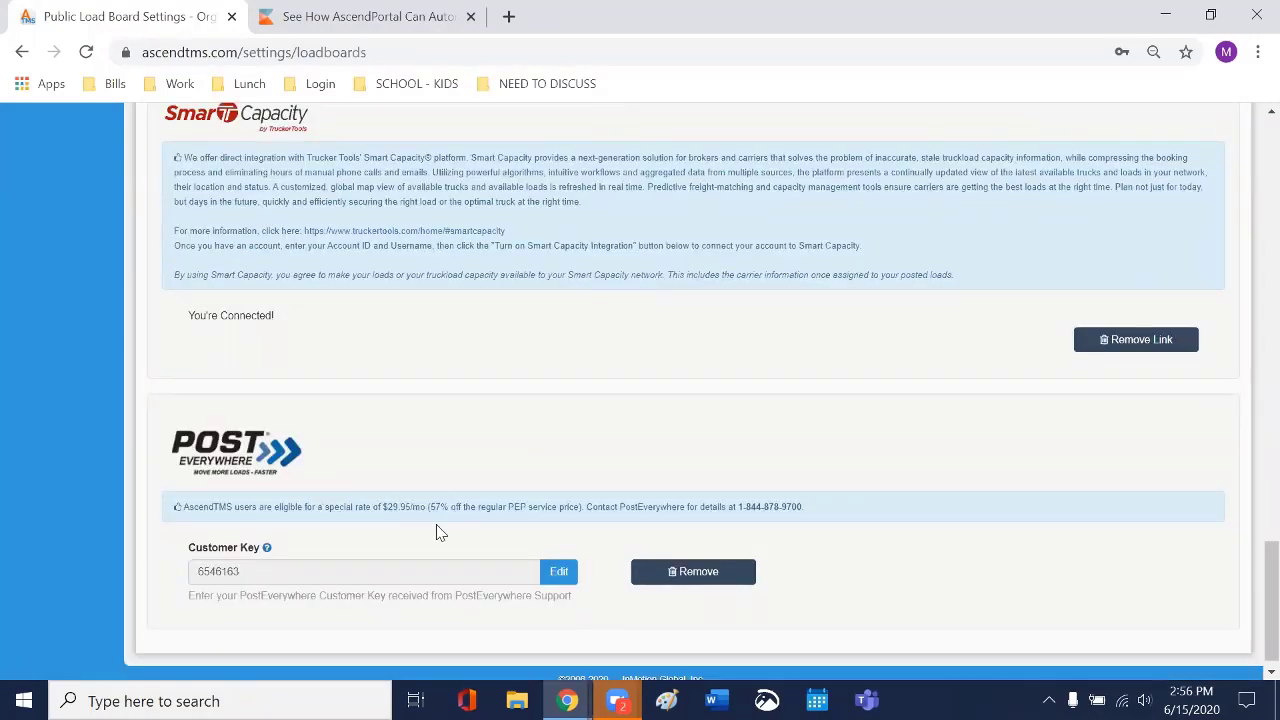
scroll(432, 530, up, 1)
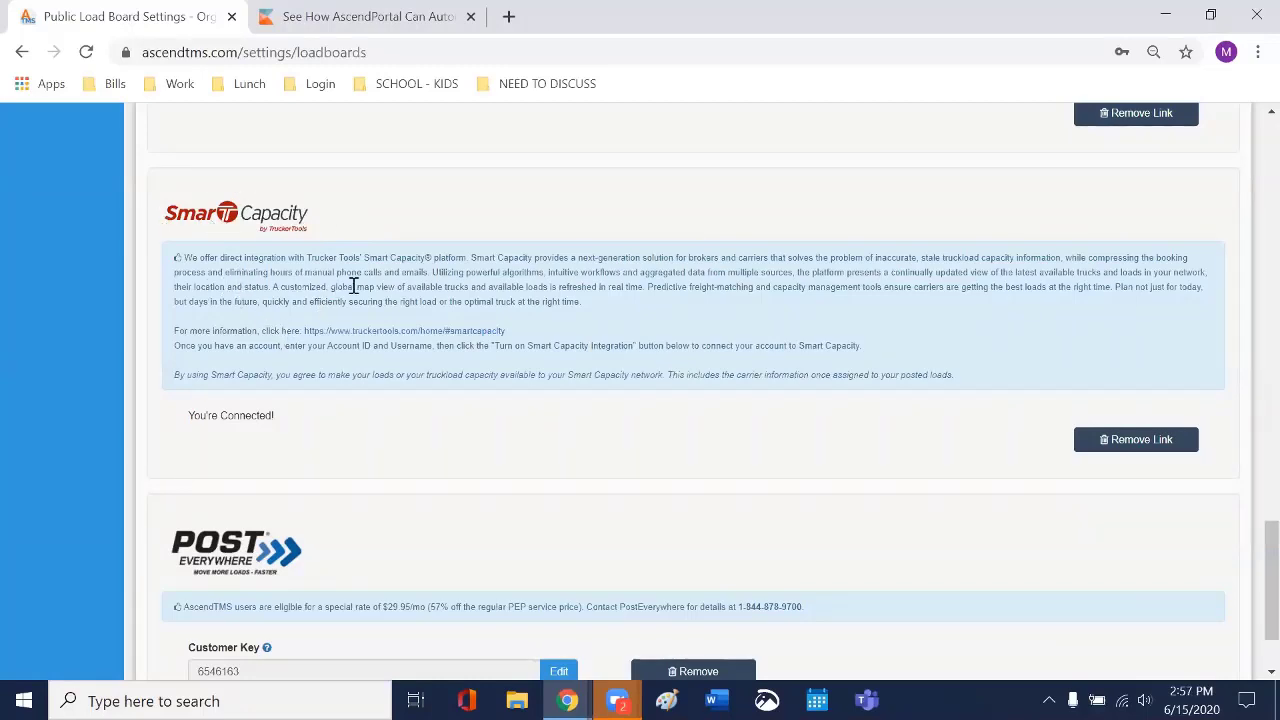
scroll(545, 258, down, 1)
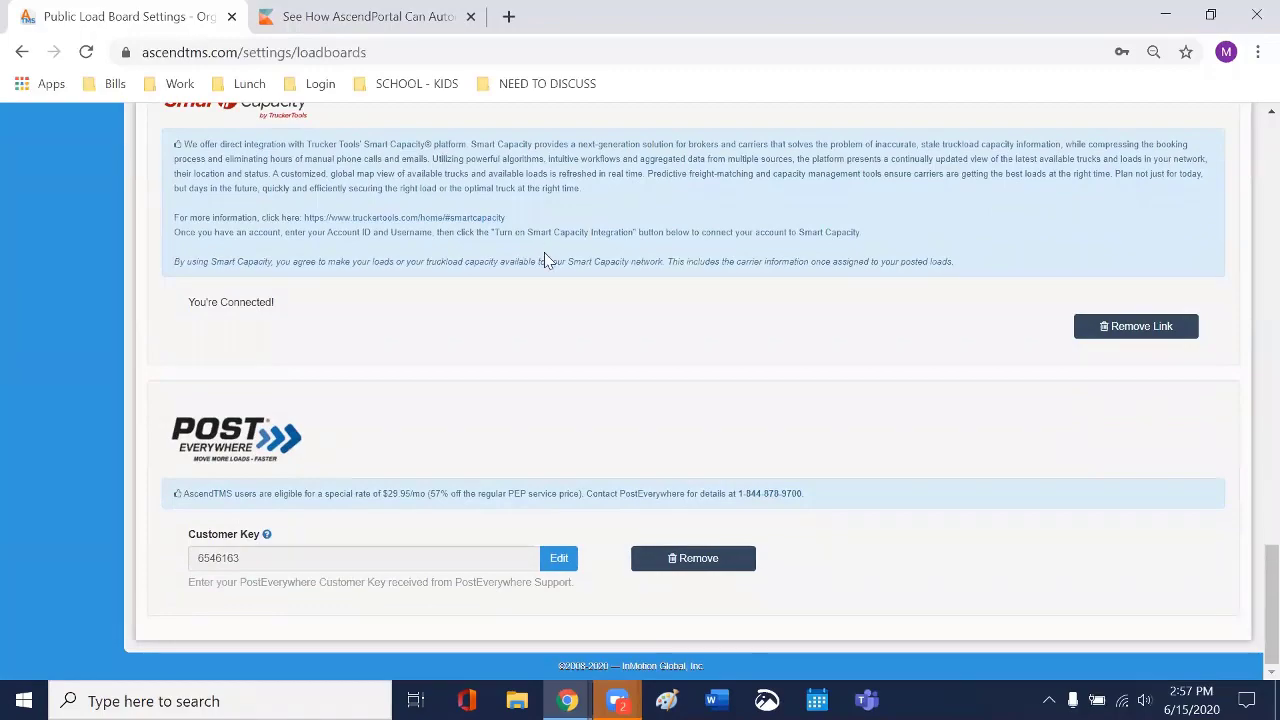
Step: Look back over the organization's DAT, Truckstop and C.H. Robinson load board sections and return to the settings page
scroll(545, 260, up, 3)
scroll(545, 260, up, 15)
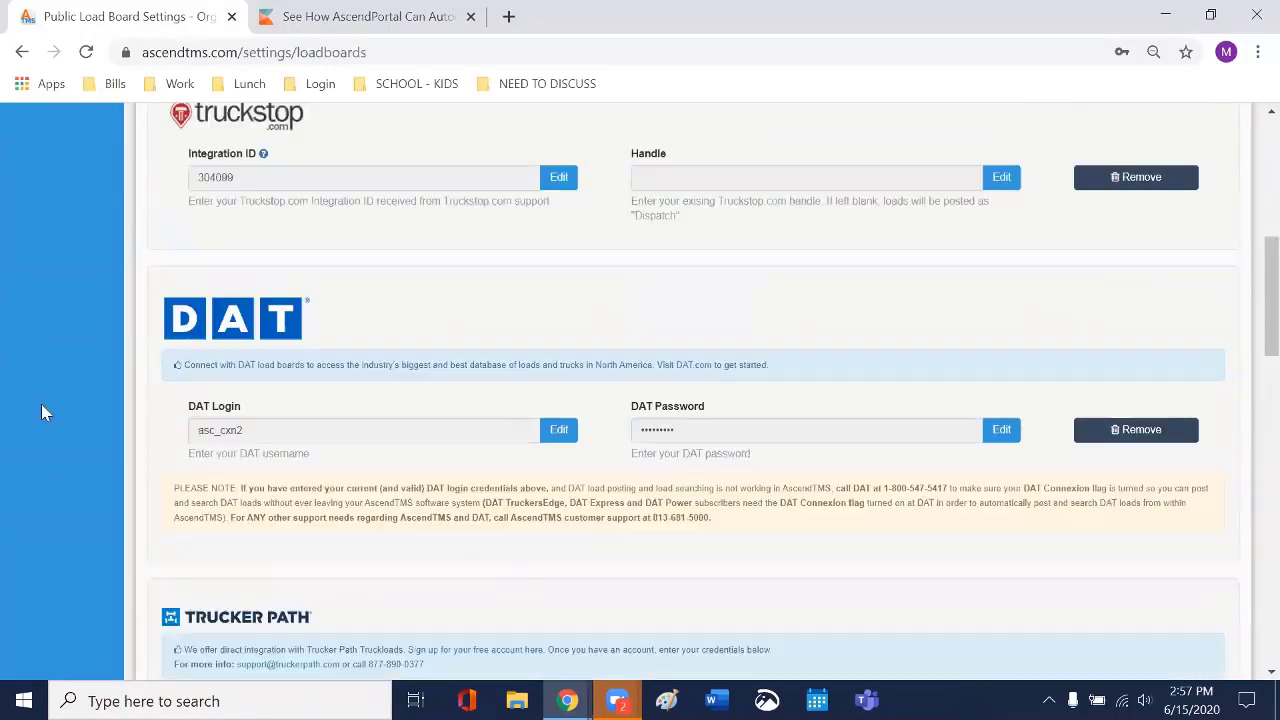
scroll(42, 440, up, 2)
scroll(60, 440, down, 1)
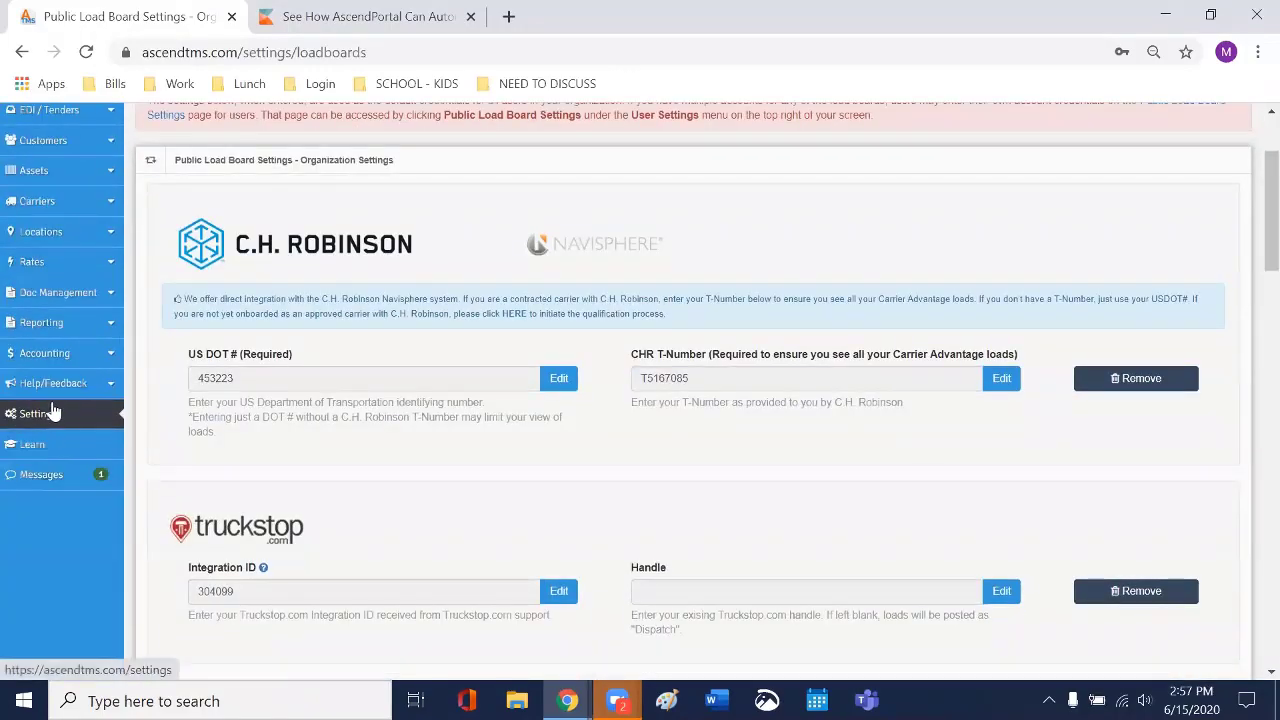
click(55, 423)
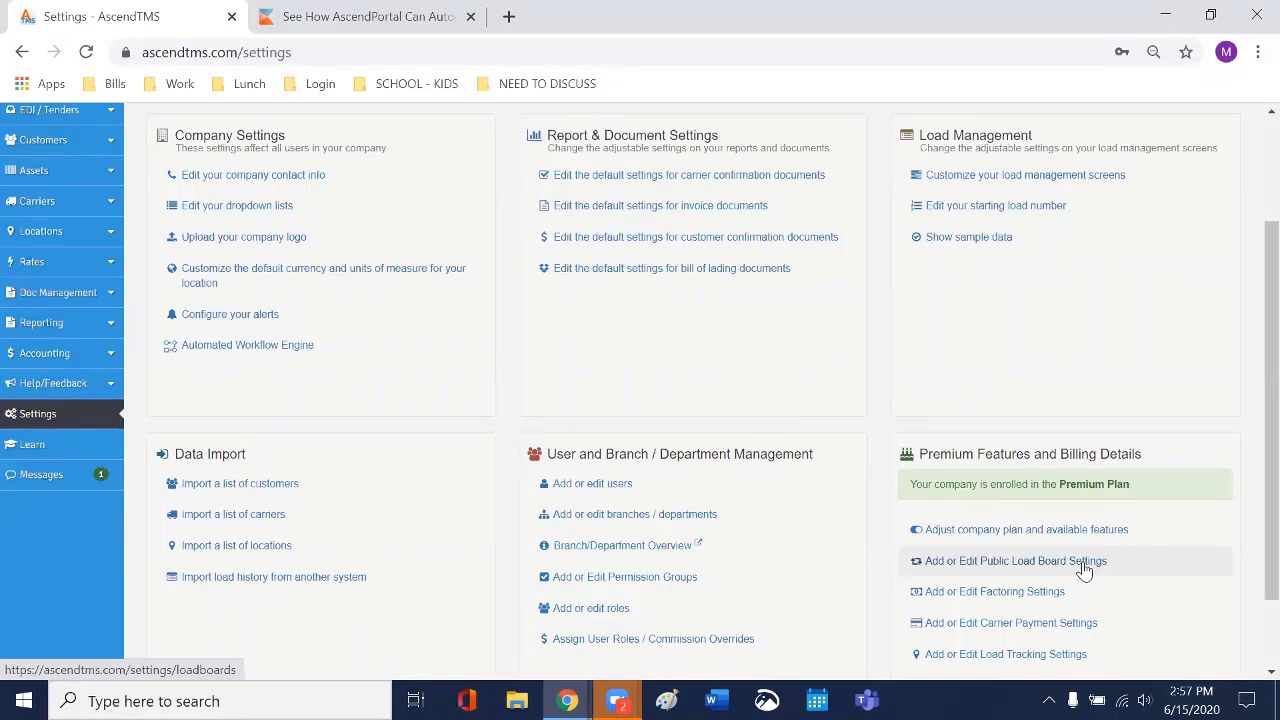
Step: Open the user-specific public load board settings and review the notice about individual versus organization login credentials
scroll(1085, 570, up, 1)
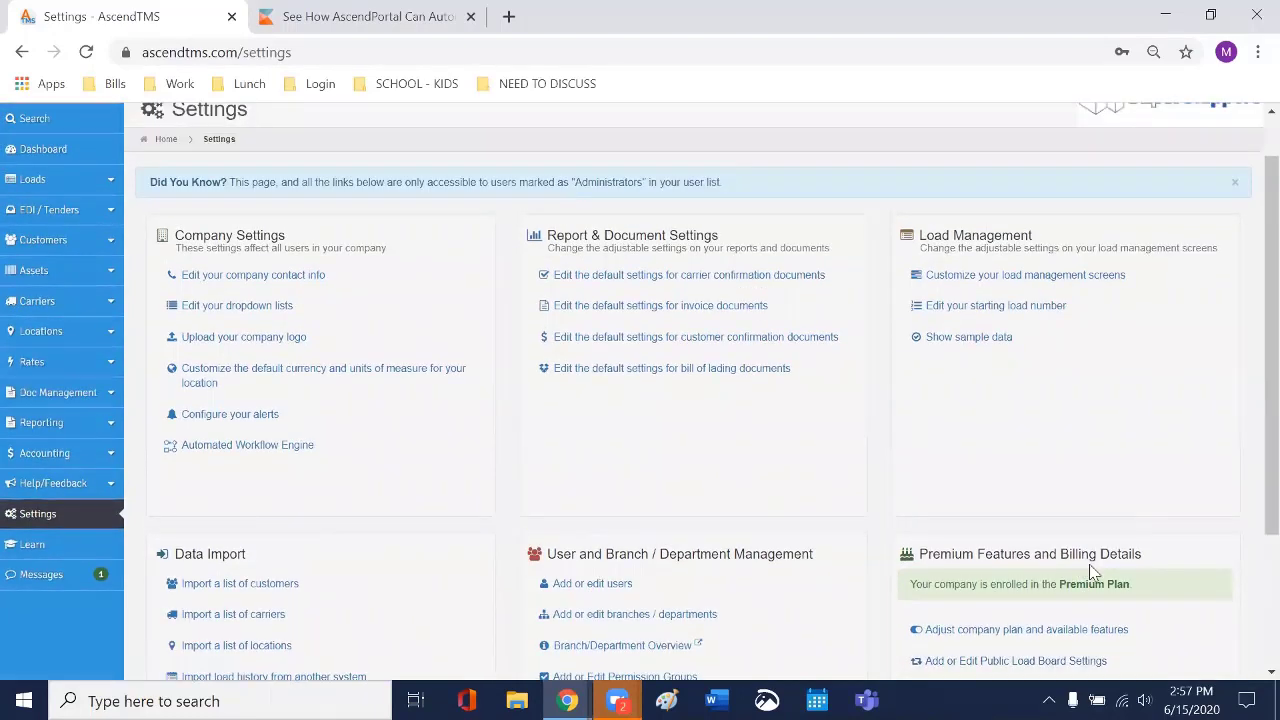
scroll(1089, 566, up, 1)
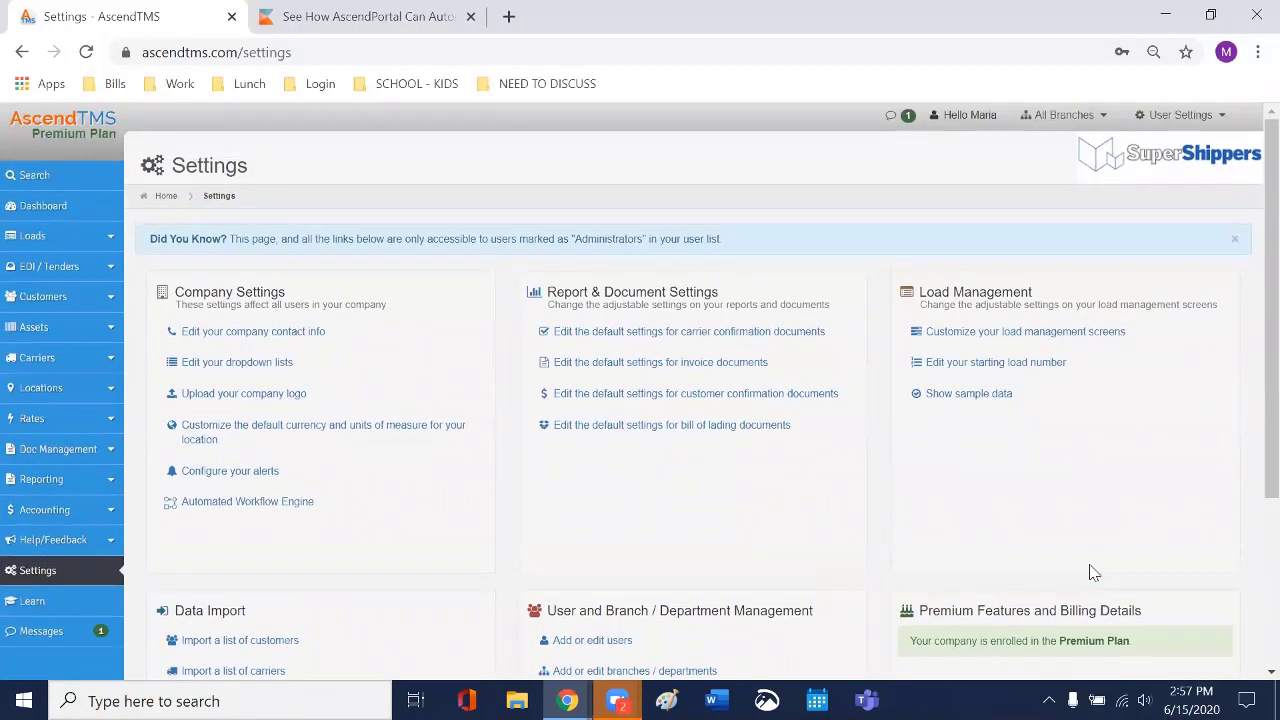
click(1213, 117)
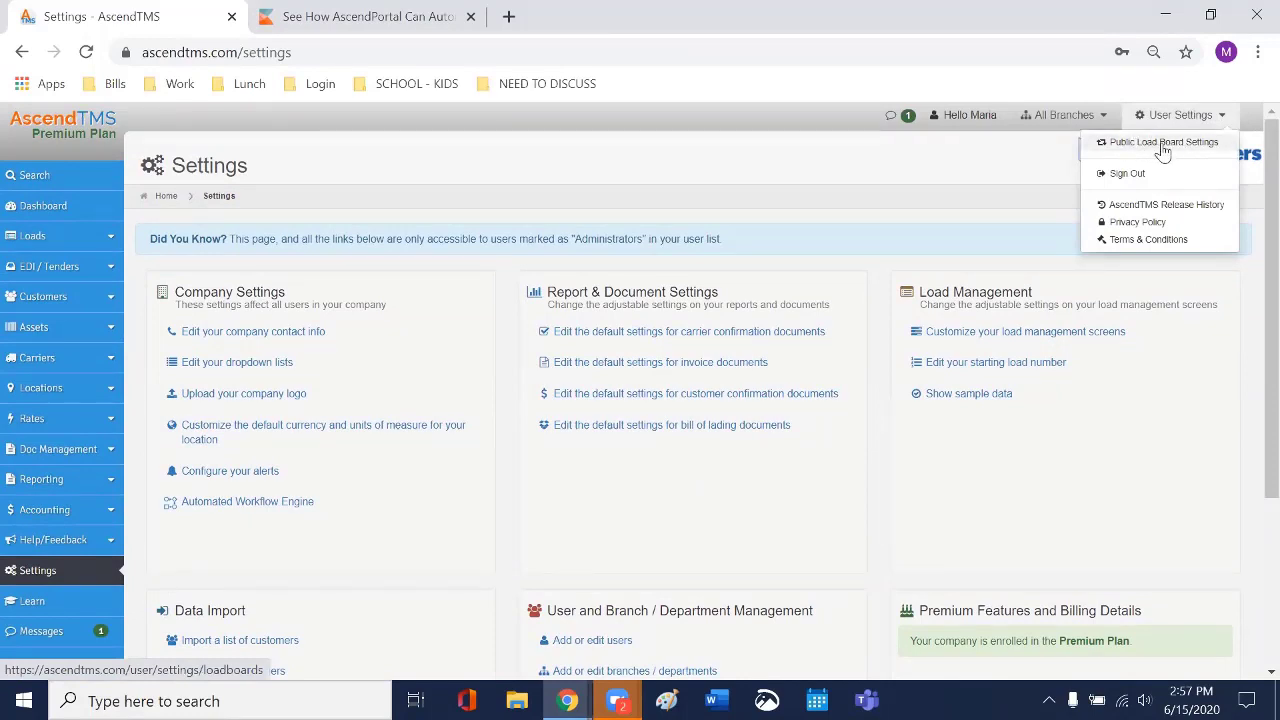
click(1163, 143)
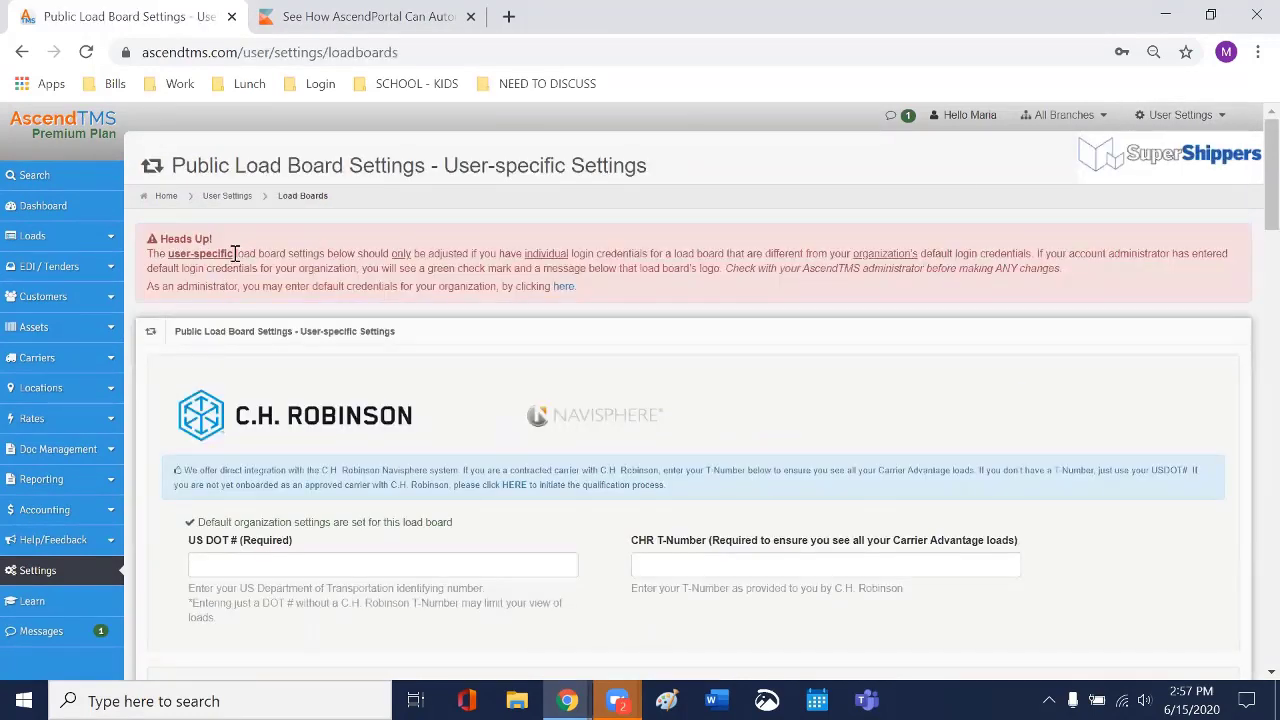
drag(235, 254, 166, 254)
click(354, 231)
click(1197, 118)
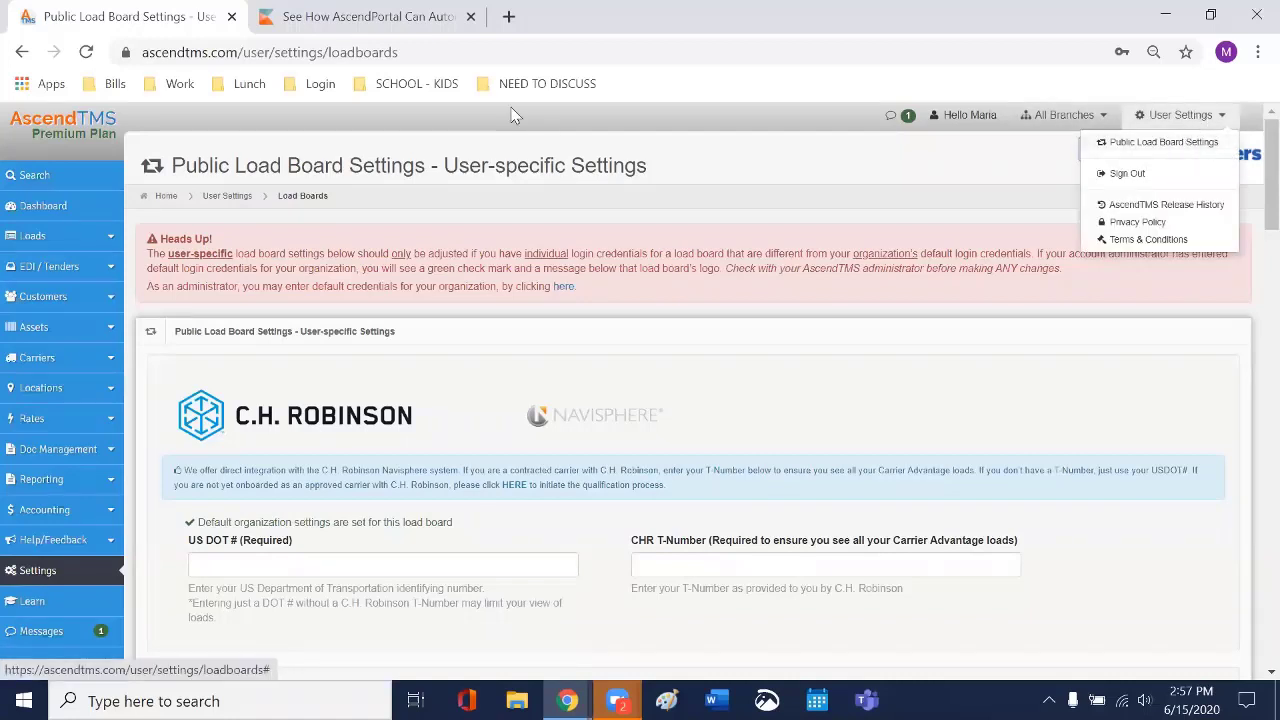
Step: Return to the settings page, open the factoring settings, and review the Triumph and Phoenix Capital Group connection options
click(8, 575)
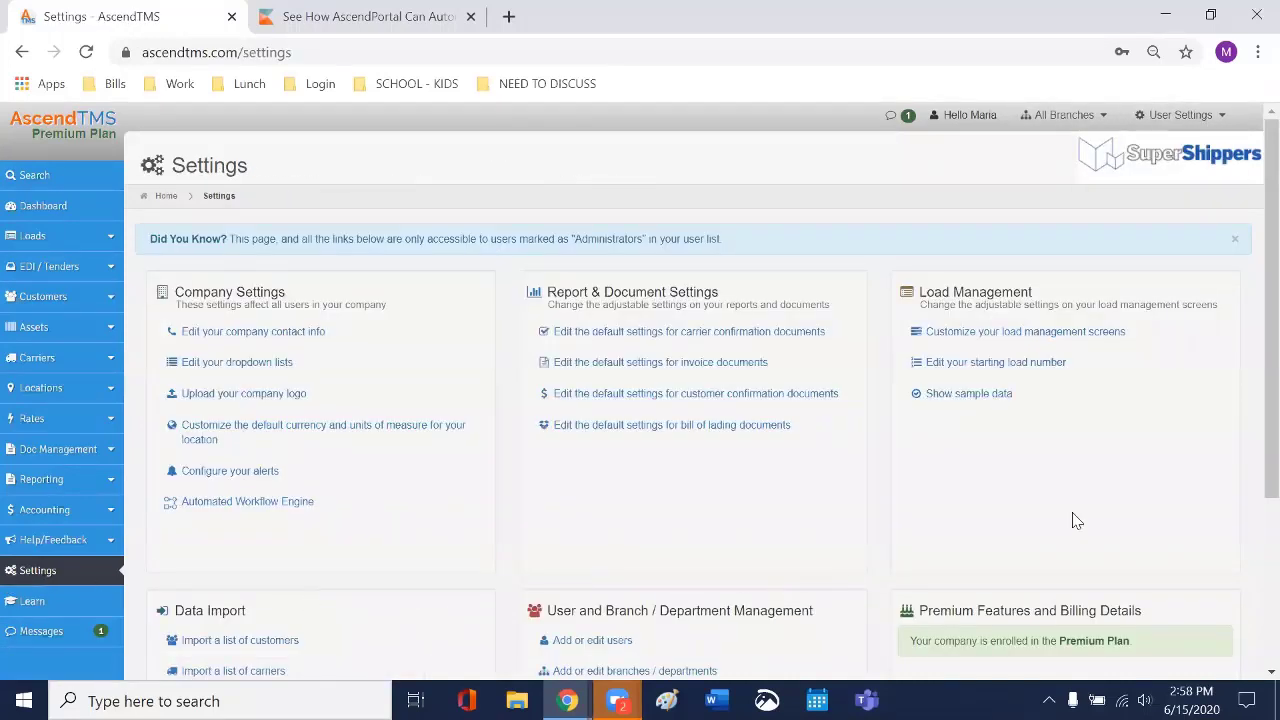
scroll(1069, 531, down, 2)
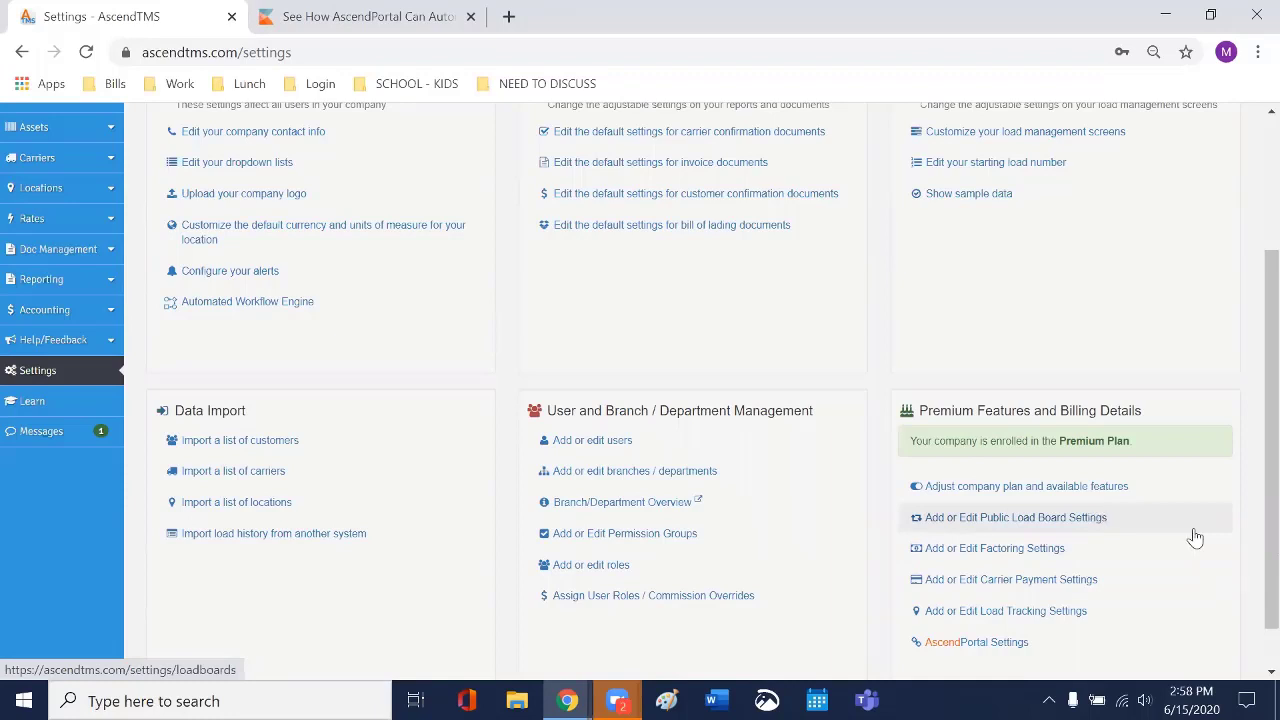
click(1112, 553)
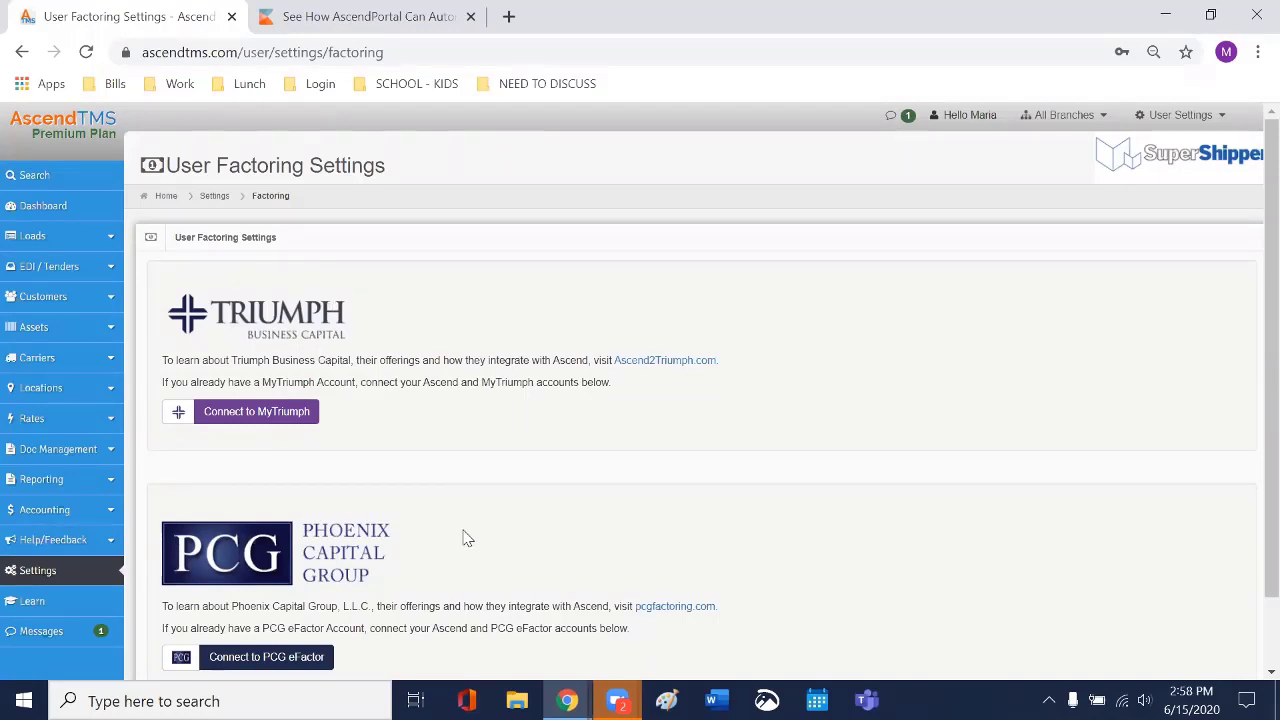
scroll(475, 625, down, 1)
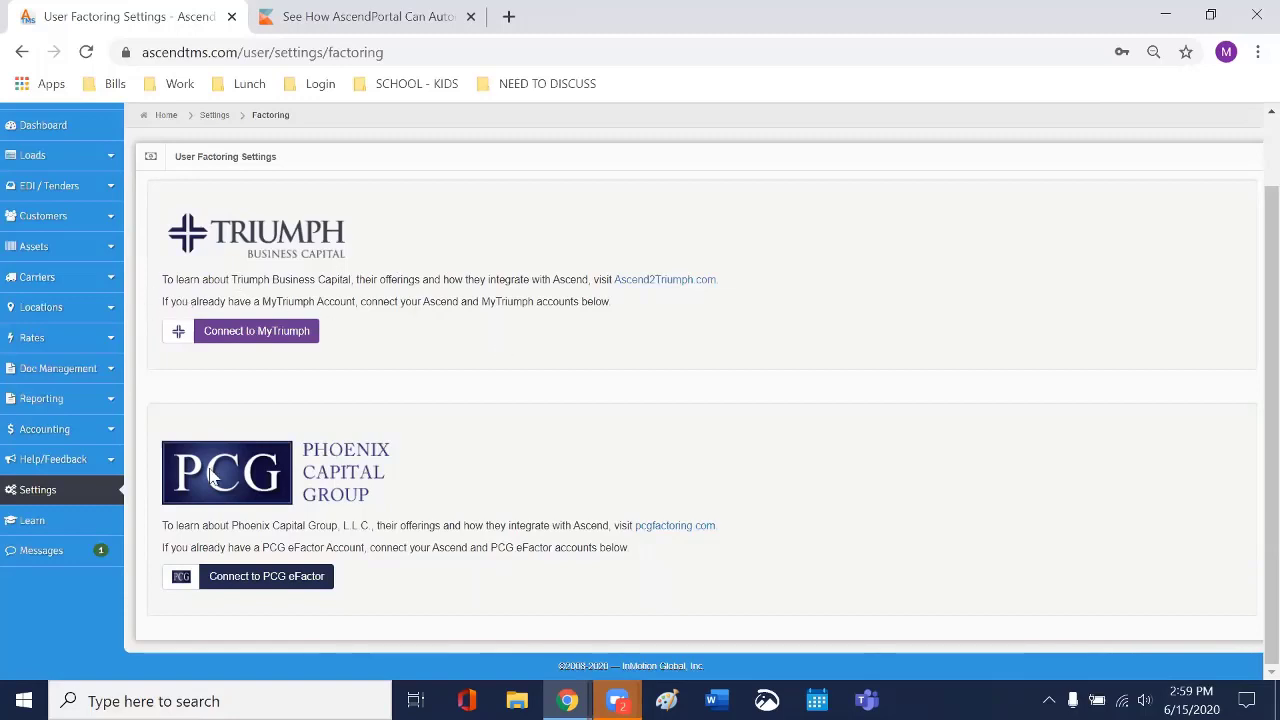
Step: Return to the settings page and open the carrier payment settings to view the TriumphPay connection
click(40, 490)
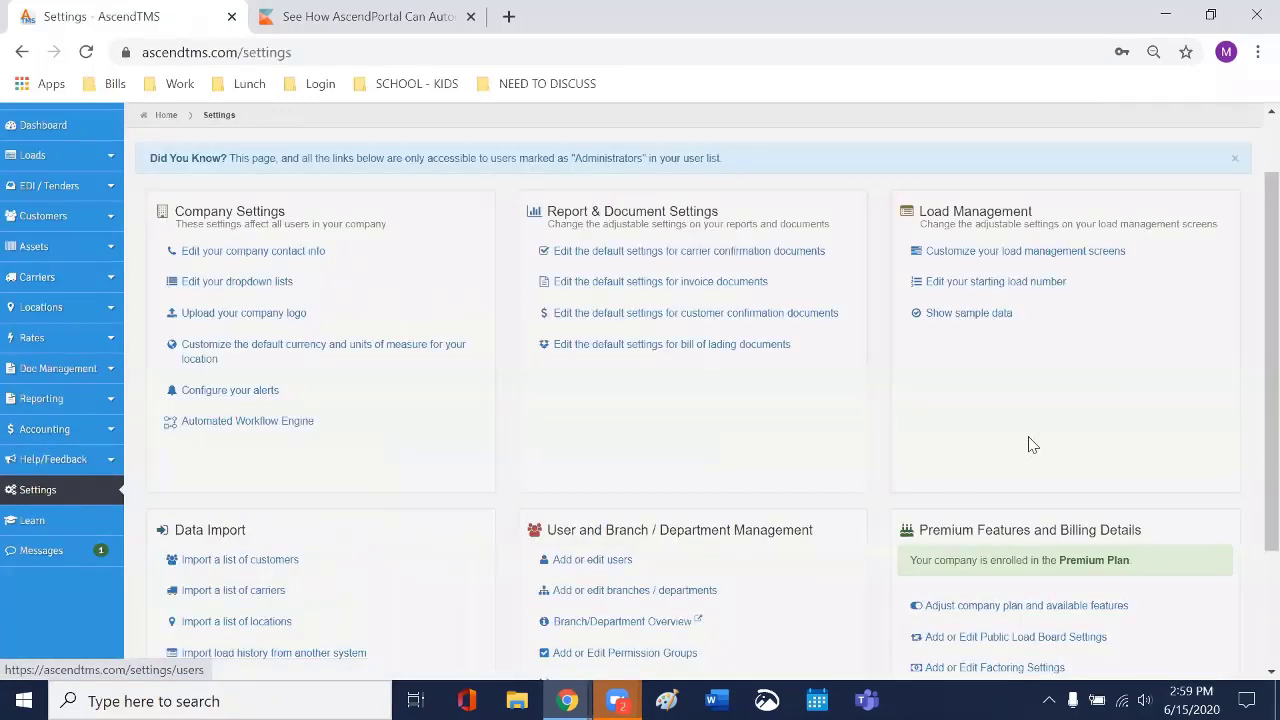
scroll(1030, 500, down, 2)
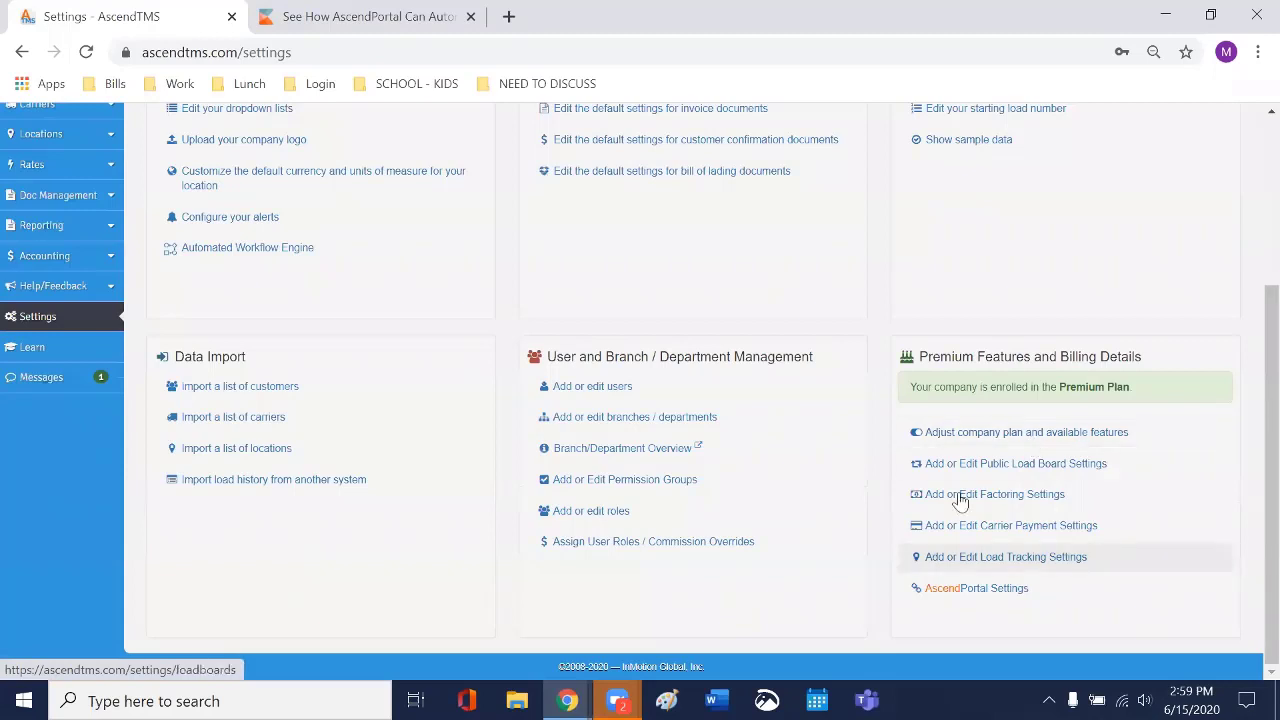
click(1045, 536)
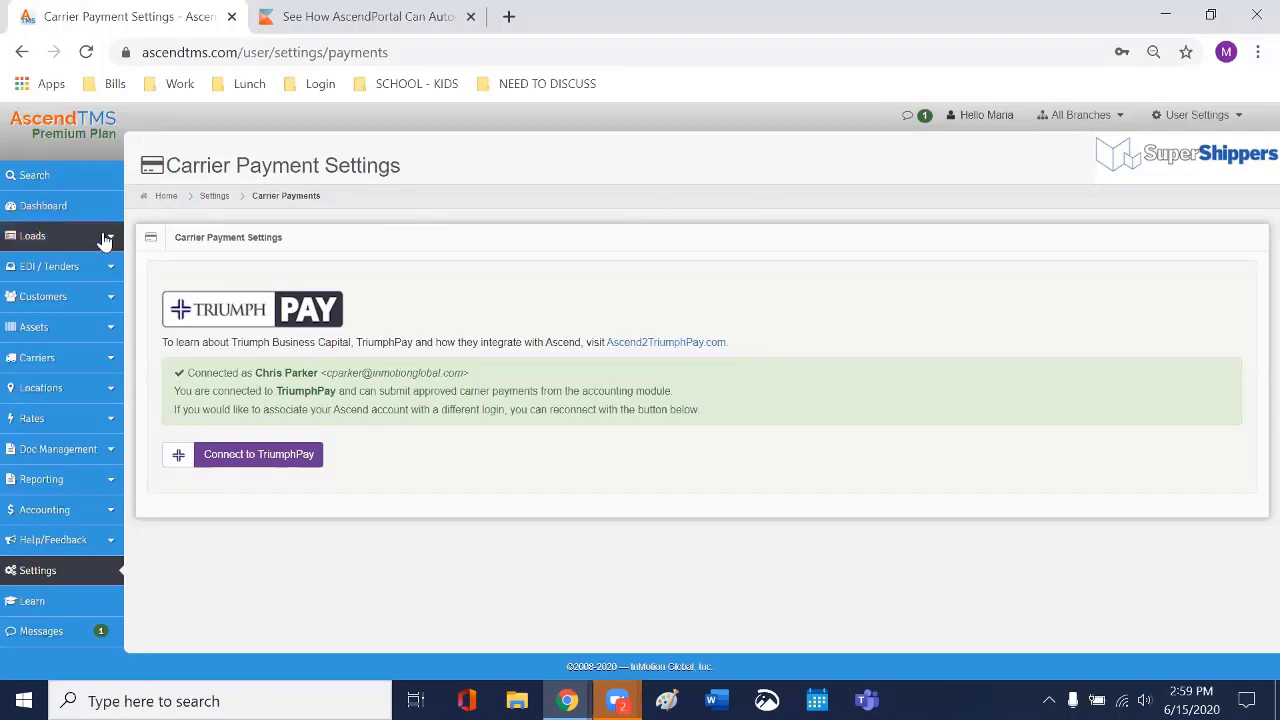
Step: Open the load tracking settings from the settings page and review the KeepTruckin and FourKites integration sections
click(57, 573)
scroll(980, 409, down, 3)
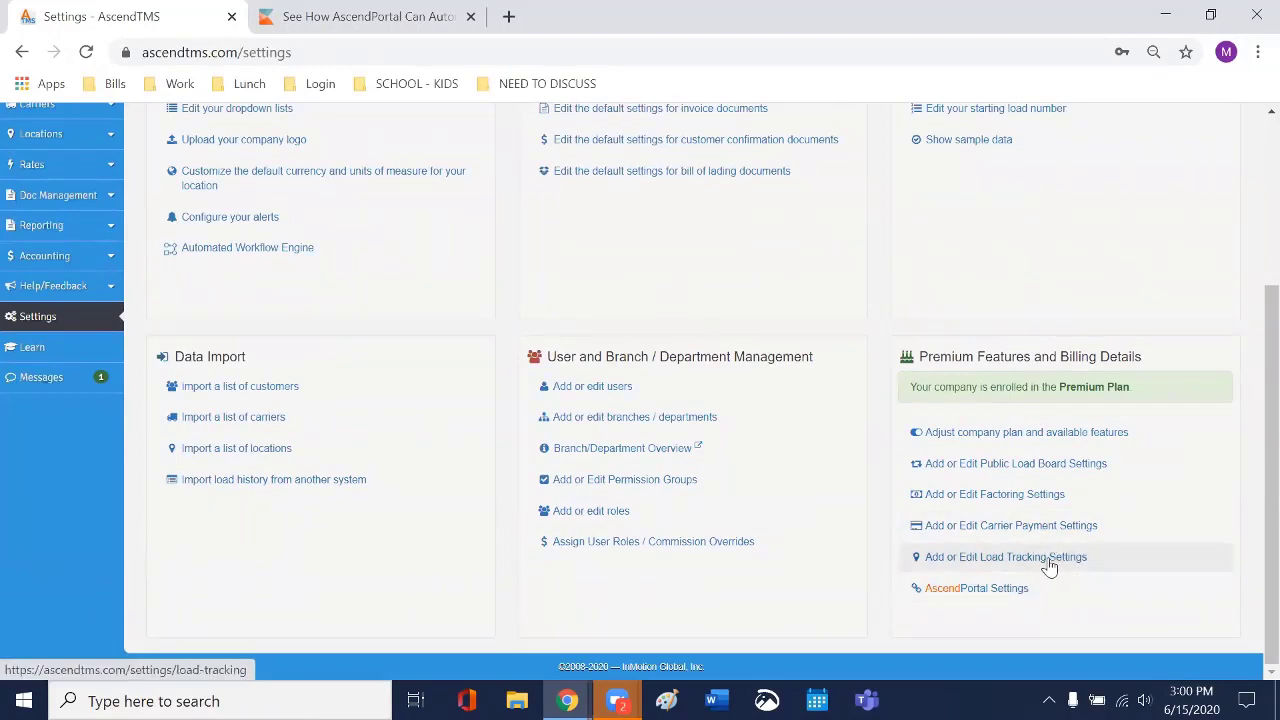
click(1040, 562)
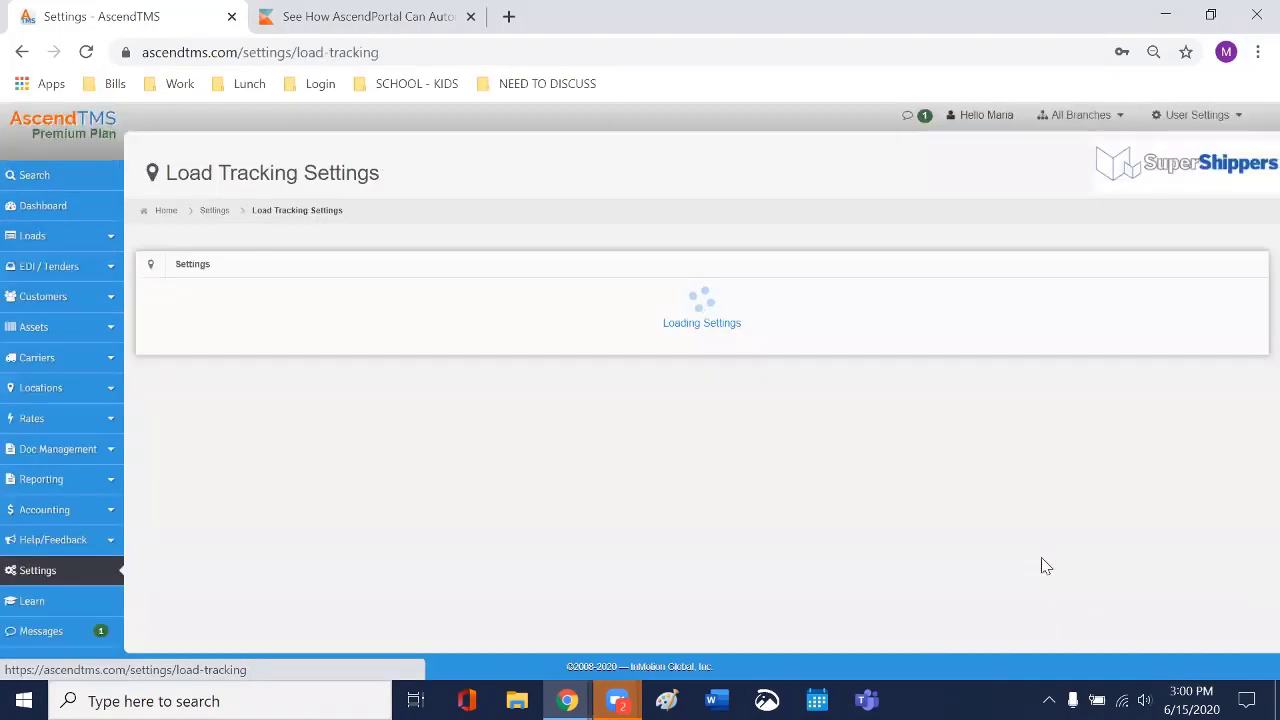
scroll(1046, 562, down, 2)
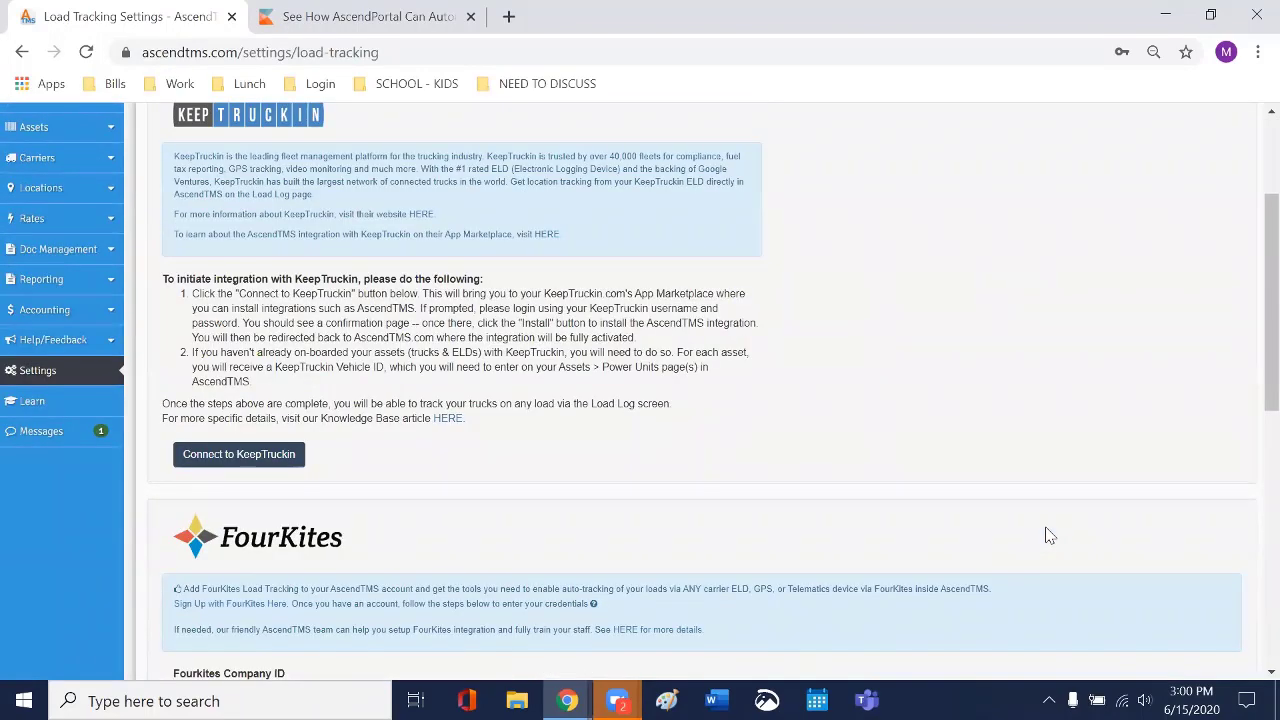
scroll(1046, 536, up, 1)
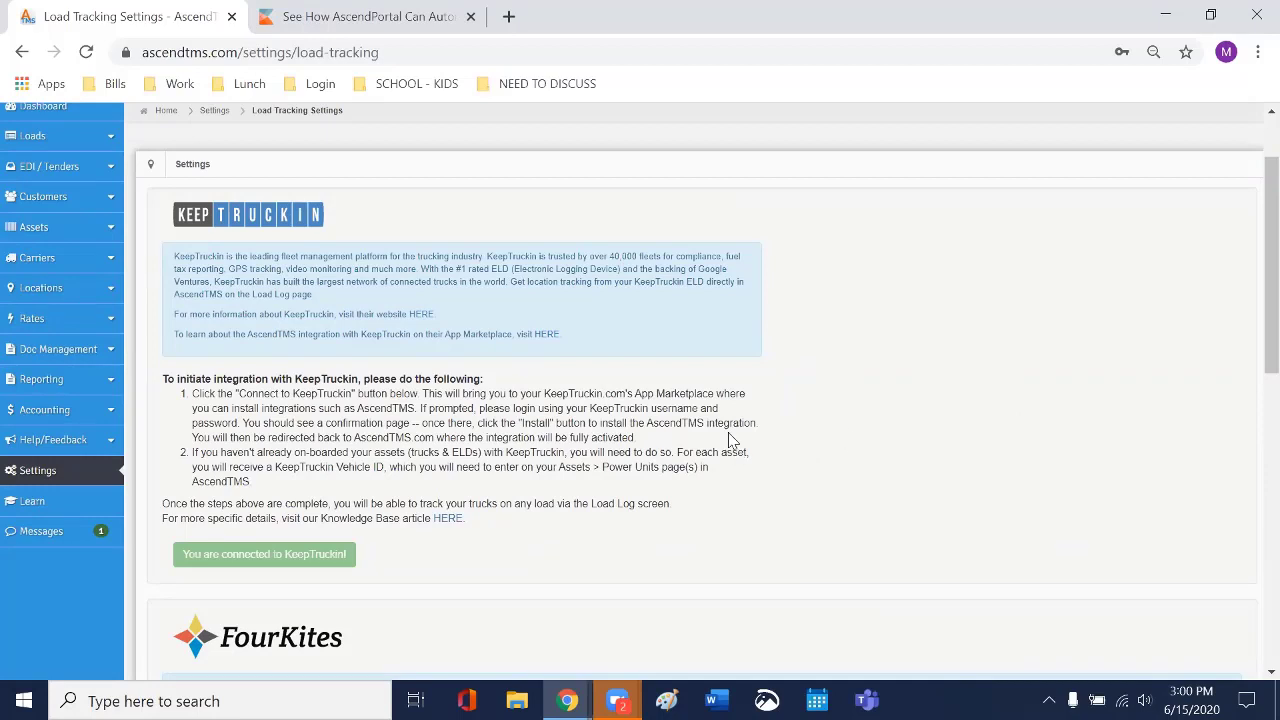
scroll(1022, 312, down, 1)
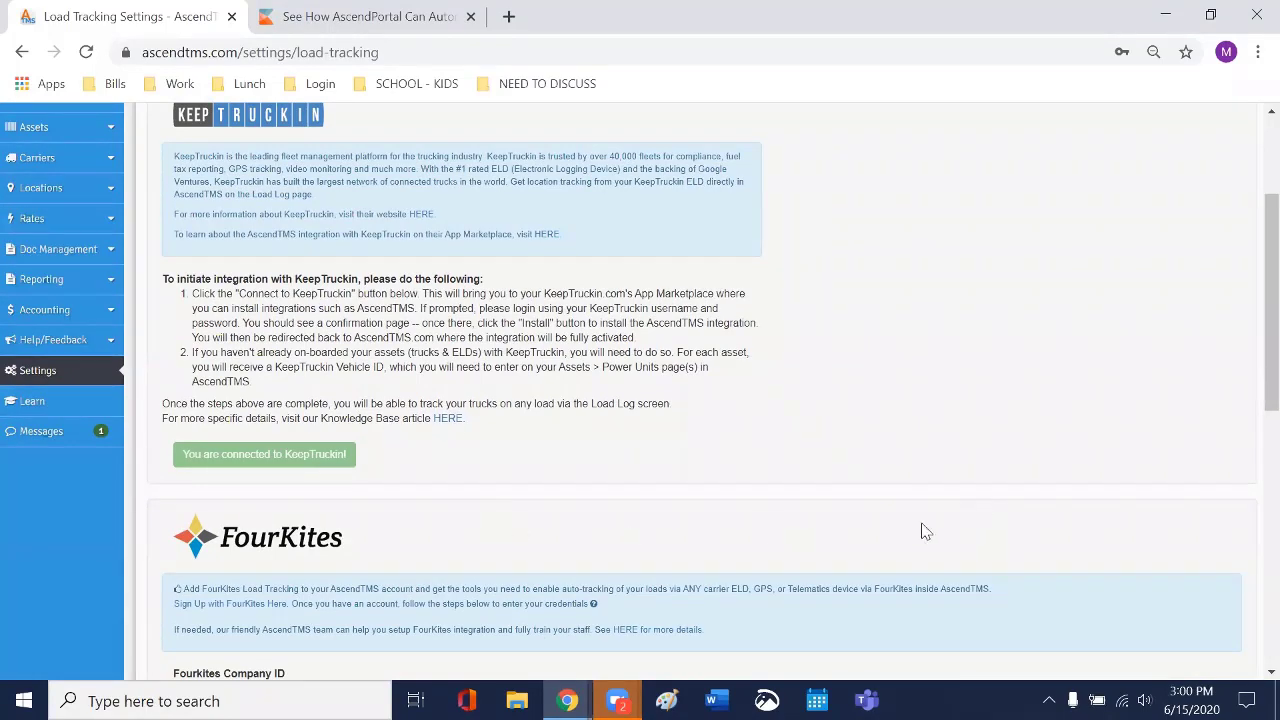
scroll(693, 564, down, 1)
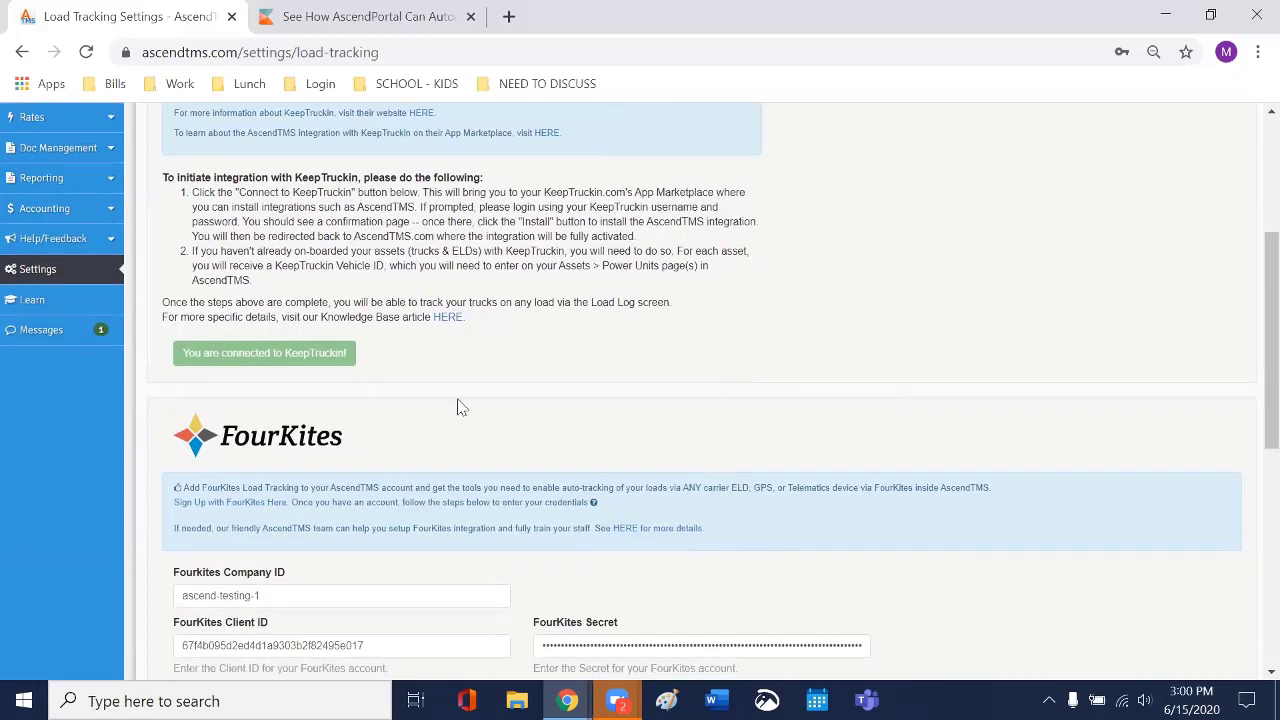
scroll(457, 406, down, 1)
Step: Return to the settings page and look over the premium feature options, including the AscendPortal settings
click(86, 178)
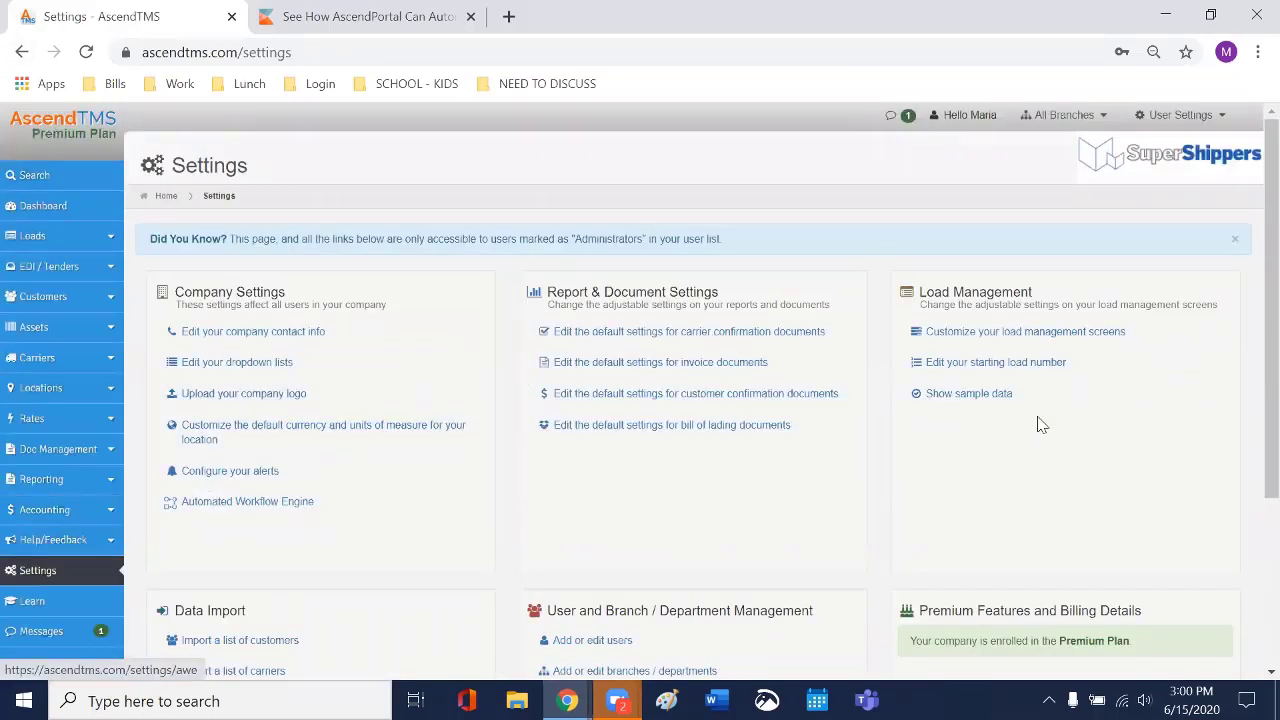
scroll(1100, 565, down, 3)
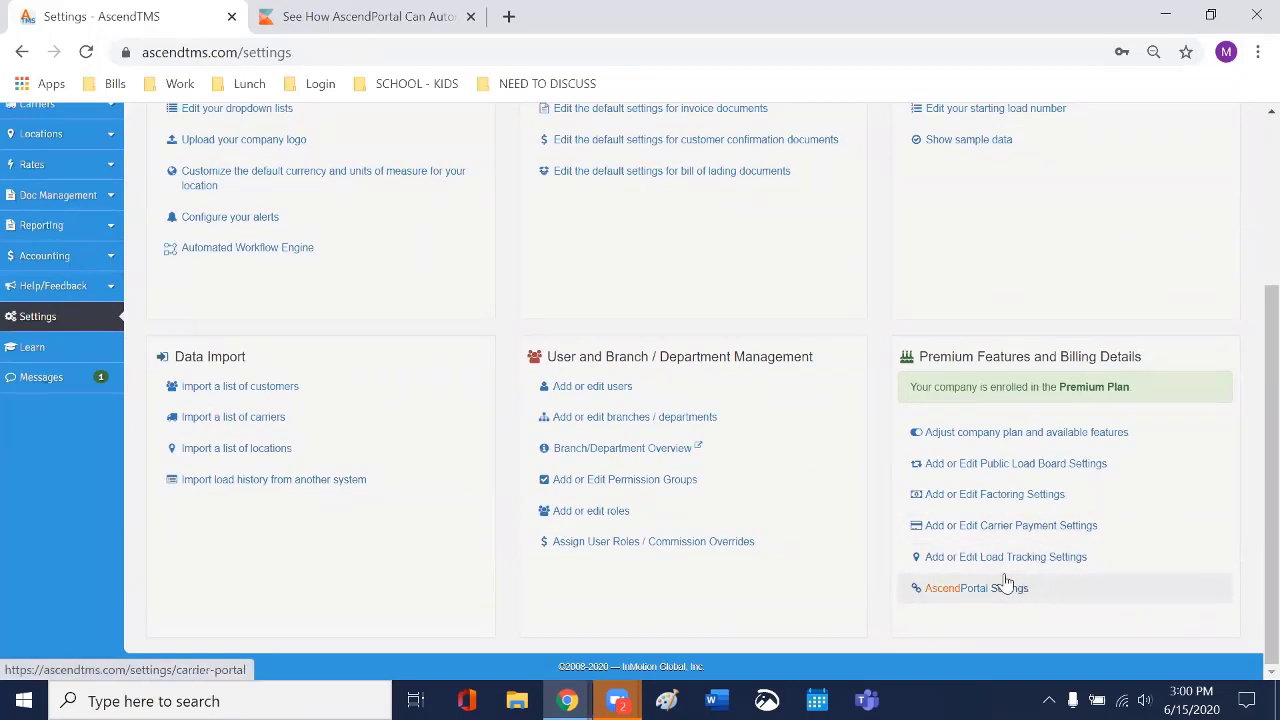
scroll(1006, 585, up, 1)
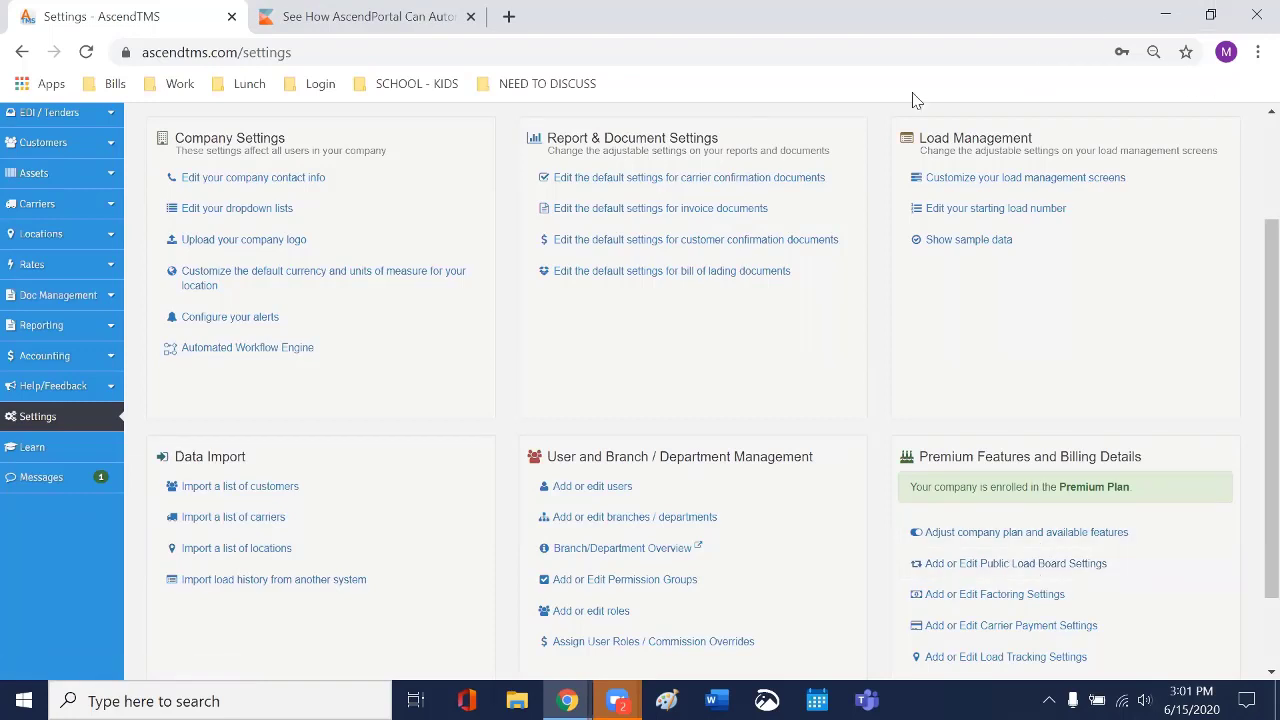
click(726, 120)
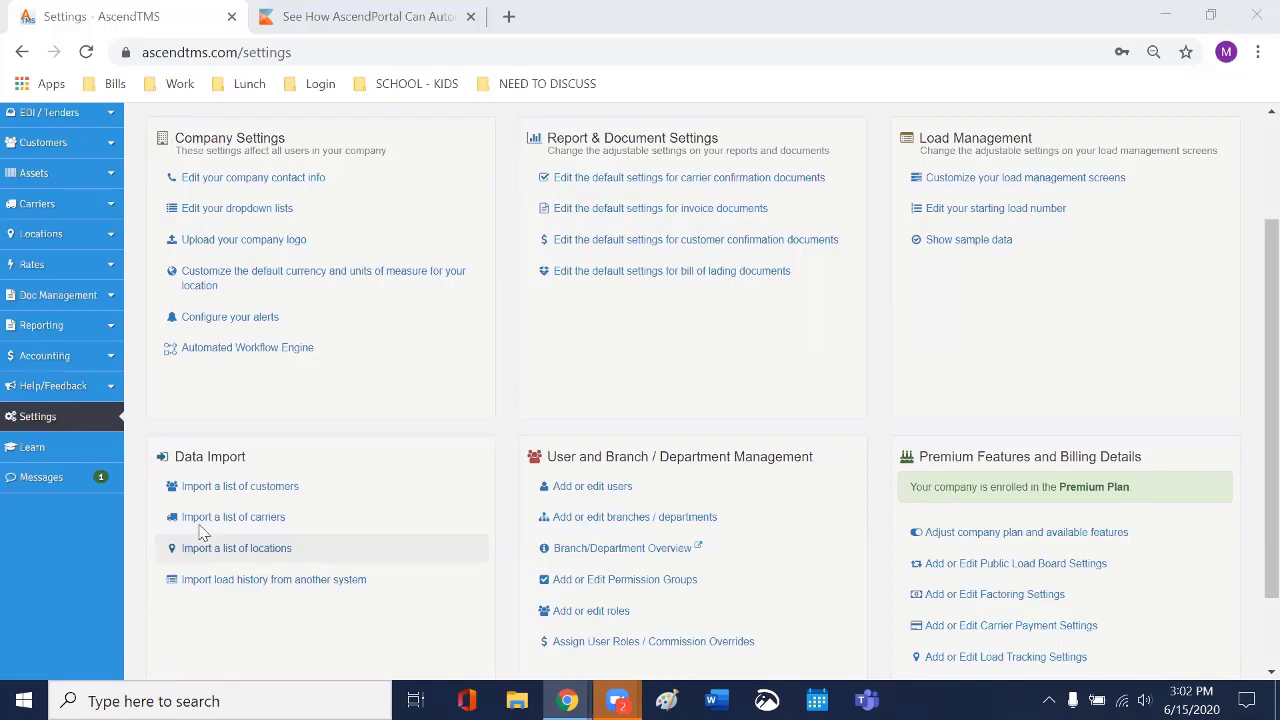
scroll(215, 505, up, 1)
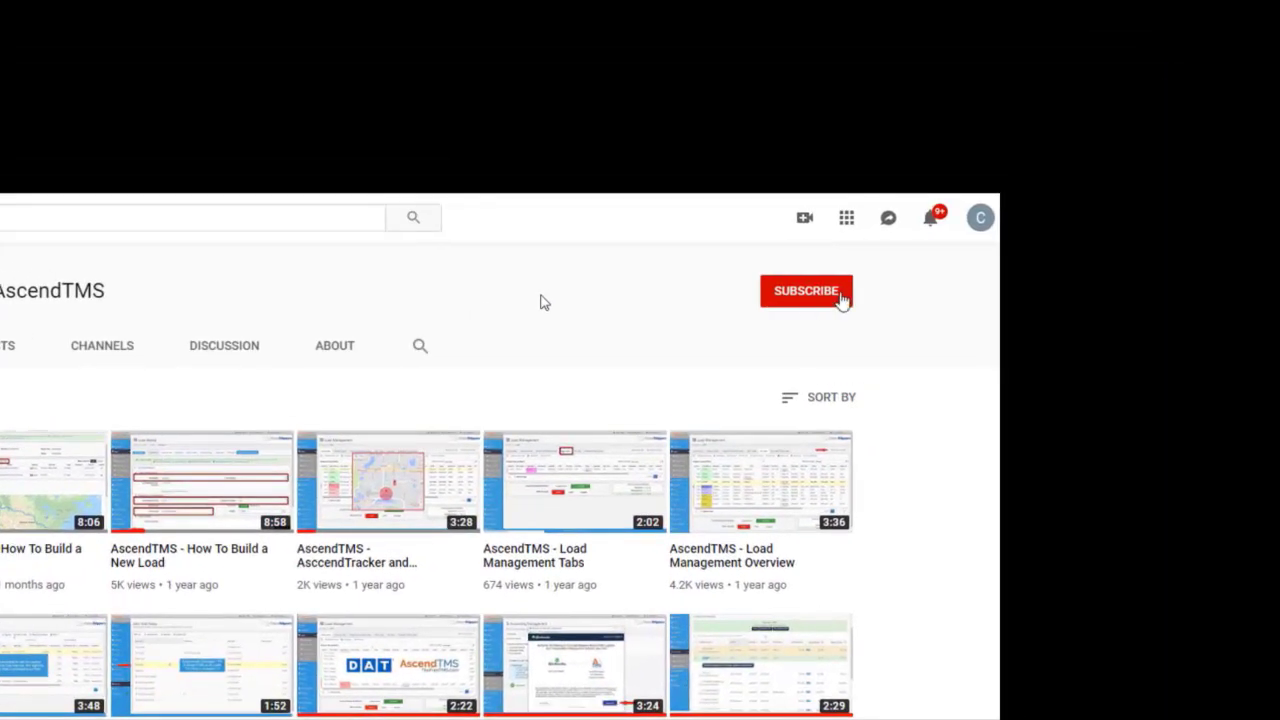
Step: Subscribe to the AscendTMS YouTube channel and browse its list of tutorial videos
click(840, 300)
scroll(880, 380, down, 5)
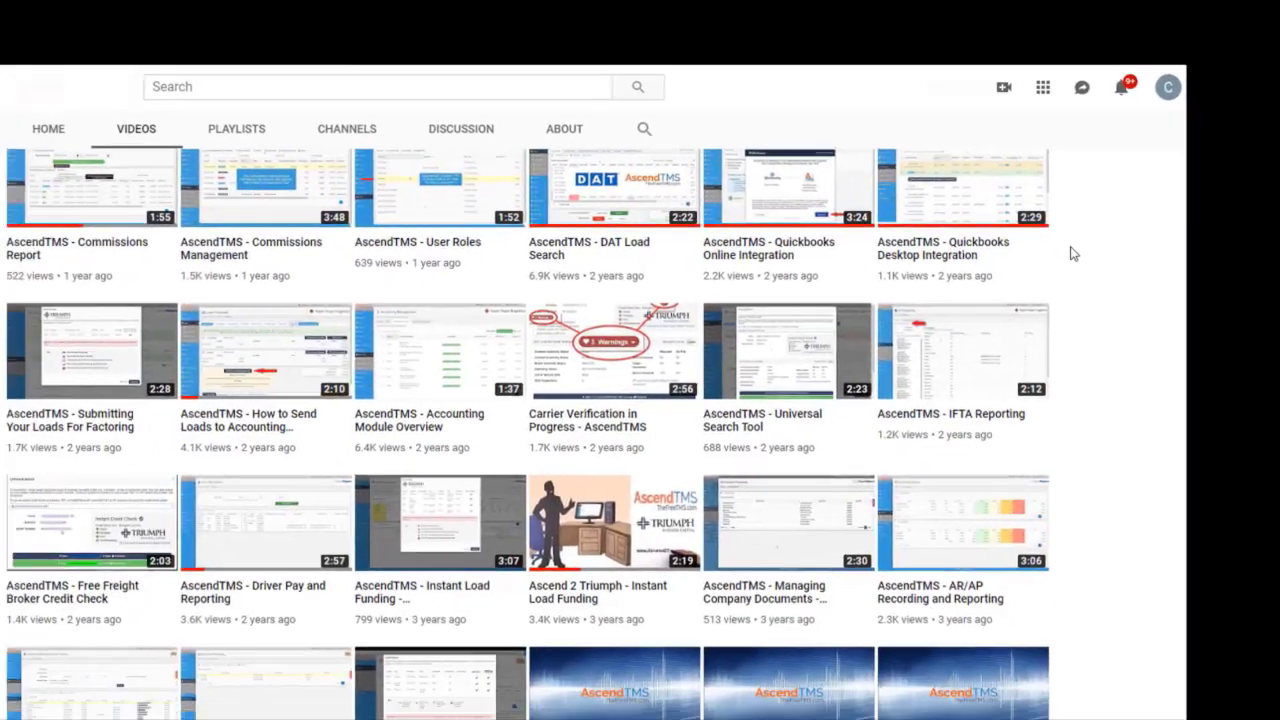
scroll(1070, 253, down, 1)
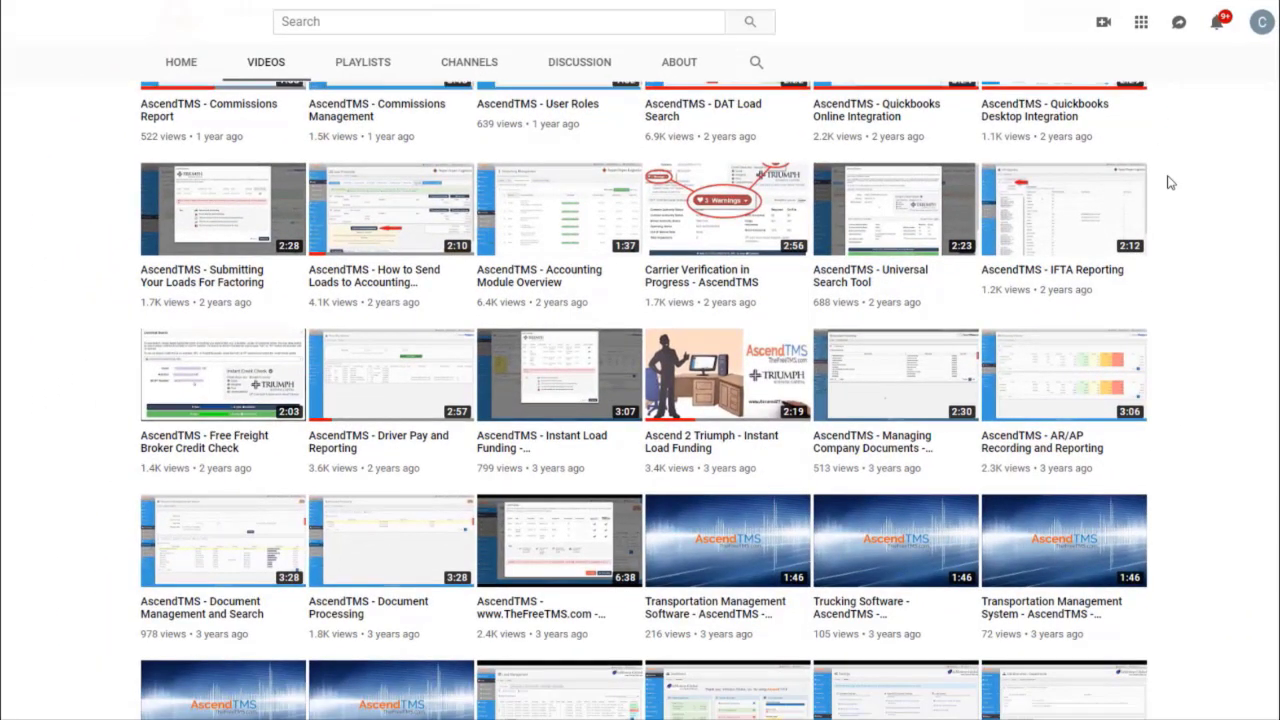